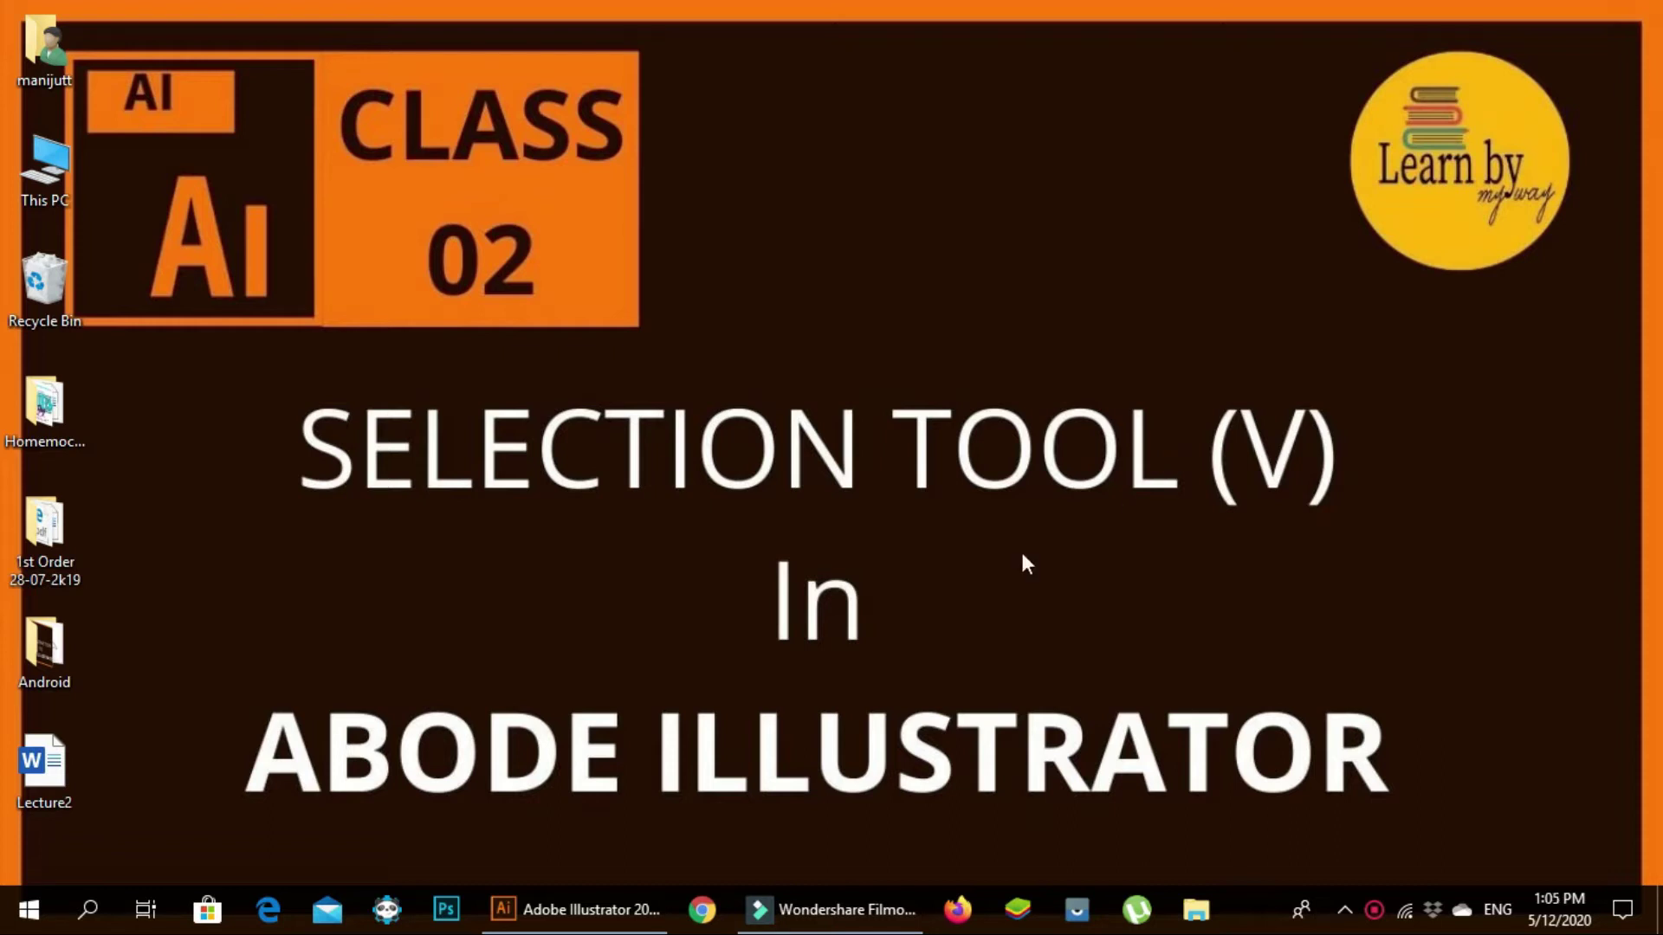
- Restore the Adobe Illustrator window from the taskbar to show its Home screen
left_click(615, 908)
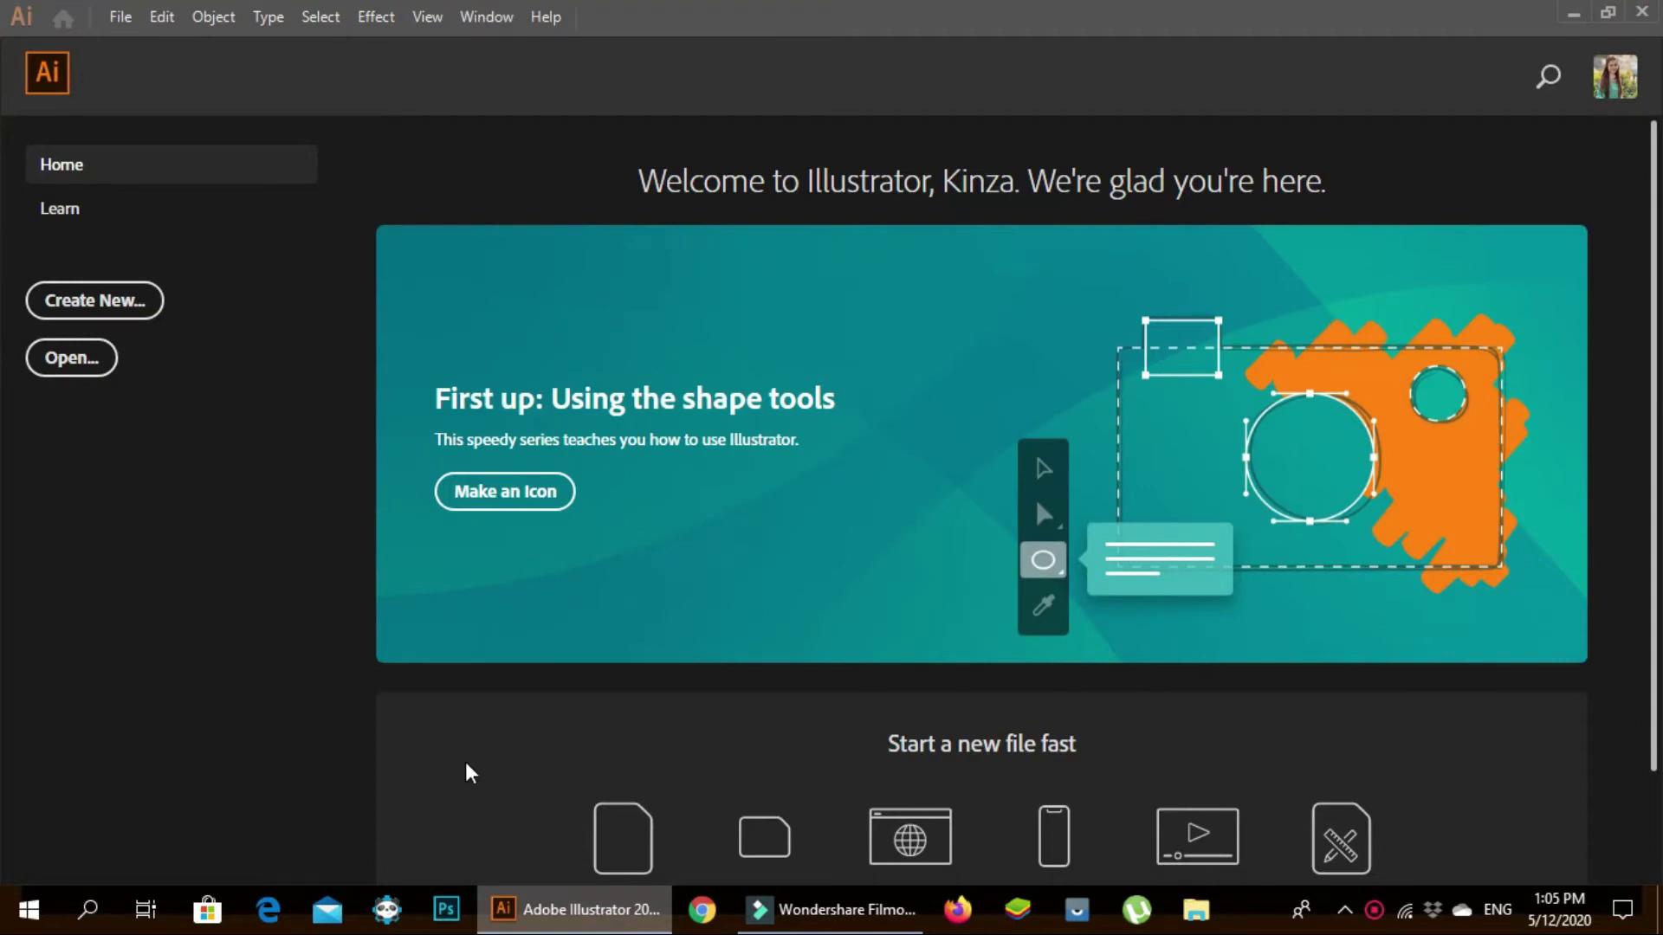
- Create a new 1366 x 768 px document from the Web Common preset in RGB Color
left_click(130, 297)
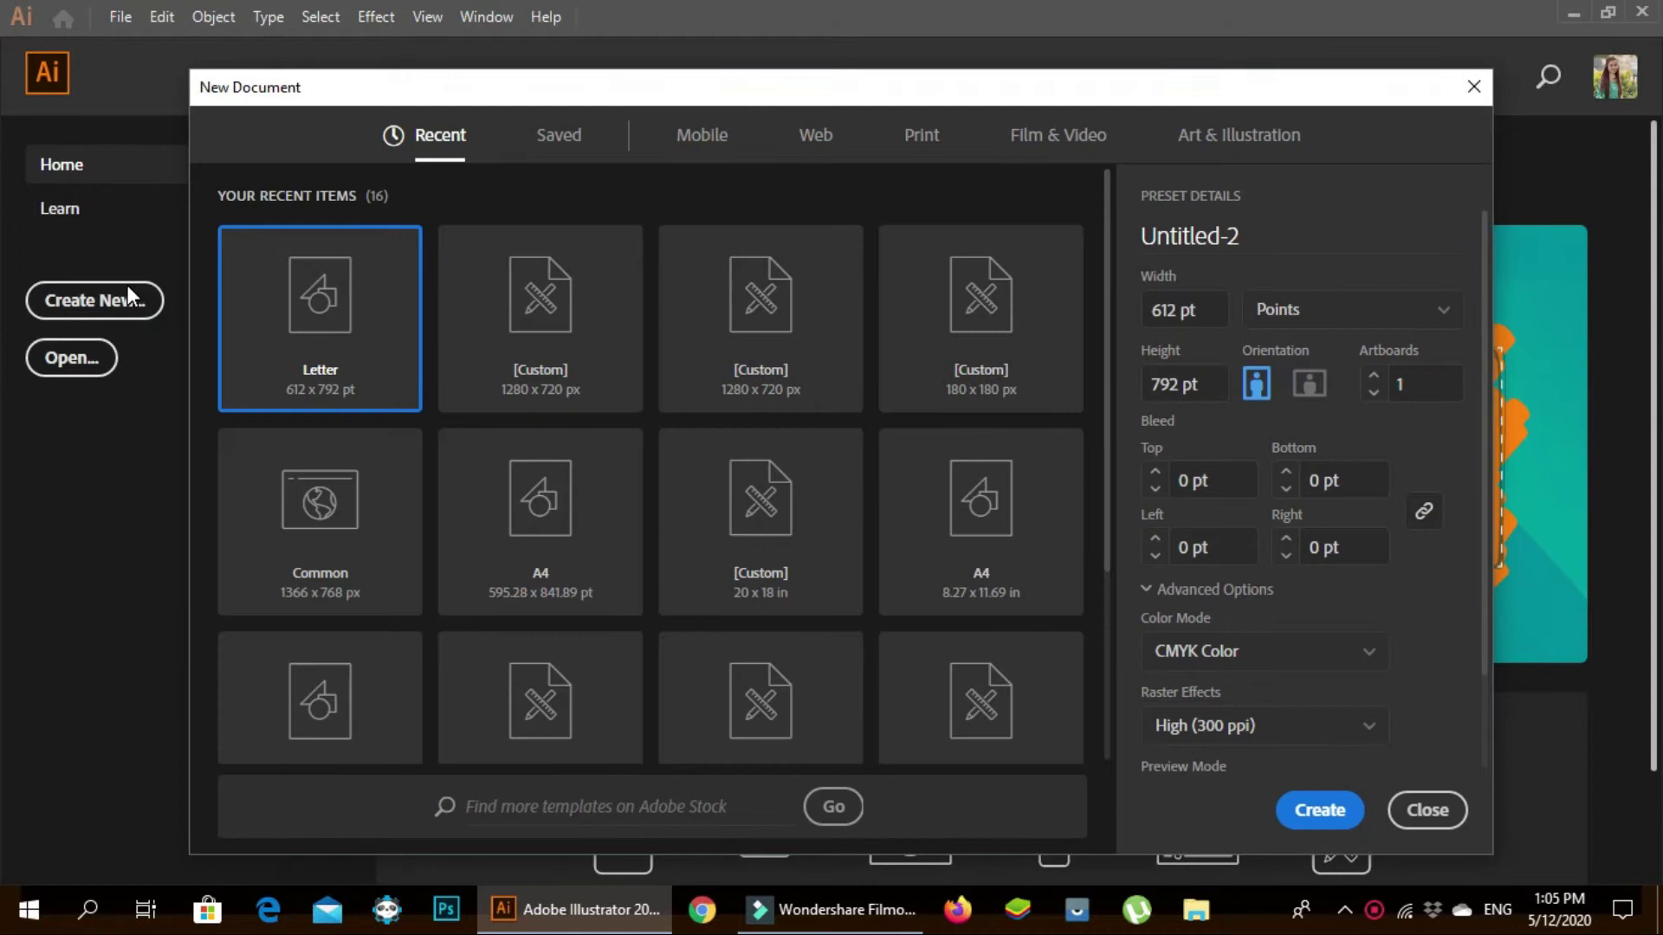
left_click(814, 139)
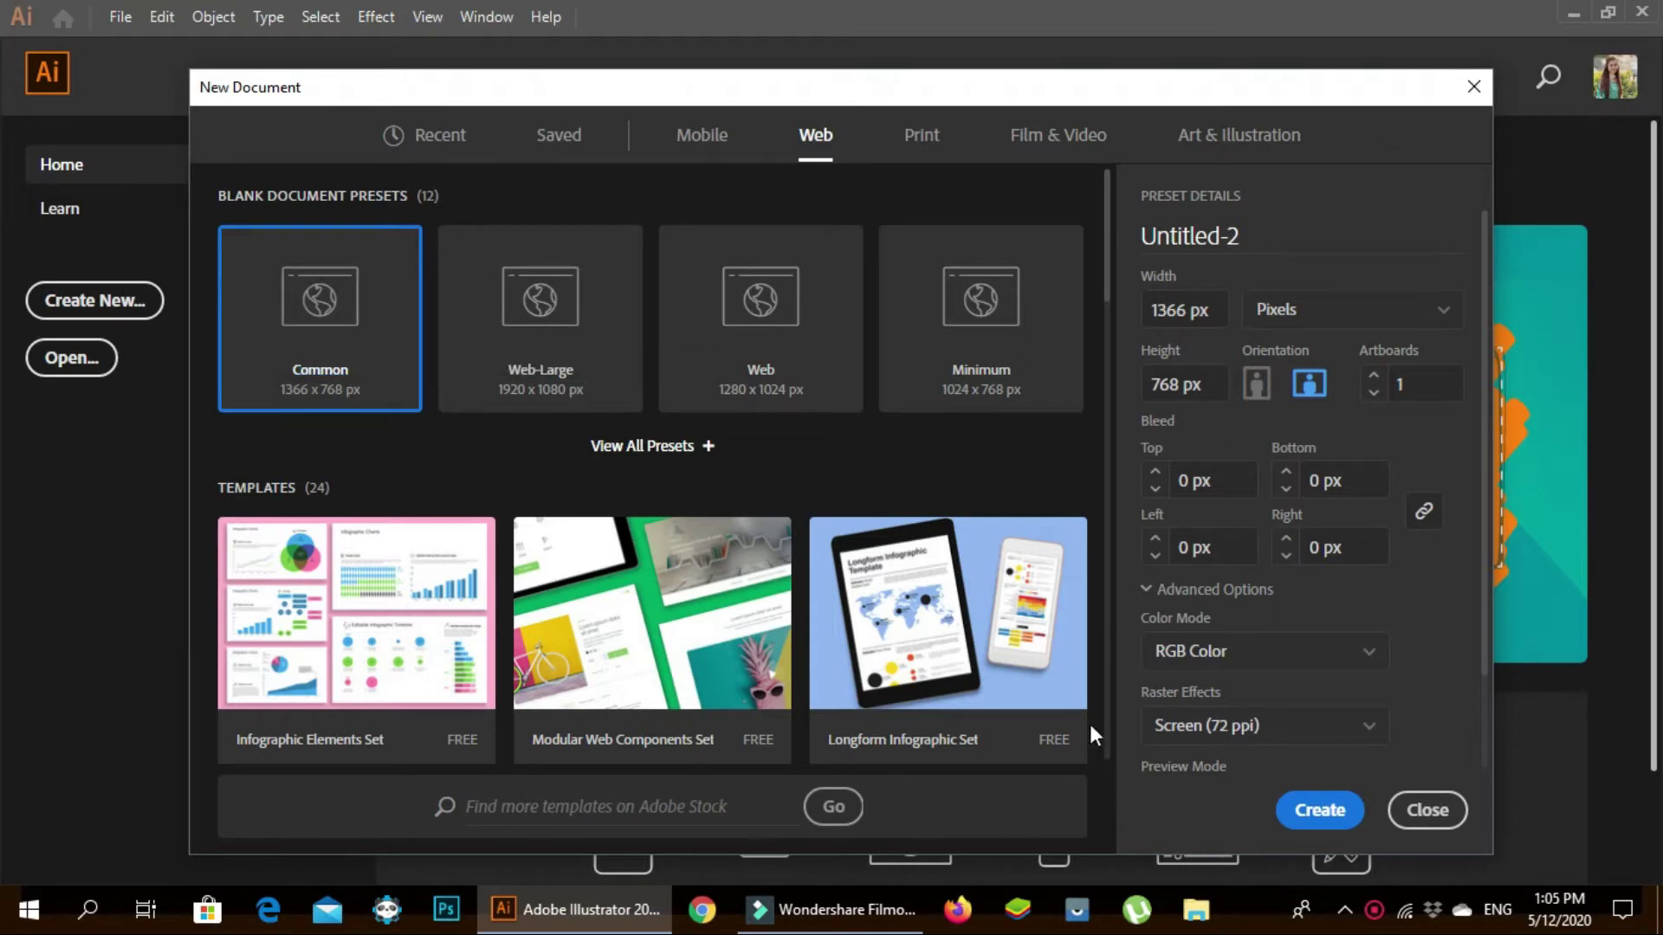
left_click(1373, 678)
left_click(1284, 622)
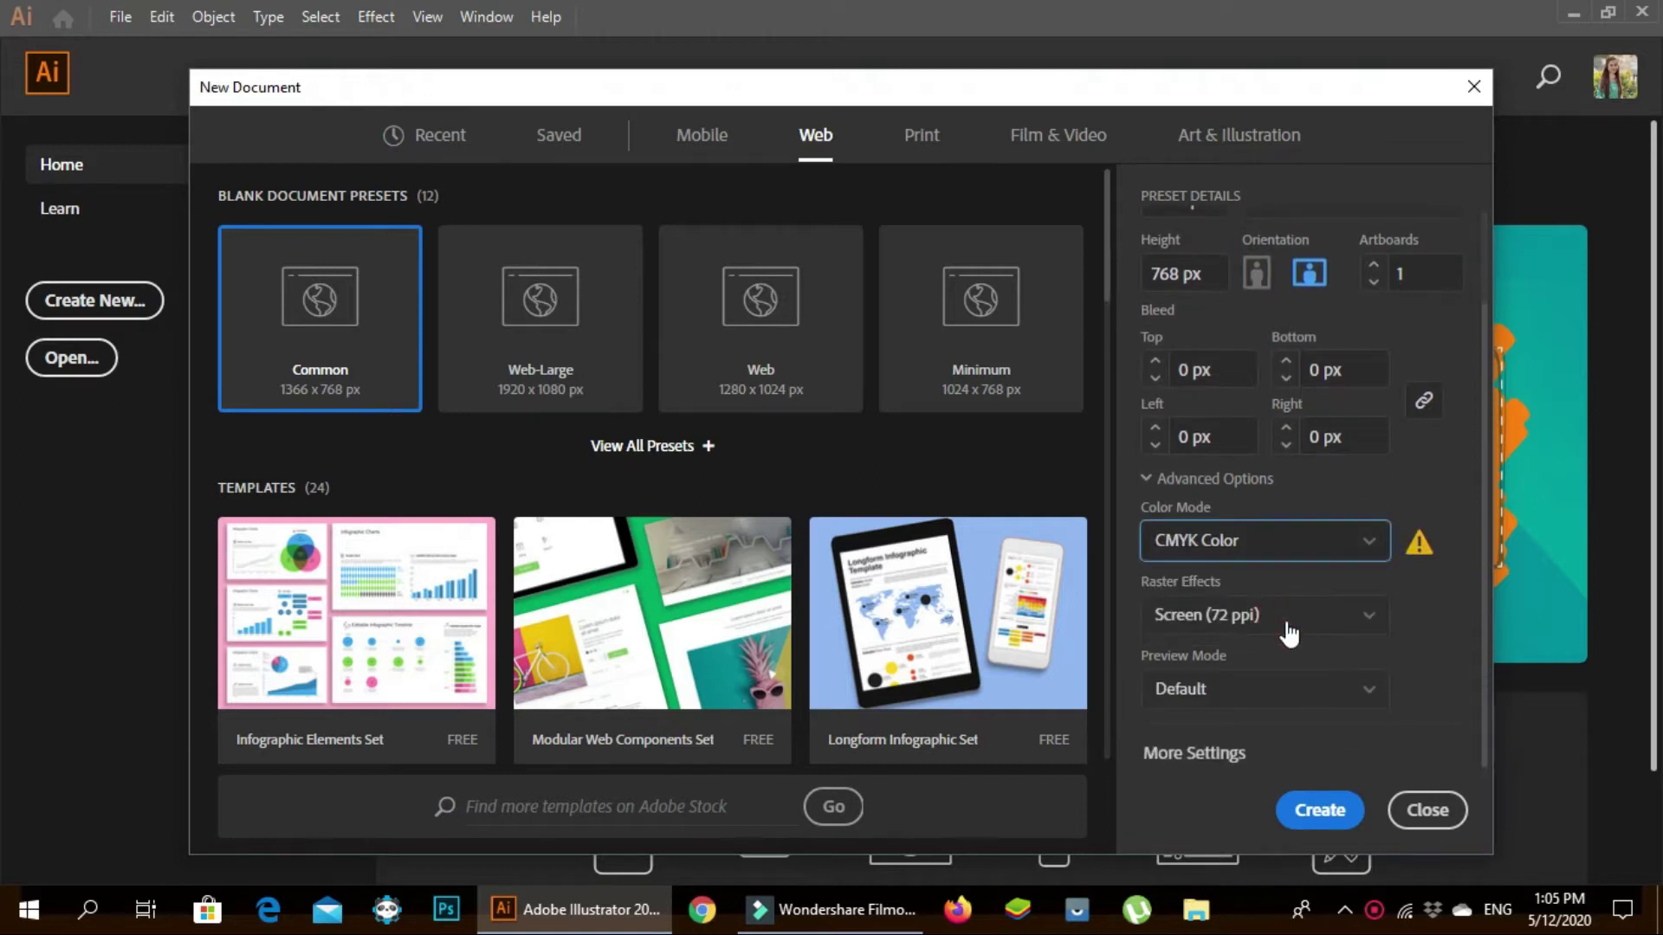
left_click(1370, 548)
left_click(1258, 590)
left_click(1319, 812)
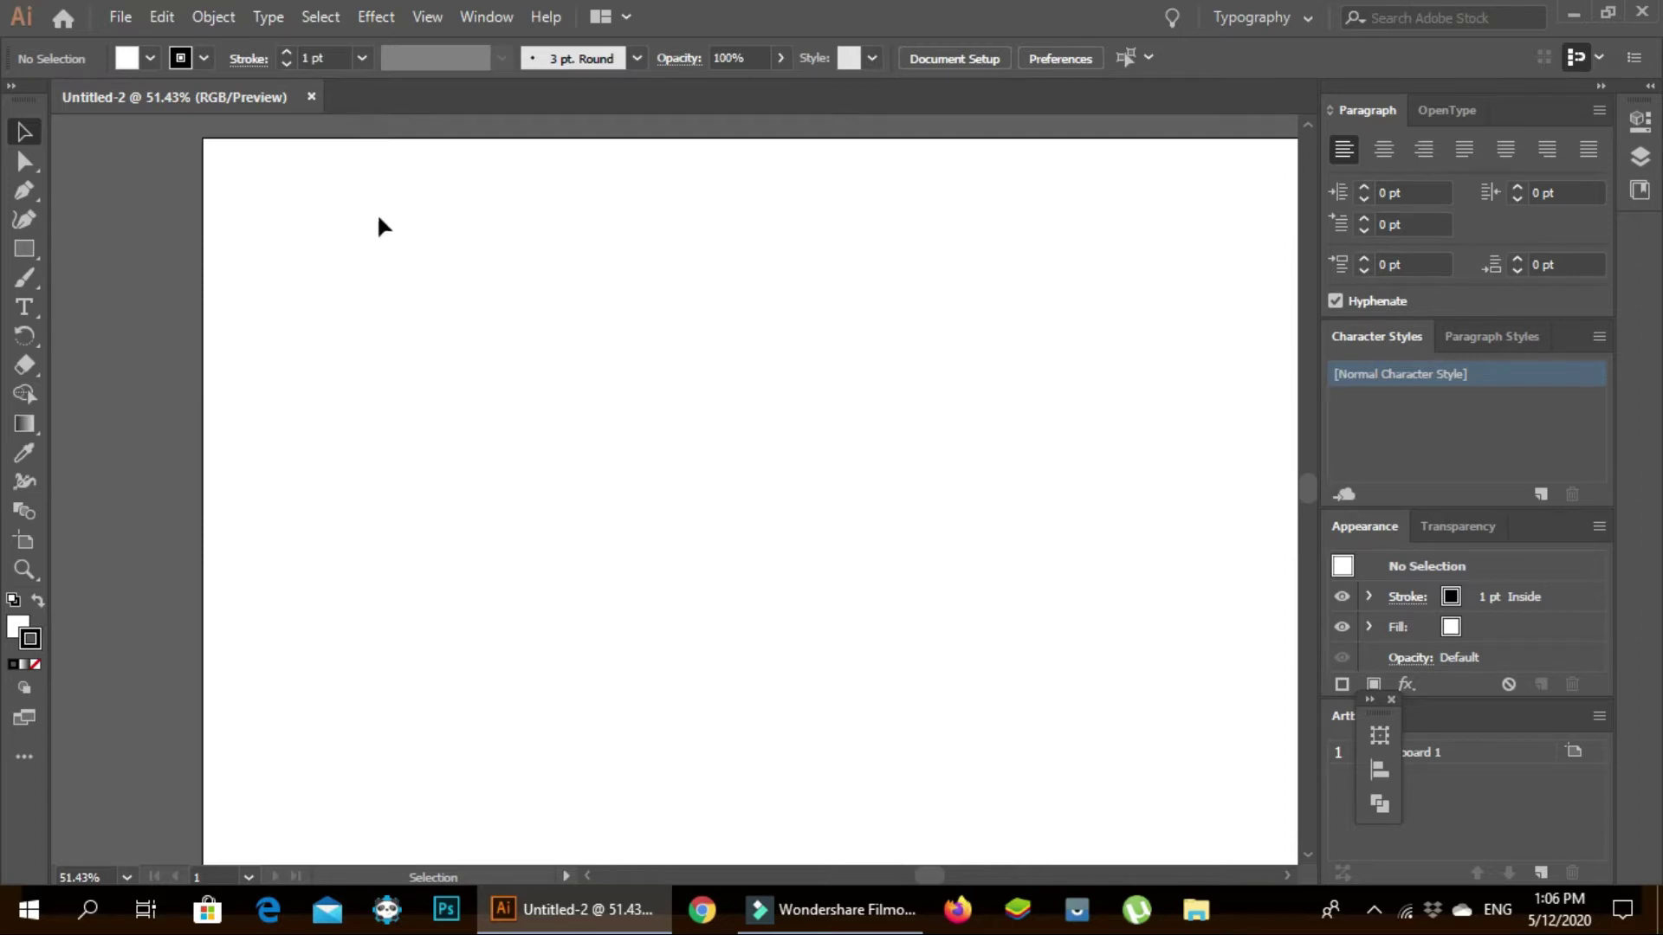
left_click_drag(469, 328, 884, 826)
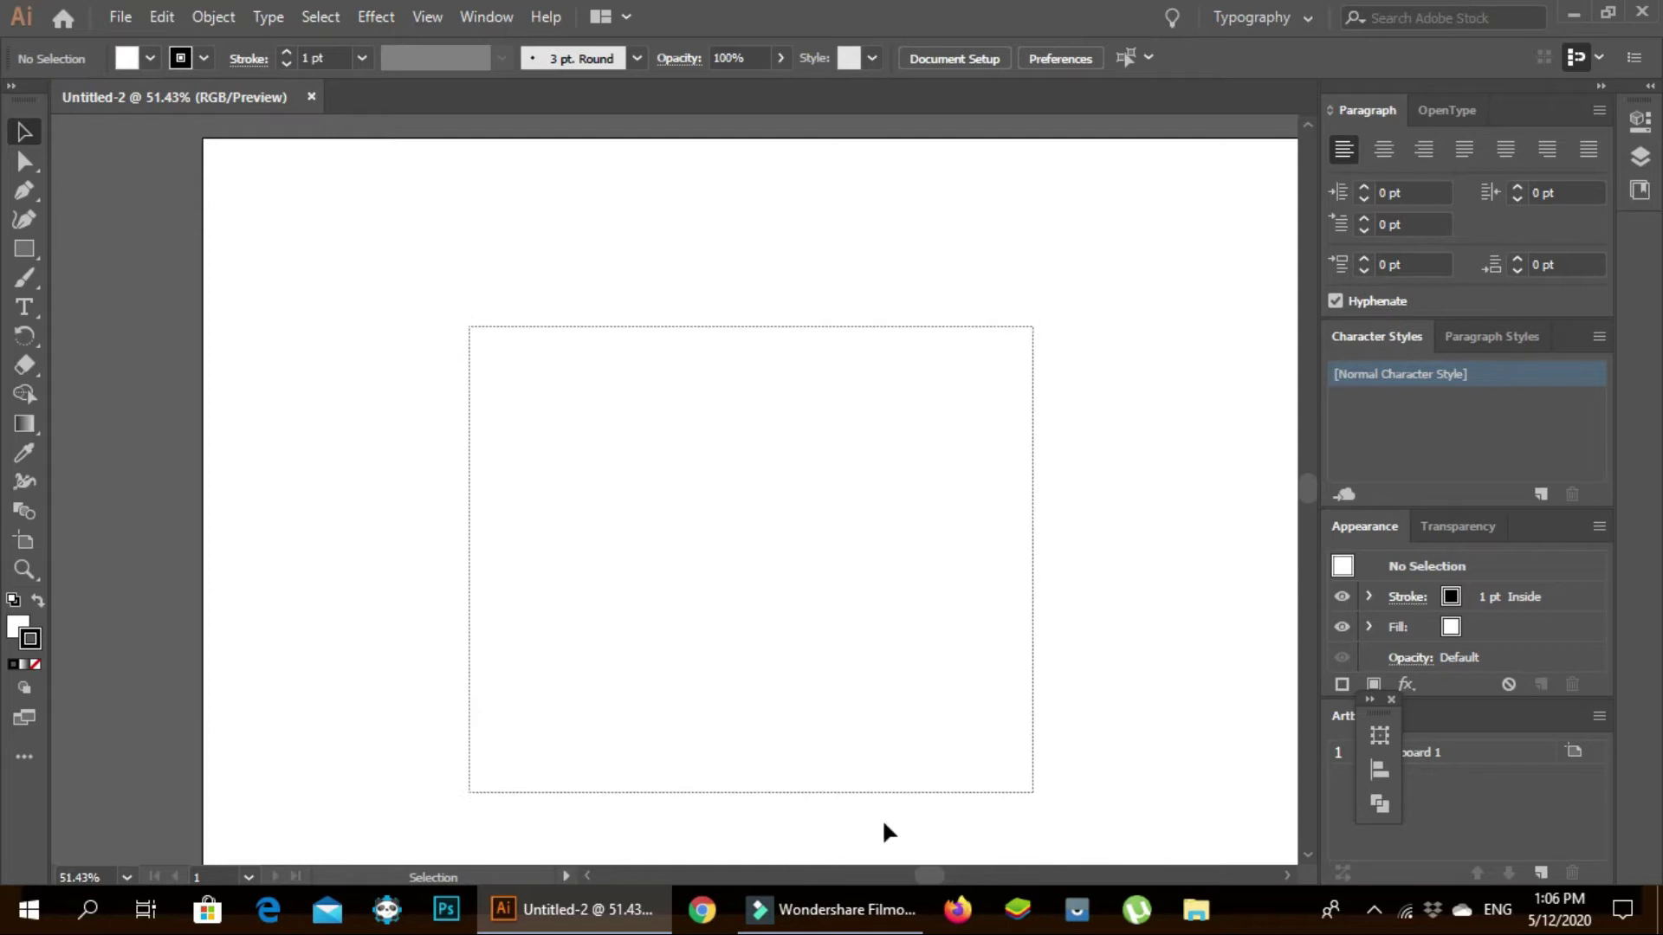
left_click_drag(884, 823, 989, 596)
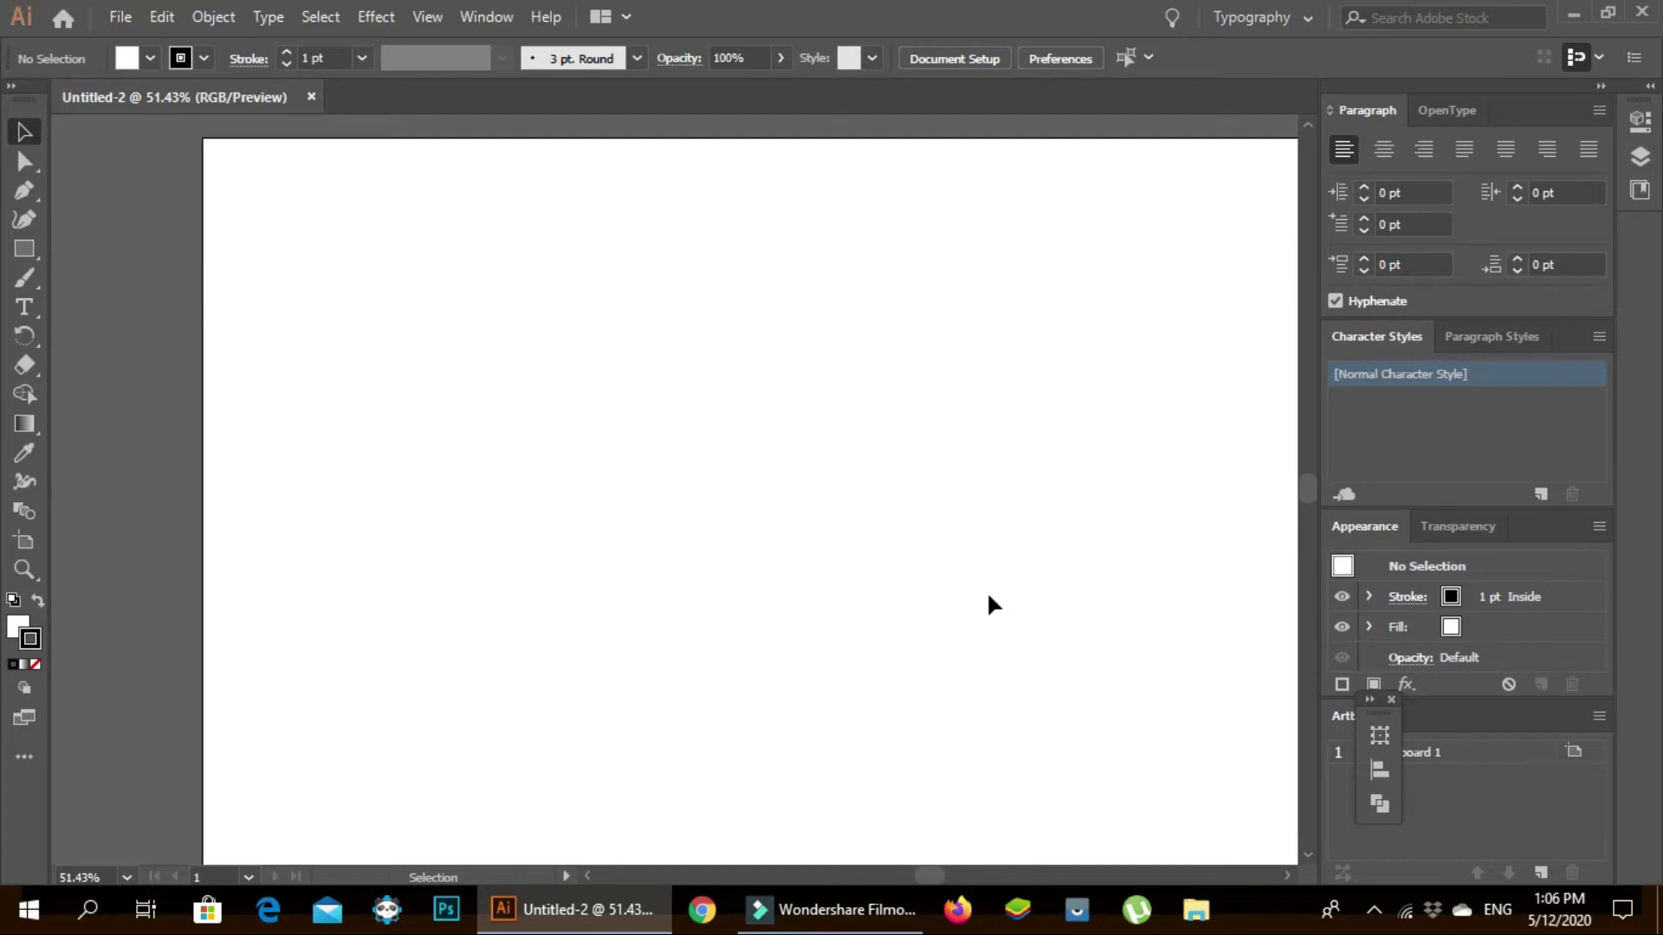
- Type 'hello' on the artboard and set it to 72 pt Myriad Pro Regular
left_click(30, 312)
left_click(598, 351)
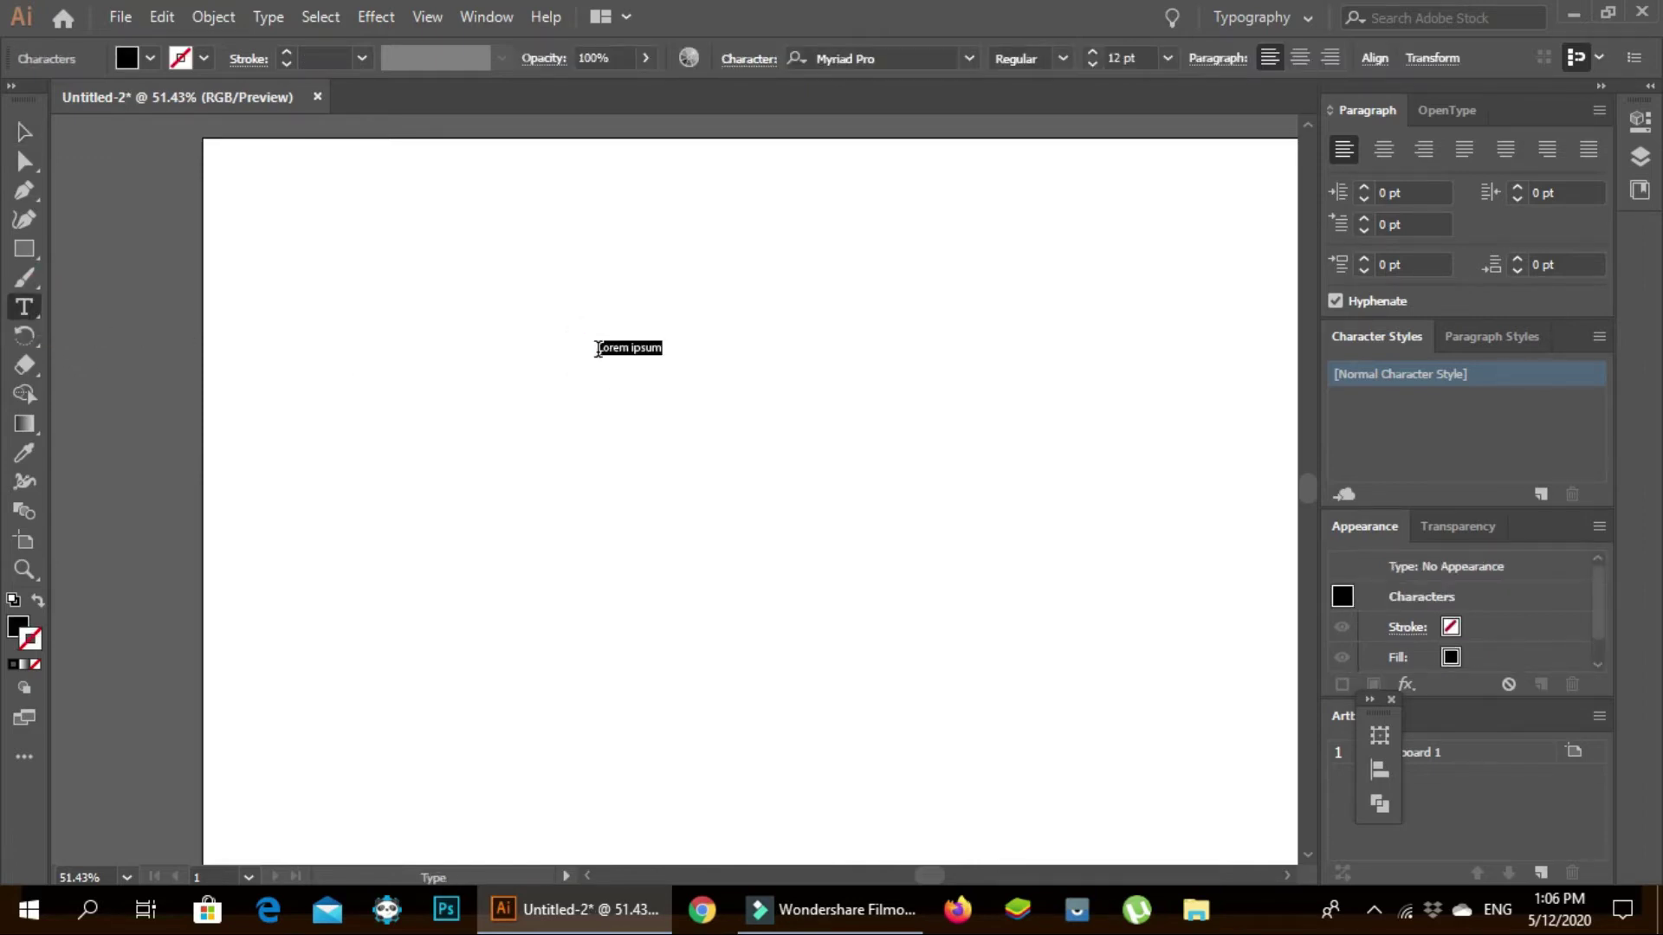
type("hello")
double_click(597, 349)
left_click(1091, 53)
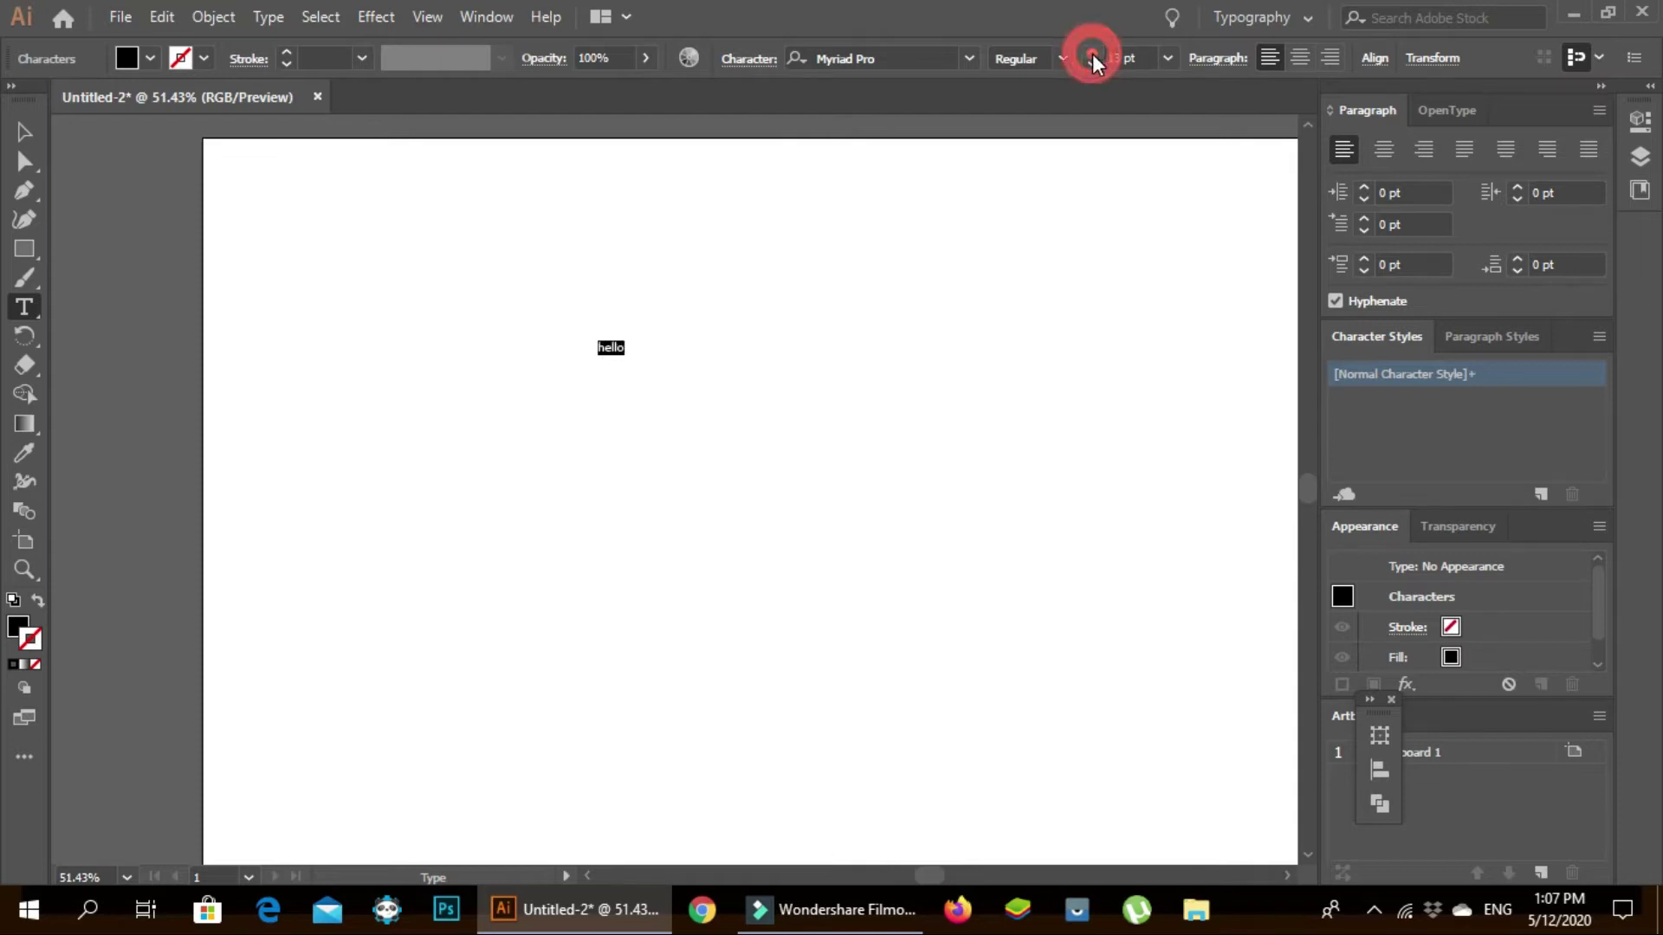
left_click(1168, 58)
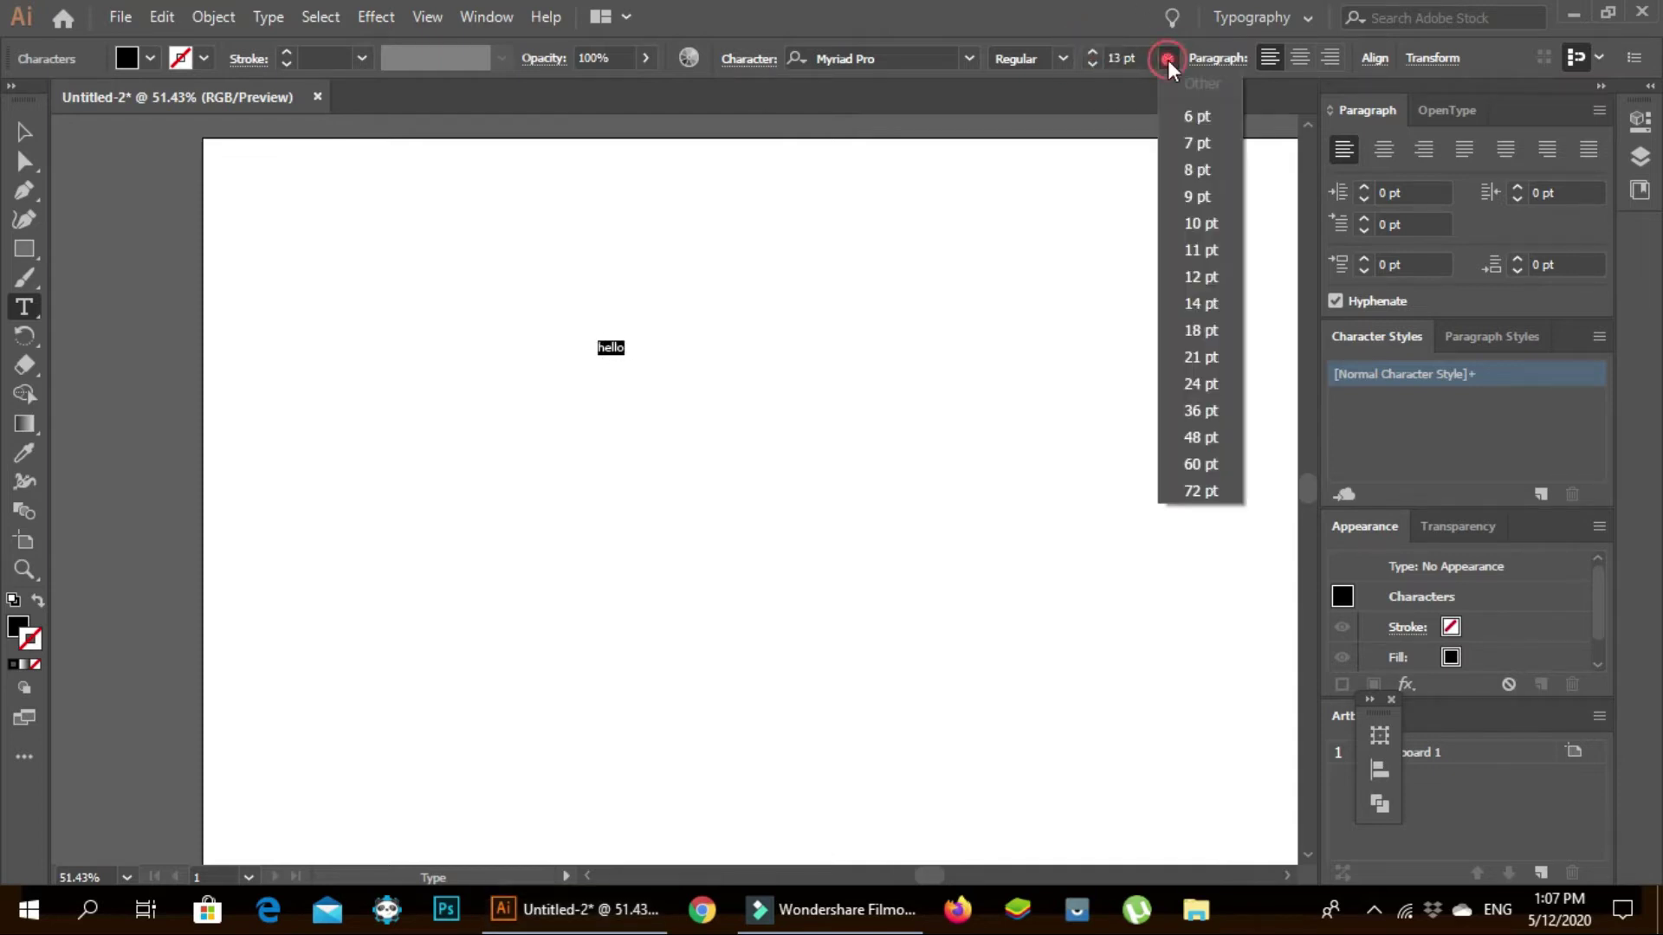
left_click(1197, 491)
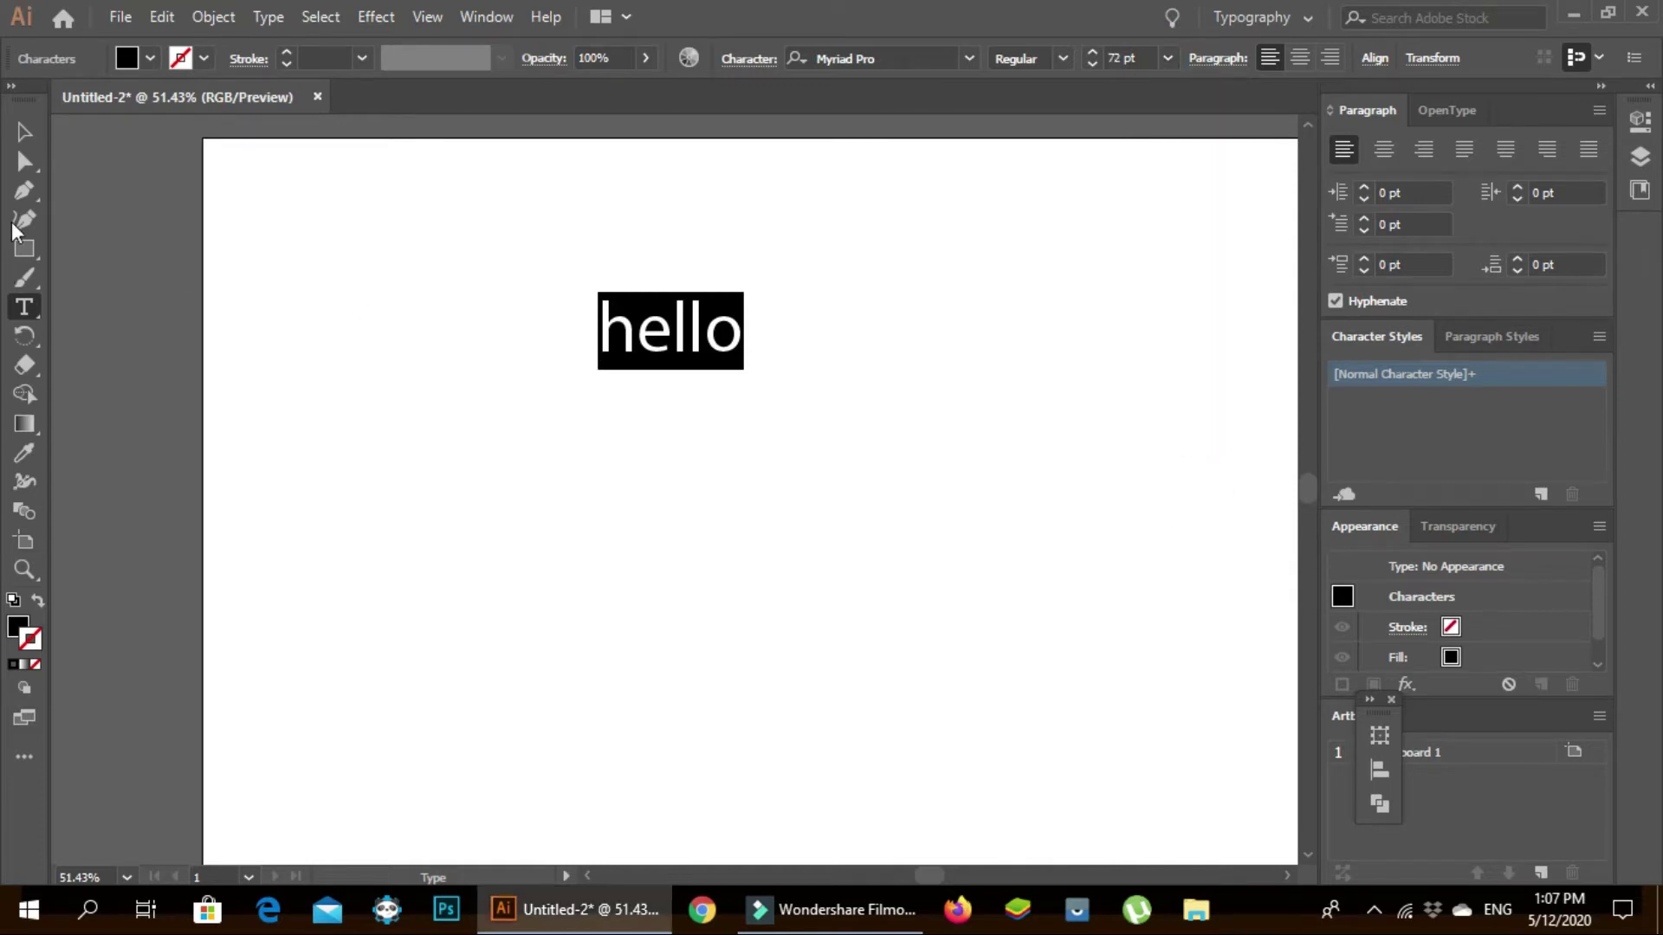
left_click(30, 130)
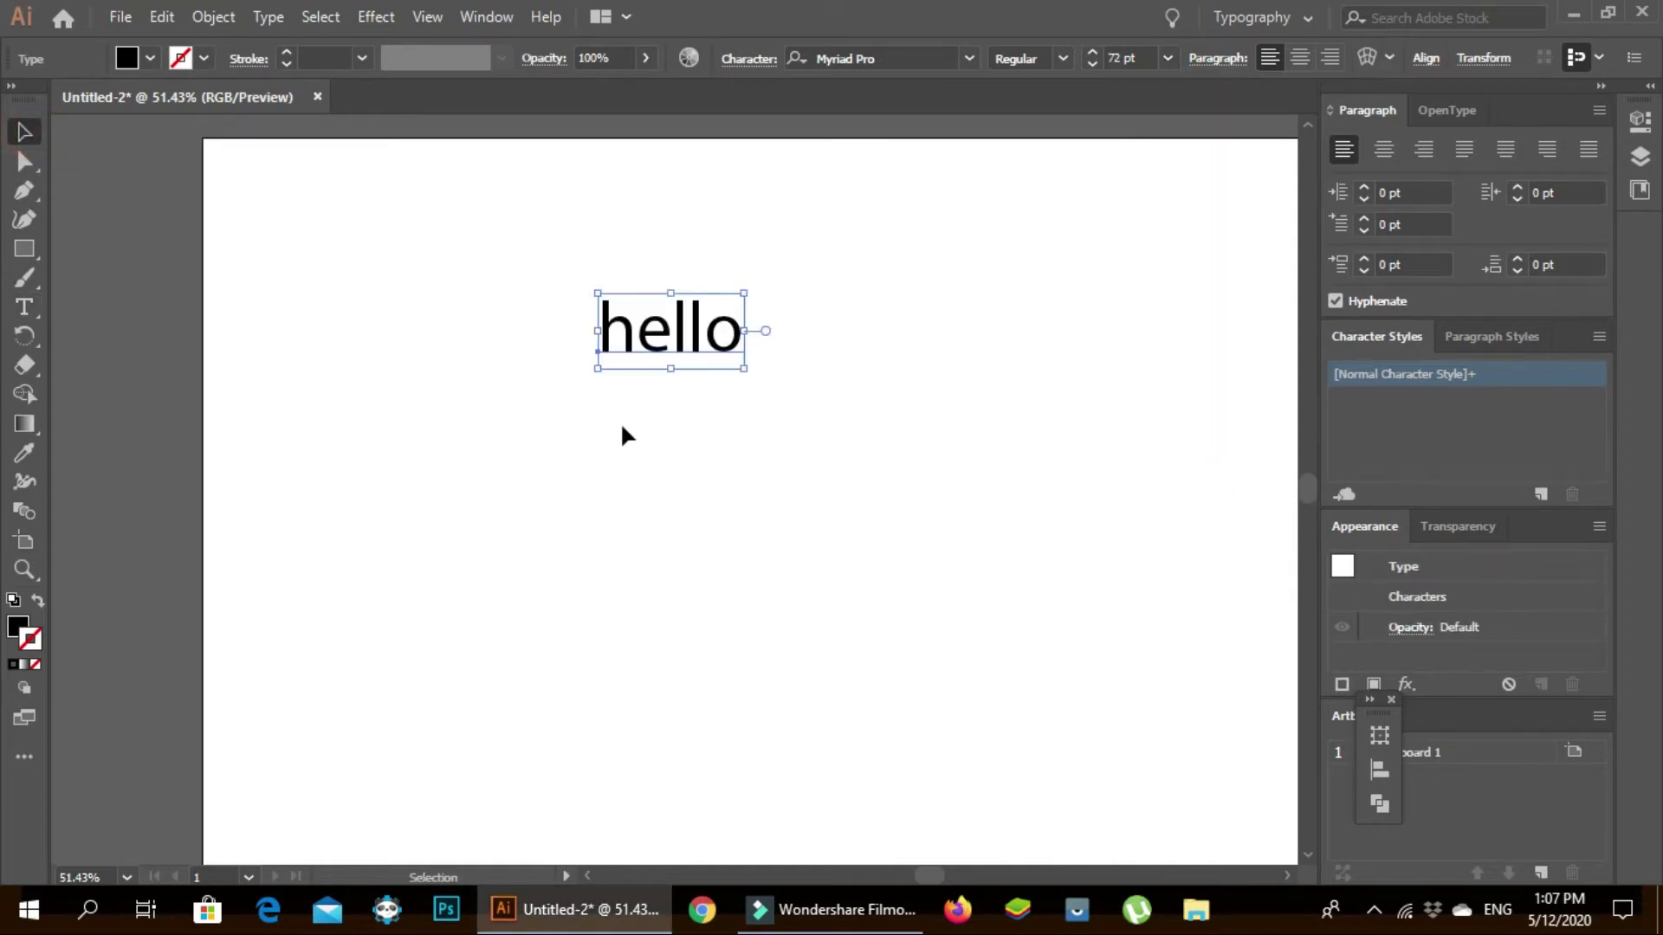
- Drag the hello text around and drop it near the top centre of the artboard
left_click(25, 308)
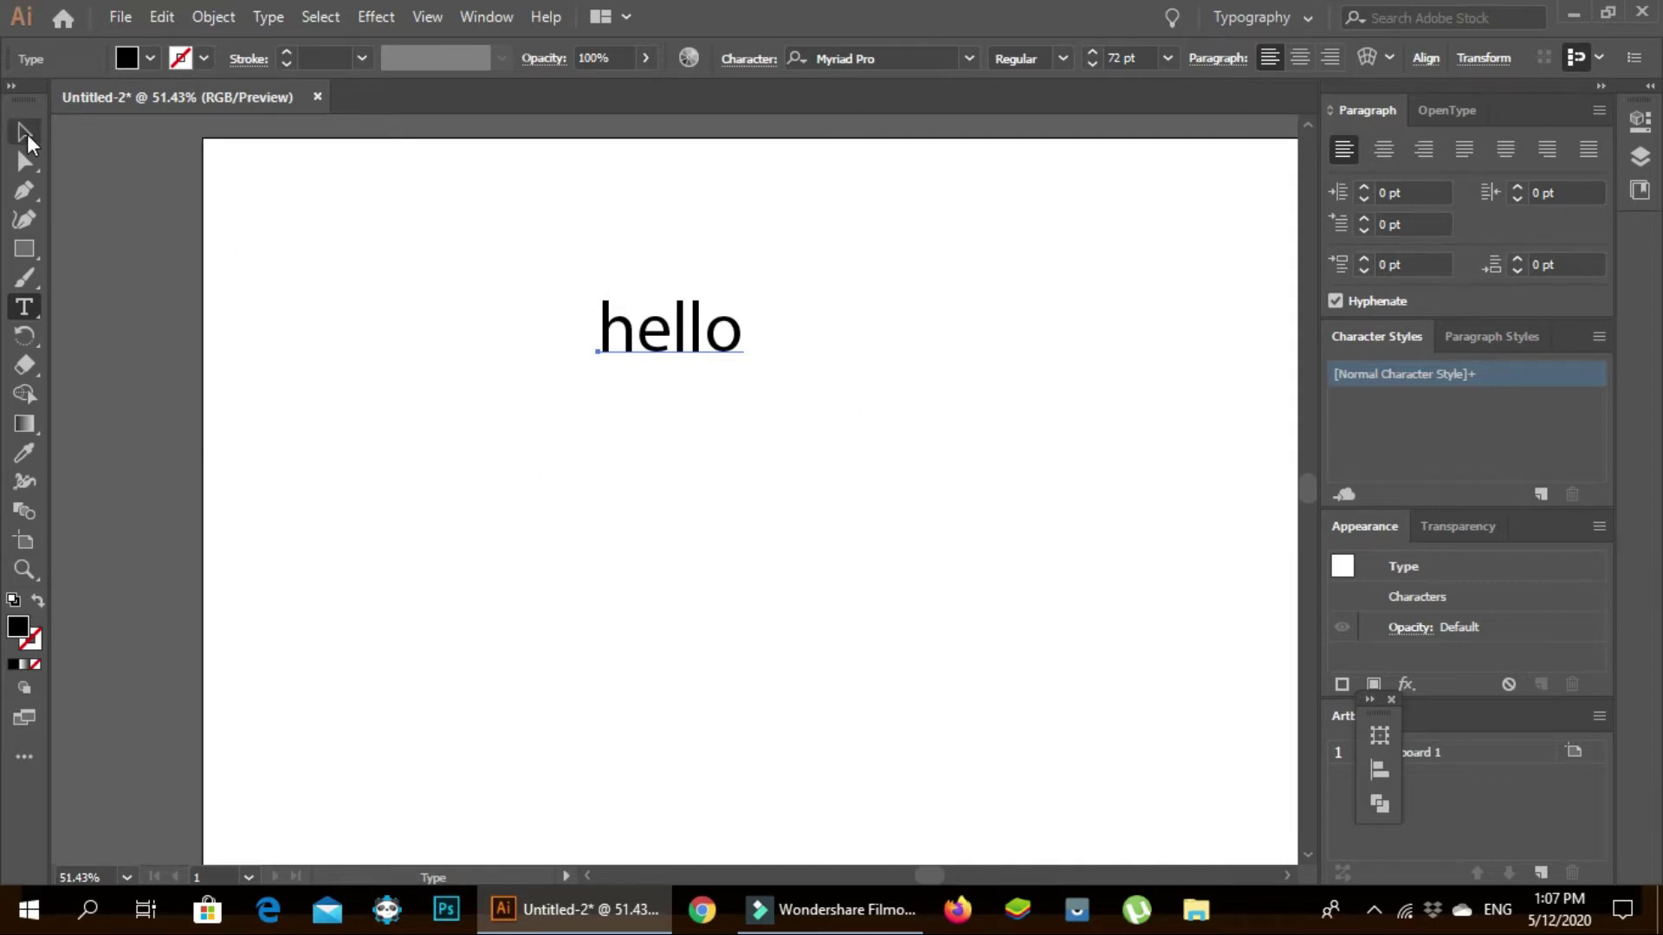
left_click(28, 134)
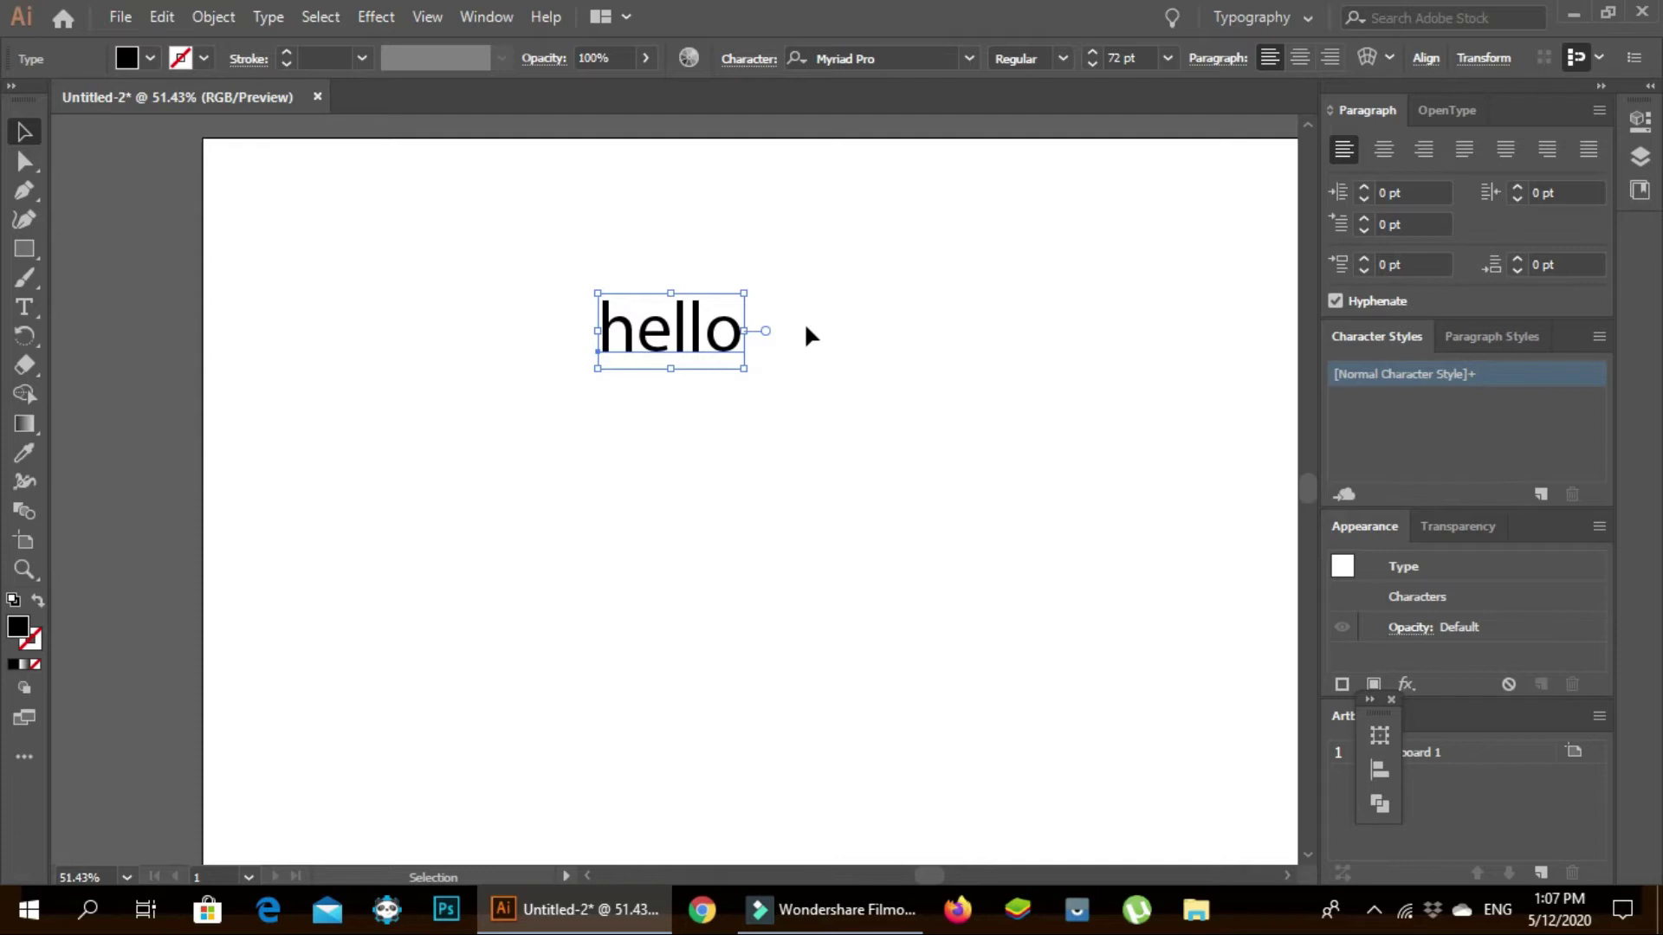
left_click(699, 352)
left_click_drag(701, 359, 613, 613)
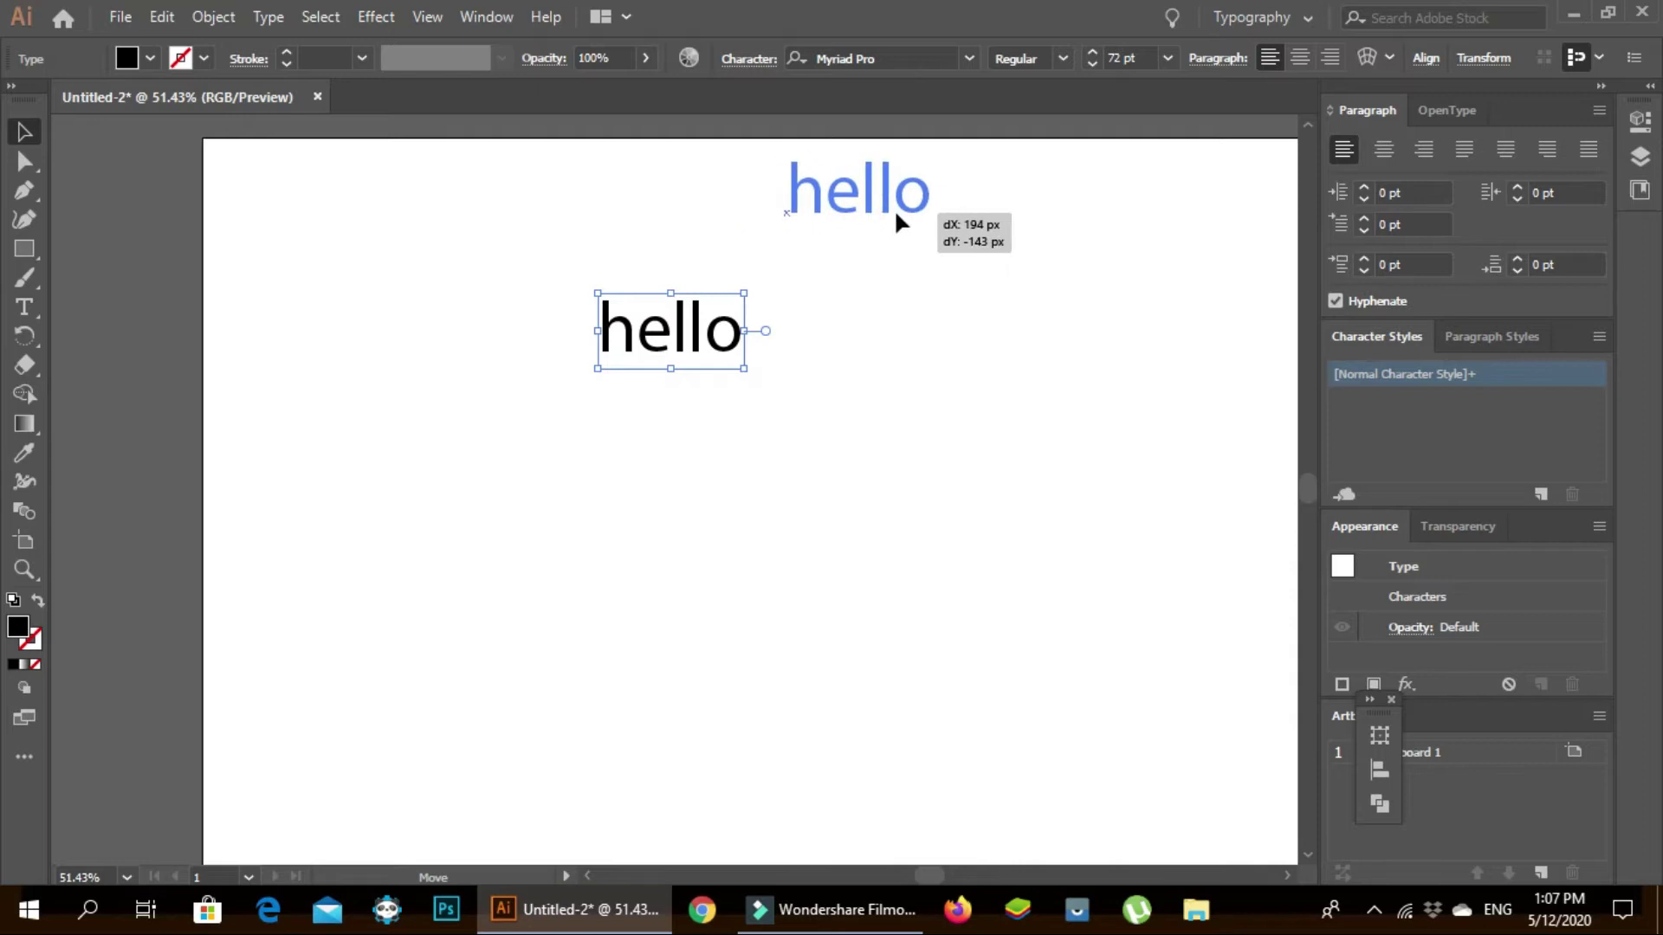
mouse_move(613, 613)
left_mouse_down()
mouse_move(1046, 334)
mouse_move(732, 662)
left_mouse_up()
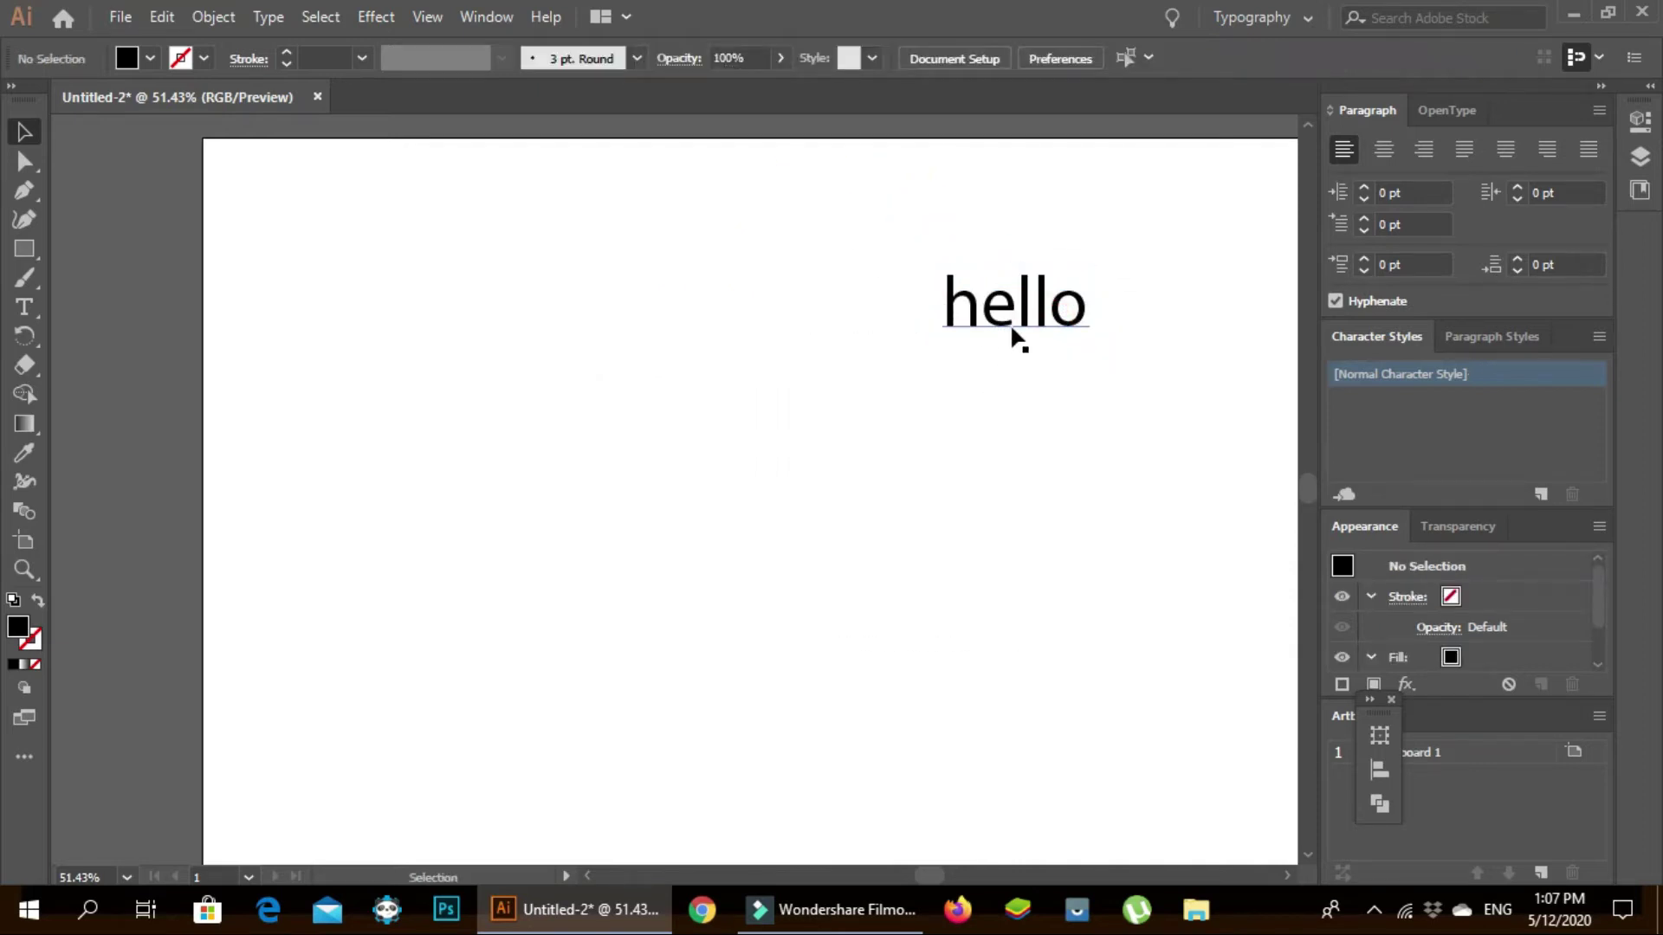
mouse_move(1011, 333)
left_mouse_down()
mouse_move(706, 650)
mouse_move(640, 746)
left_mouse_up()
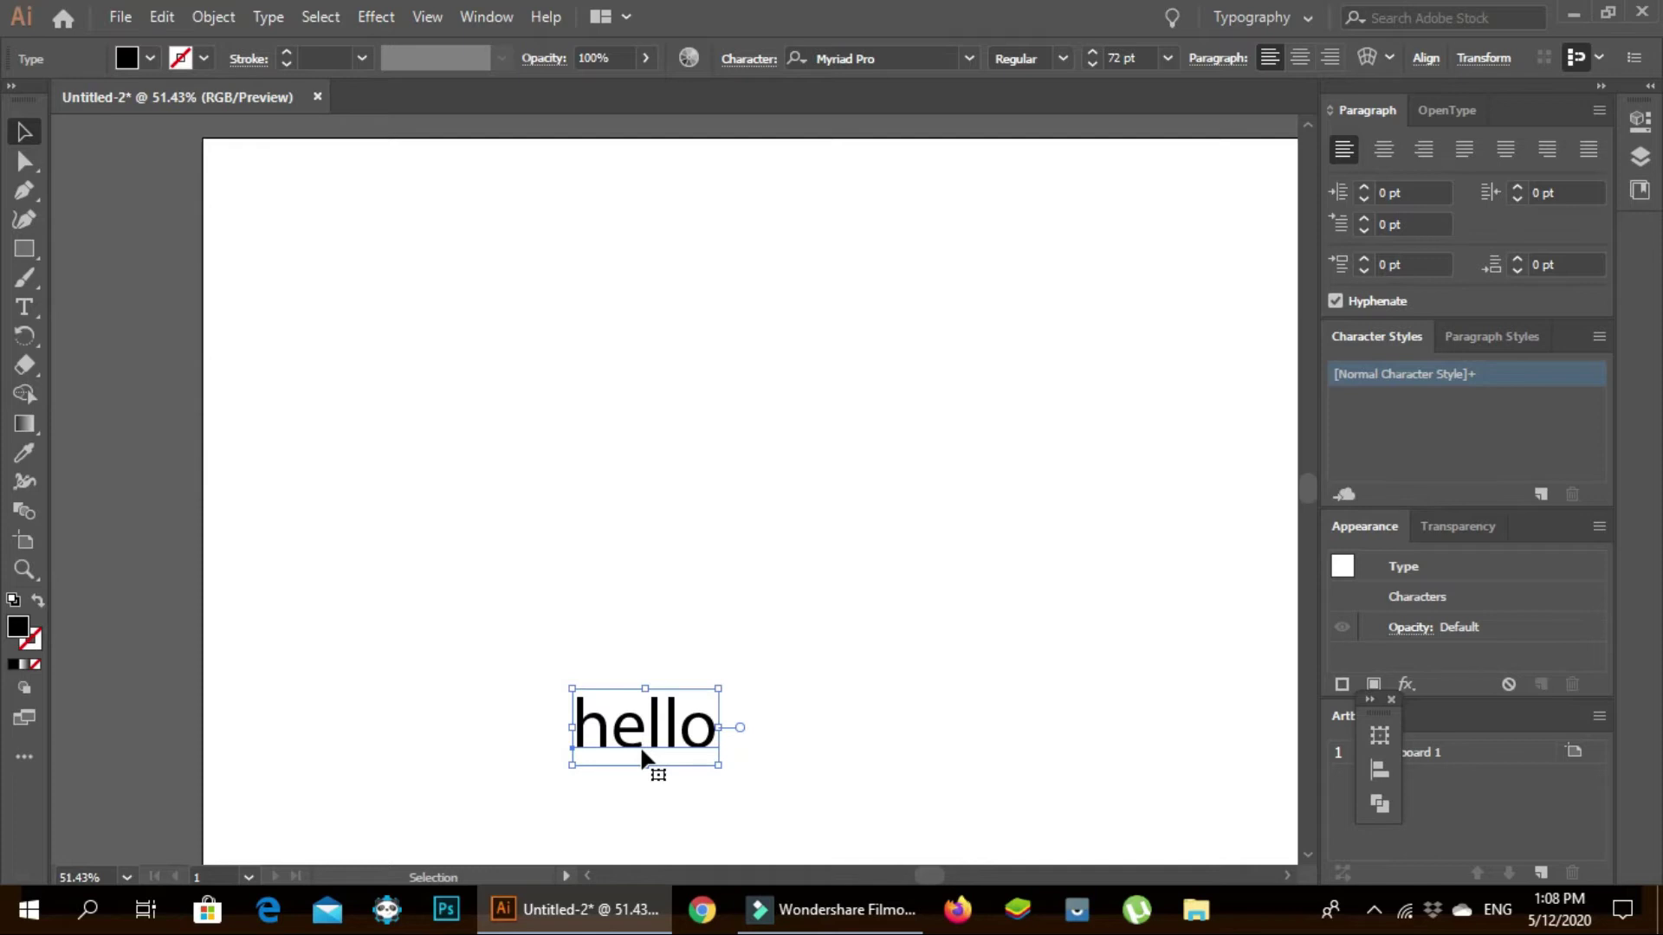
mouse_move(642, 752)
left_mouse_down()
mouse_move(442, 419)
mouse_move(523, 437)
mouse_move(788, 274)
left_mouse_up()
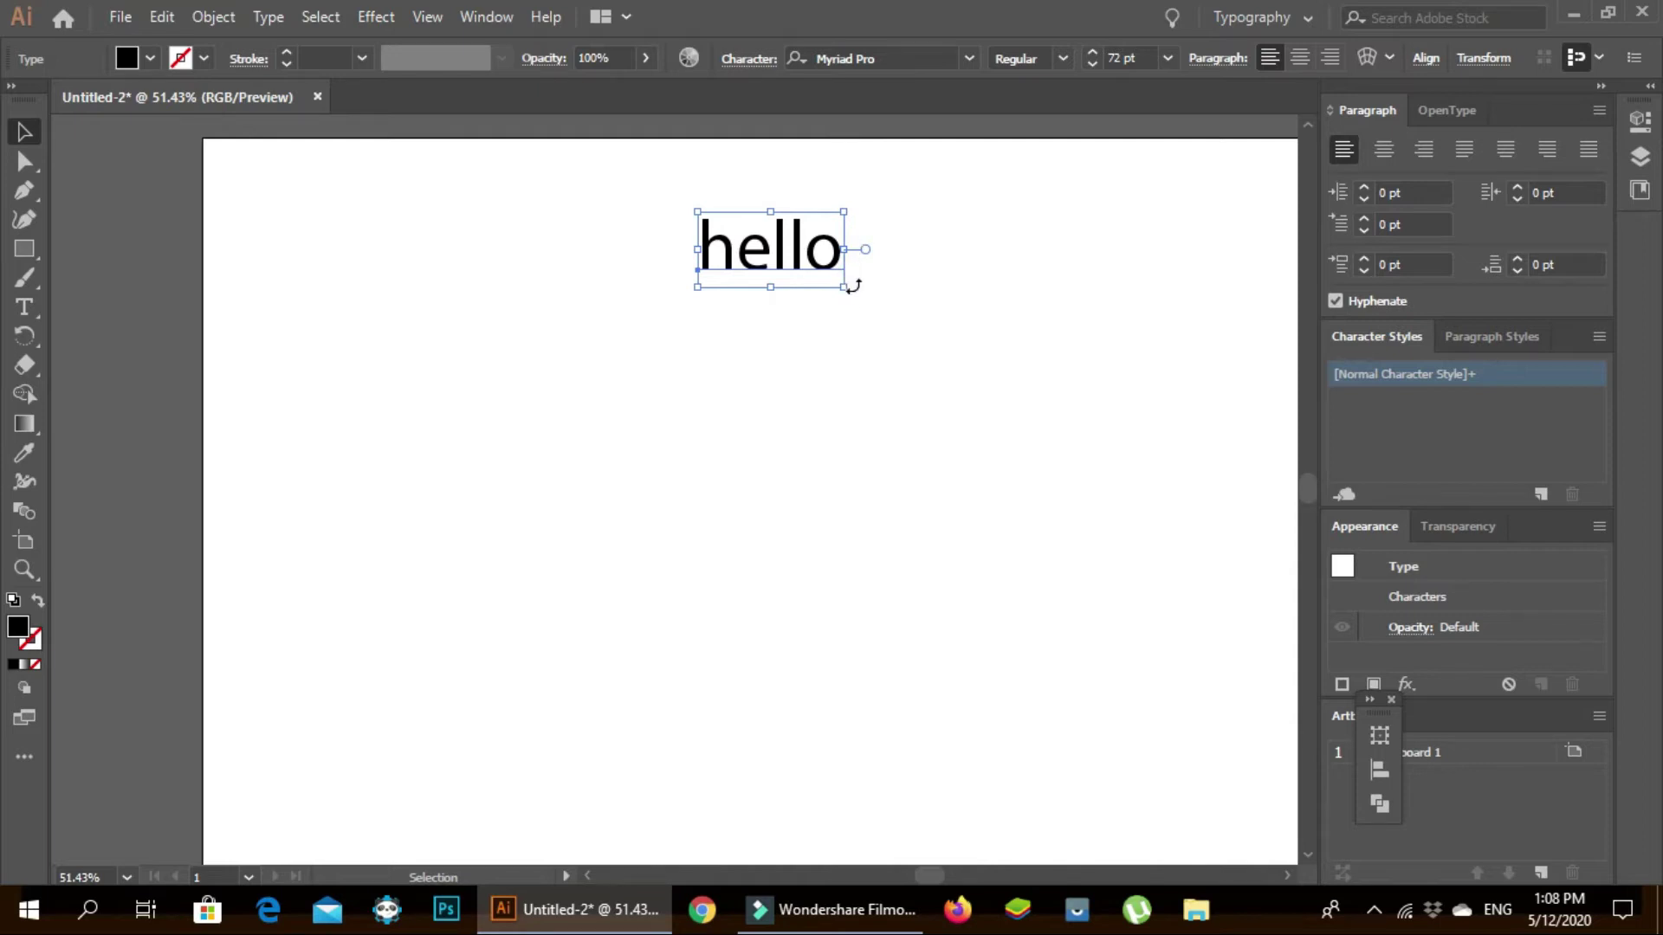
mouse_move(854, 285)
left_mouse_down()
mouse_move(549, 472)
mouse_move(988, 652)
left_mouse_up()
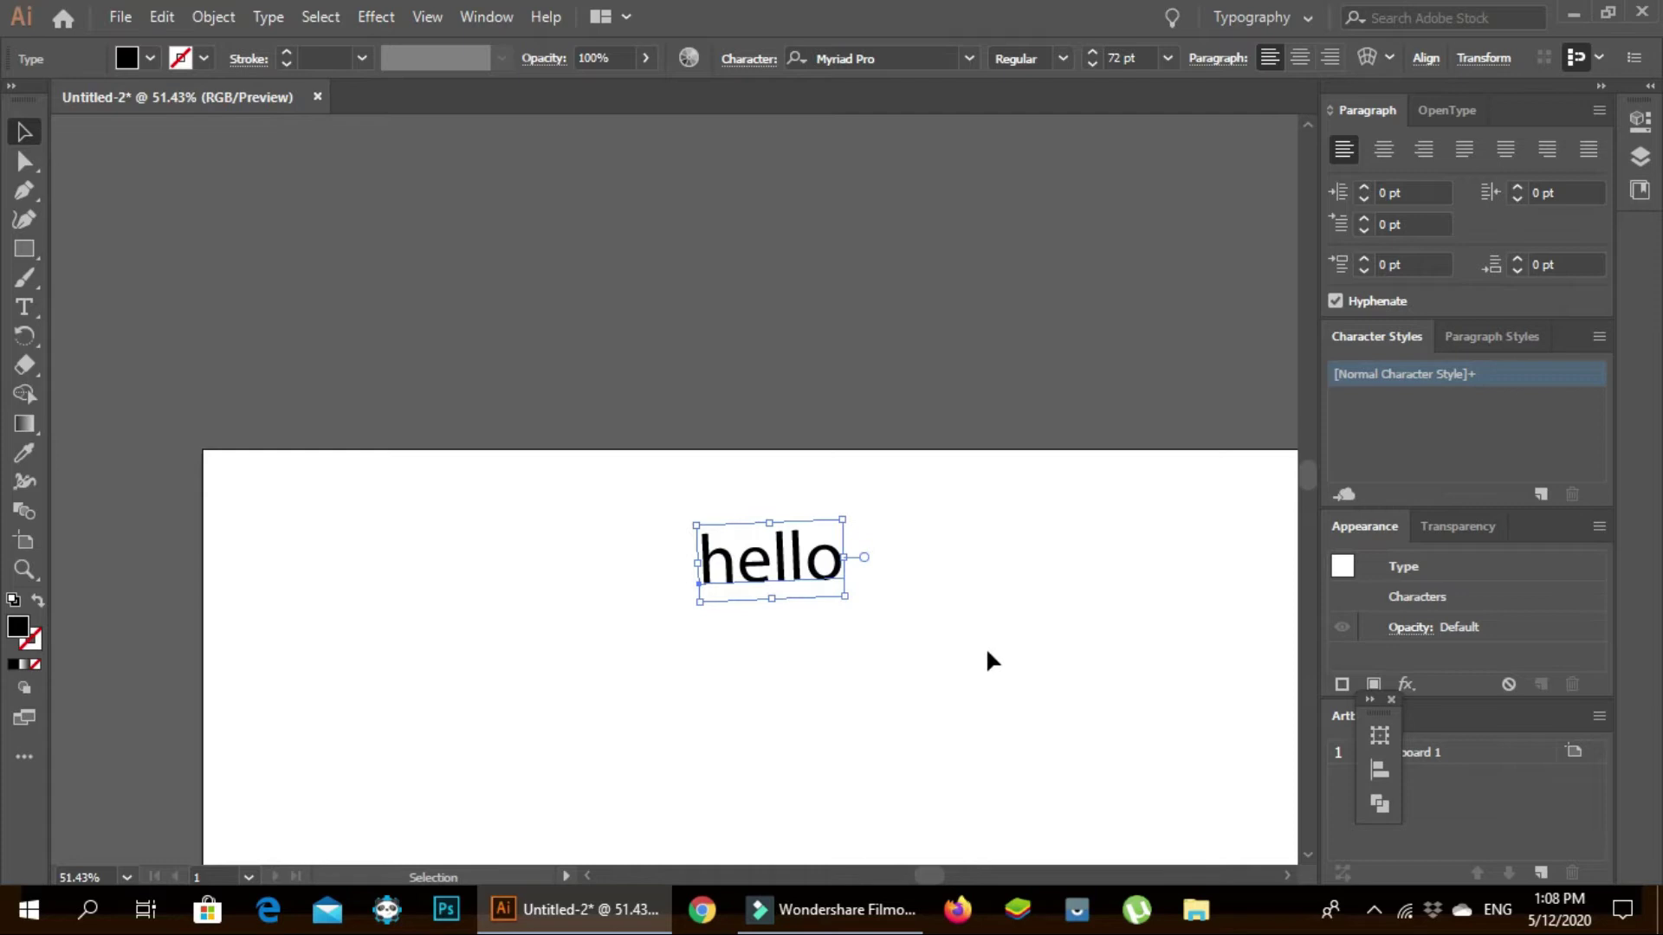
left_click_drag(857, 604, 873, 537)
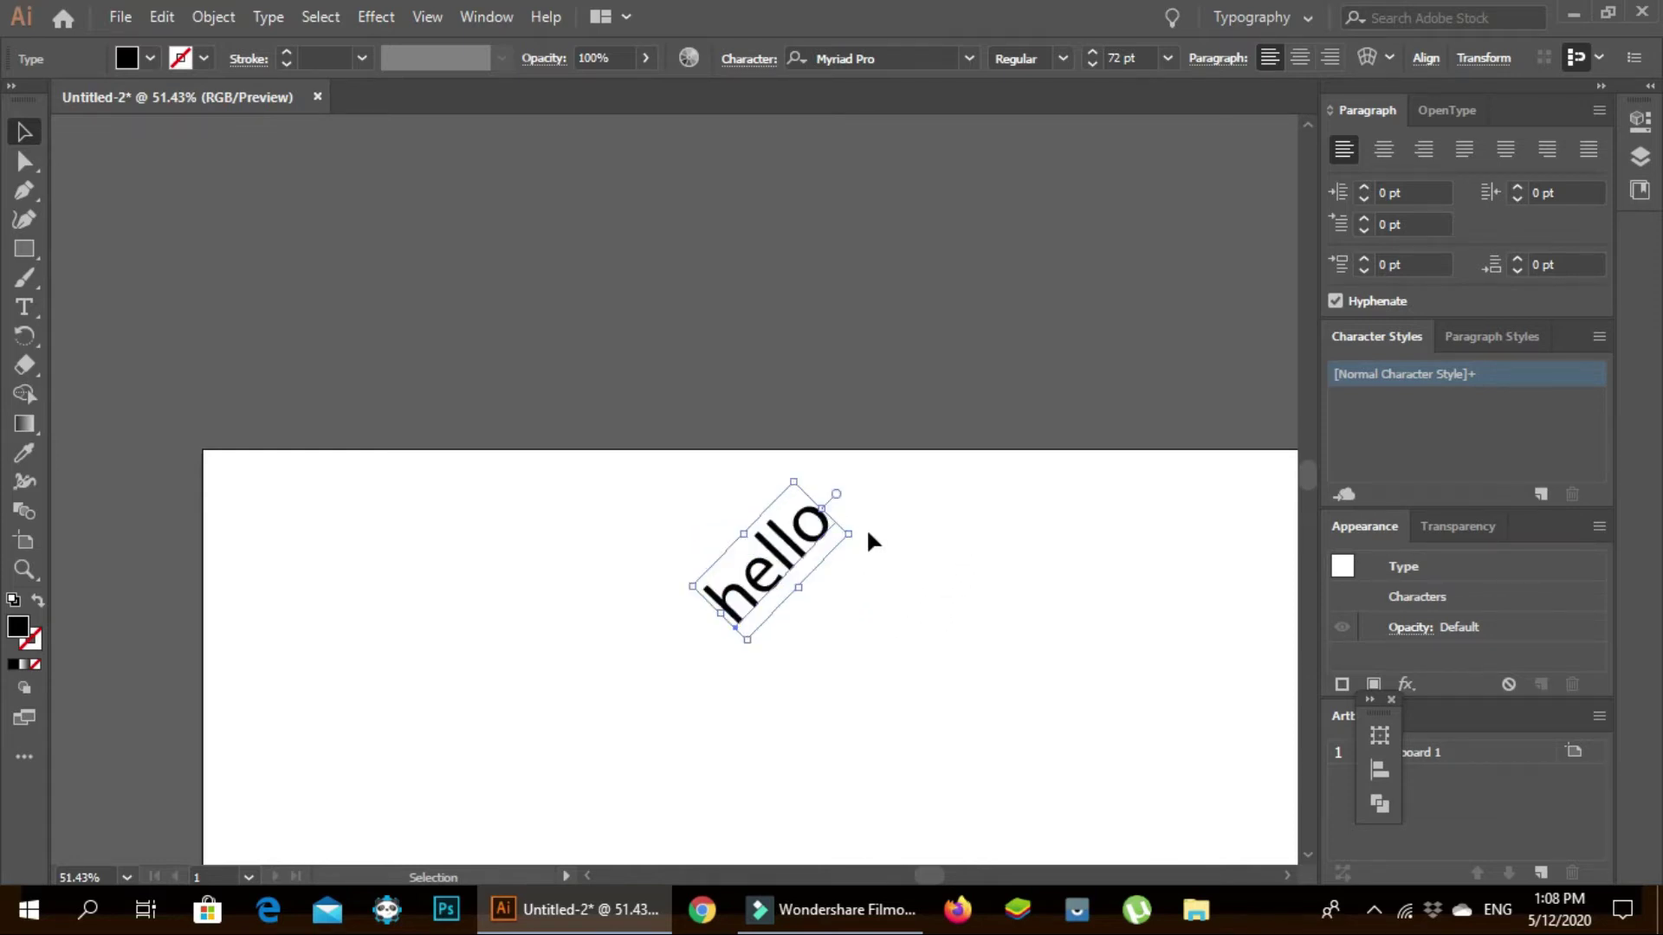
left_click_drag(862, 538, 821, 689)
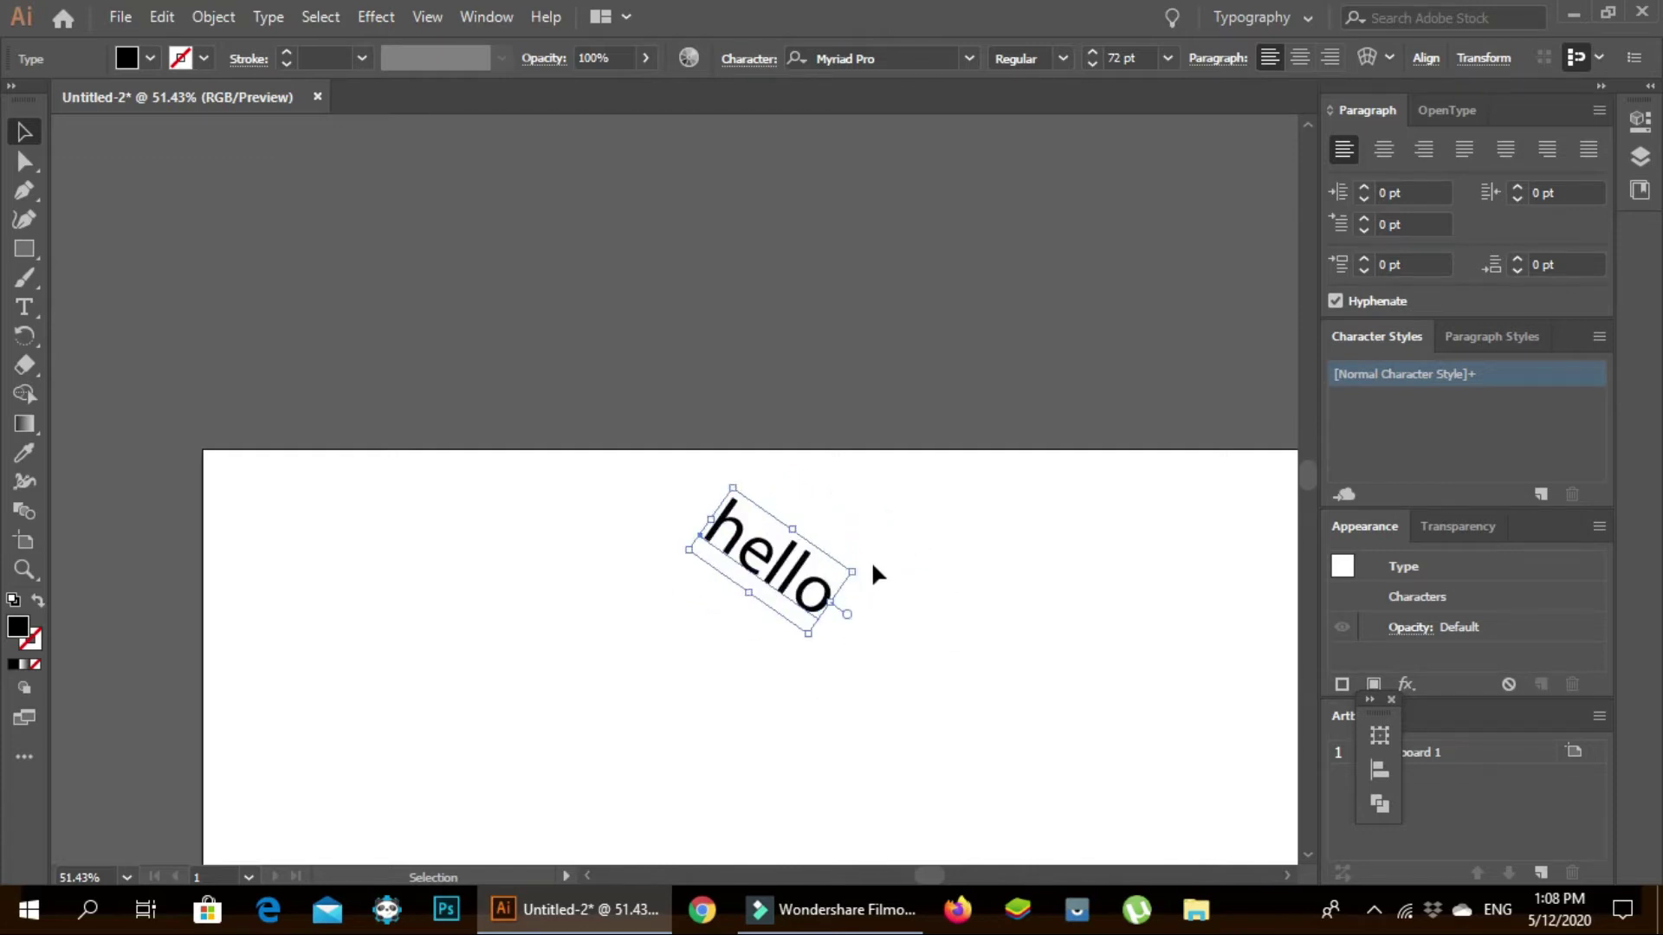
left_click_drag(865, 573, 859, 518)
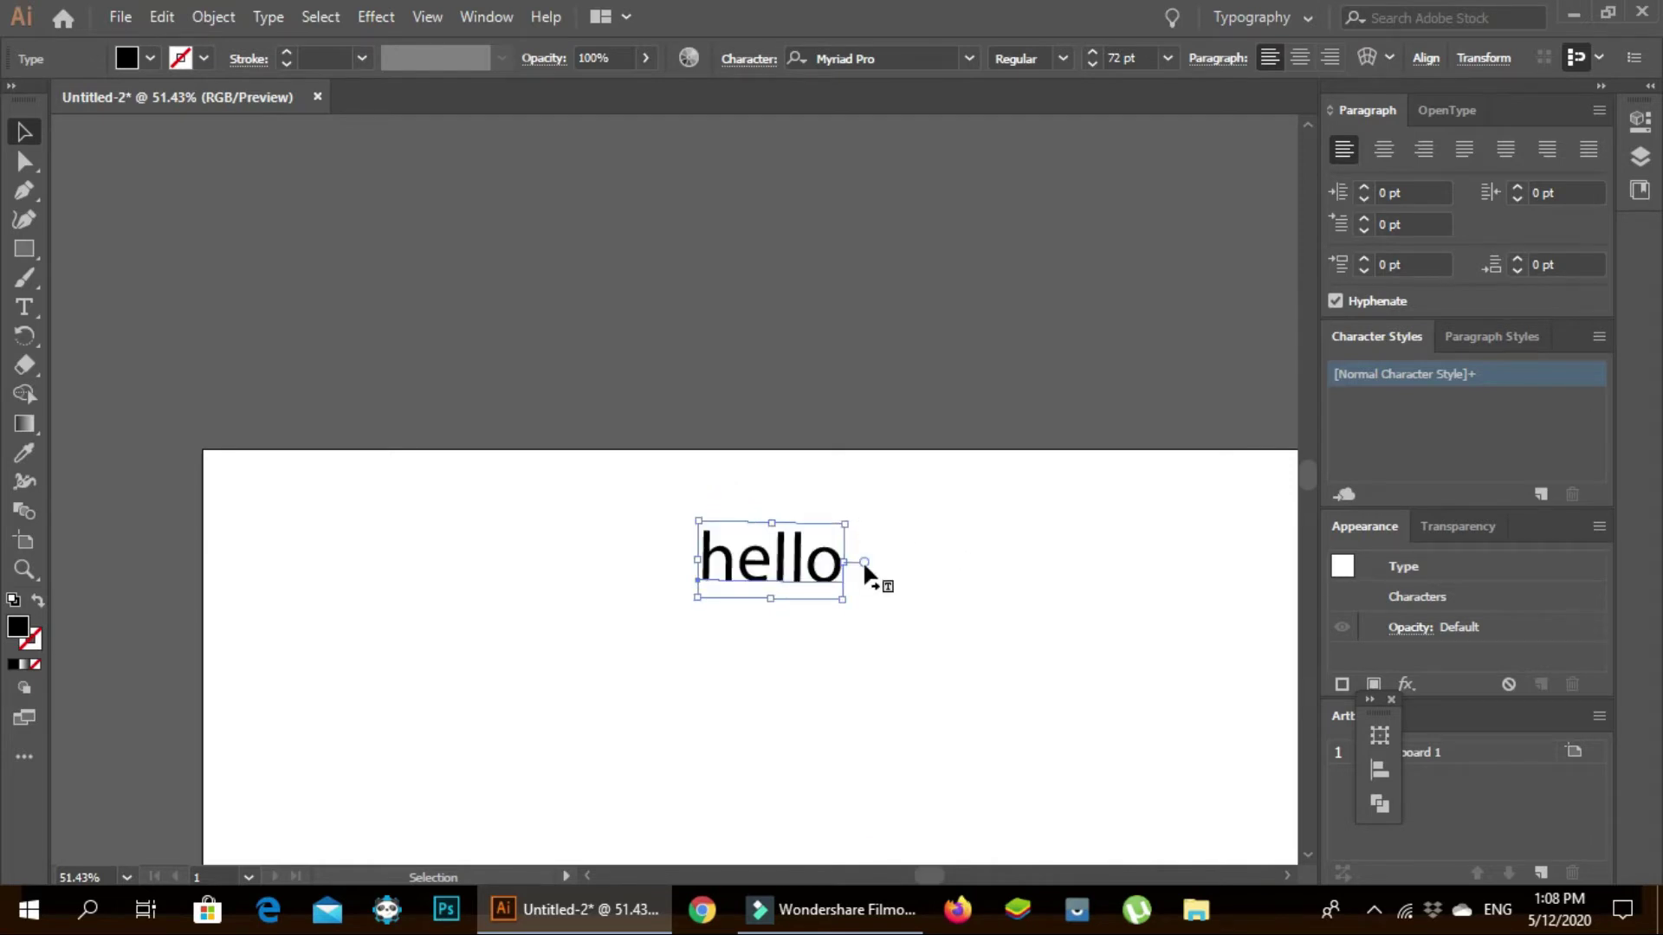
left_click(863, 558)
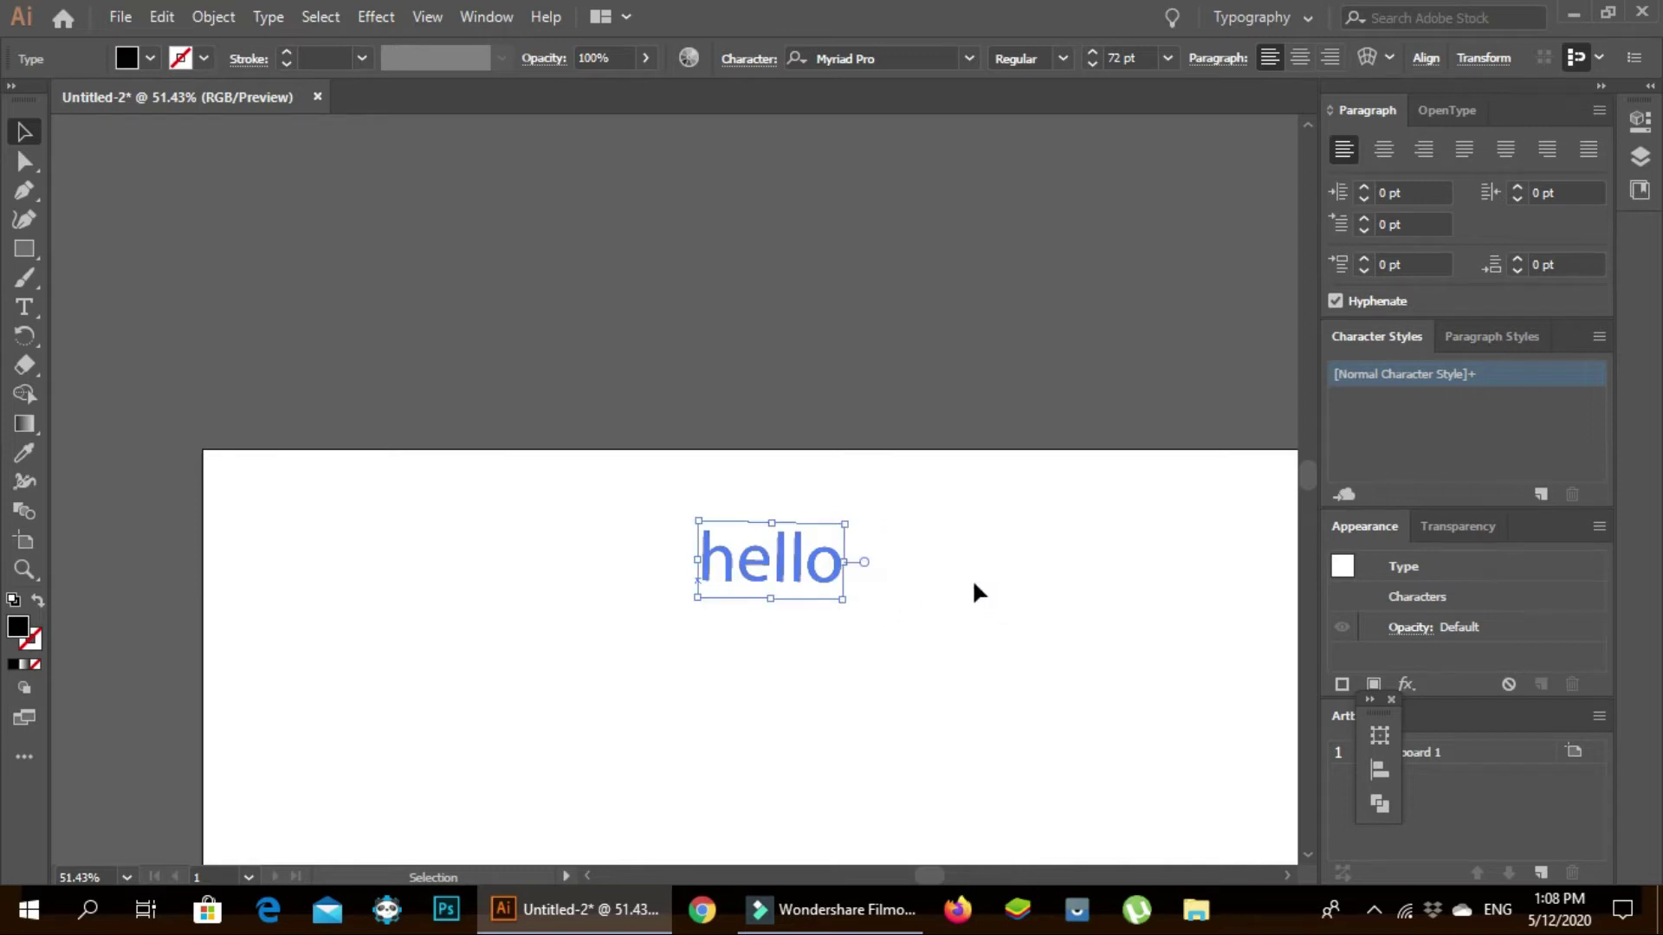
left_click(864, 563)
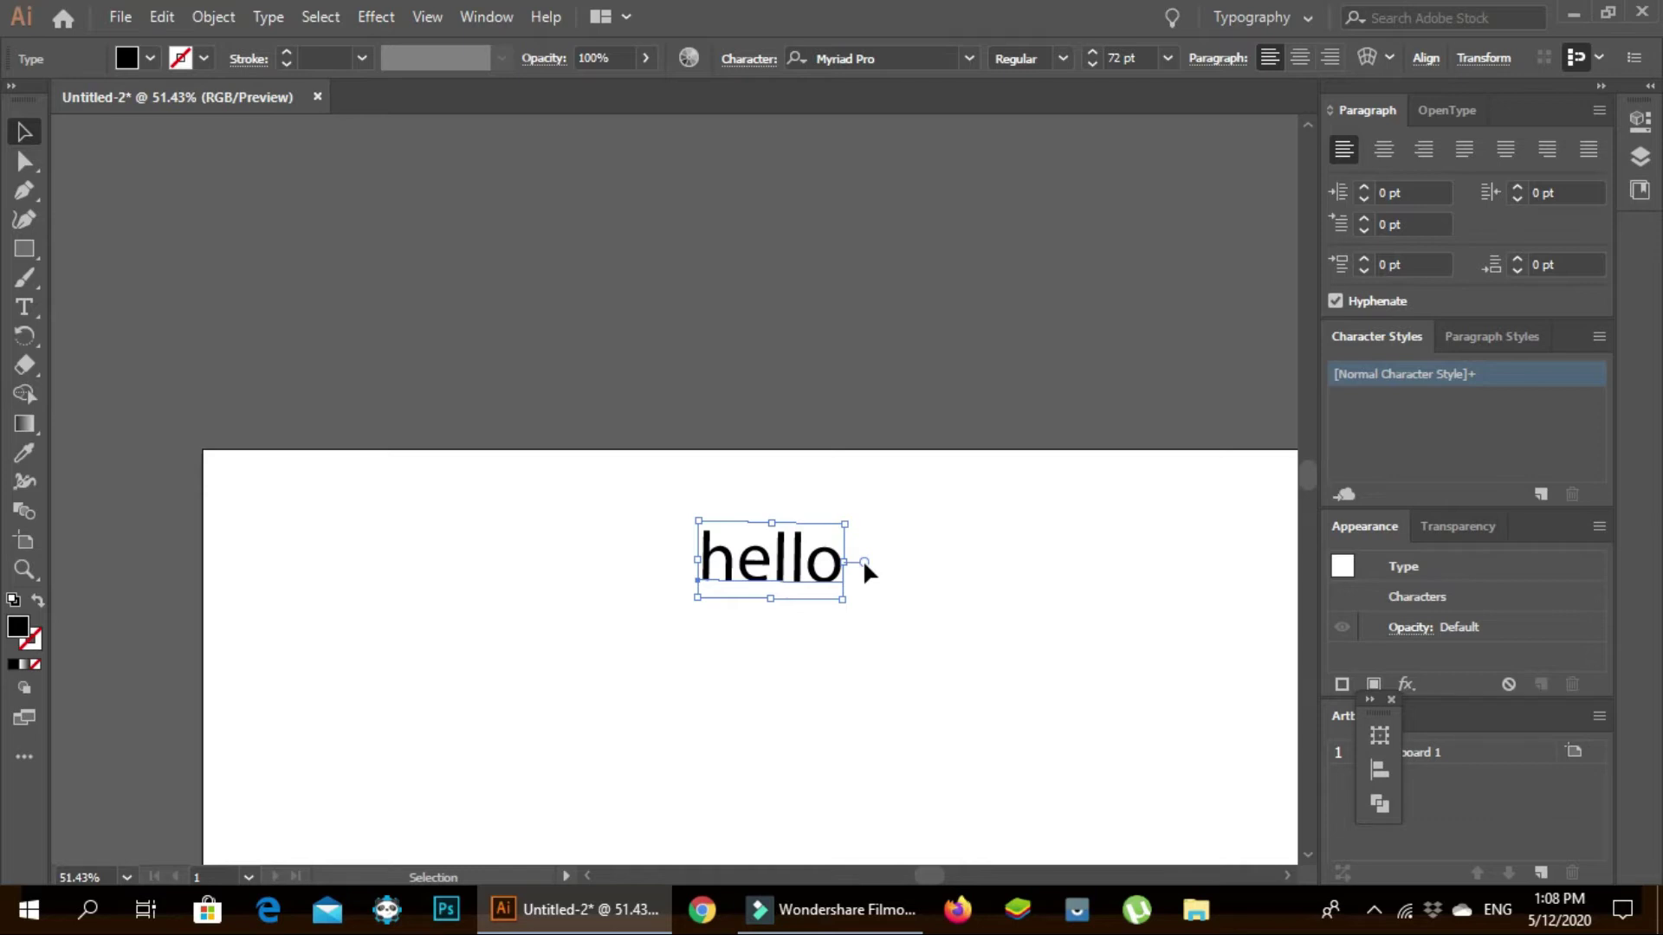
- Scale the hello text by its corner handle, overshooting to 144.75 pt, then settling at 128.74 pt
mouse_move(842, 599)
left_mouse_down()
mouse_move(1072, 795)
mouse_move(947, 673)
left_mouse_up()
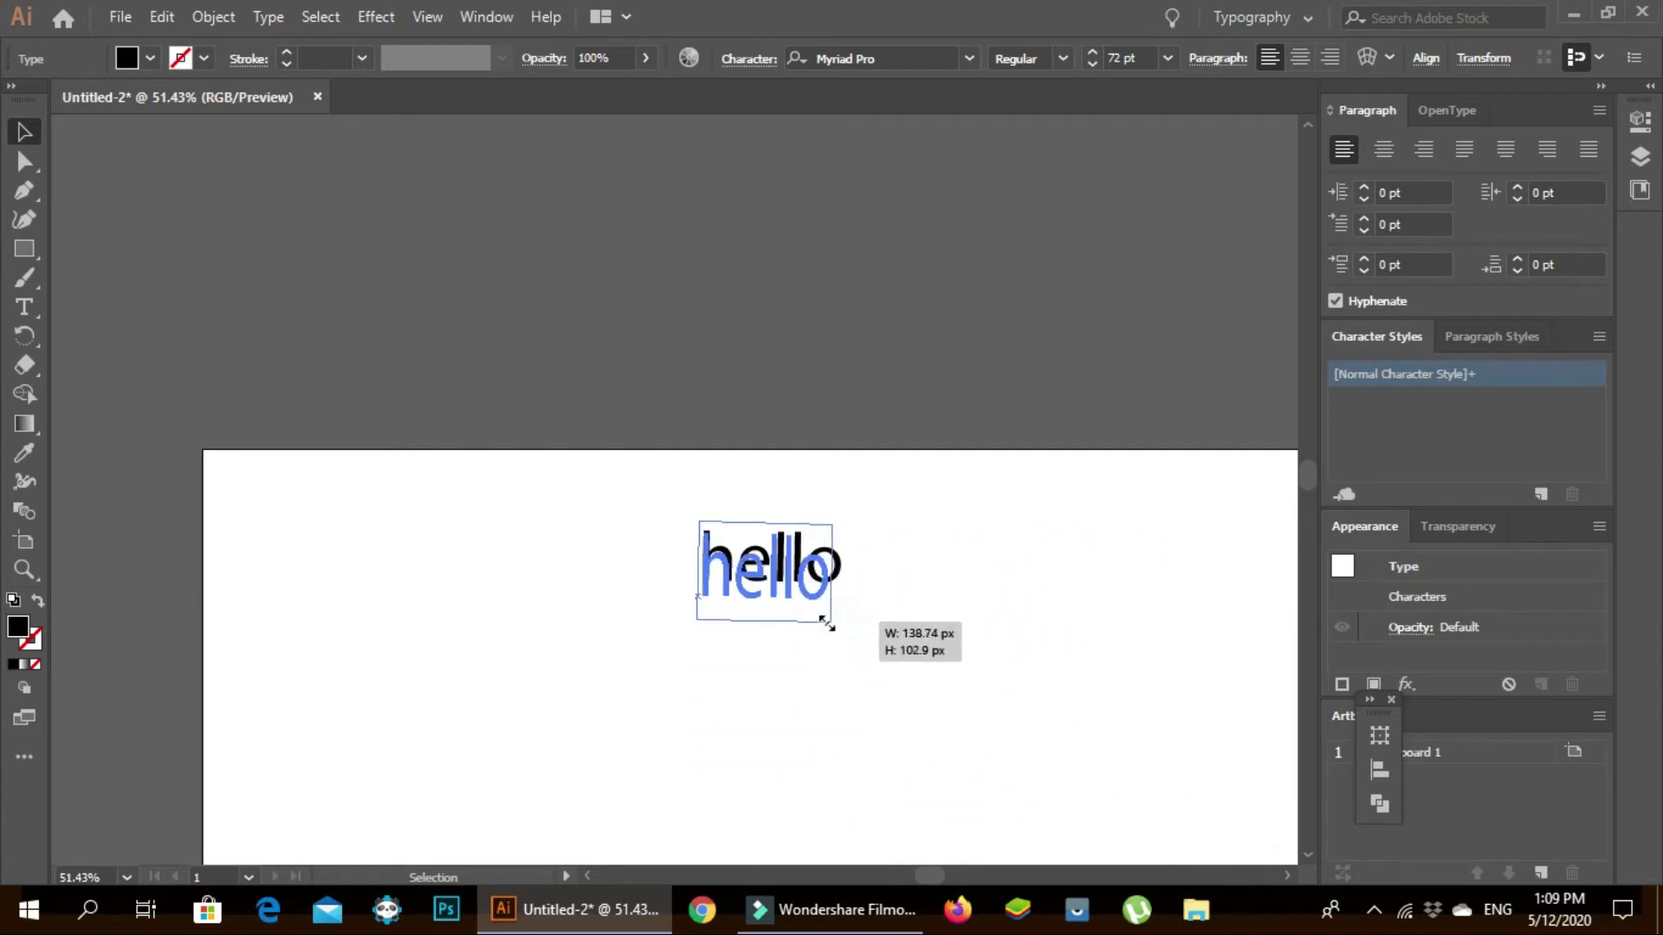
mouse_move(947, 672)
left_mouse_down()
mouse_move(1074, 790)
mouse_move(778, 621)
left_mouse_up()
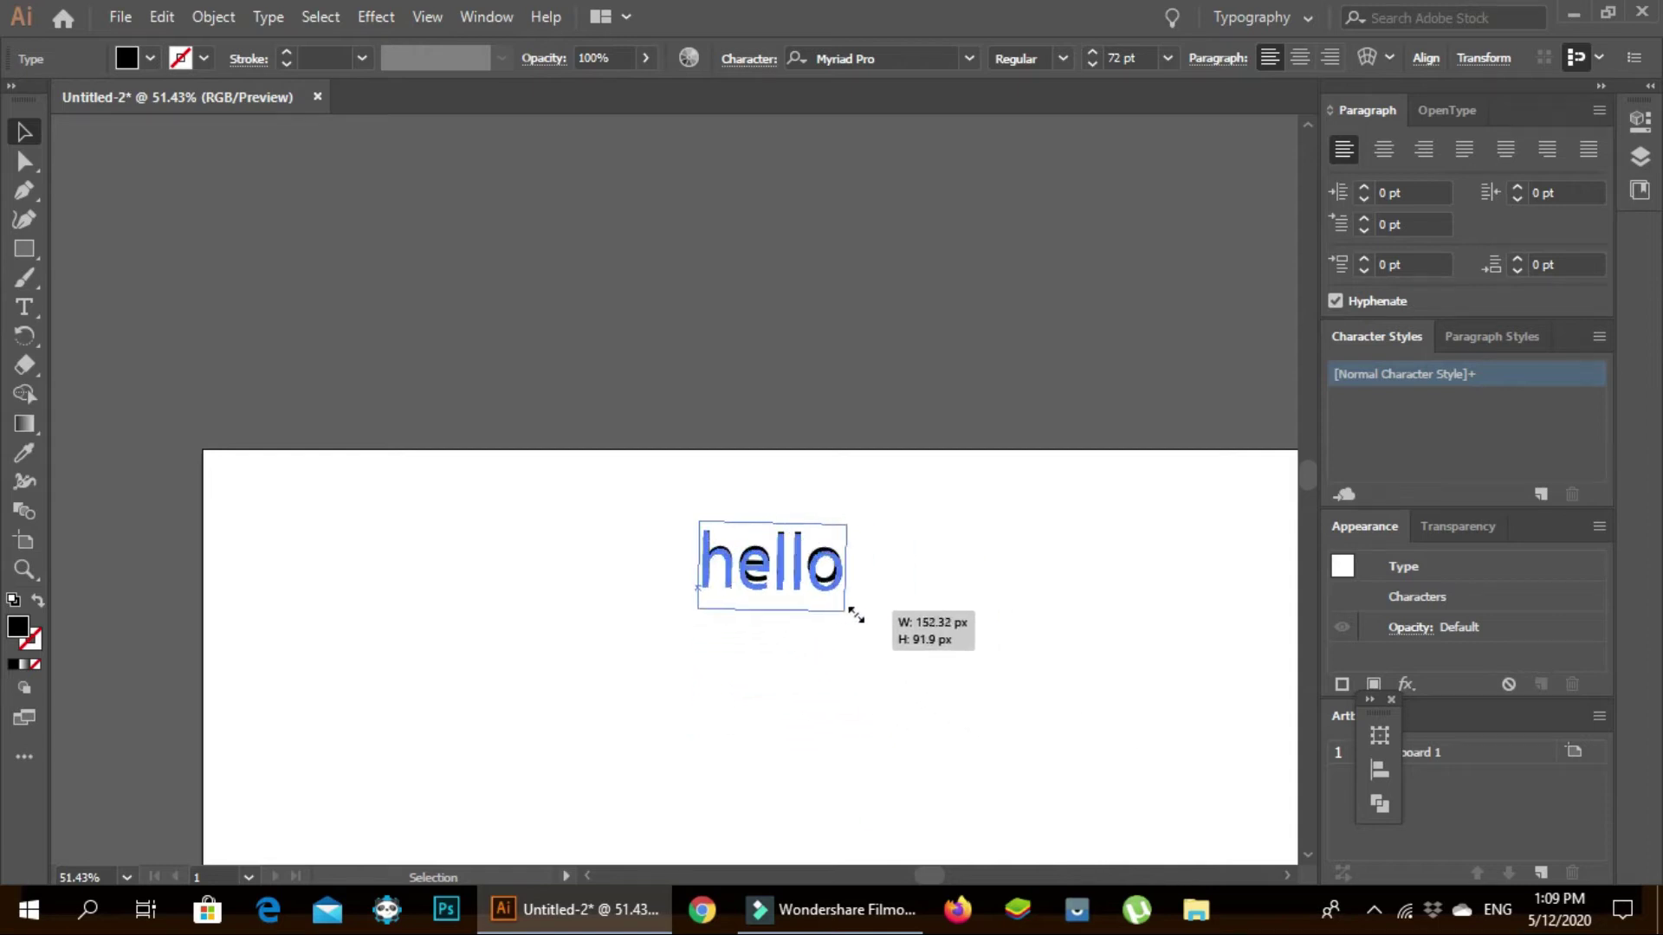
mouse_move(778, 622)
left_mouse_down()
mouse_move(1072, 756)
mouse_move(992, 683)
left_mouse_up()
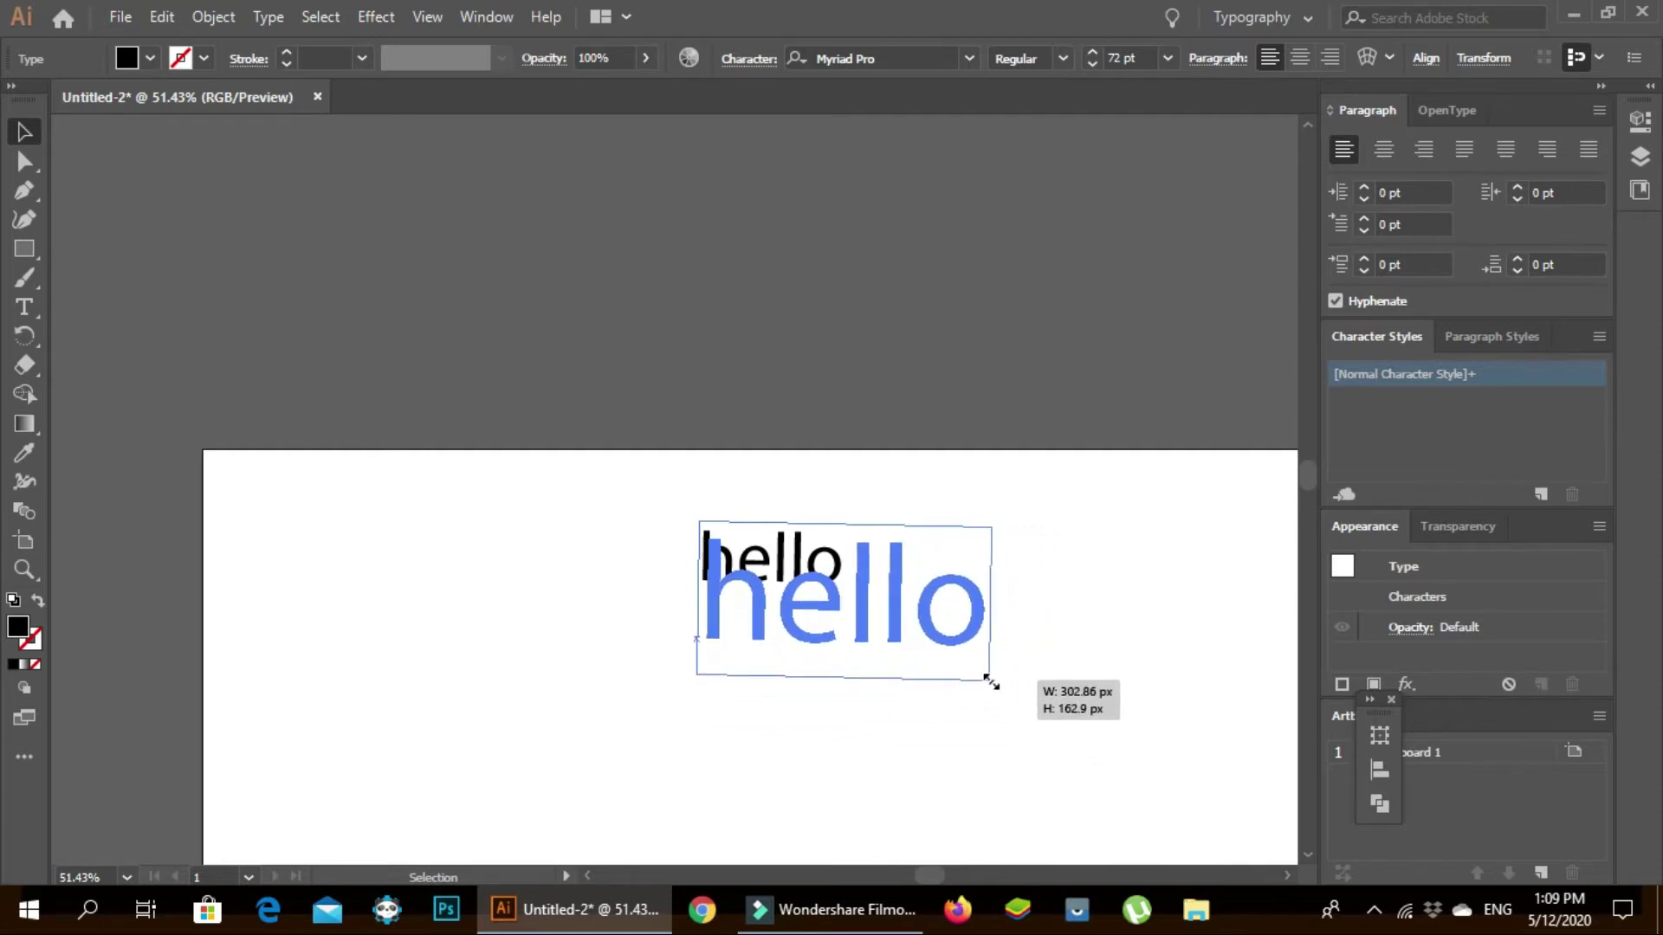
left_click_drag(990, 682, 988, 684)
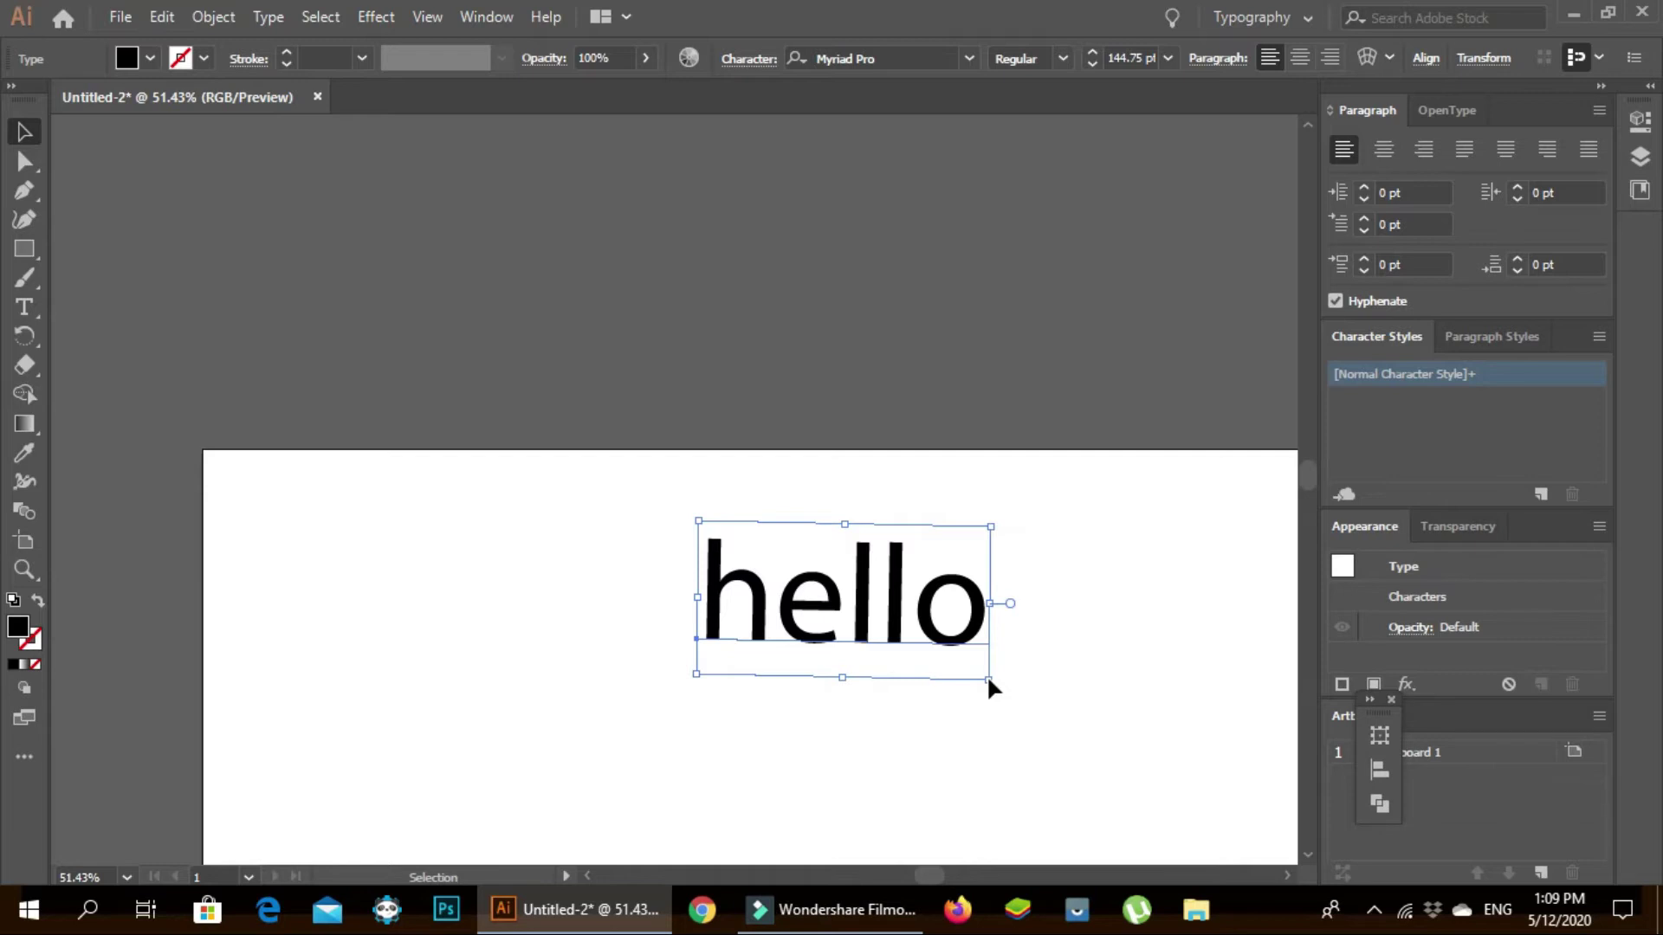
left_click(989, 680)
left_click_drag(989, 680, 956, 662)
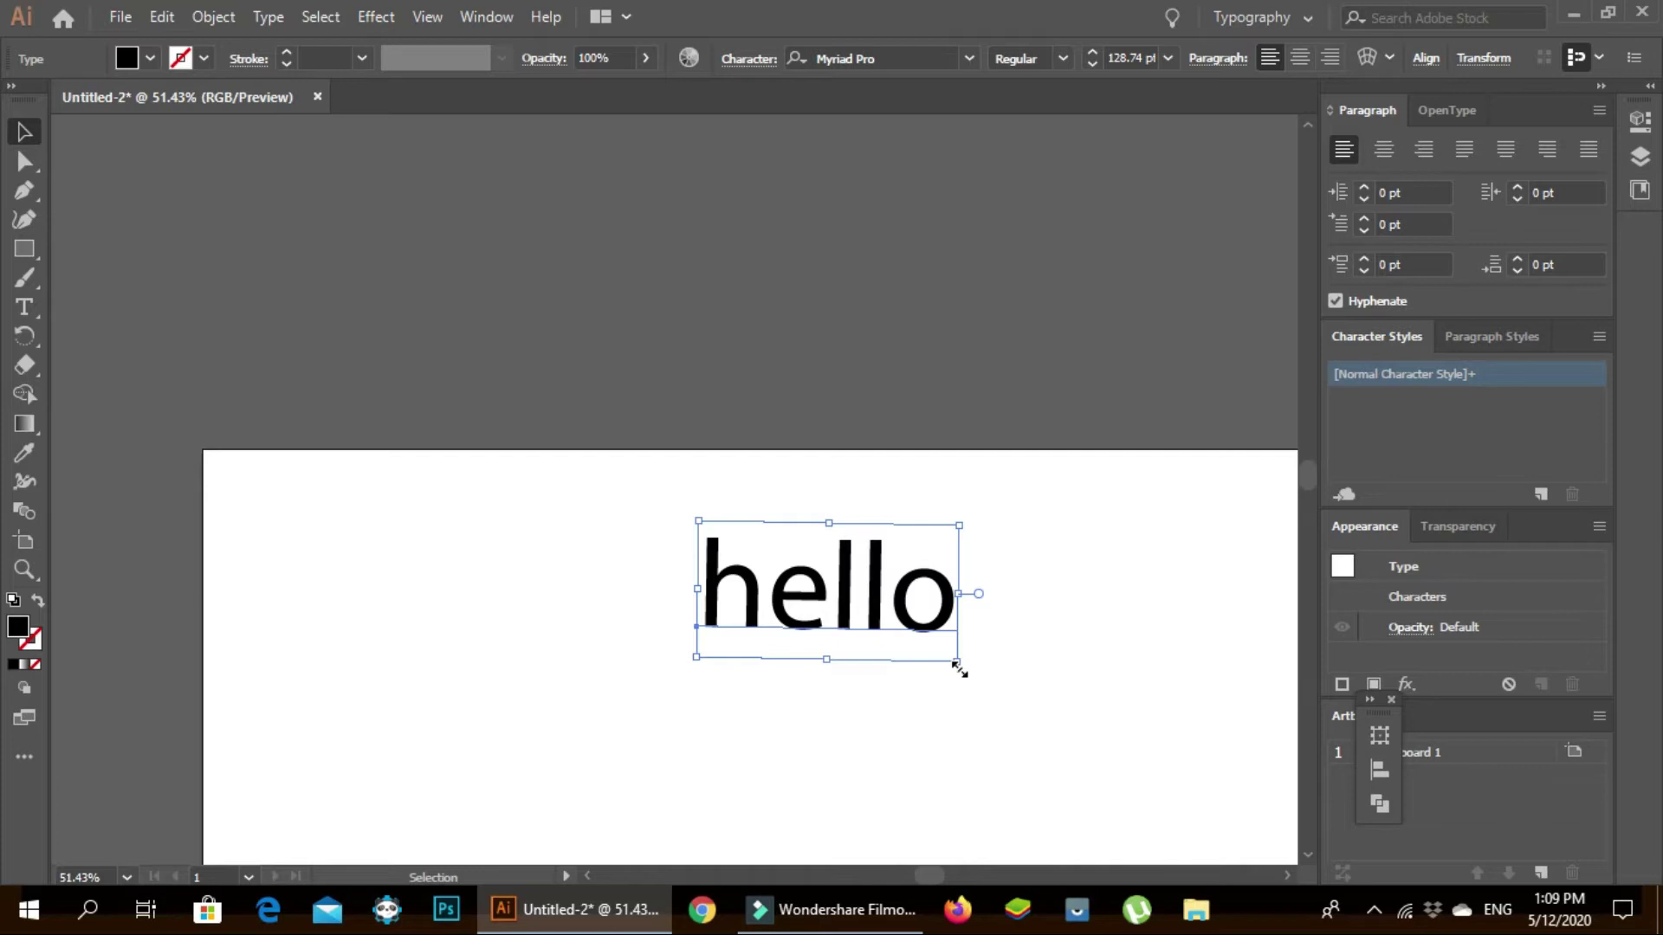
- Highlight all the hello characters and bring up the fill Color Picker, still black #000000
double_click(878, 625)
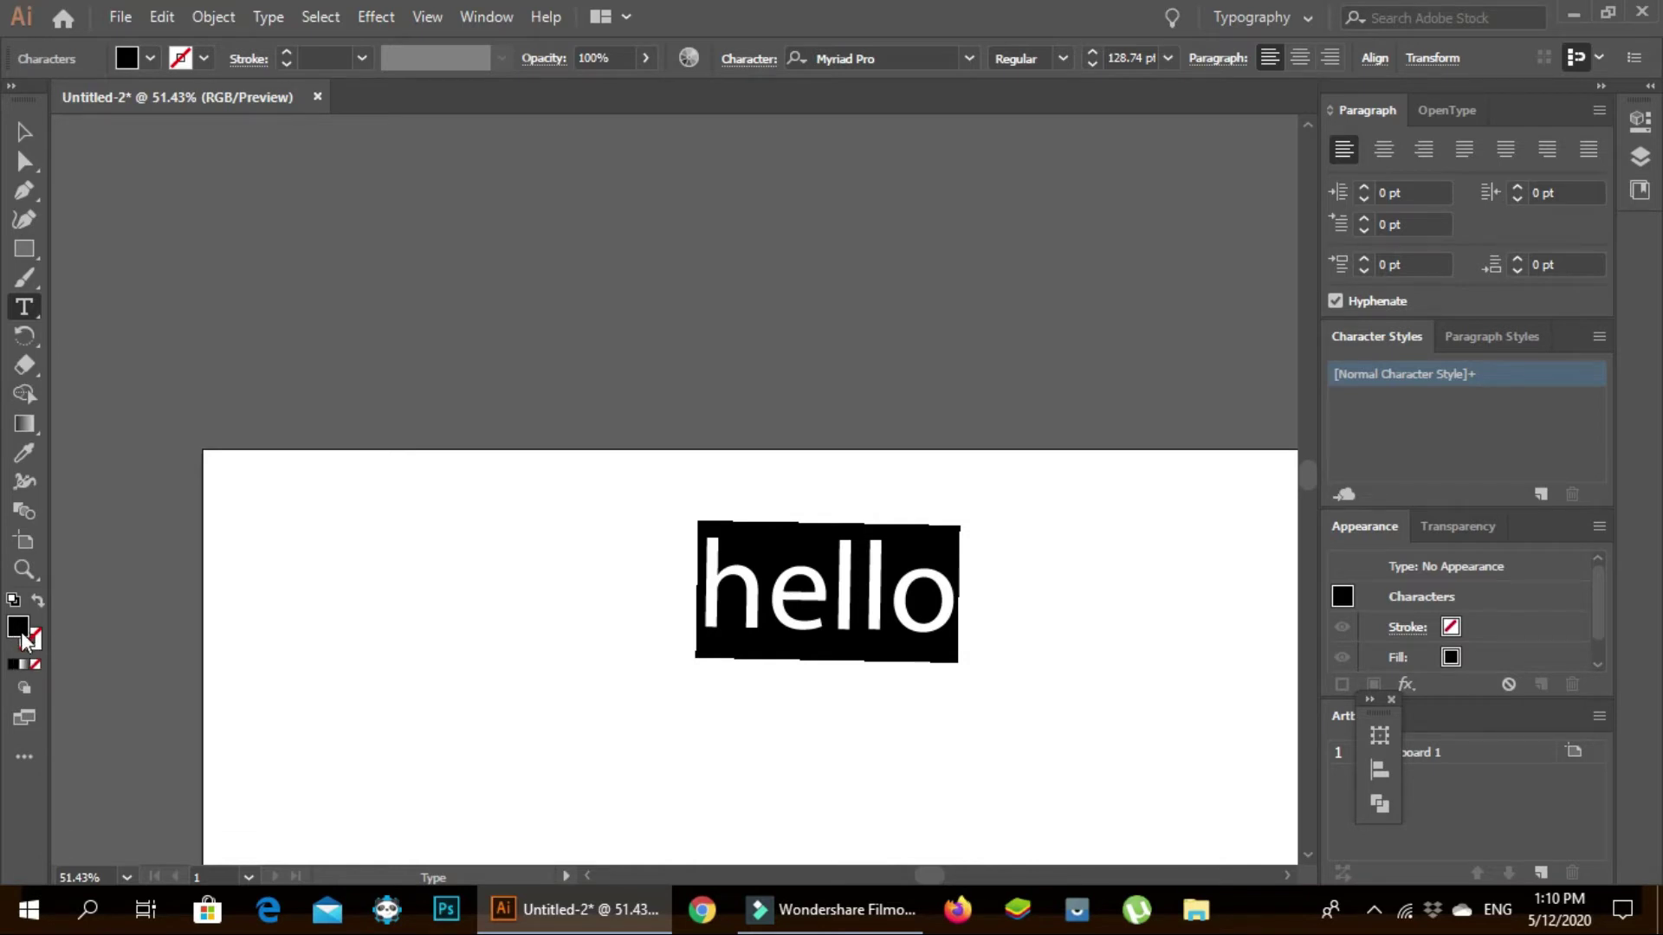
double_click(17, 637)
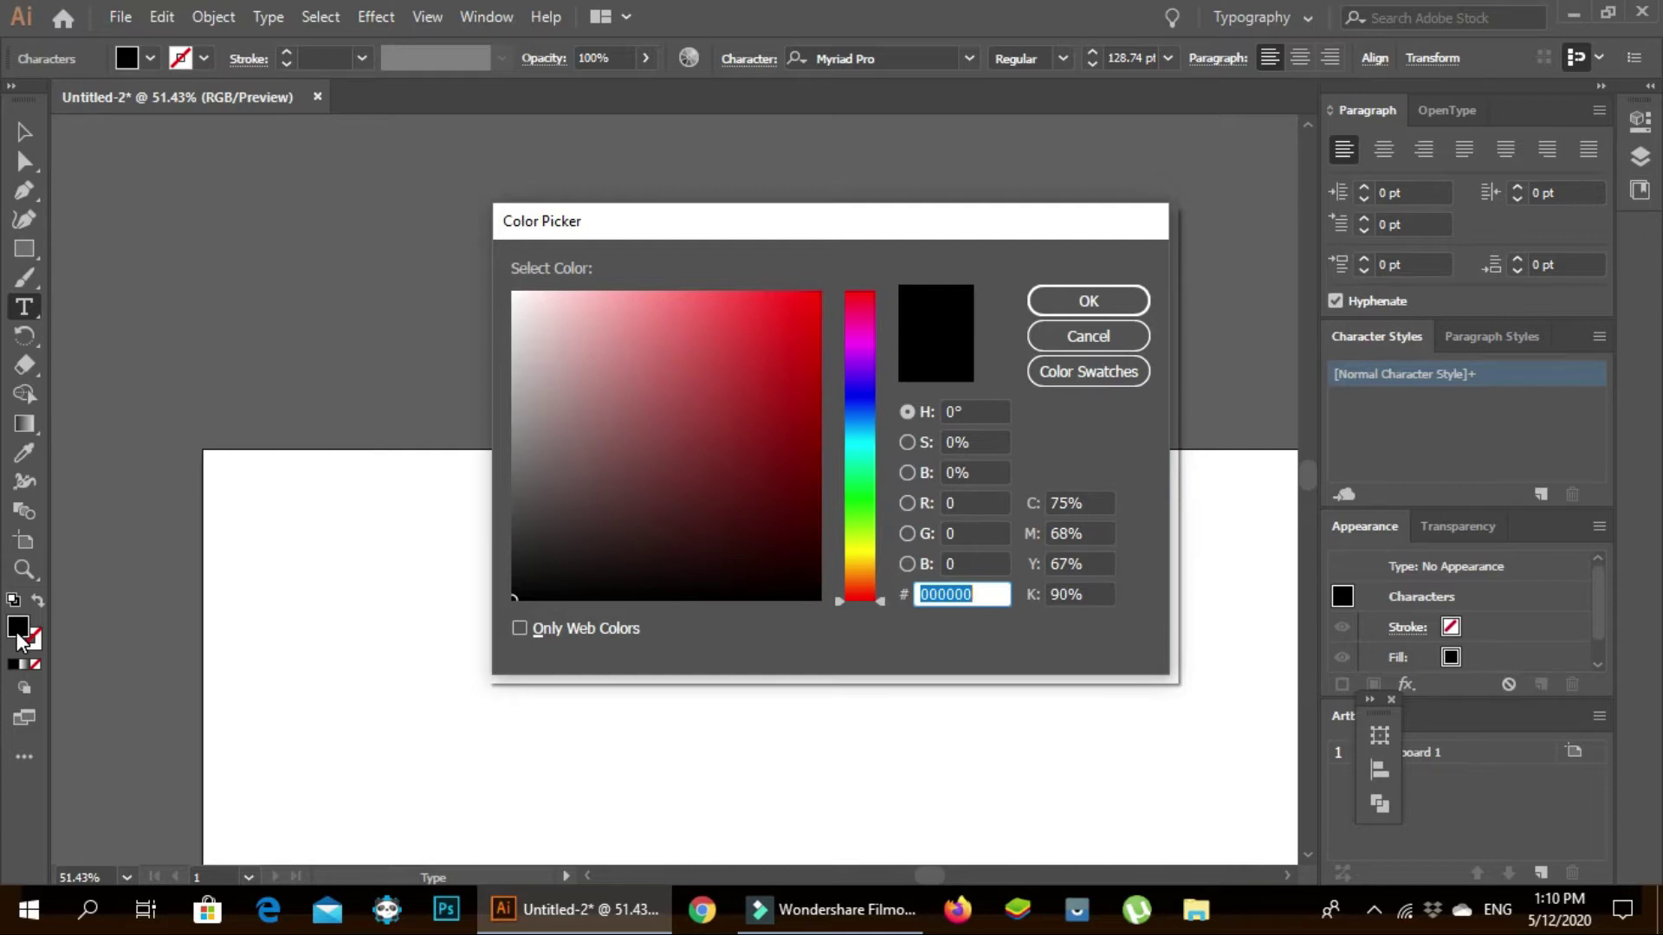
- Fill the hello text with bright green #00ff30 and reselect it as an object
mouse_move(779, 366)
left_mouse_down()
mouse_move(781, 473)
mouse_move(788, 361)
mouse_move(821, 309)
mouse_move(791, 361)
mouse_move(858, 367)
mouse_move(849, 487)
mouse_move(852, 298)
mouse_move(850, 330)
mouse_move(792, 284)
mouse_move(847, 288)
left_mouse_up()
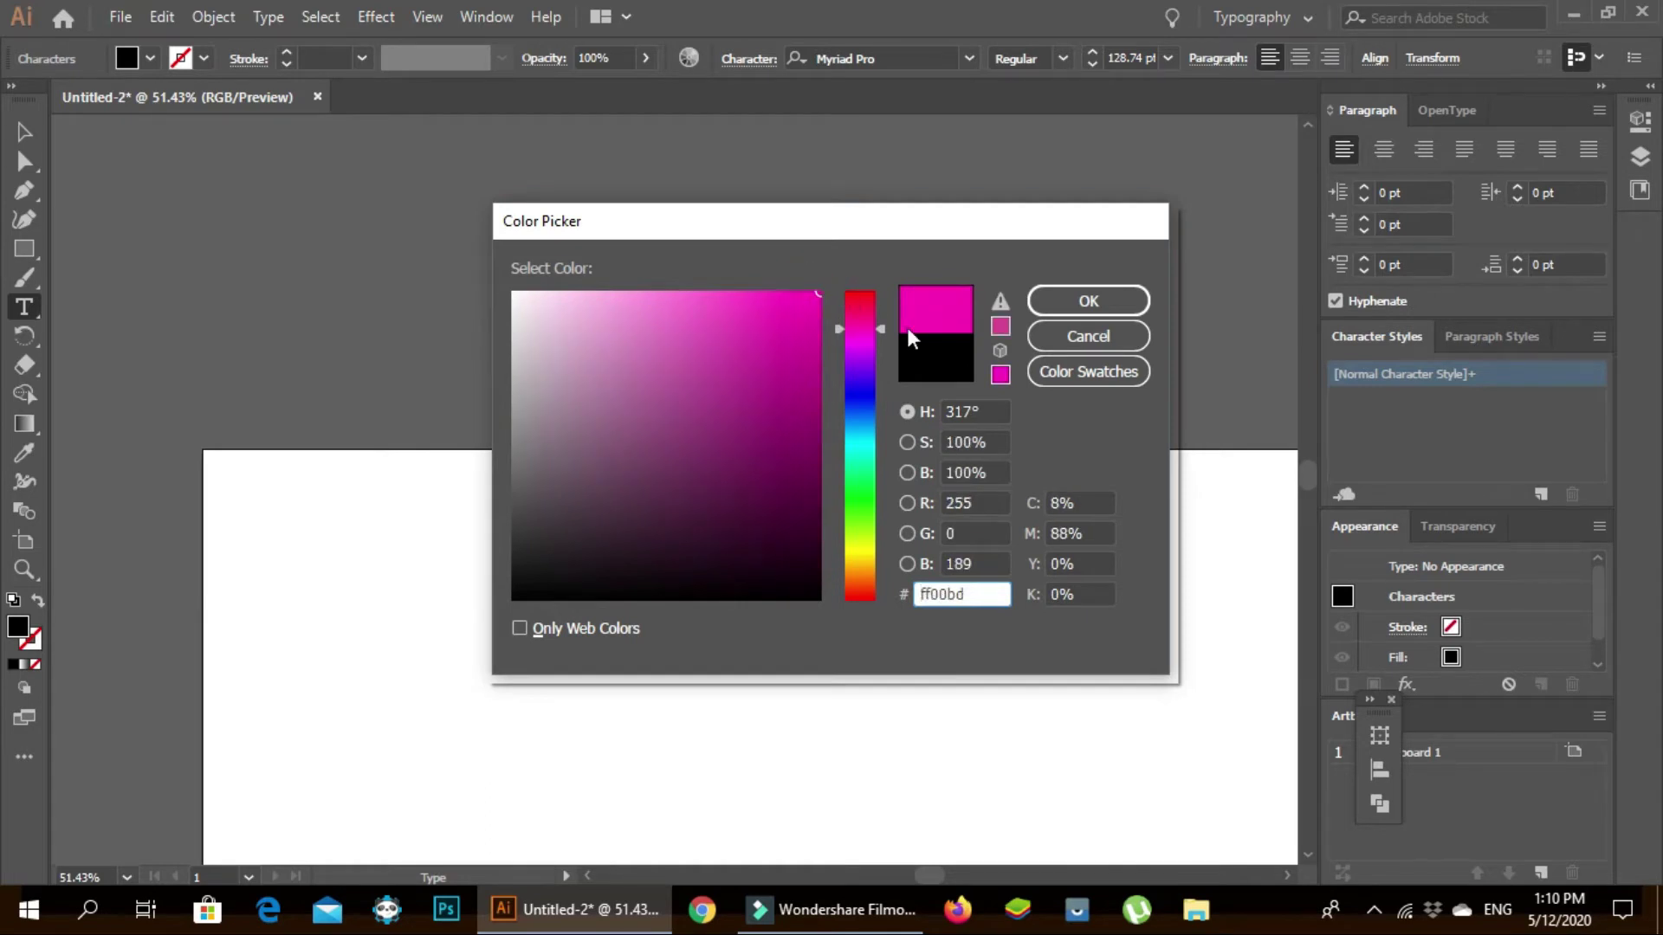
left_click(1001, 374)
left_click(1000, 327)
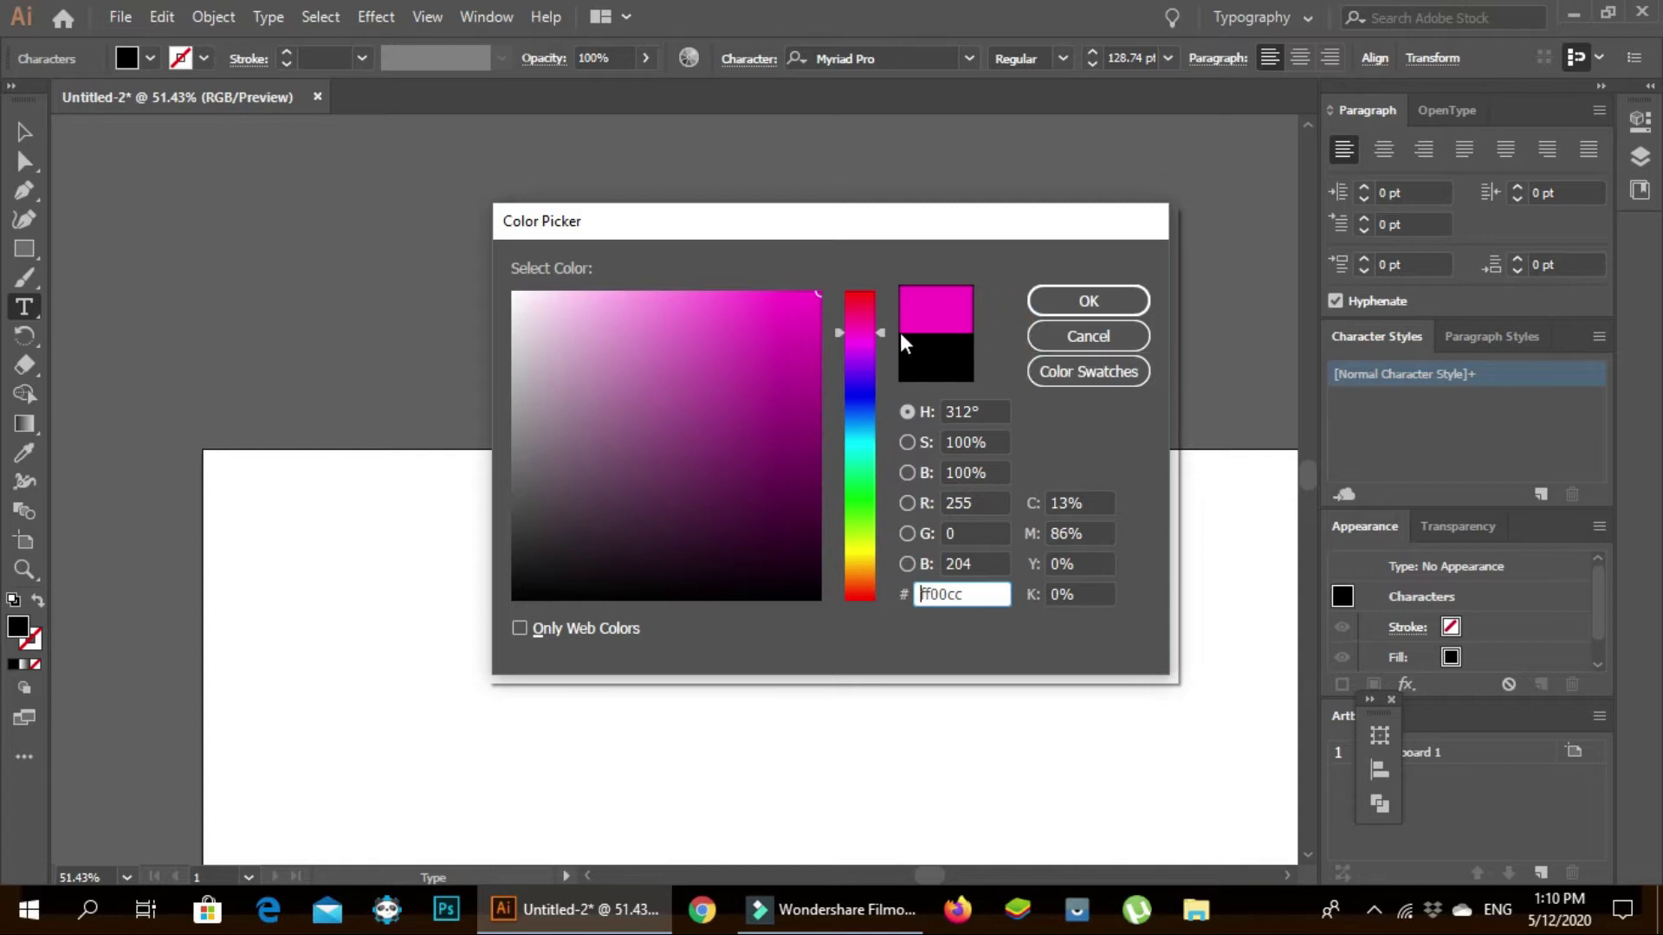
left_click(849, 487)
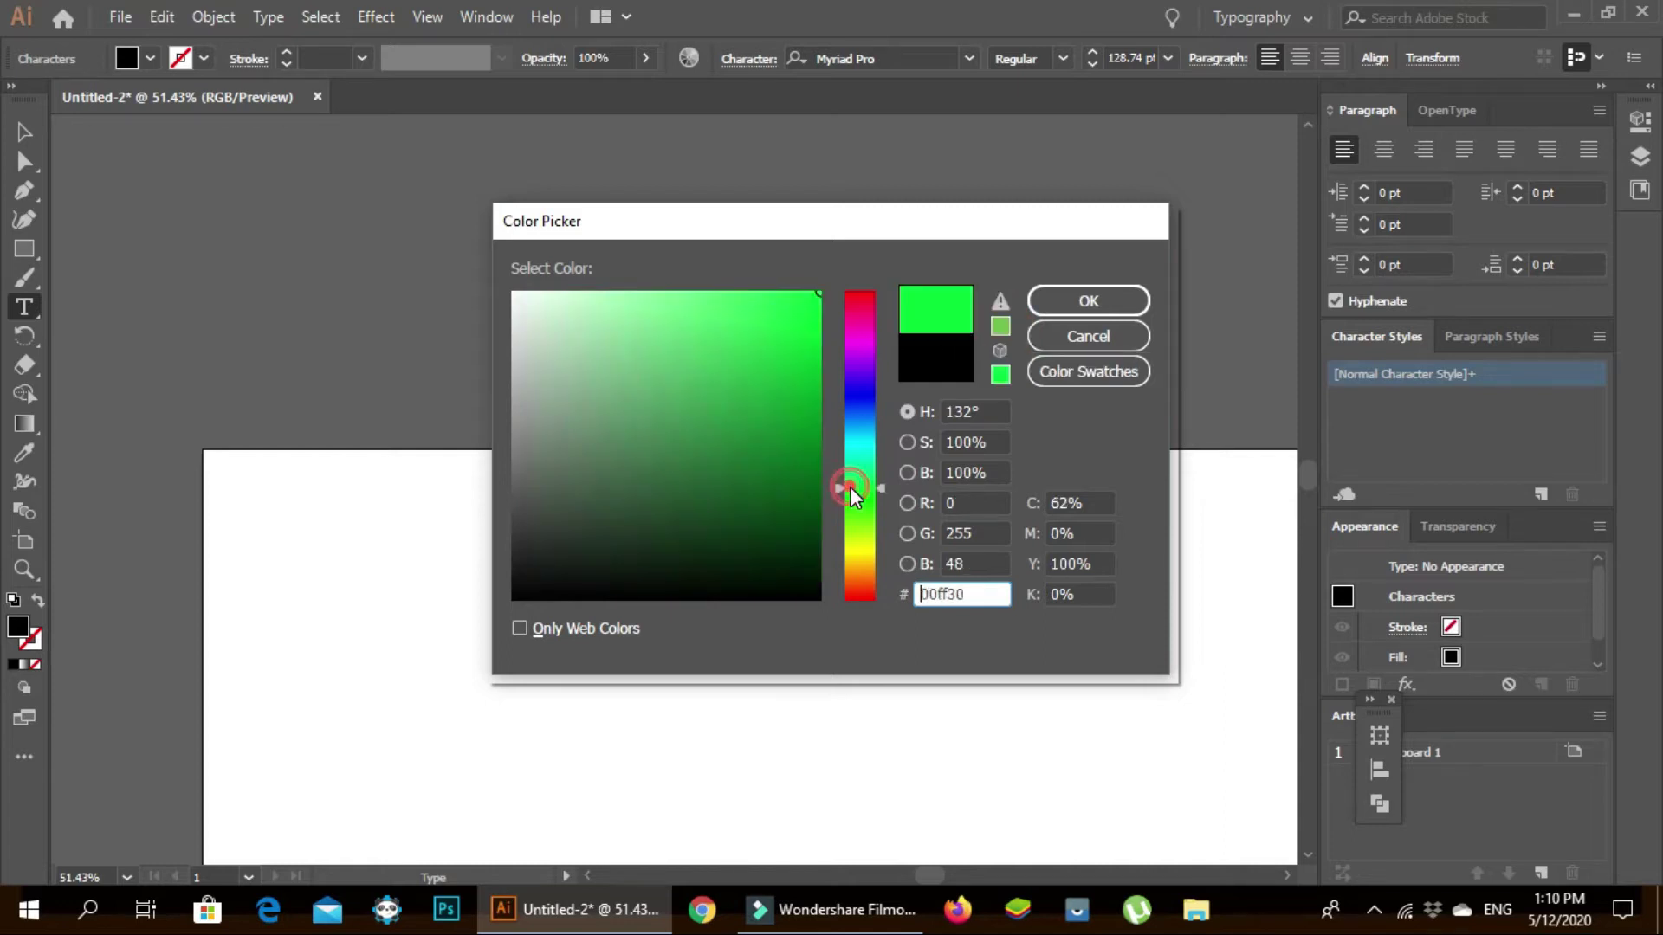
left_click(1096, 299)
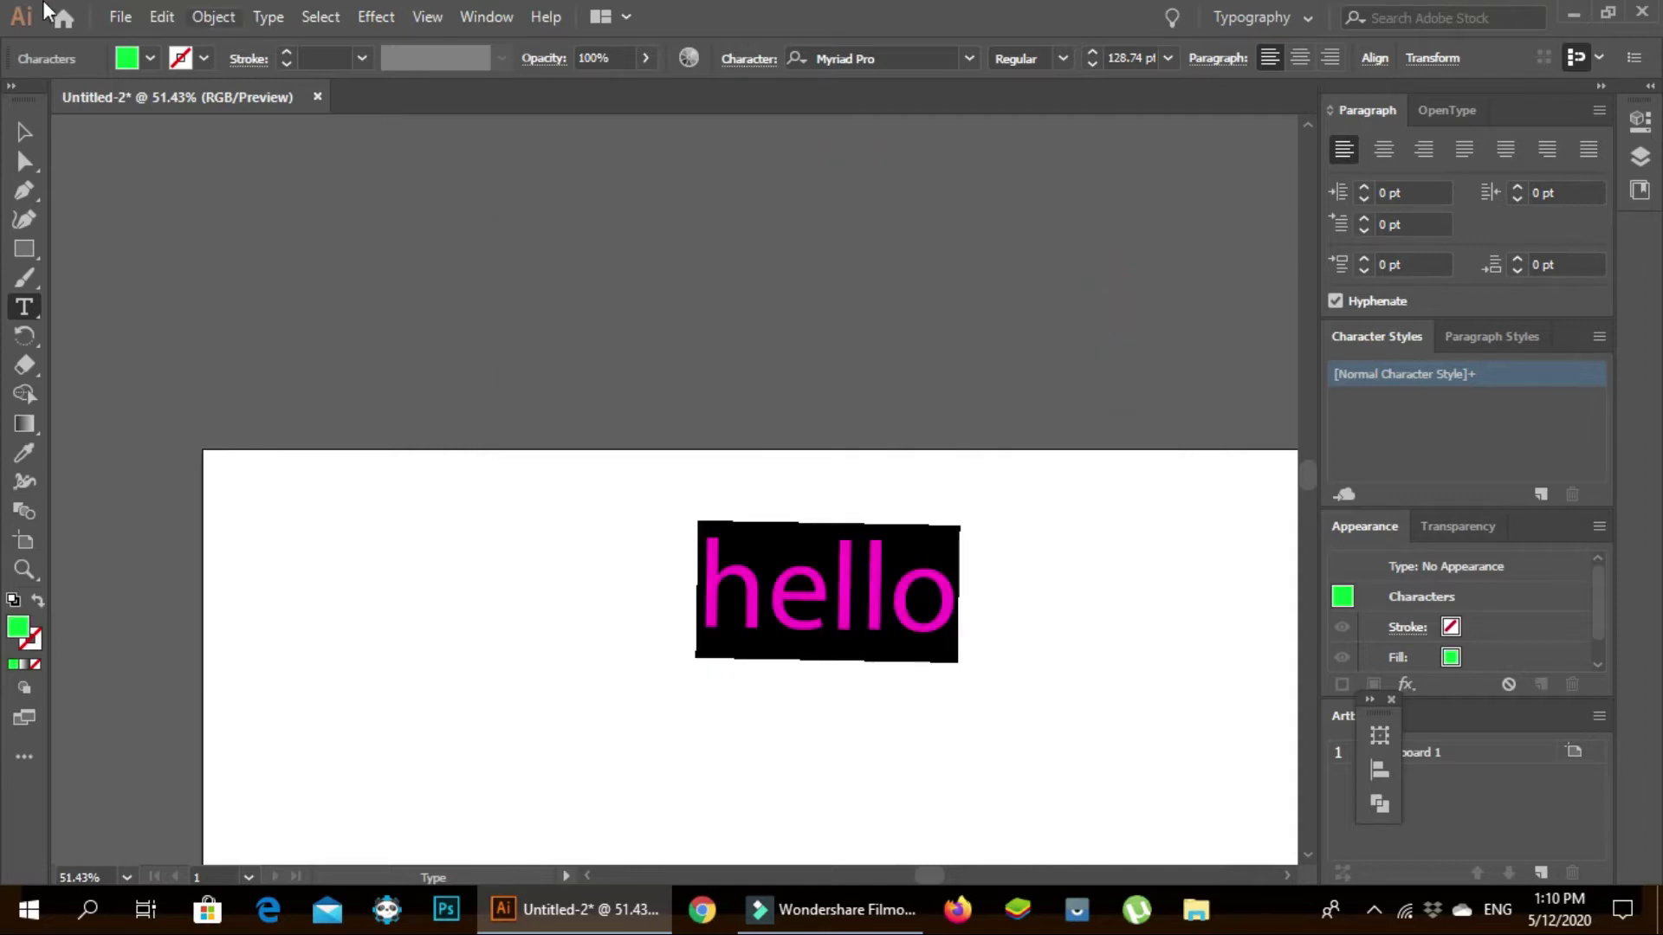
left_click(24, 132)
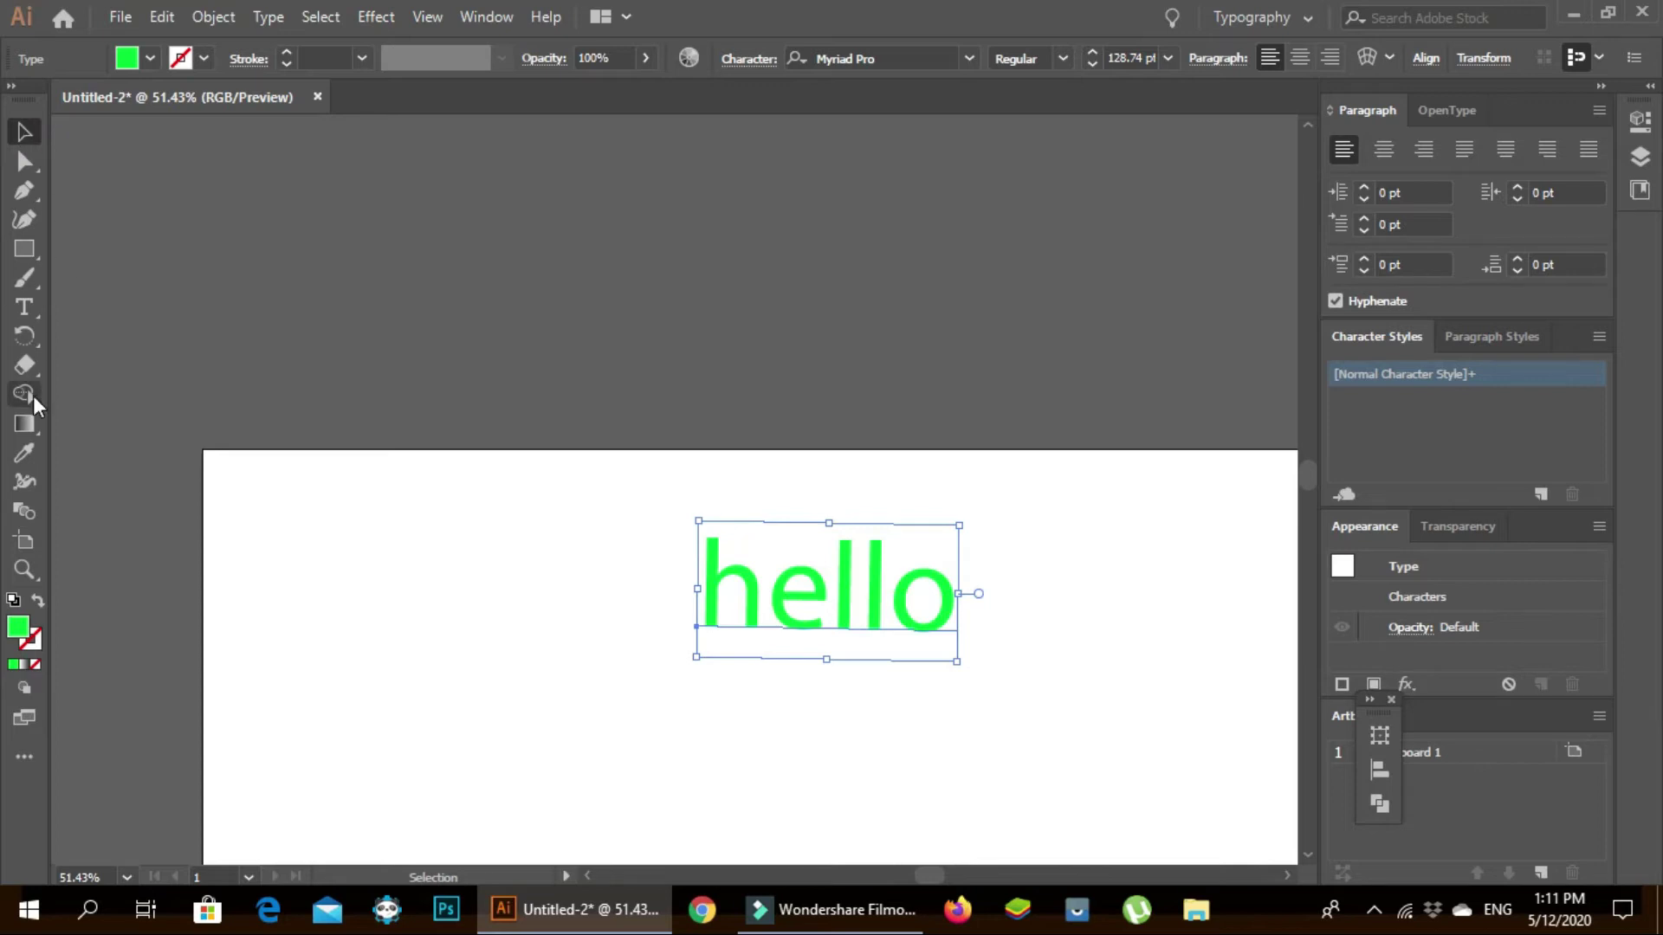
- Give the hello text a 1 pt magenta #e00eb8 stroke
double_click(36, 644)
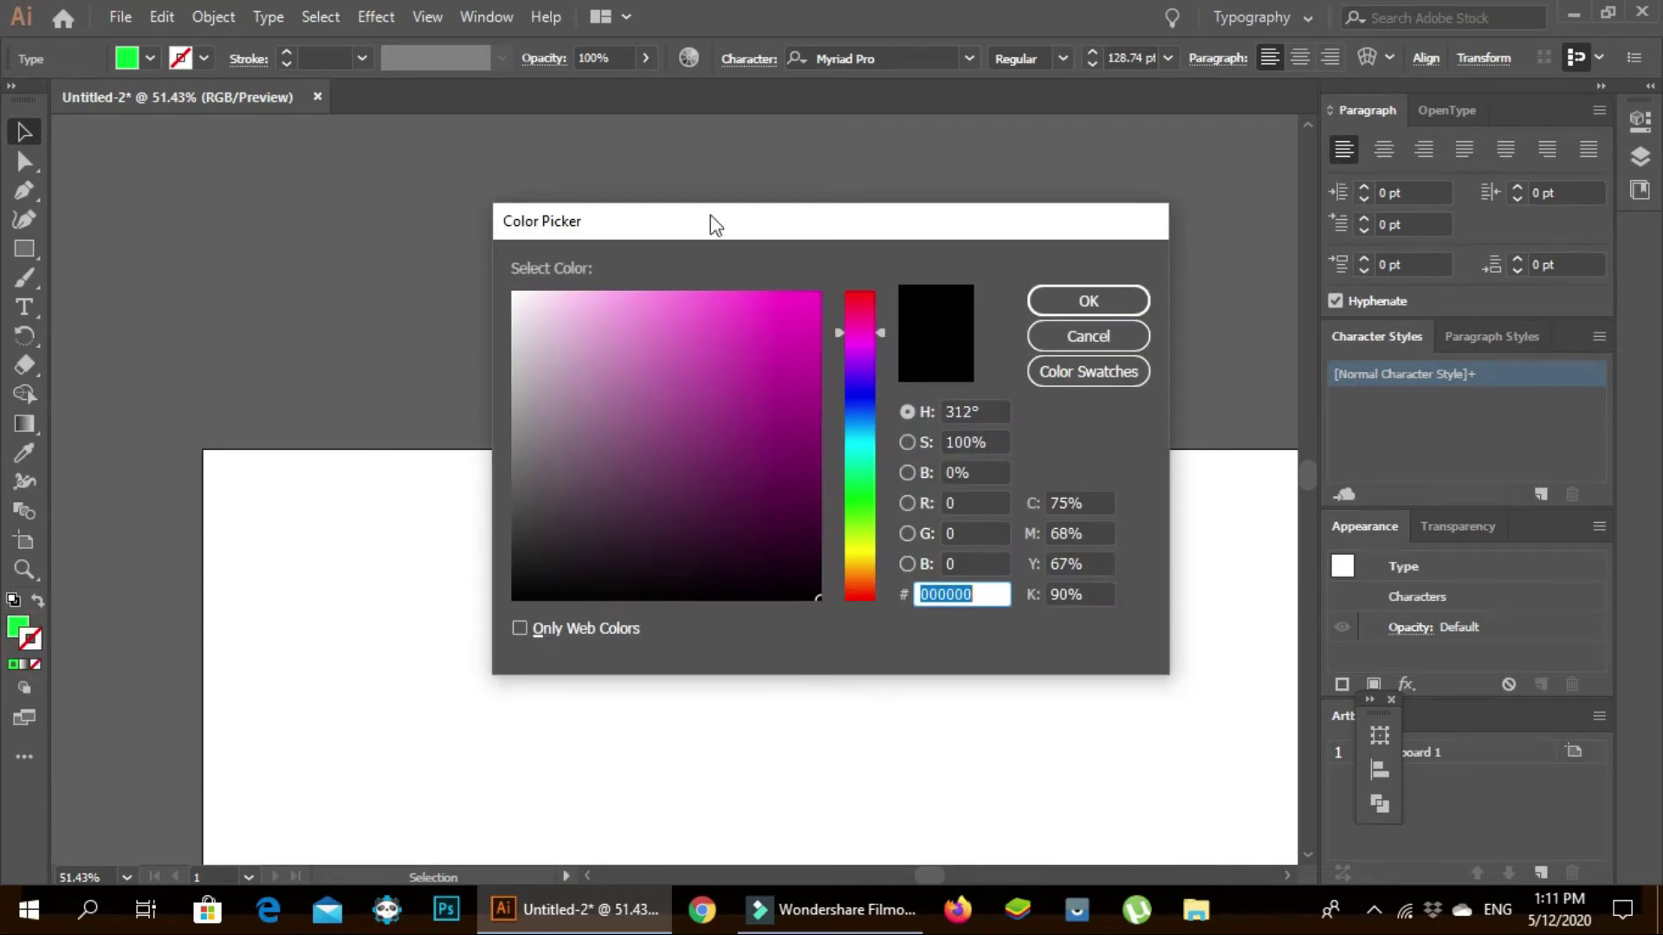
left_click(802, 328)
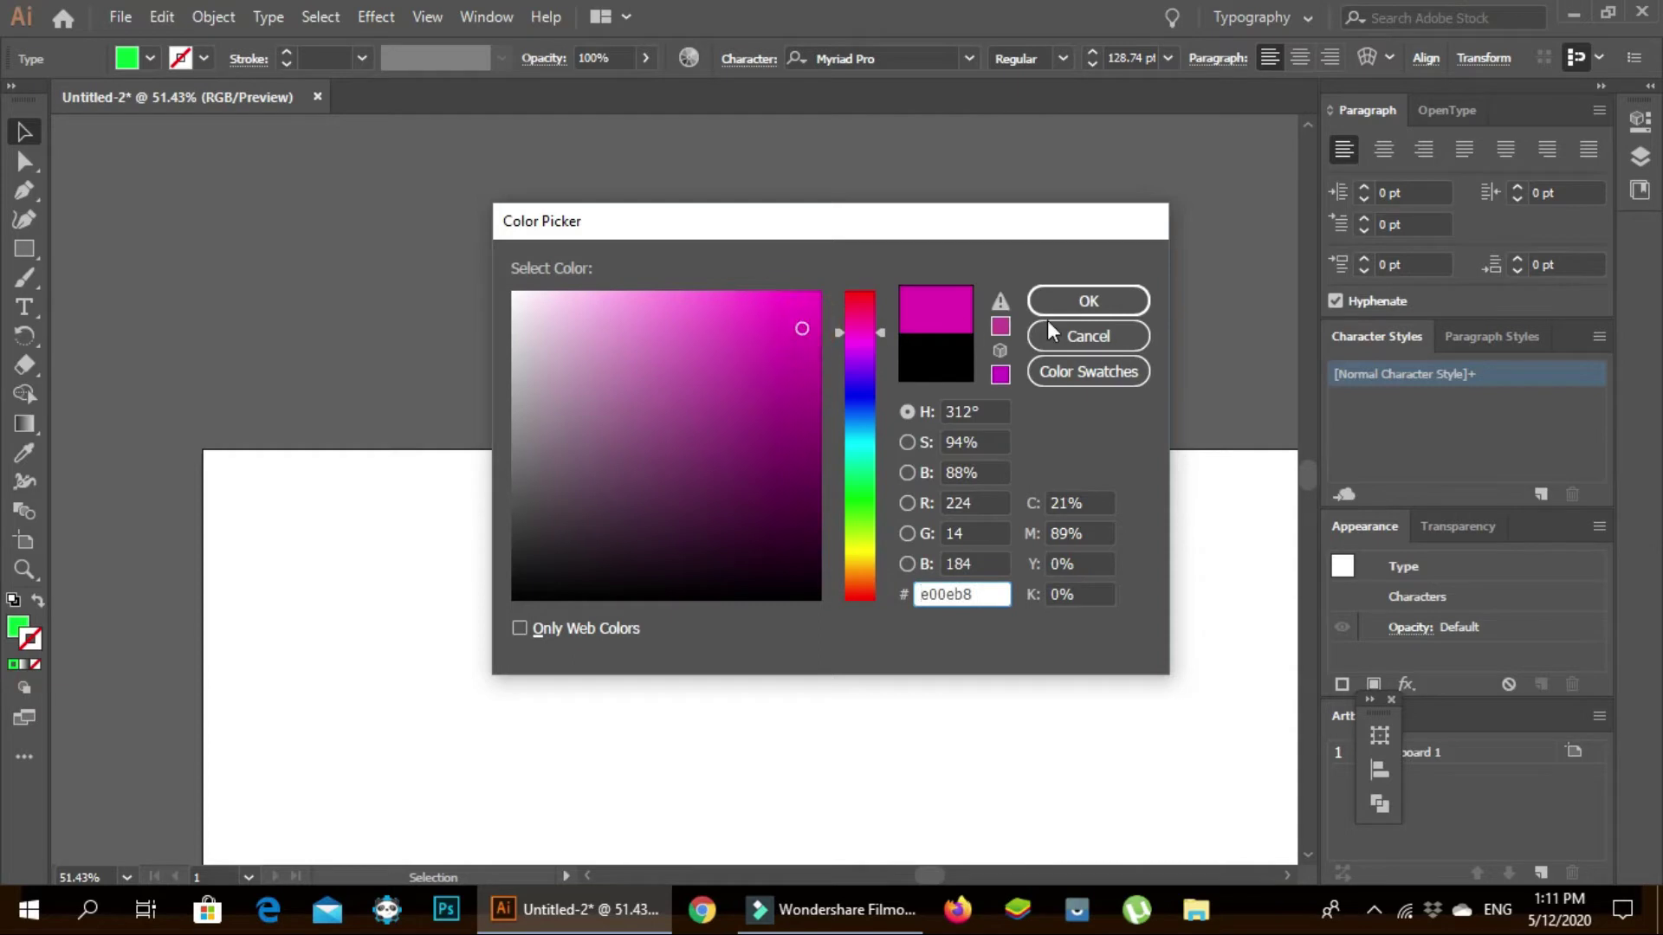
left_click(1117, 295)
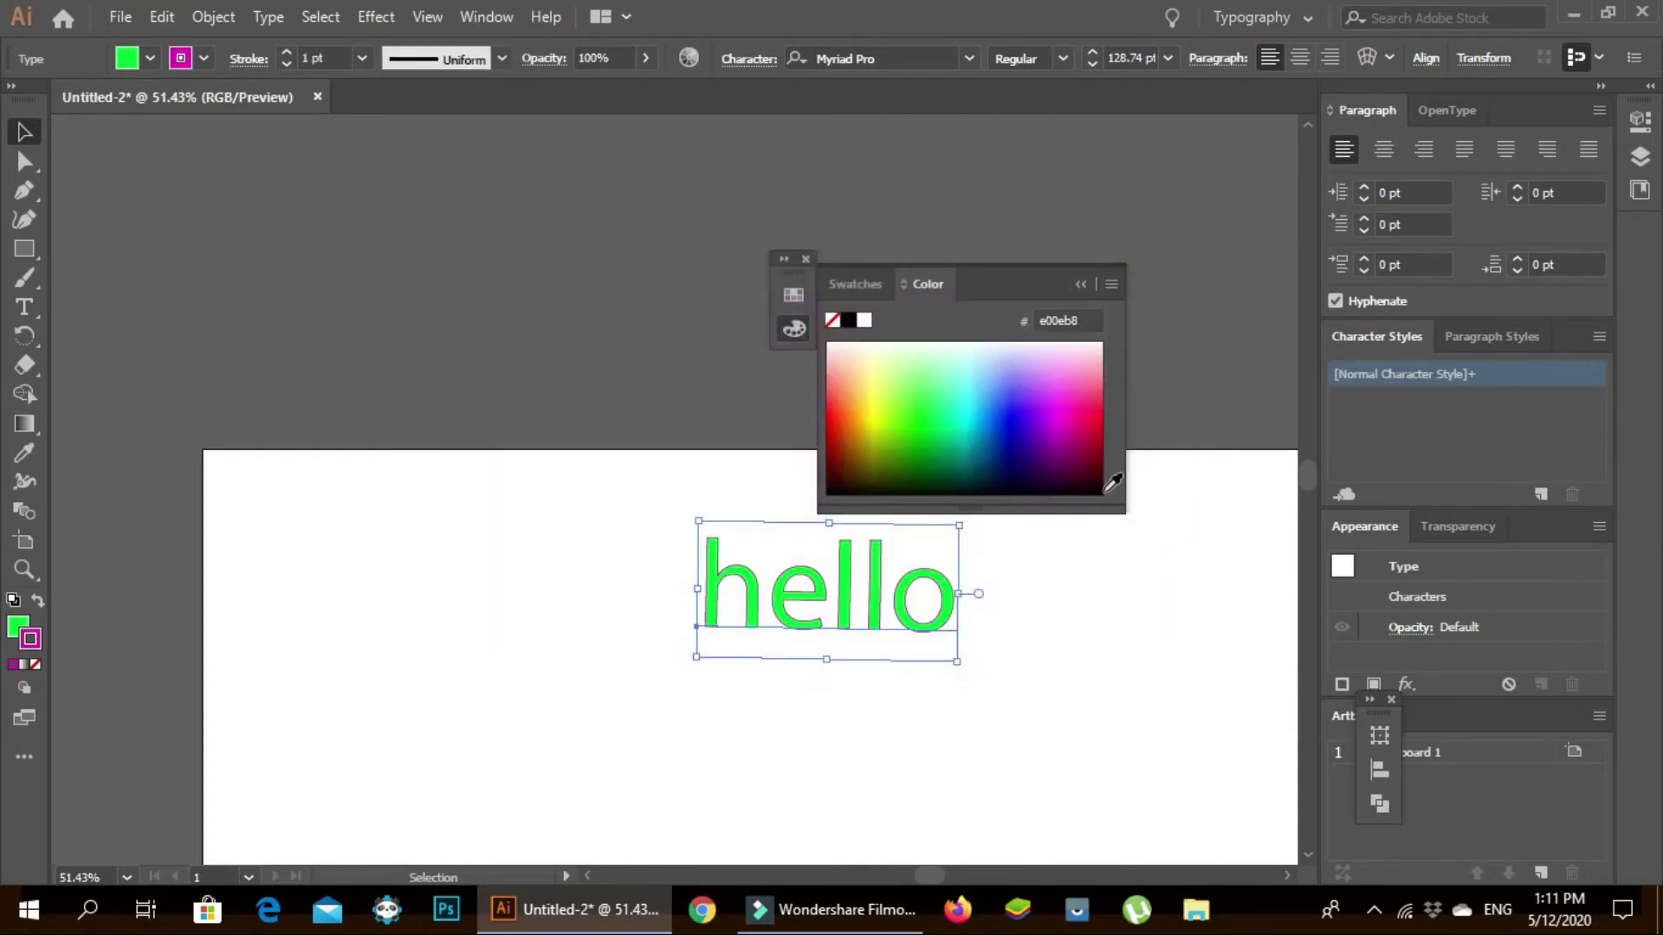
left_click(1072, 637)
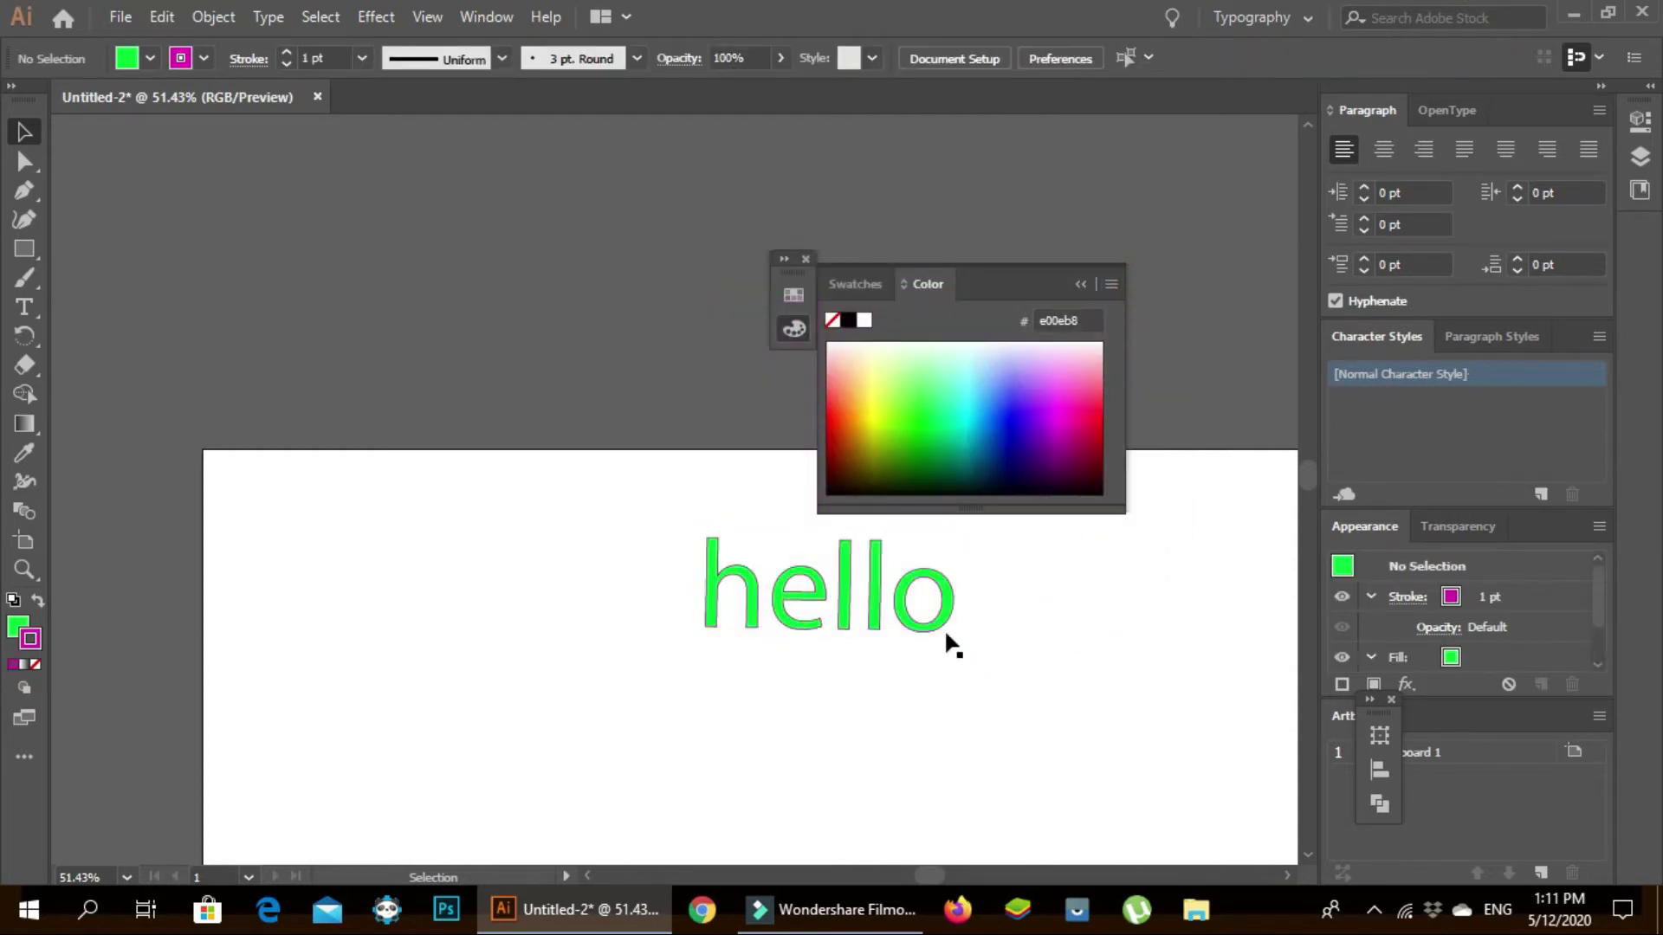
scroll(940, 631, "left", 3)
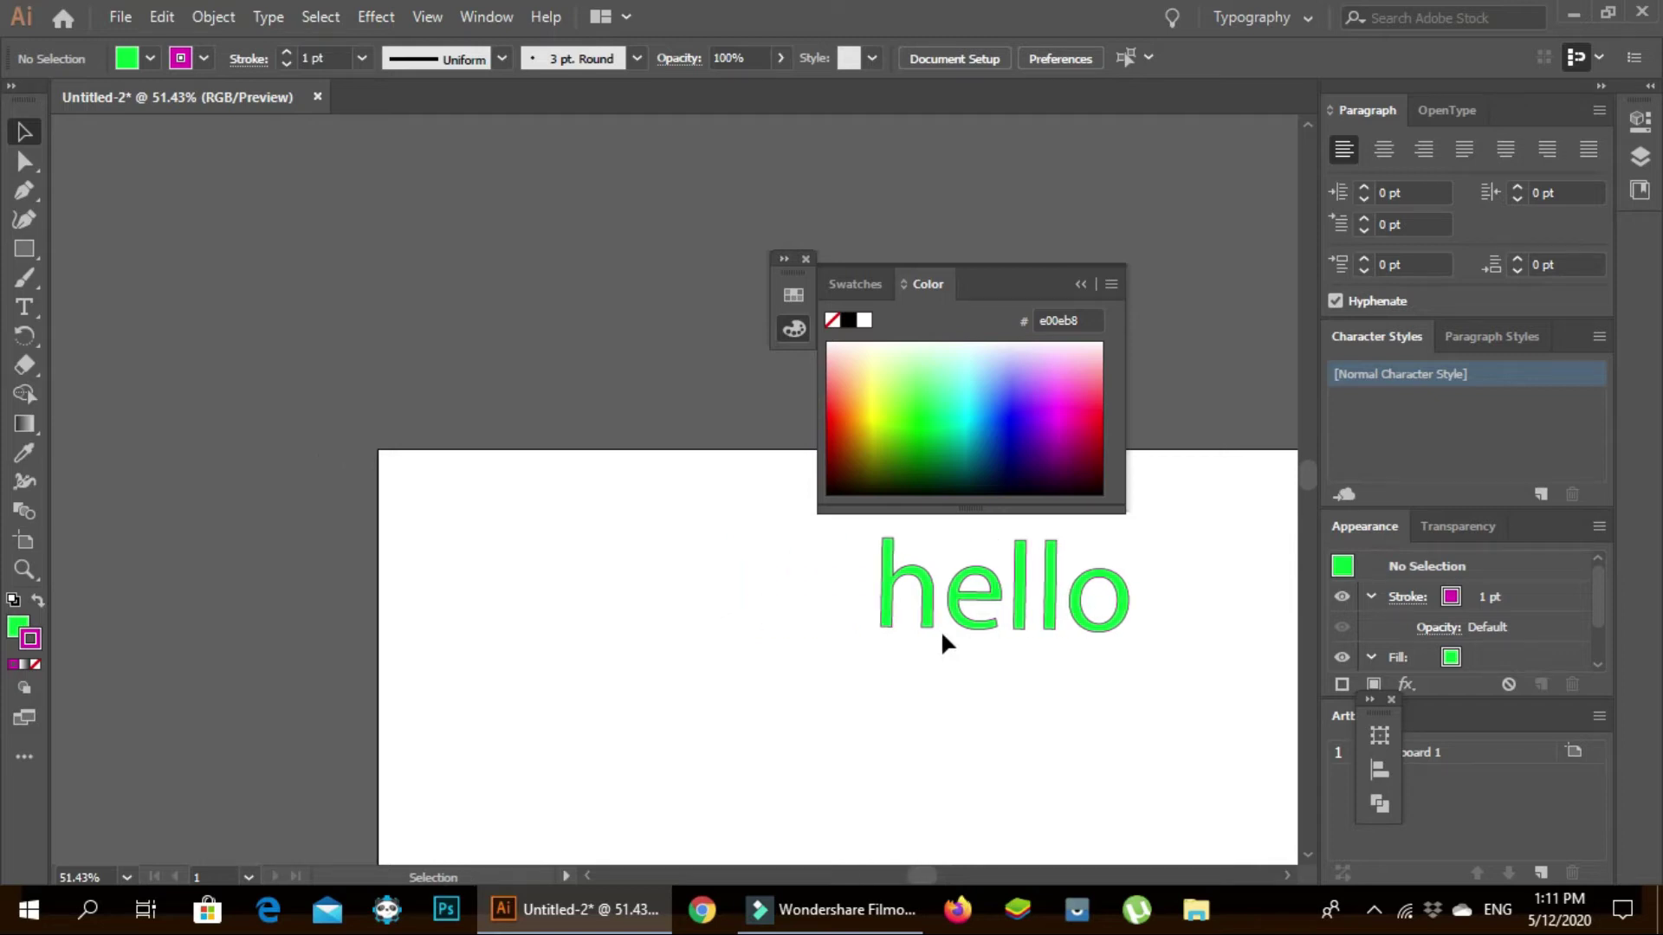
scroll(940, 630, "right", 4)
scroll(941, 630, "right", 5)
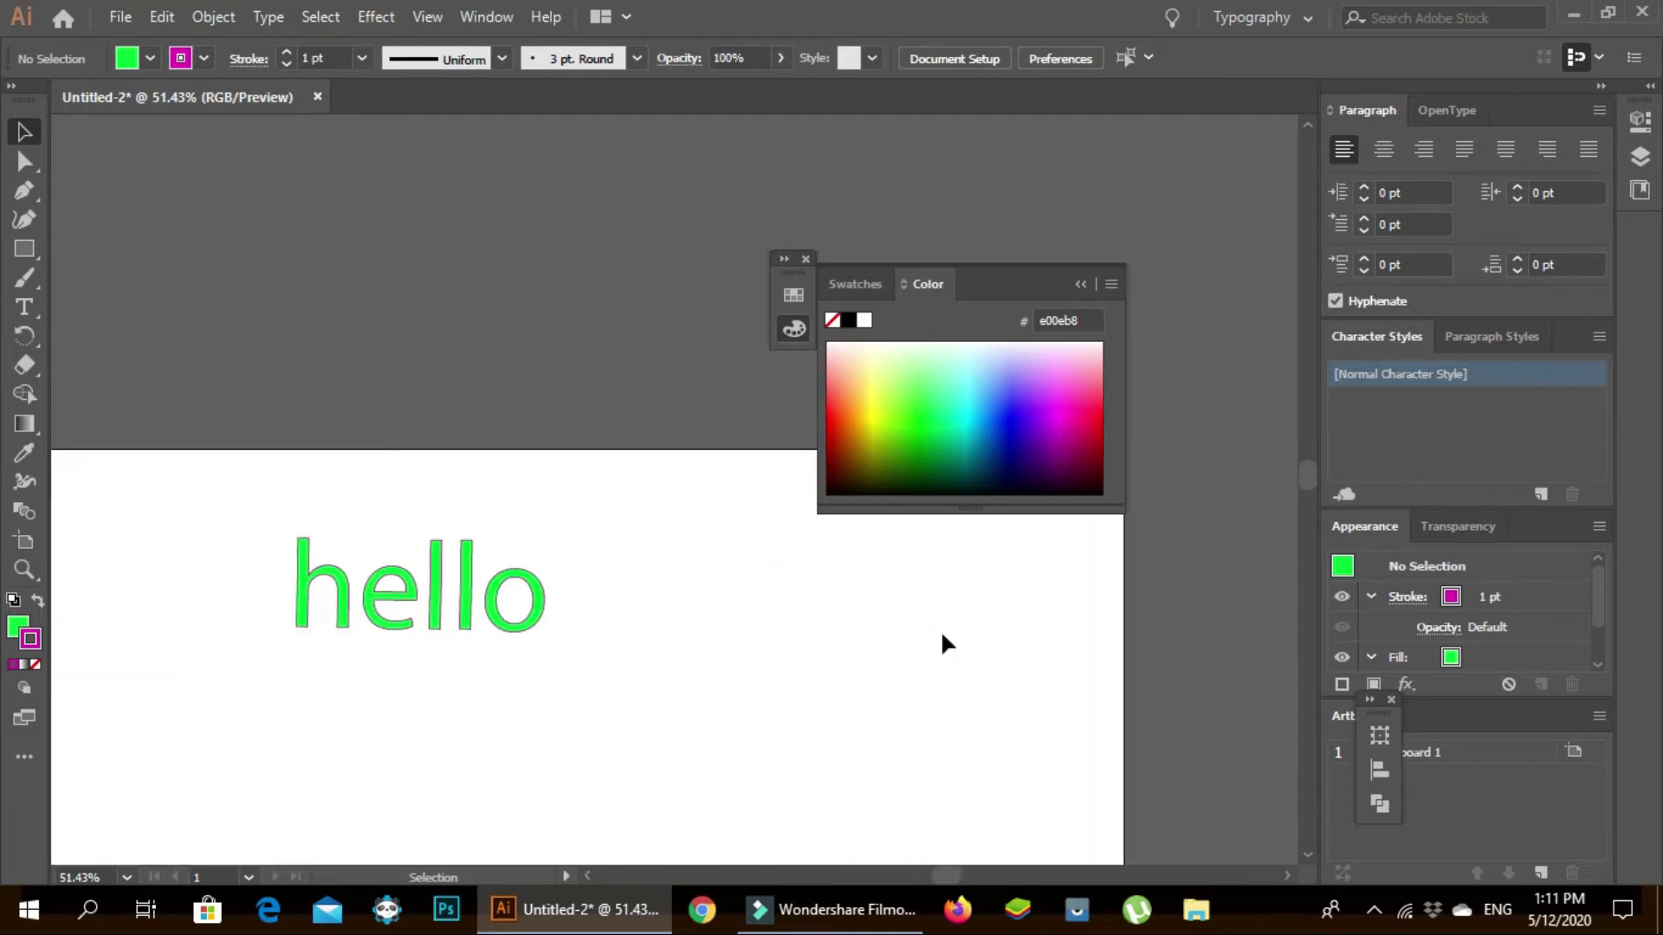
left_click_drag(1022, 274, 1136, 151)
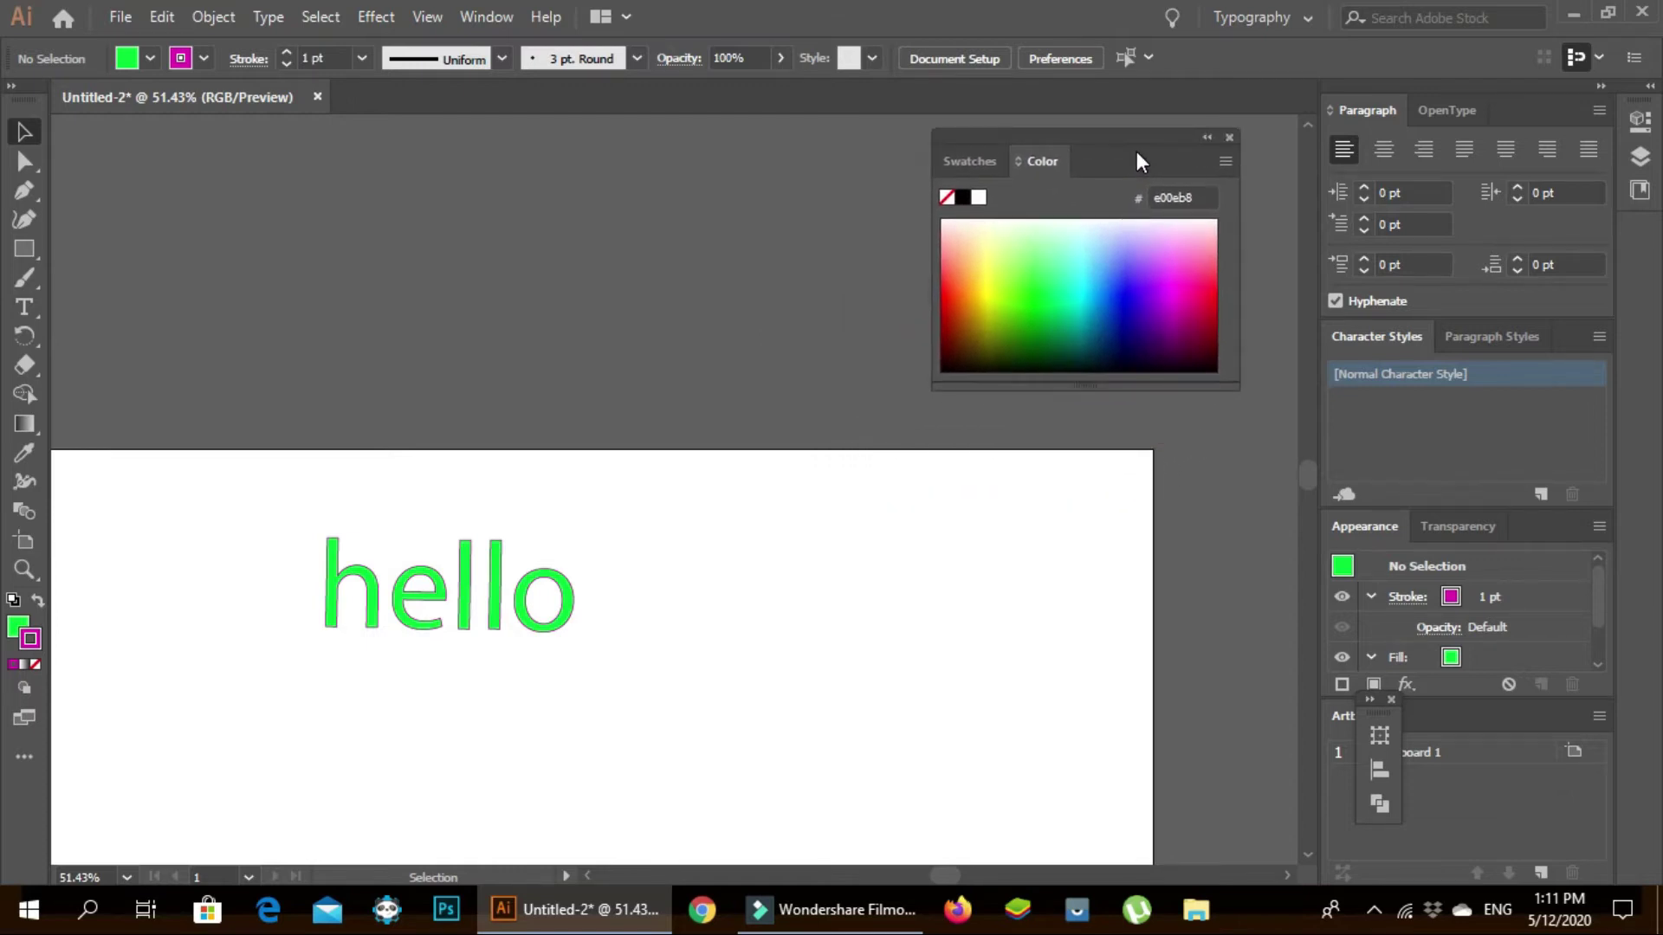
left_click(985, 160)
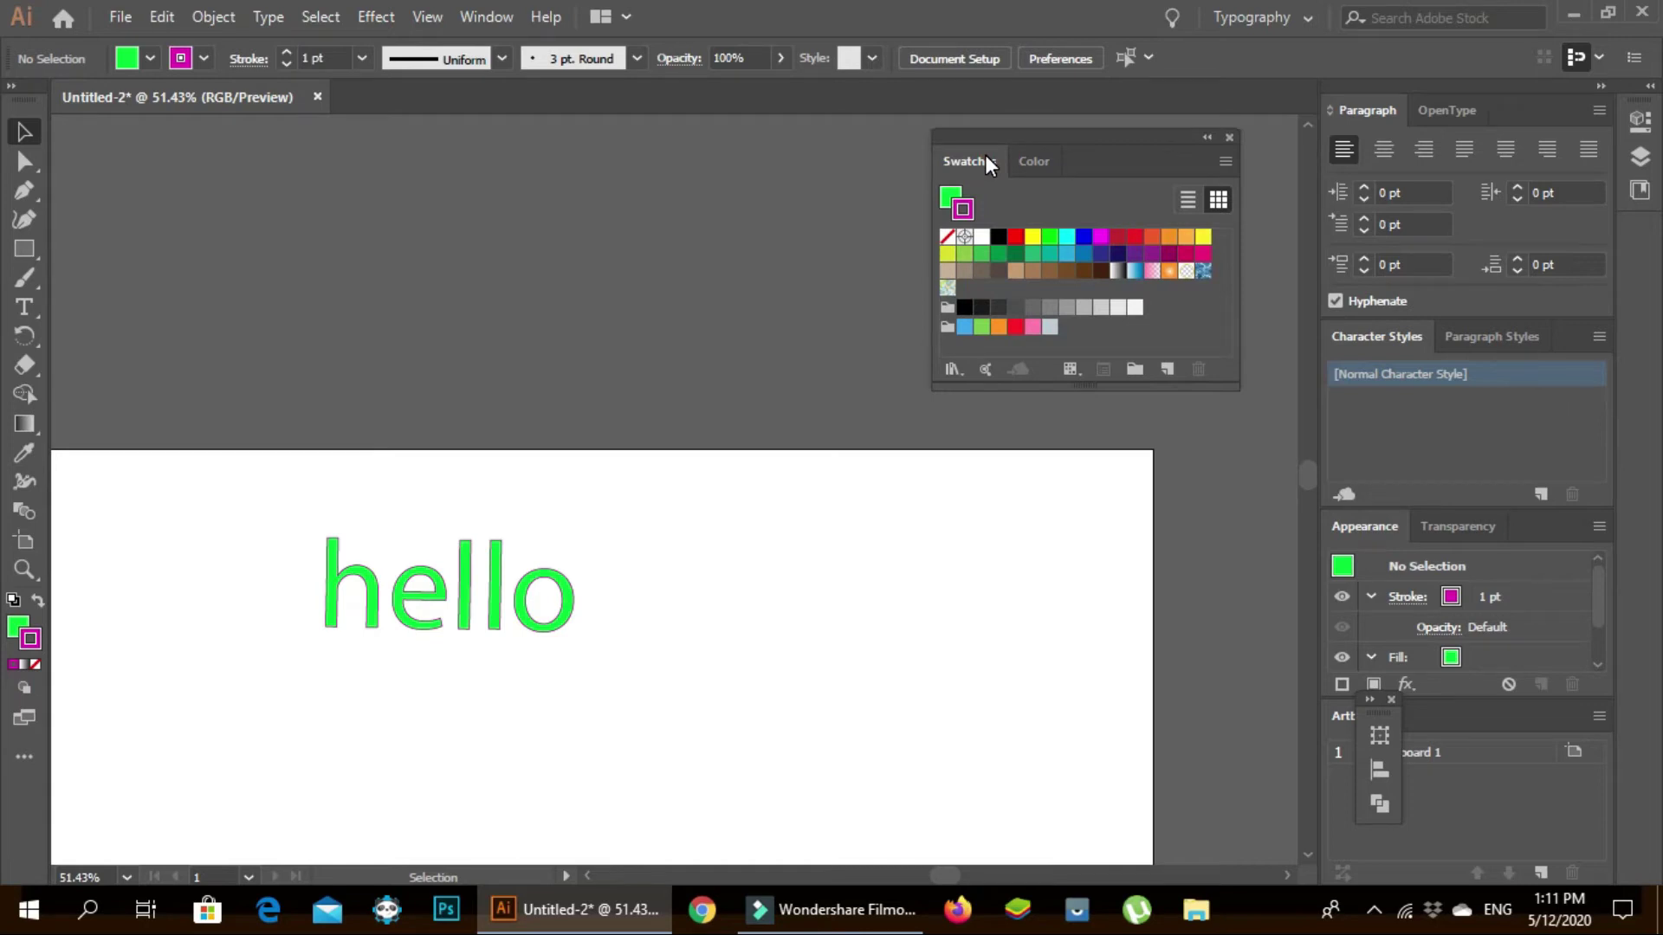
left_click(1042, 163)
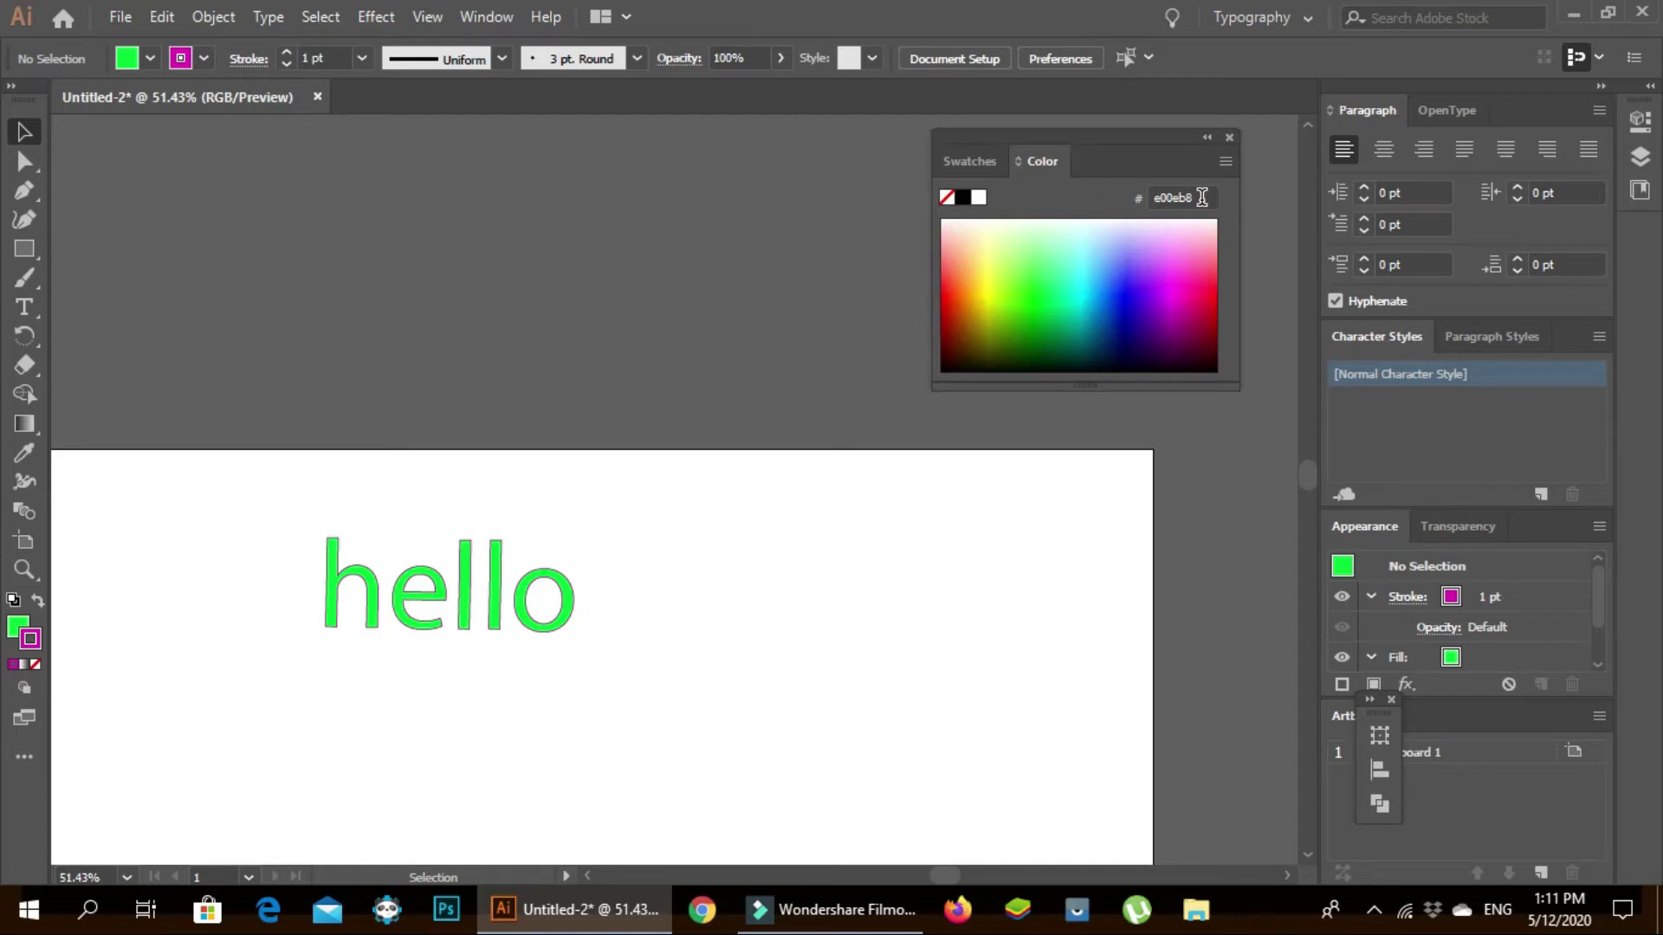
left_click_drag(1203, 197, 1152, 201)
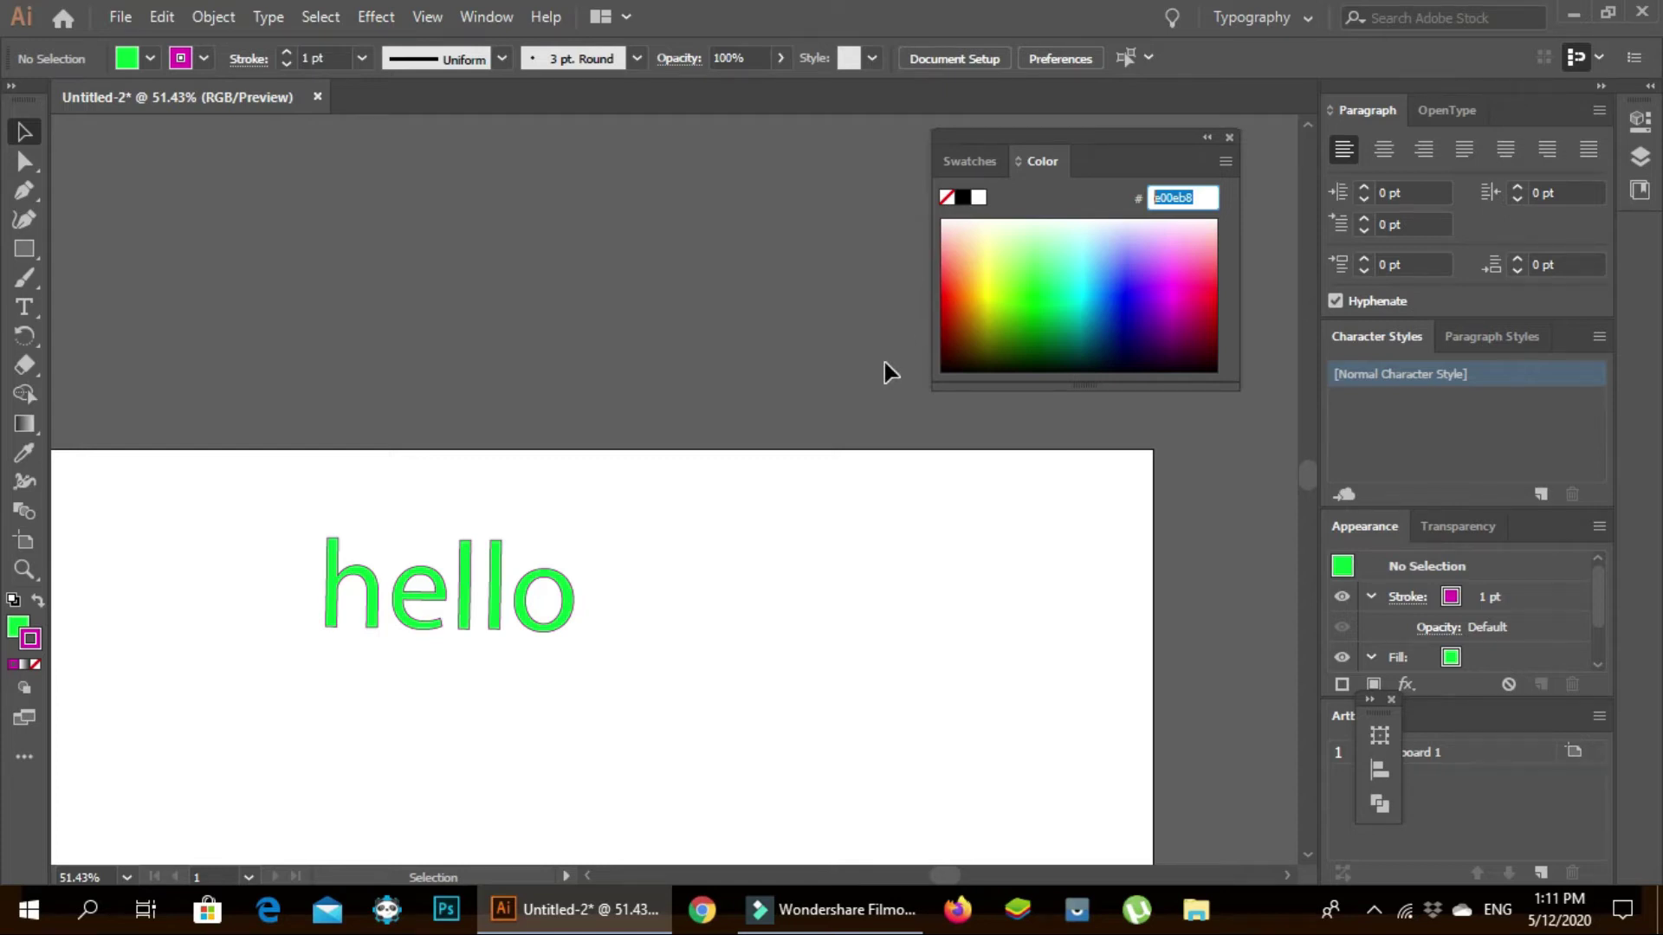
scroll(885, 362, "down", 3)
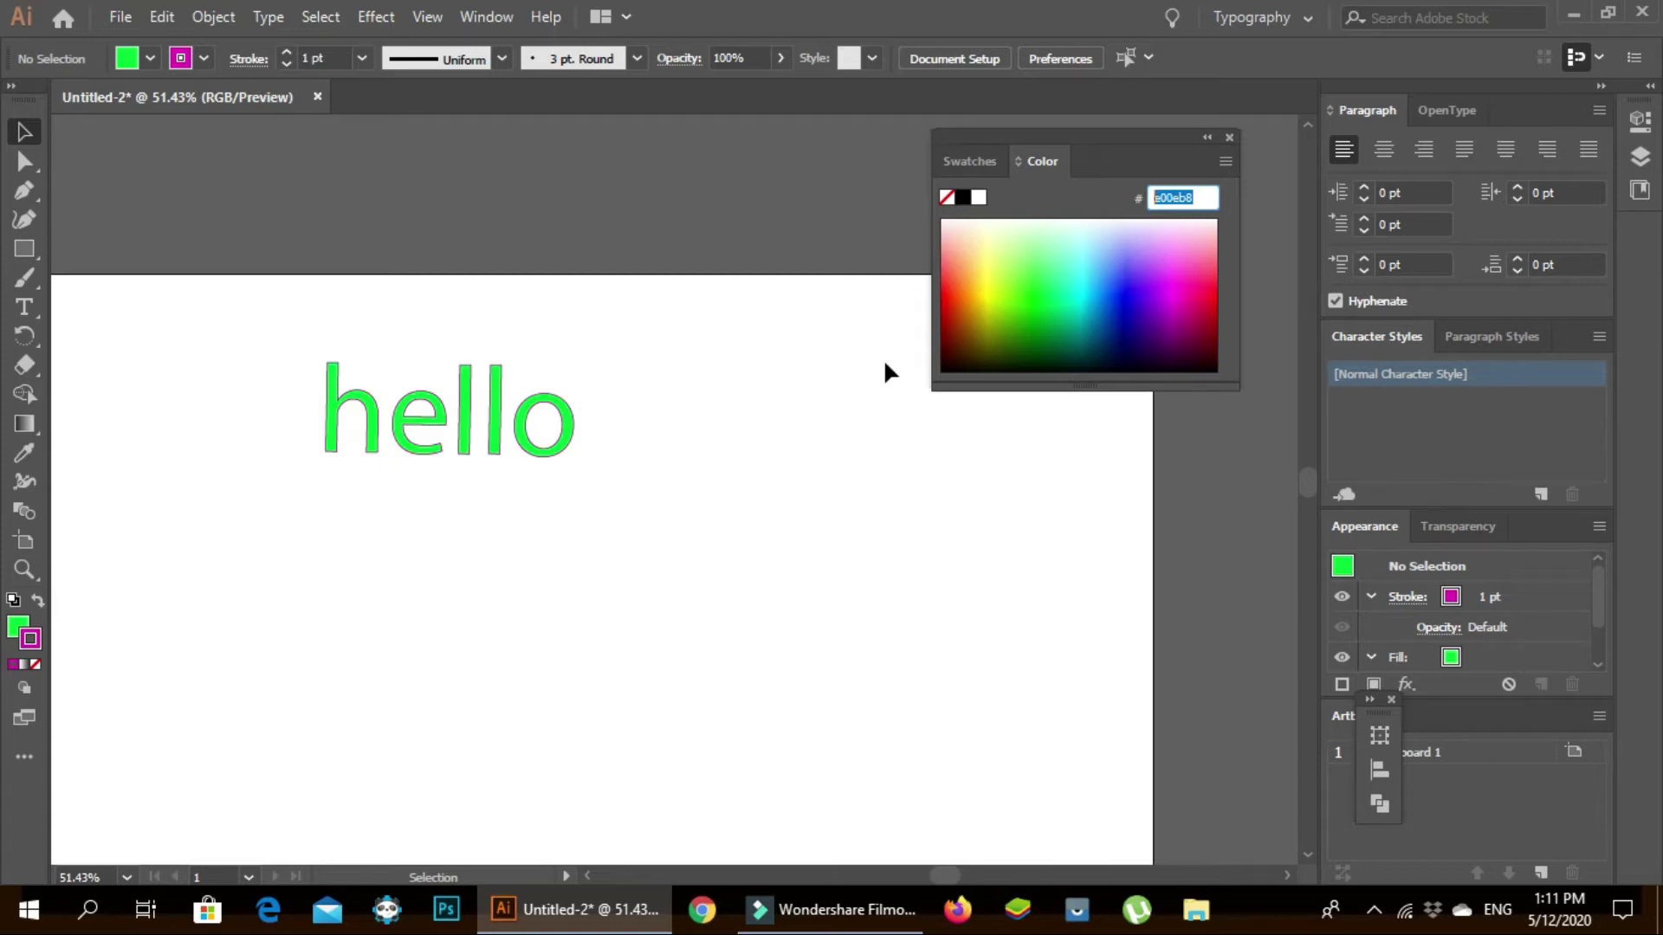
- Collapse the Color panel and zoom the view to 200% on the hello lettering
left_click(1208, 139)
key("ctrl+plus")
key("ctrl+plus")
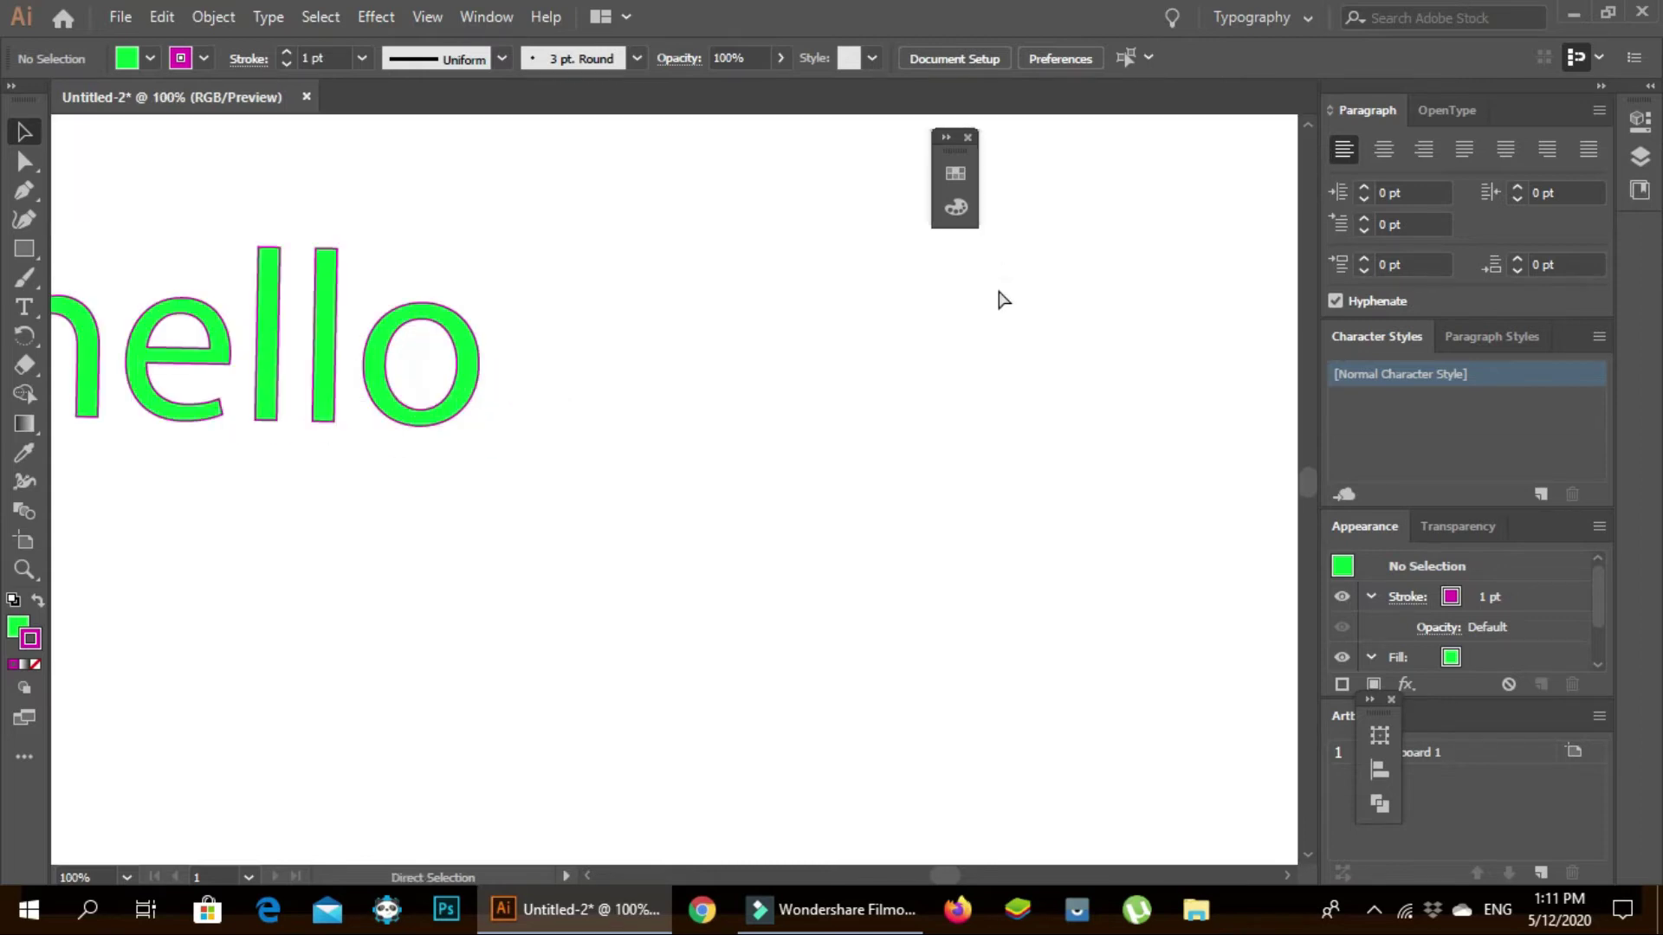
left_click_drag(937, 355, 1115, 417)
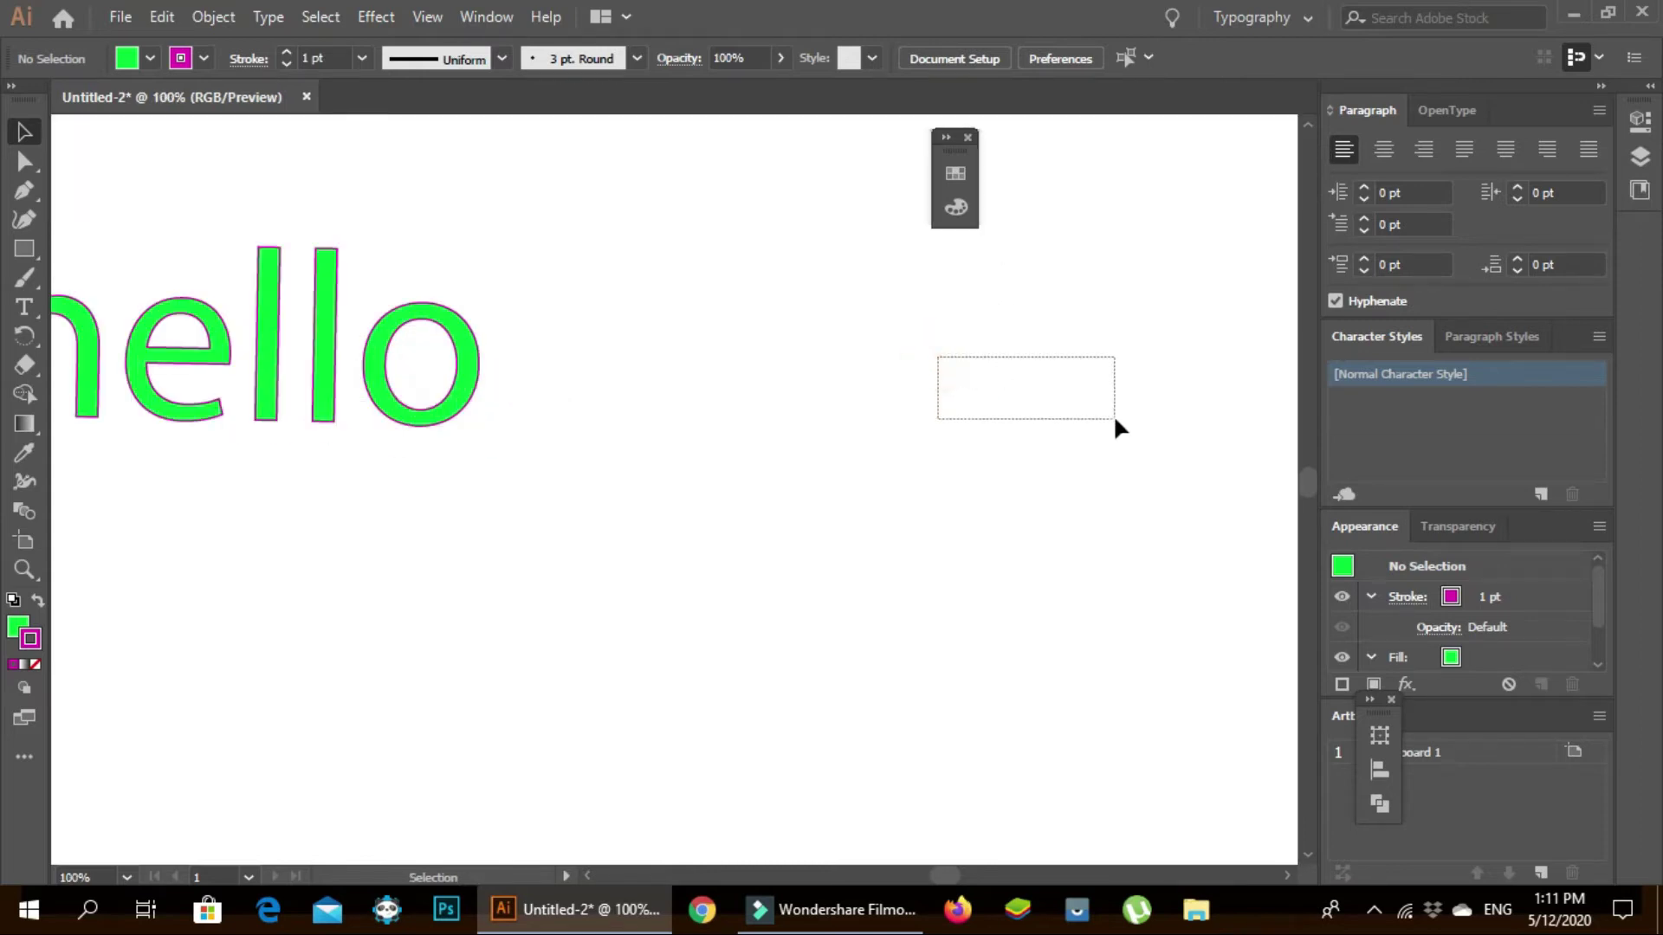
left_click(454, 587)
mouse_move(952, 881)
left_mouse_down()
mouse_move(927, 868)
mouse_move(942, 868)
left_mouse_up()
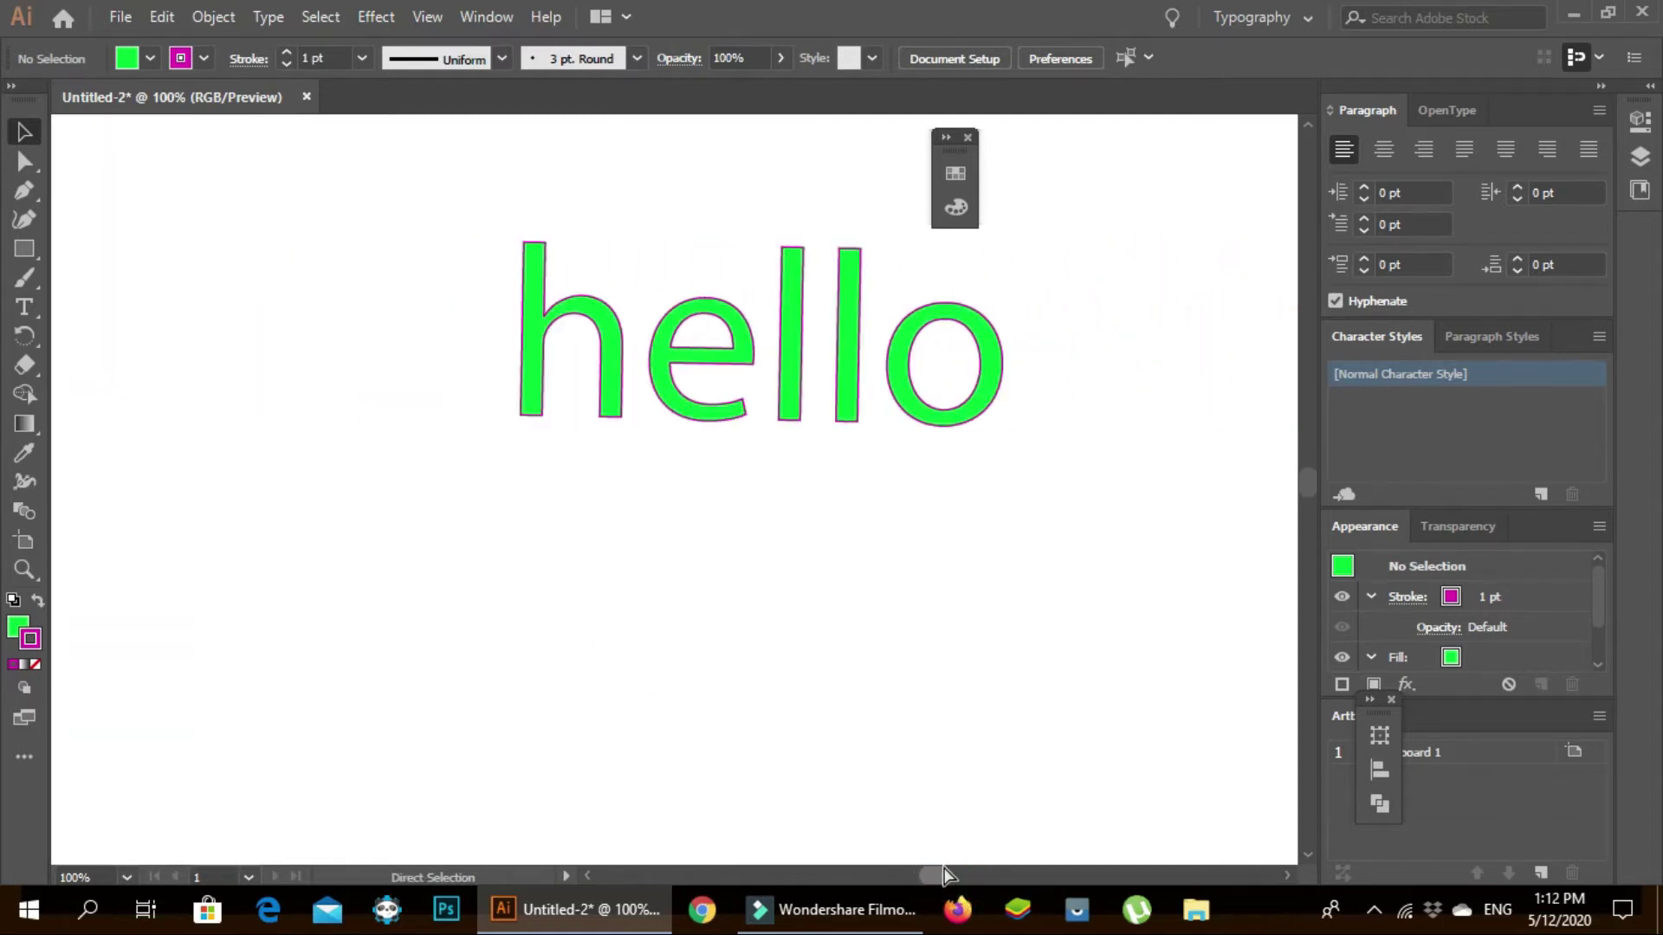
key("ctrl+equal")
key("ctrl+equal")
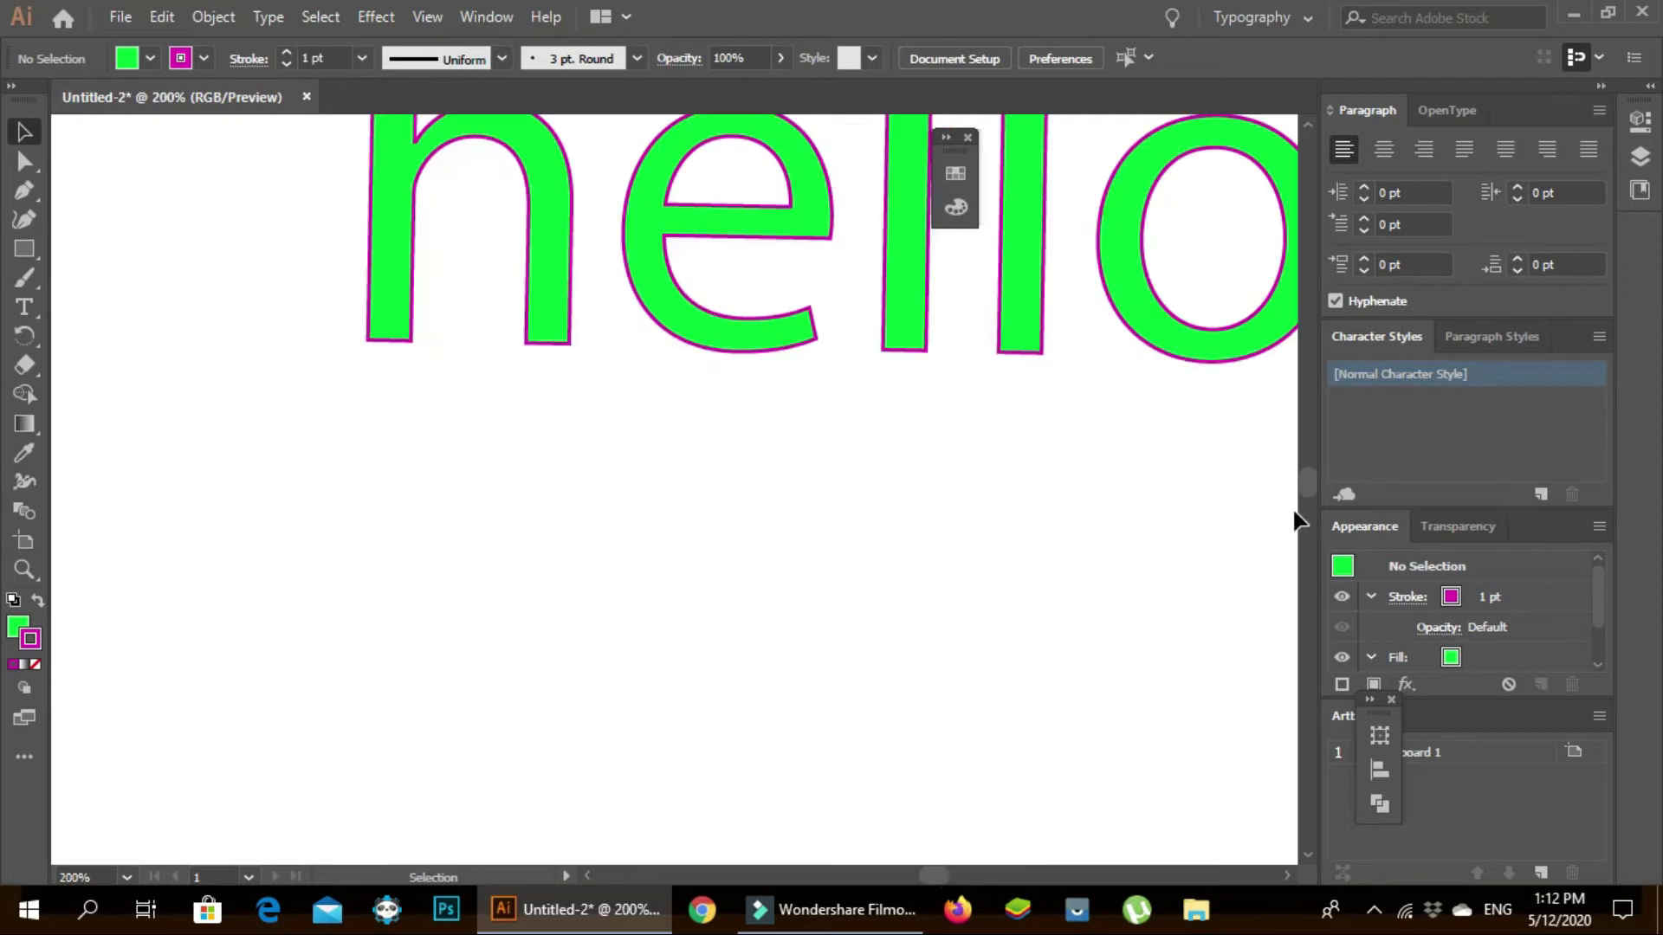
left_click_drag(1317, 487, 1311, 486)
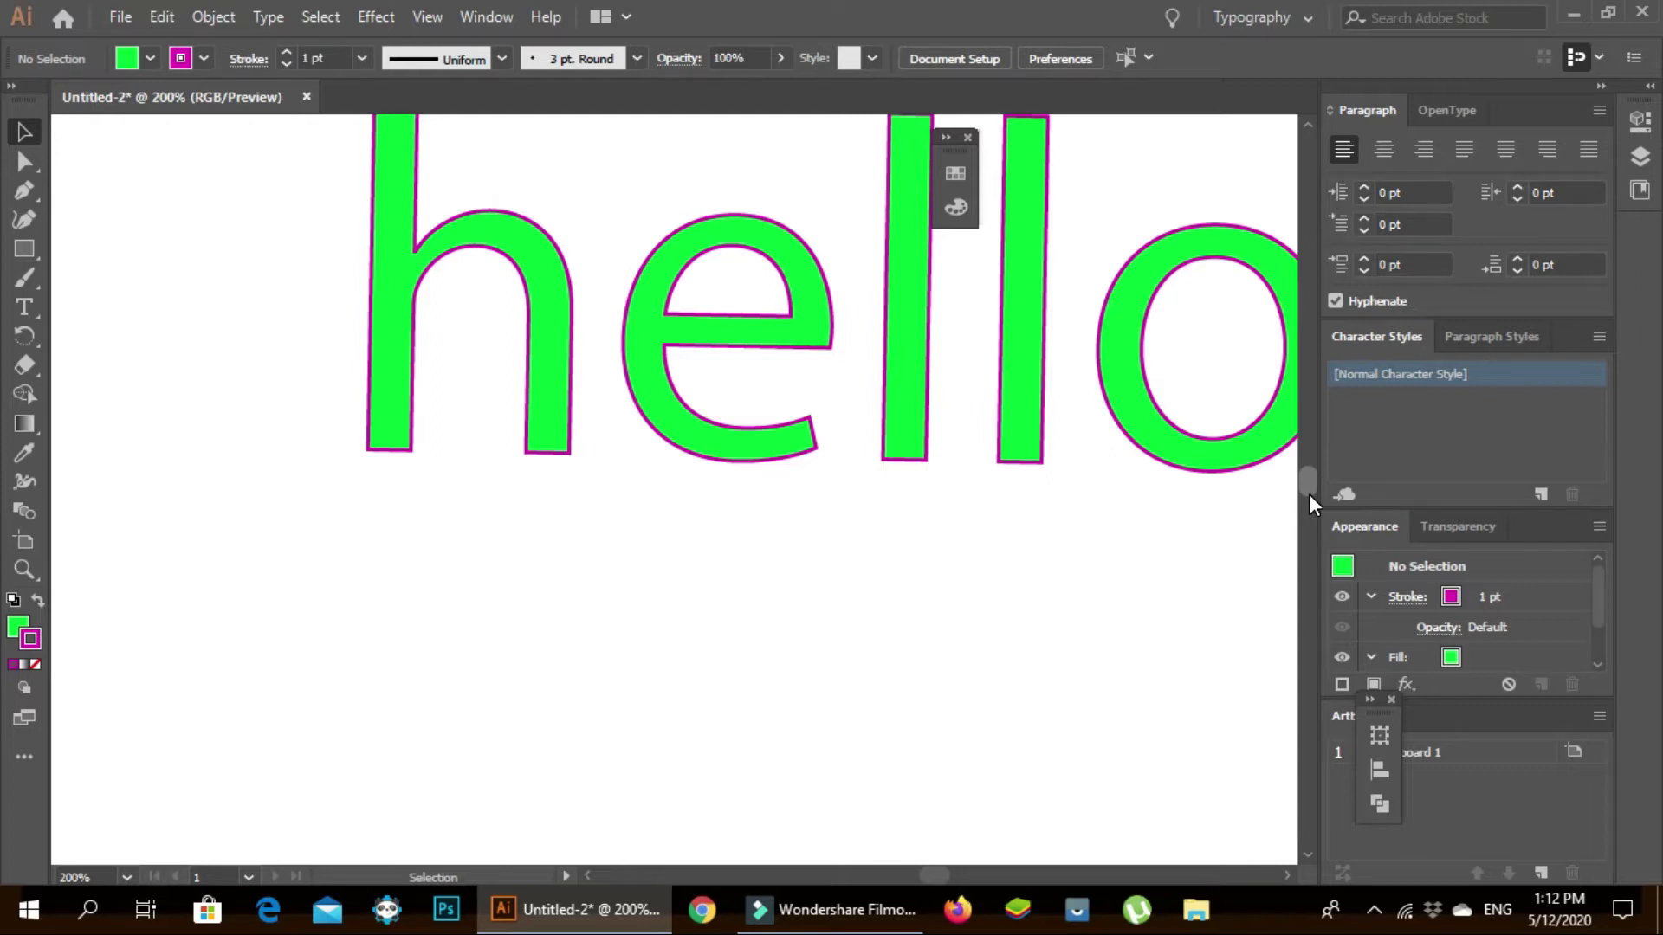
- Select all the hello letters and change their outline colour to black
double_click(672, 459)
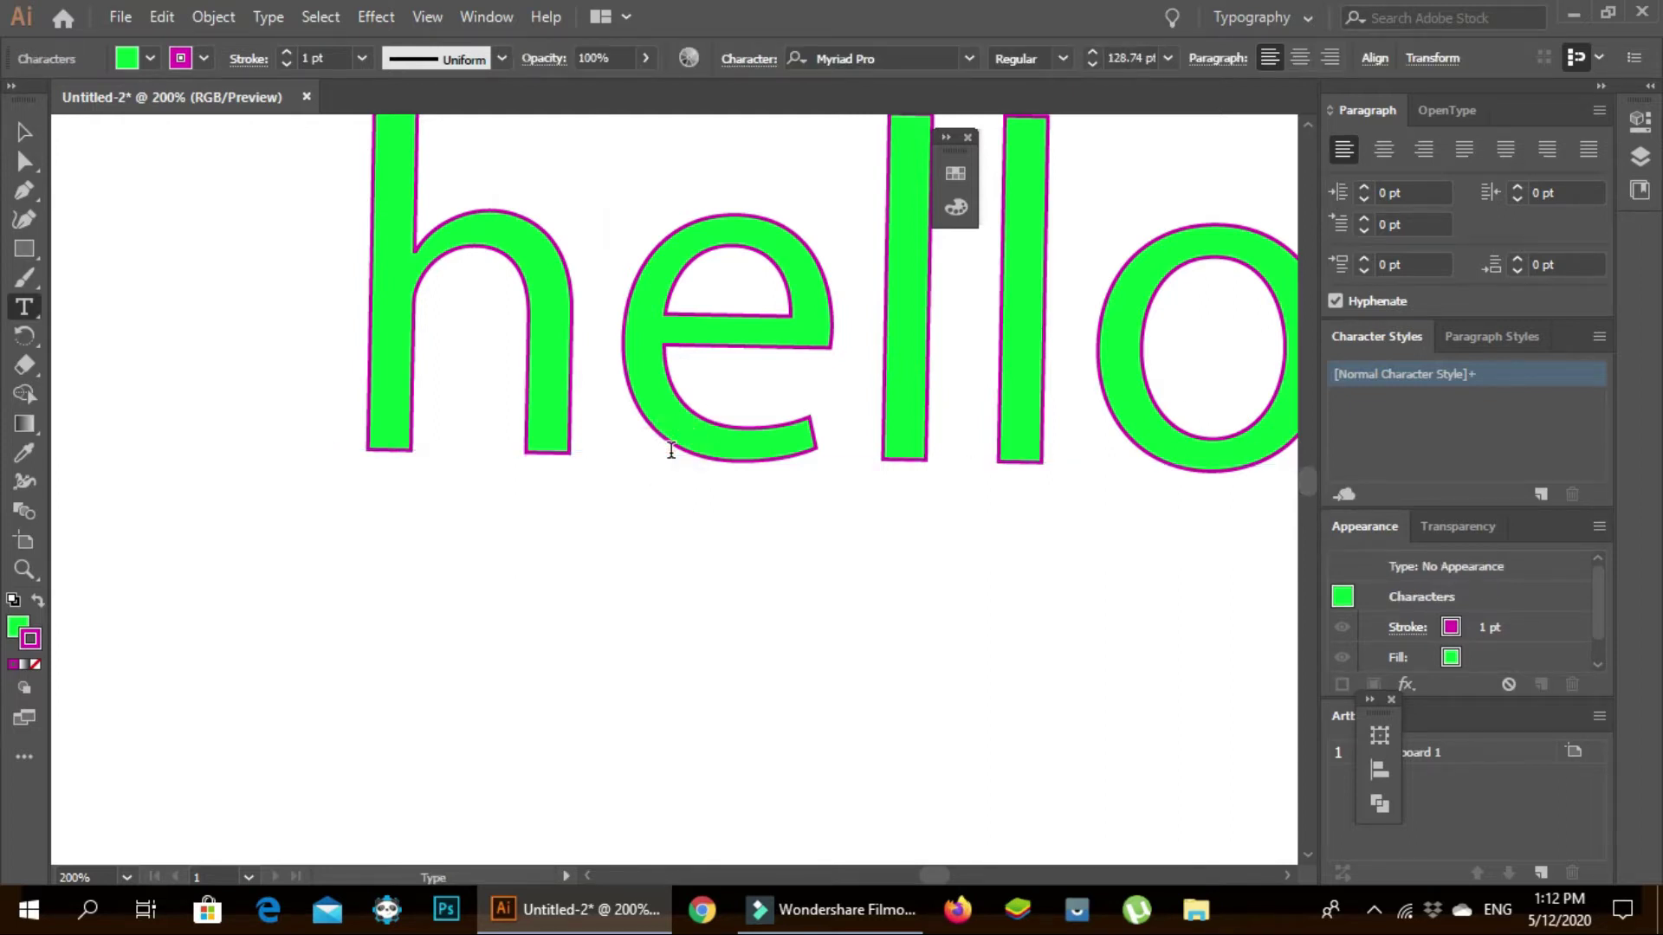
key("ctrl+a")
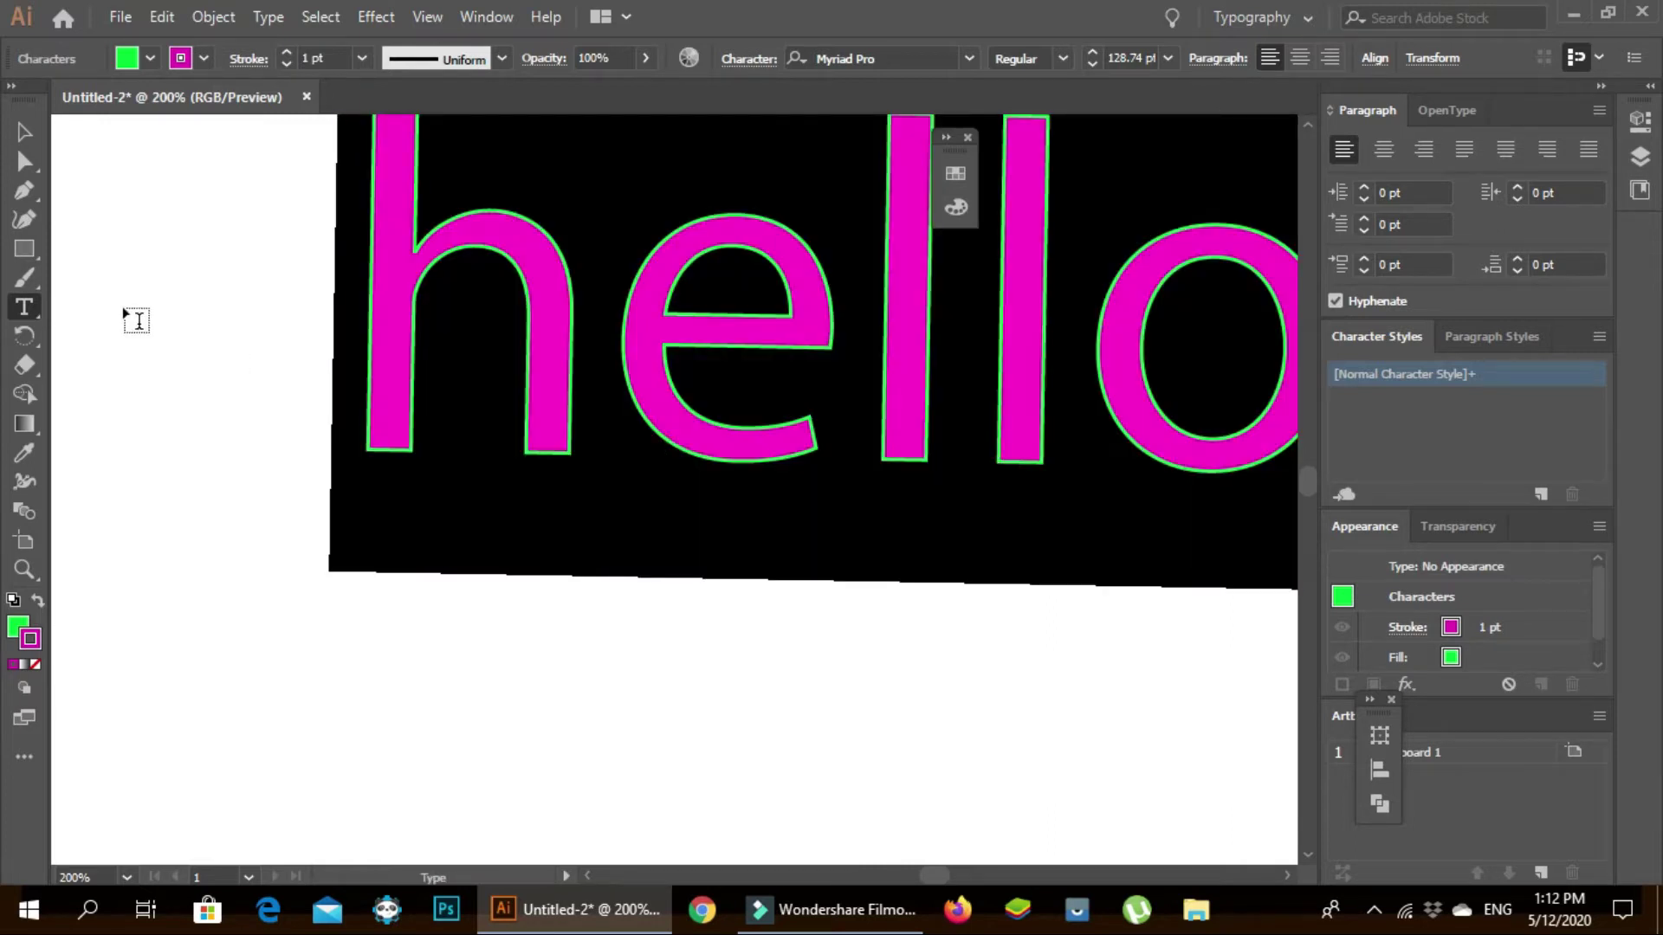
double_click(31, 640)
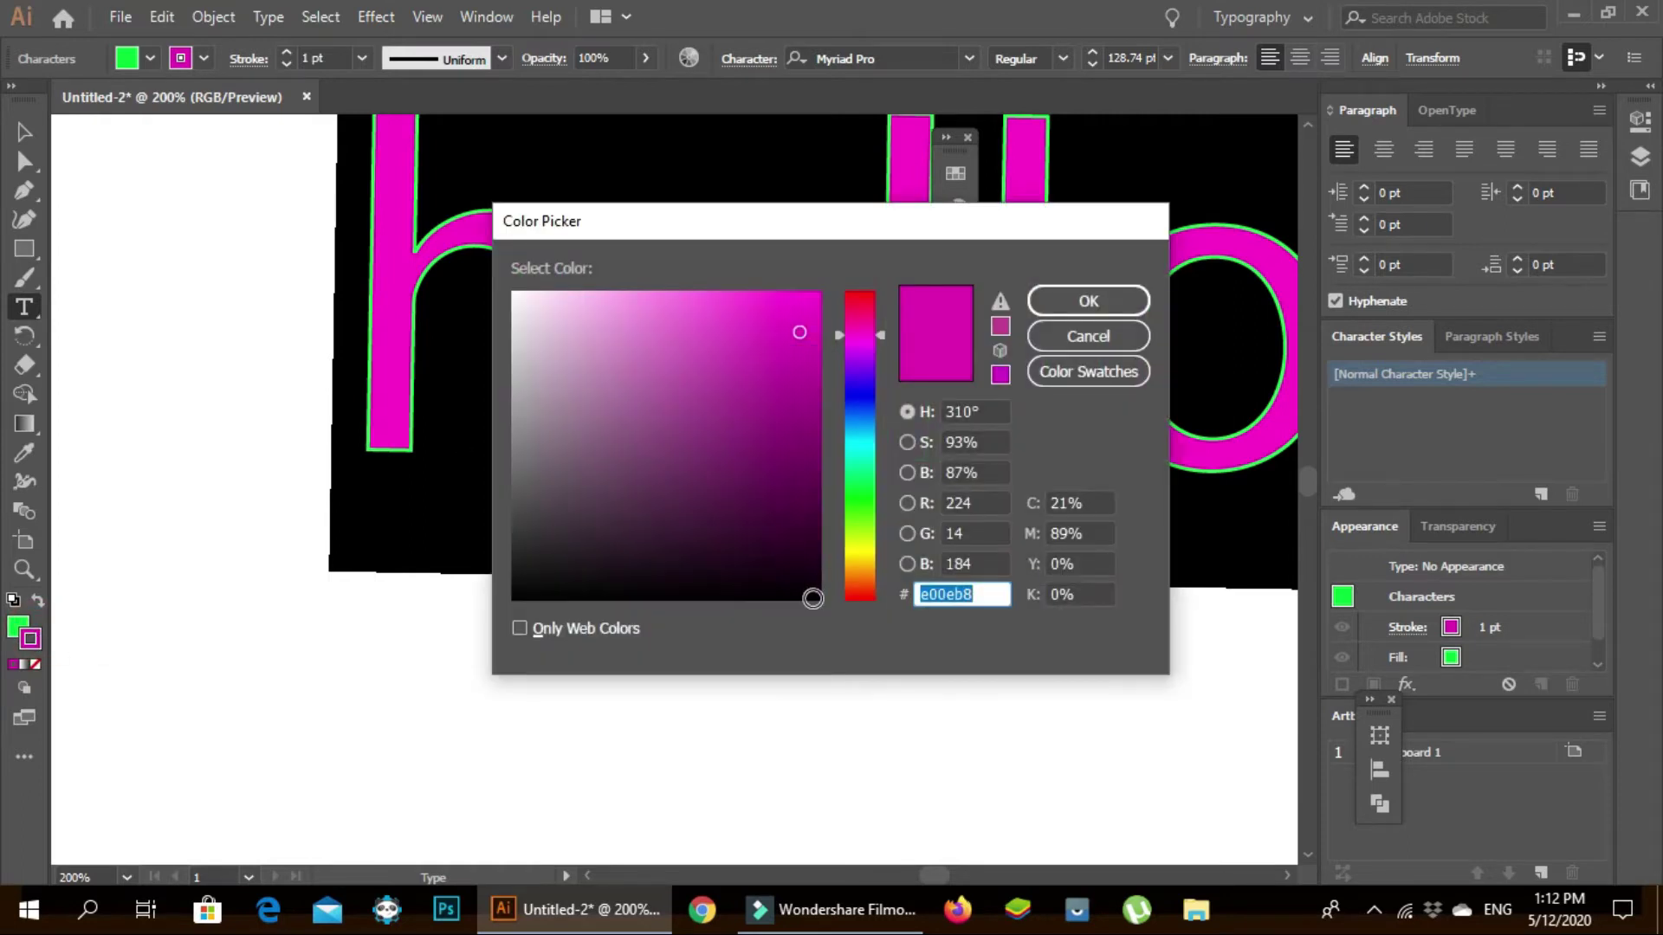
left_click(811, 598)
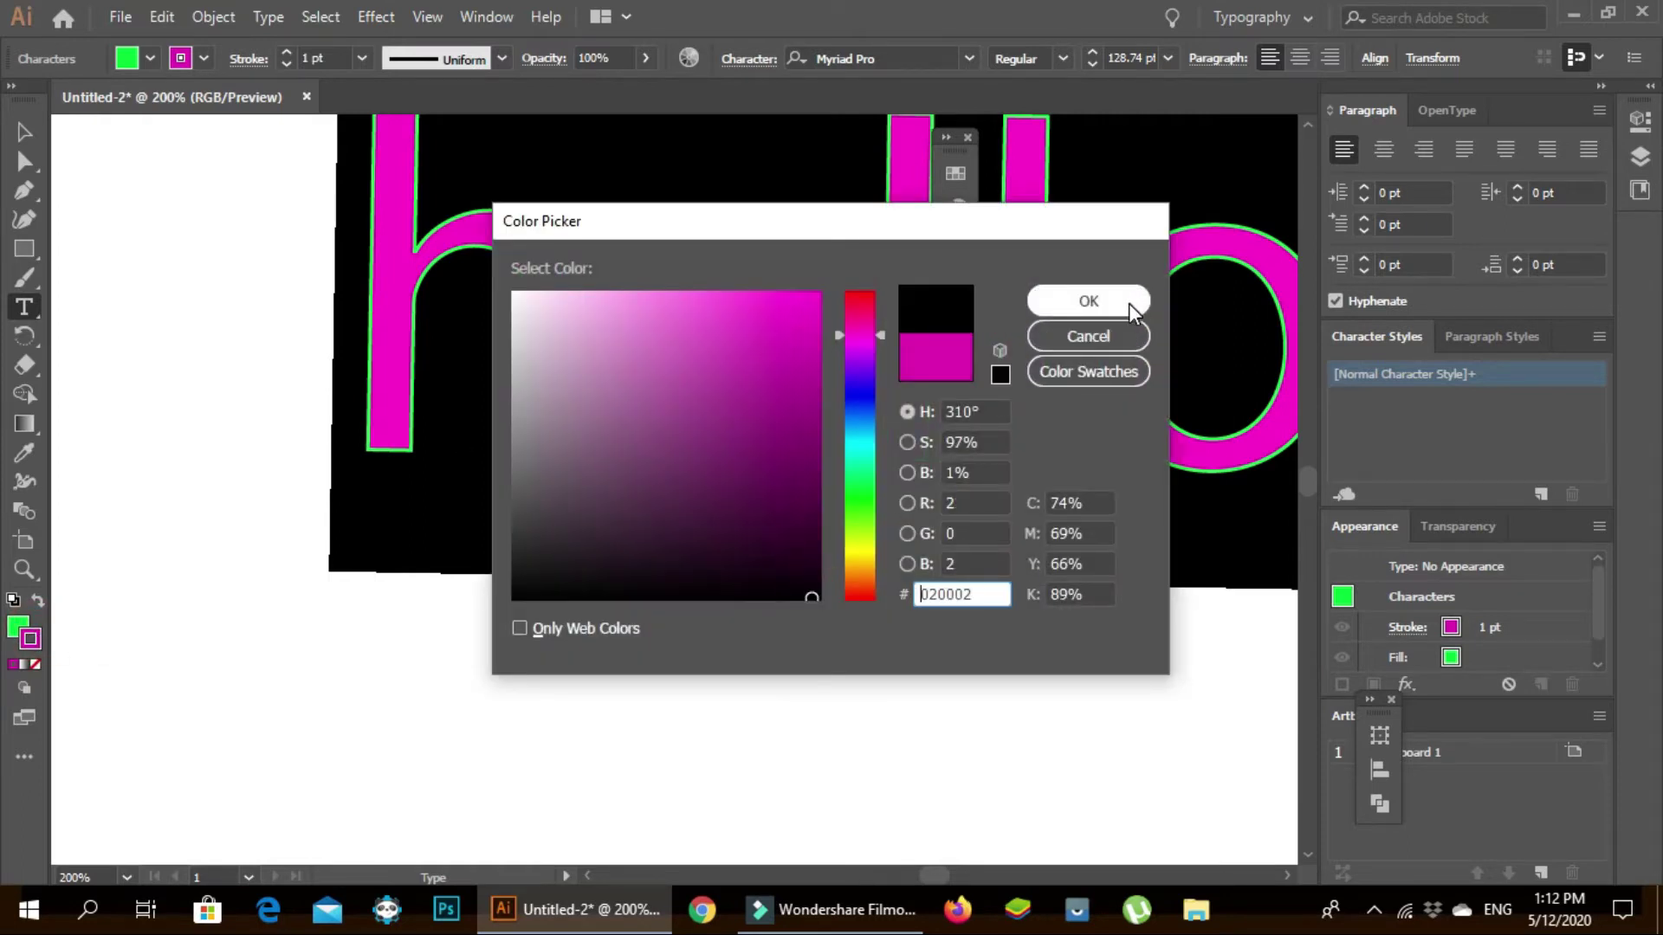
left_click(1134, 303)
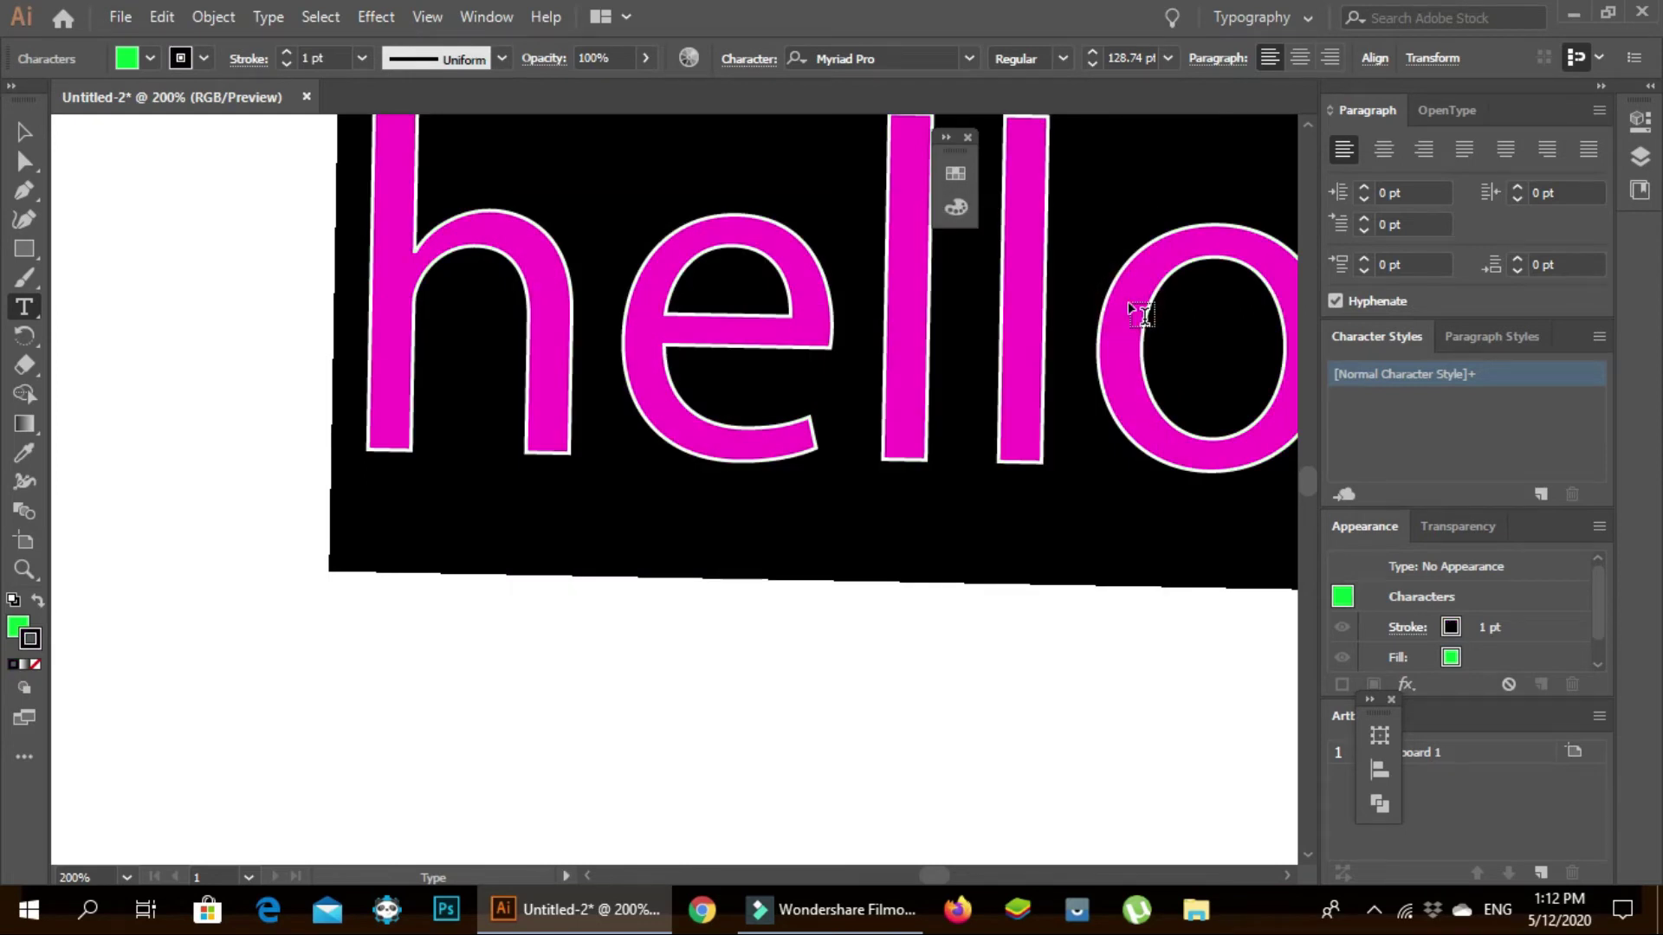
- Set the hello outline weight to 3 pt after briefly trying 6 pt
left_click(287, 54)
left_click(287, 53)
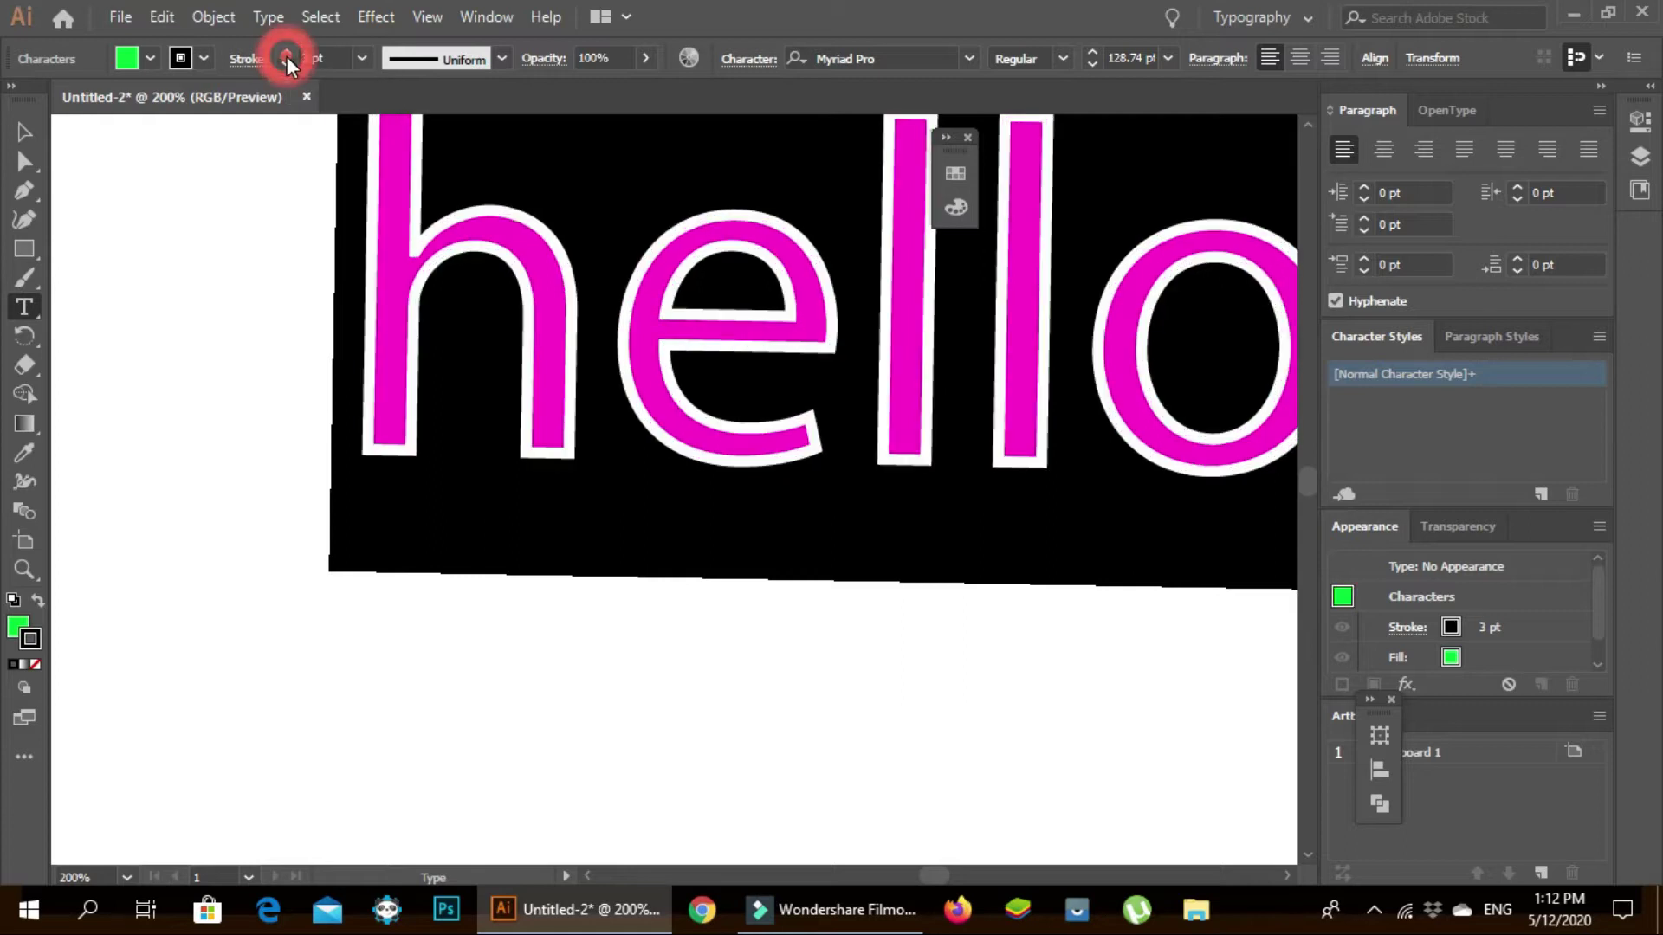
left_click(286, 53)
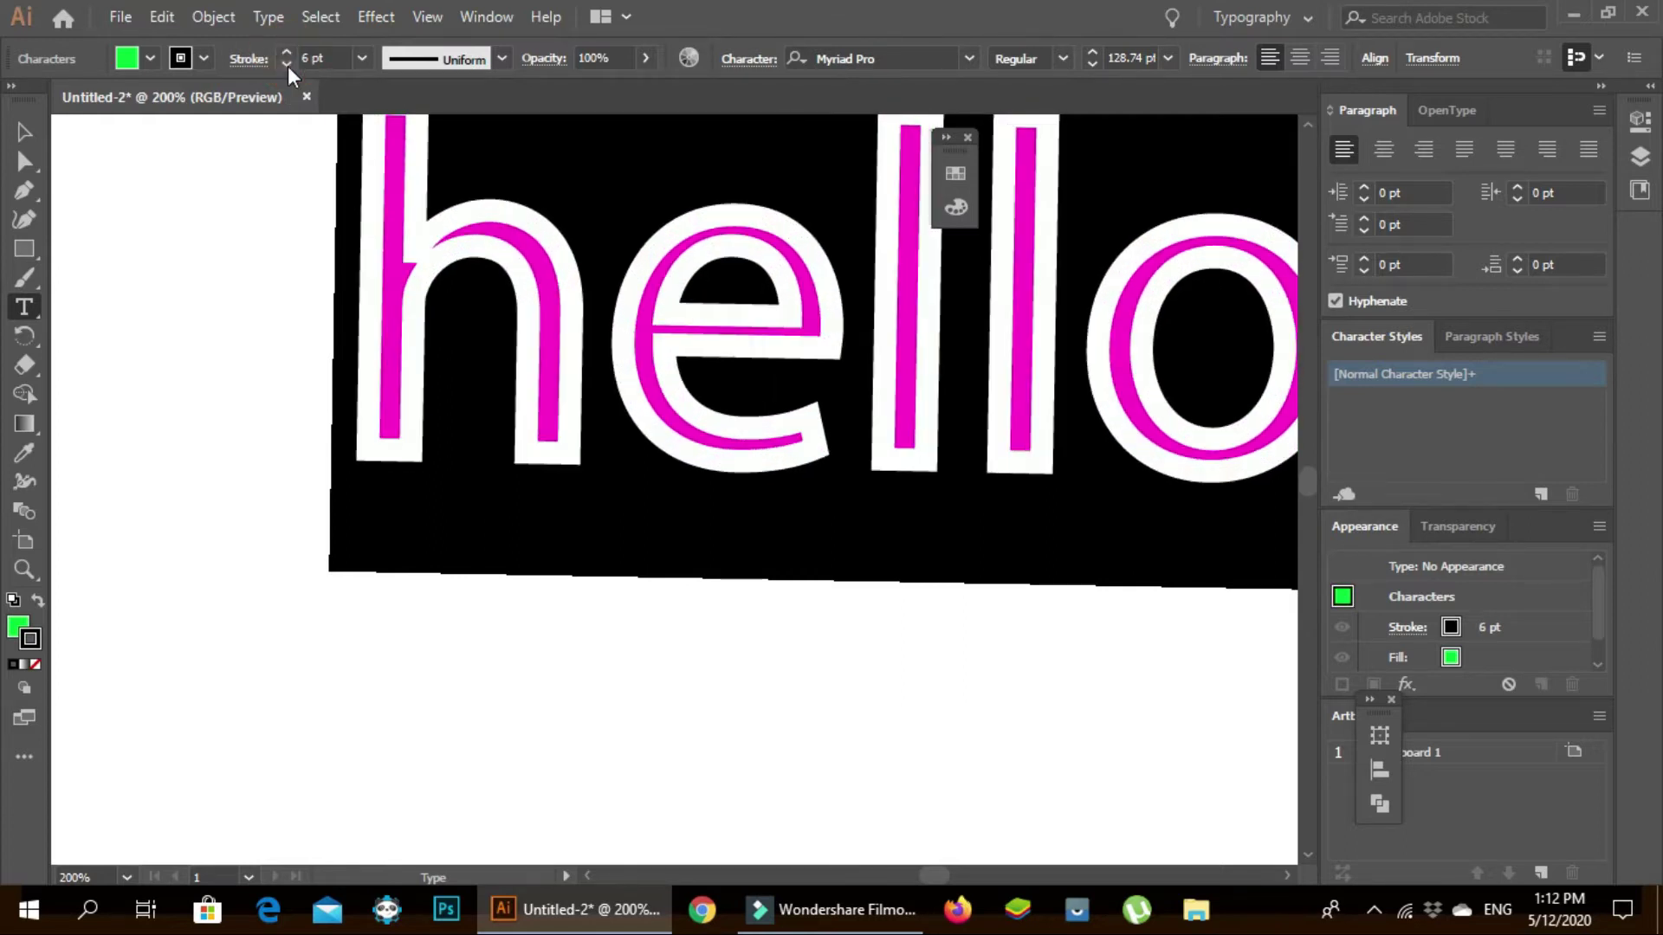
left_click(286, 65)
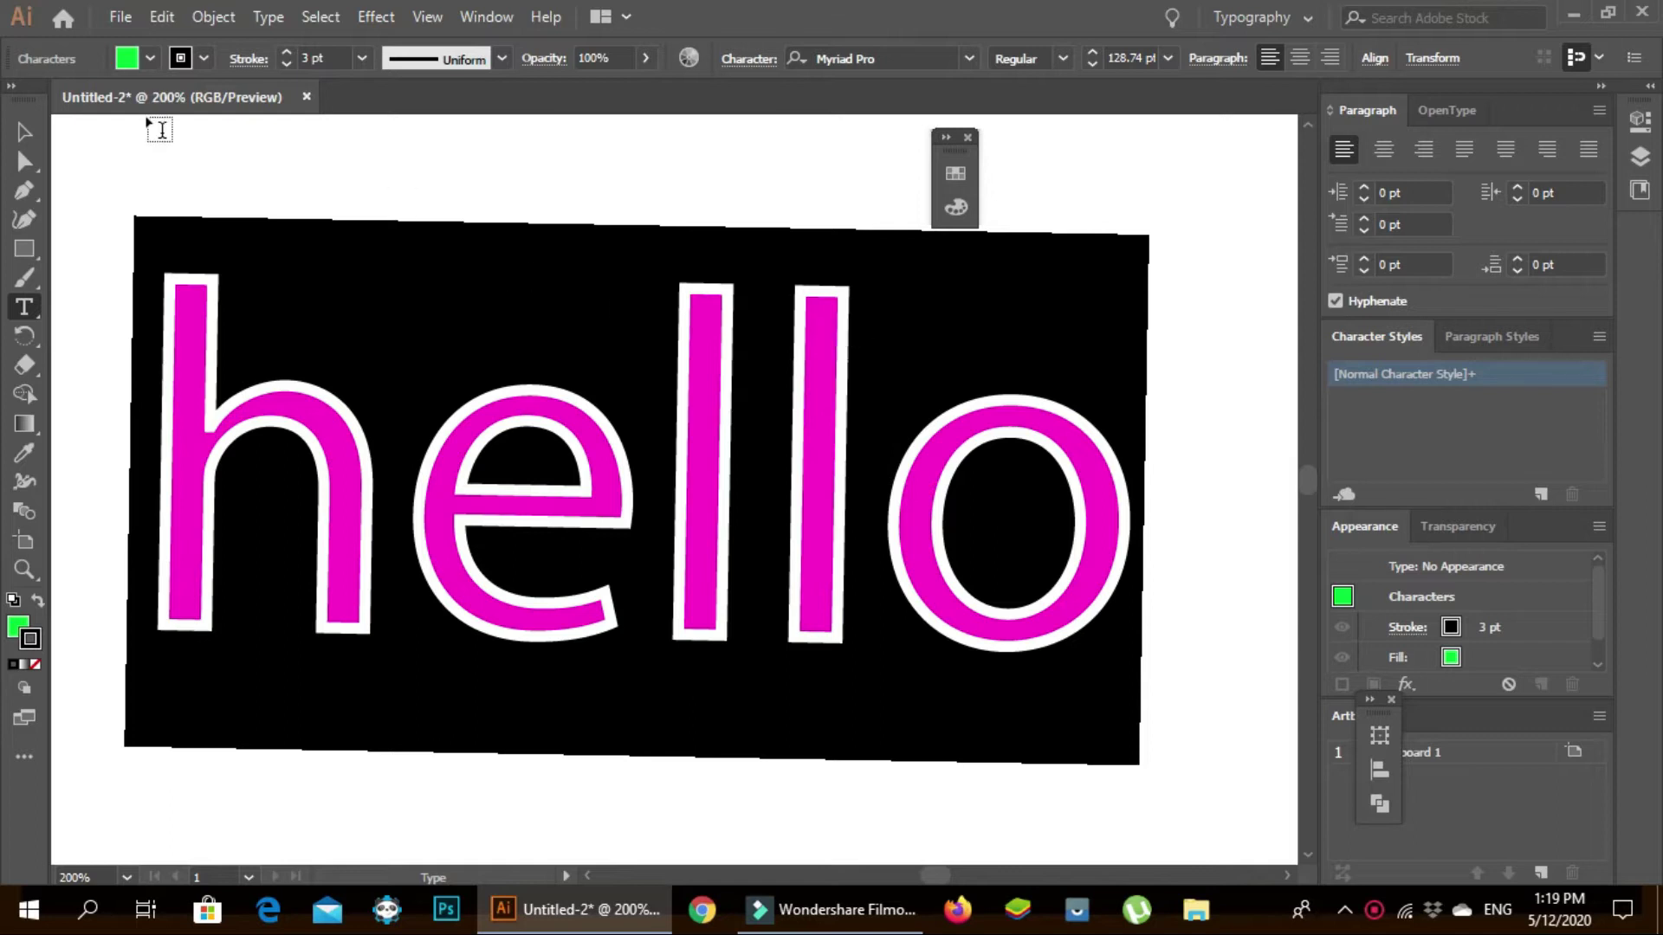
- Select the green 'hello' text object with the Selection tool and delete it
left_click(23, 134)
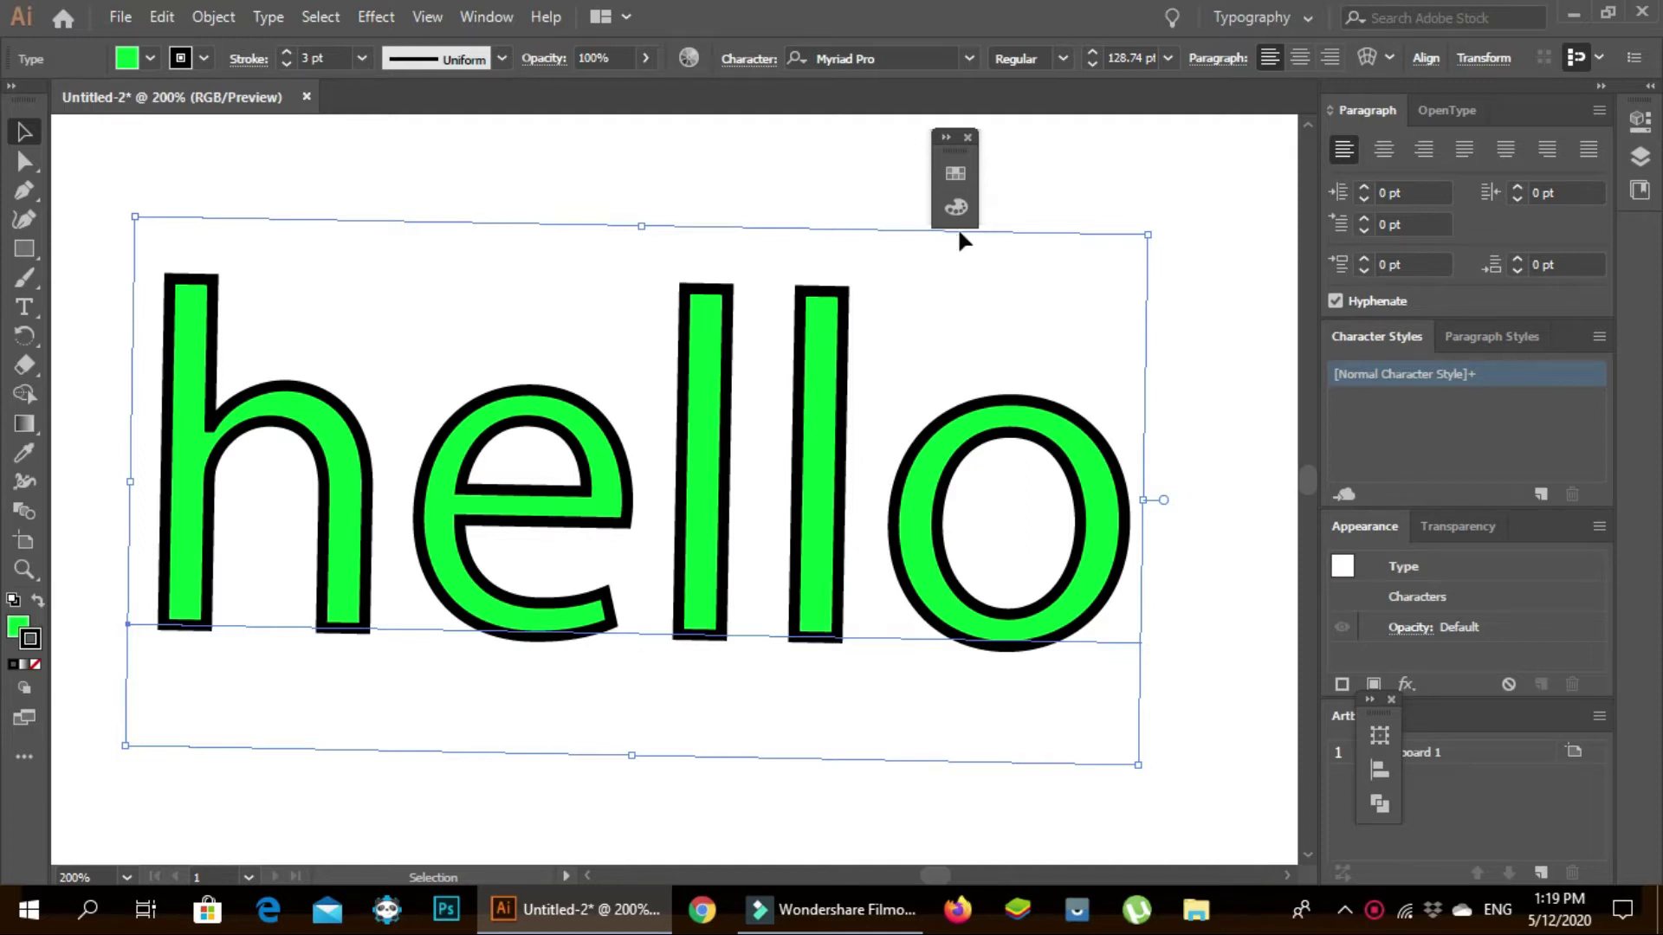
left_click(813, 396)
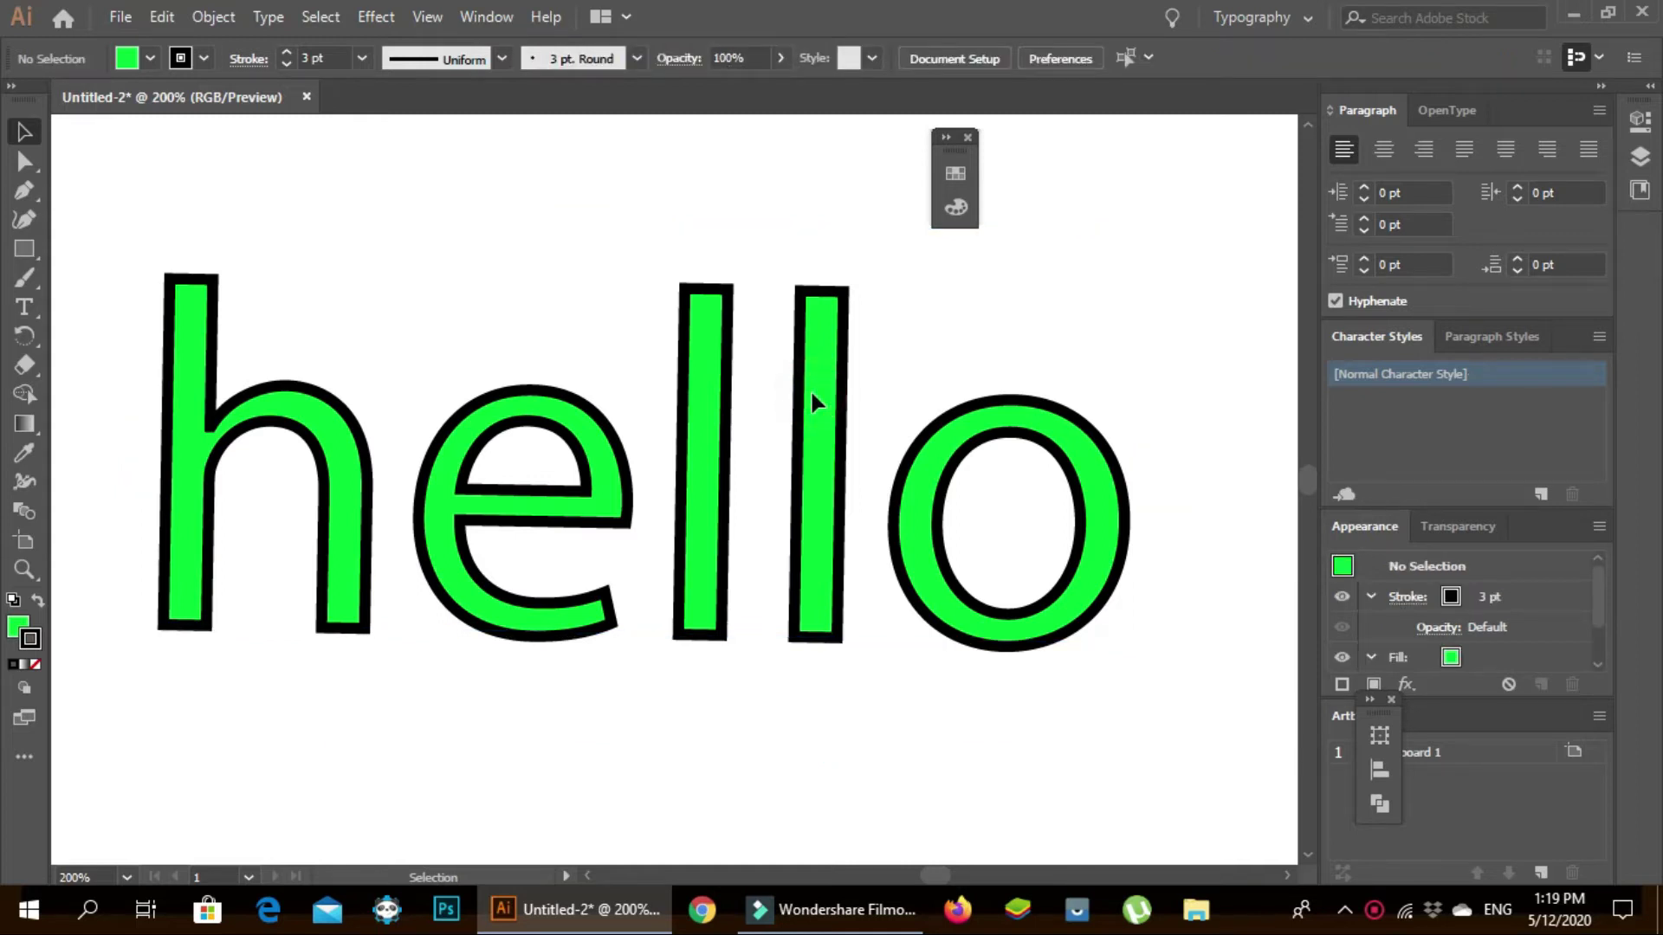
left_click(817, 642)
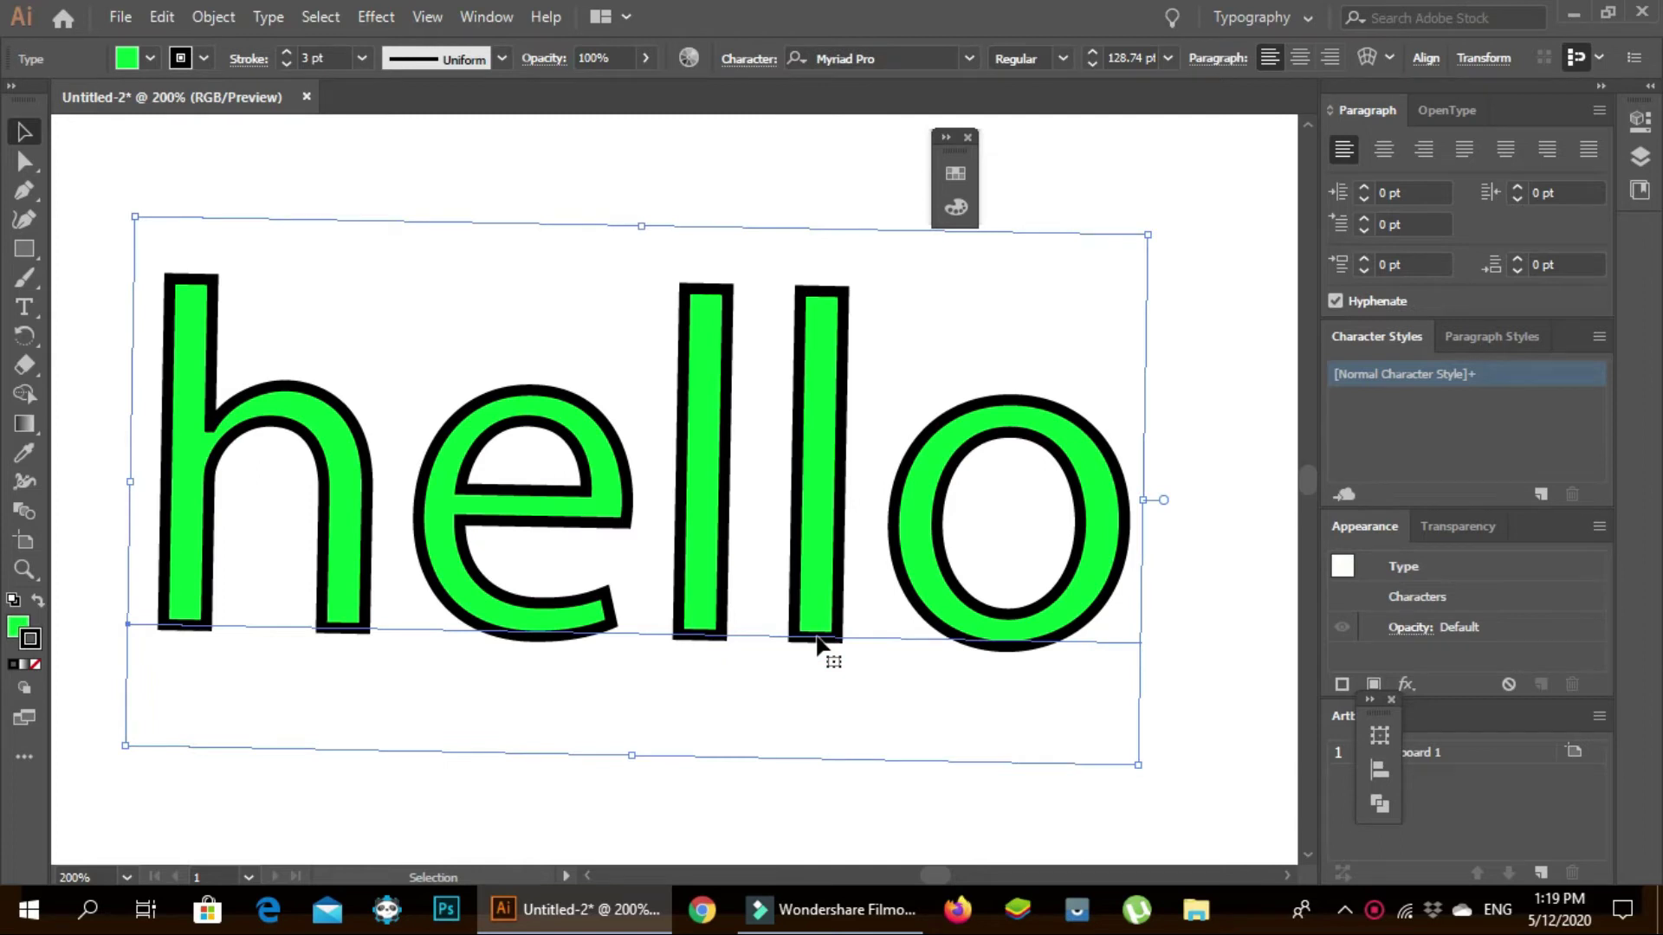
key("Delete")
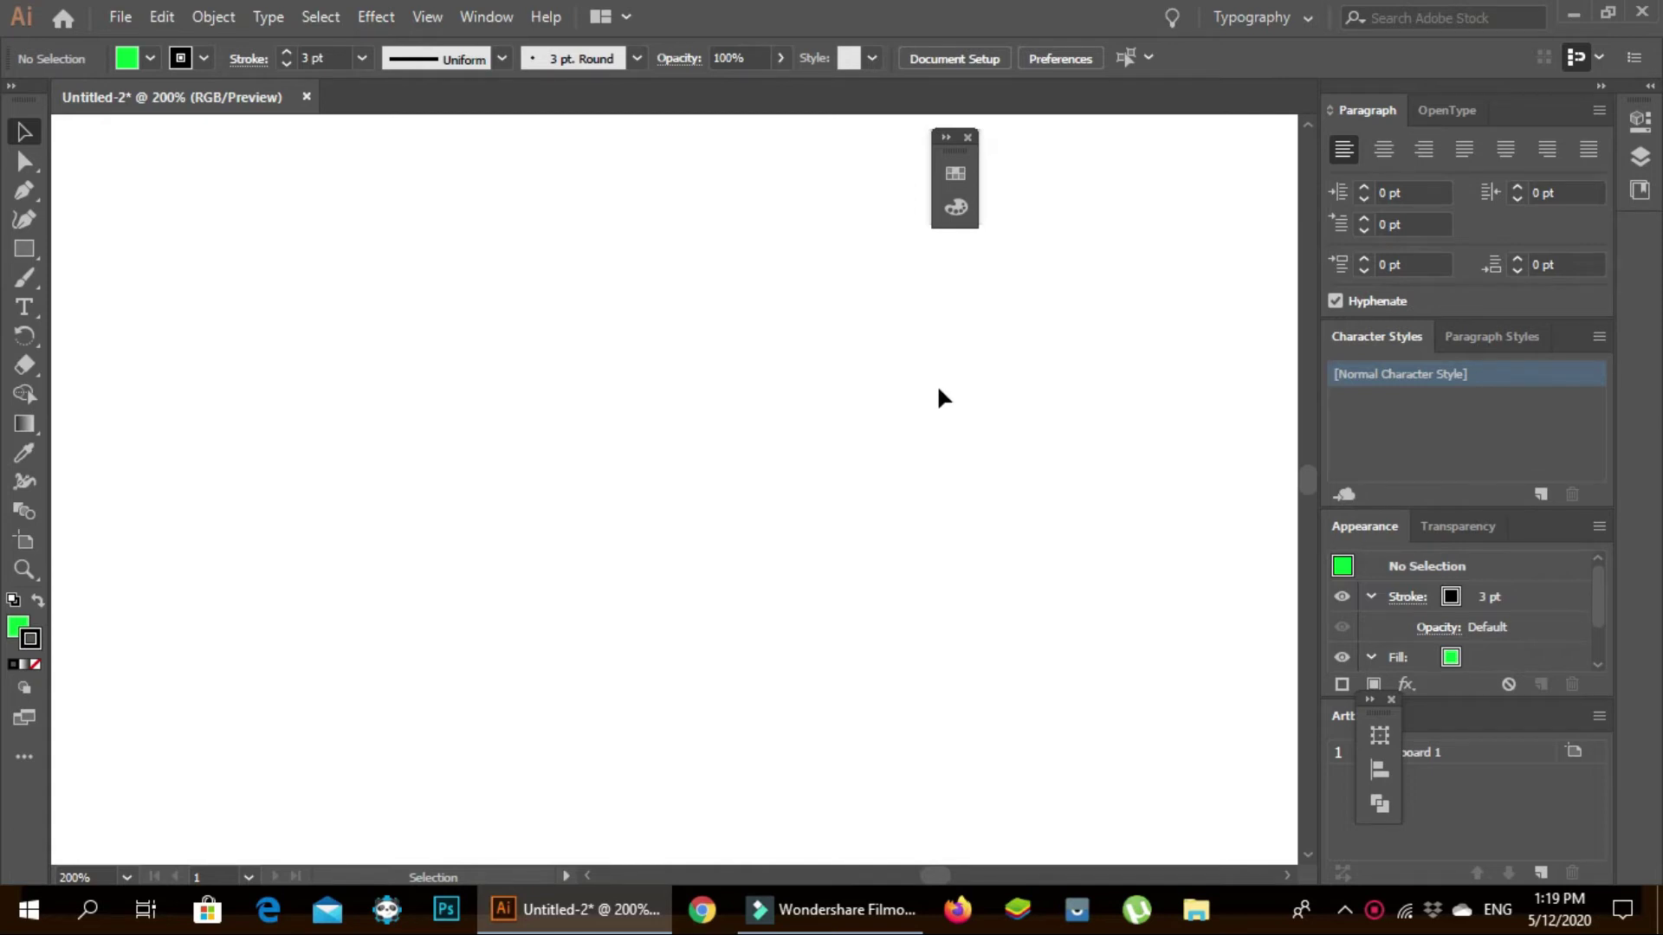
- Fit the blank artboard in the window, collapse the panel dock and close the floating colour panel
key("a")
key("ctrl+minus")
key("ctrl+minus")
key("ctrl+minus")
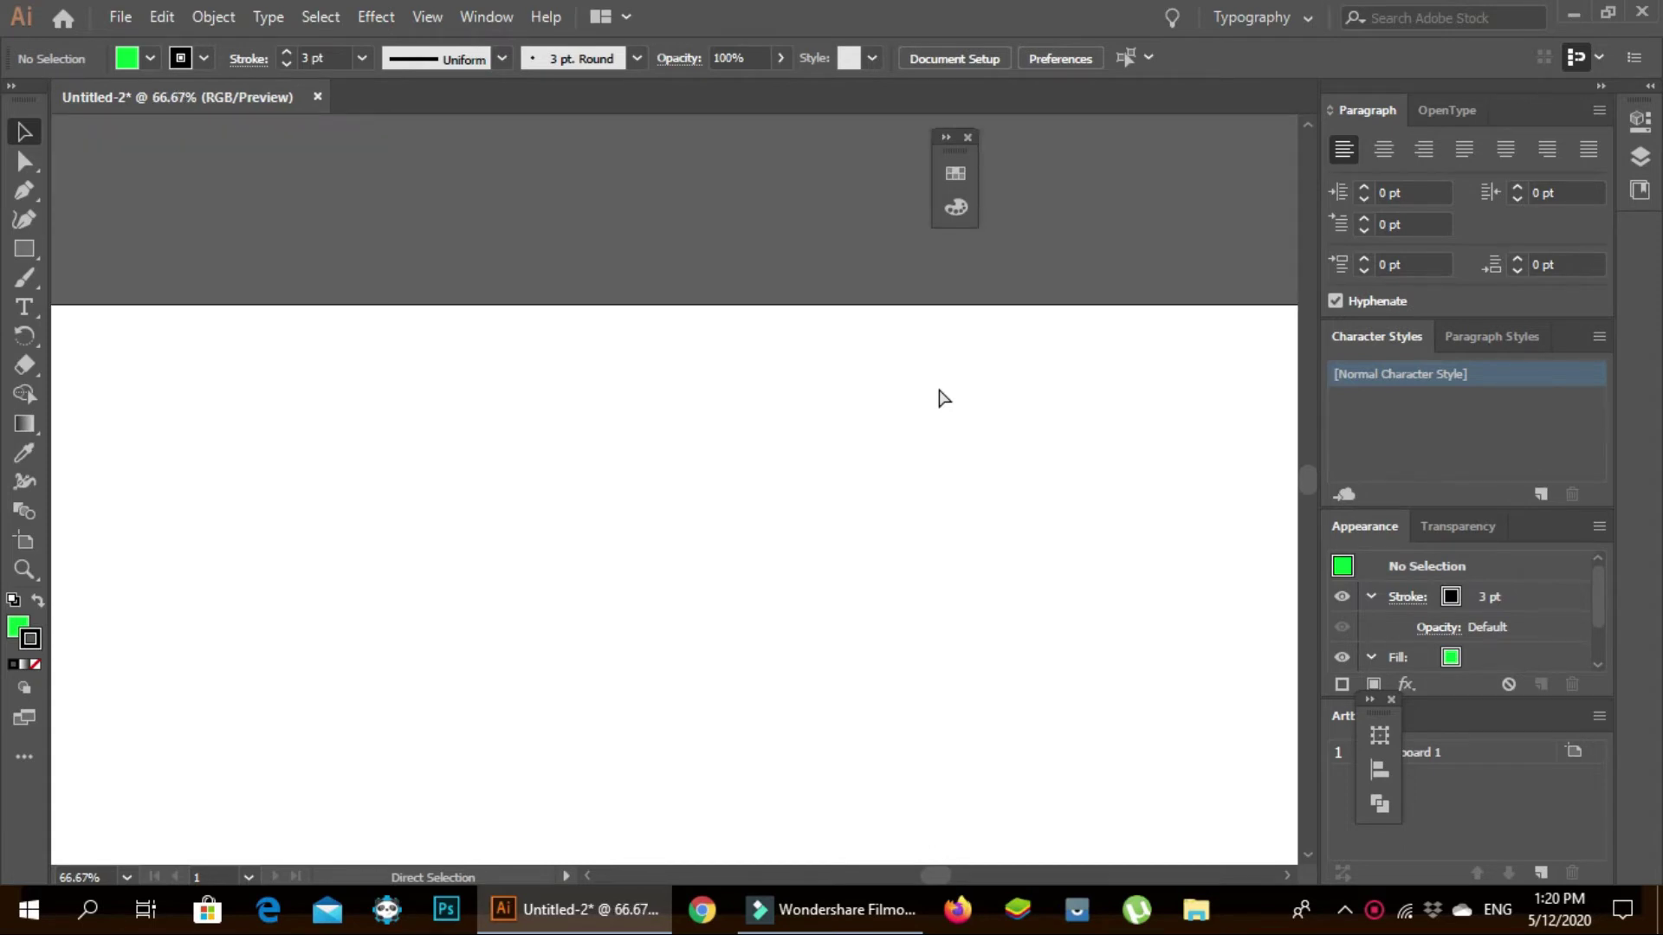
key("ctrl+0")
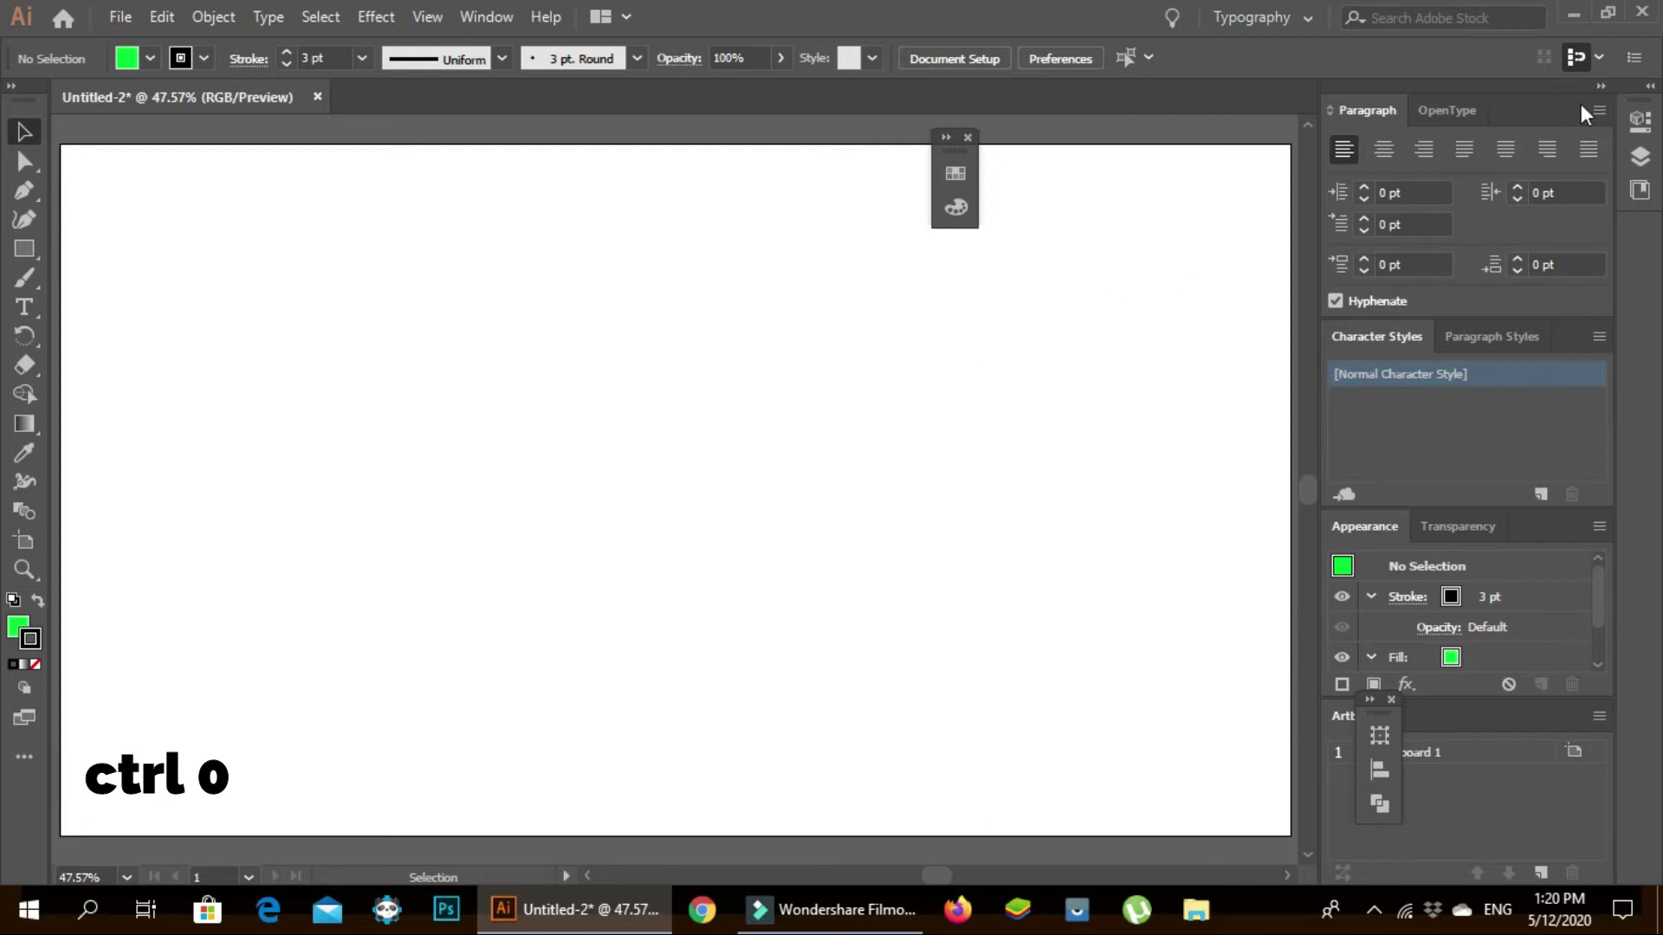
left_click(1602, 86)
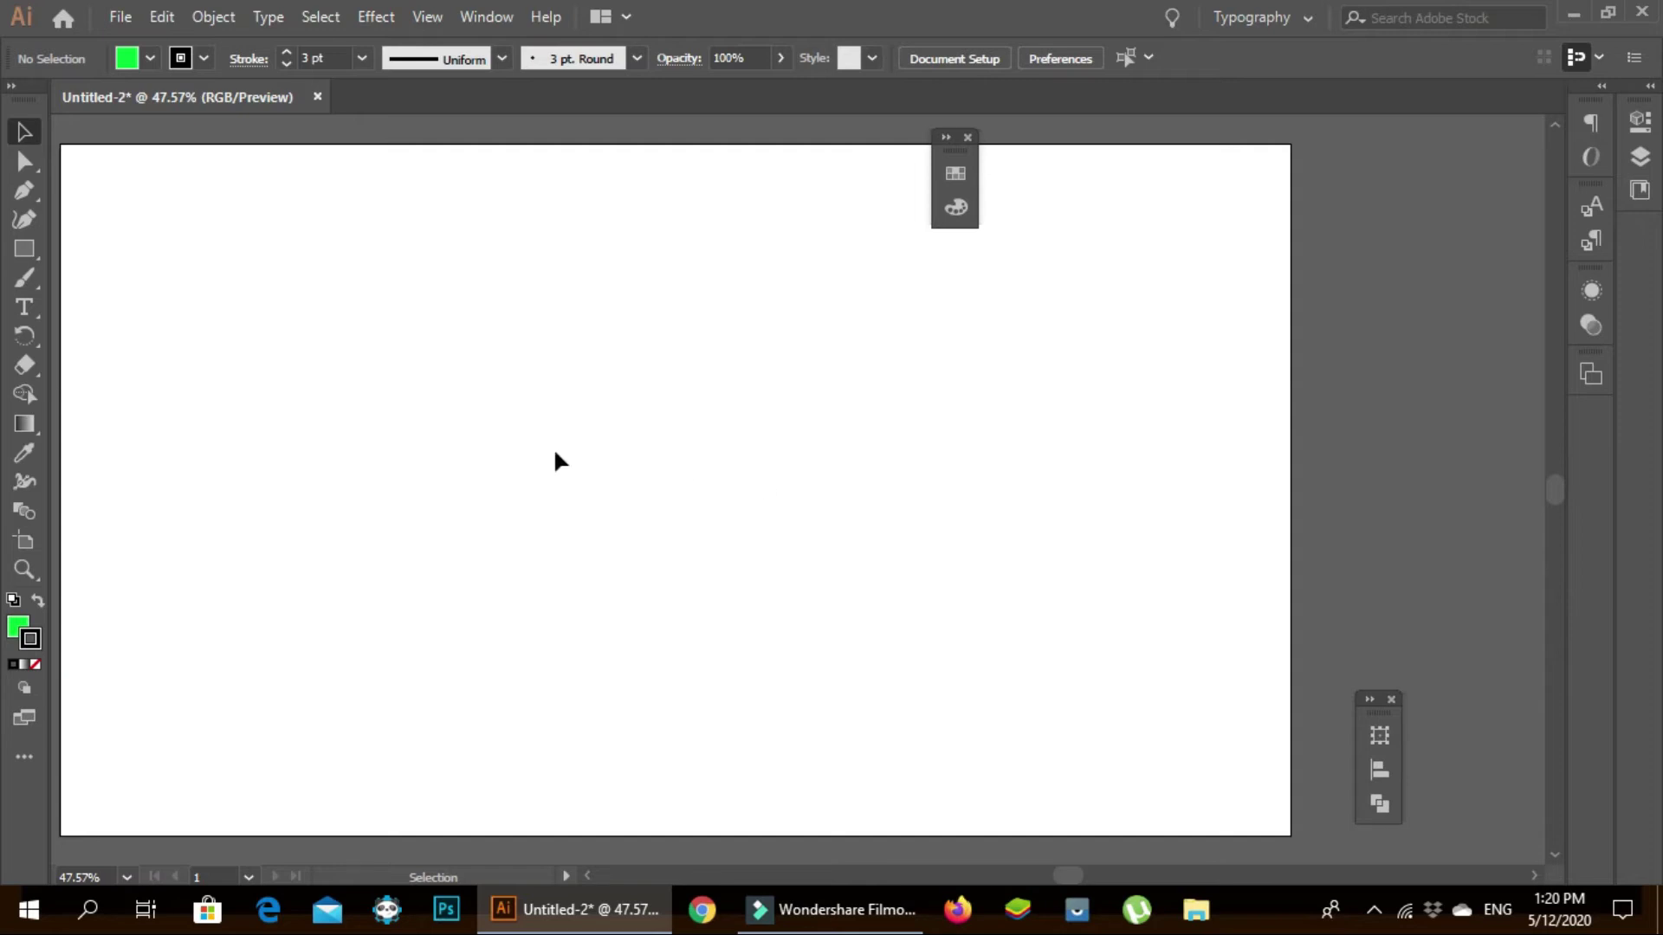
left_click_drag(1074, 875, 1070, 873)
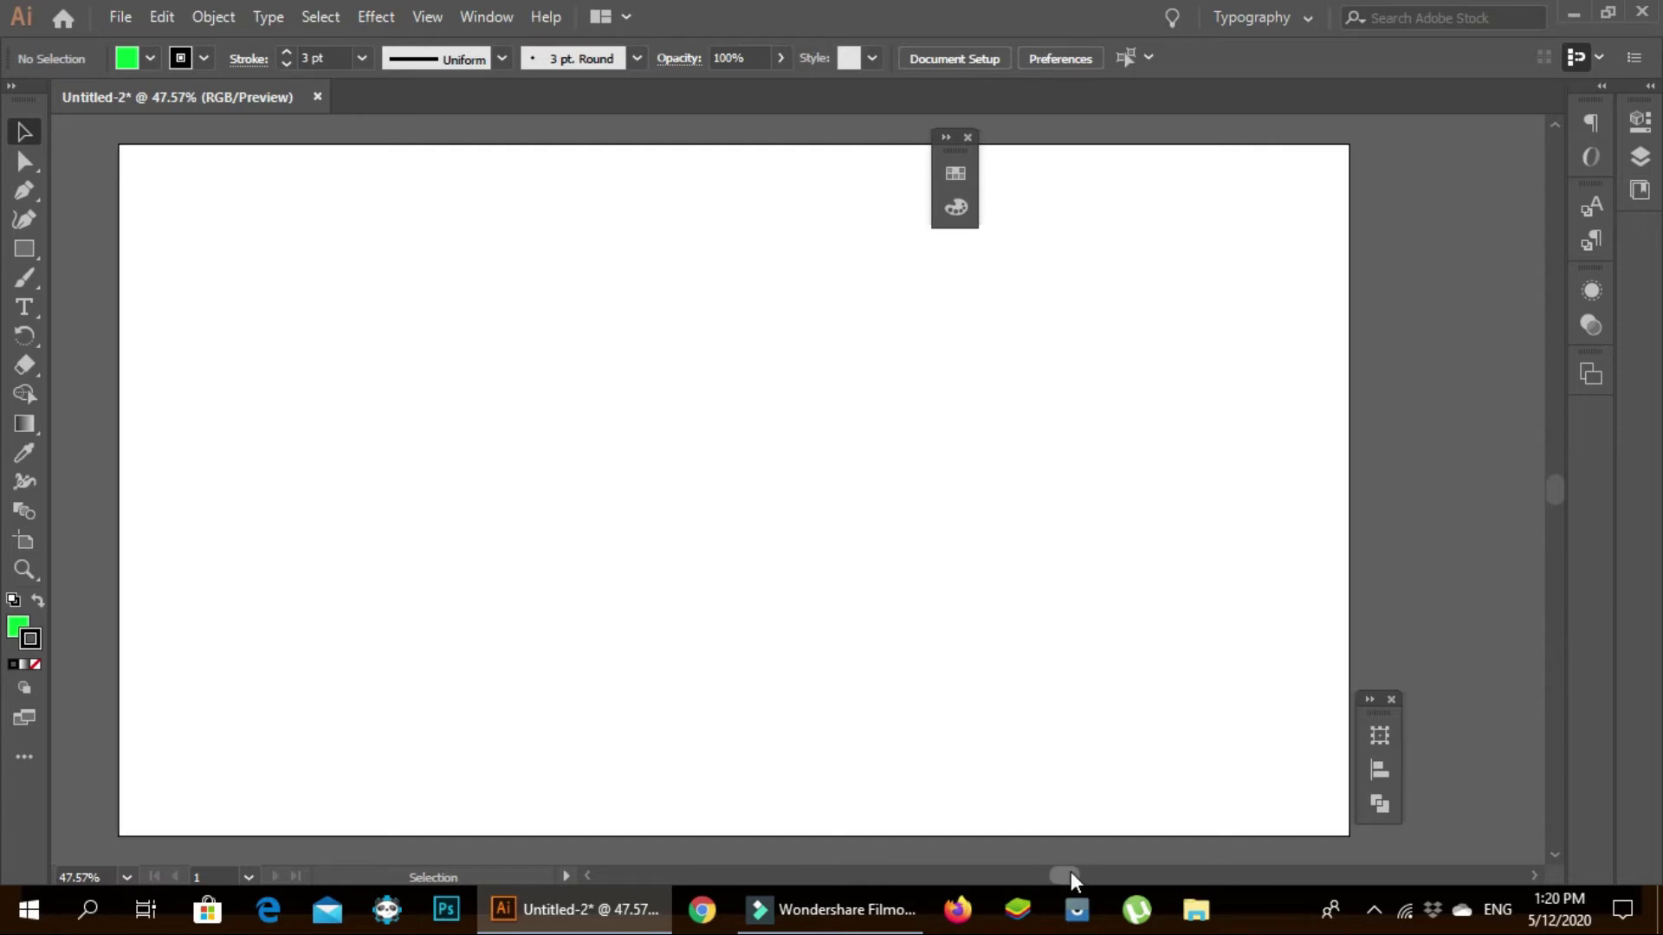
left_click(968, 138)
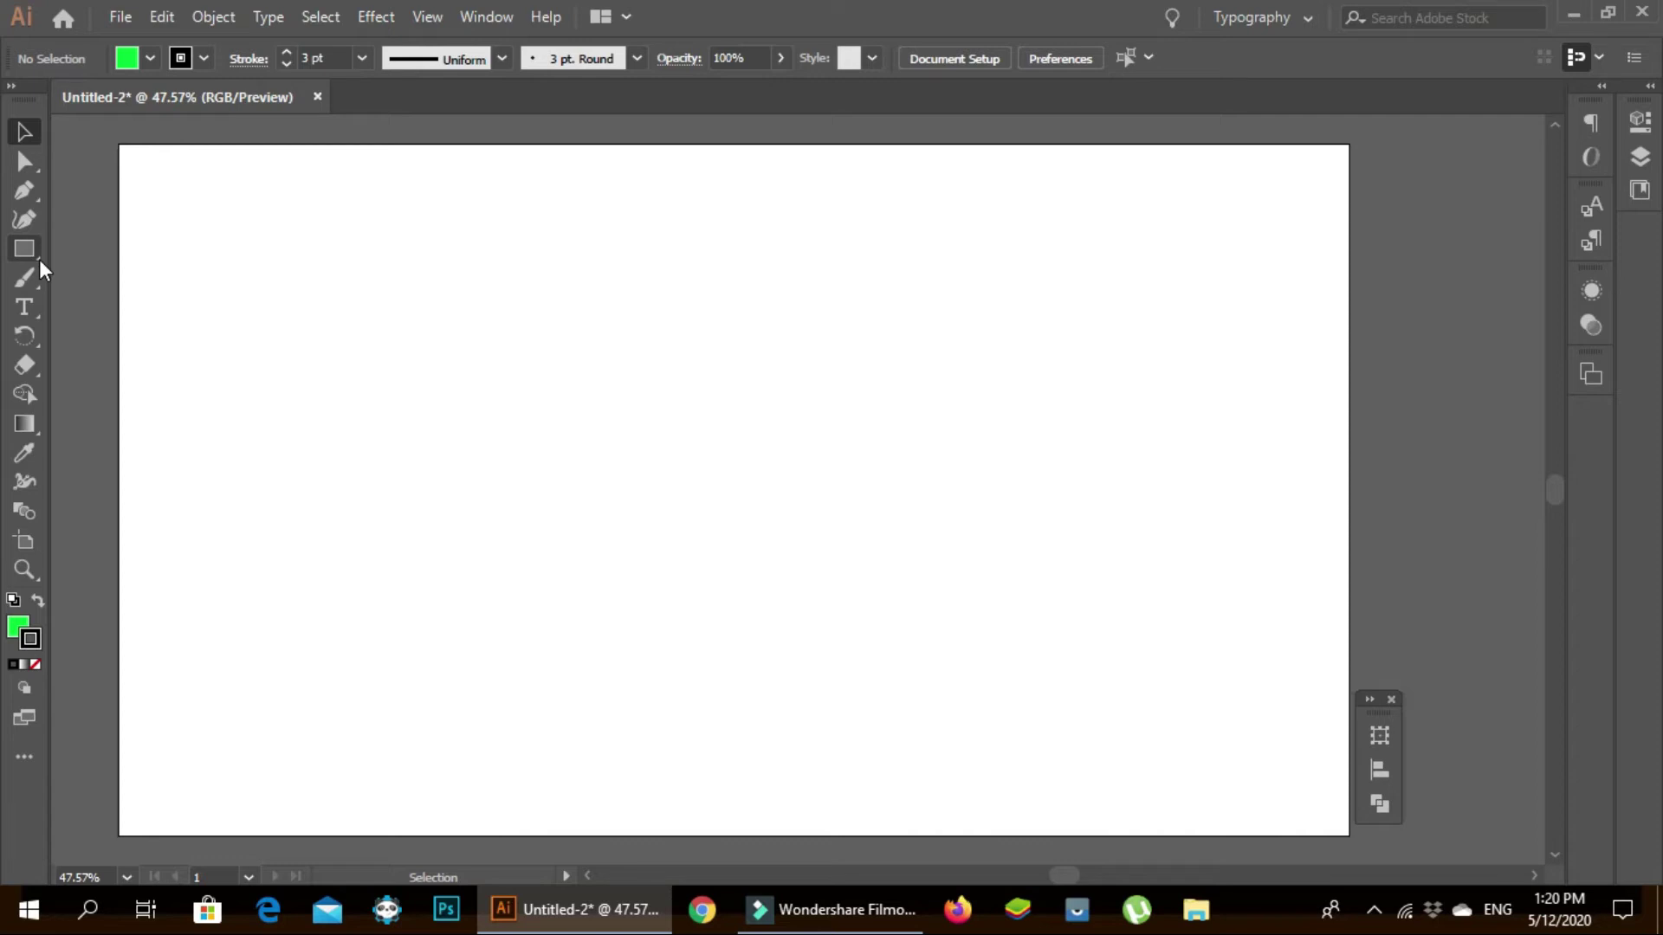
- Draw five trial green rectangles with the Rectangle tool, then select all and delete them
left_click(39, 258)
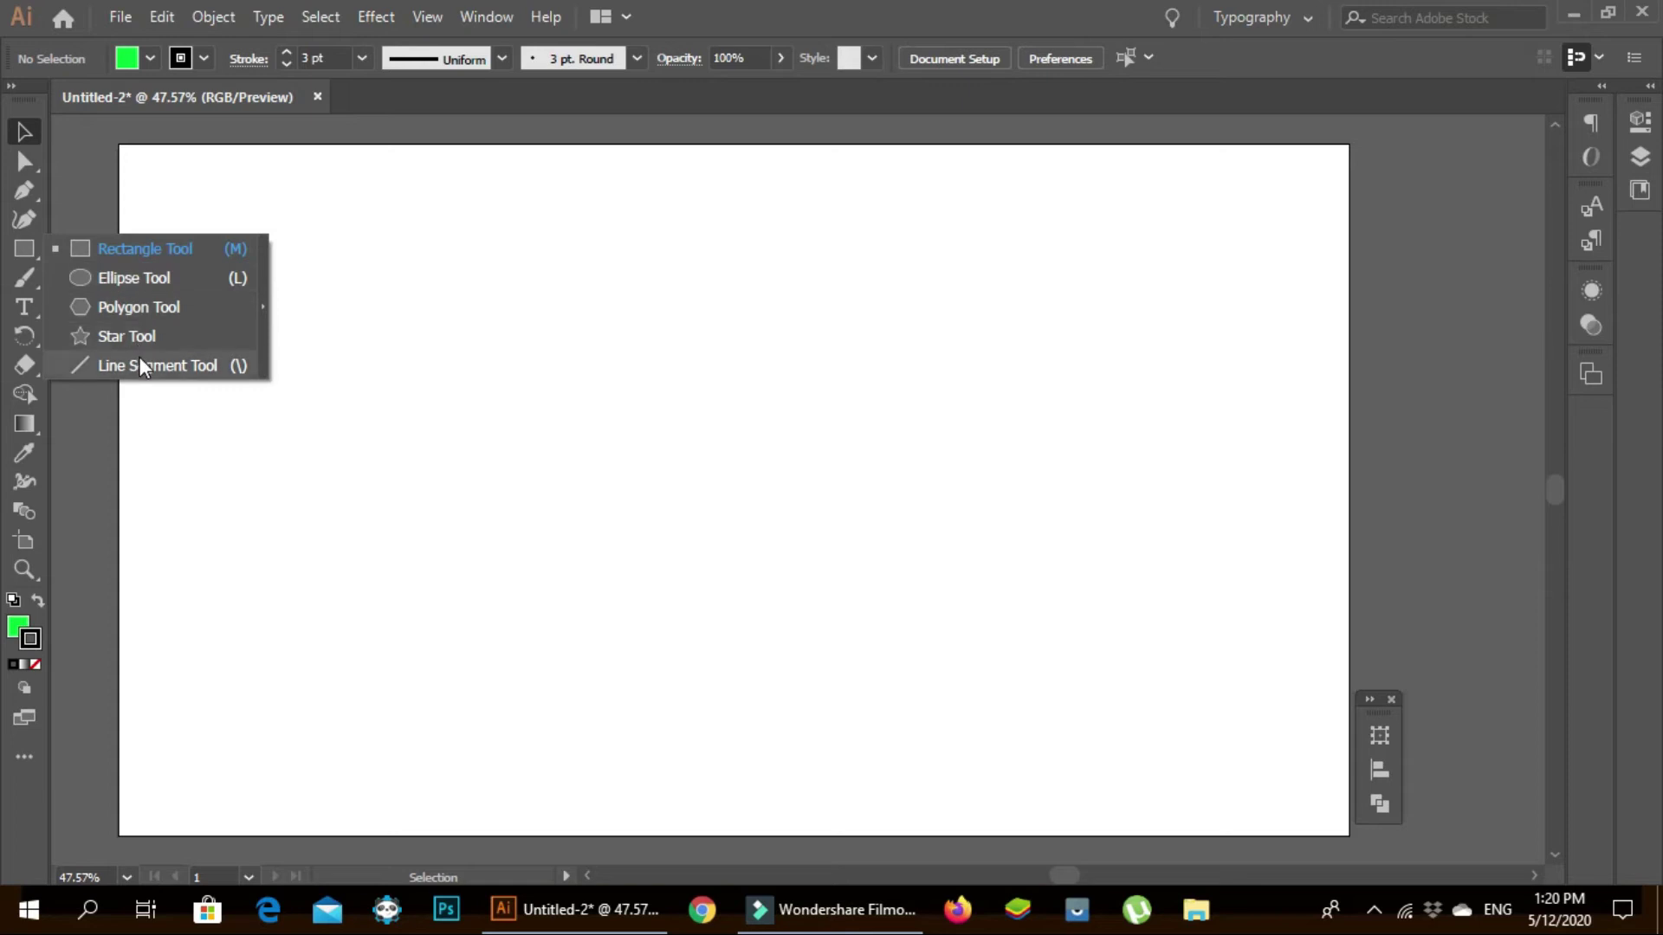
left_click(137, 255)
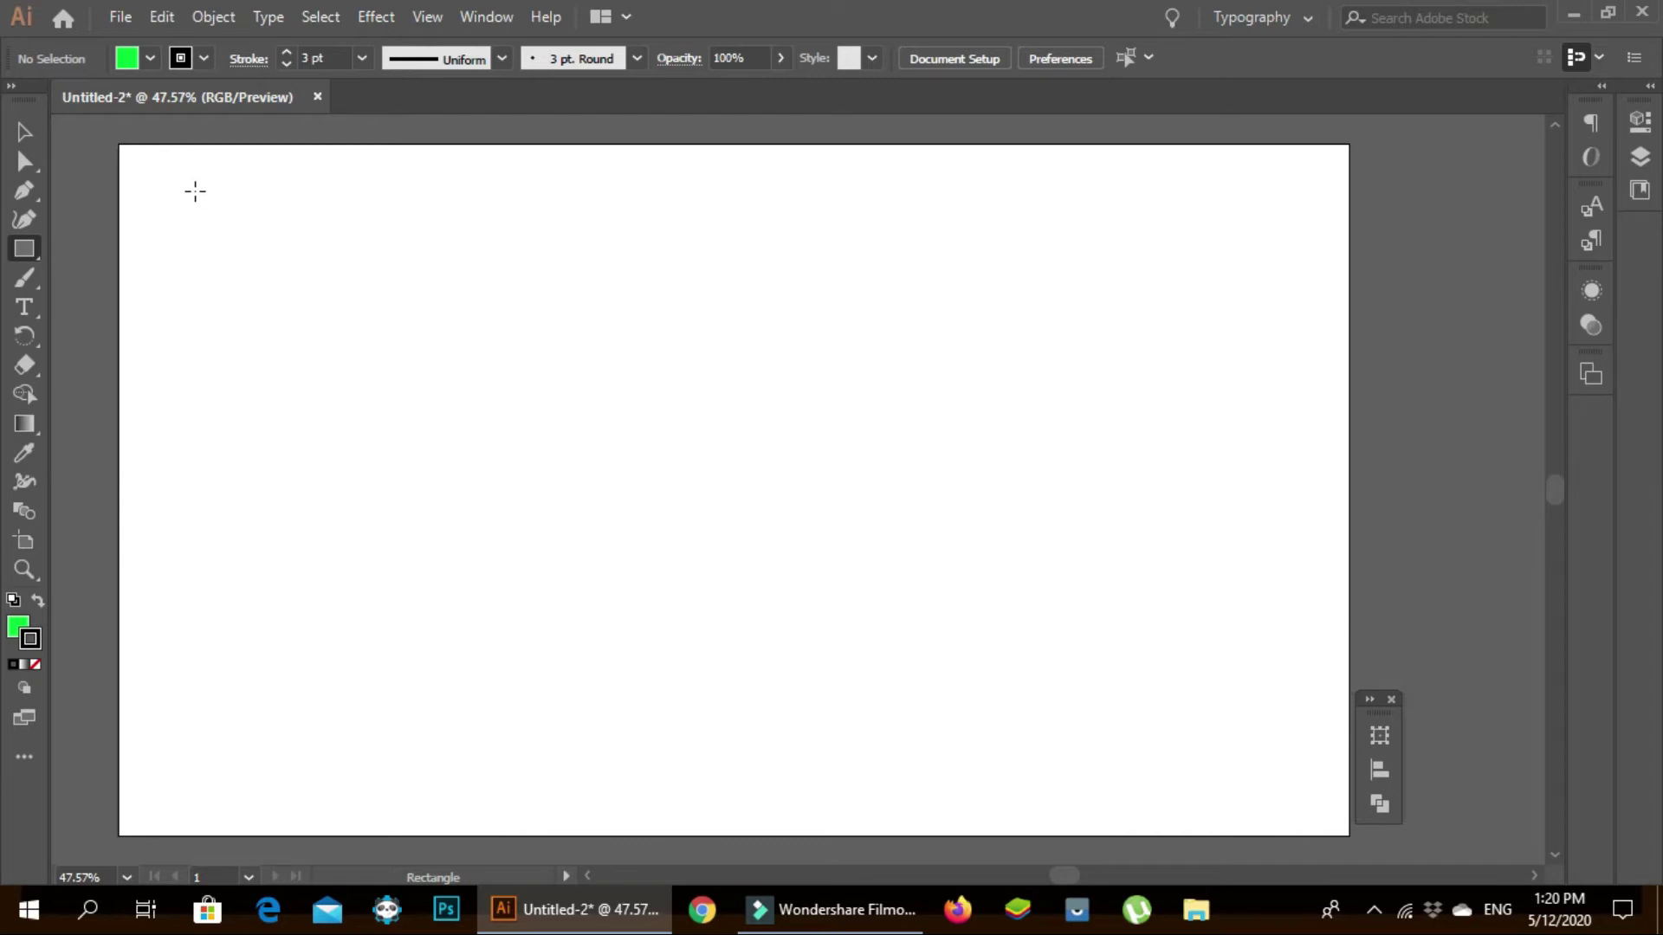
left_click_drag(194, 190, 477, 357)
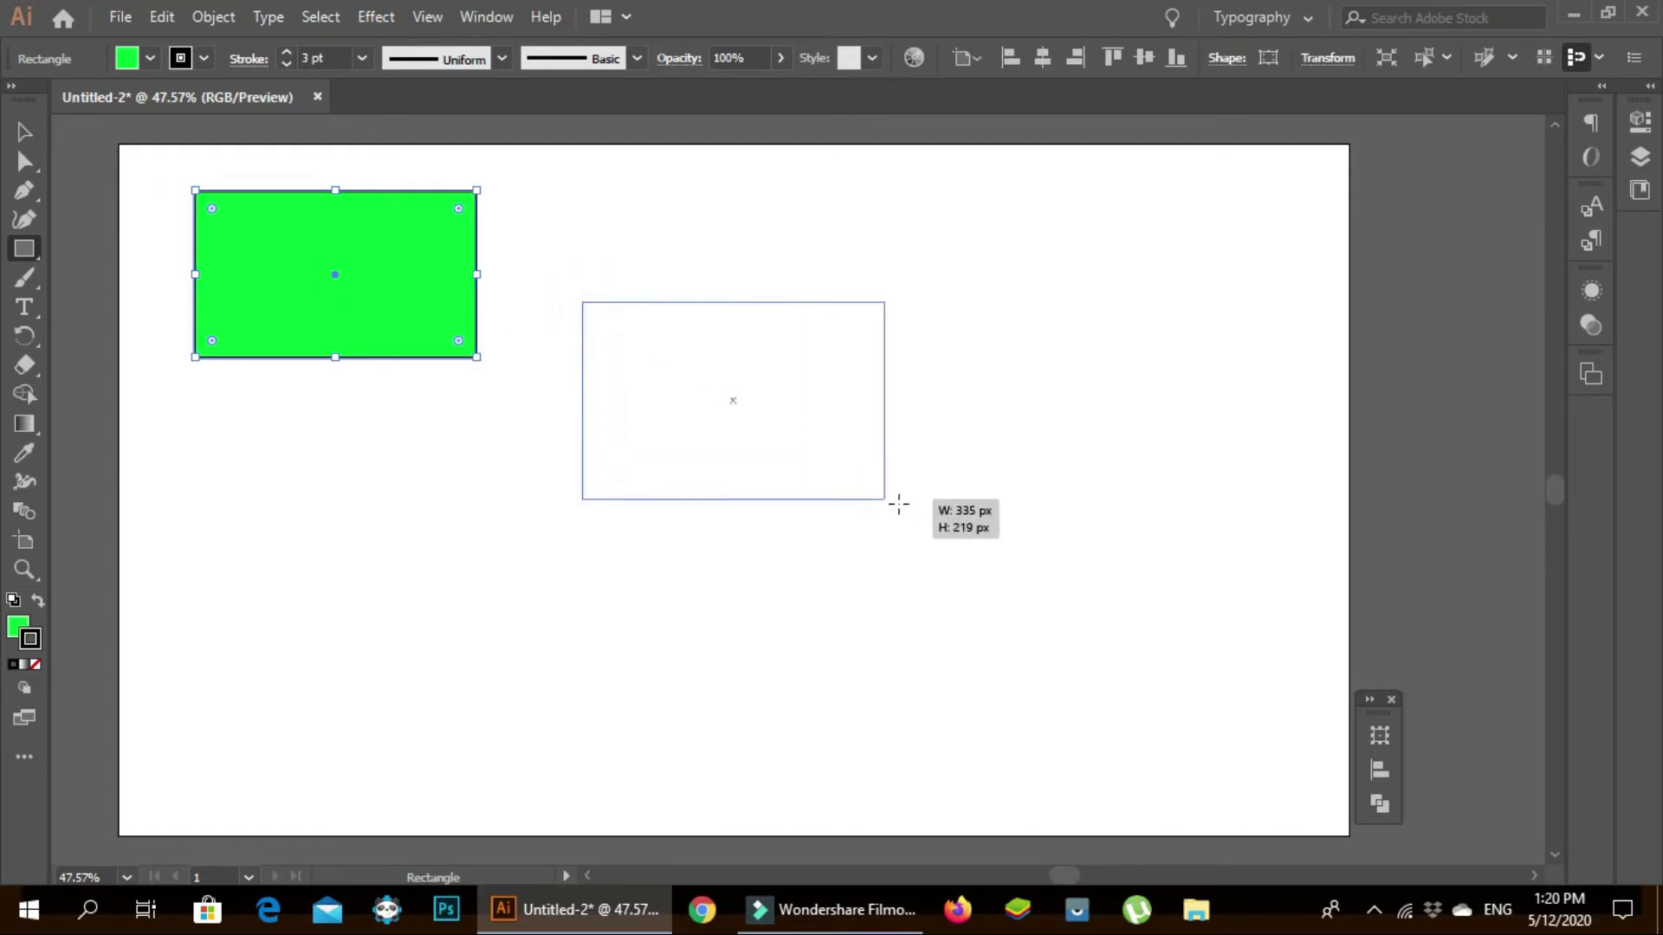
left_click_drag(582, 302, 941, 509)
left_click_drag(941, 224, 1287, 448)
left_click_drag(276, 461, 778, 676)
mouse_move(843, 464)
left_mouse_down()
mouse_move(1093, 656)
mouse_move(1197, 712)
left_mouse_up()
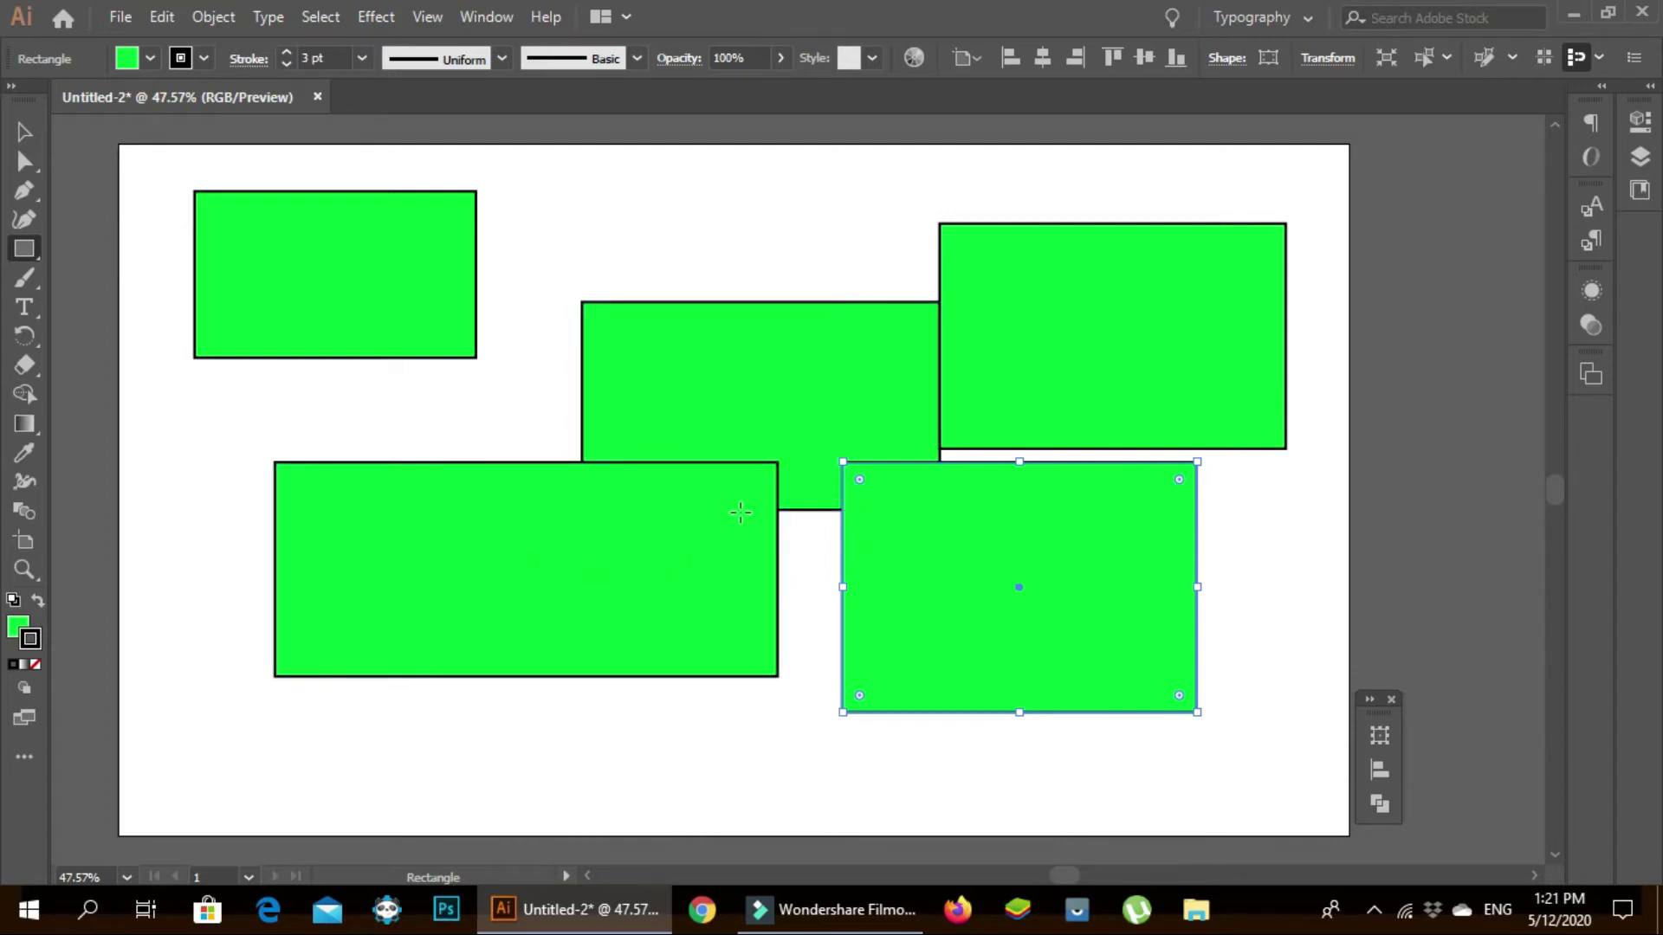
key("ctrl+a")
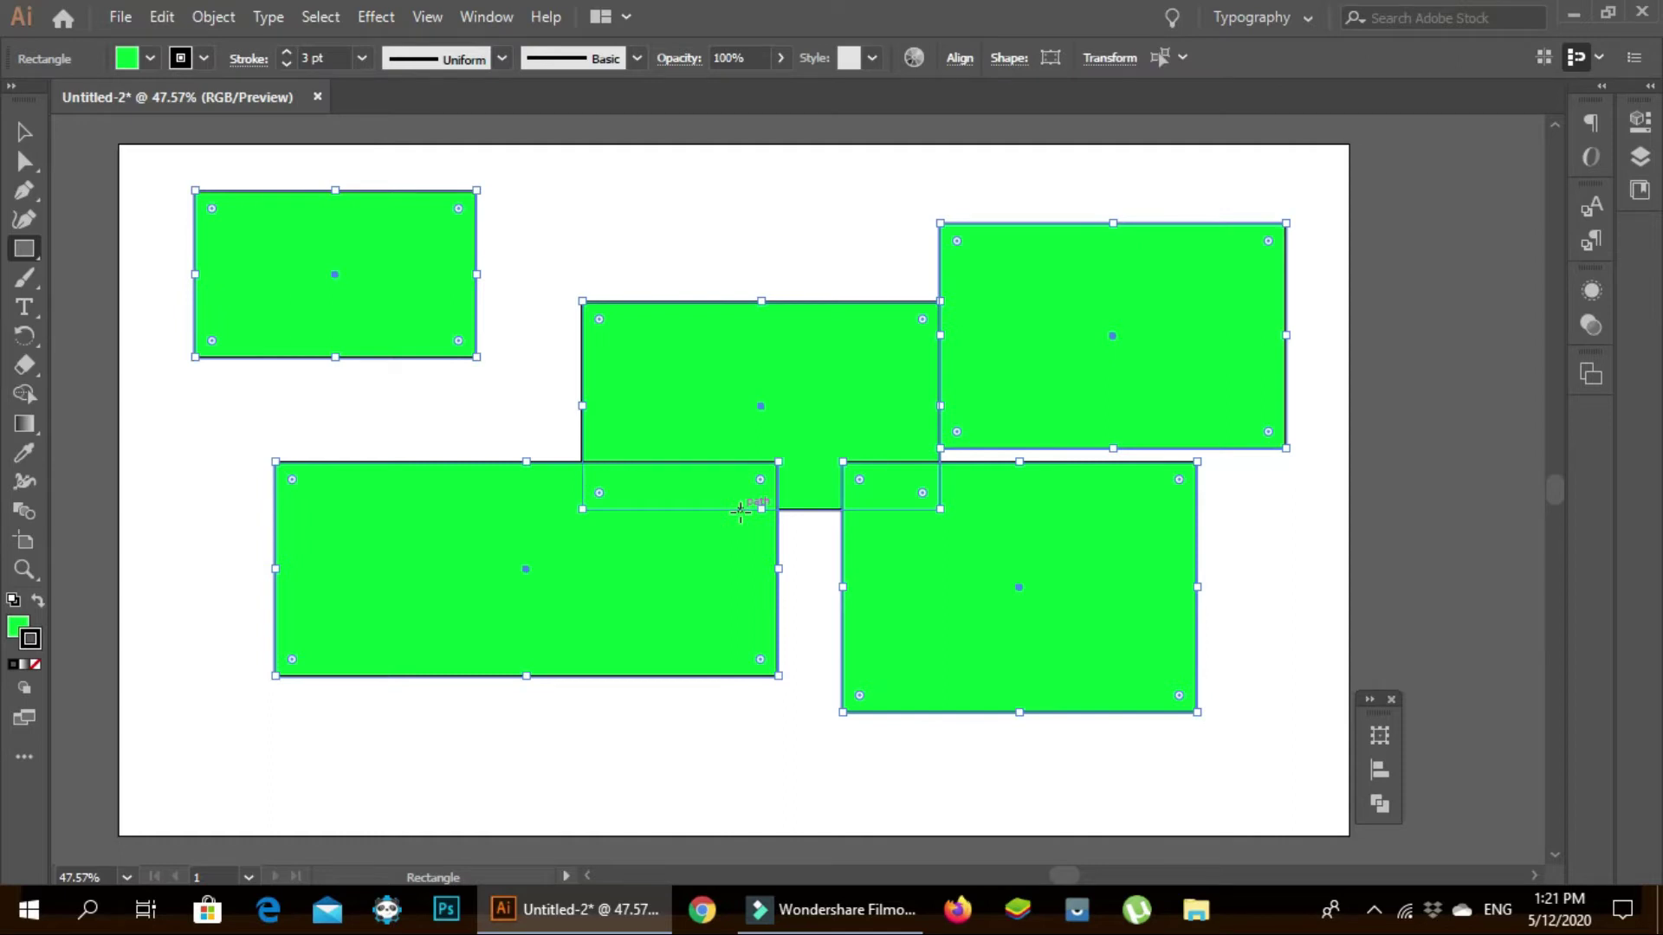
key("Delete")
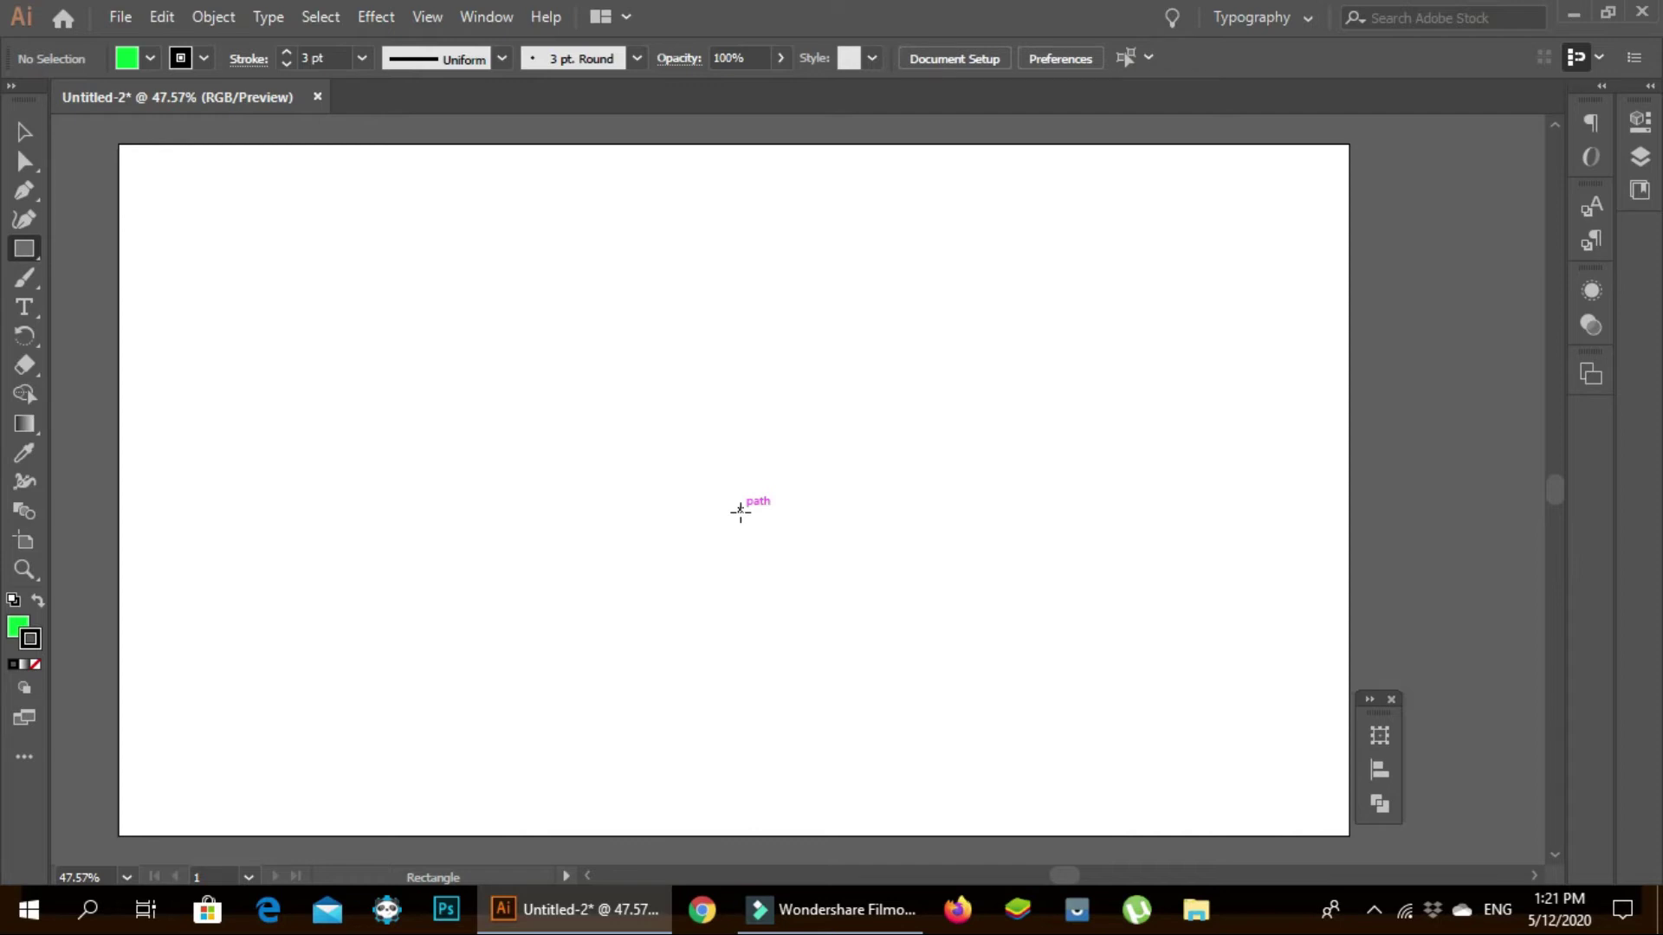
- Draw two green rectangles side by side across the top-left of the artboard
left_click(180, 177)
left_click_drag(179, 178, 481, 392)
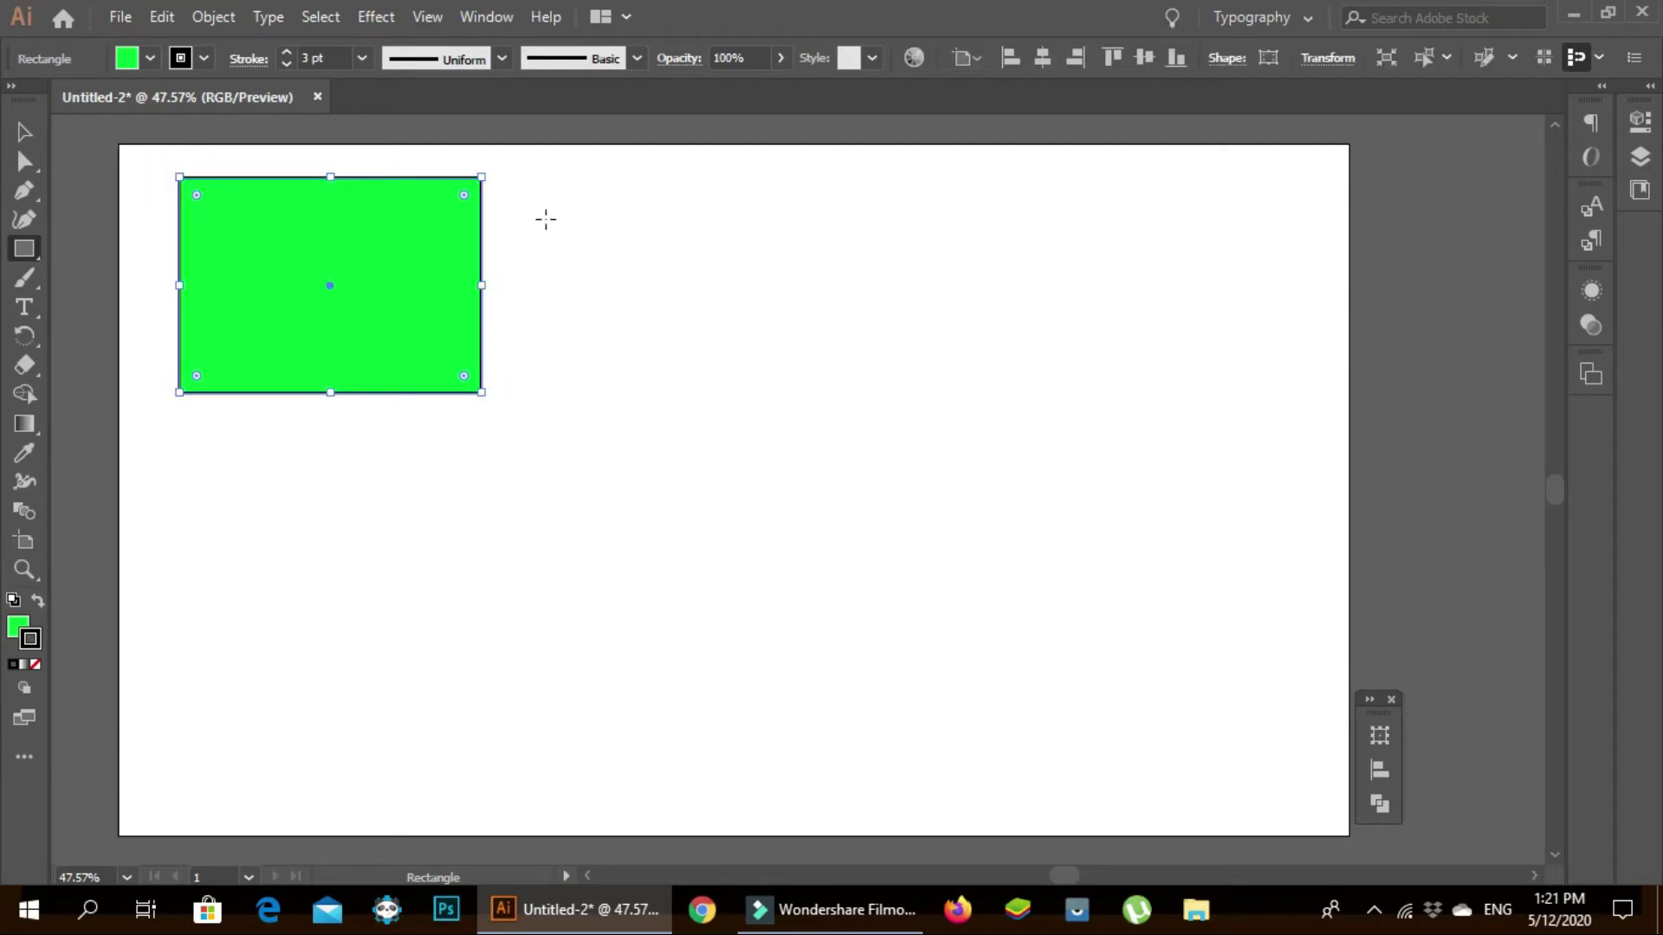
left_click_drag(554, 205, 841, 402)
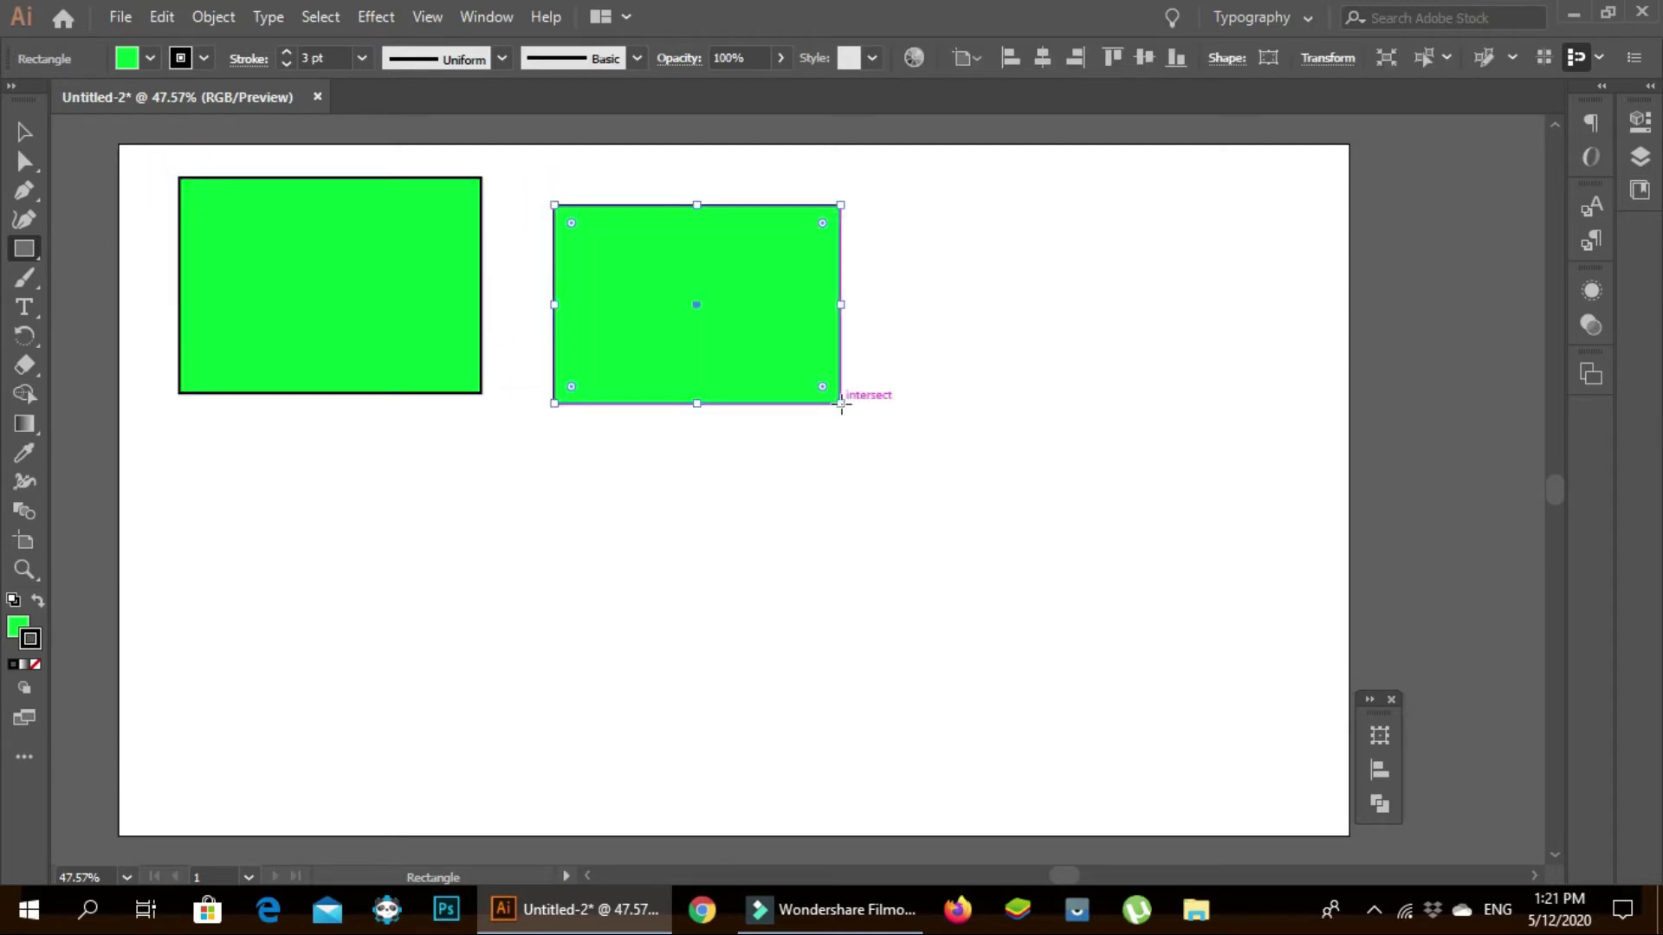
- Create a third rectangle at upper right sized exactly 300 x 200 px
left_click(1059, 244)
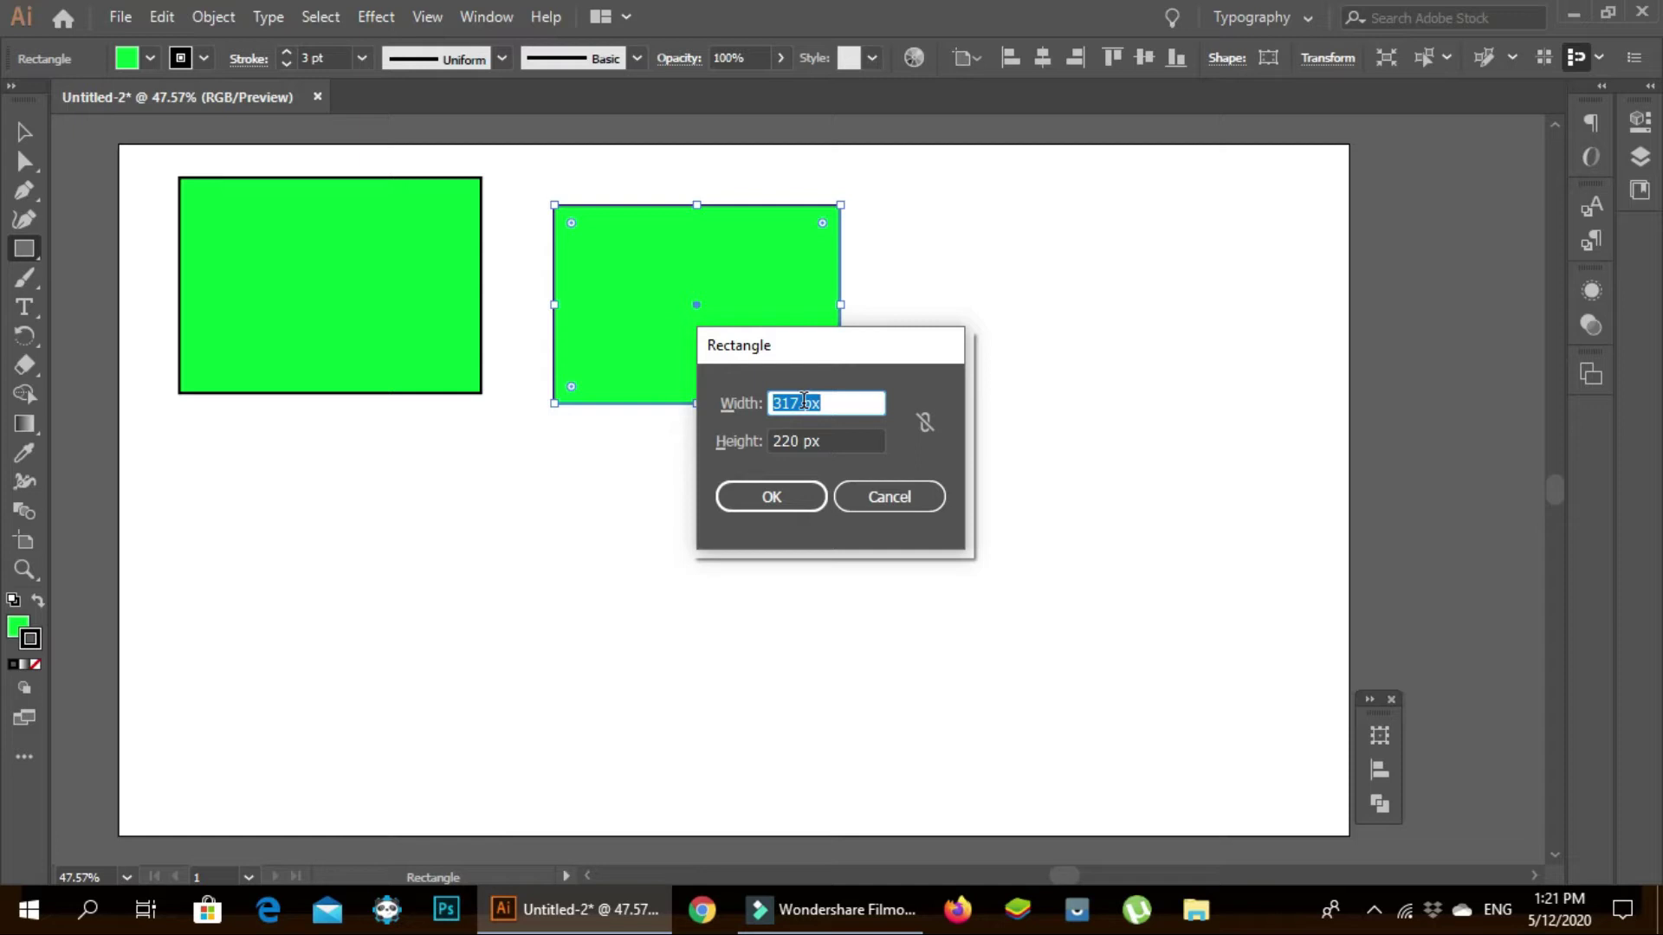
left_click_drag(804, 401, 775, 403)
type("300")
left_click(784, 442)
left_click(784, 443)
left_click(783, 493)
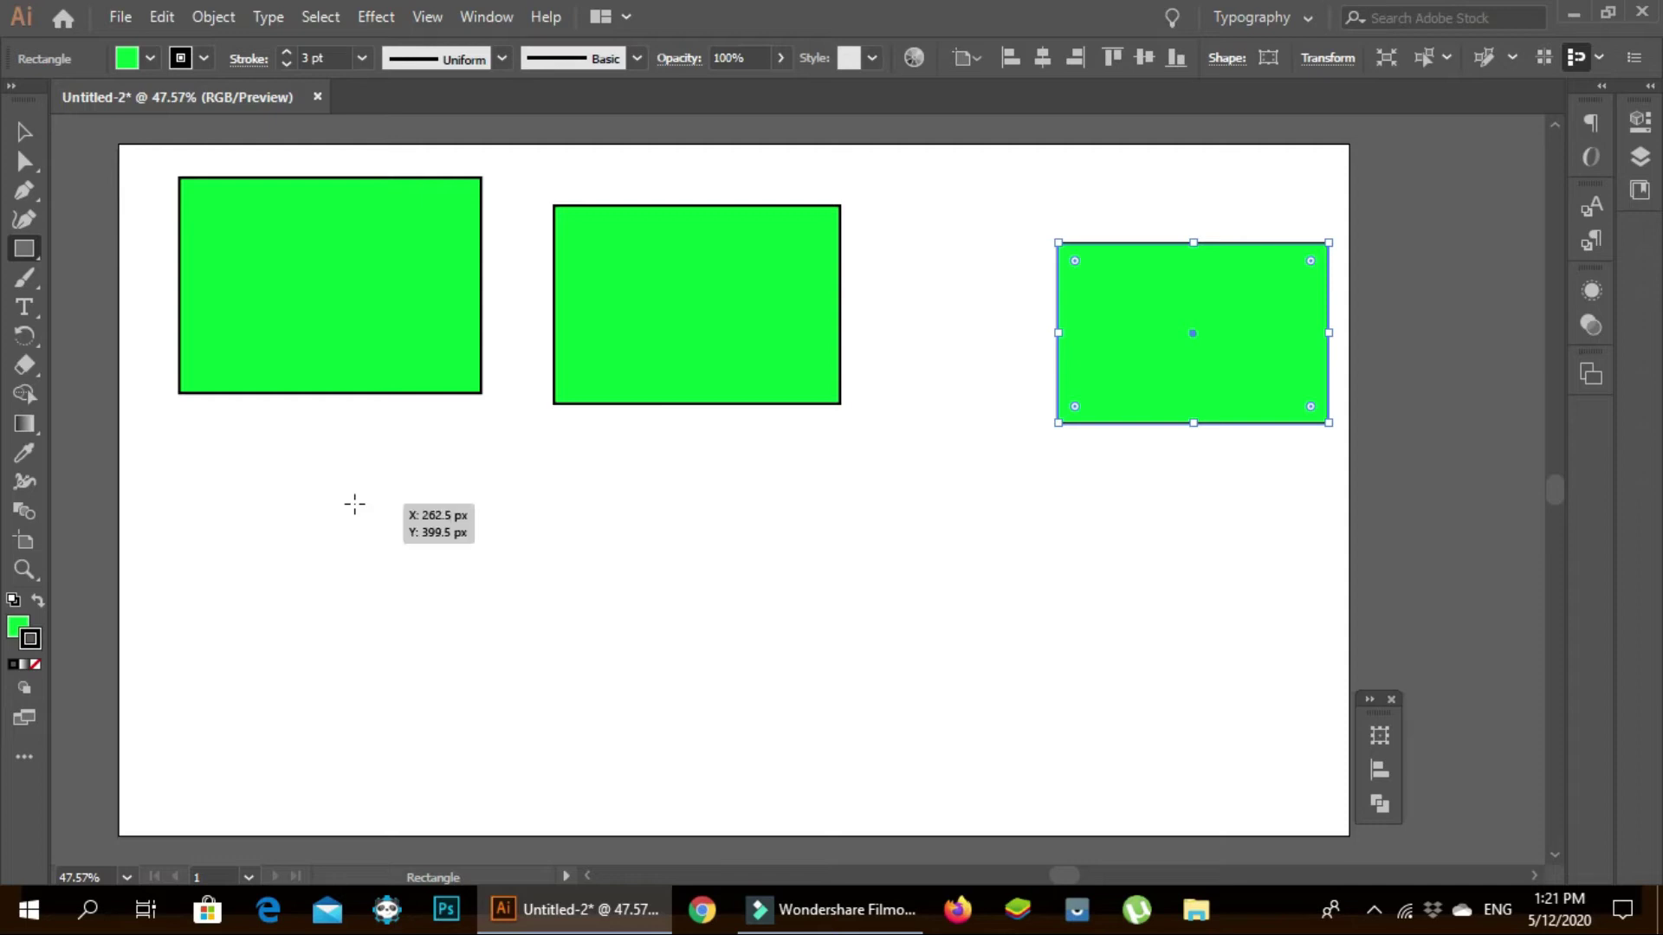
- Draw a large ~289 px green square and a smaller ~189 px square below the rectangles
mouse_move(355, 504)
left_mouse_down()
mouse_move(481, 594)
mouse_move(615, 654)
left_mouse_up()
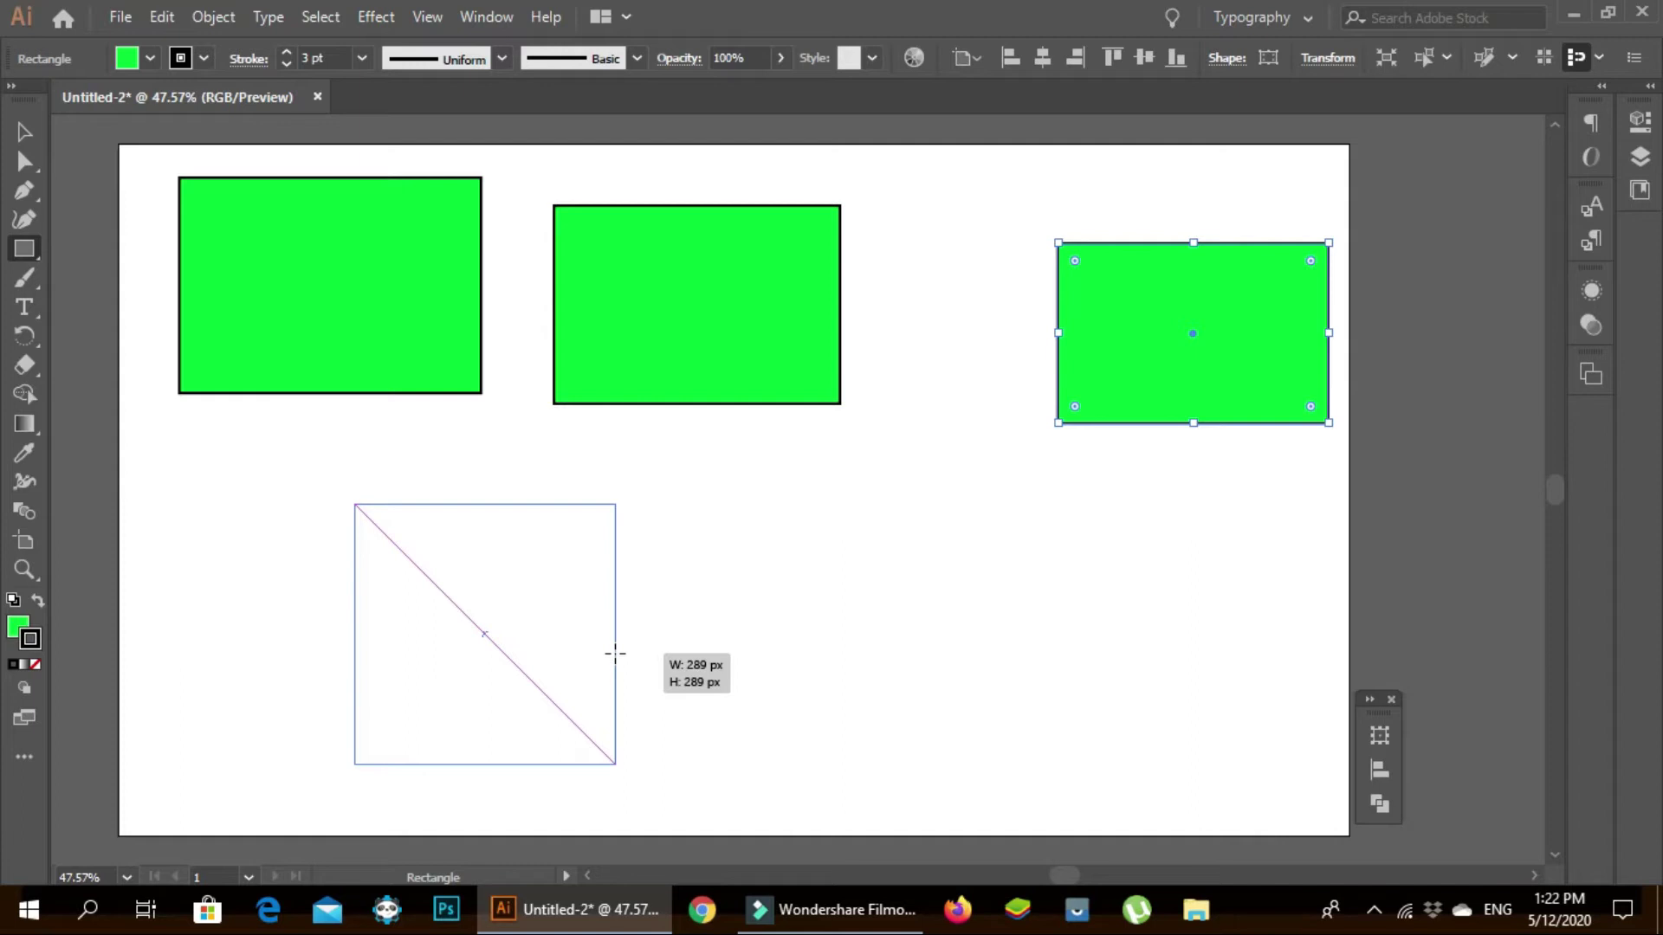
left_click_drag(615, 654, 616, 654)
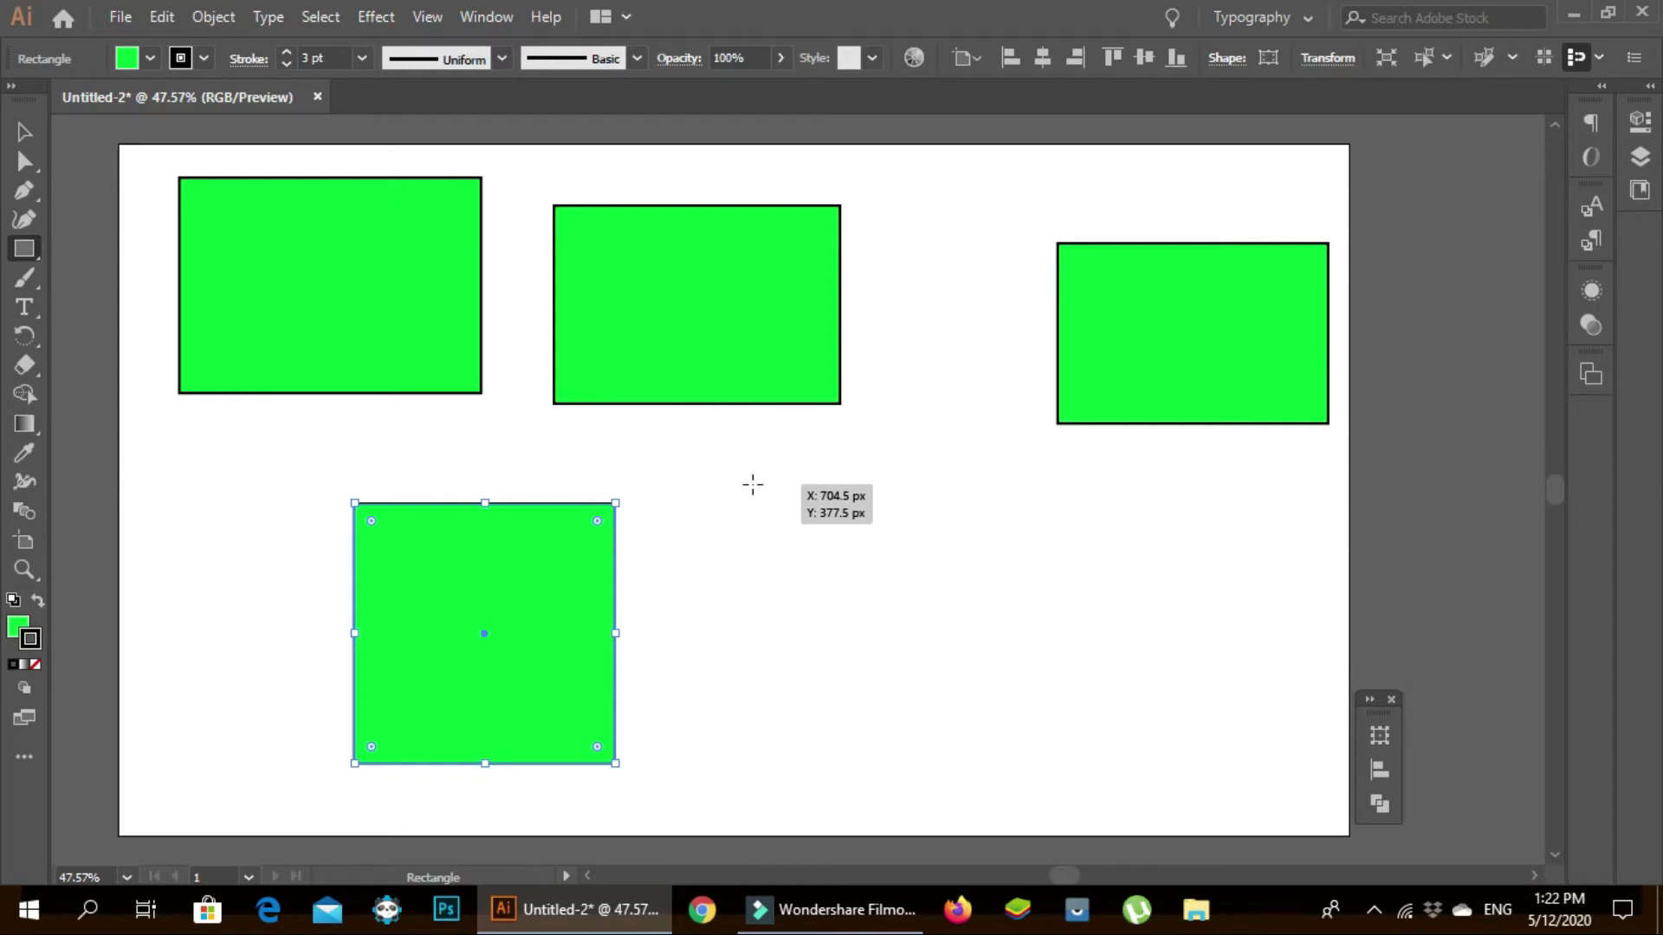
left_click(752, 485)
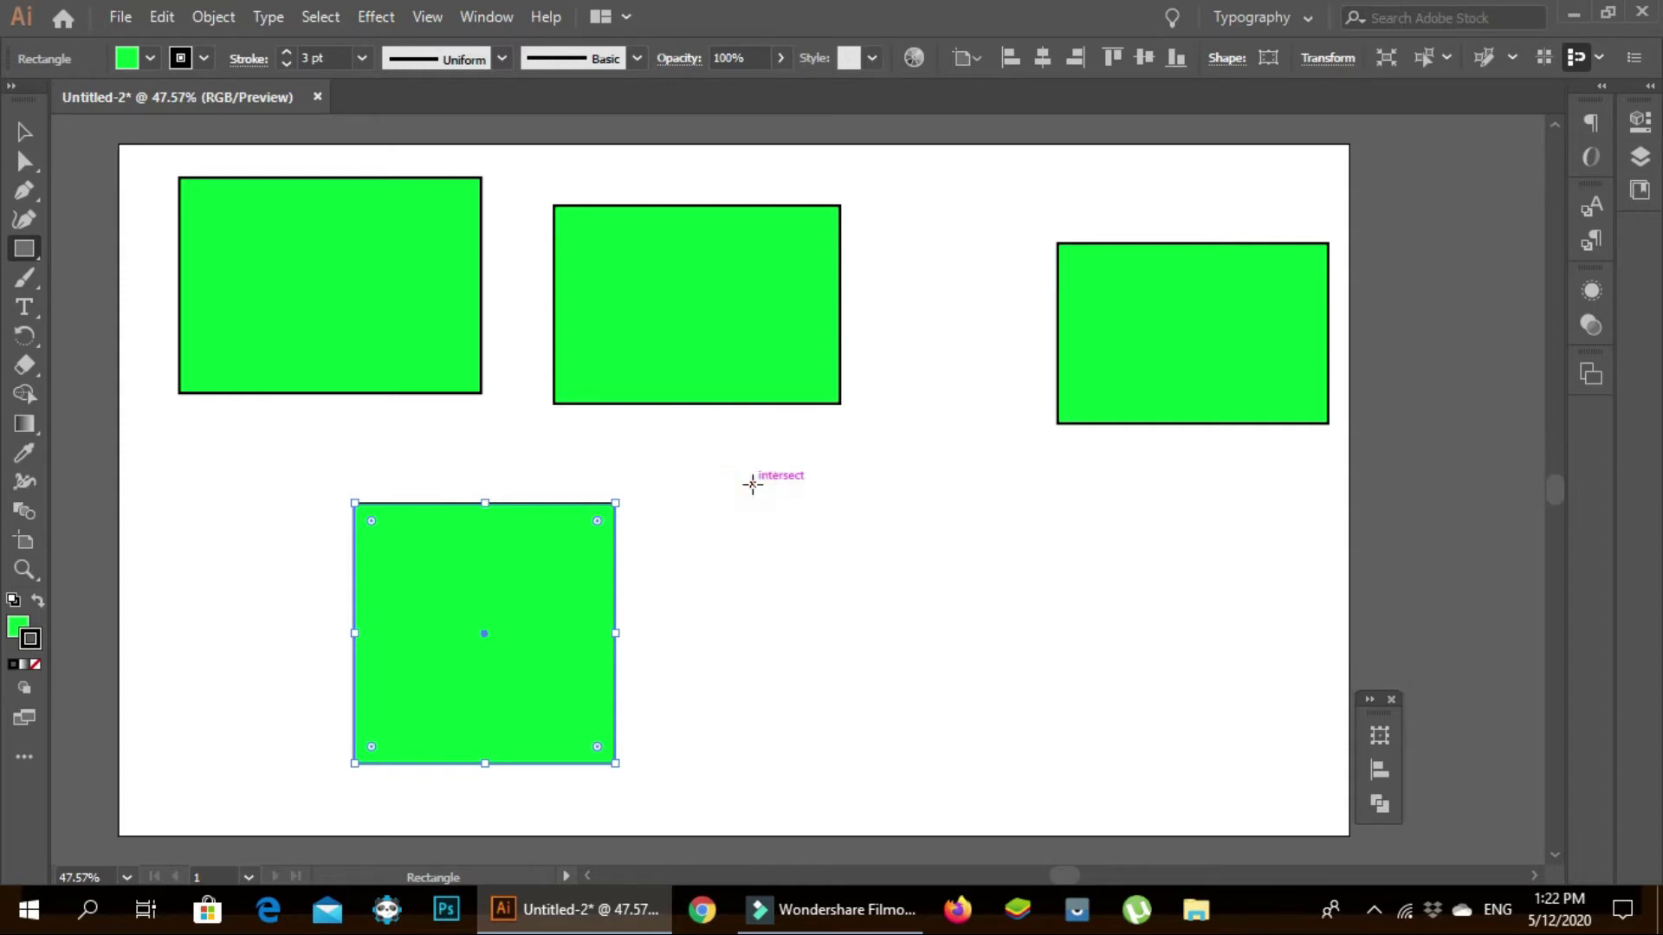
mouse_move(753, 485)
left_mouse_down()
mouse_move(892, 560)
mouse_move(1149, 605)
mouse_move(923, 503)
left_mouse_up()
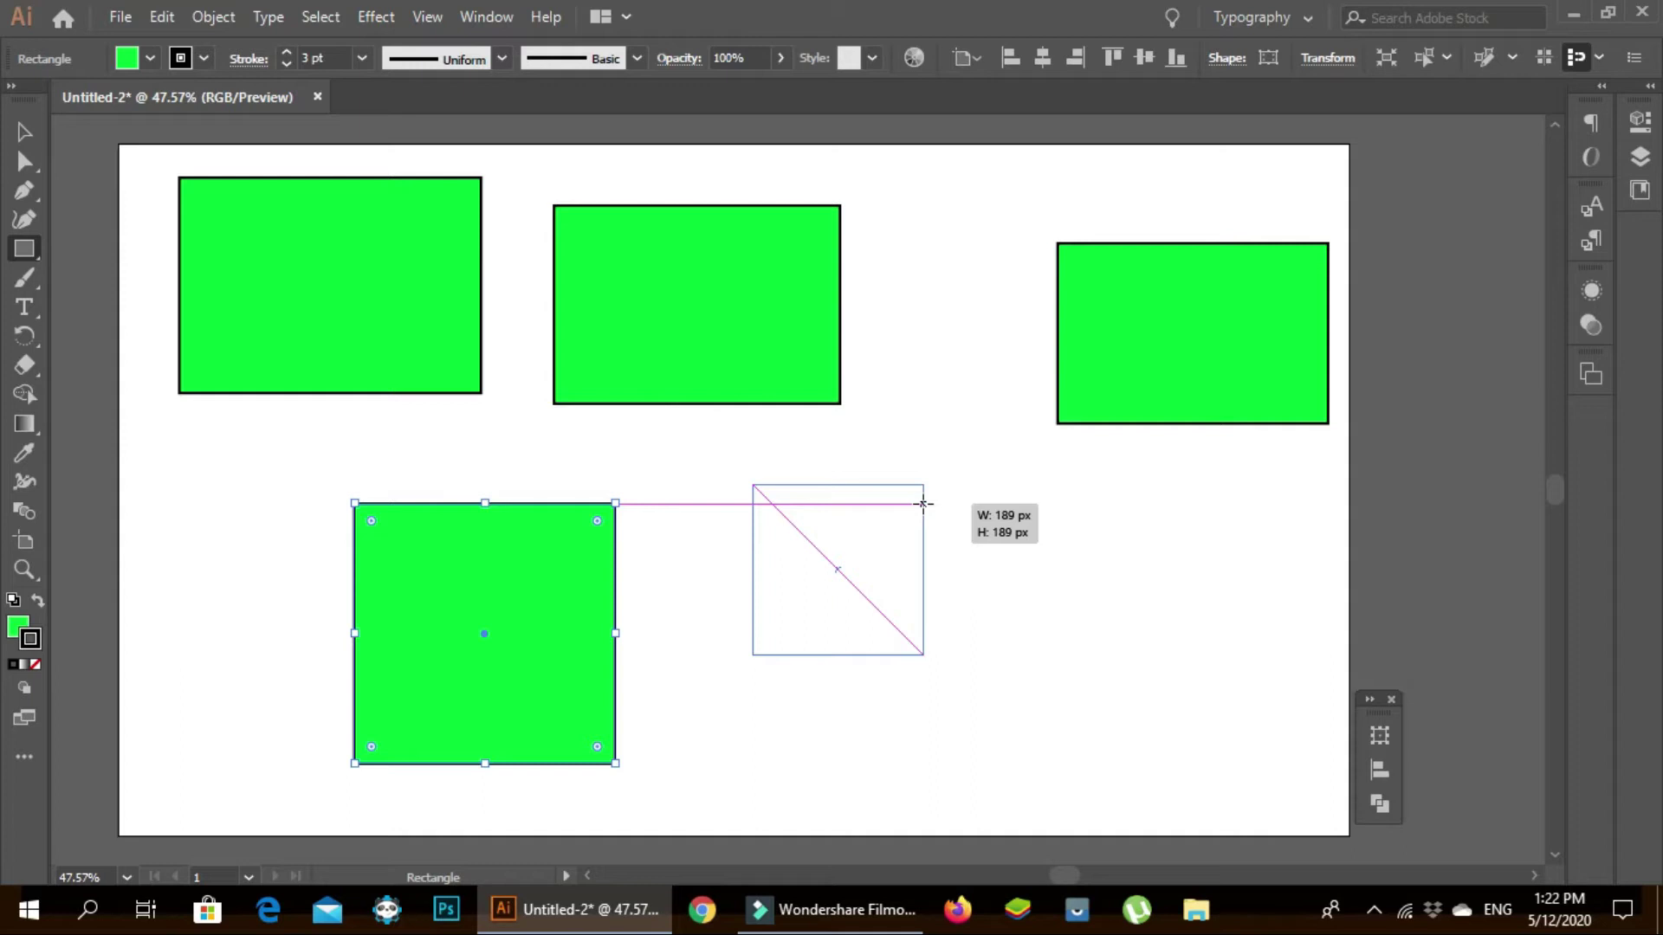
left_click_drag(923, 504, 923, 503)
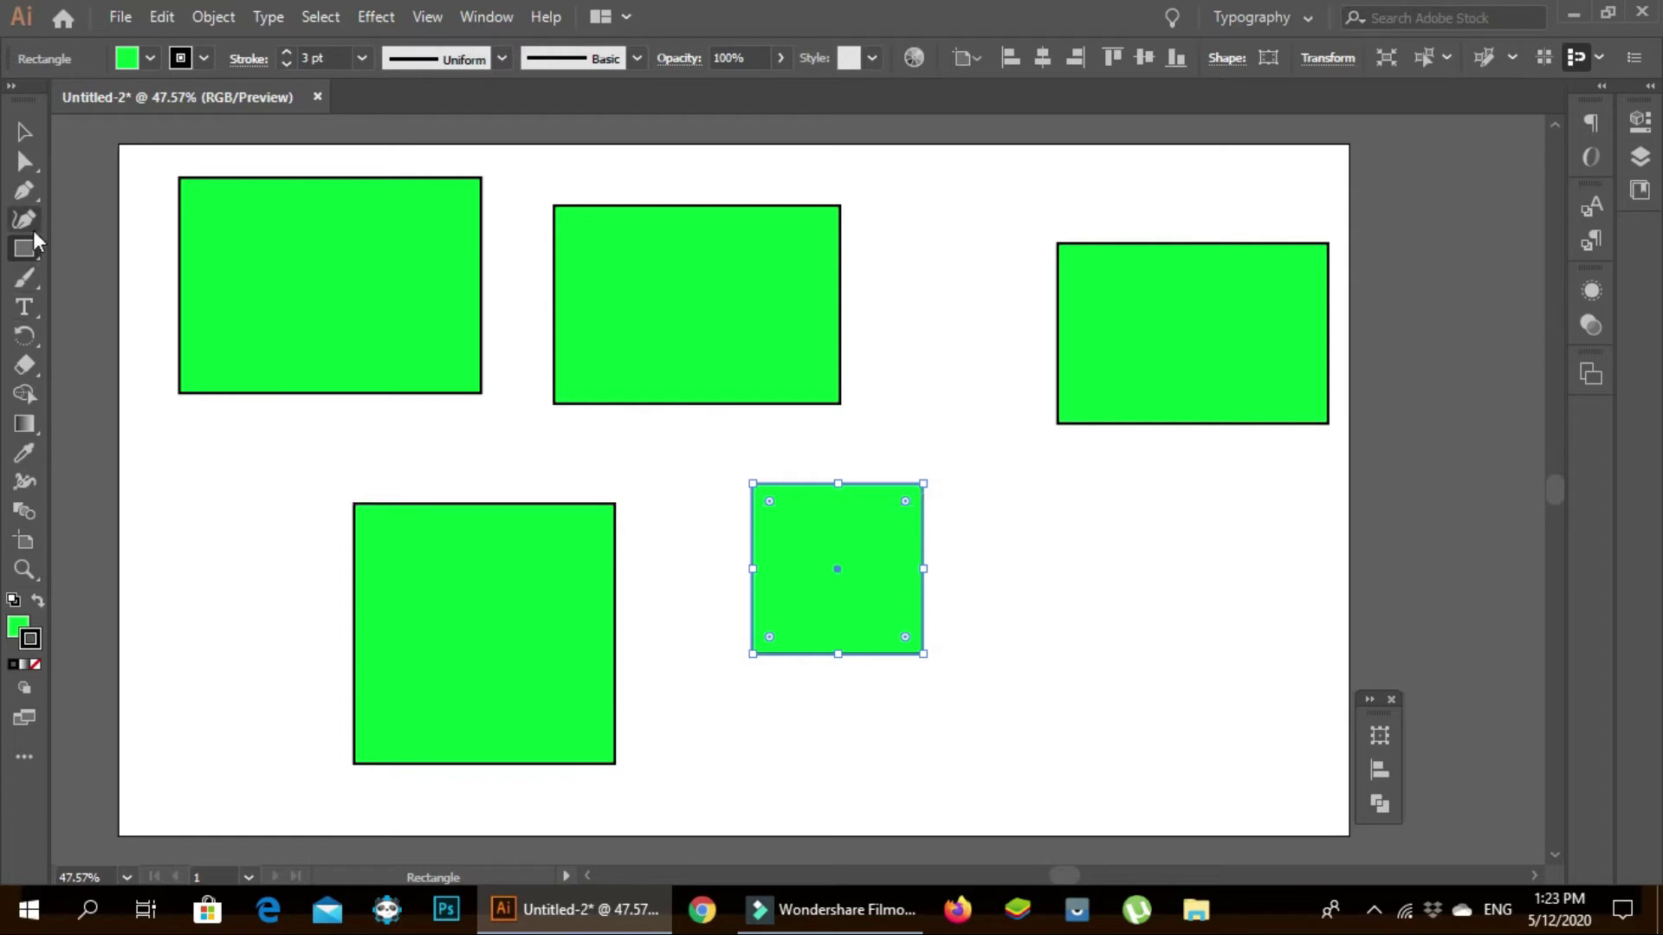
left_click(39, 258)
left_click(38, 258)
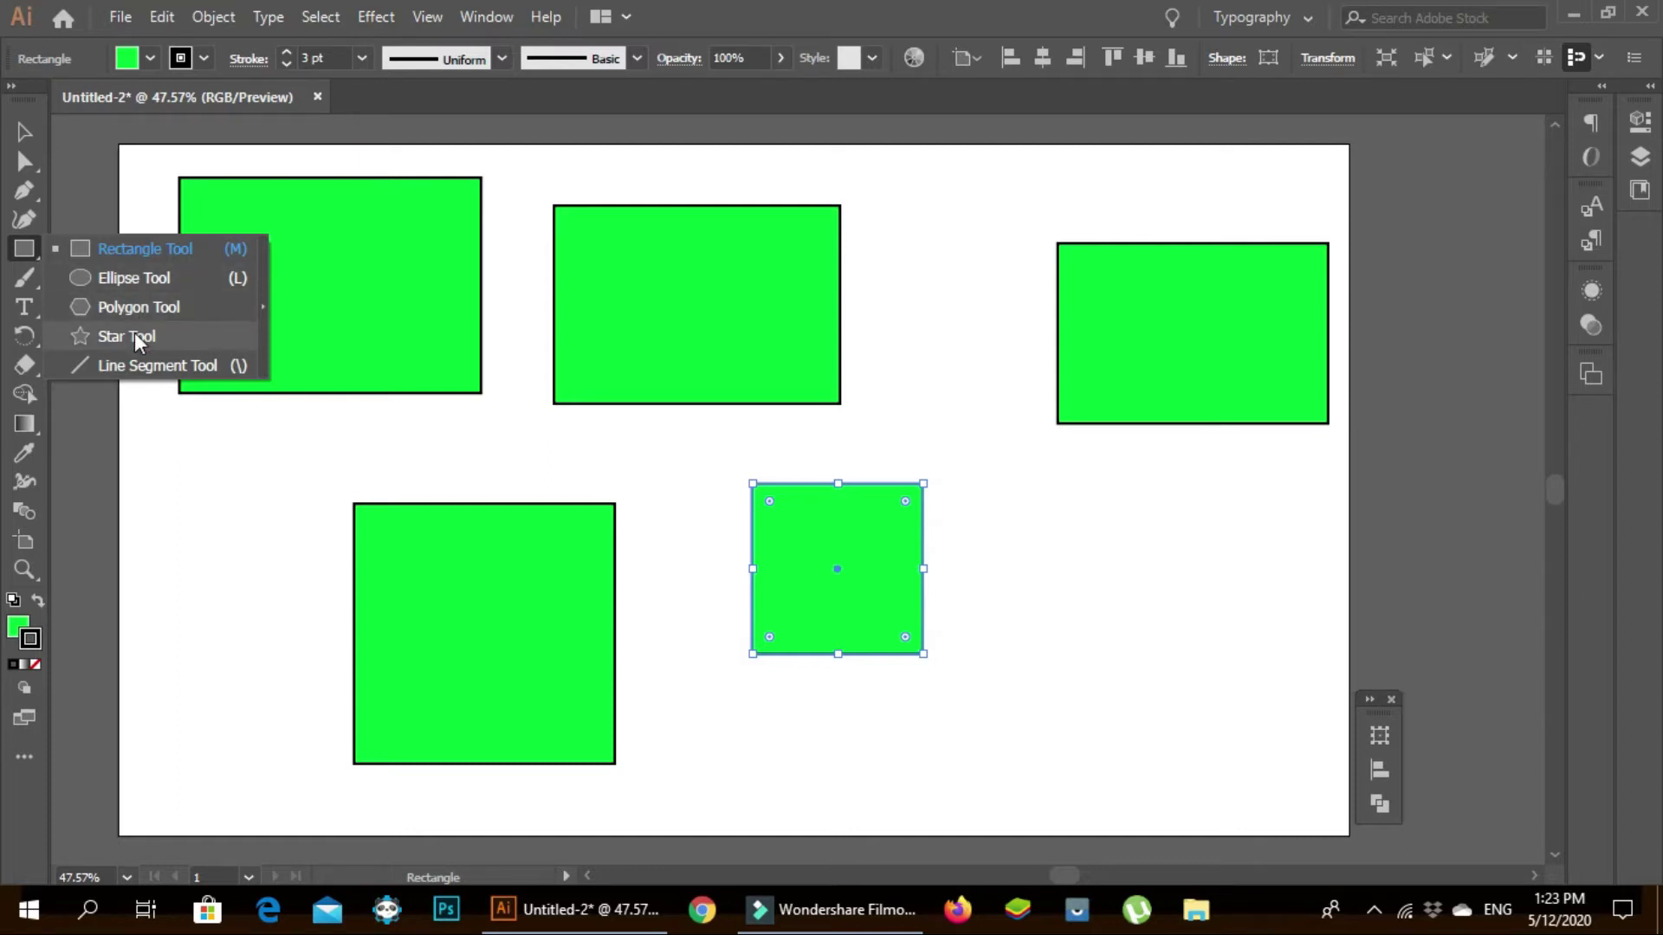
- Add a green hexagon and a triangle with the Polygon tool, then select all and delete everything
left_click(136, 304)
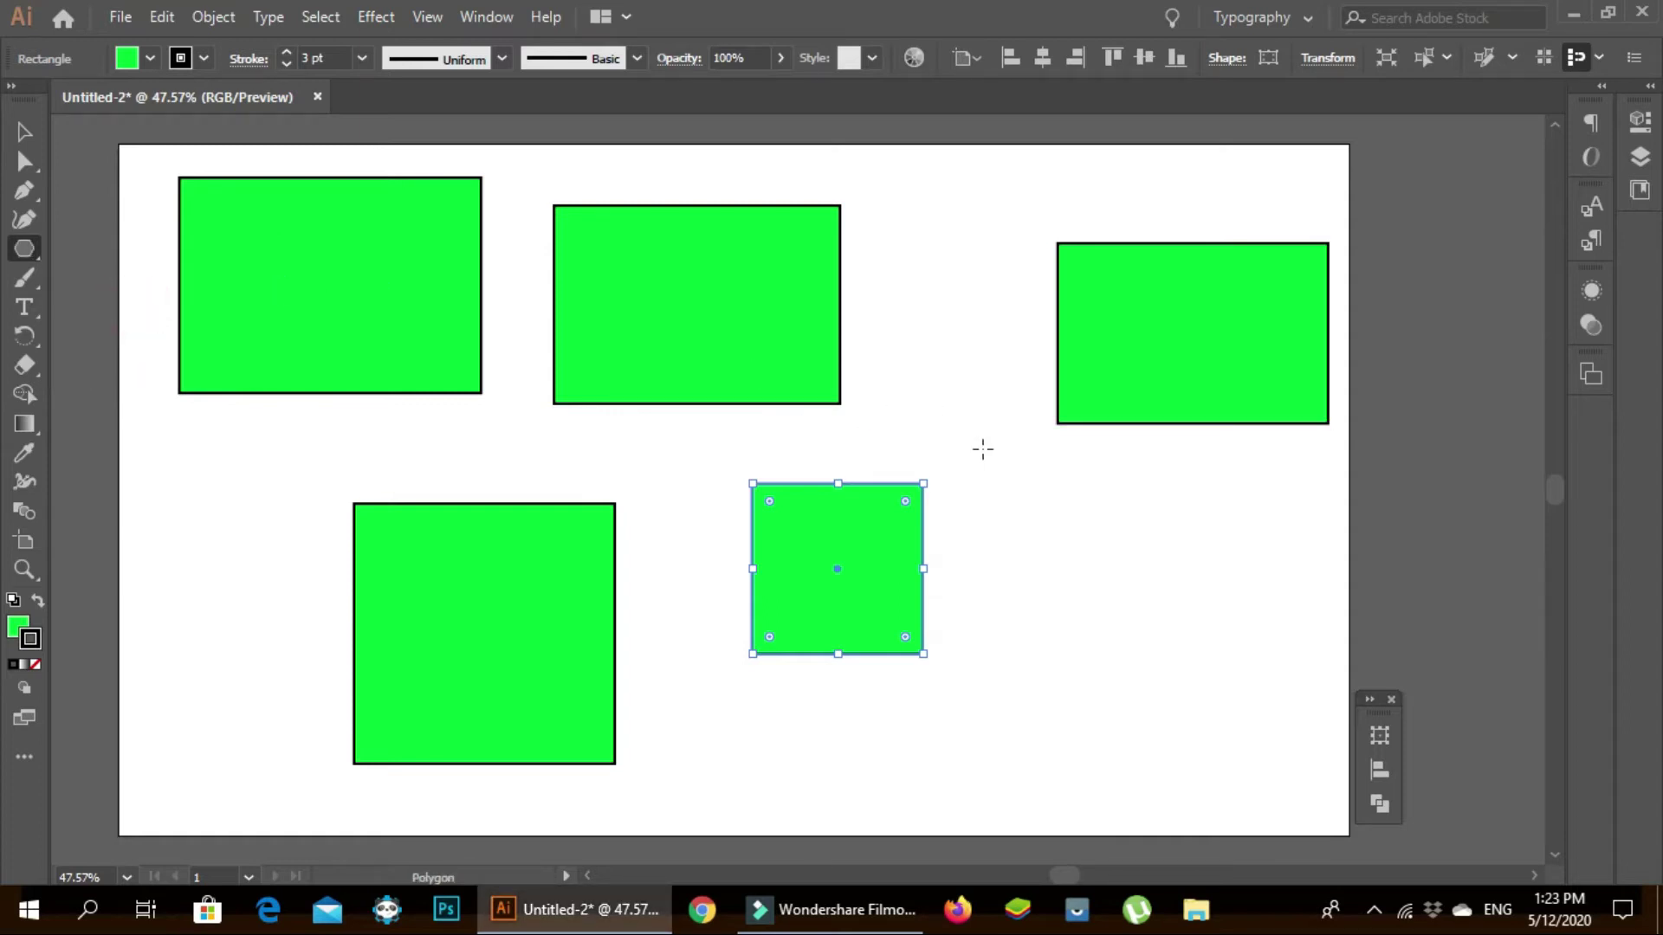
left_click_drag(983, 449, 1147, 615)
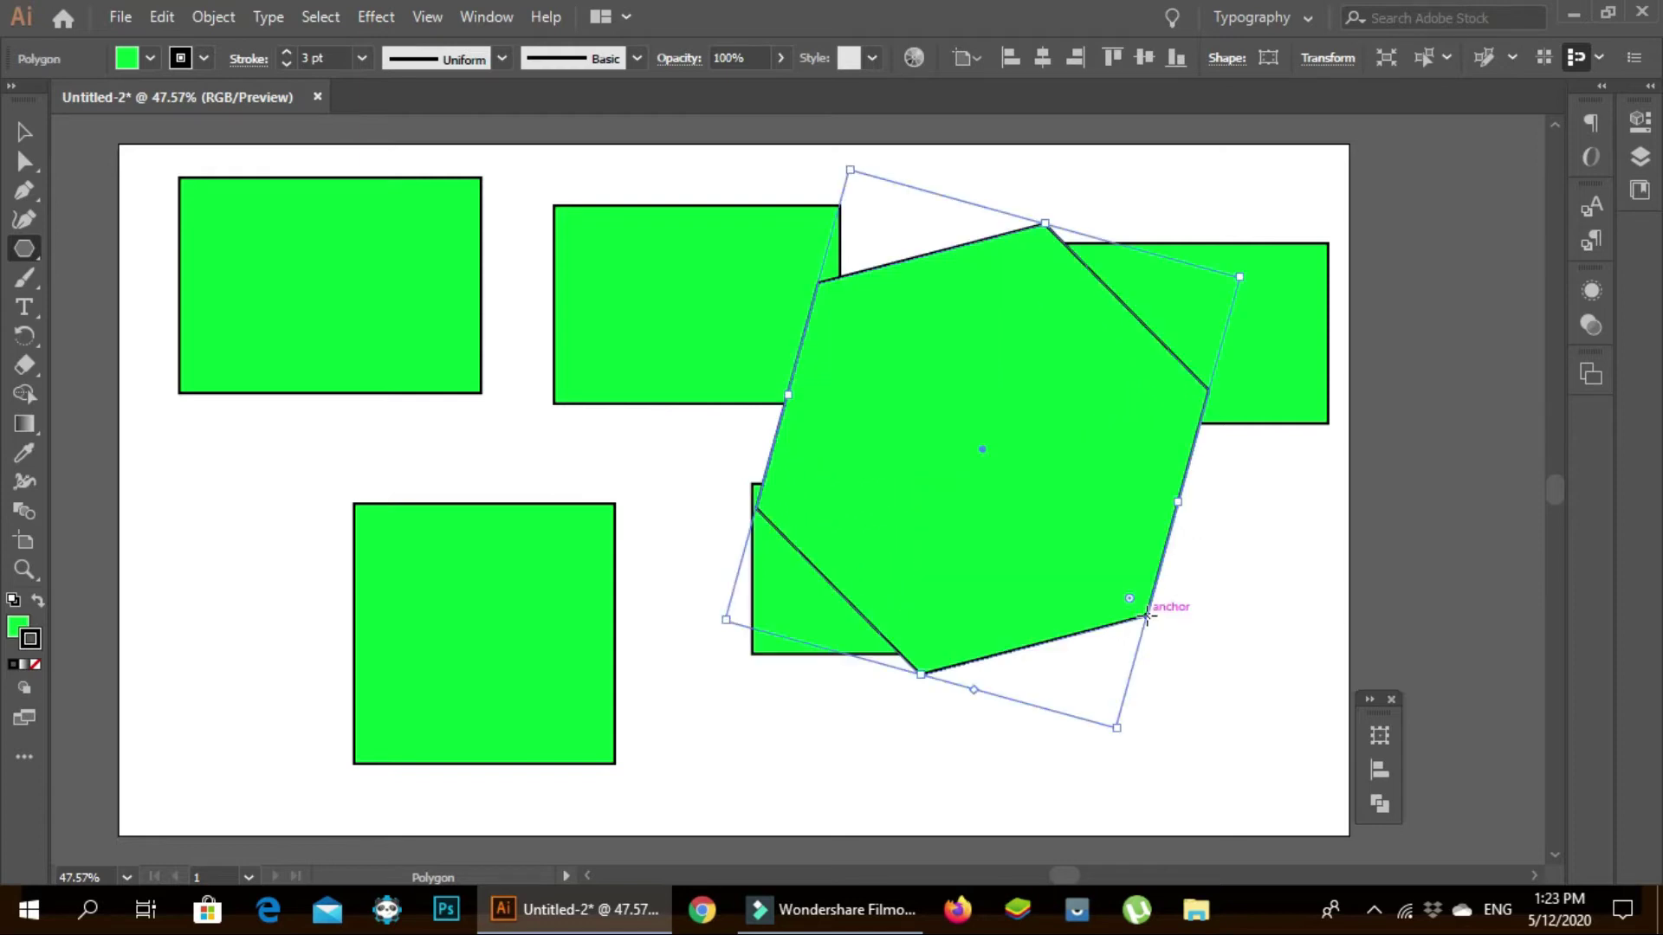
left_click(218, 466)
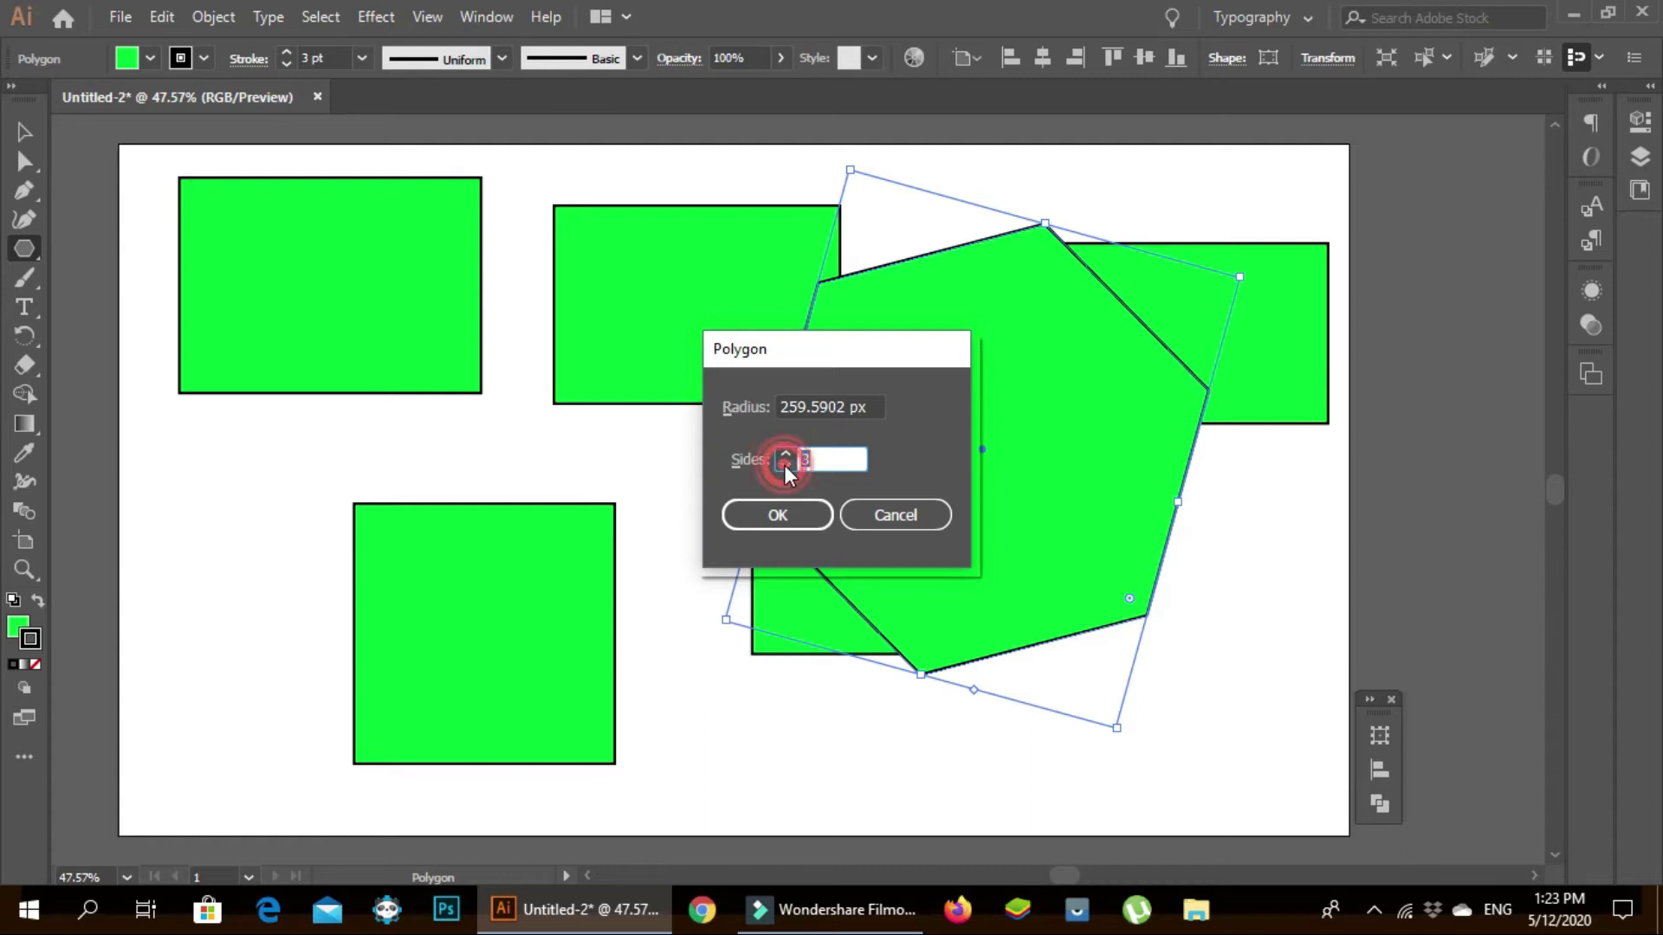
left_click(779, 515)
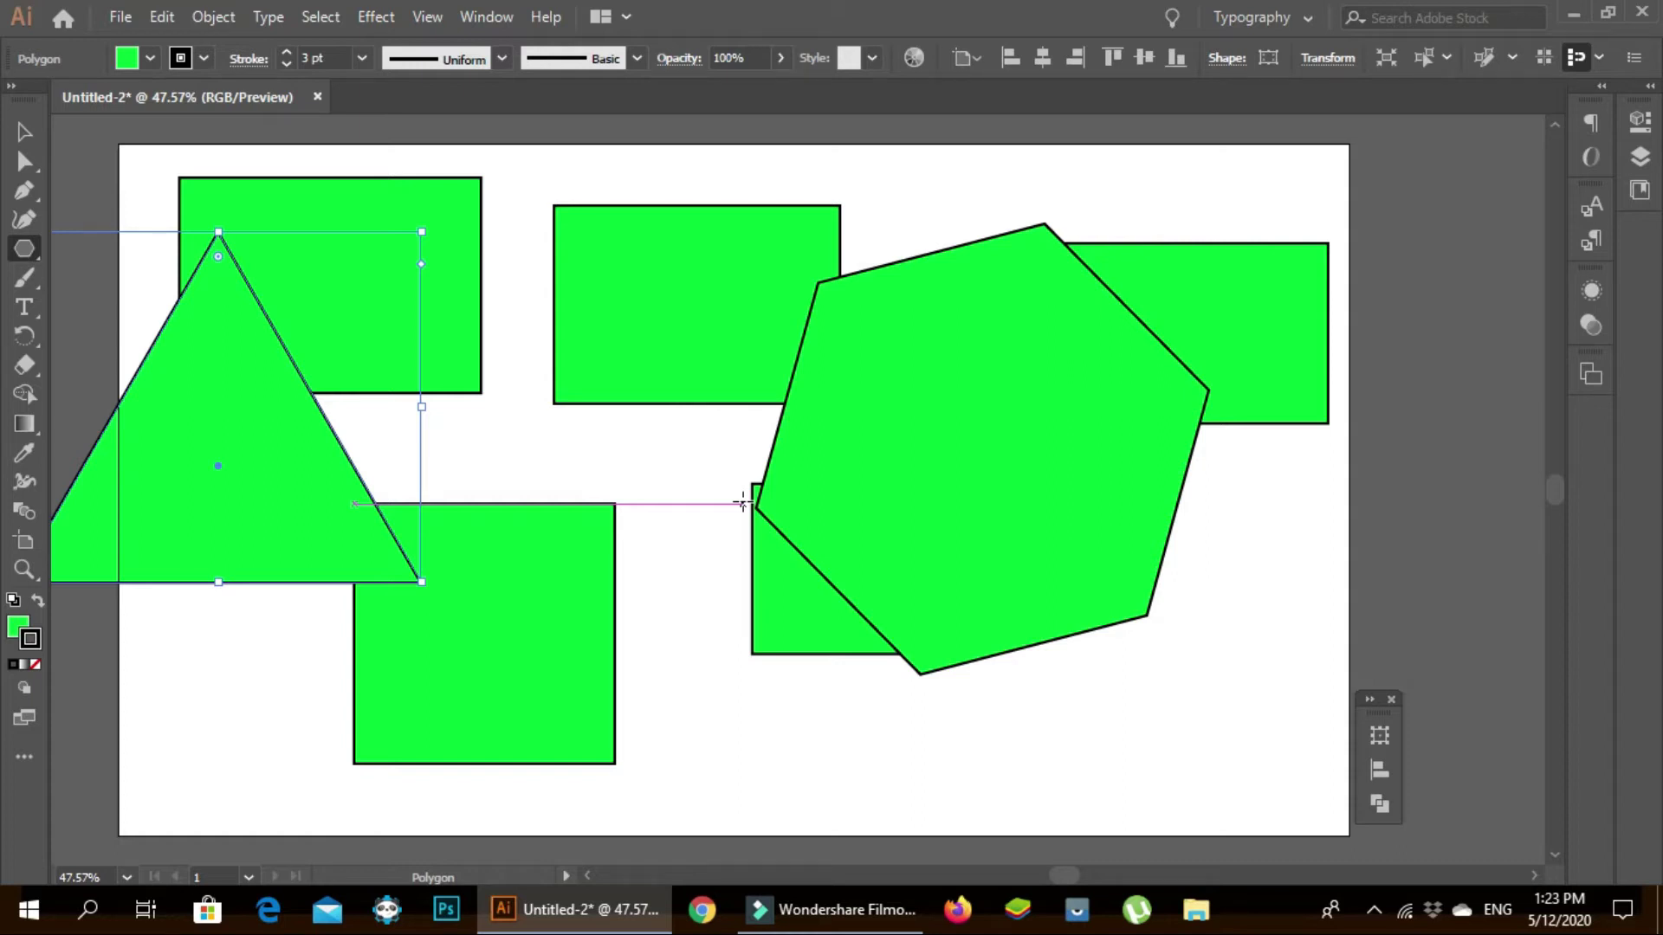
key("ctrl+a")
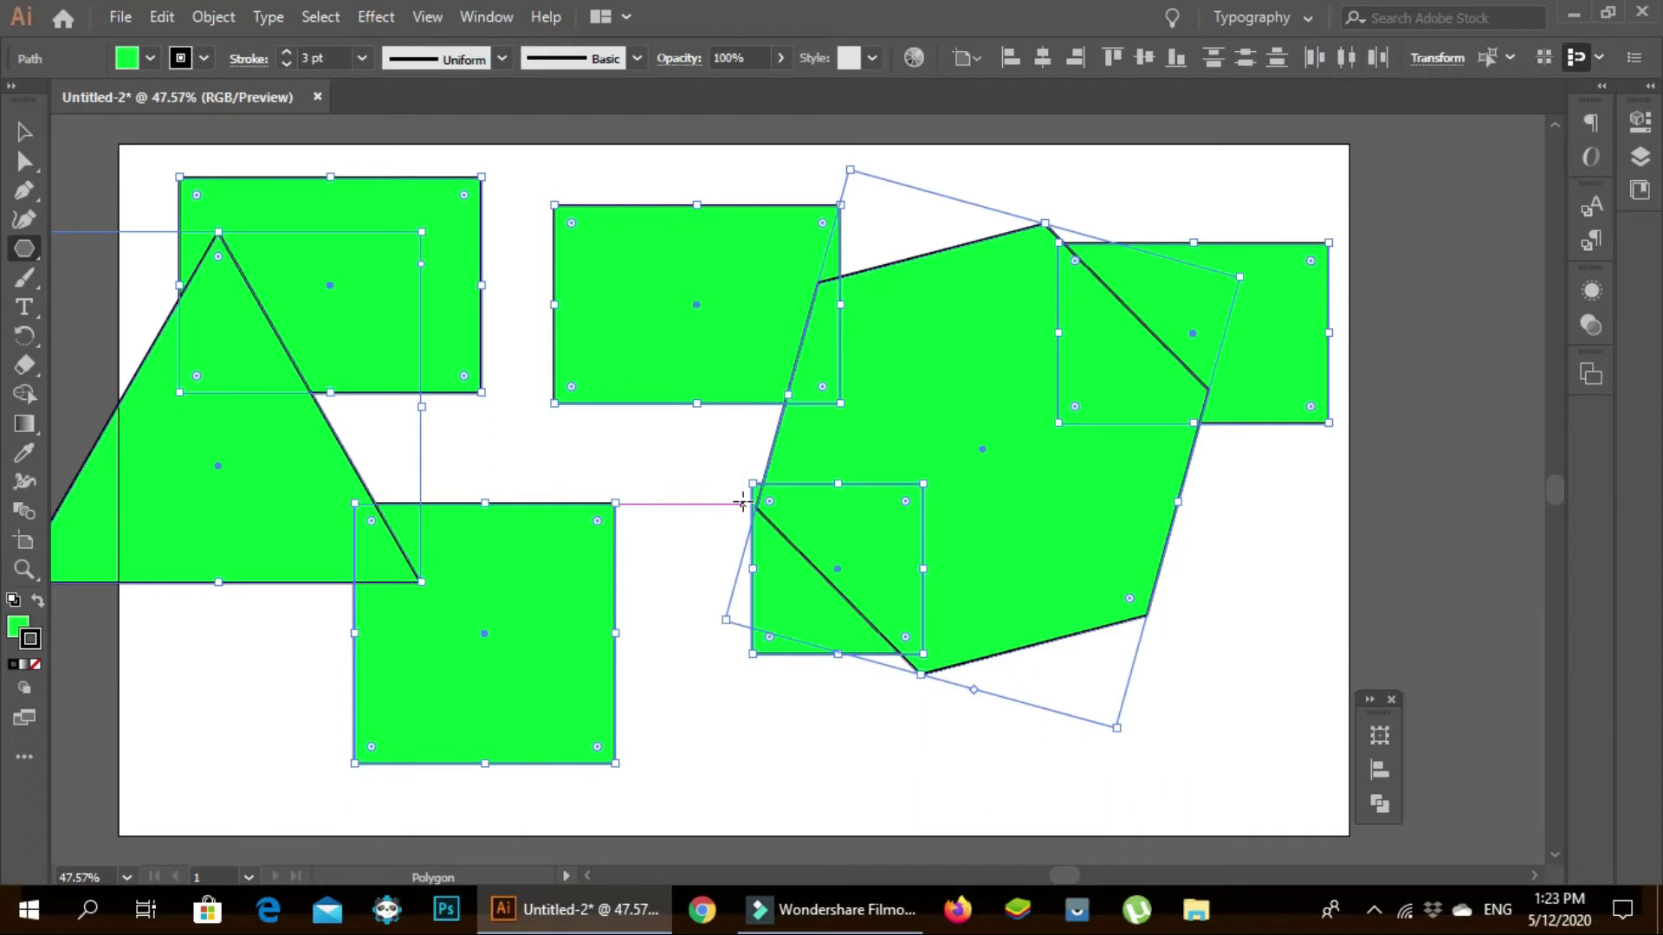
key("Delete")
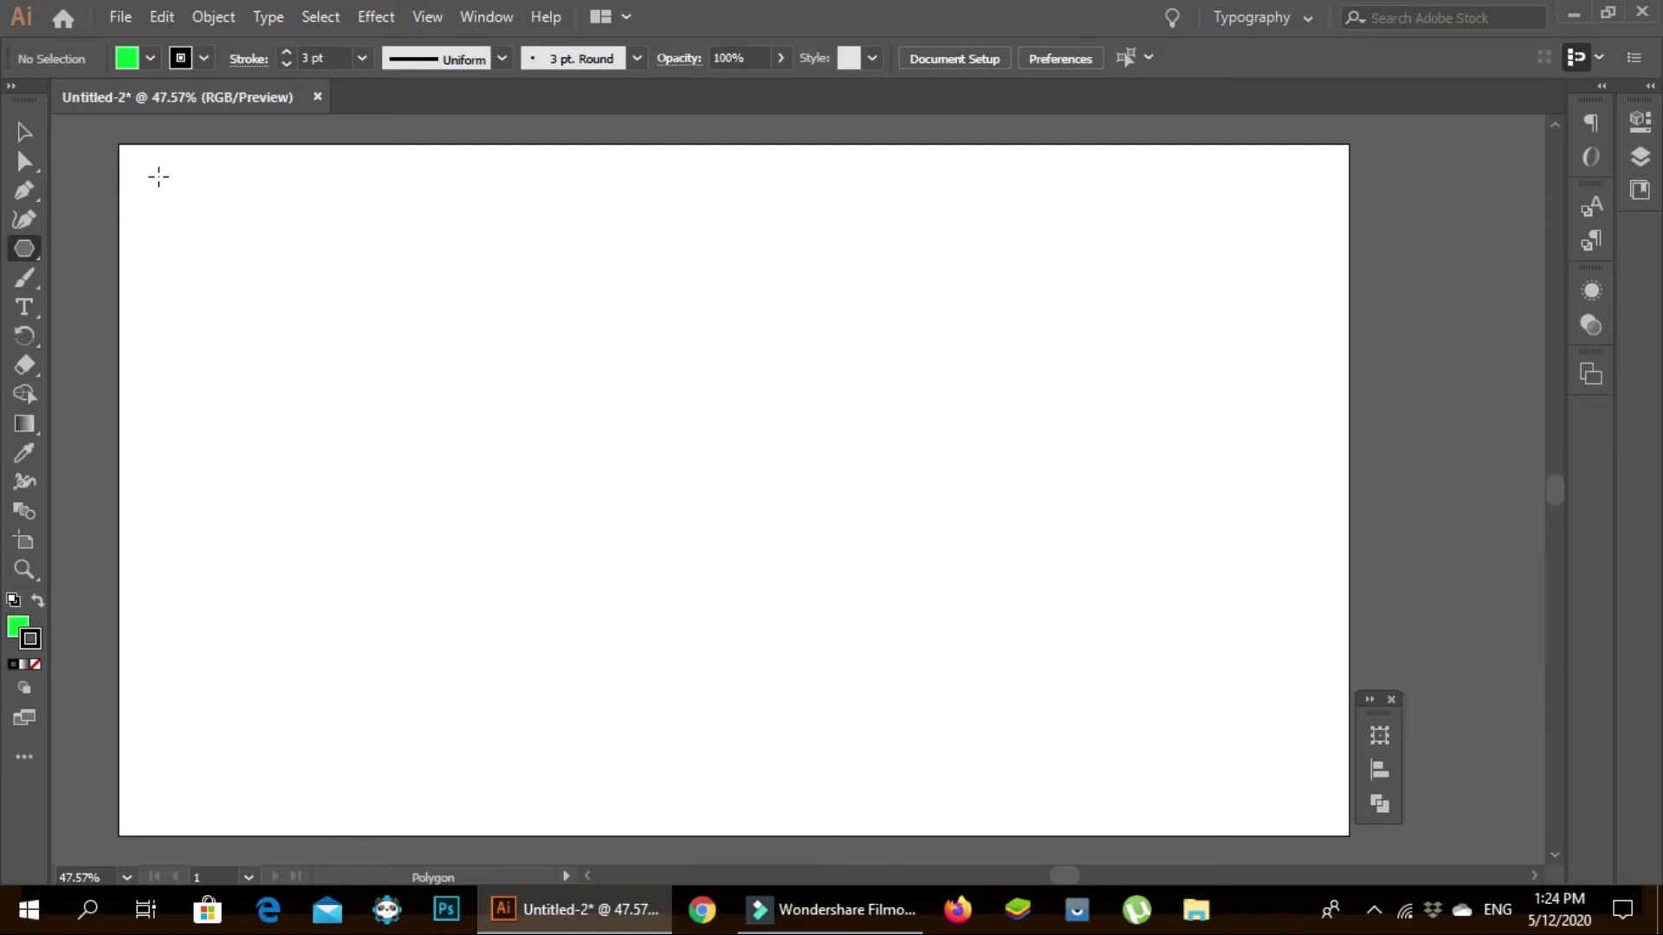
- Remove a stray triangle and draw a ~127 px green square at the artboard's top-left
mouse_move(158, 177)
left_mouse_down()
mouse_move(230, 227)
mouse_move(206, 214)
left_mouse_up()
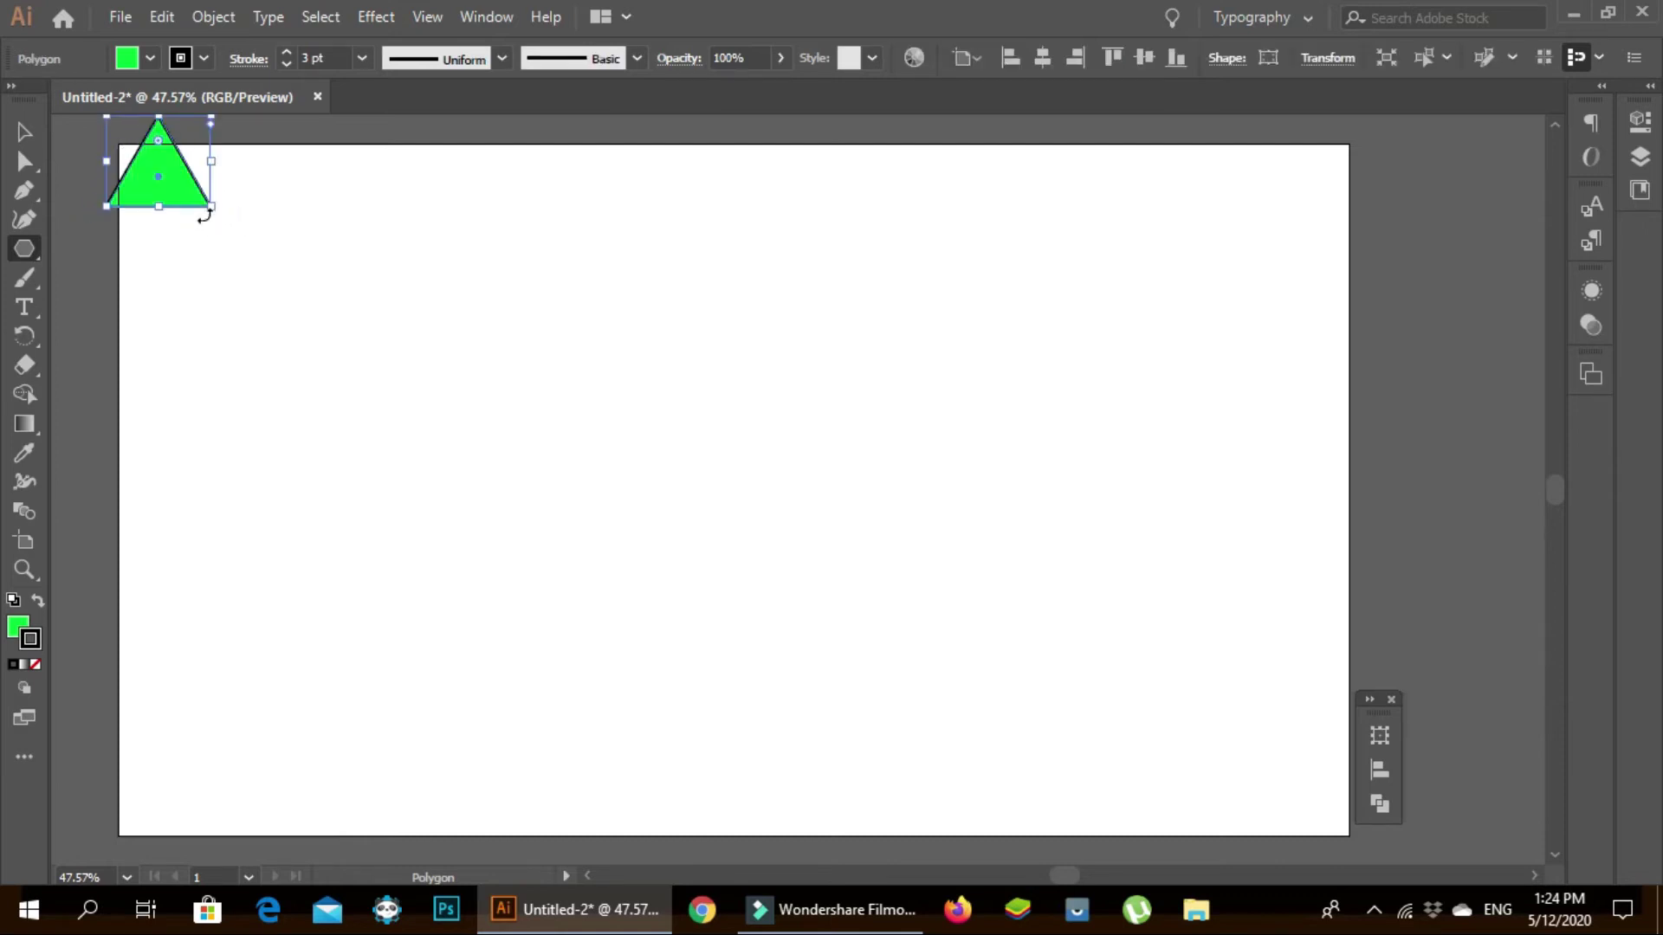
key("Delete")
left_click(35, 256)
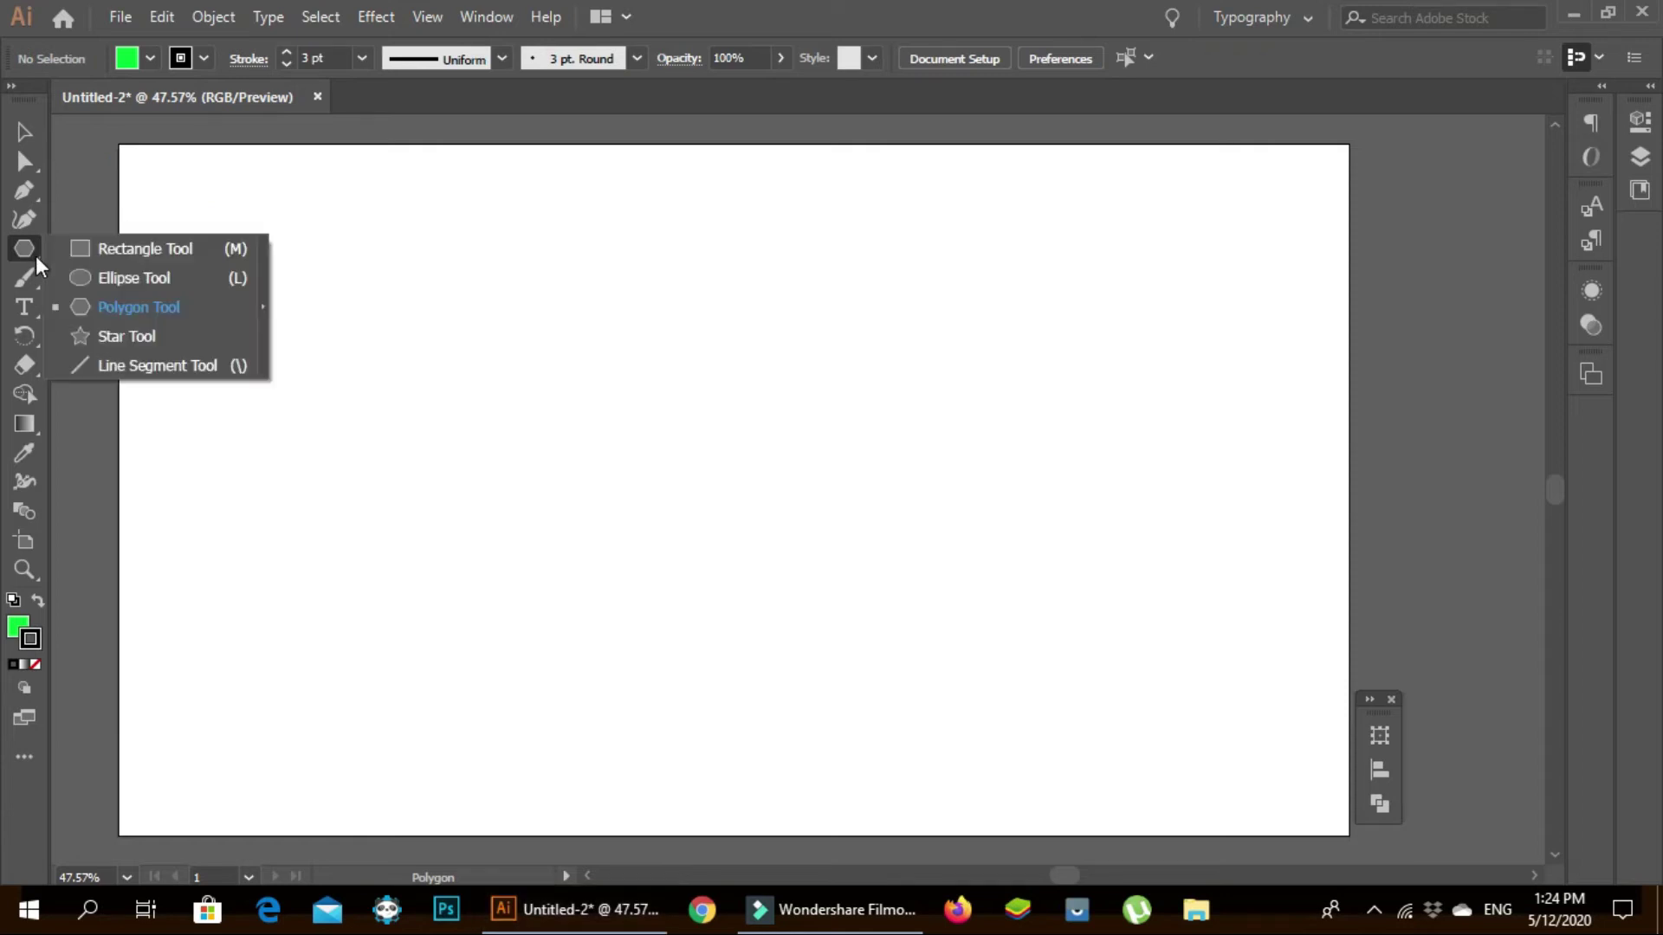
left_click(93, 259)
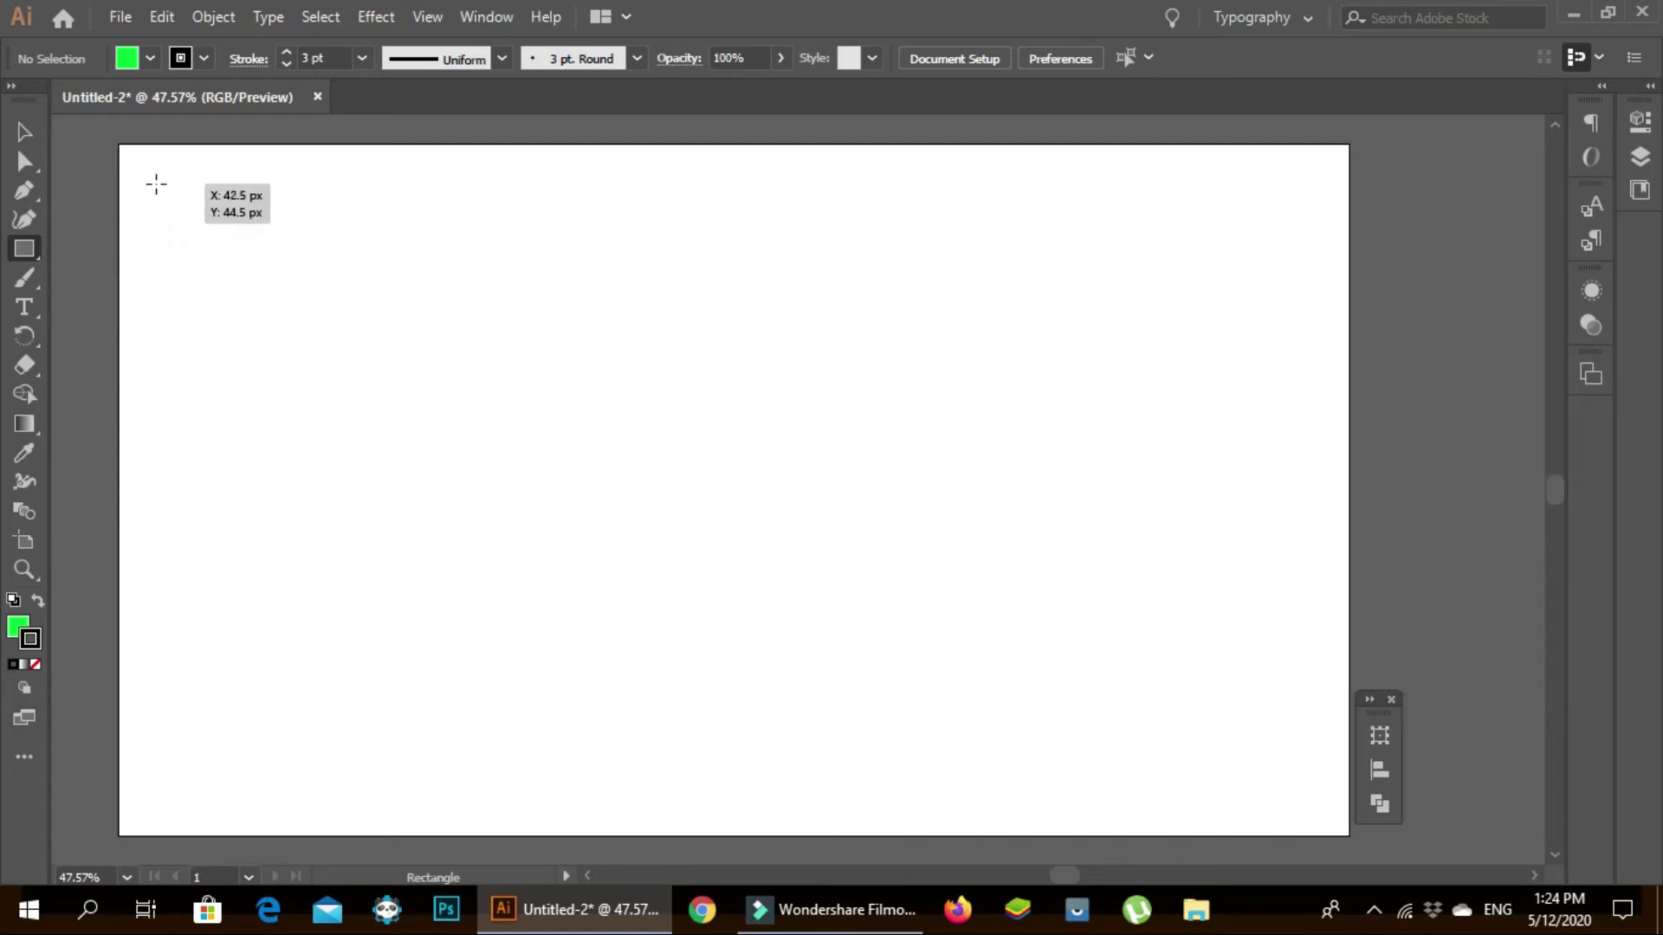
left_click_drag(156, 184, 261, 255)
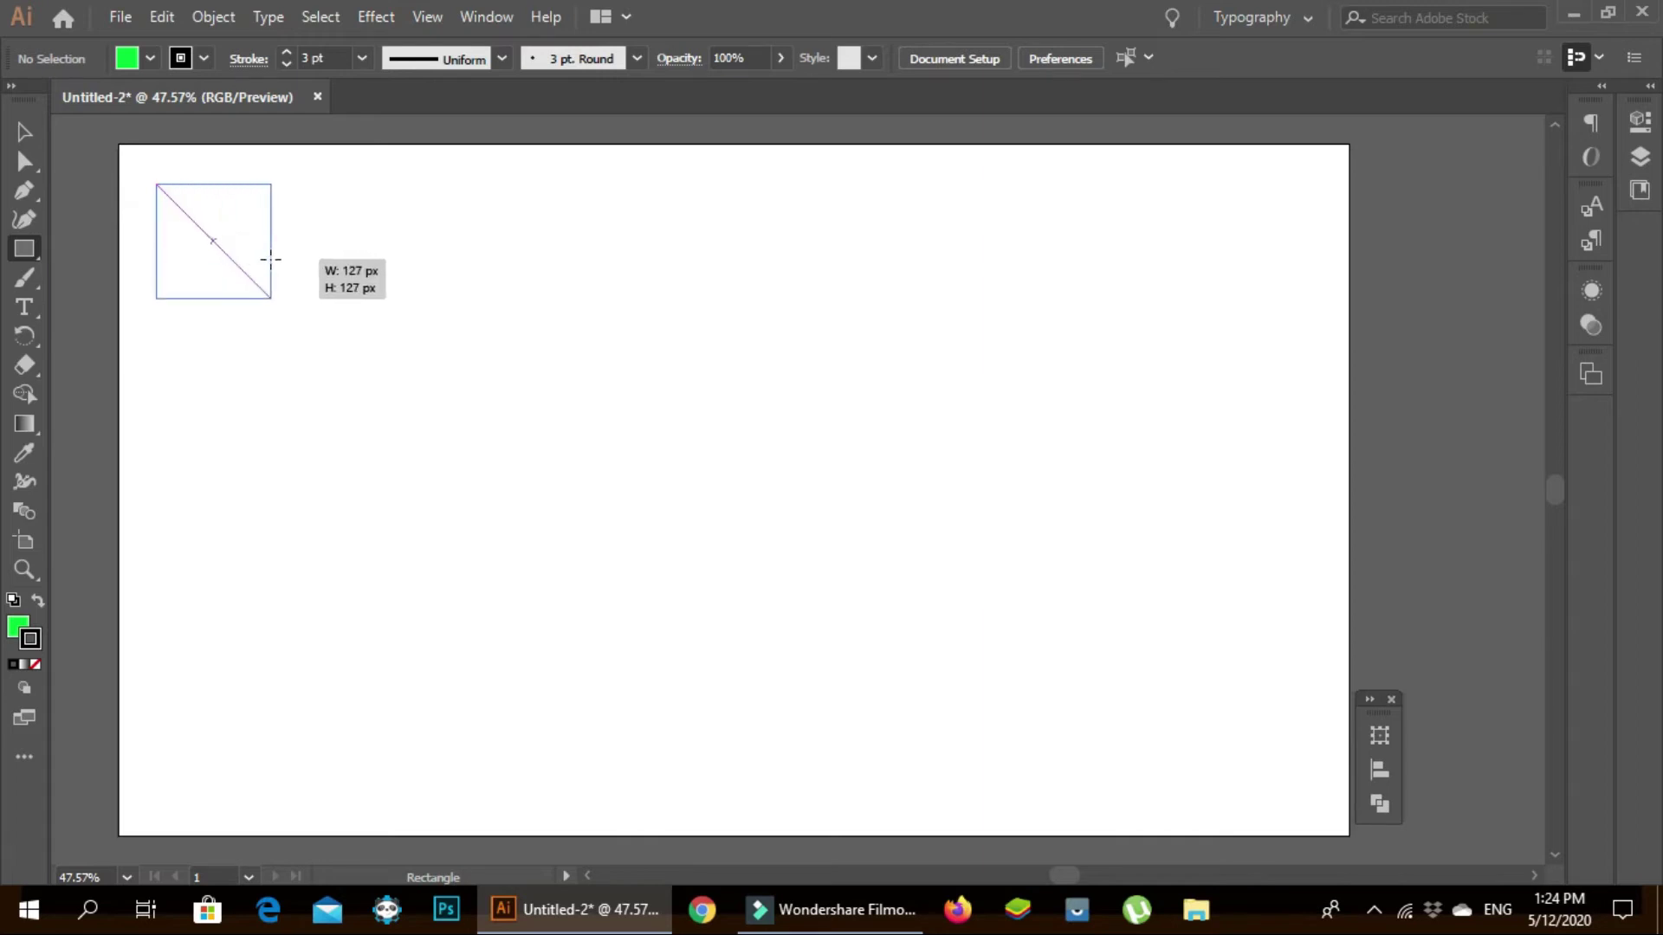
left_click_drag(261, 255, 263, 246)
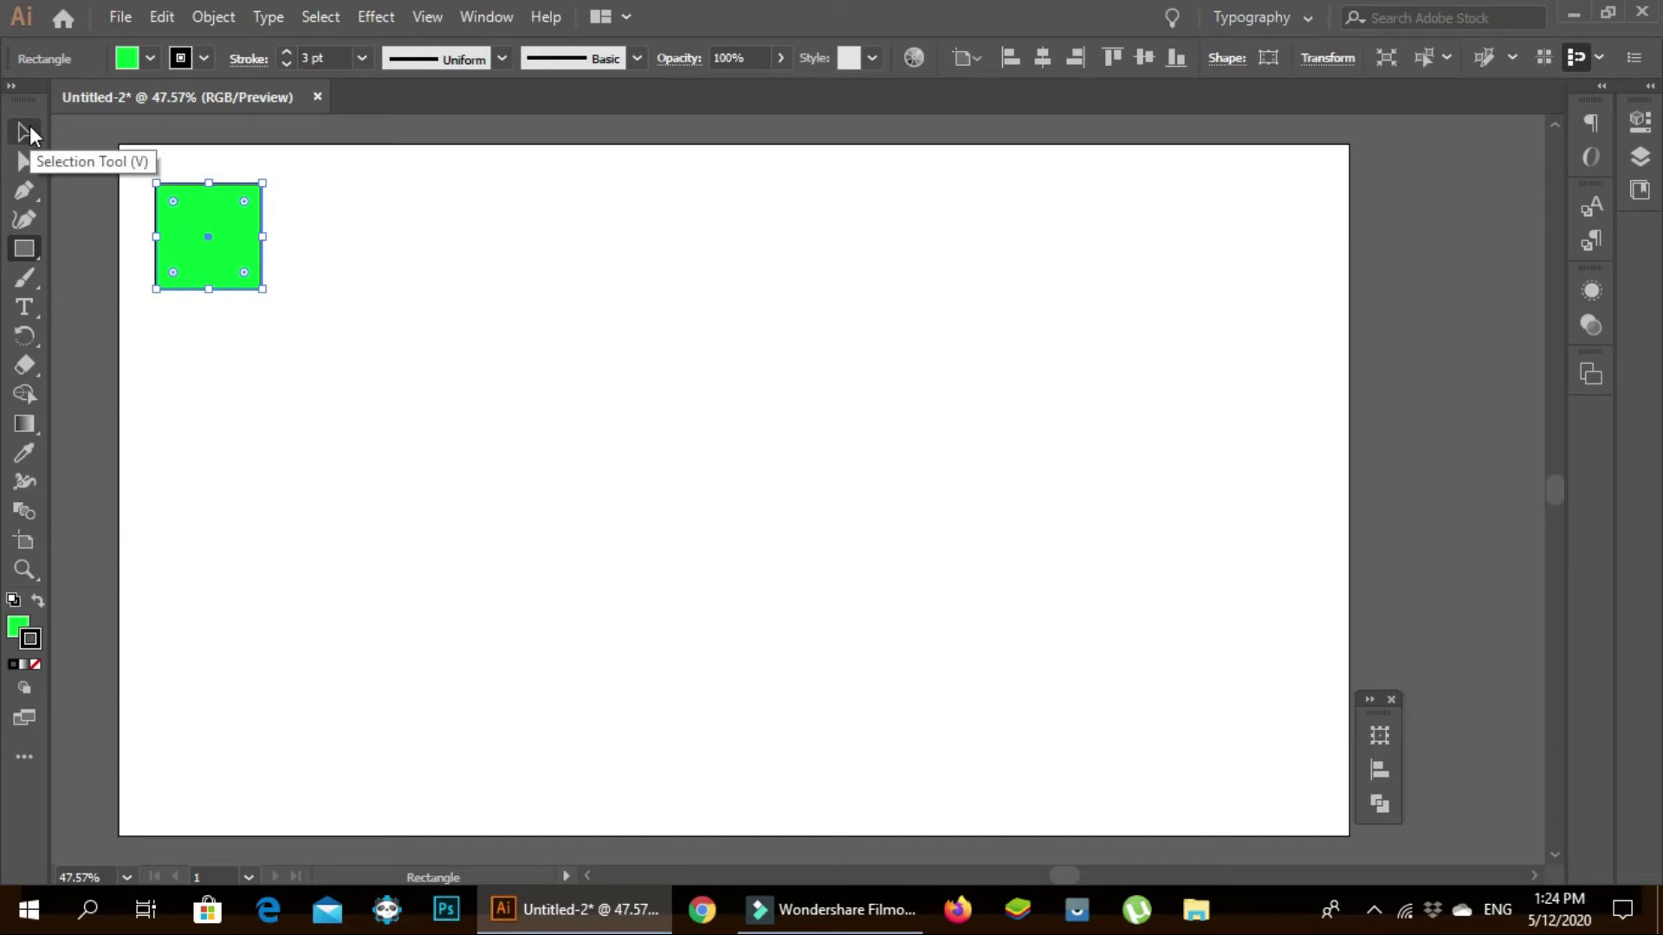
left_click(27, 133)
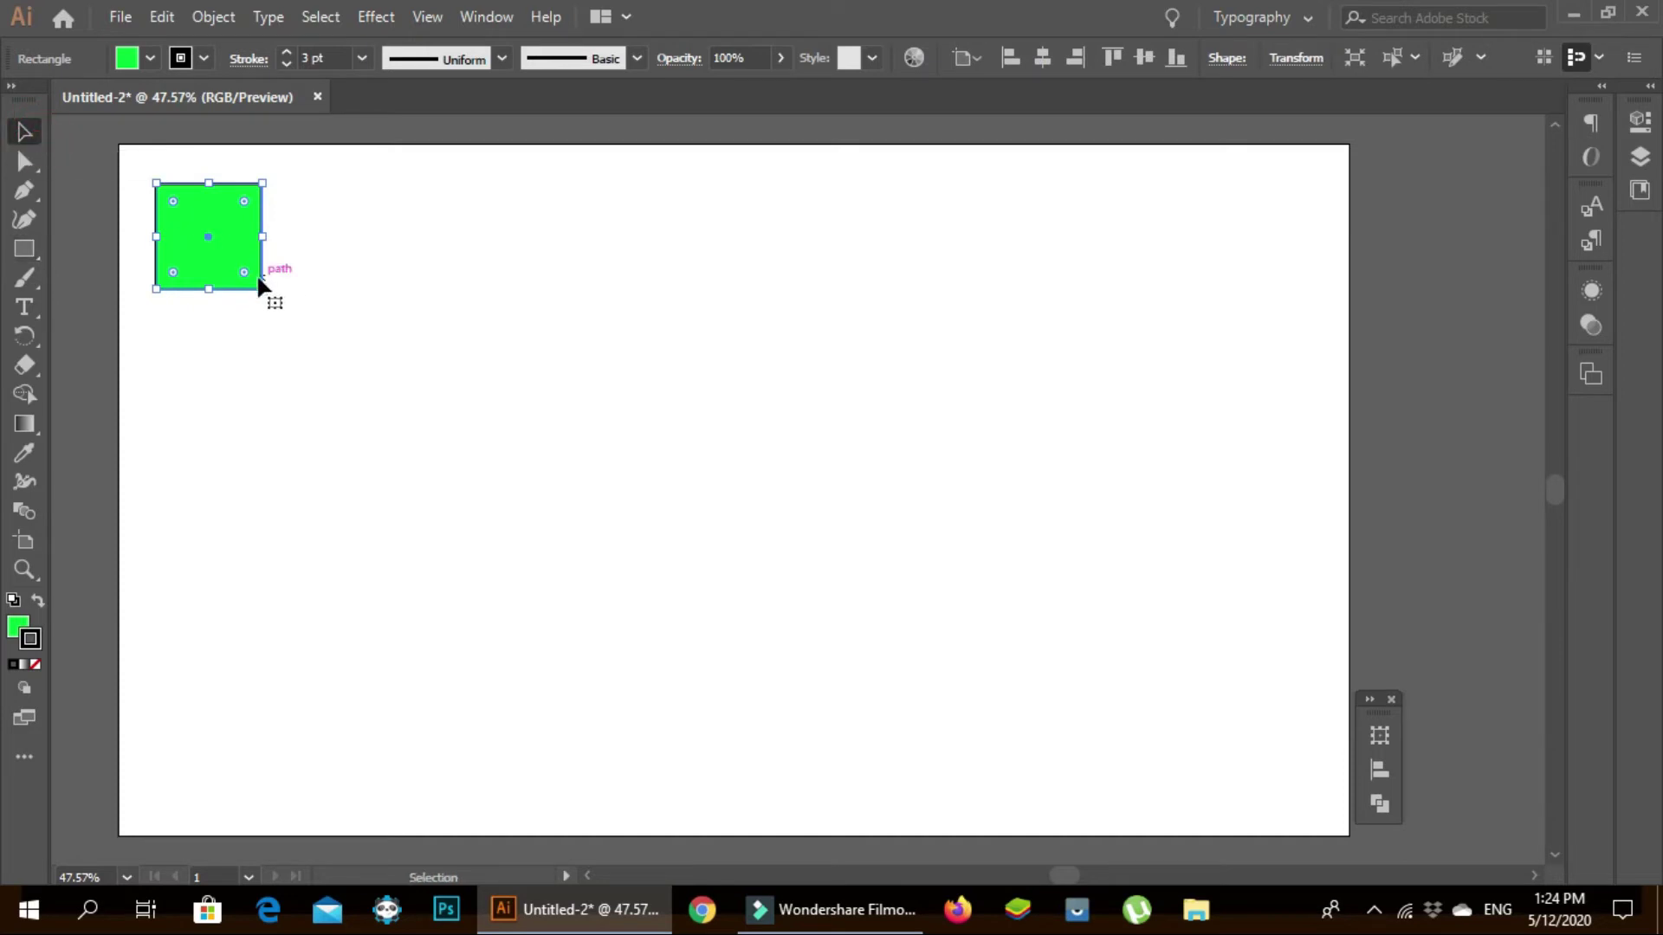
- Drag the green square toward the centre of the artboard
mouse_move(234, 236)
left_mouse_down()
mouse_move(438, 320)
mouse_move(765, 550)
left_mouse_up()
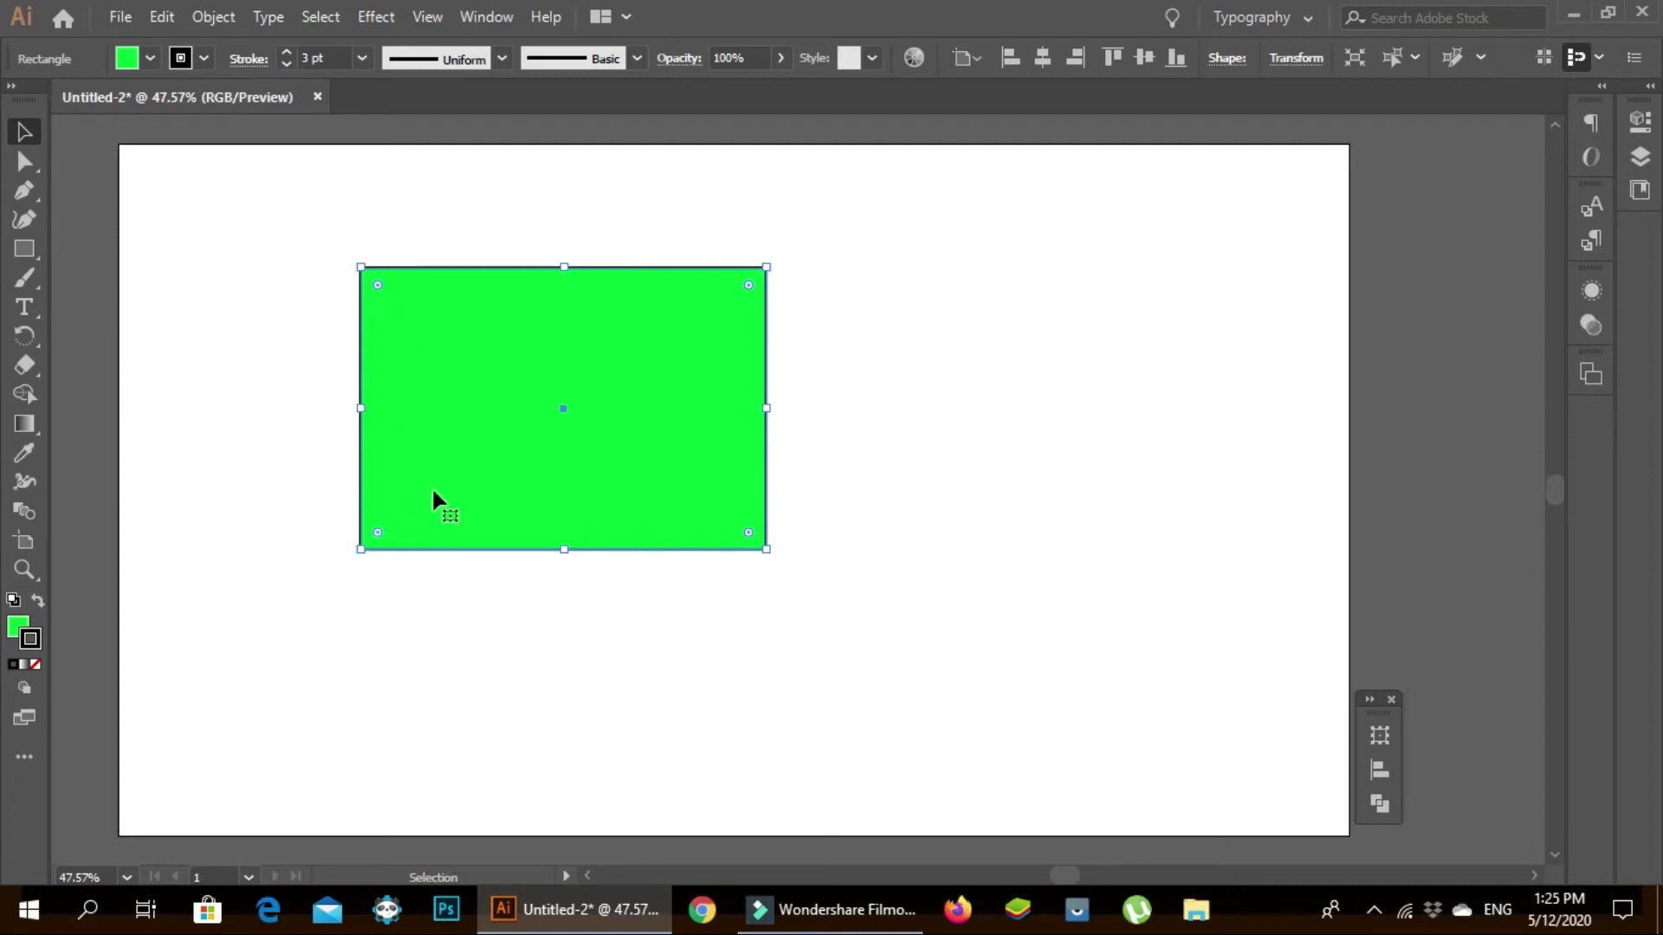
left_click(377, 284)
left_click_drag(379, 286, 381, 290)
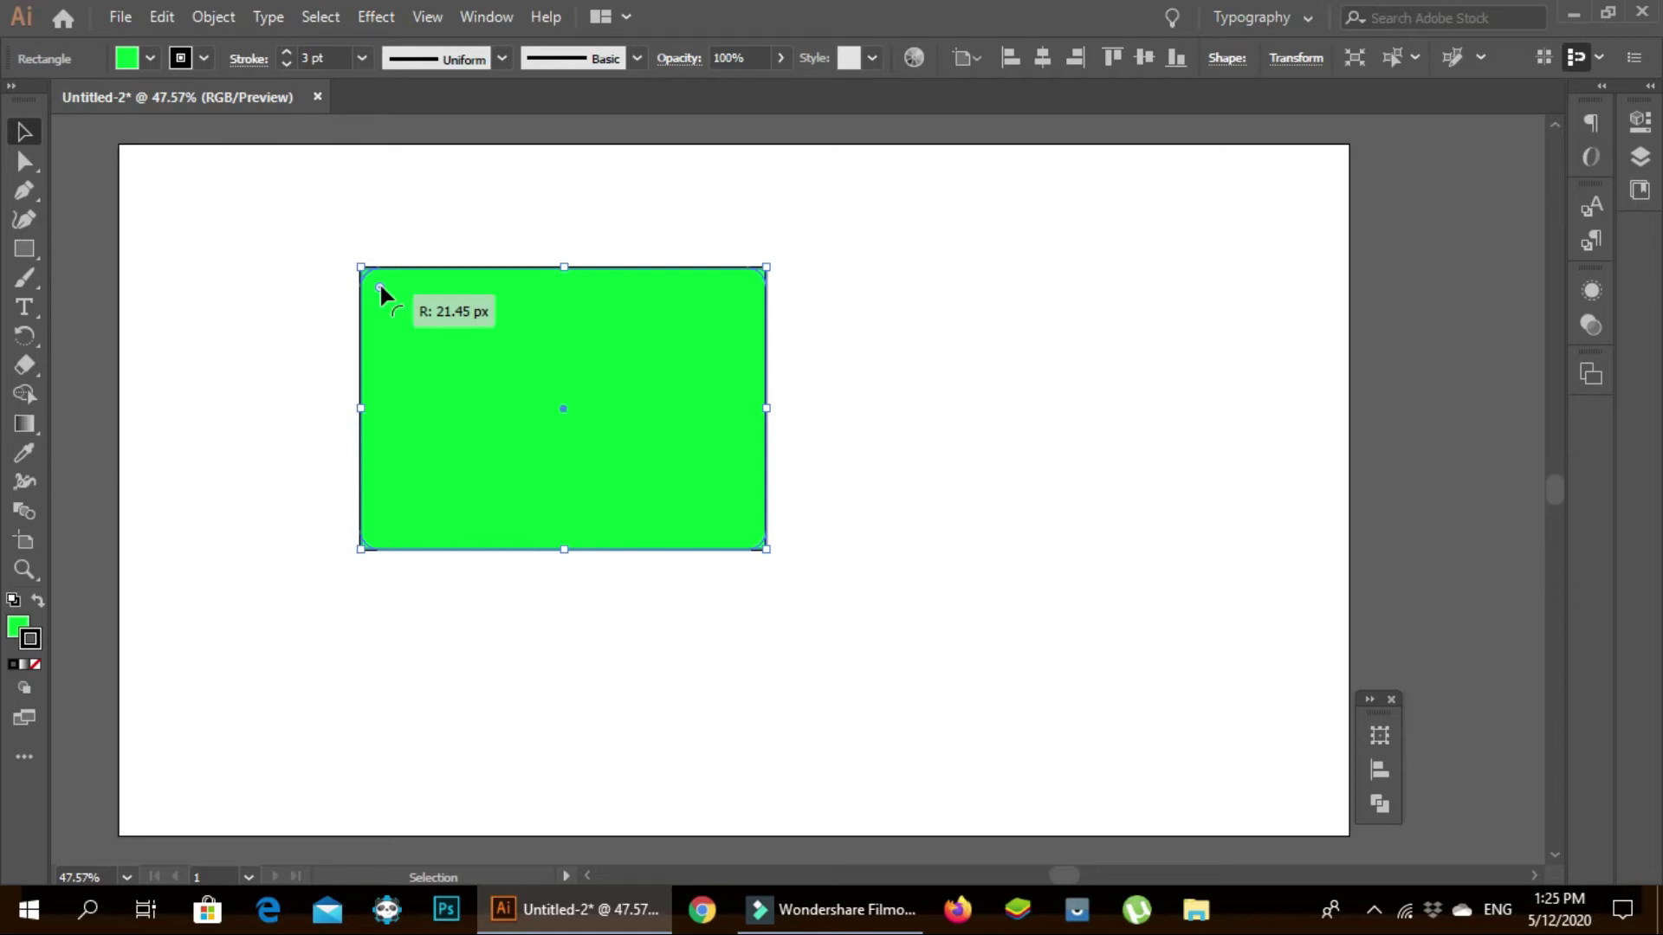
left_click_drag(380, 288, 380, 288)
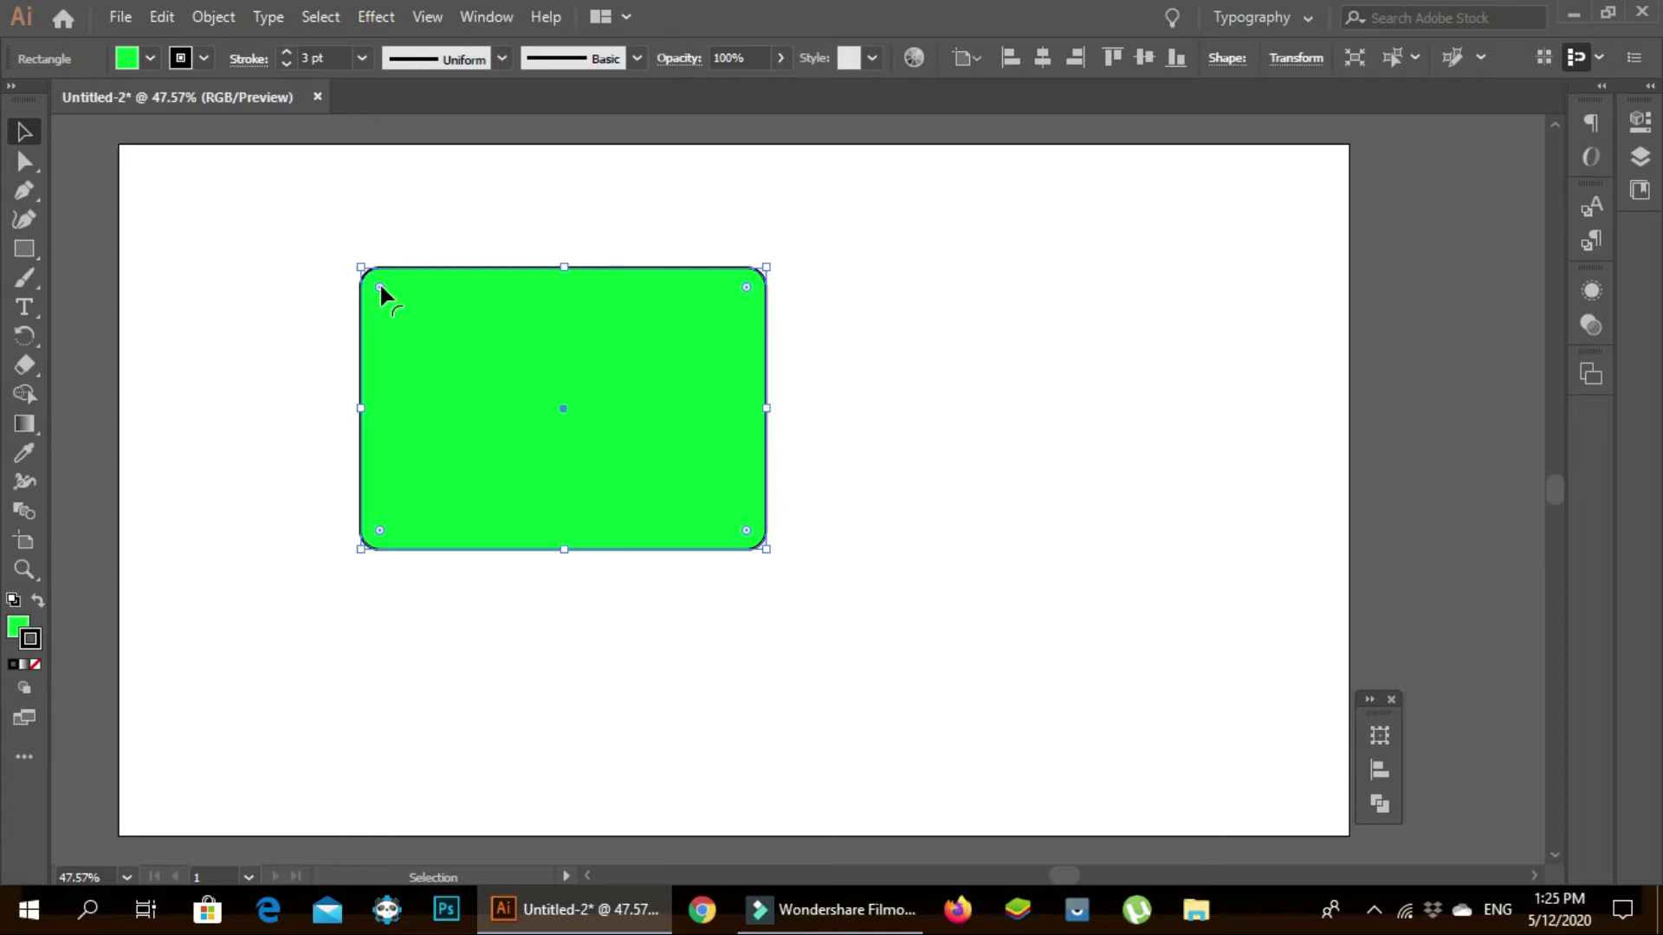
left_click(380, 288)
left_click_drag(381, 288, 422, 329)
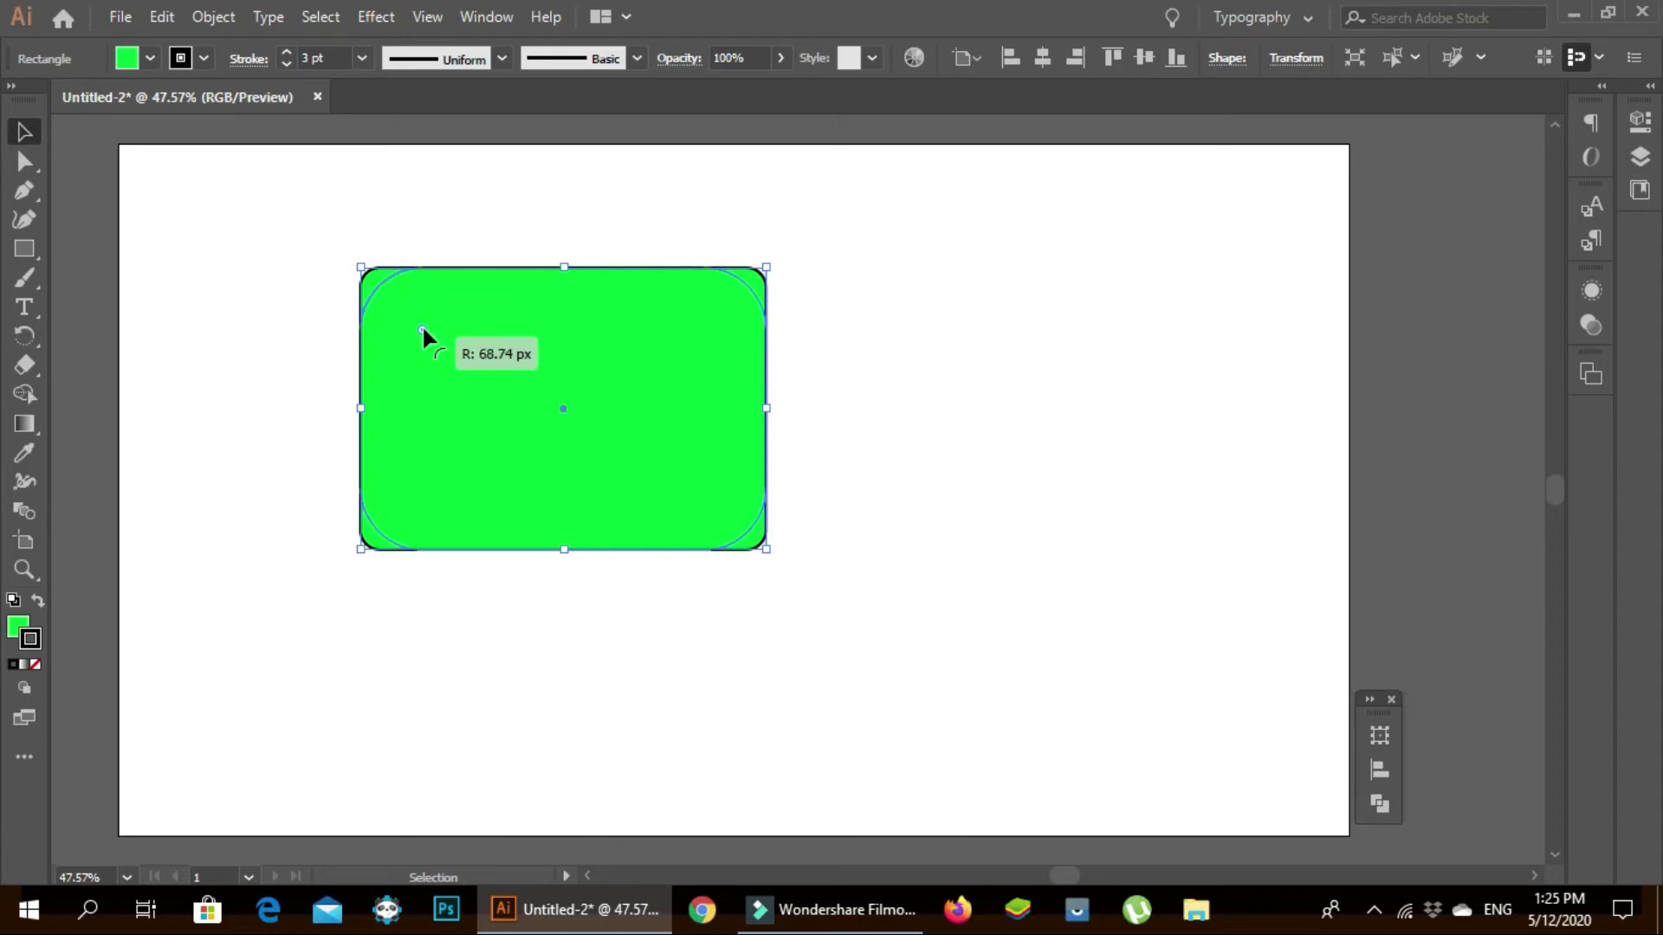
left_click_drag(423, 329, 521, 410)
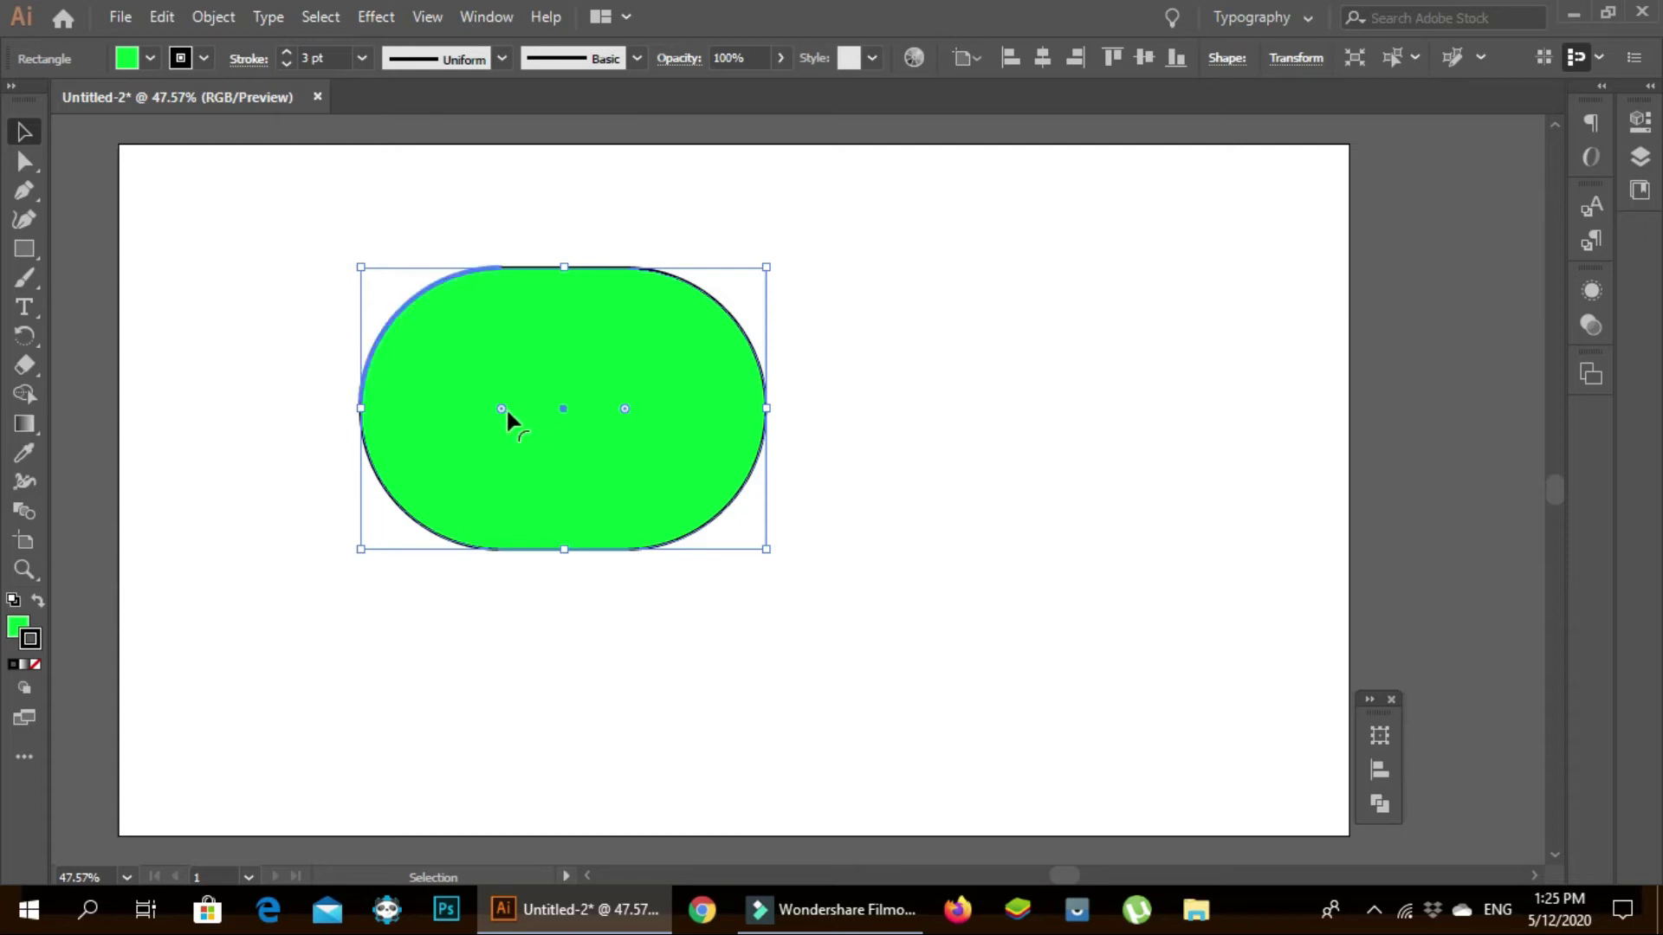
mouse_move(507, 412)
left_mouse_down()
mouse_move(328, 303)
mouse_move(234, 298)
left_mouse_up()
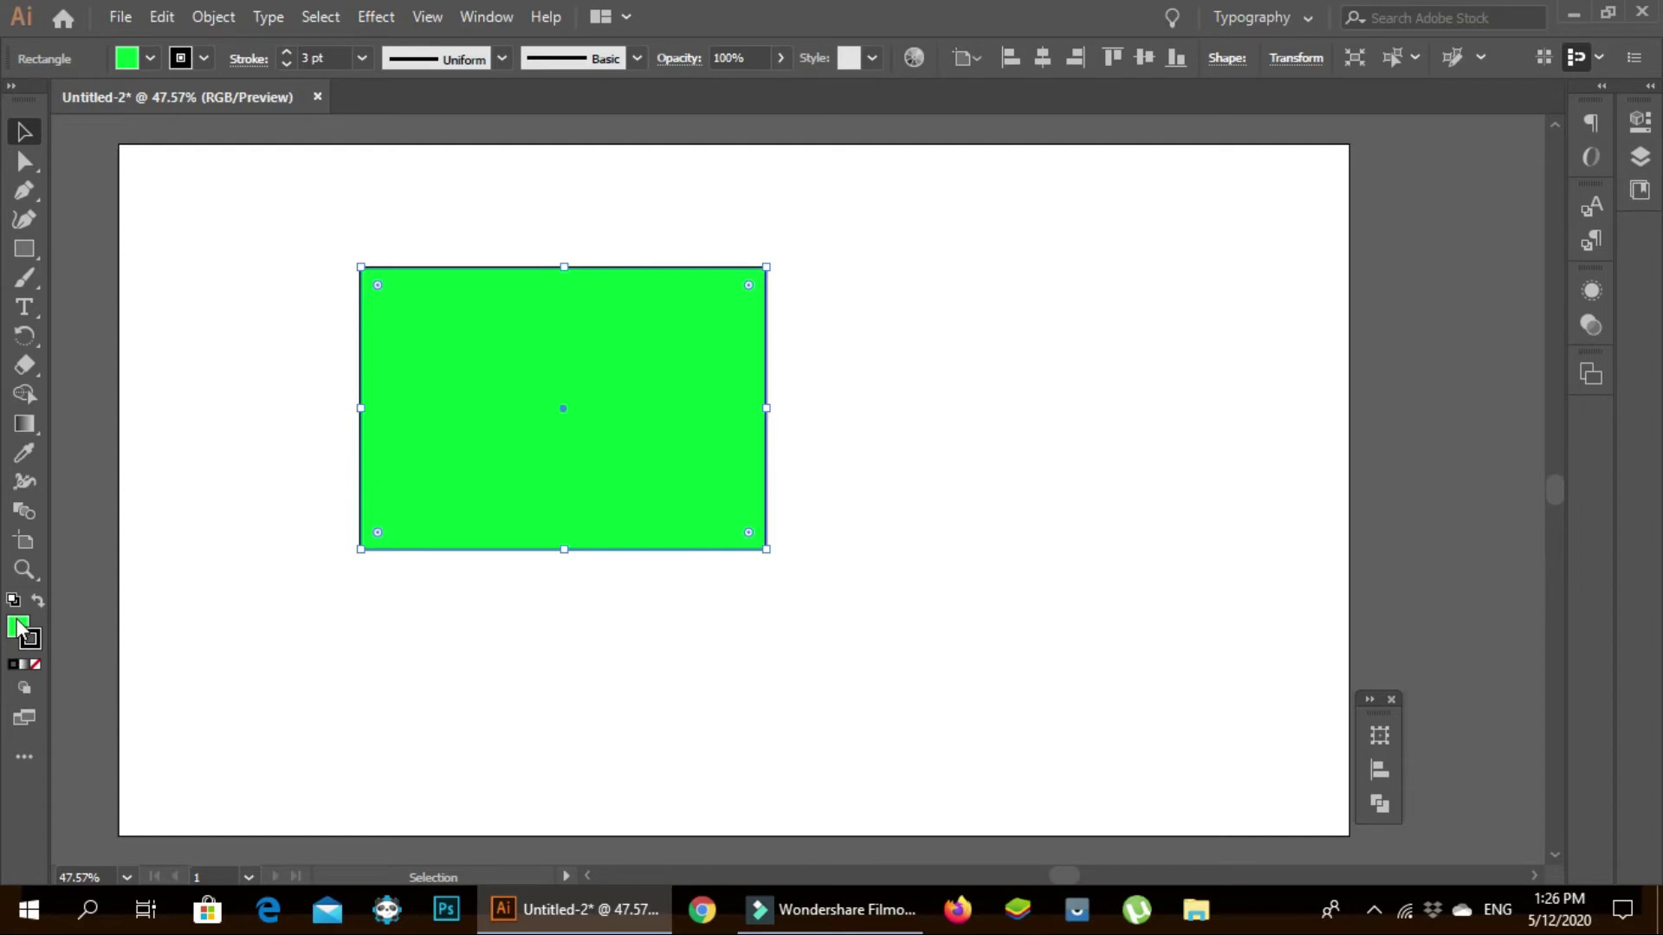
- Fill the rectangle with purple #5600ef from the colour spectrum and show the preset swatches
left_click(17, 625)
left_click(839, 291)
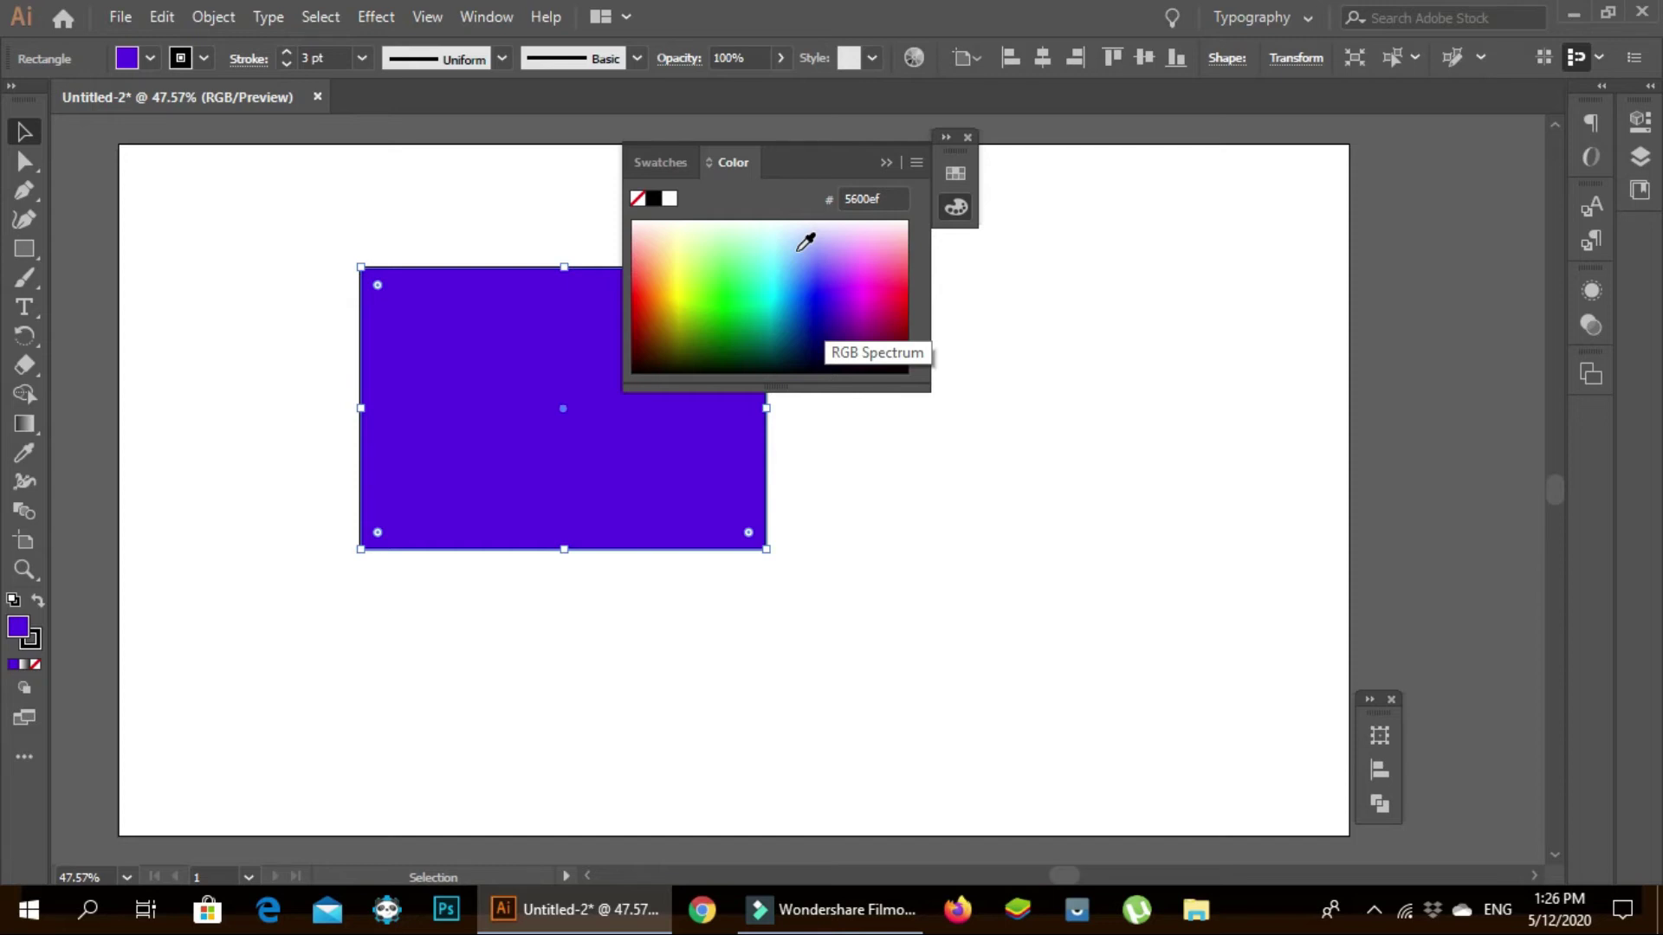
double_click(16, 636)
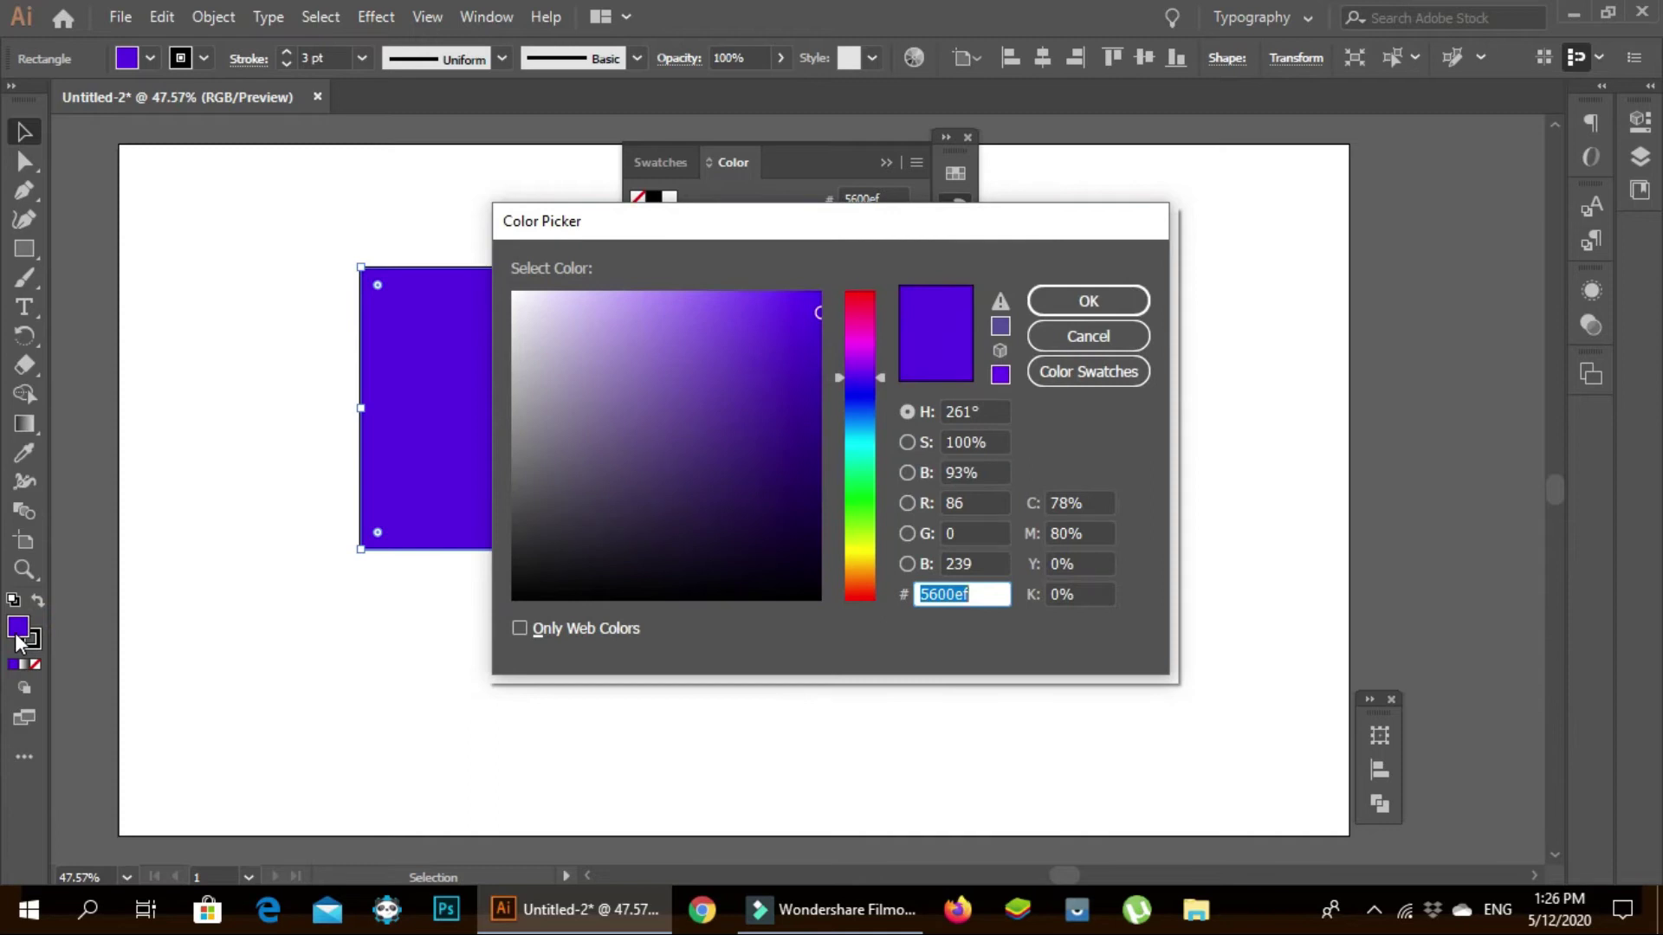
left_click_drag(793, 238, 792, 376)
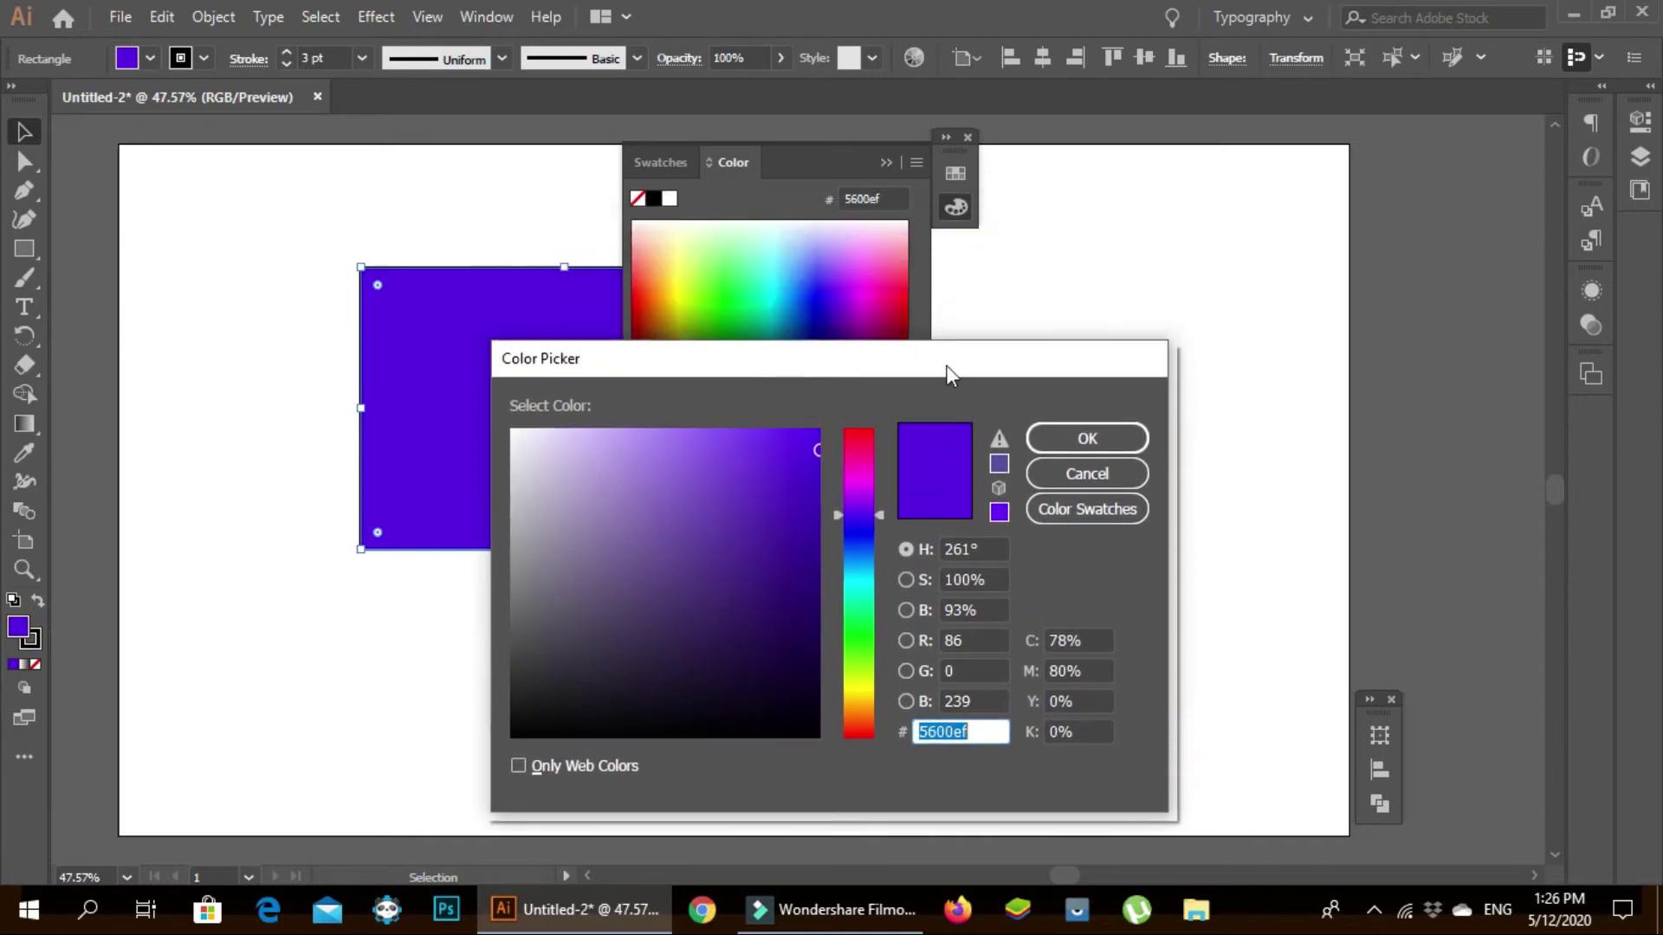
left_click(1104, 472)
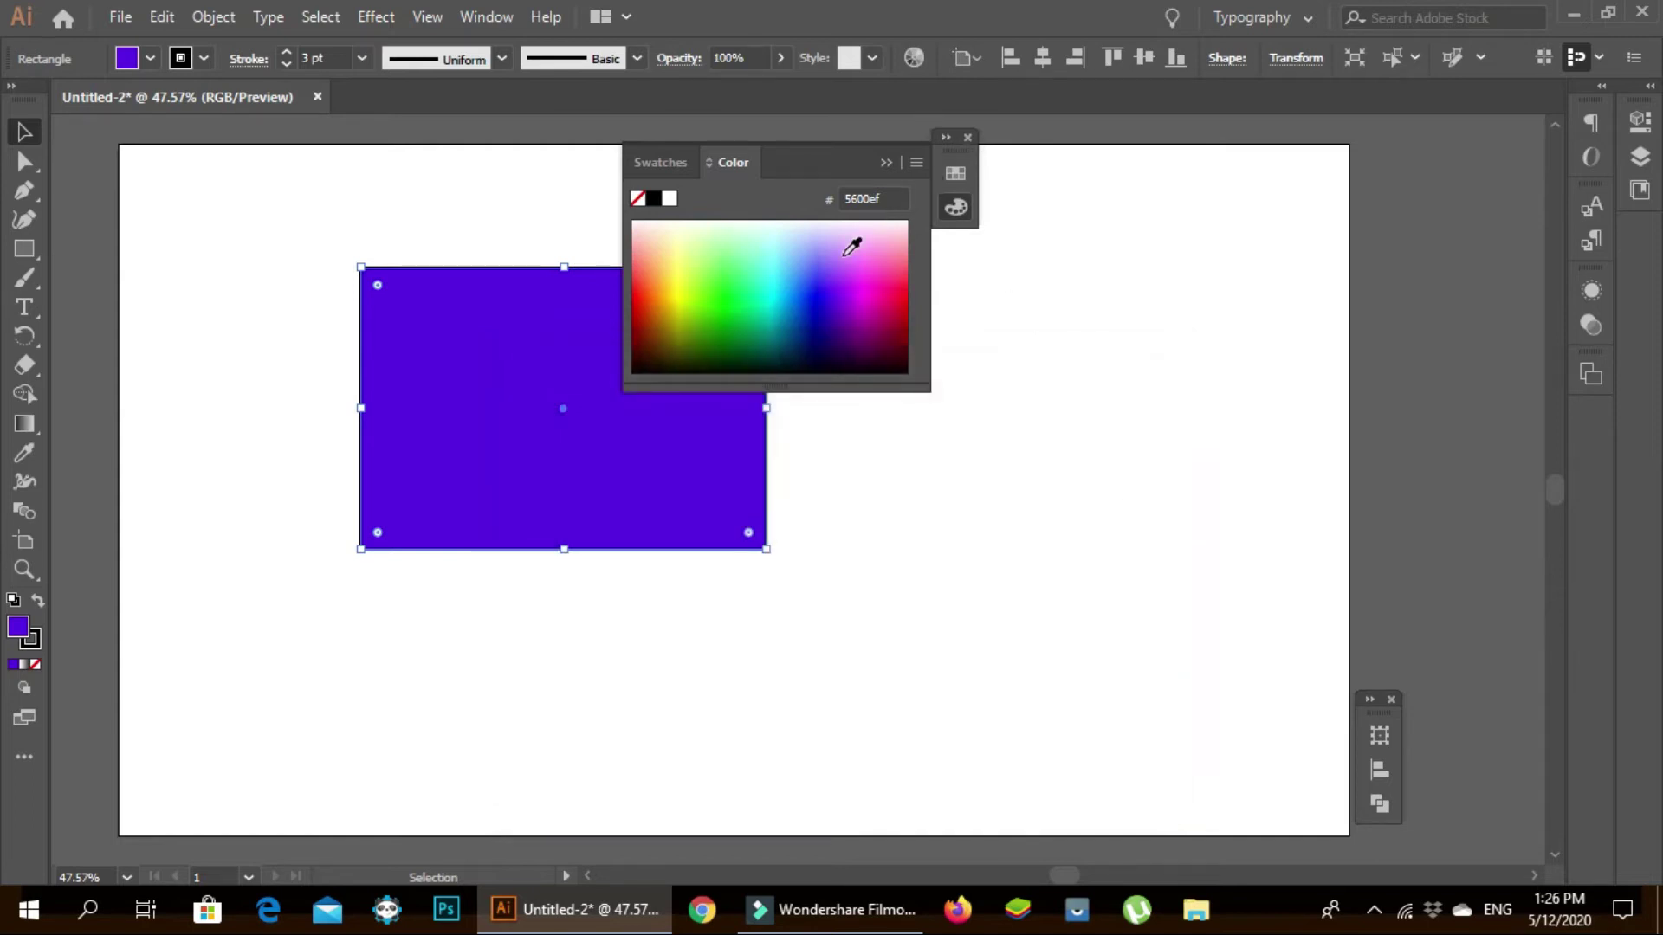
left_click(662, 165)
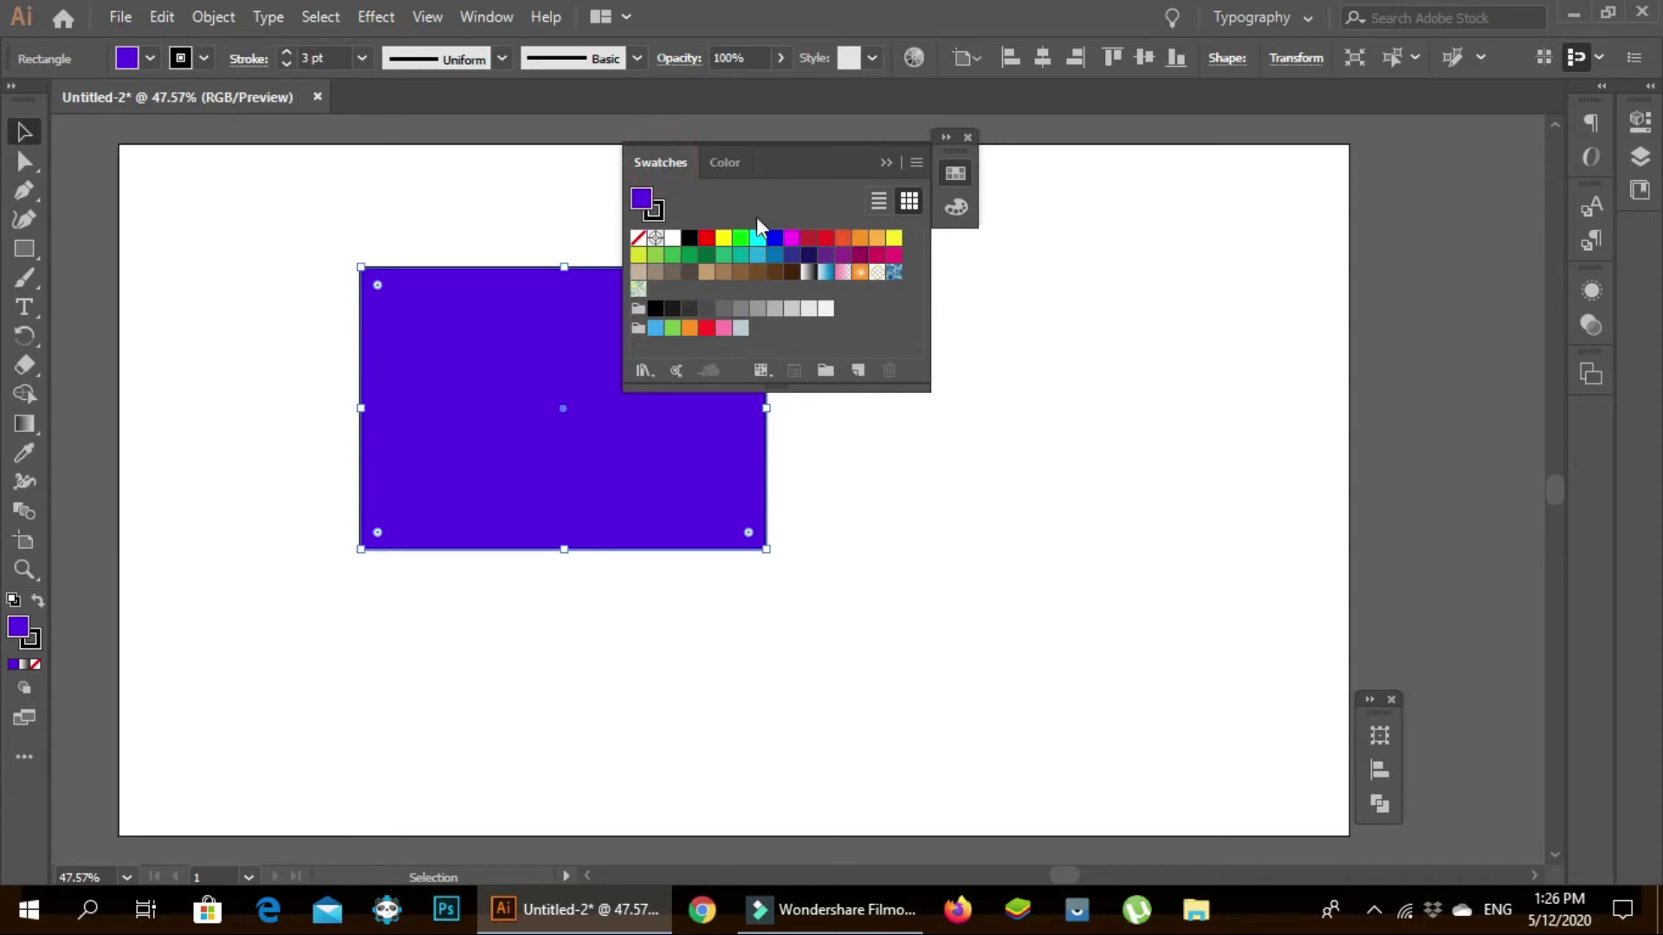
- Fill the rectangle with the red swatch and preview dark red #771515 in the fill Color Picker
left_click(706, 239)
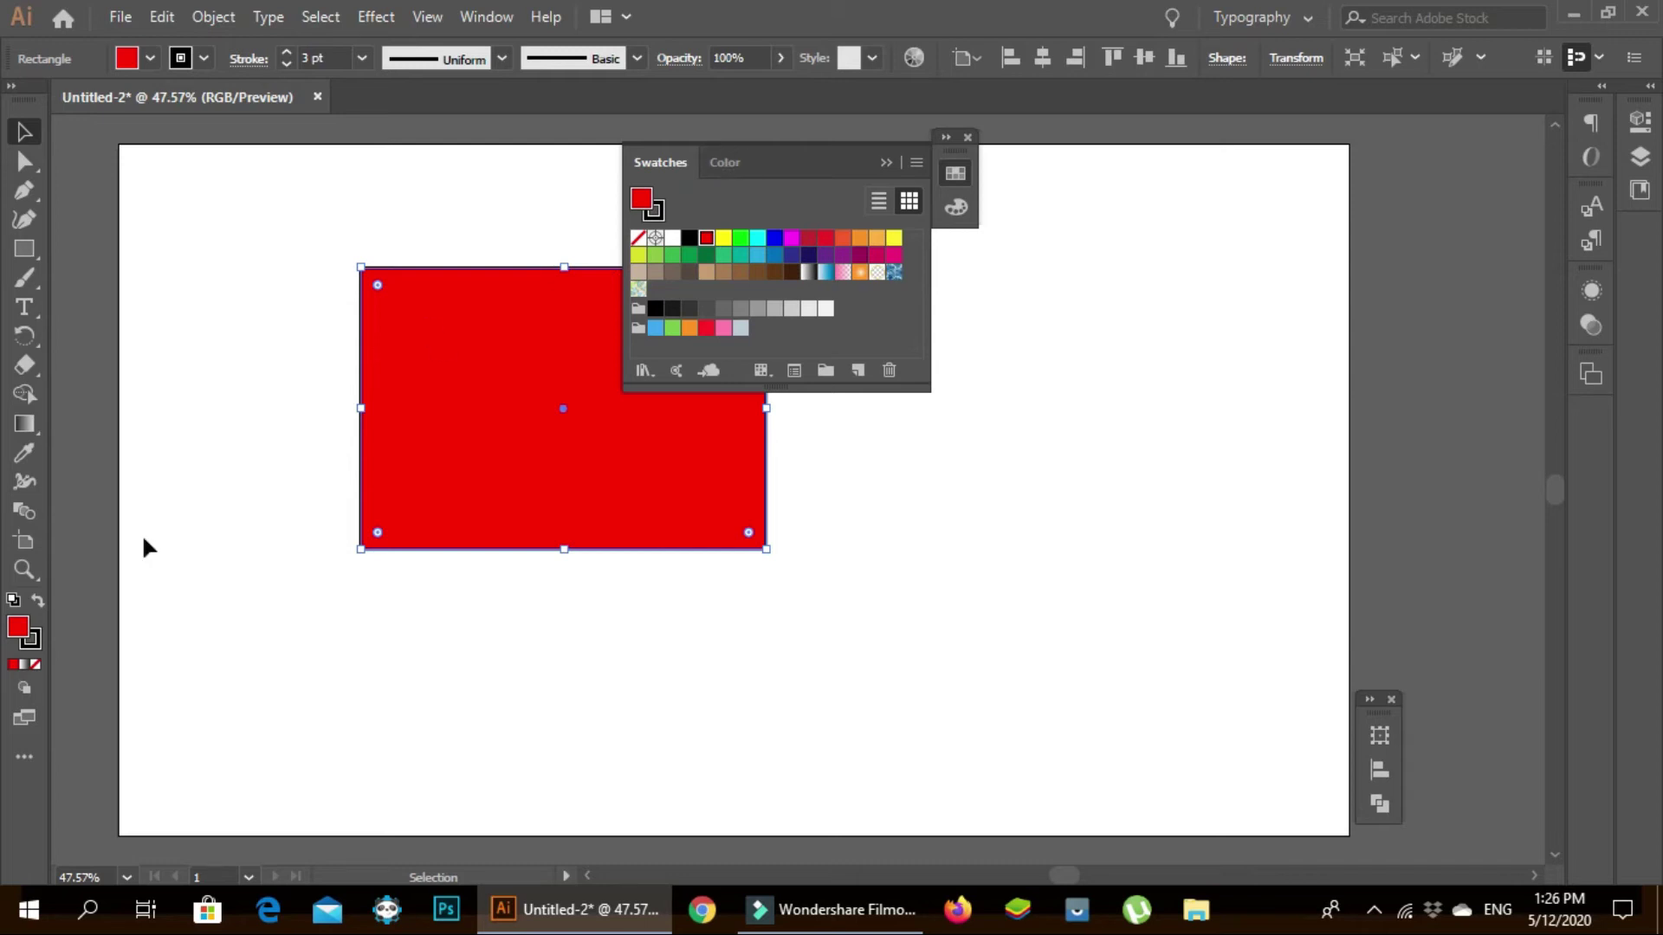
left_click(29, 635)
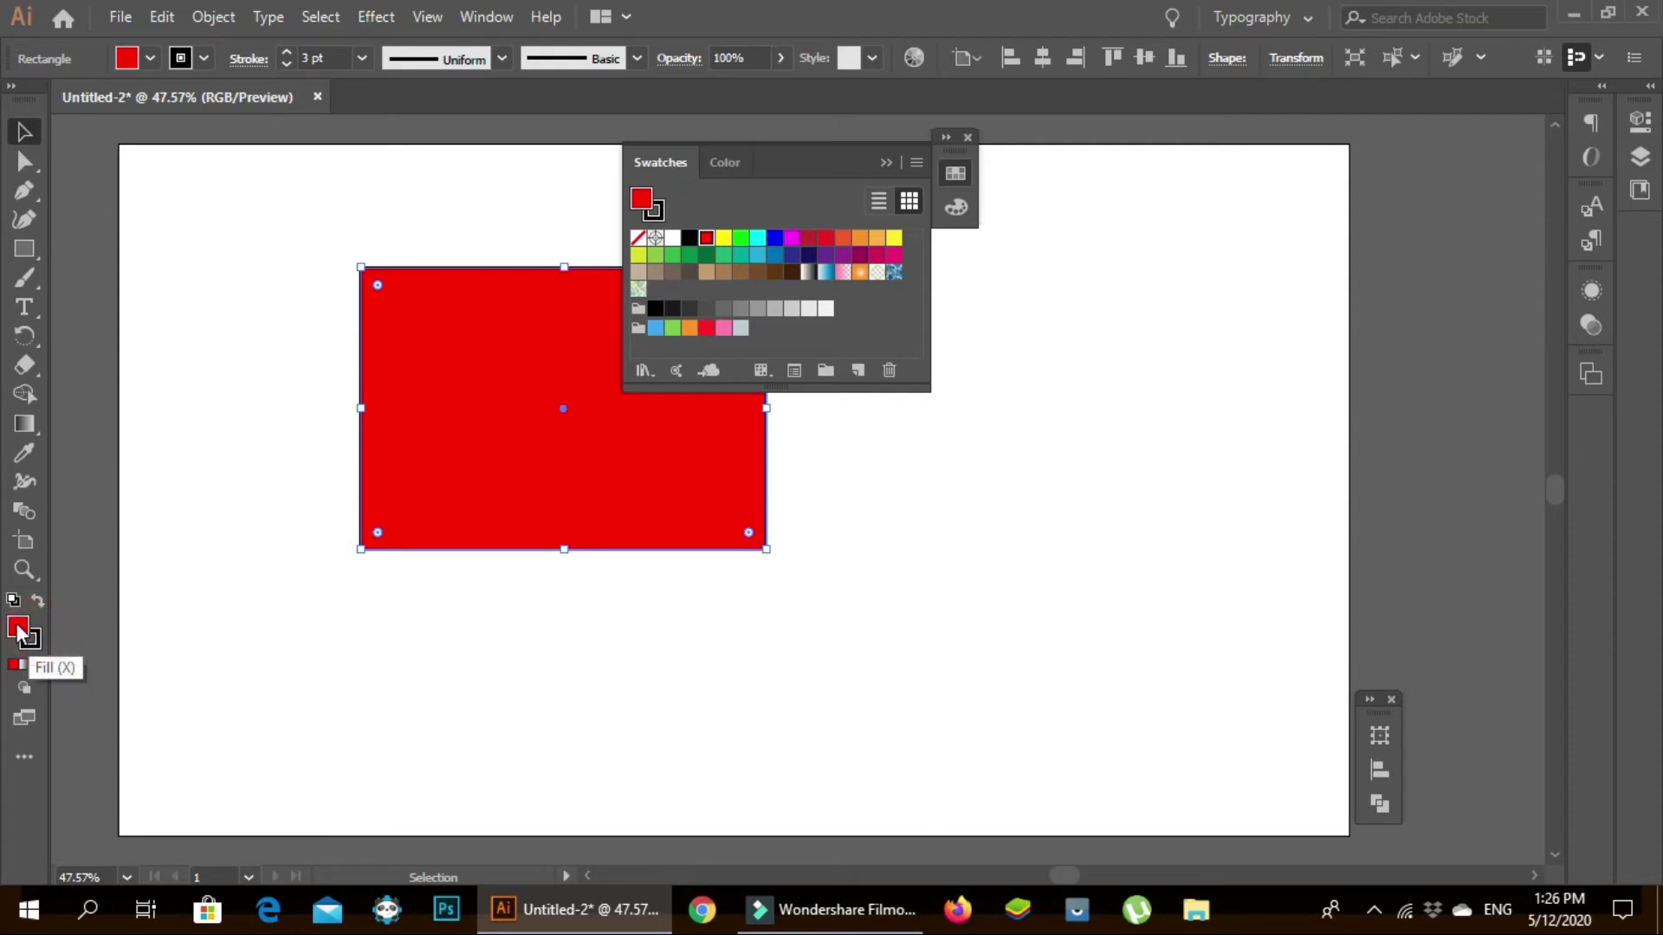
double_click(26, 635)
mouse_move(784, 583)
left_mouse_down()
mouse_move(779, 448)
mouse_move(764, 594)
left_mouse_up()
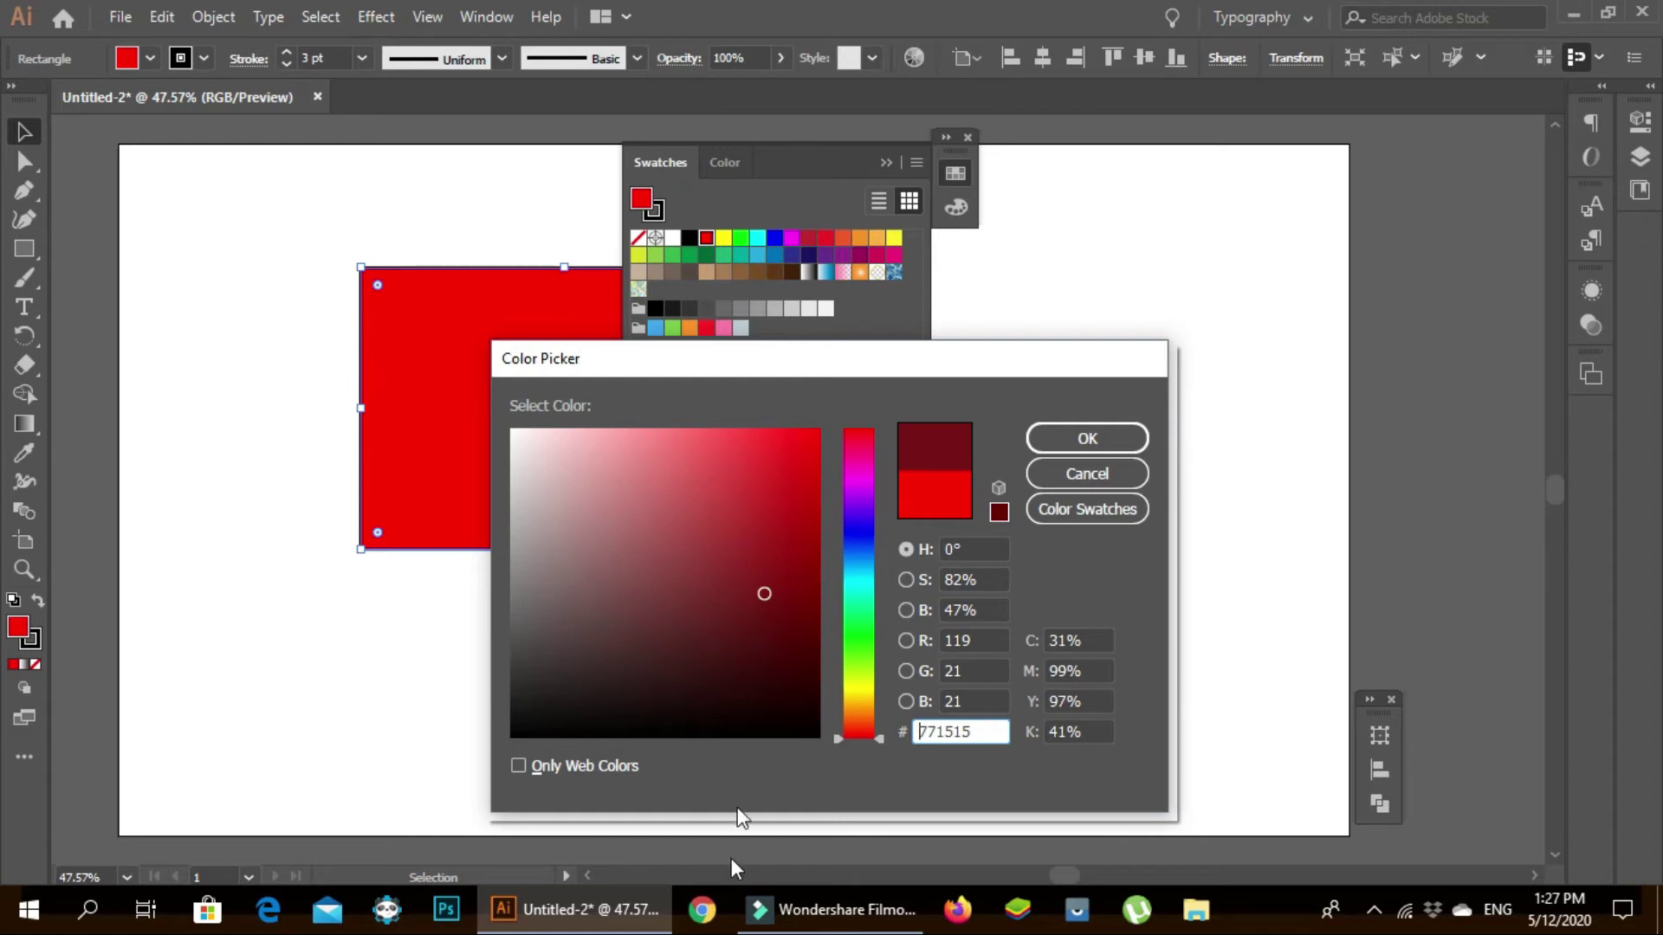
- Search Chrome for 'yellow colour in hex' and highlight #FFFF00 in the results table
left_click(710, 915)
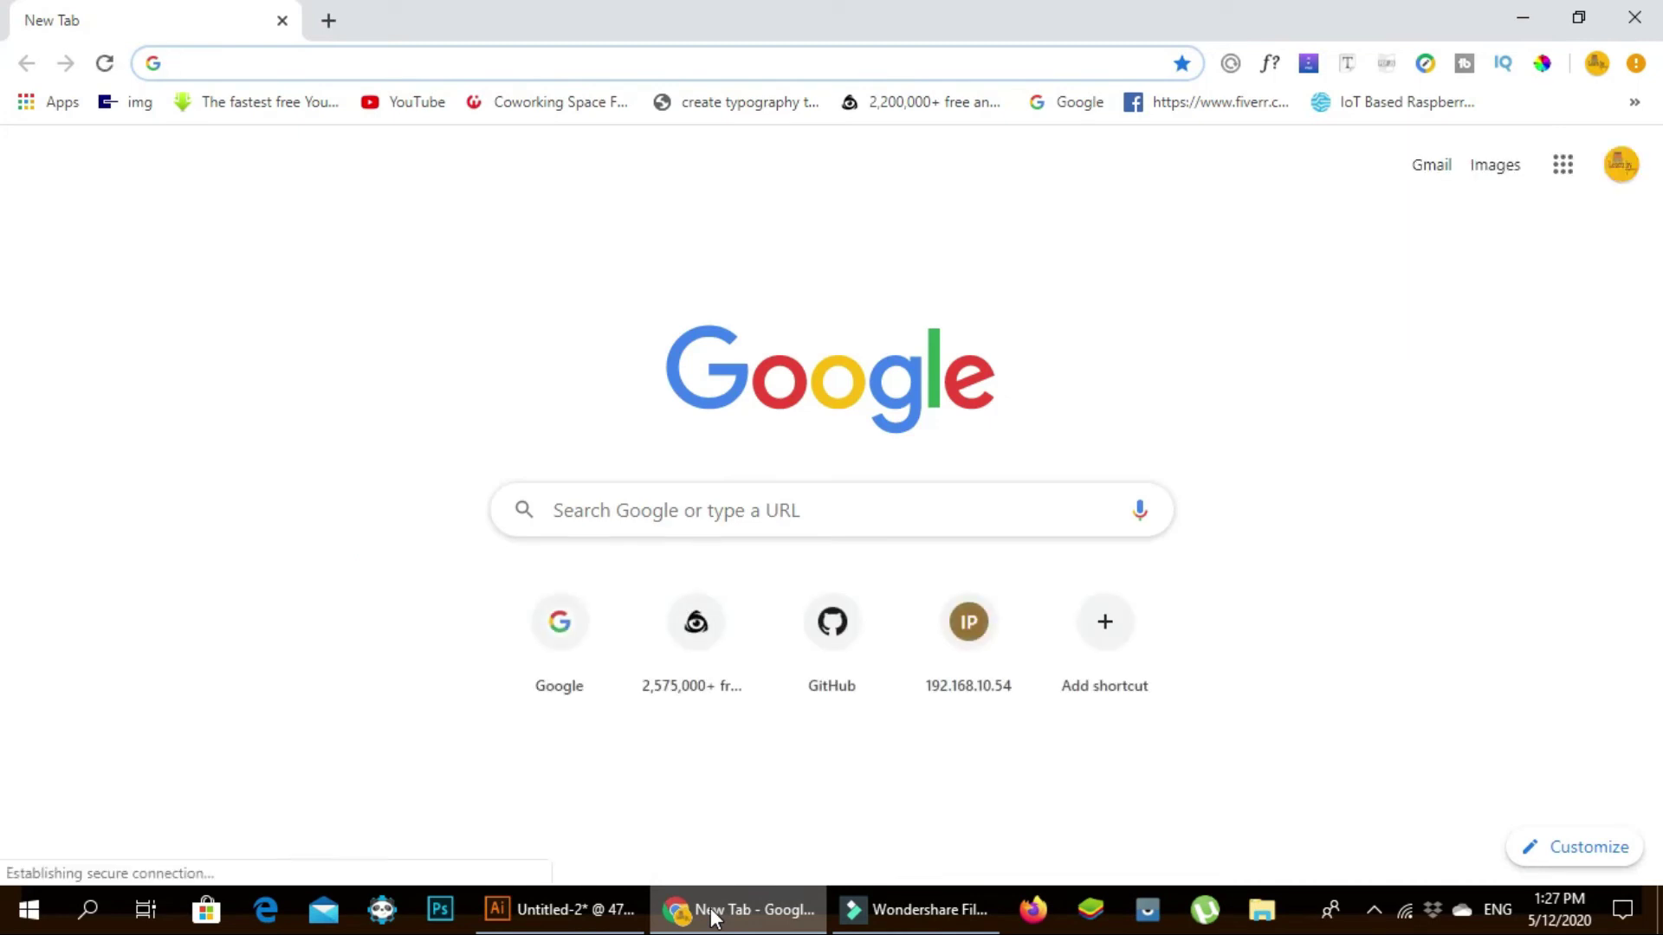
type("yelo")
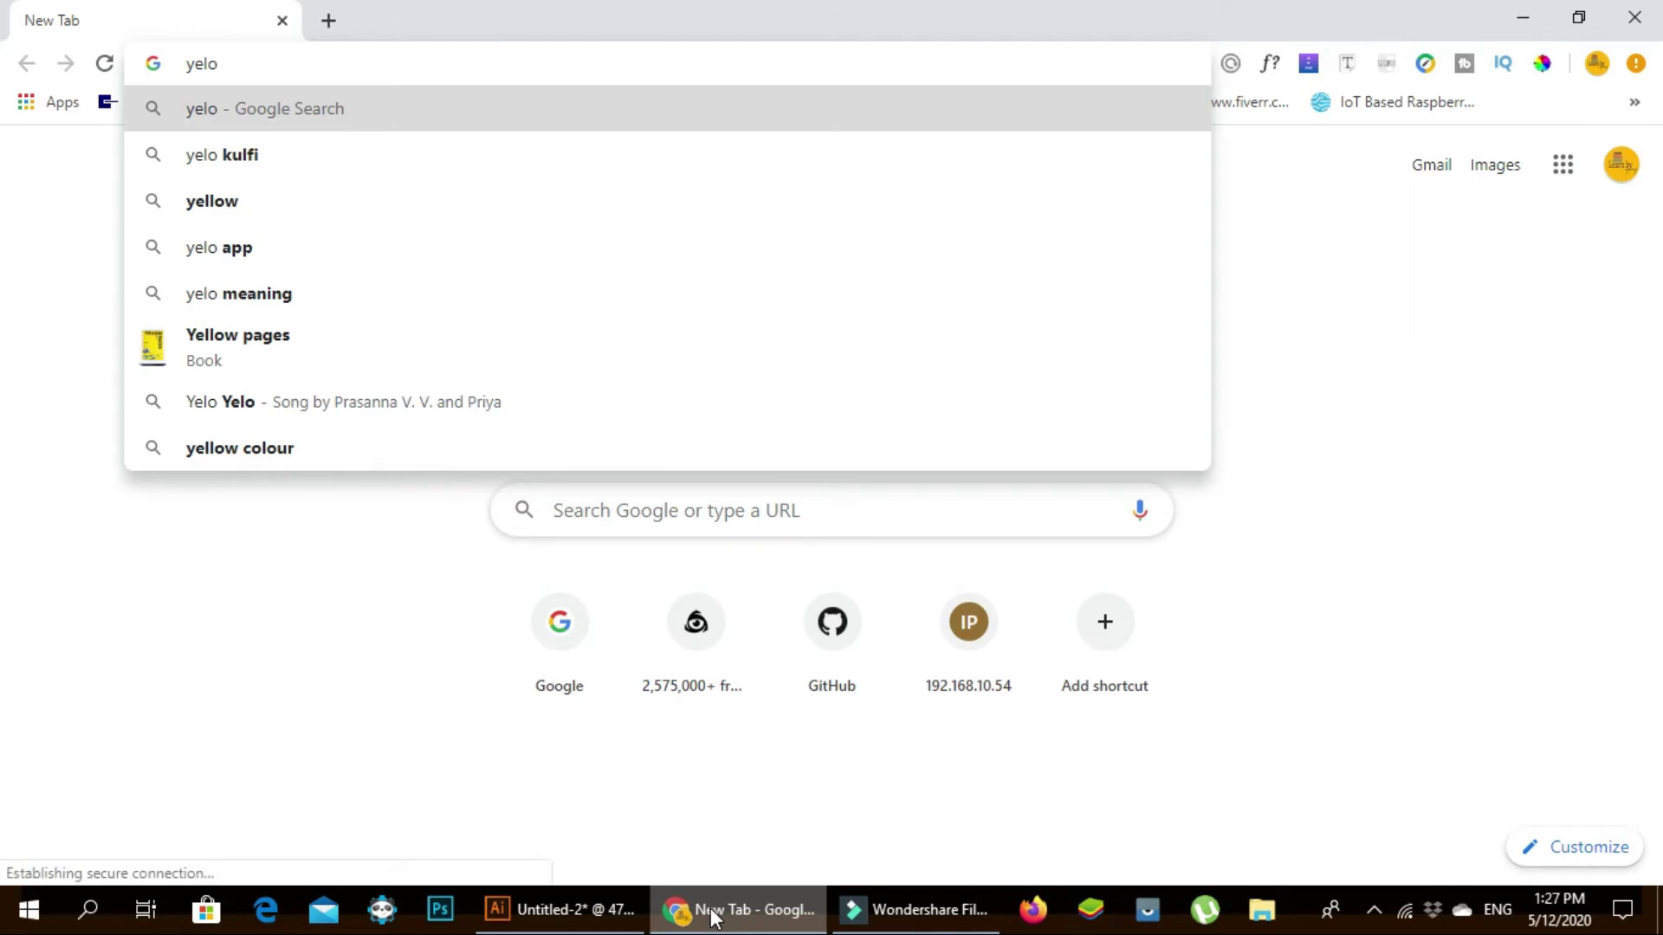
key("BackSpace")
type("low v")
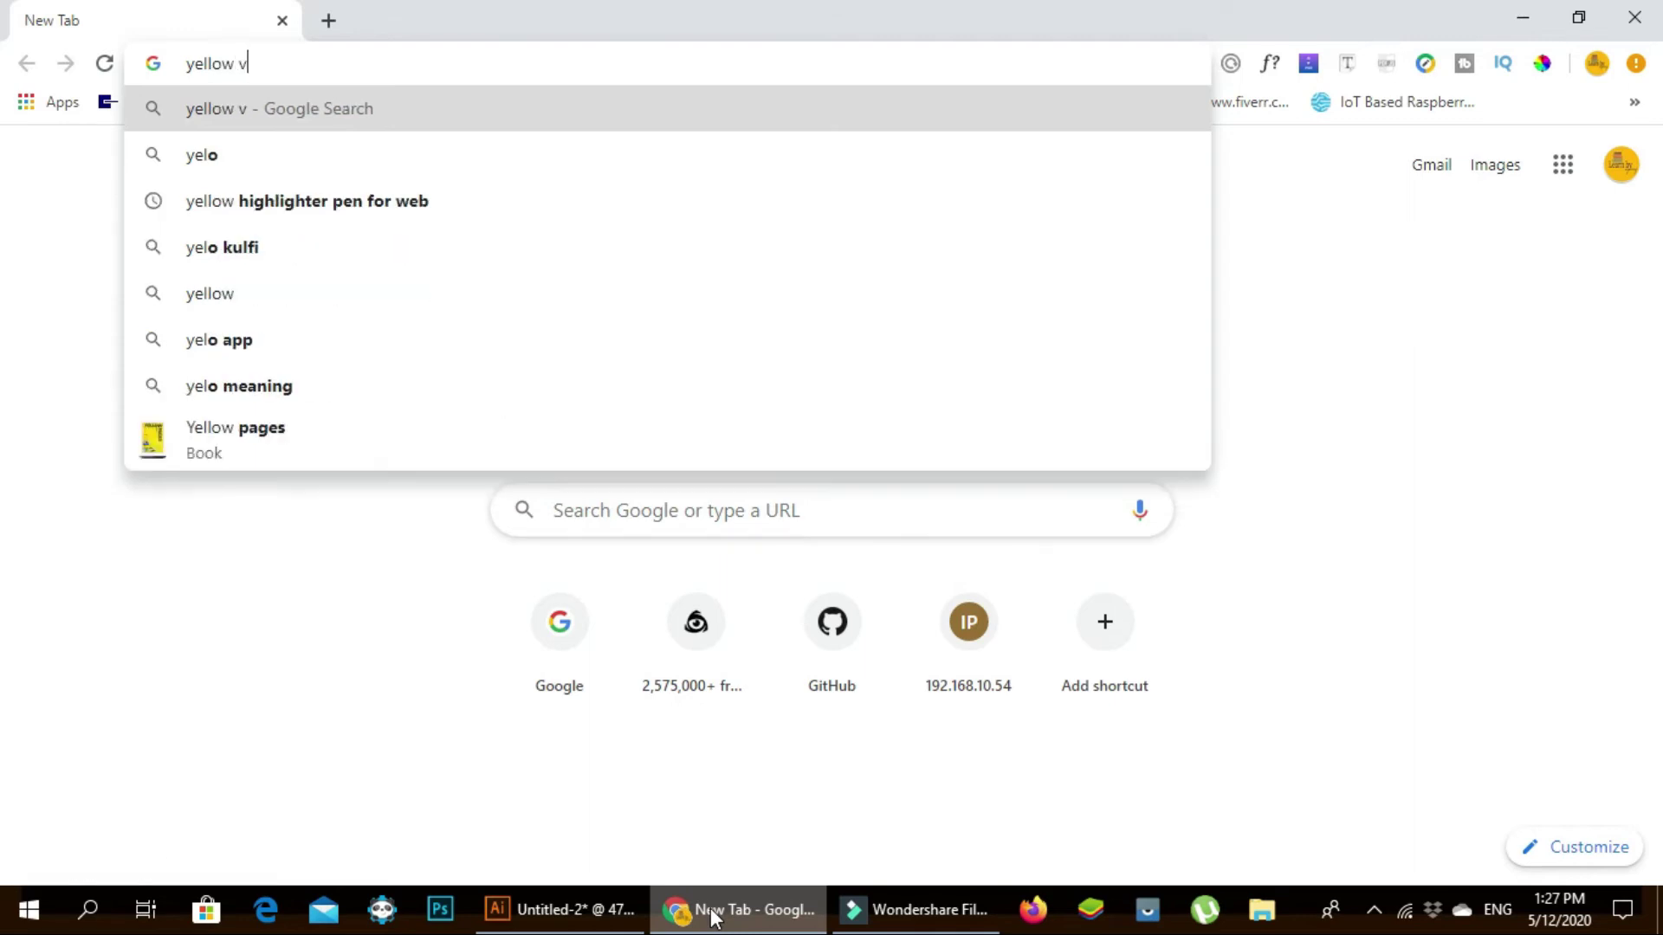
key("BackSpace")
type("colour")
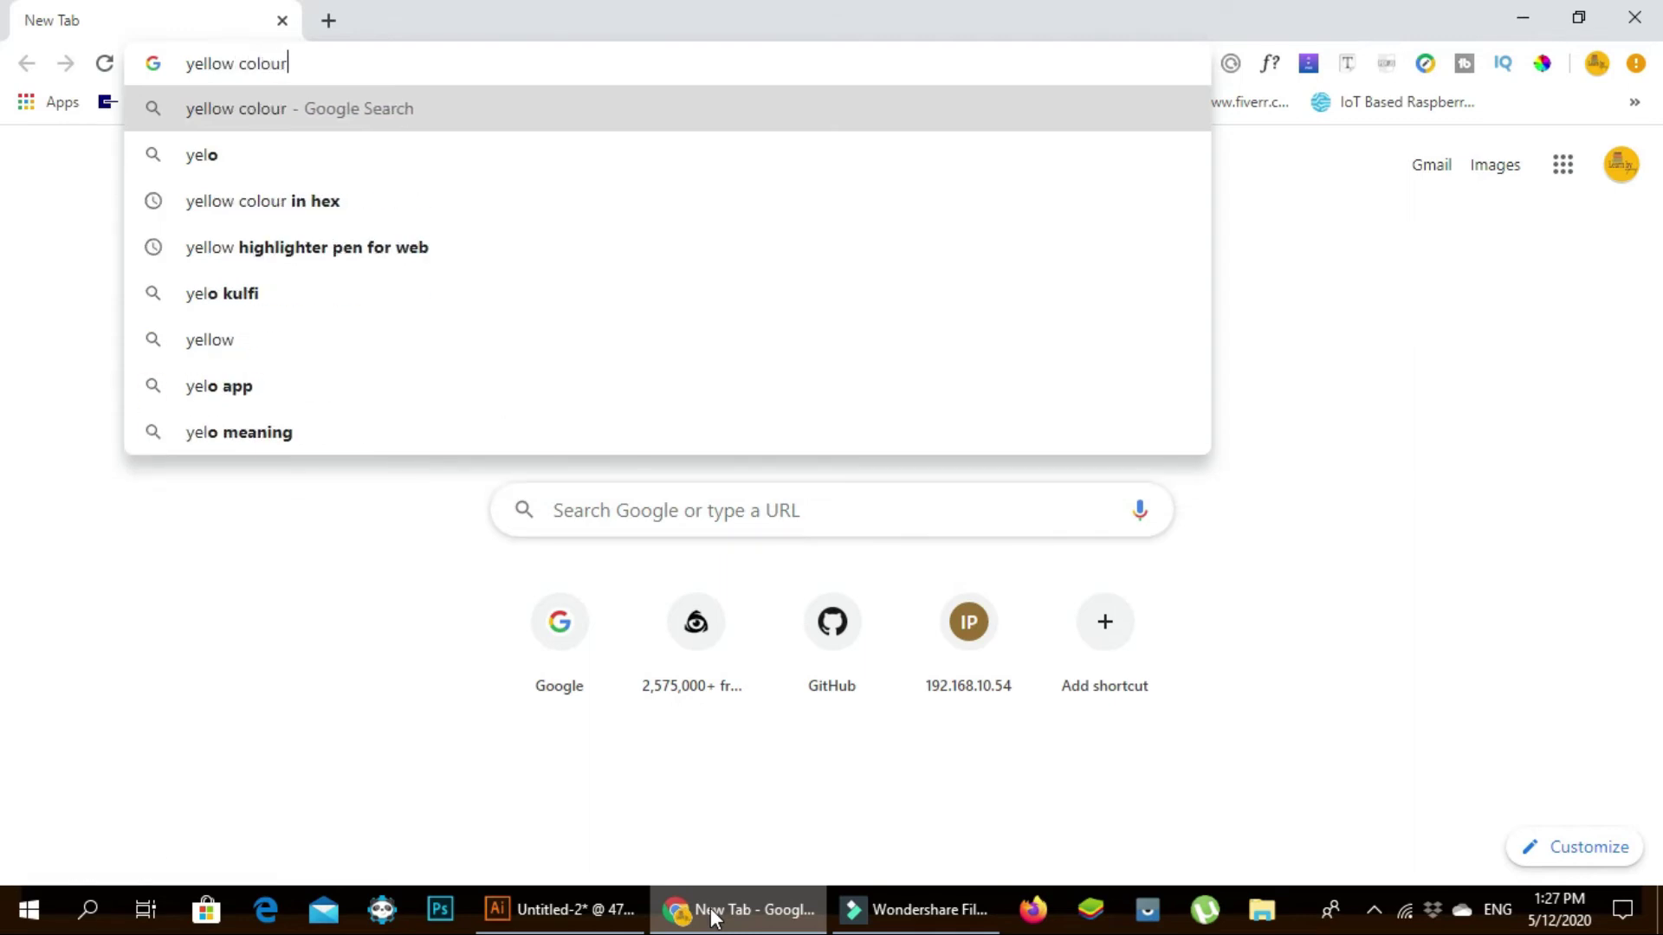
key("Down")
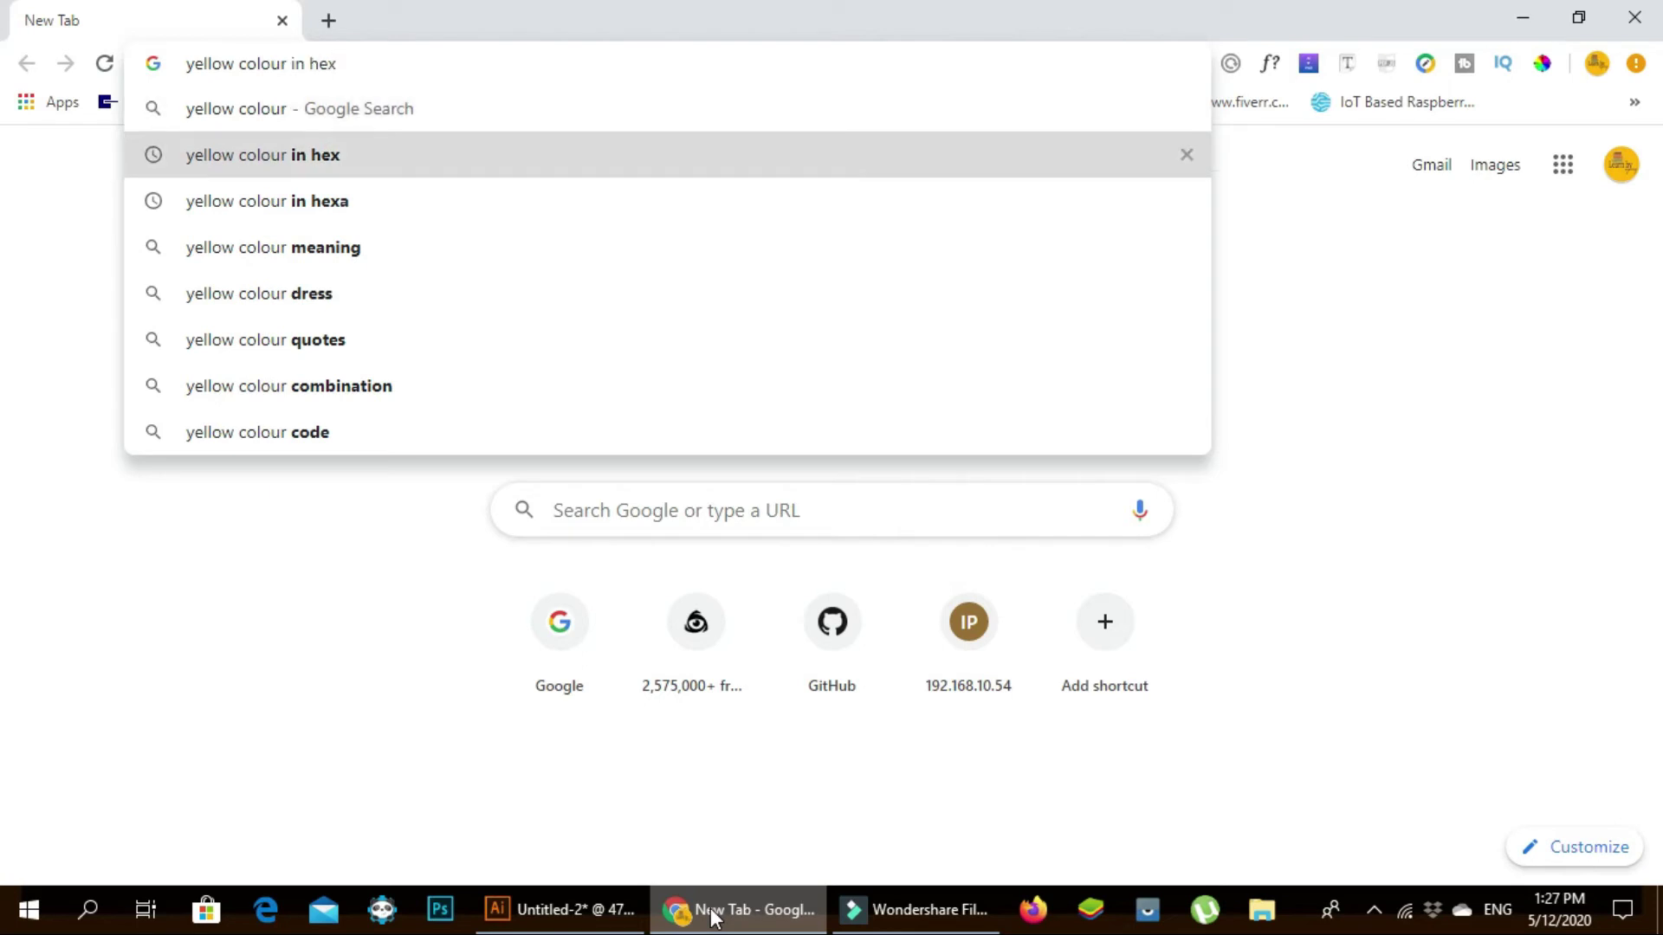
key("Return")
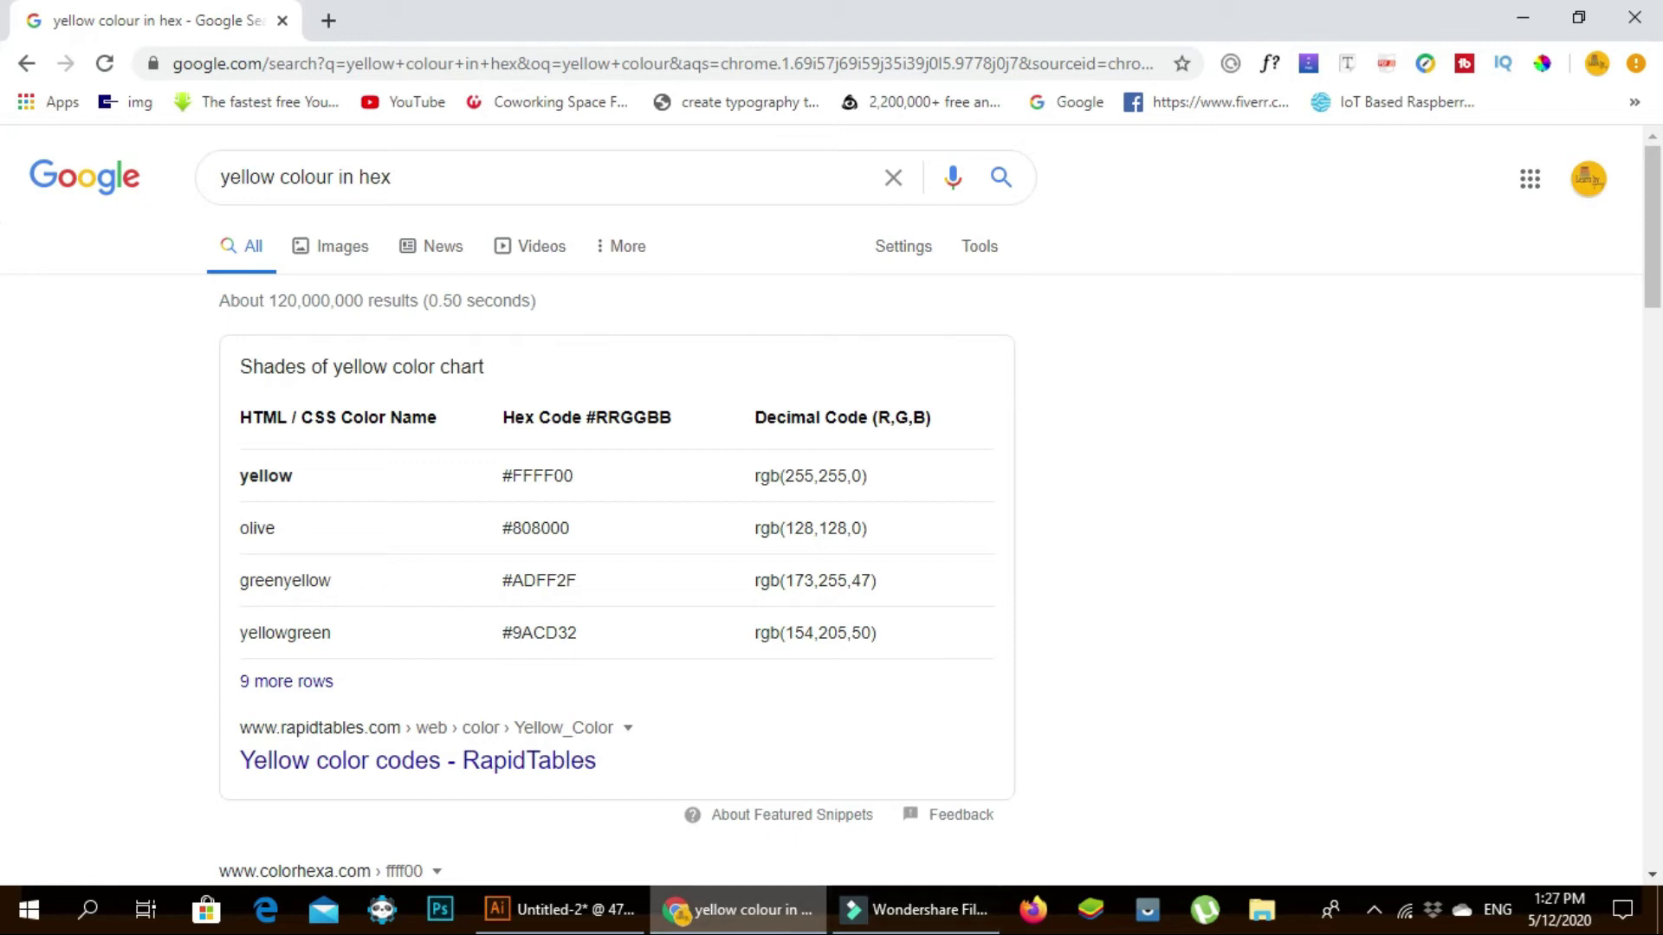
left_click_drag(616, 476, 503, 476)
key("ctrl+c")
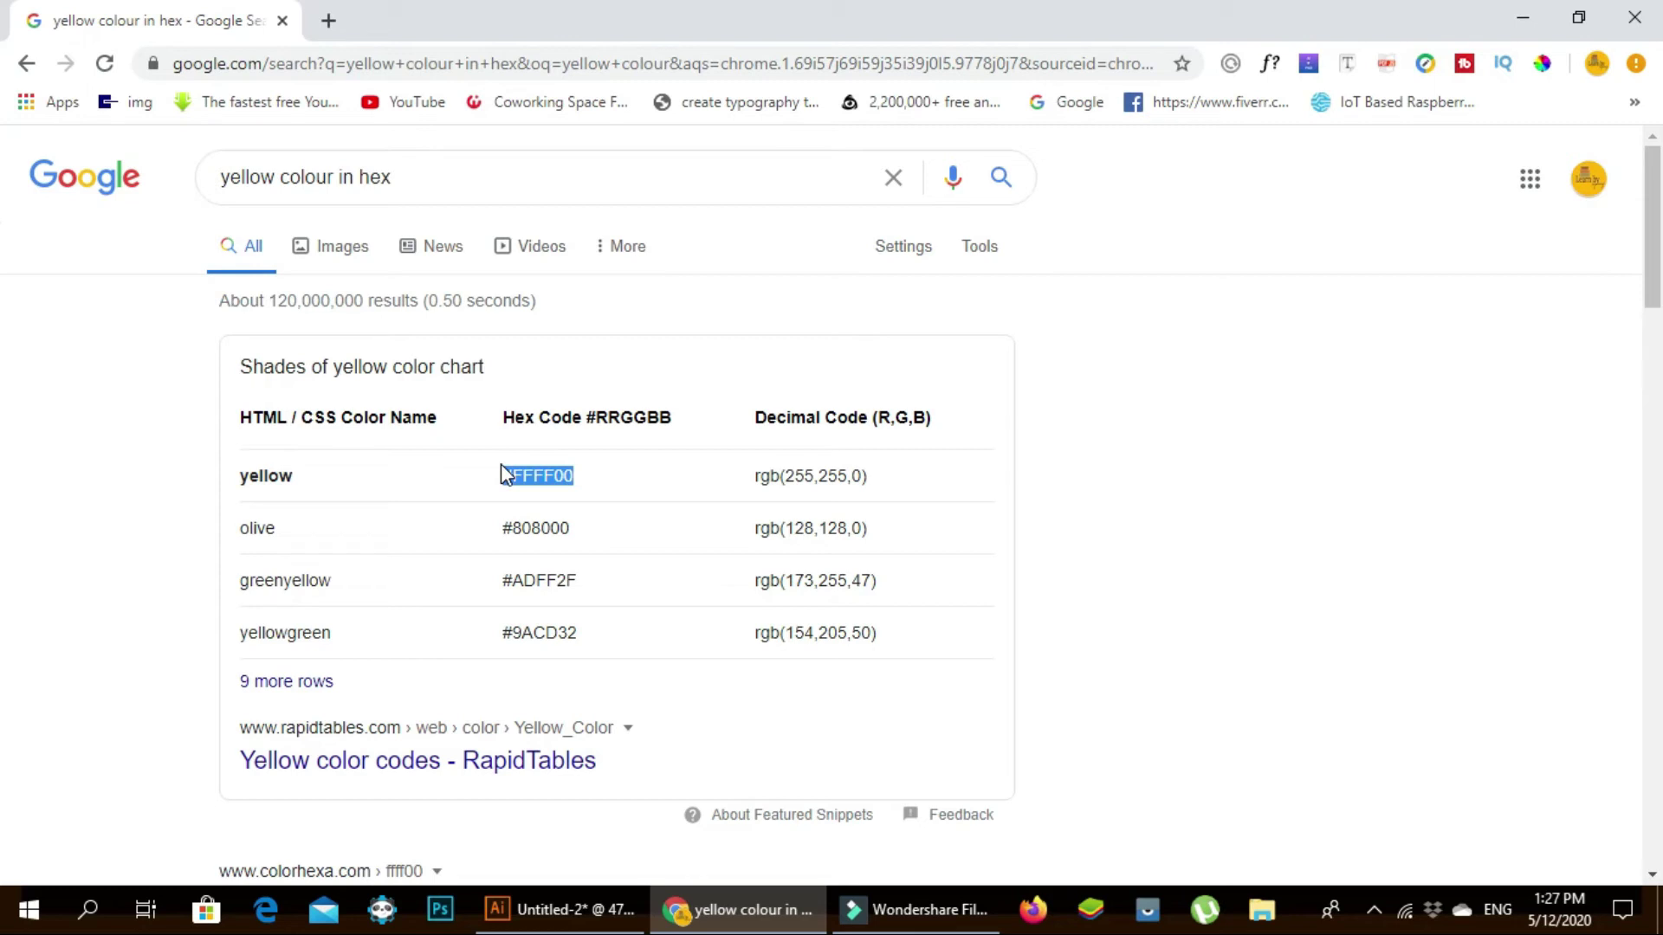
- Fill the rectangle with pasted hex FFFF00, save that yellow as a swatch, and return to Chrome
left_click(573, 903)
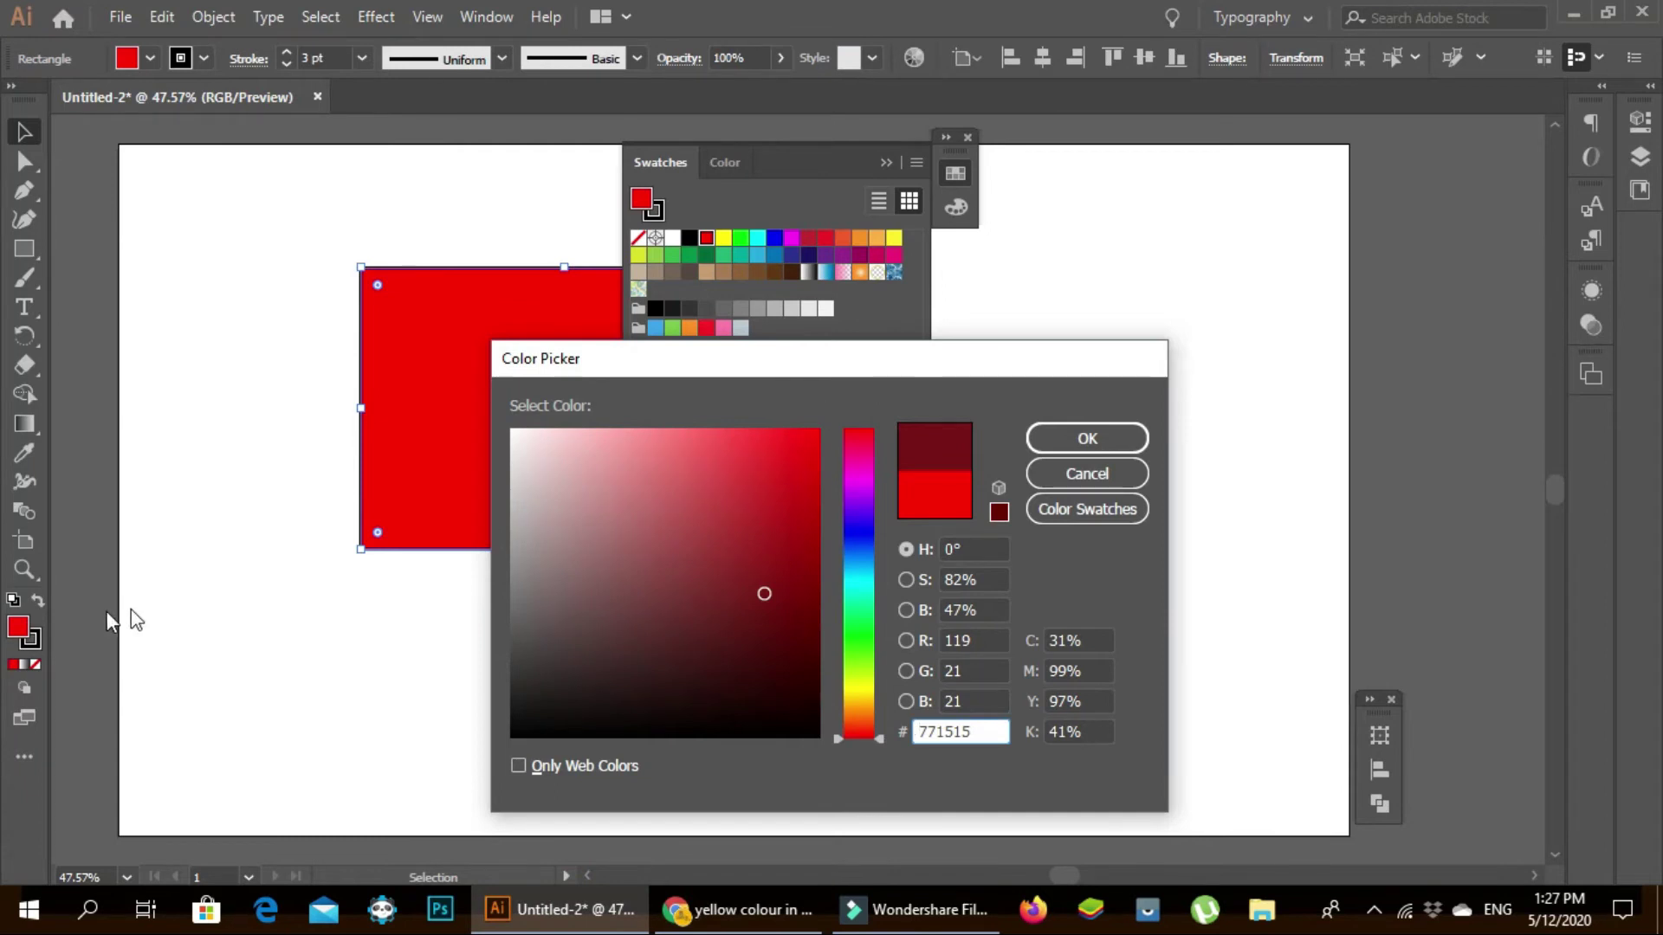
left_click(985, 730)
double_click(985, 730)
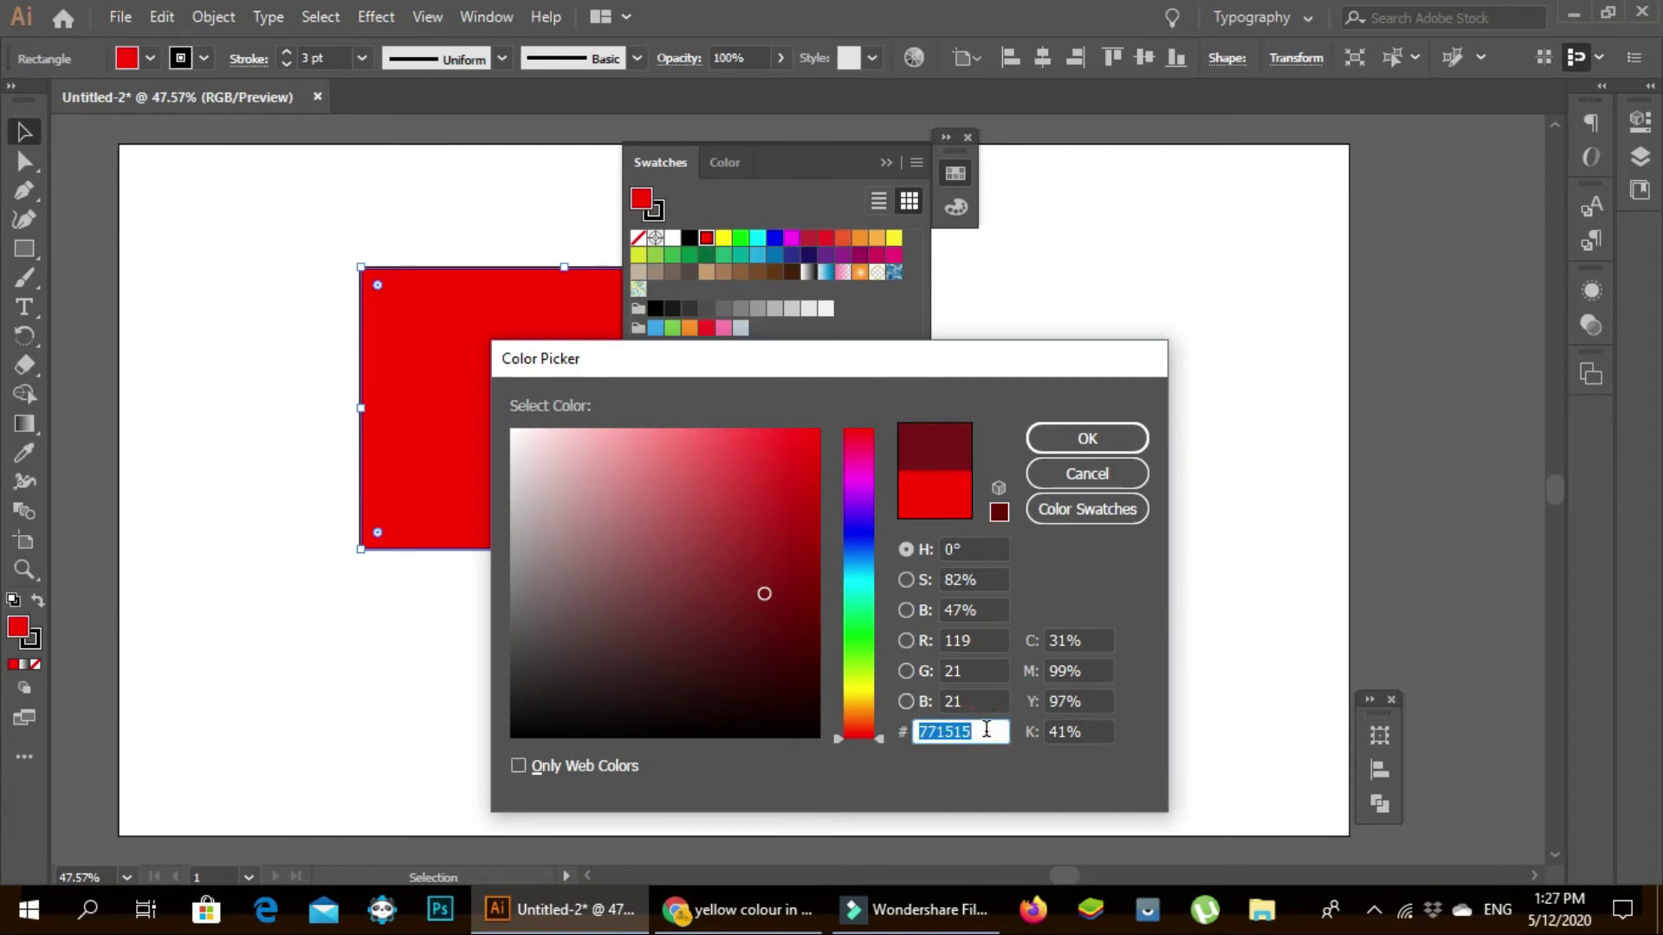
key("ctrl+v")
left_click(1064, 444)
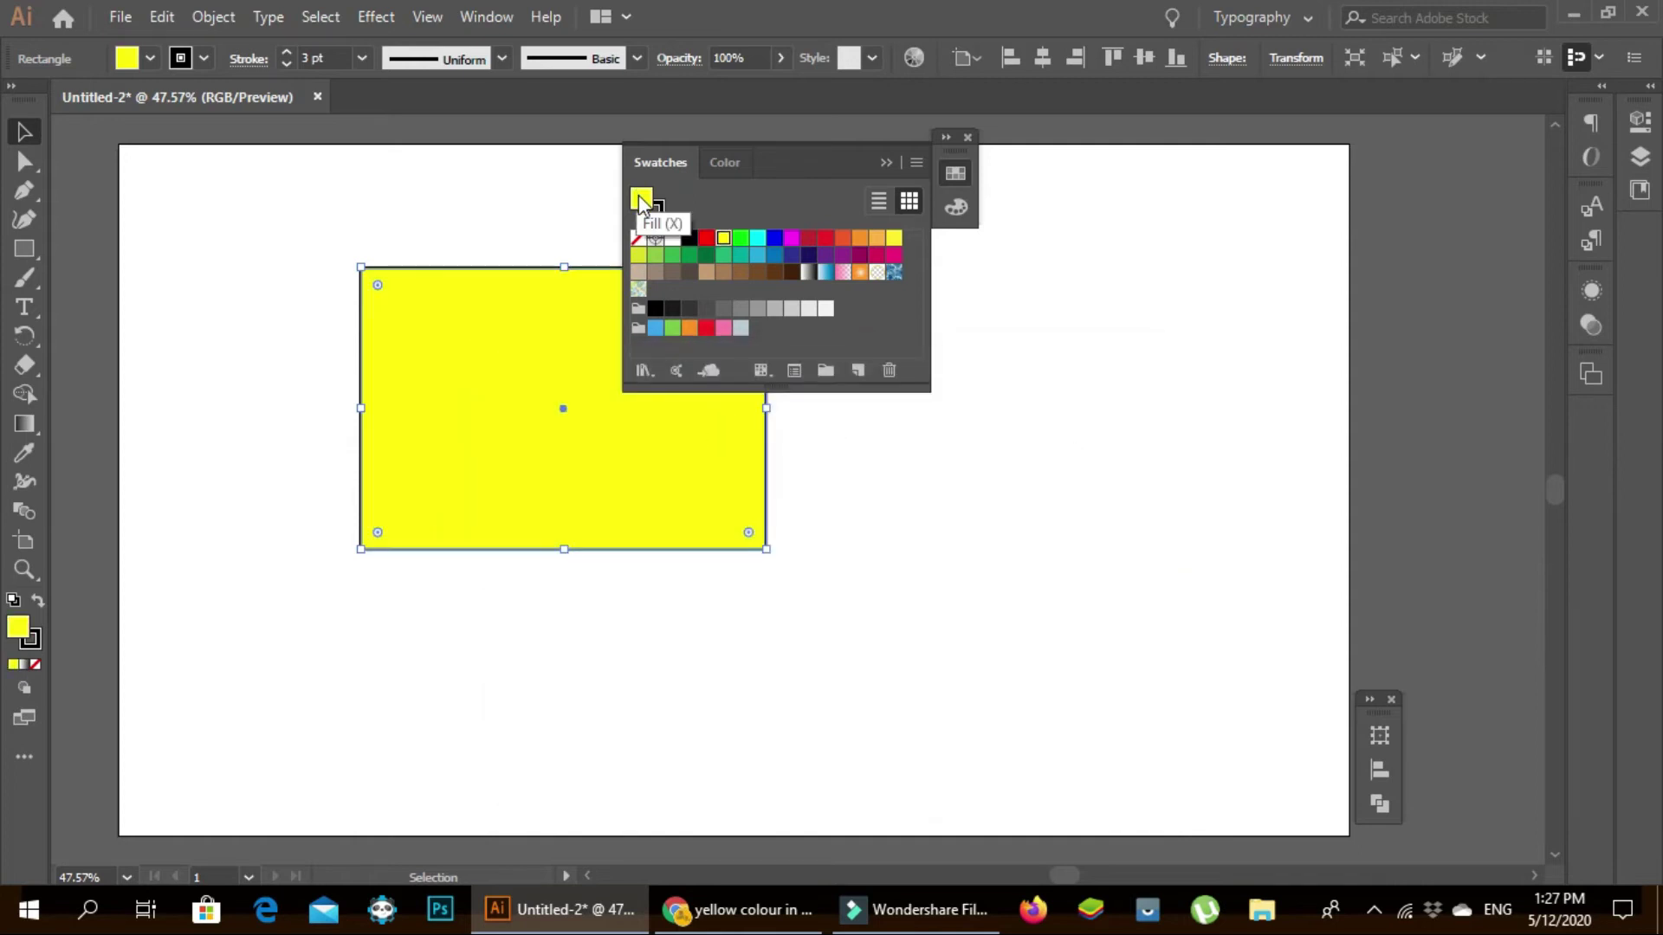
left_click_drag(646, 202, 679, 295)
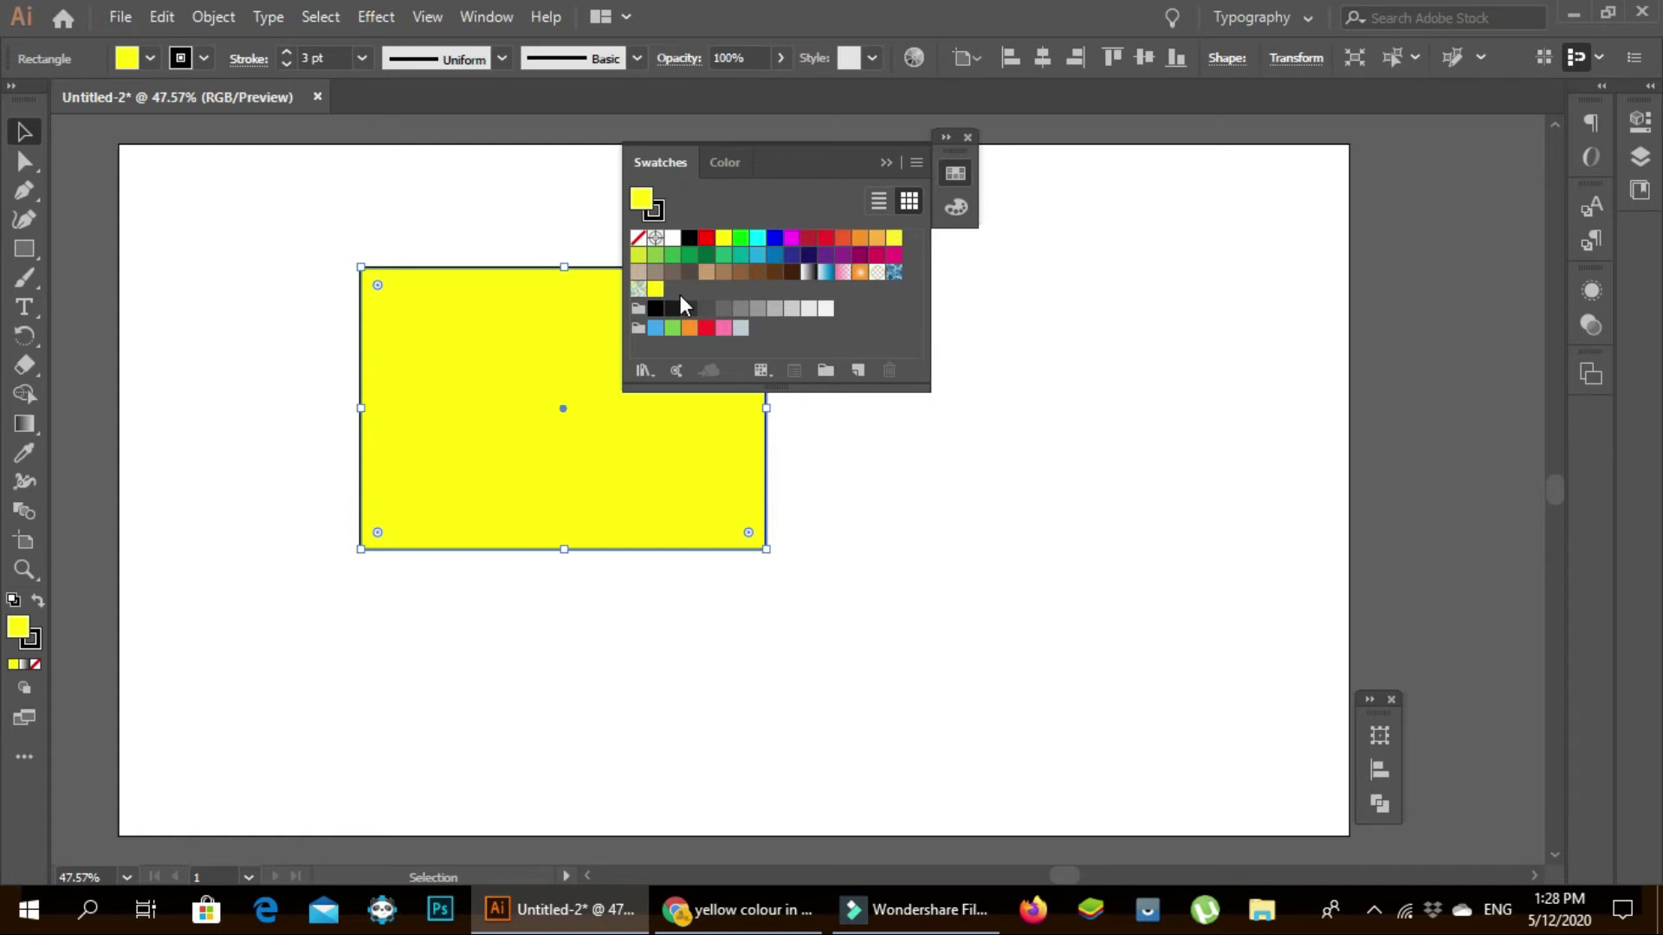
left_click(740, 911)
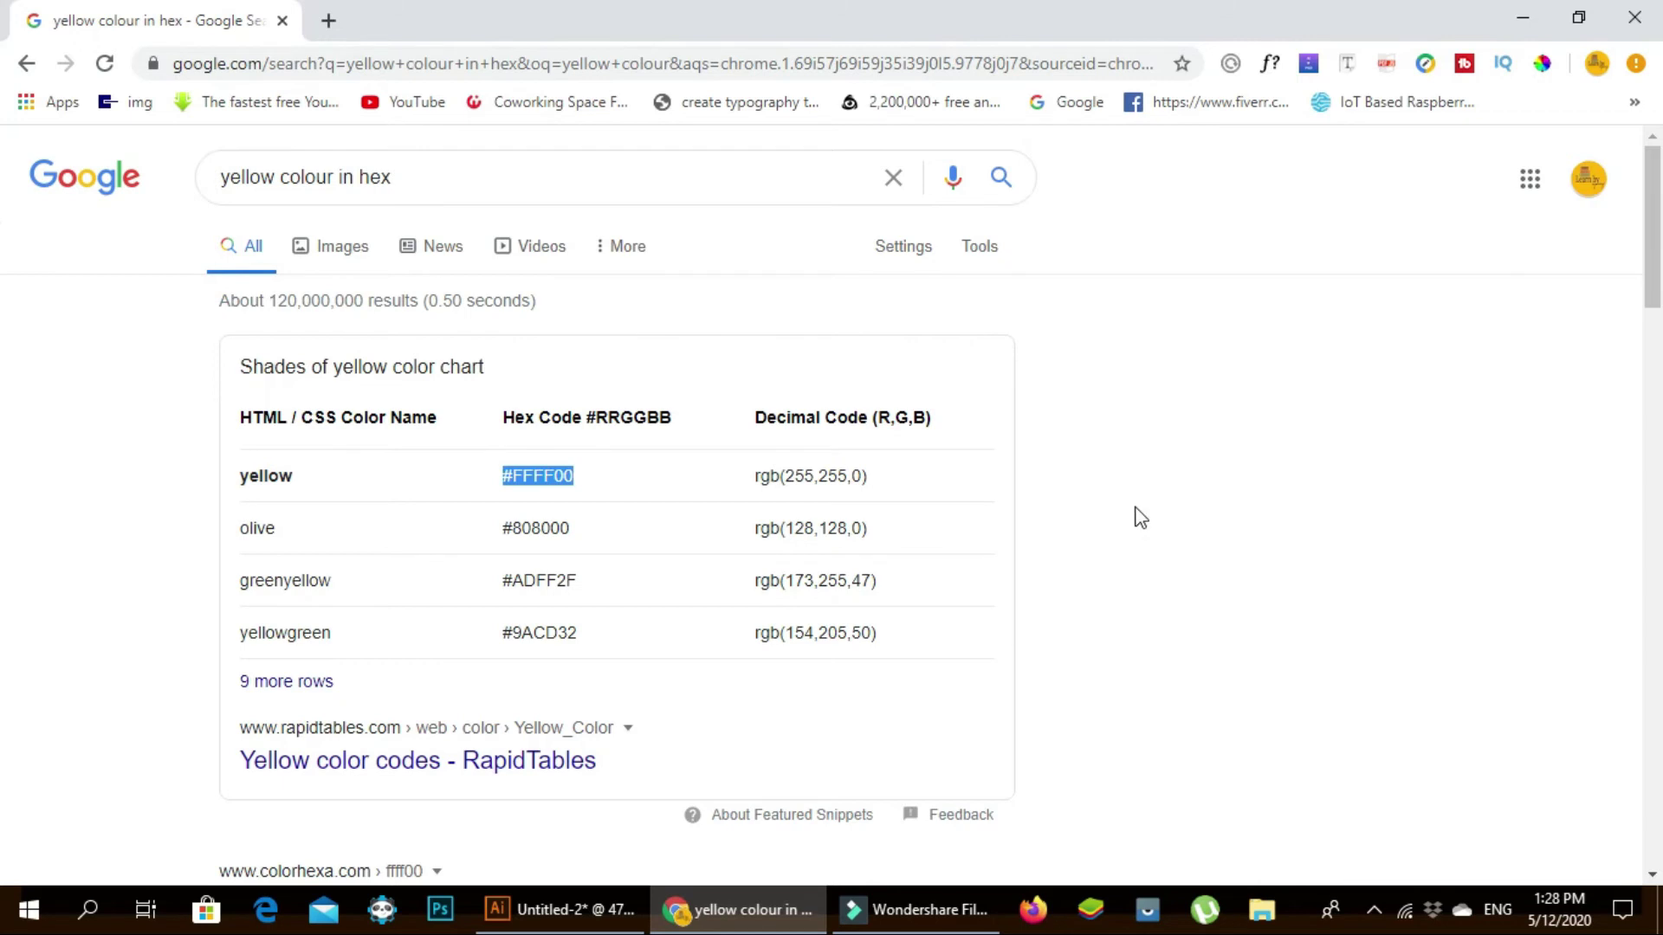
- Sample the Google logo's green with the ColorPick Eyedropper and copy its hex 34A853
left_click(1541, 64)
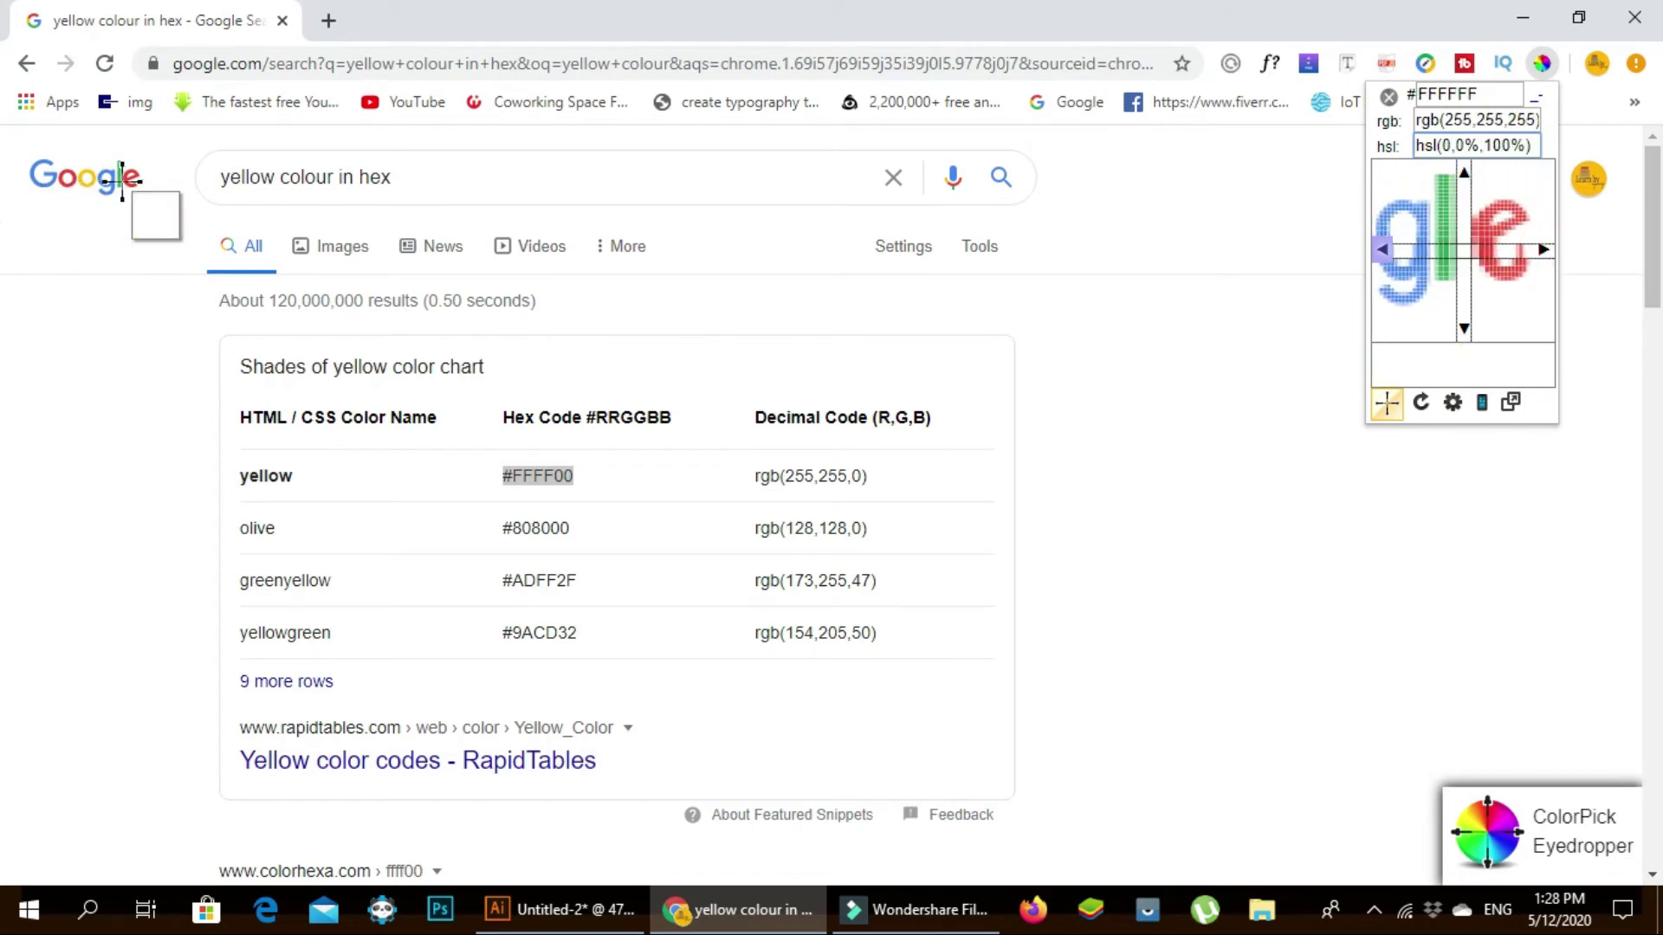
scroll(122, 182, "up", 3)
scroll(122, 181, "up", 2)
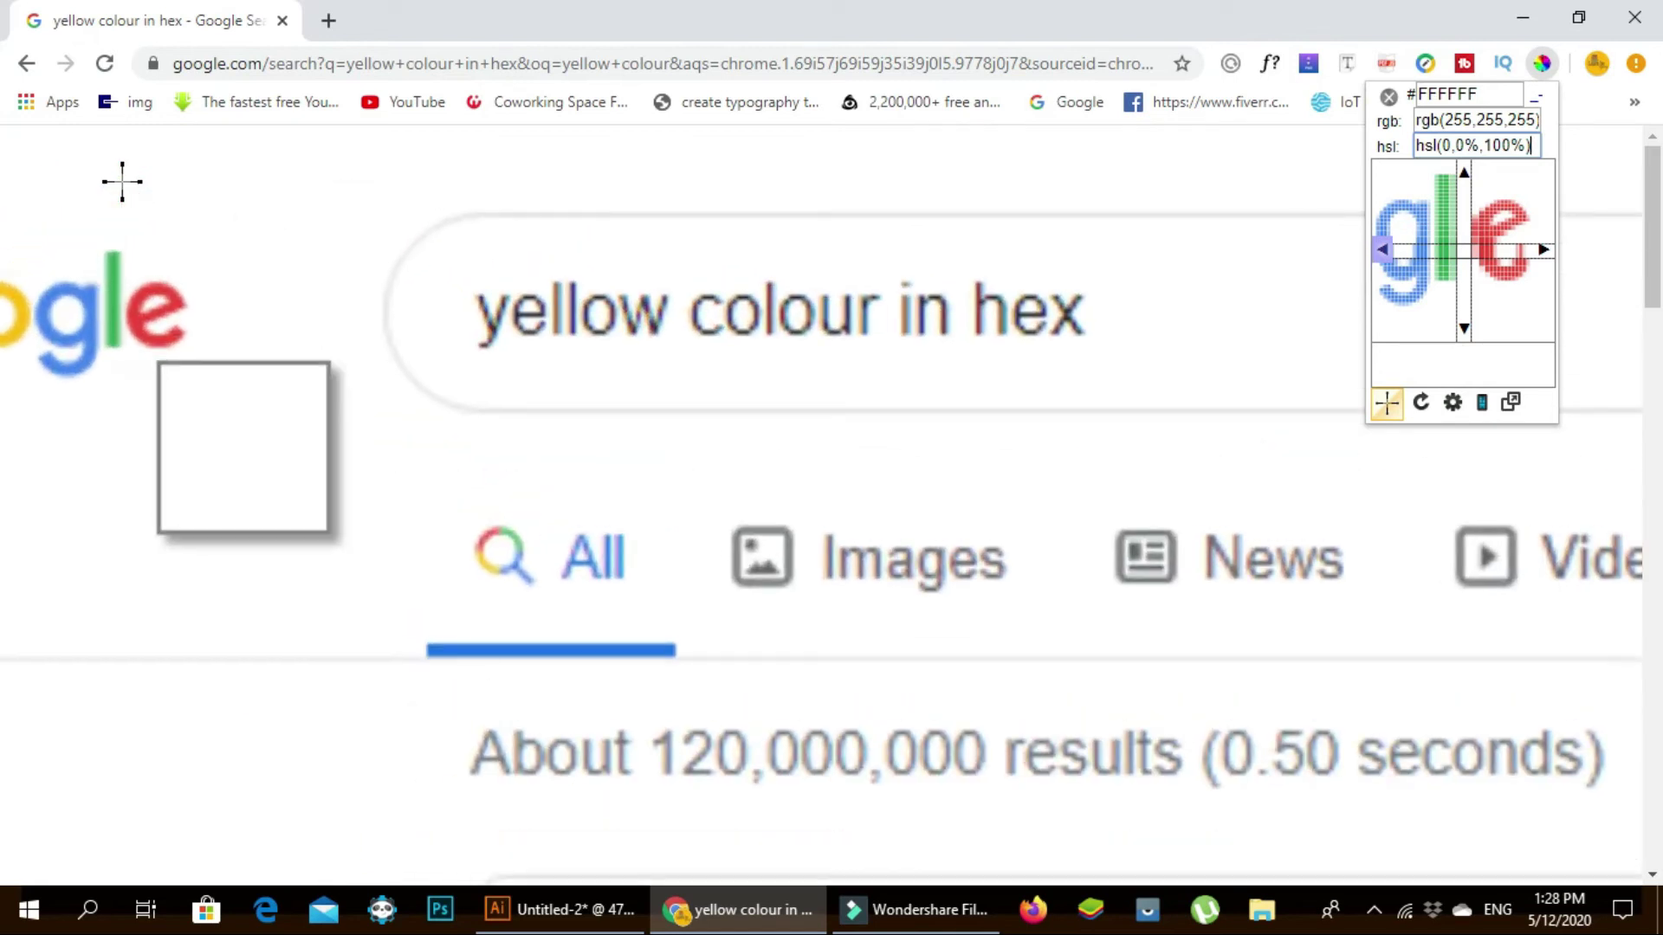
left_click(114, 310)
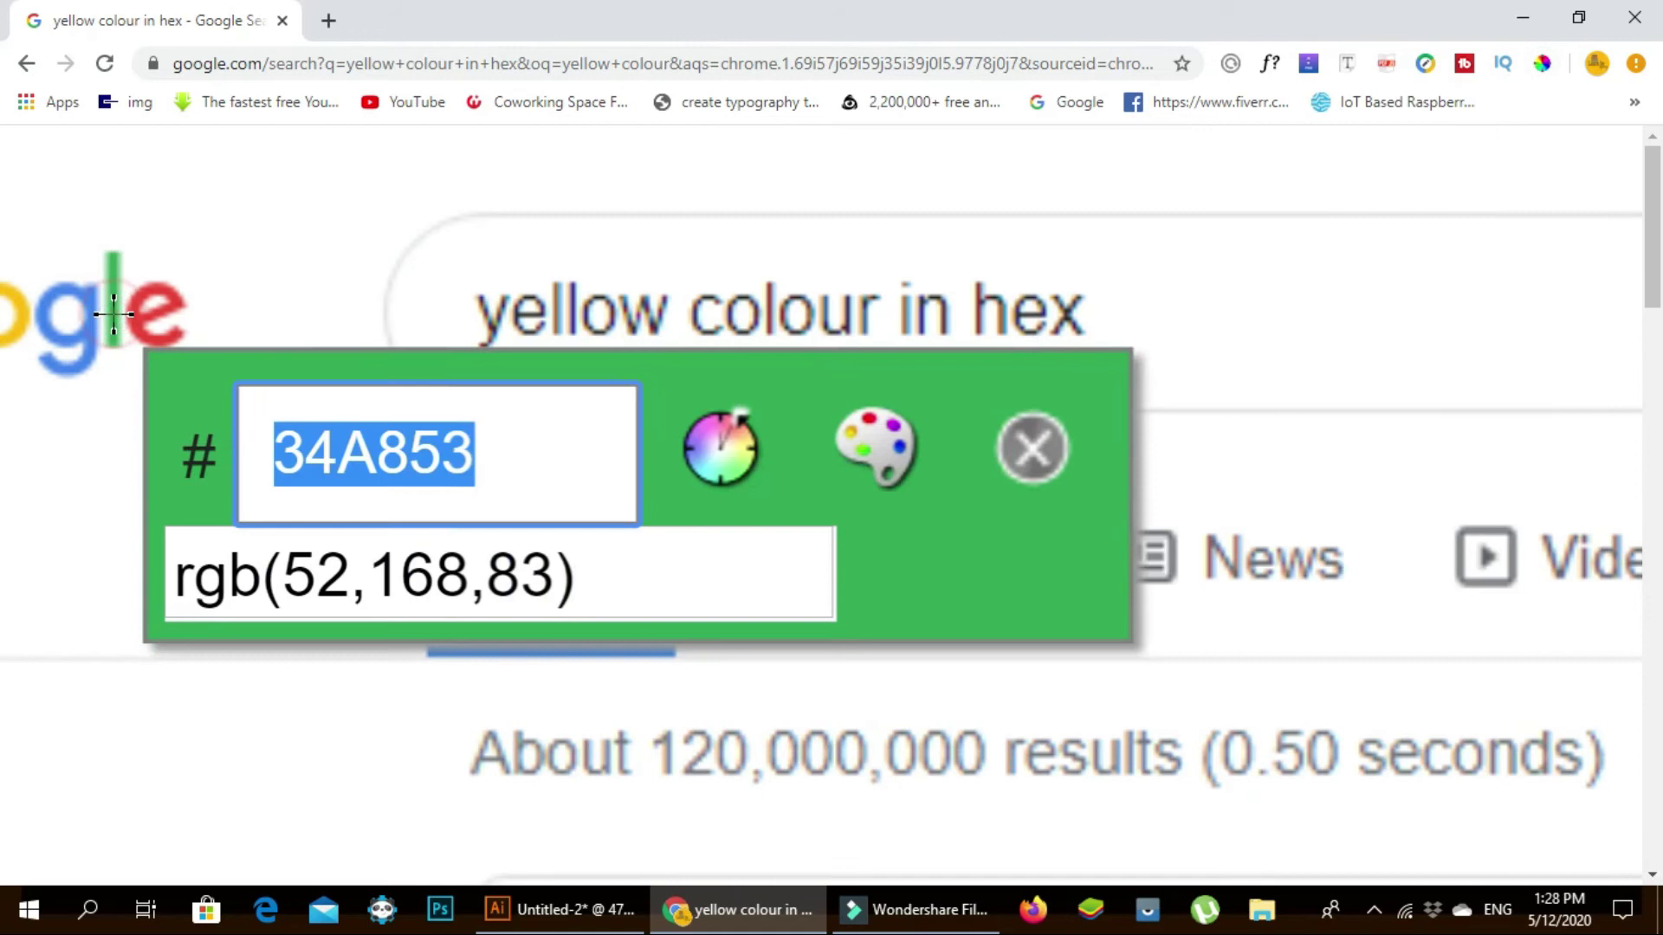
right_click(536, 470)
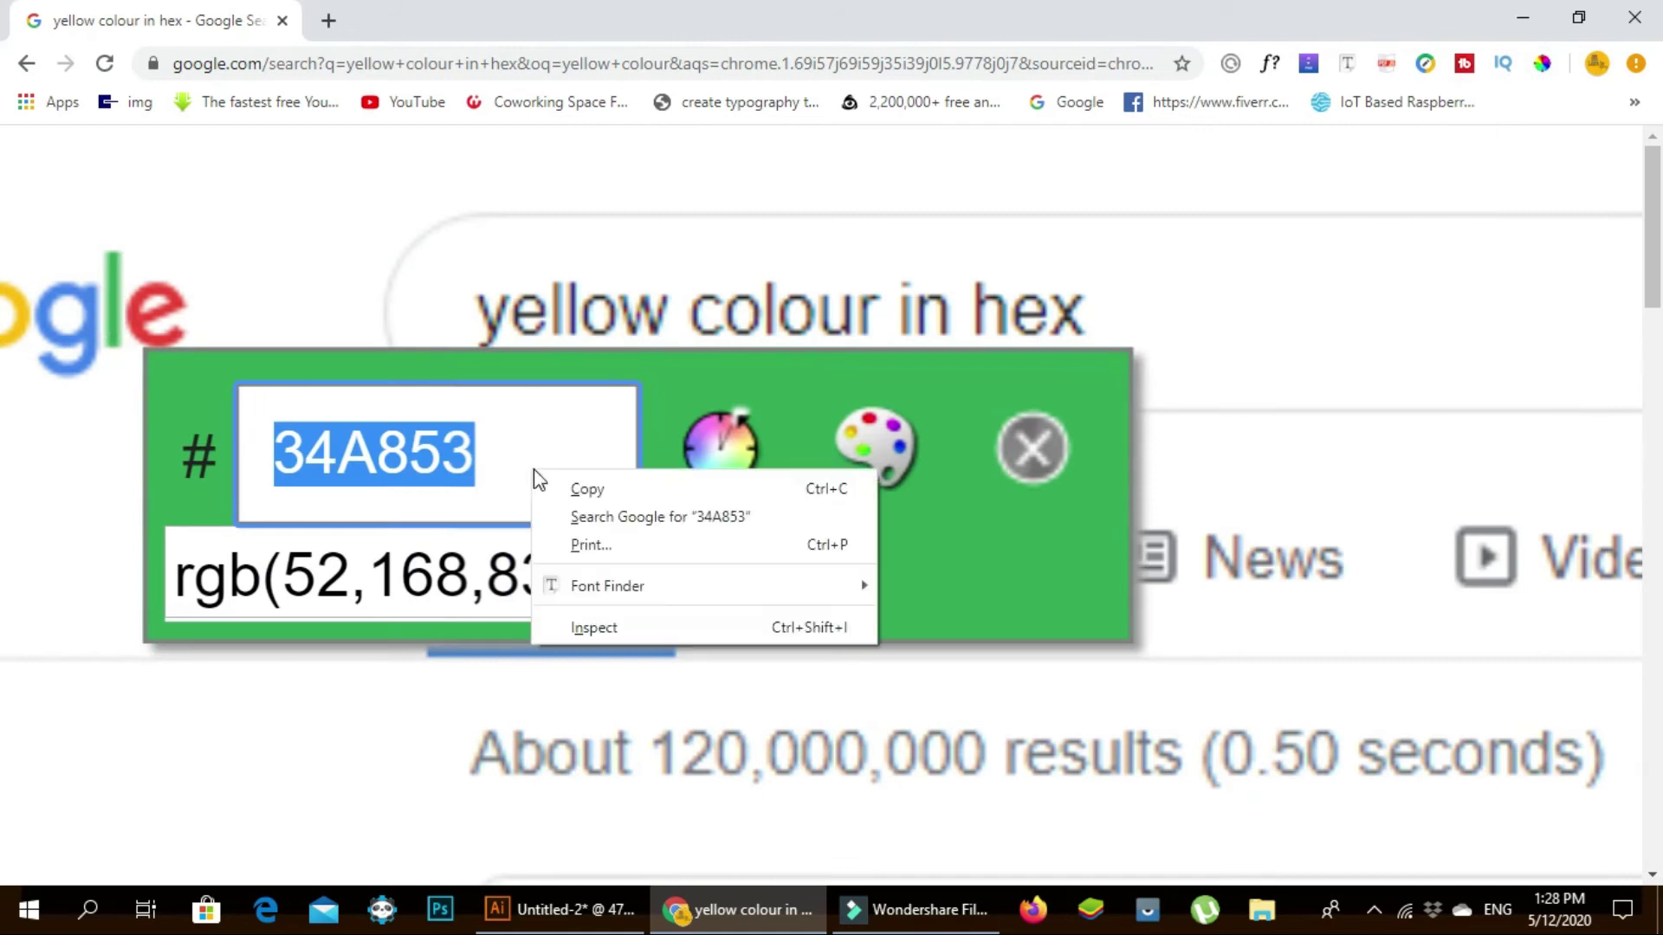
left_click(579, 490)
left_click(614, 572)
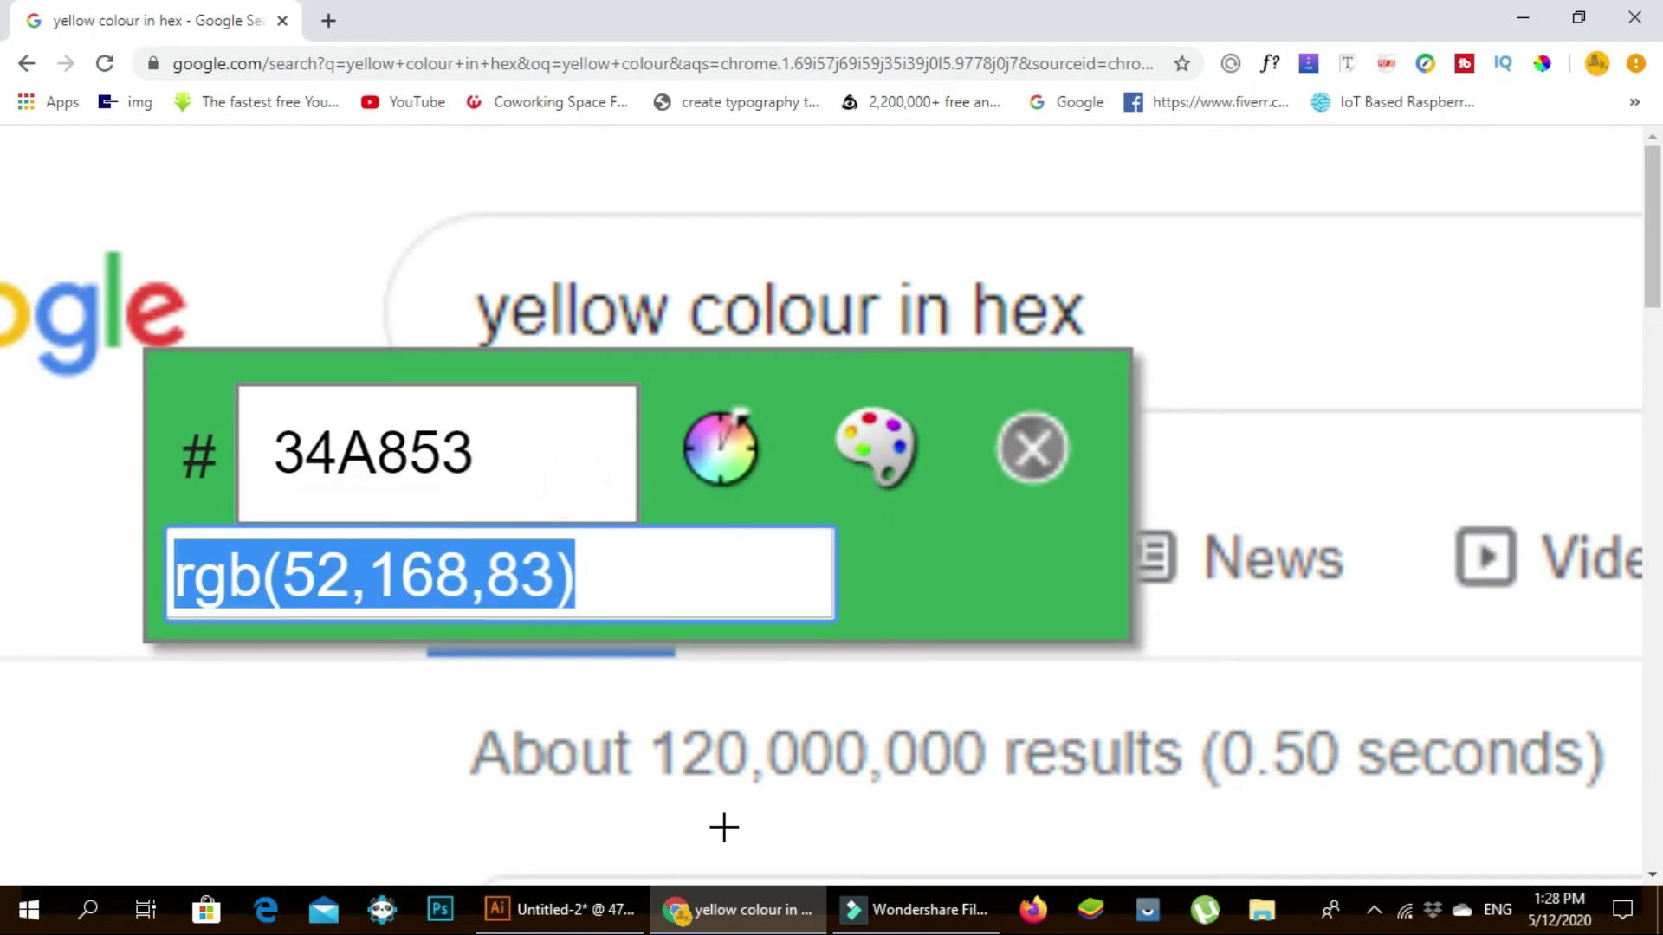
left_click(585, 918)
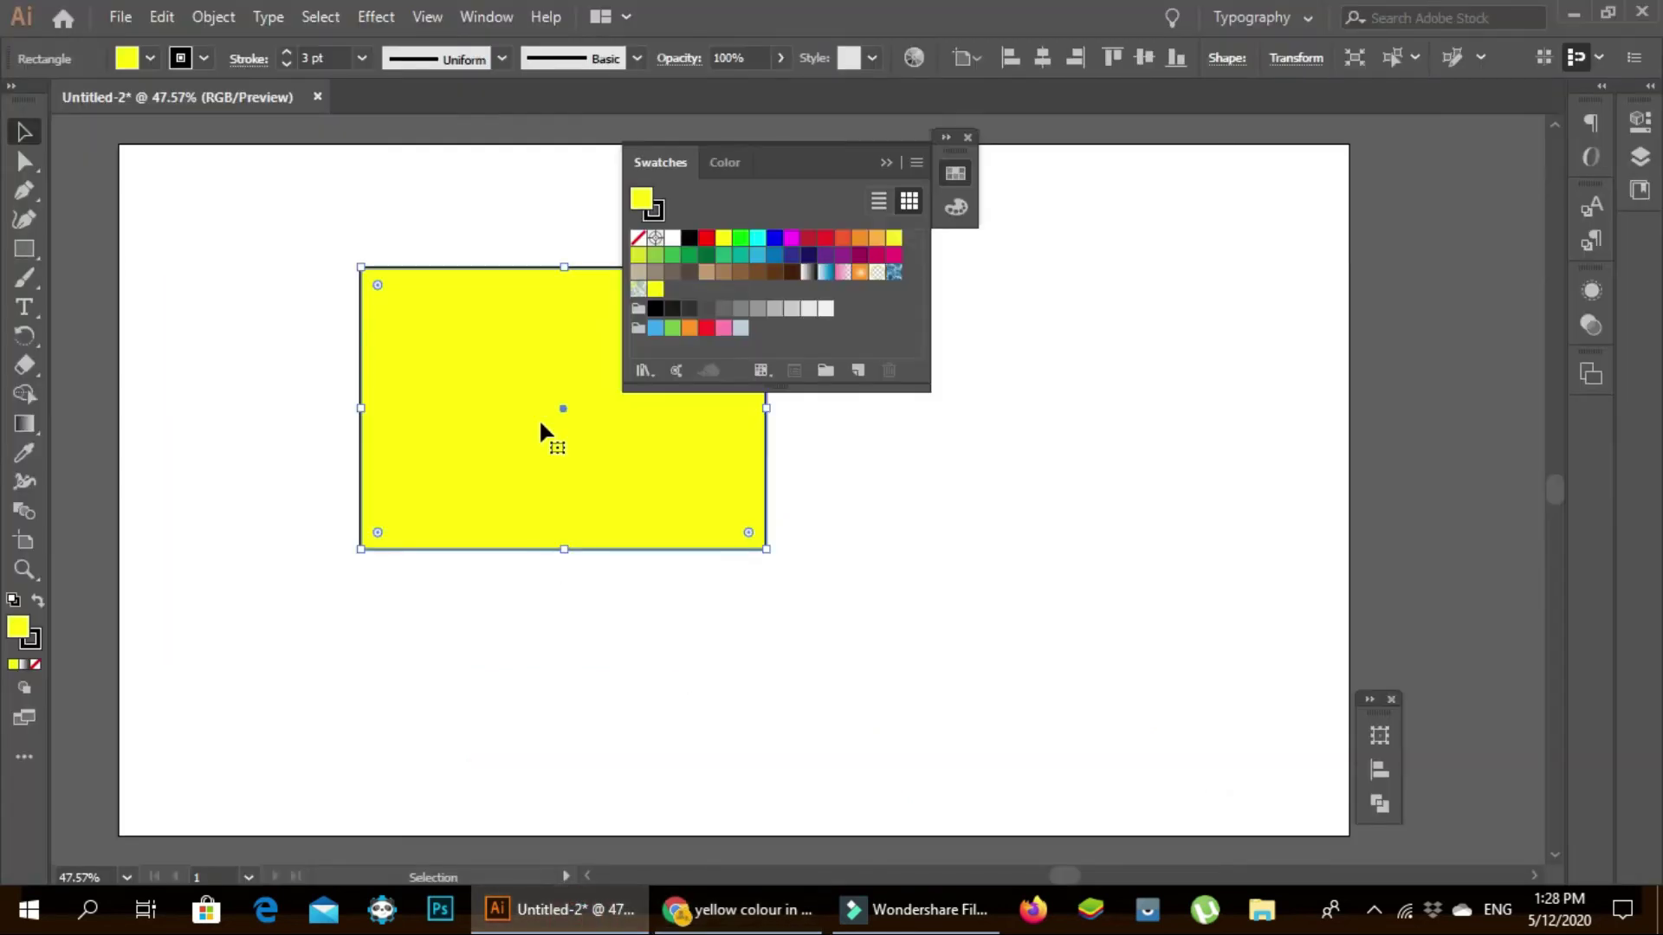
- Set the rectangle's fill to pasted green 34A853 and close the Swatches panel
double_click(16, 637)
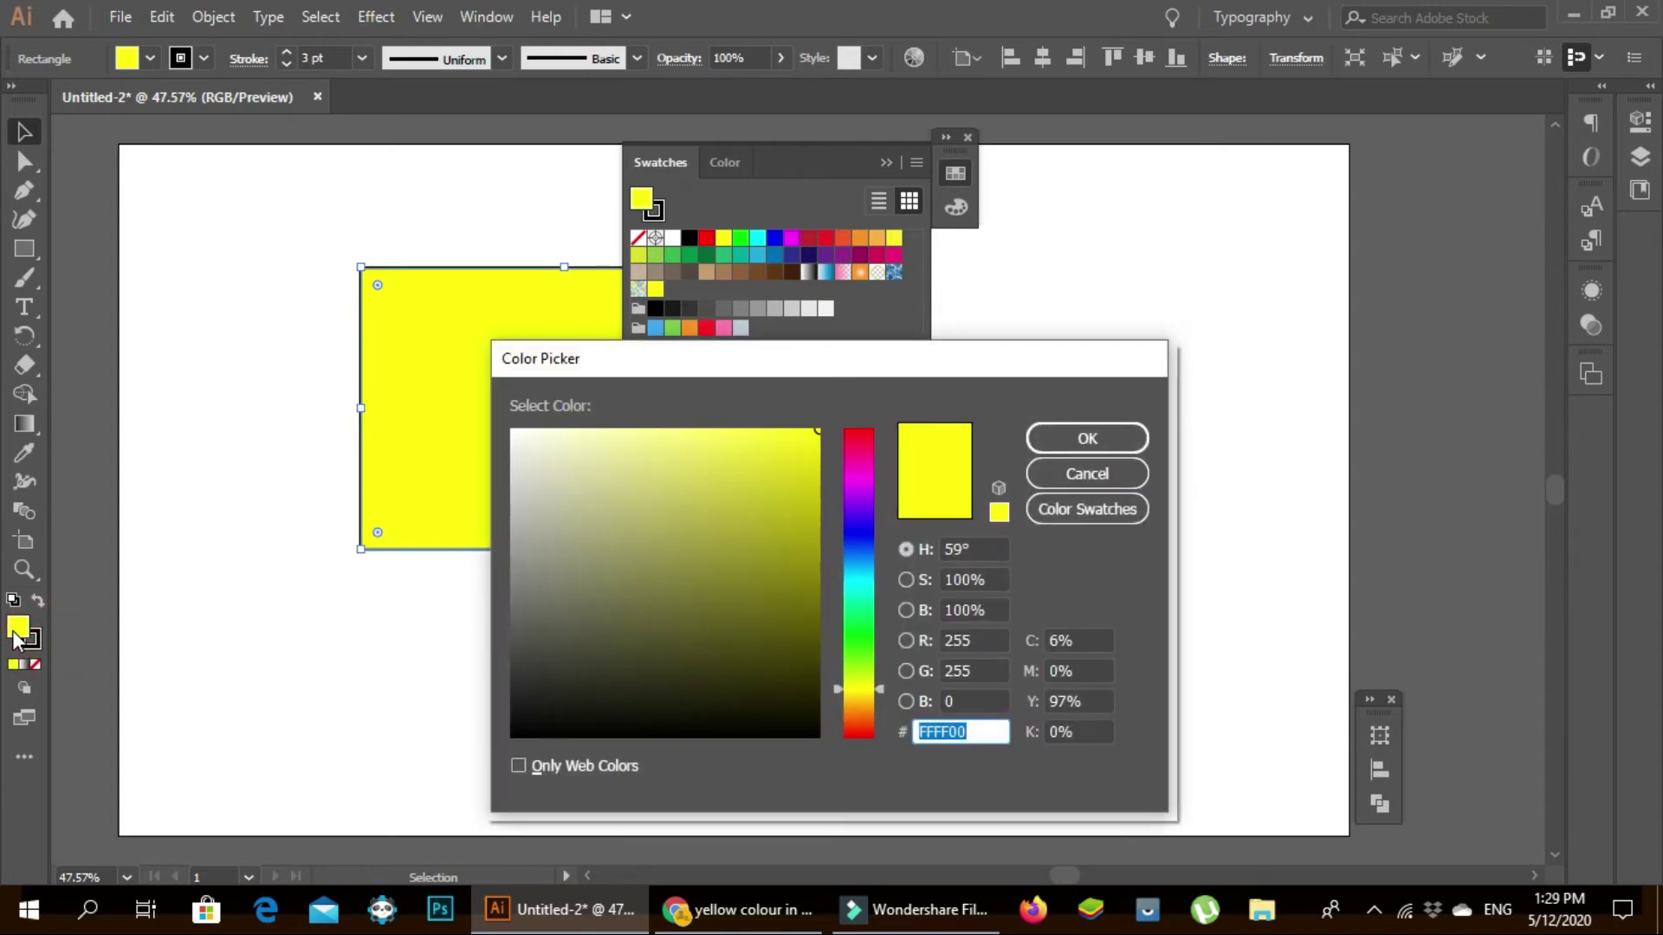
key("ctrl+v")
key("Return")
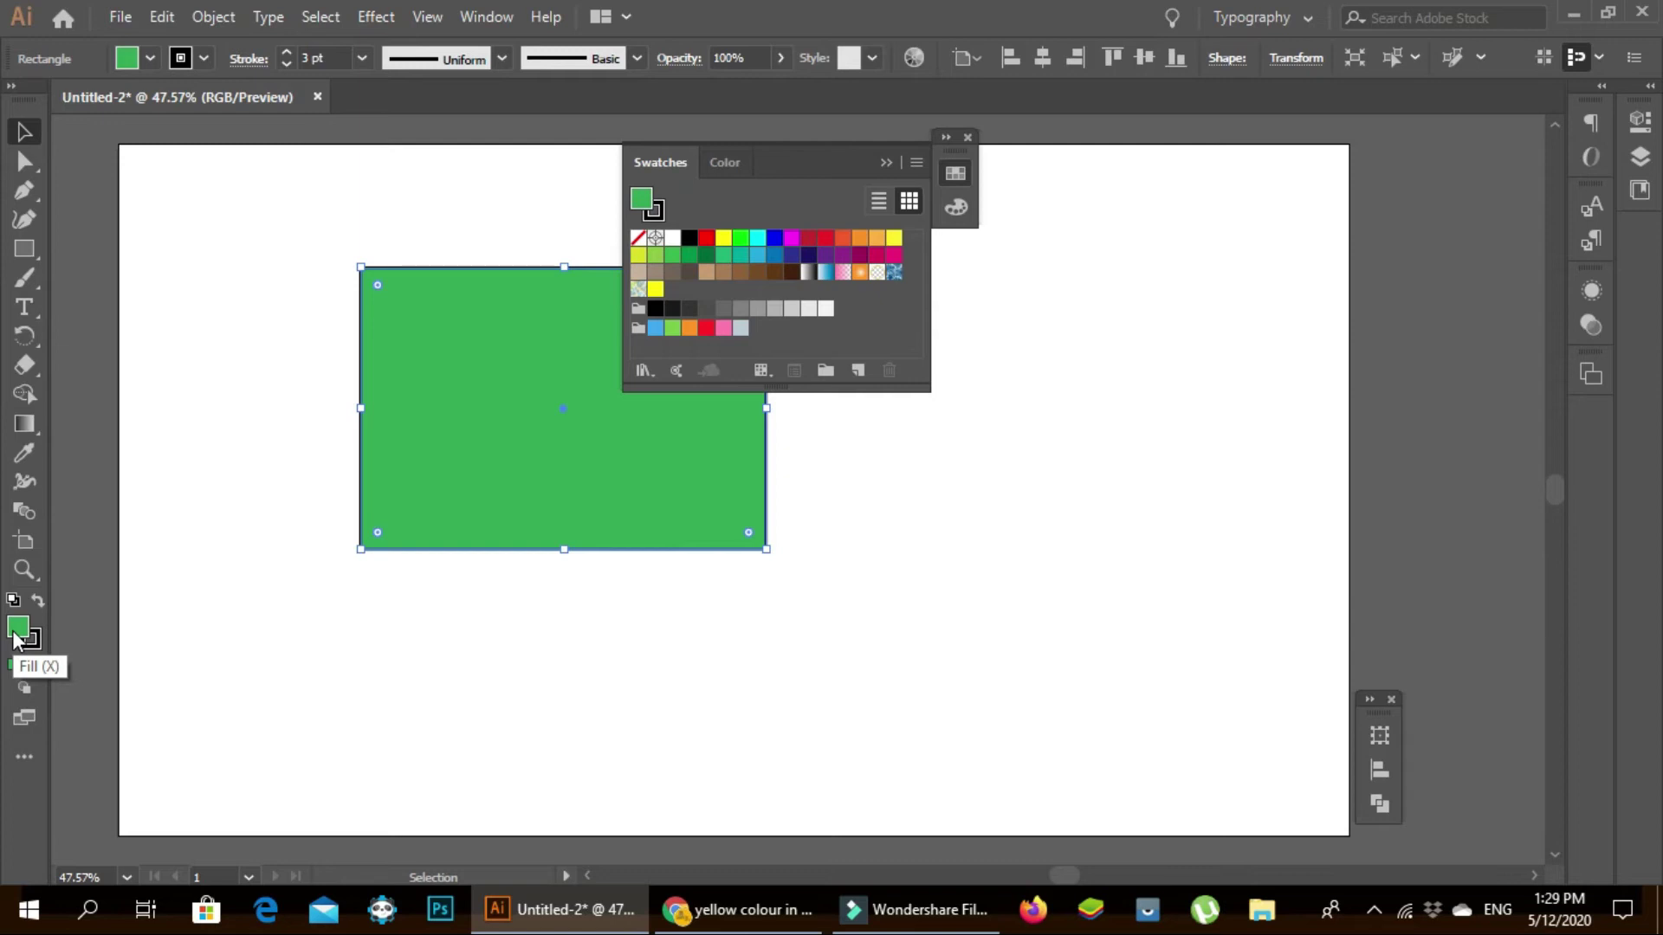
left_click(966, 136)
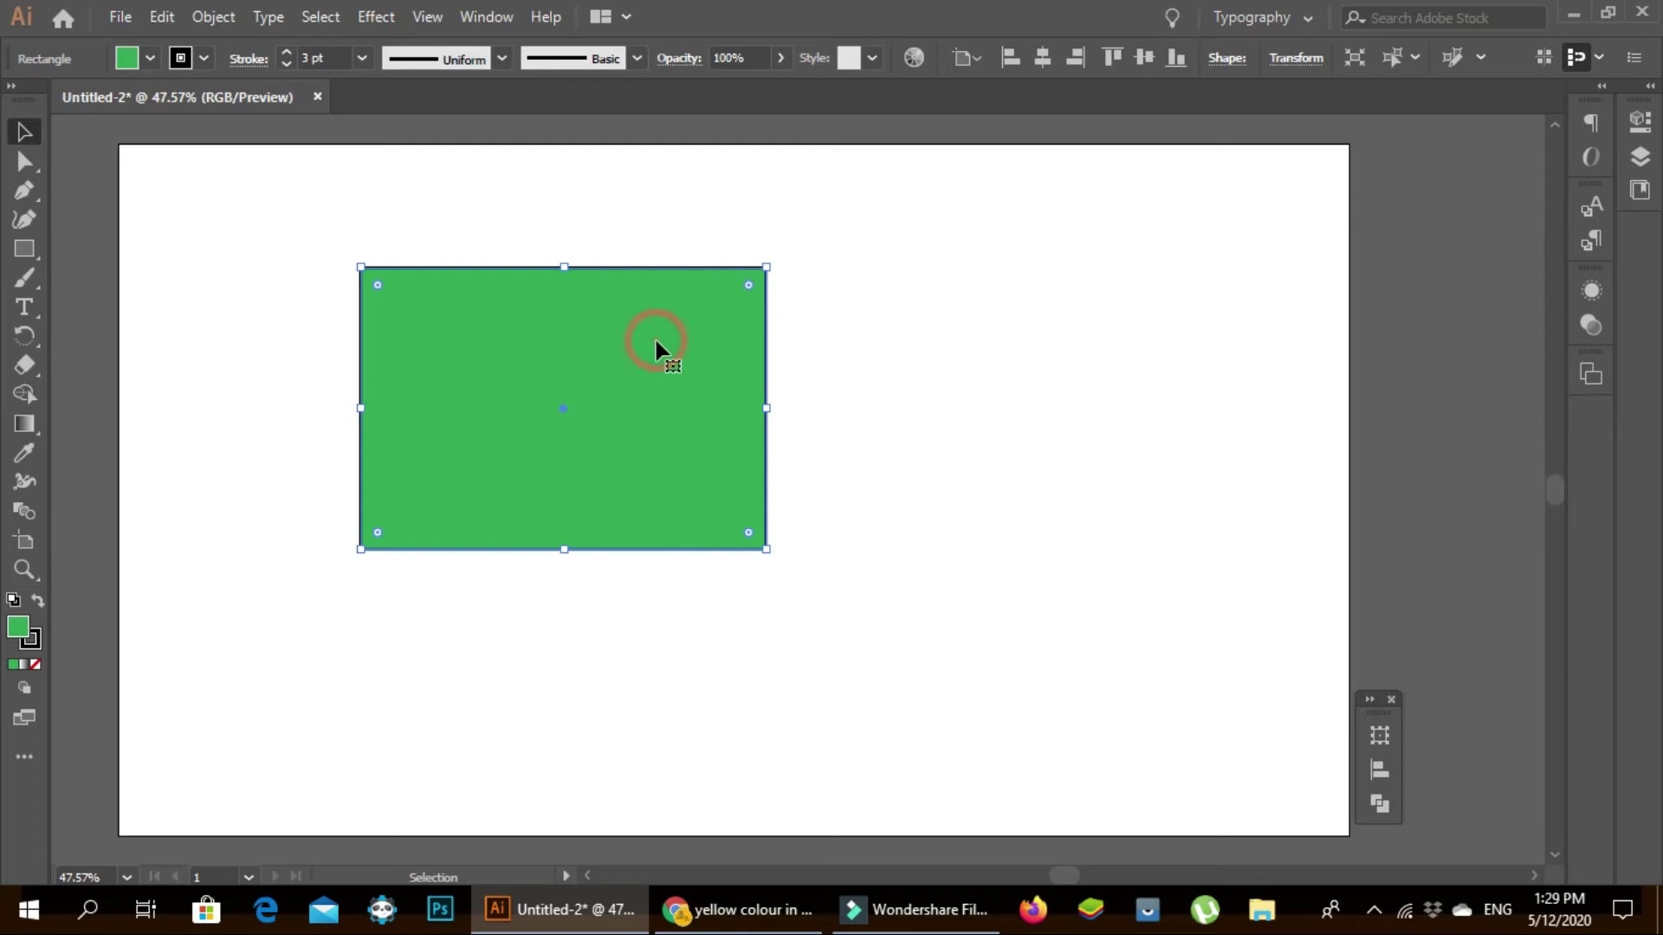
- Delete the green rectangle, then undo to restore it
key("Delete")
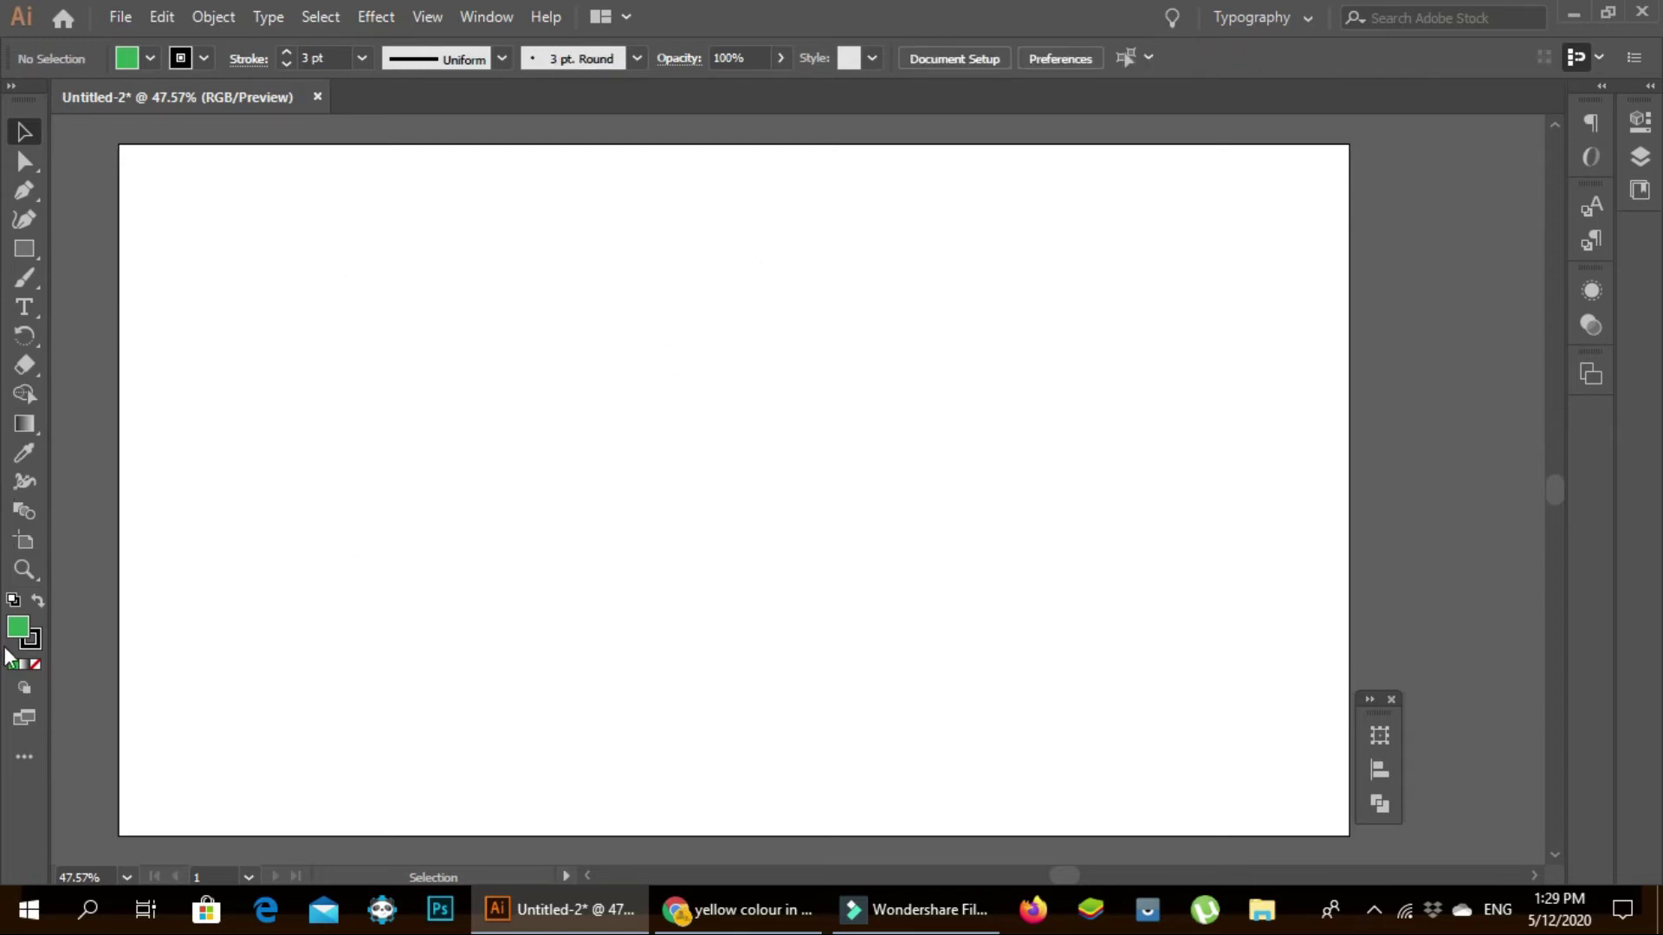
left_click(19, 625)
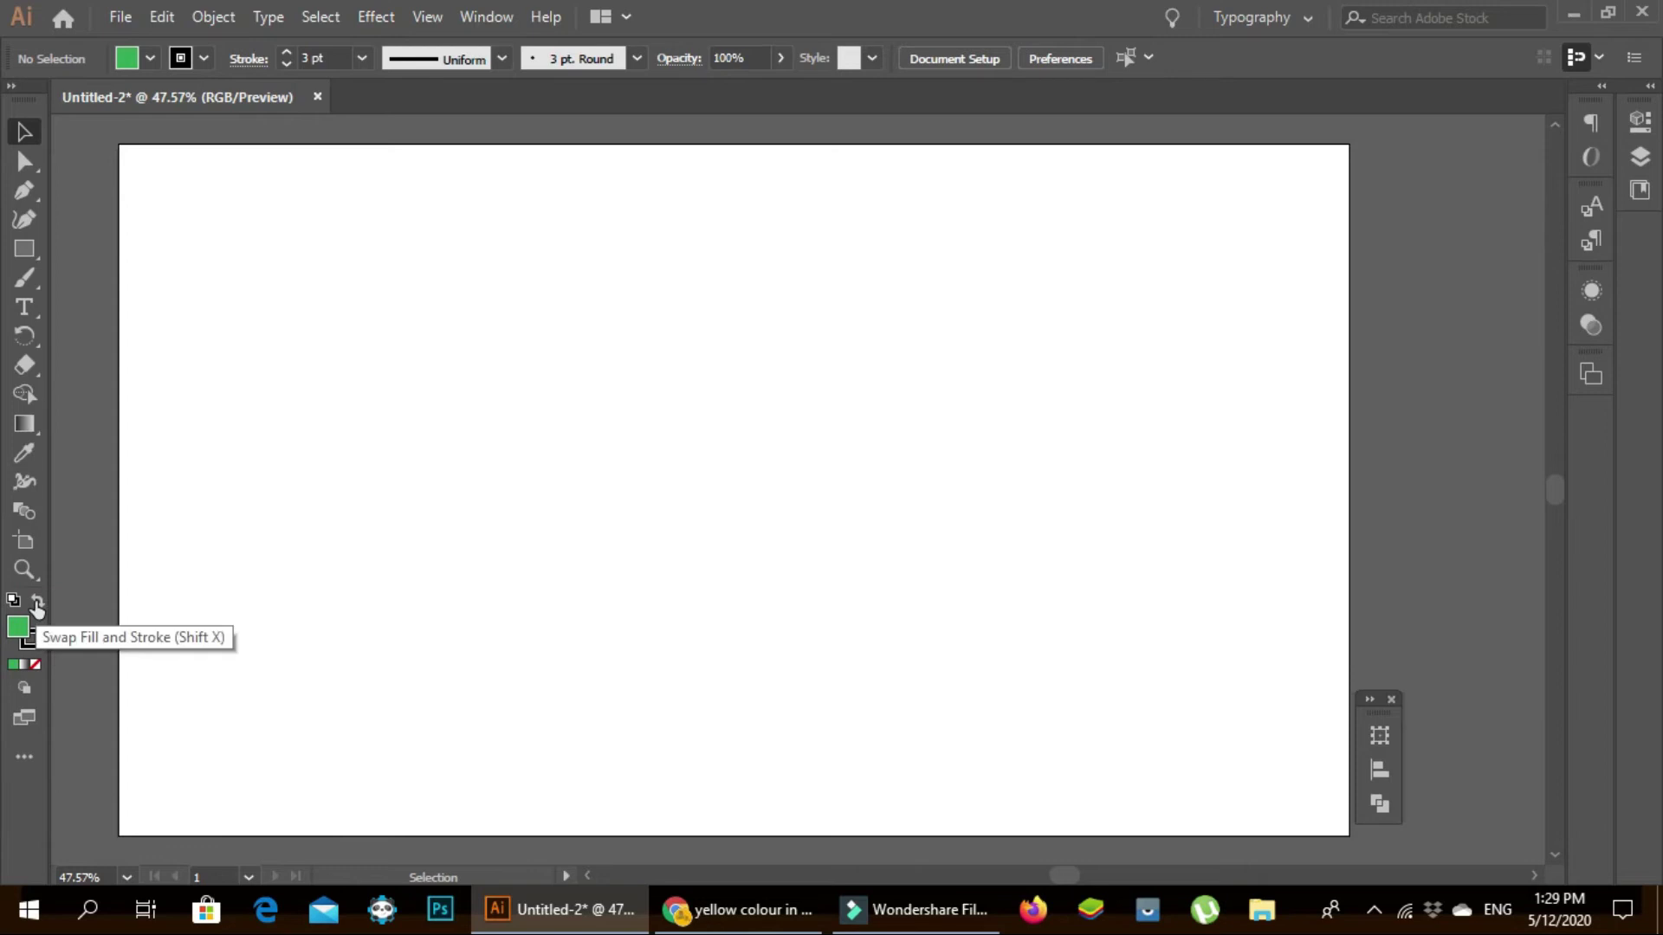
key("ctrl+z")
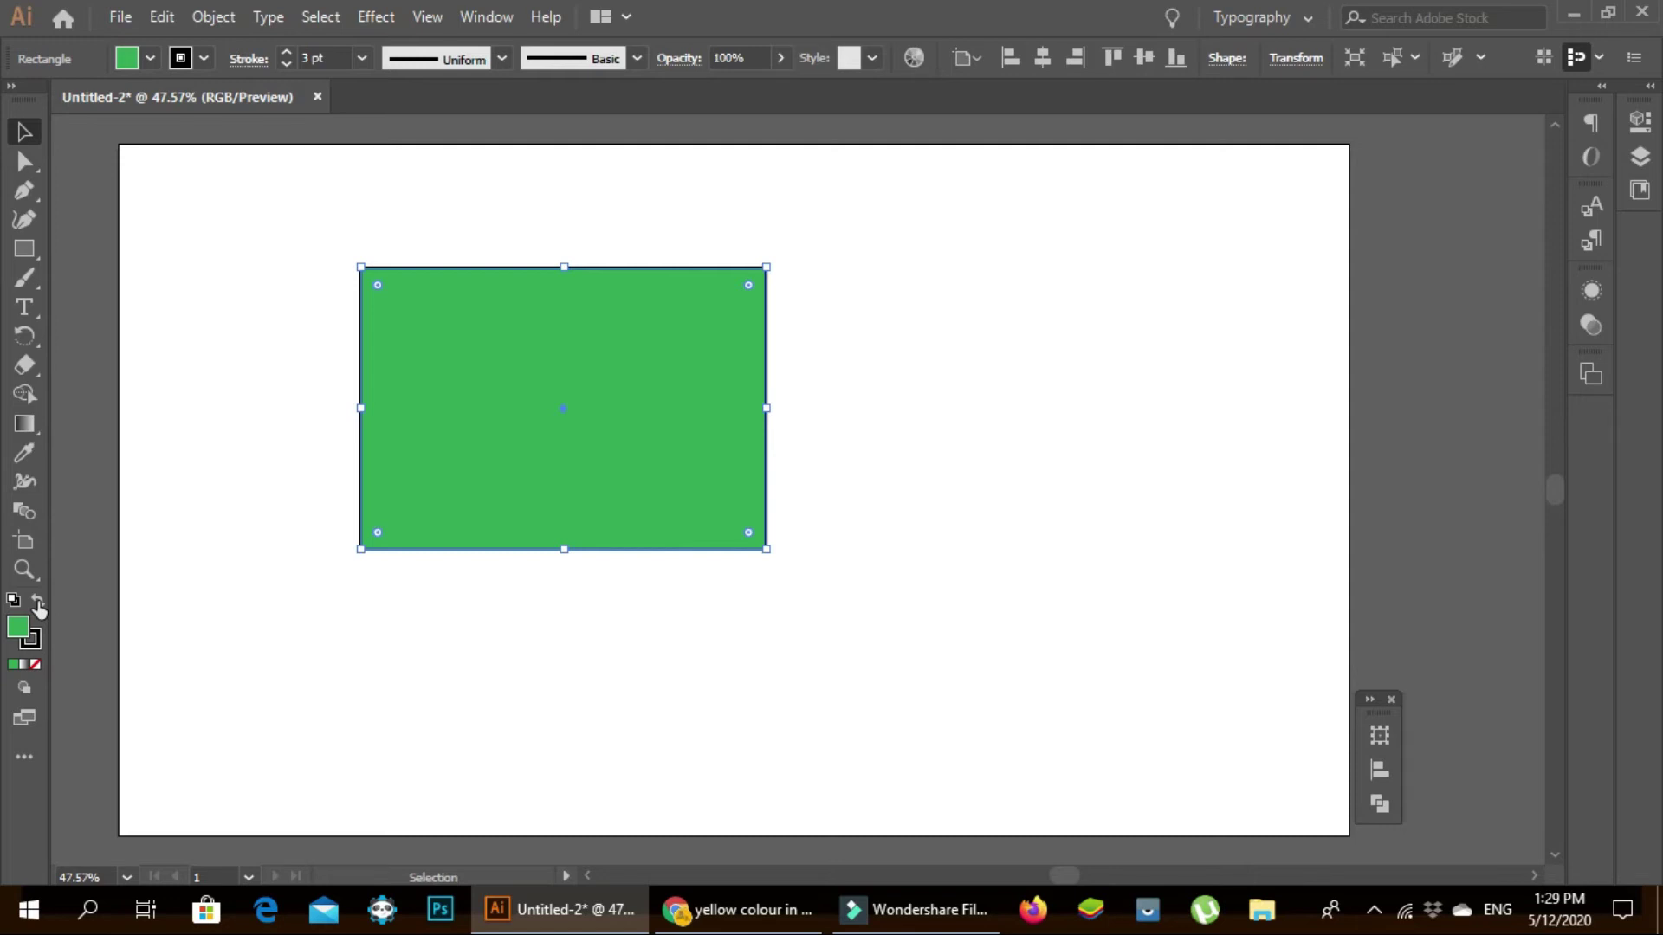
- Swap the rectangle's fill and stroke back and forth, ending on green fill with black stroke
left_click(37, 603)
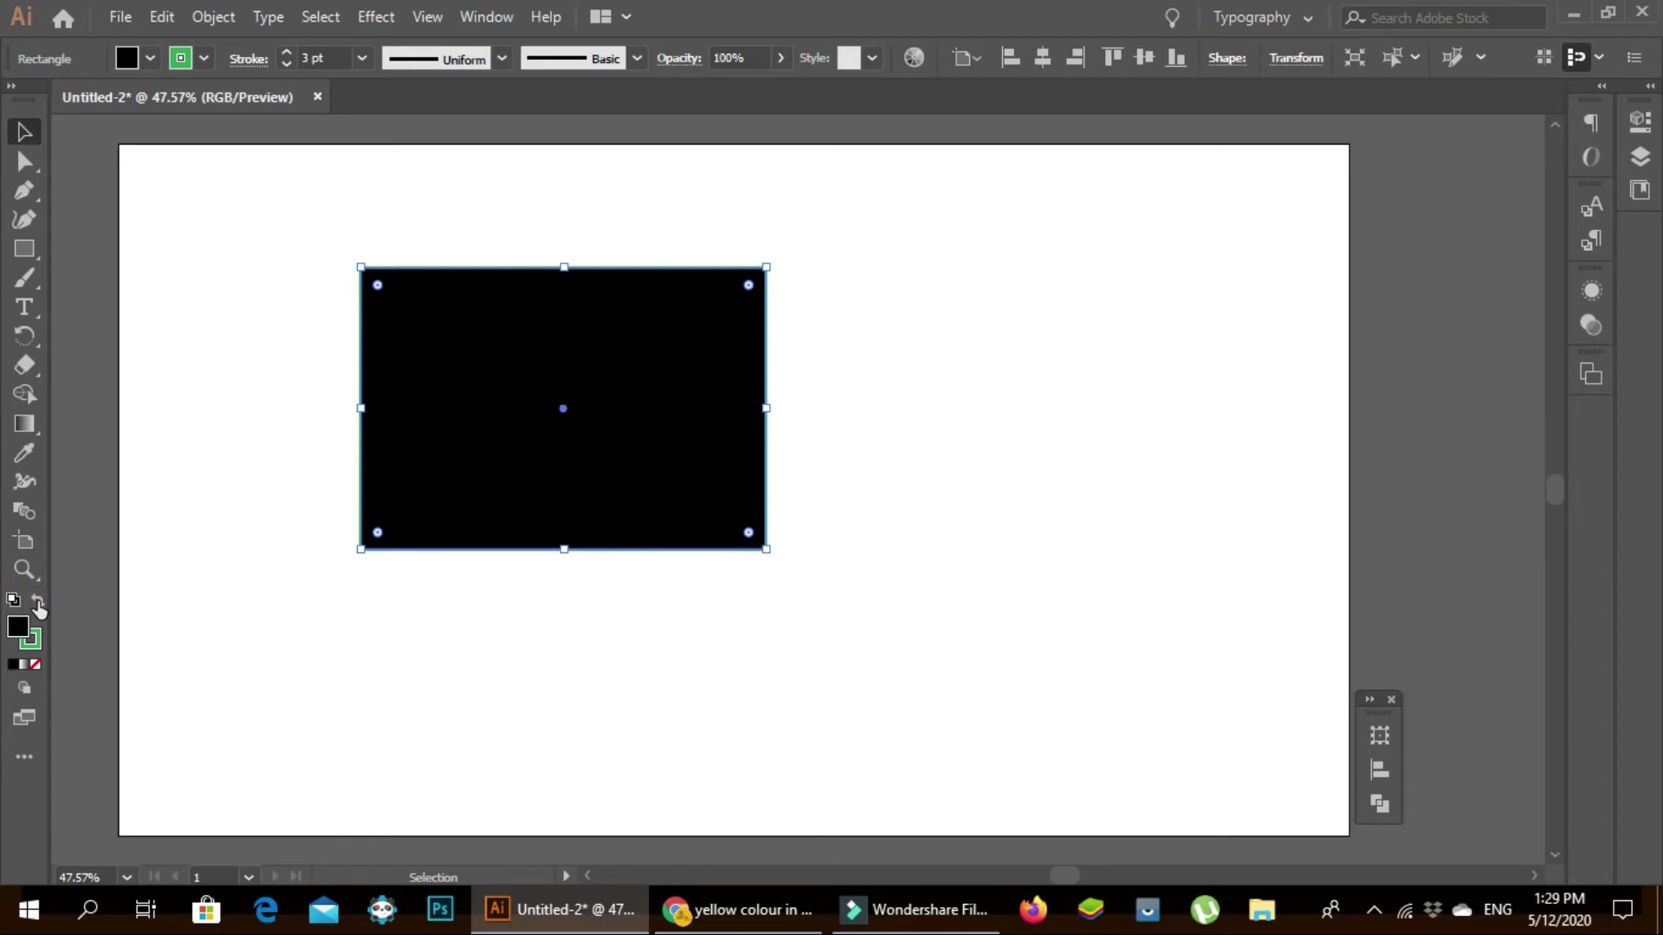
left_click(38, 603)
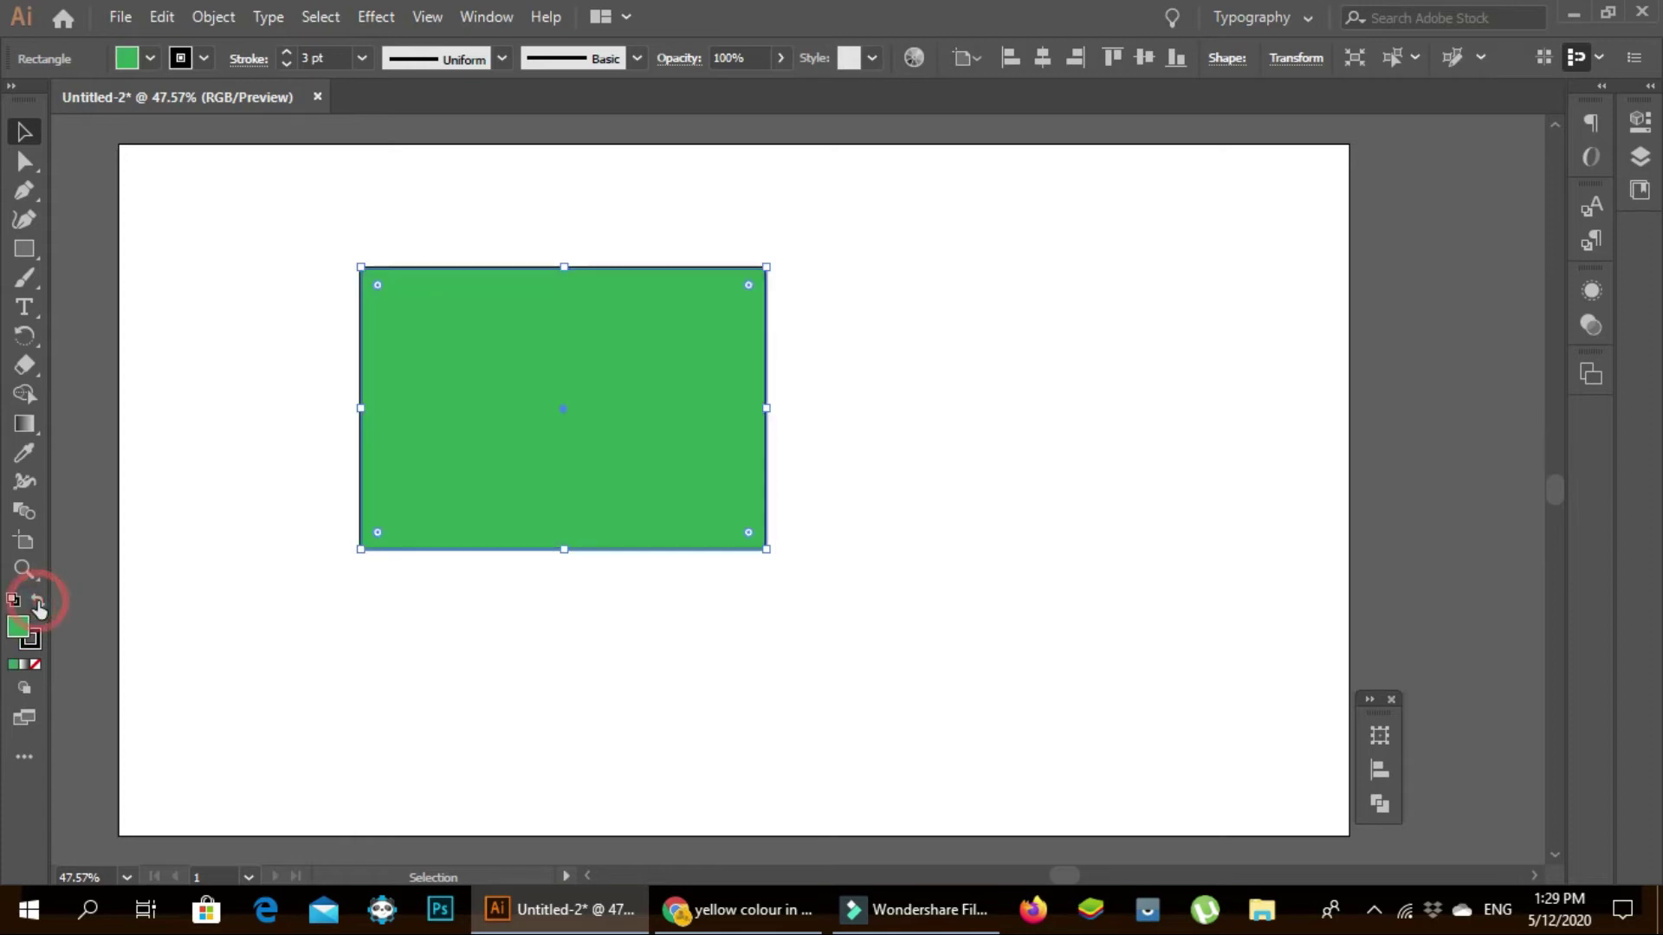
left_click(37, 603)
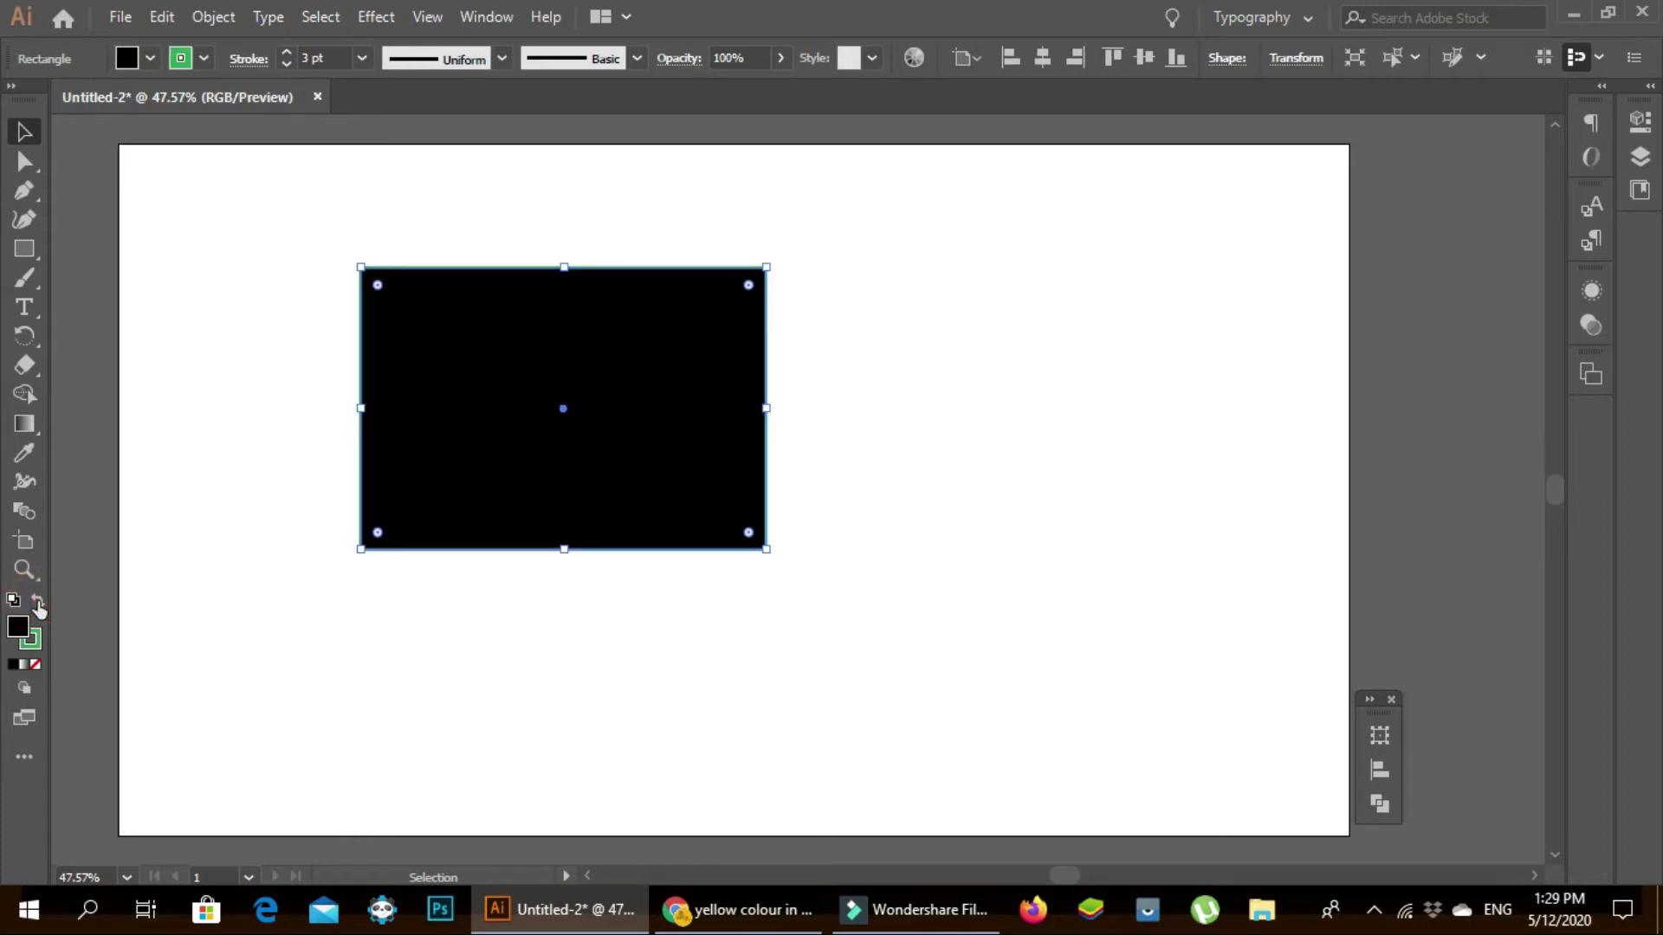
left_click(37, 603)
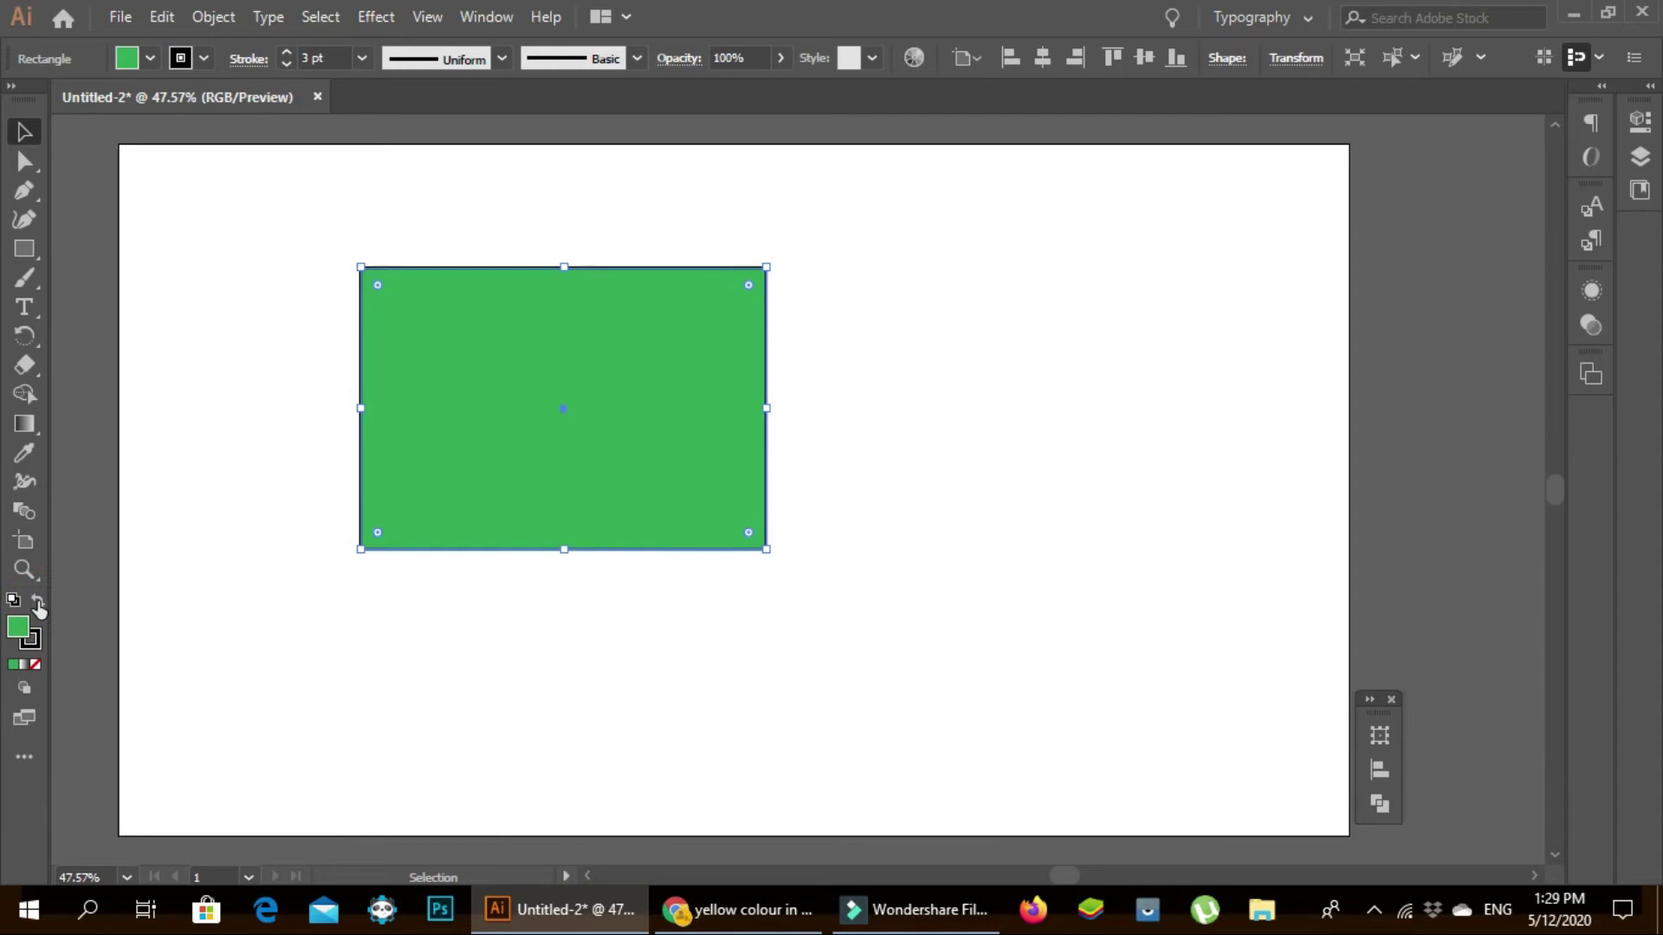
- Select the green rectangle and delete it
left_click(403, 502)
key("Delete")
left_click(25, 250)
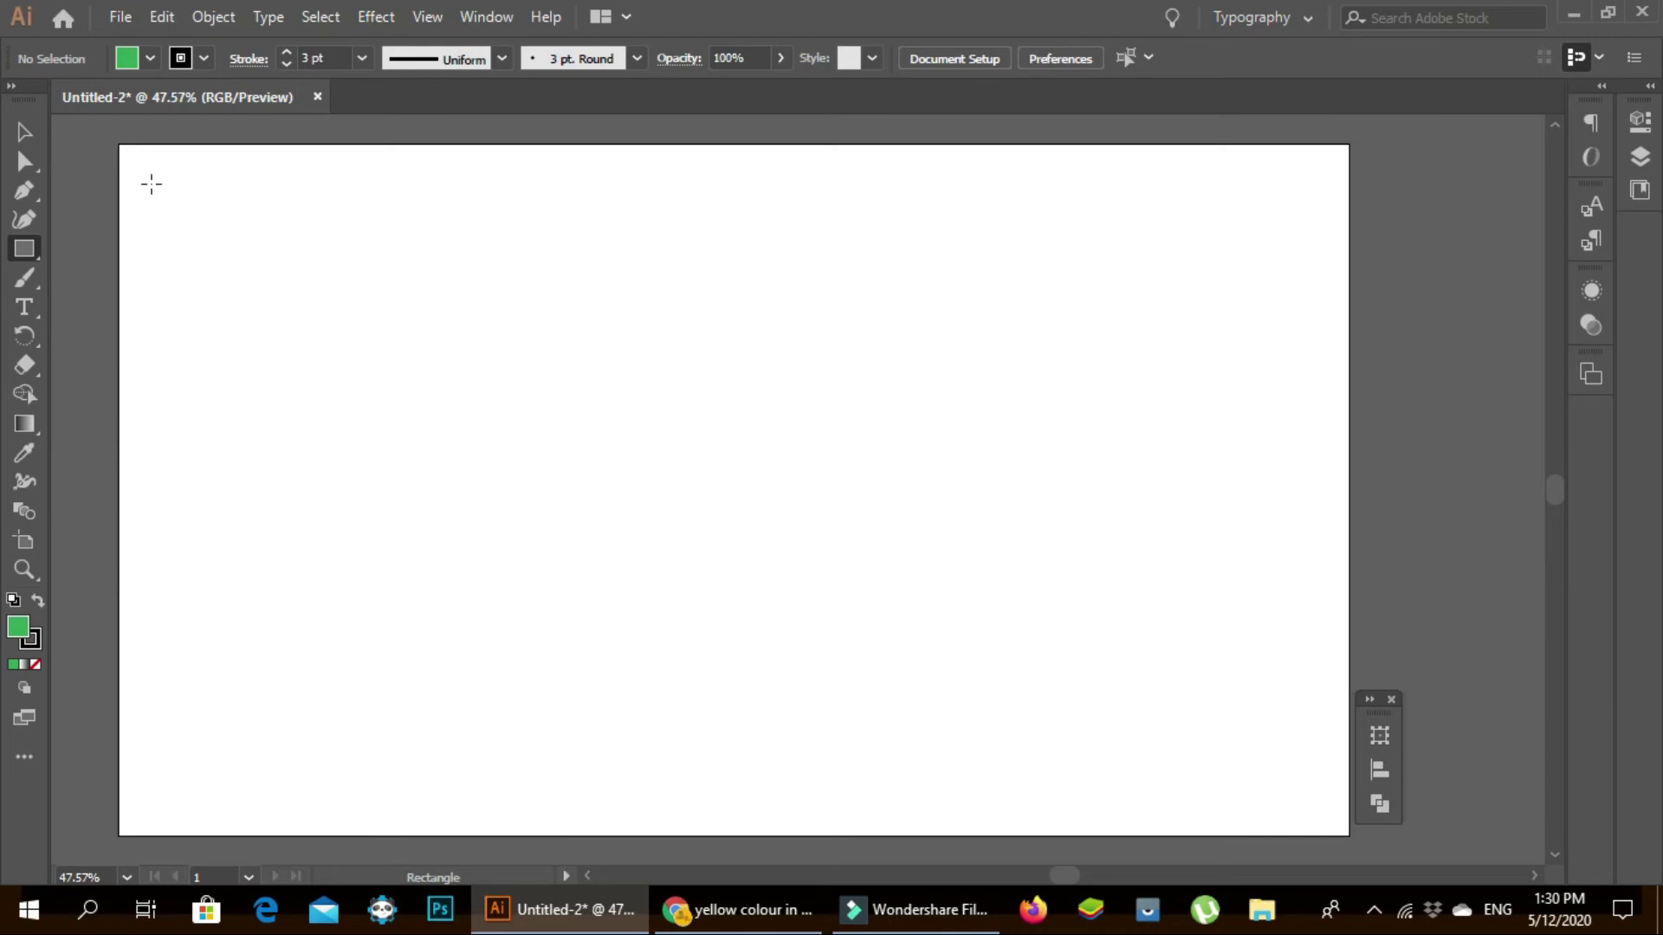
- Draw a 105 x 105 px square near the top-left with no fill
left_click_drag(152, 184, 247, 277)
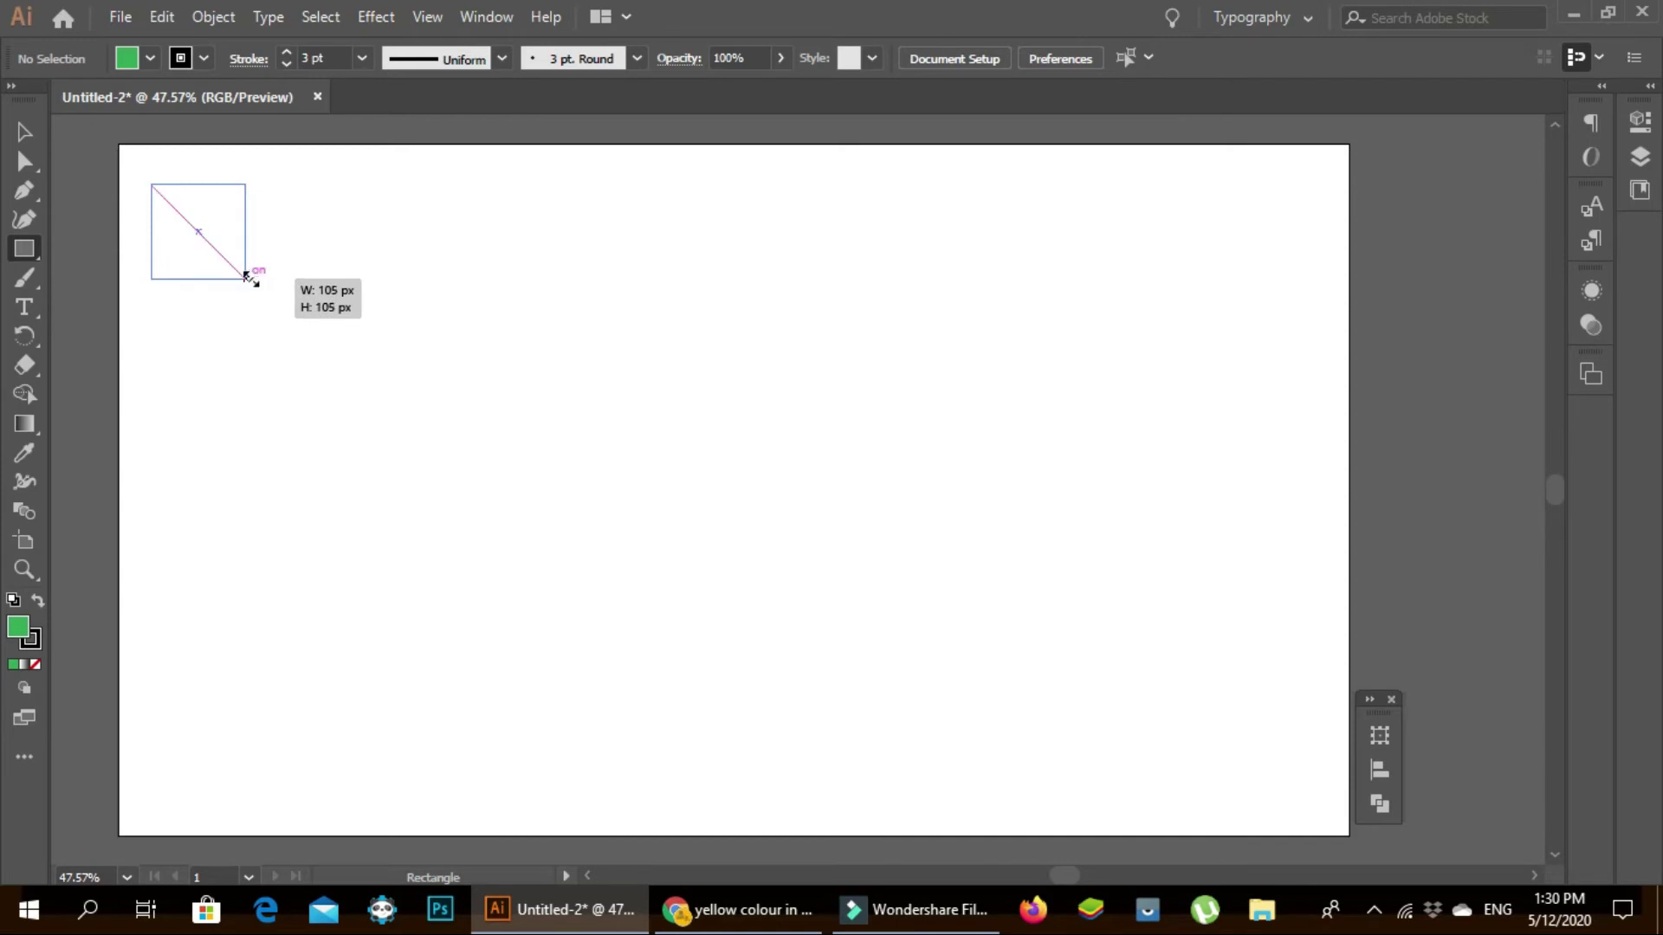
left_click_drag(247, 277, 247, 278)
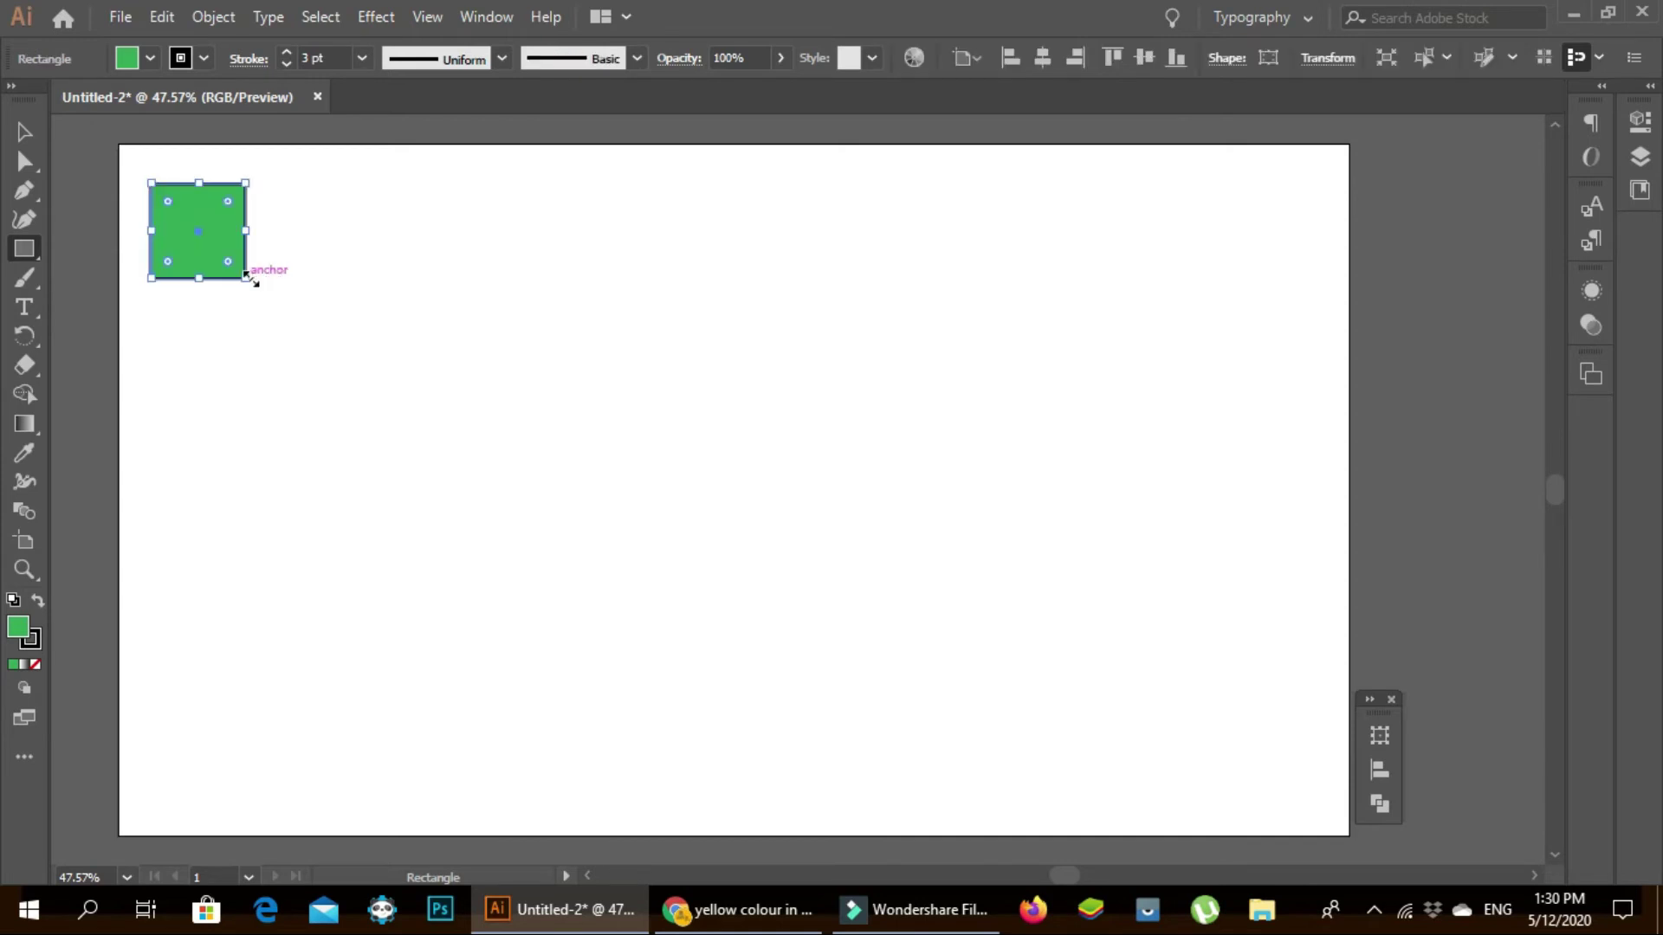
left_click(19, 625)
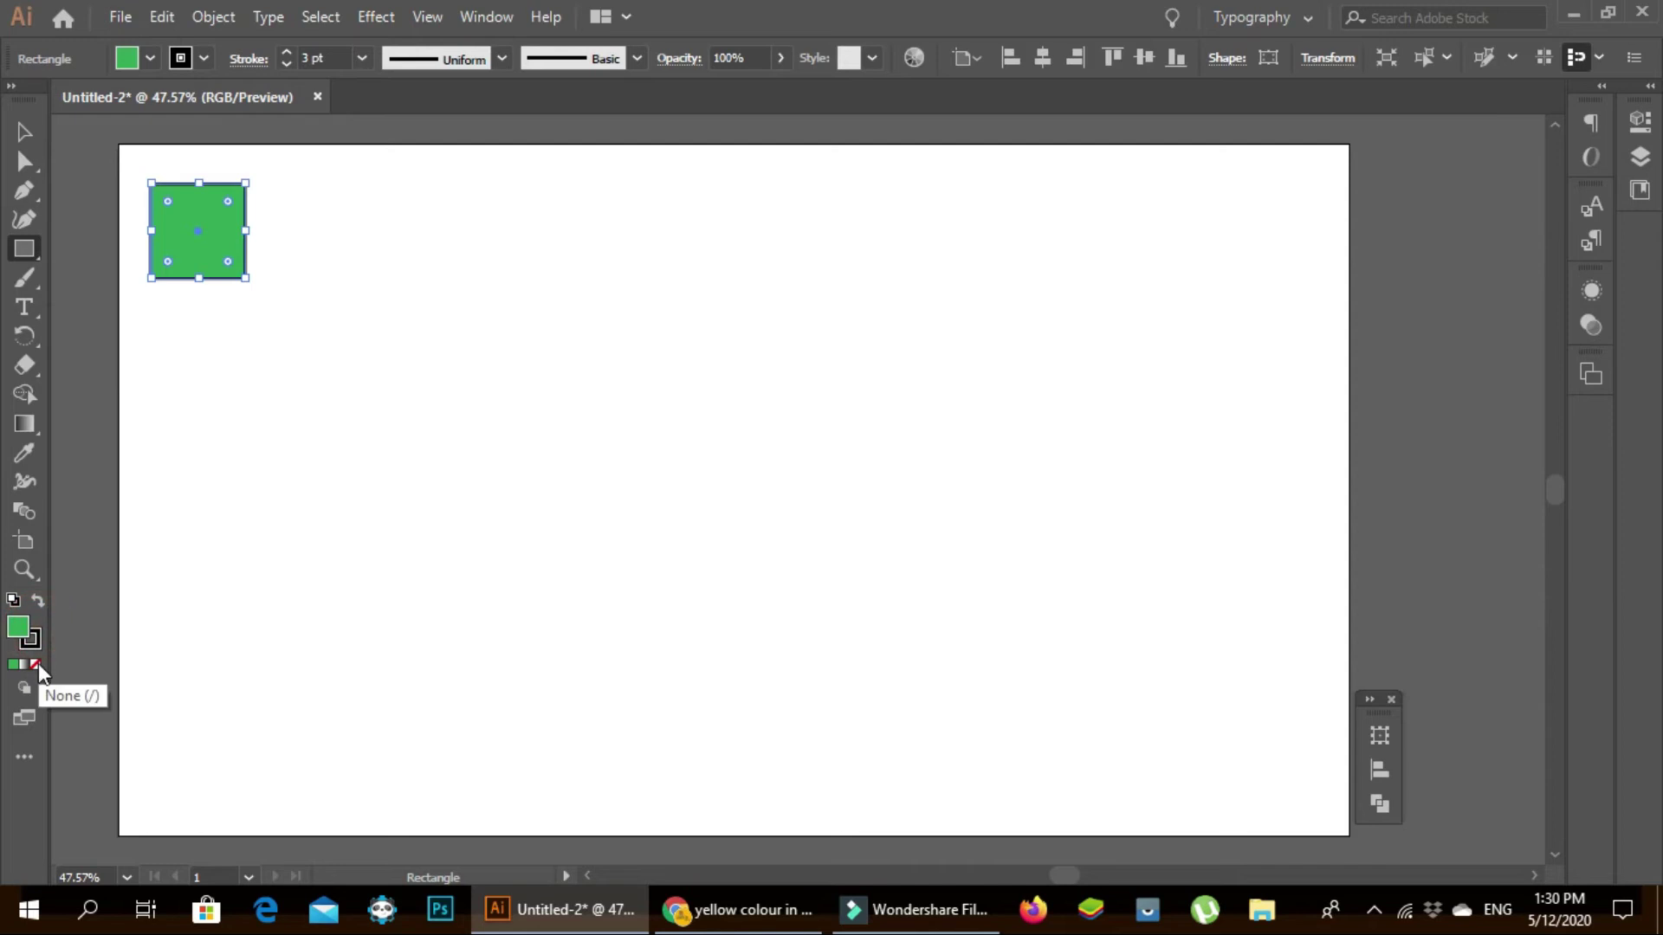
left_click(37, 666)
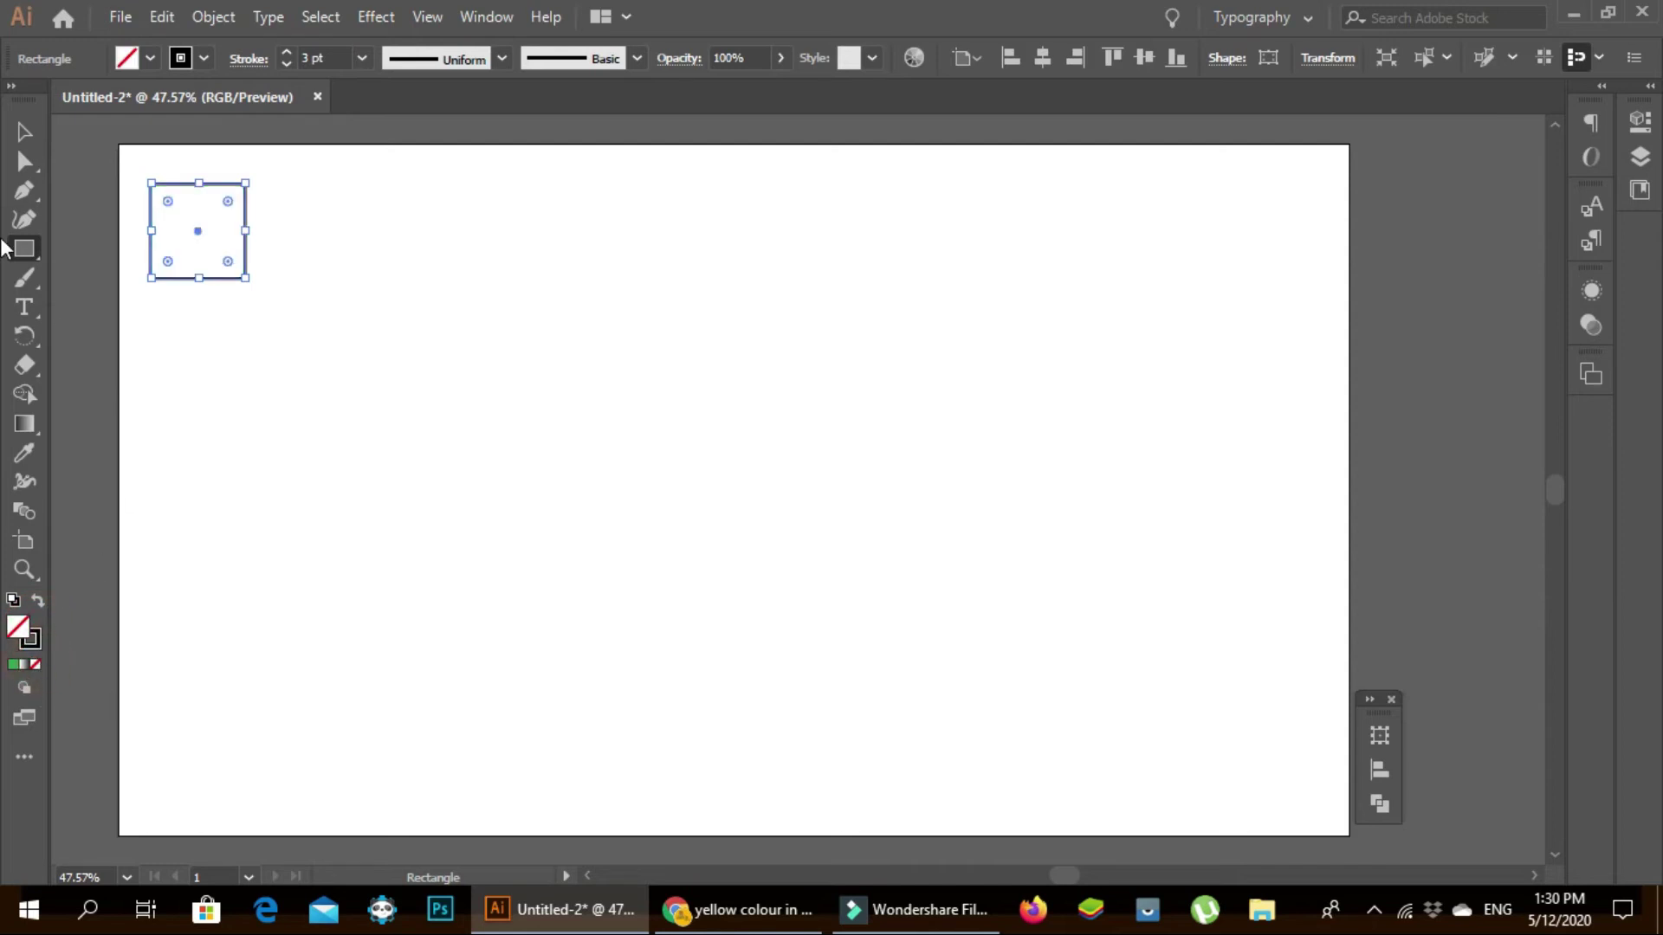
- Alt-drag a copy of the square directly beneath it, then deselect
left_click(26, 134)
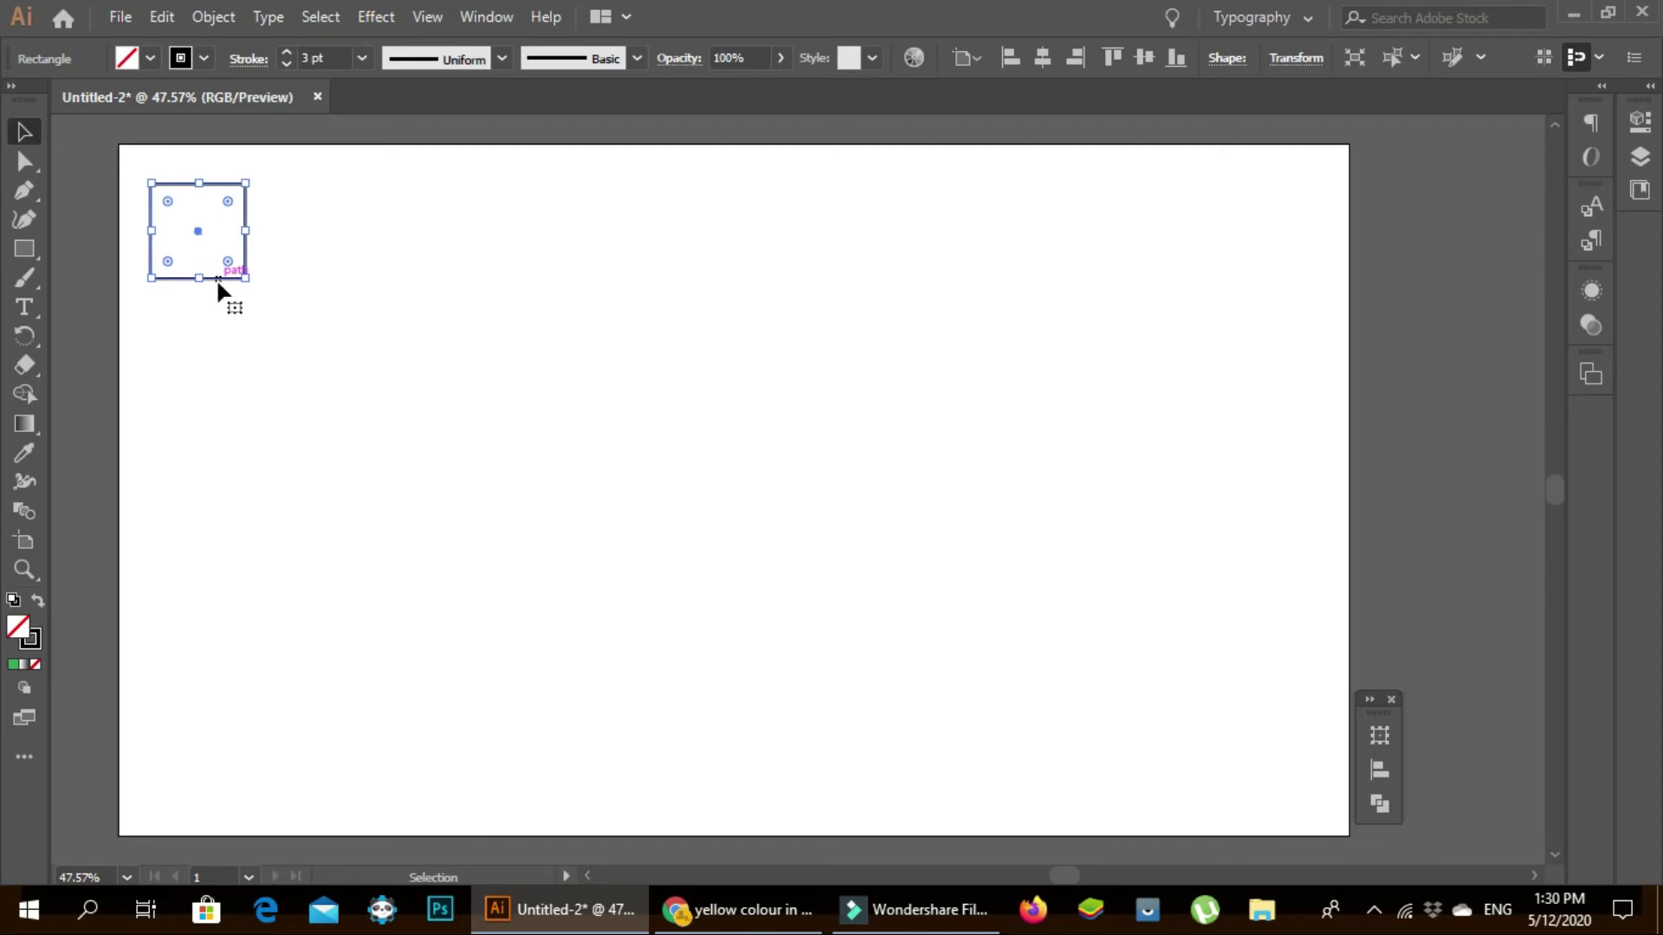
mouse_move(221, 287)
left_mouse_down("alt")
mouse_move(227, 407)
mouse_move(204, 400)
mouse_move(251, 394)
mouse_move(220, 397)
mouse_move(214, 378)
left_mouse_up("alt")
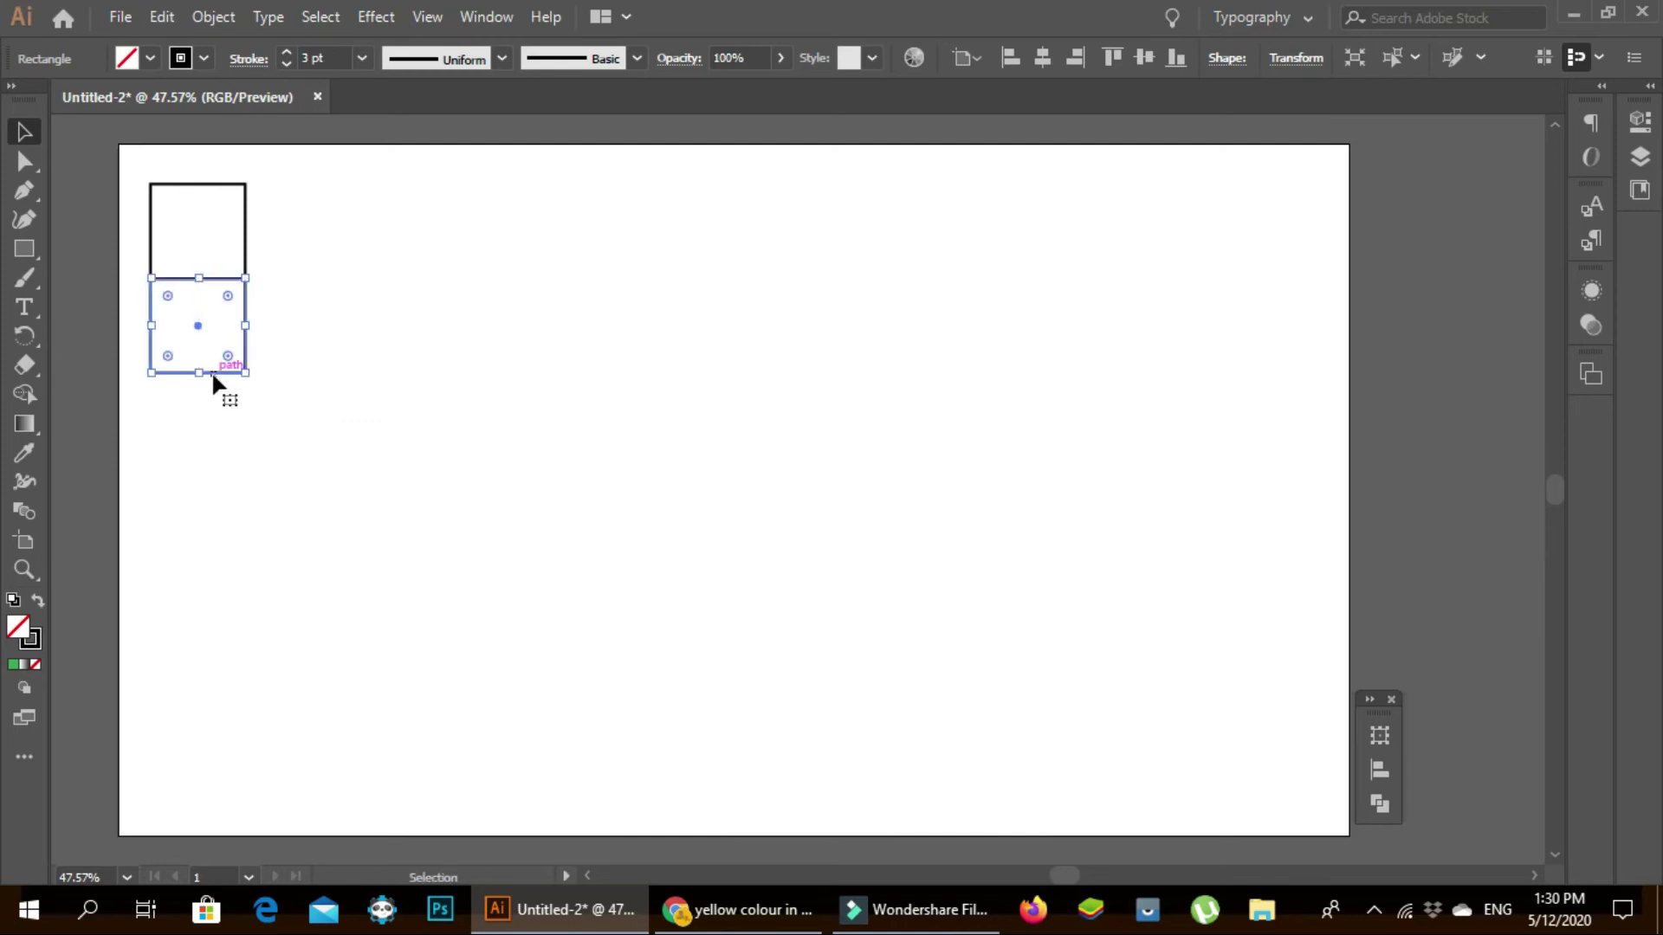
left_click(434, 372)
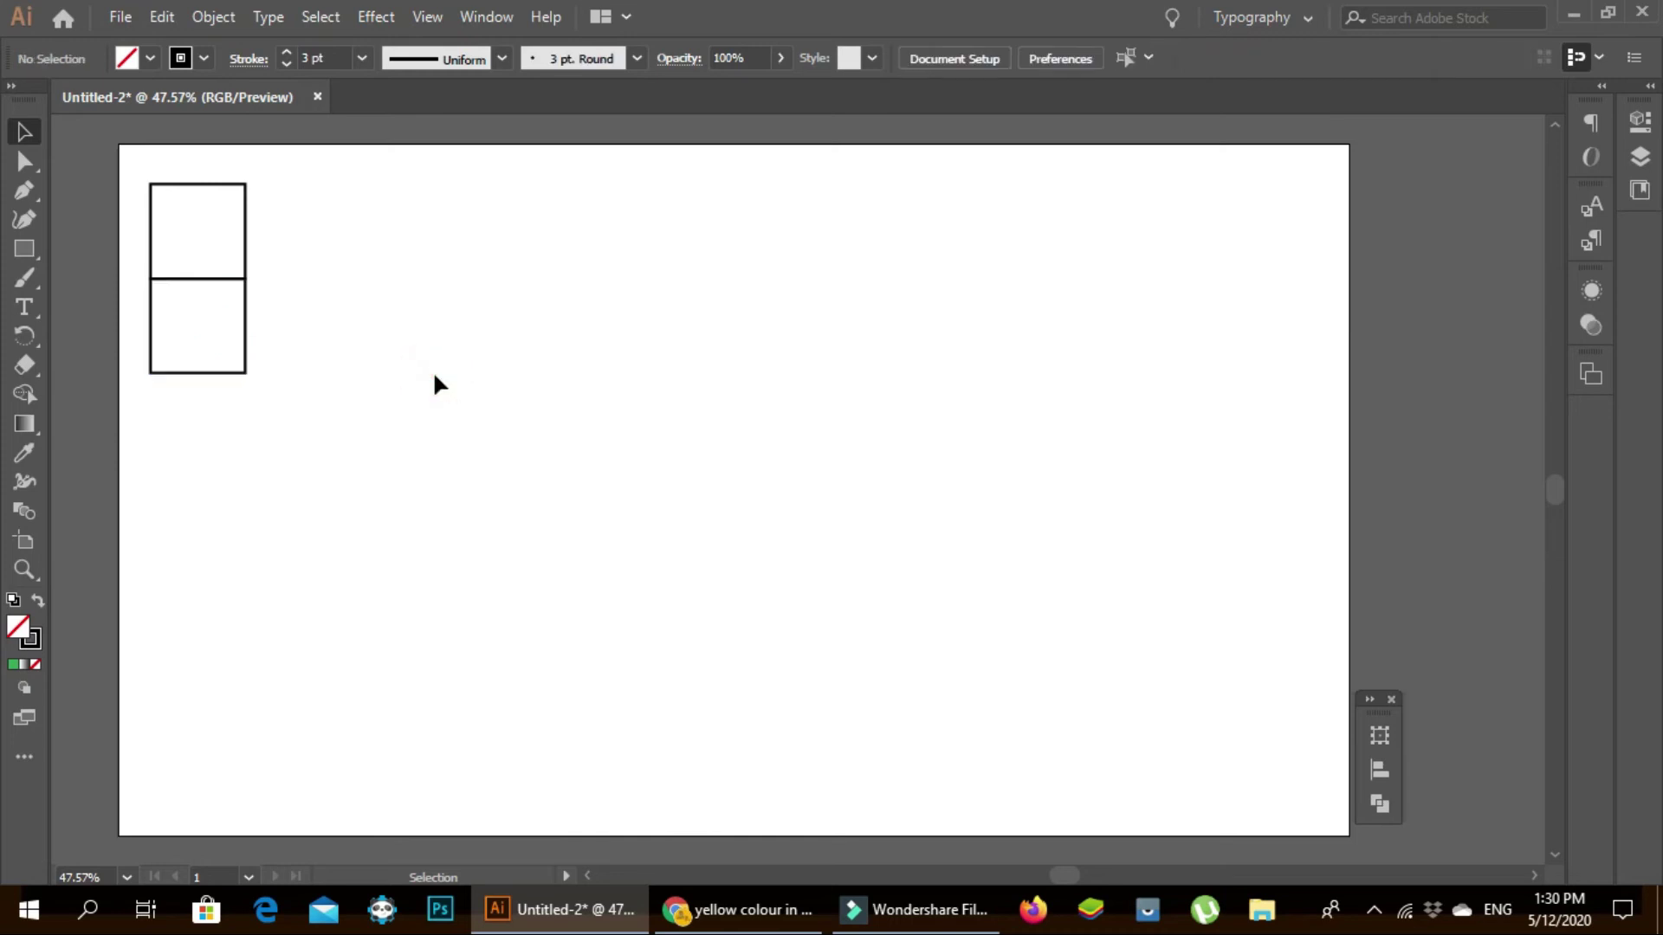
- Show rulers and place guides on the squares' left edge and bottom edge
key("ctrl+r")
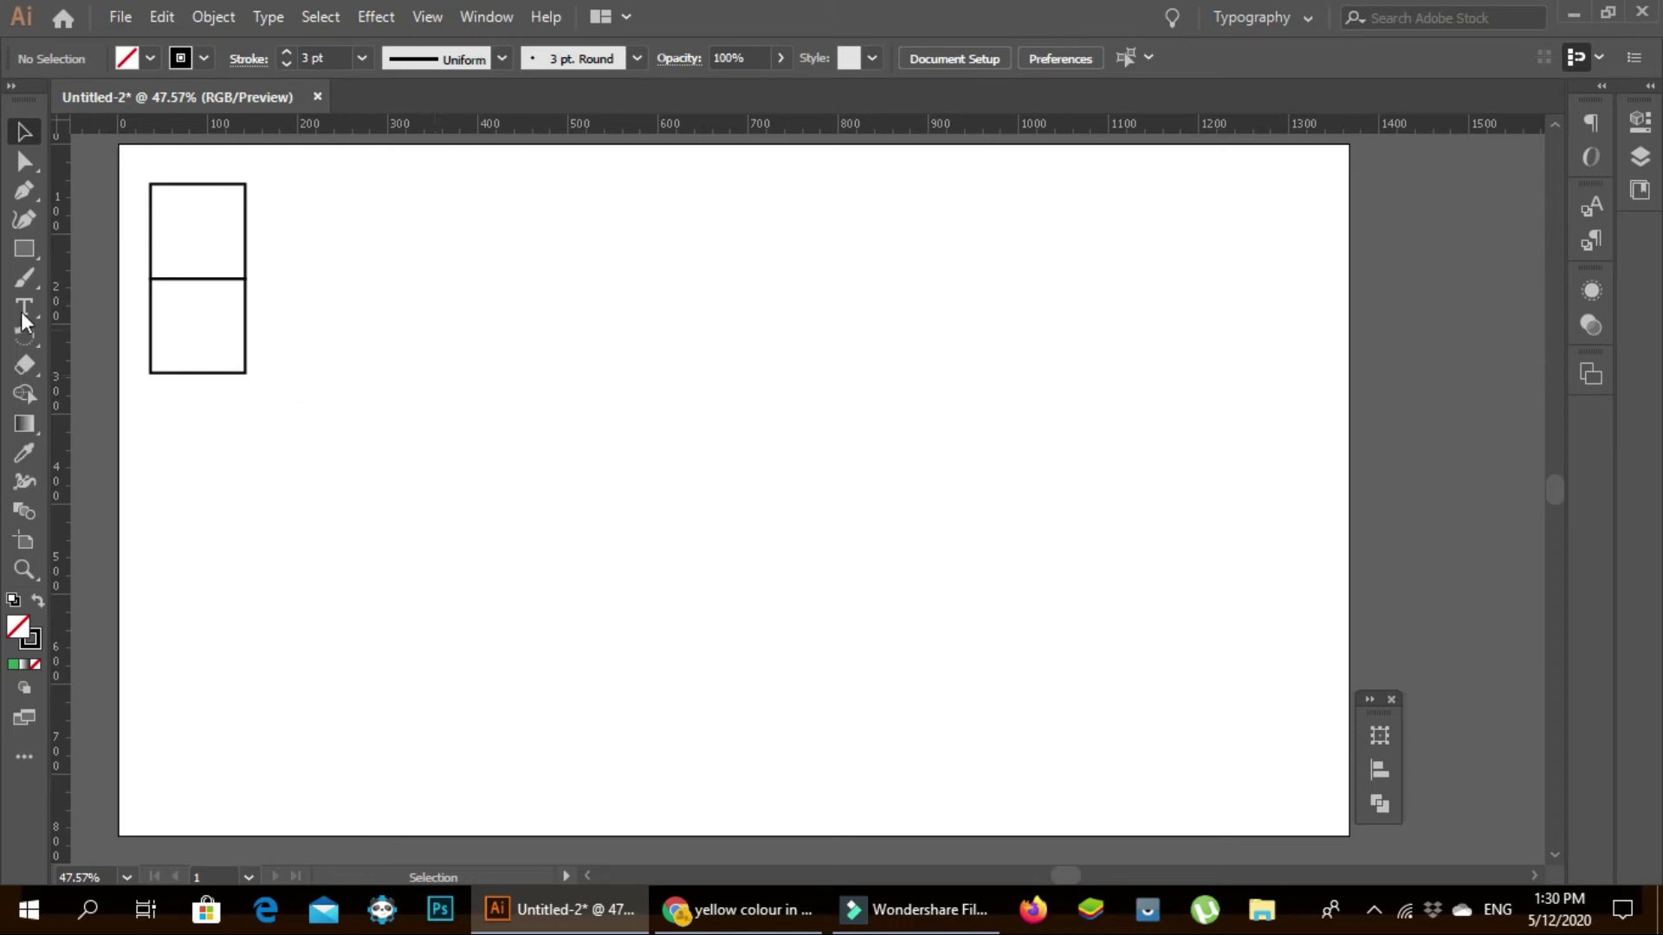
left_click_drag(65, 333, 150, 340)
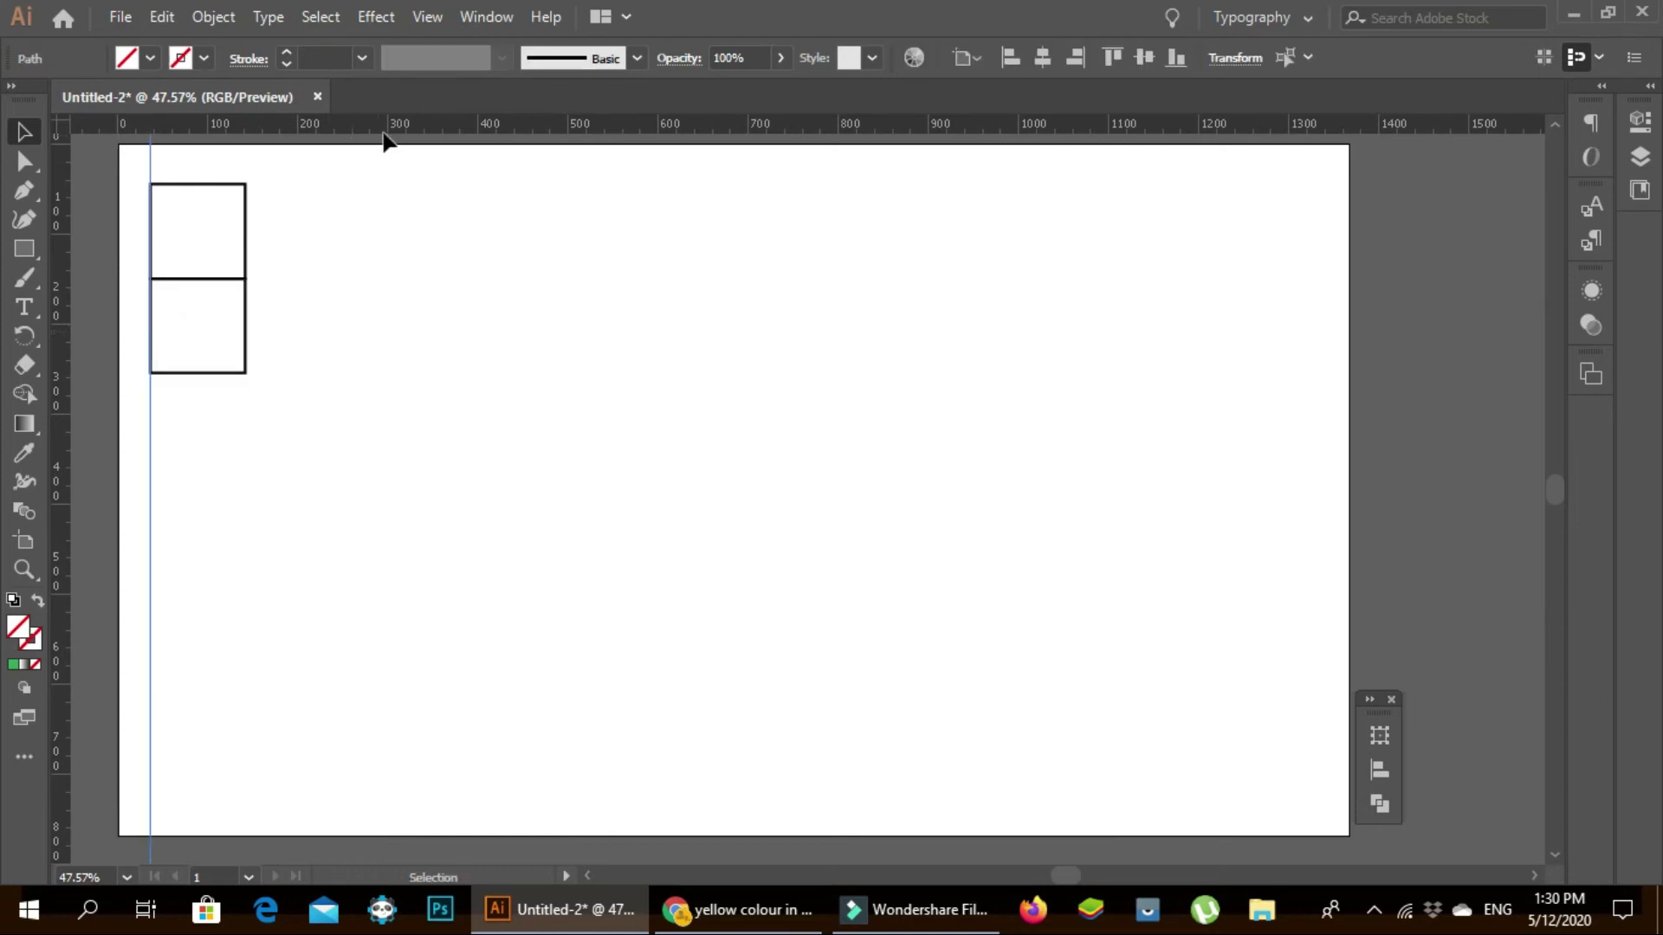
left_click_drag(387, 134, 382, 381)
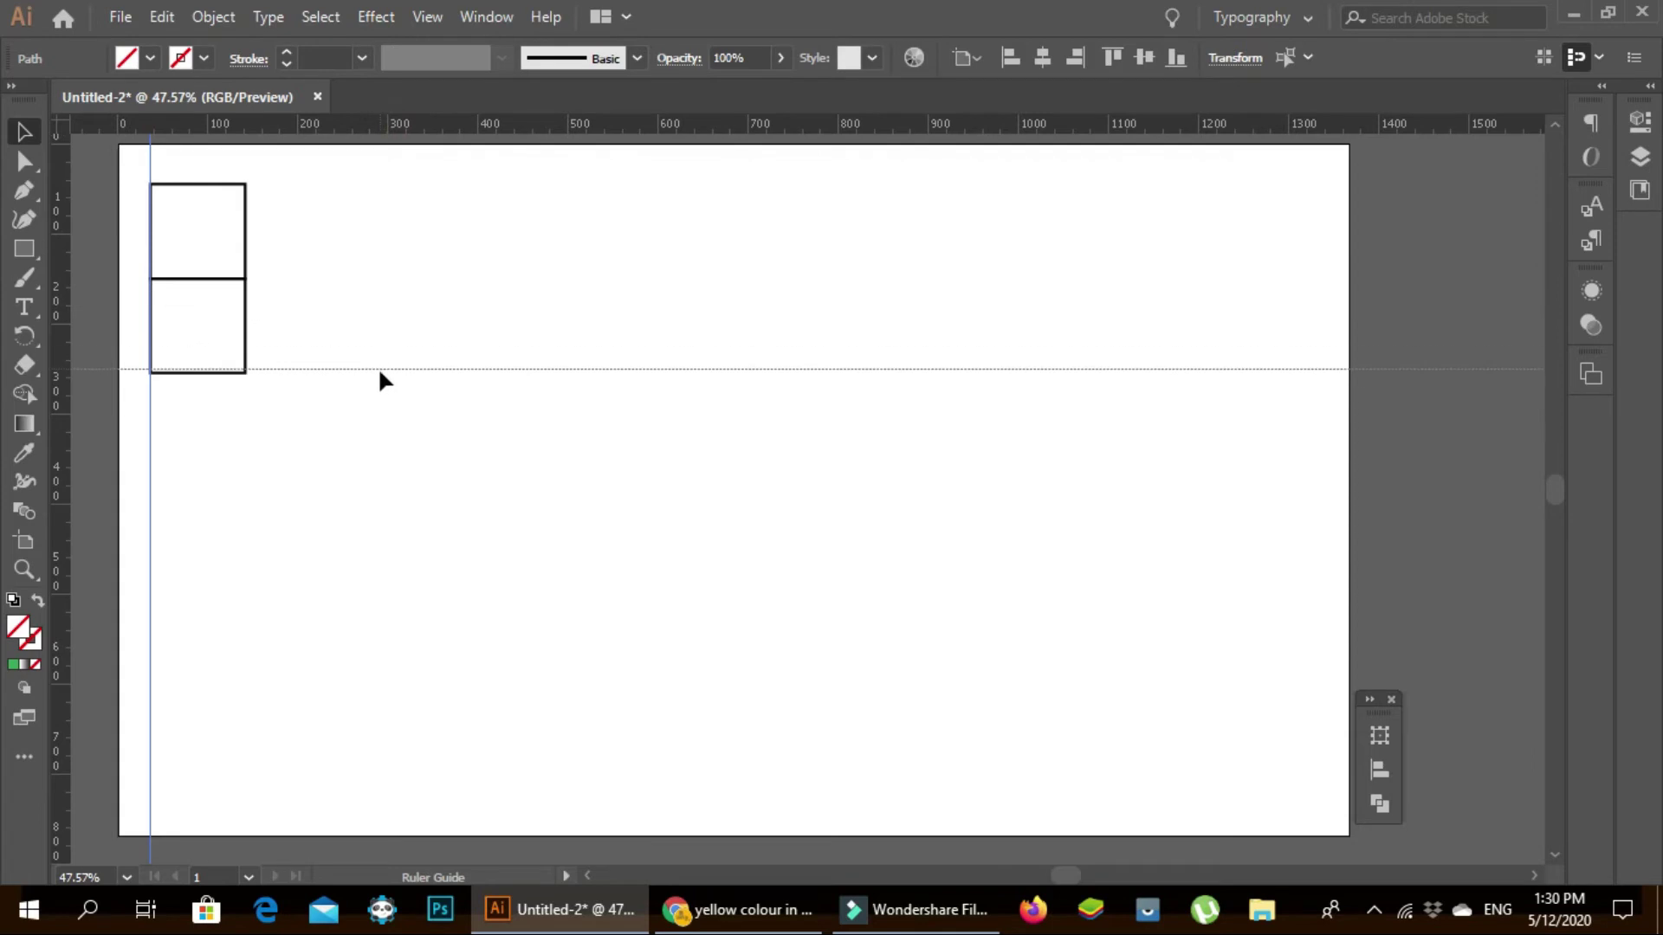
left_click_drag(382, 381, 382, 381)
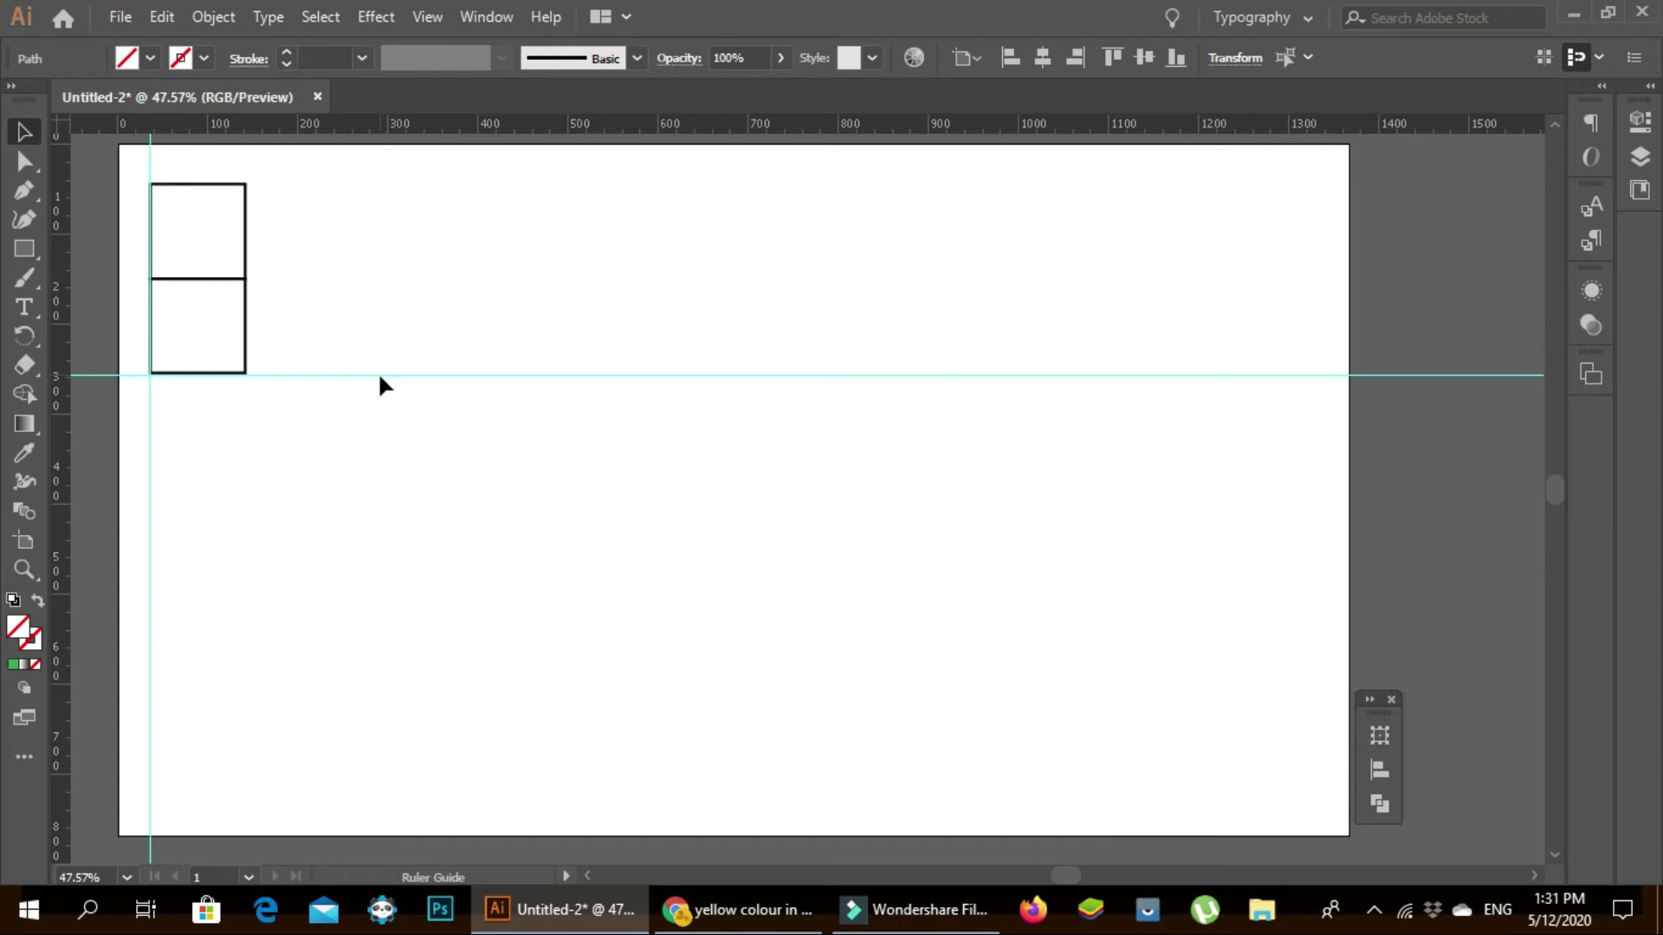
left_click(246, 303)
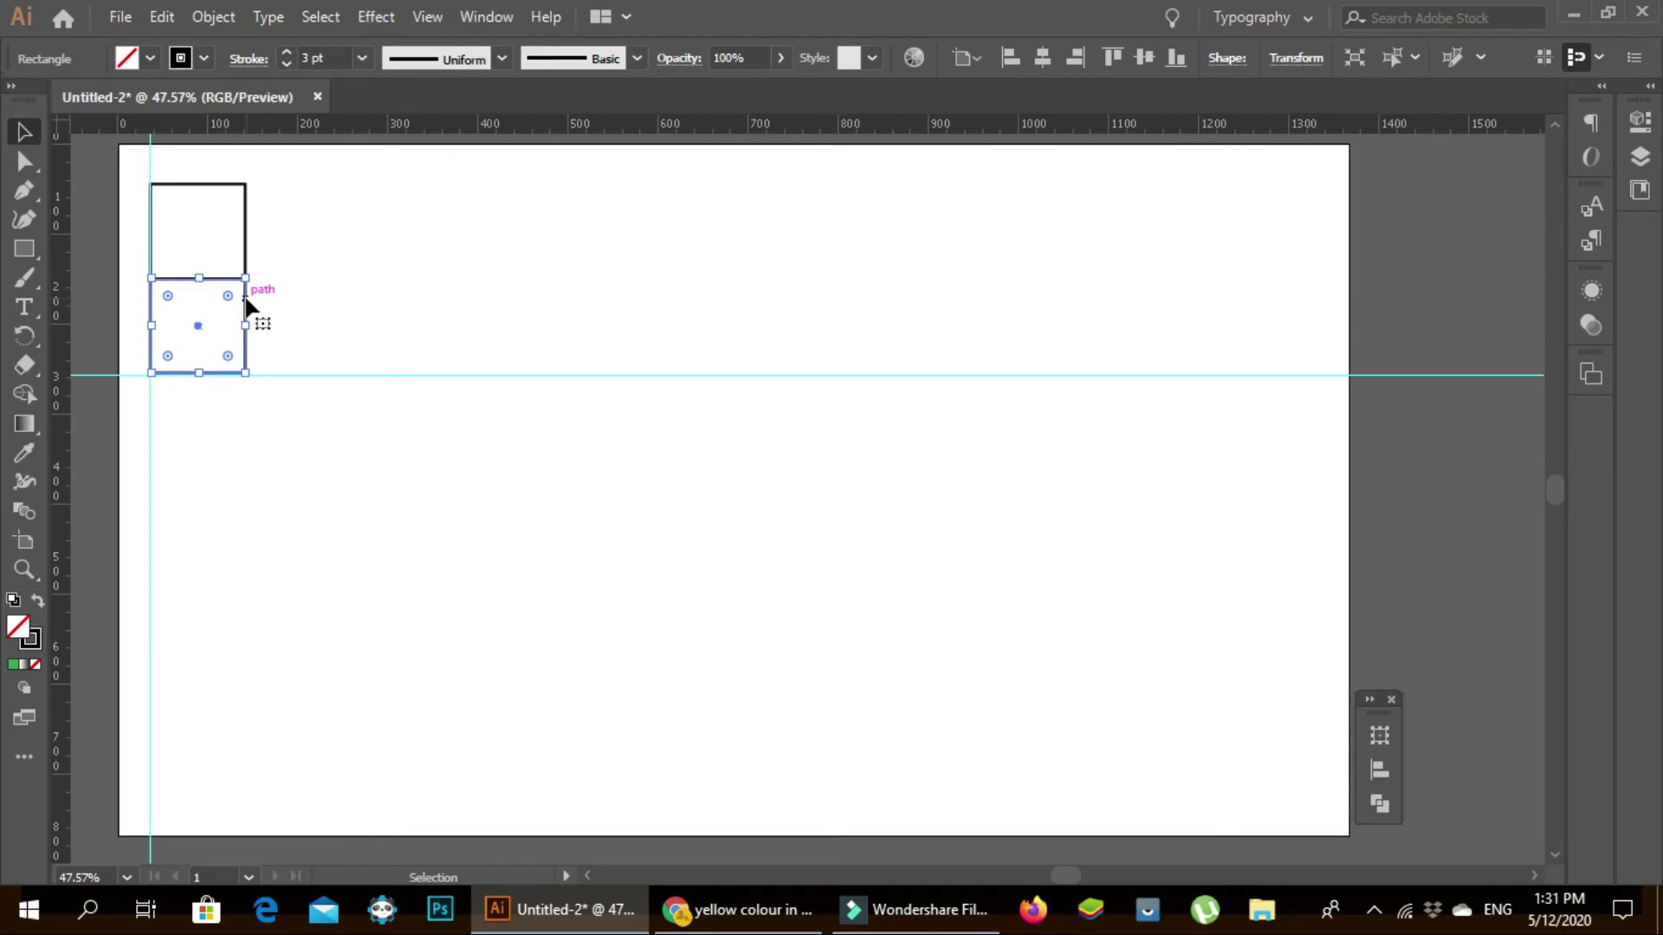
- Alt-drag the lower square to place a third copy directly beneath it
key("alt")
left_click(199, 394)
left_click_drag(199, 400, 202, 433)
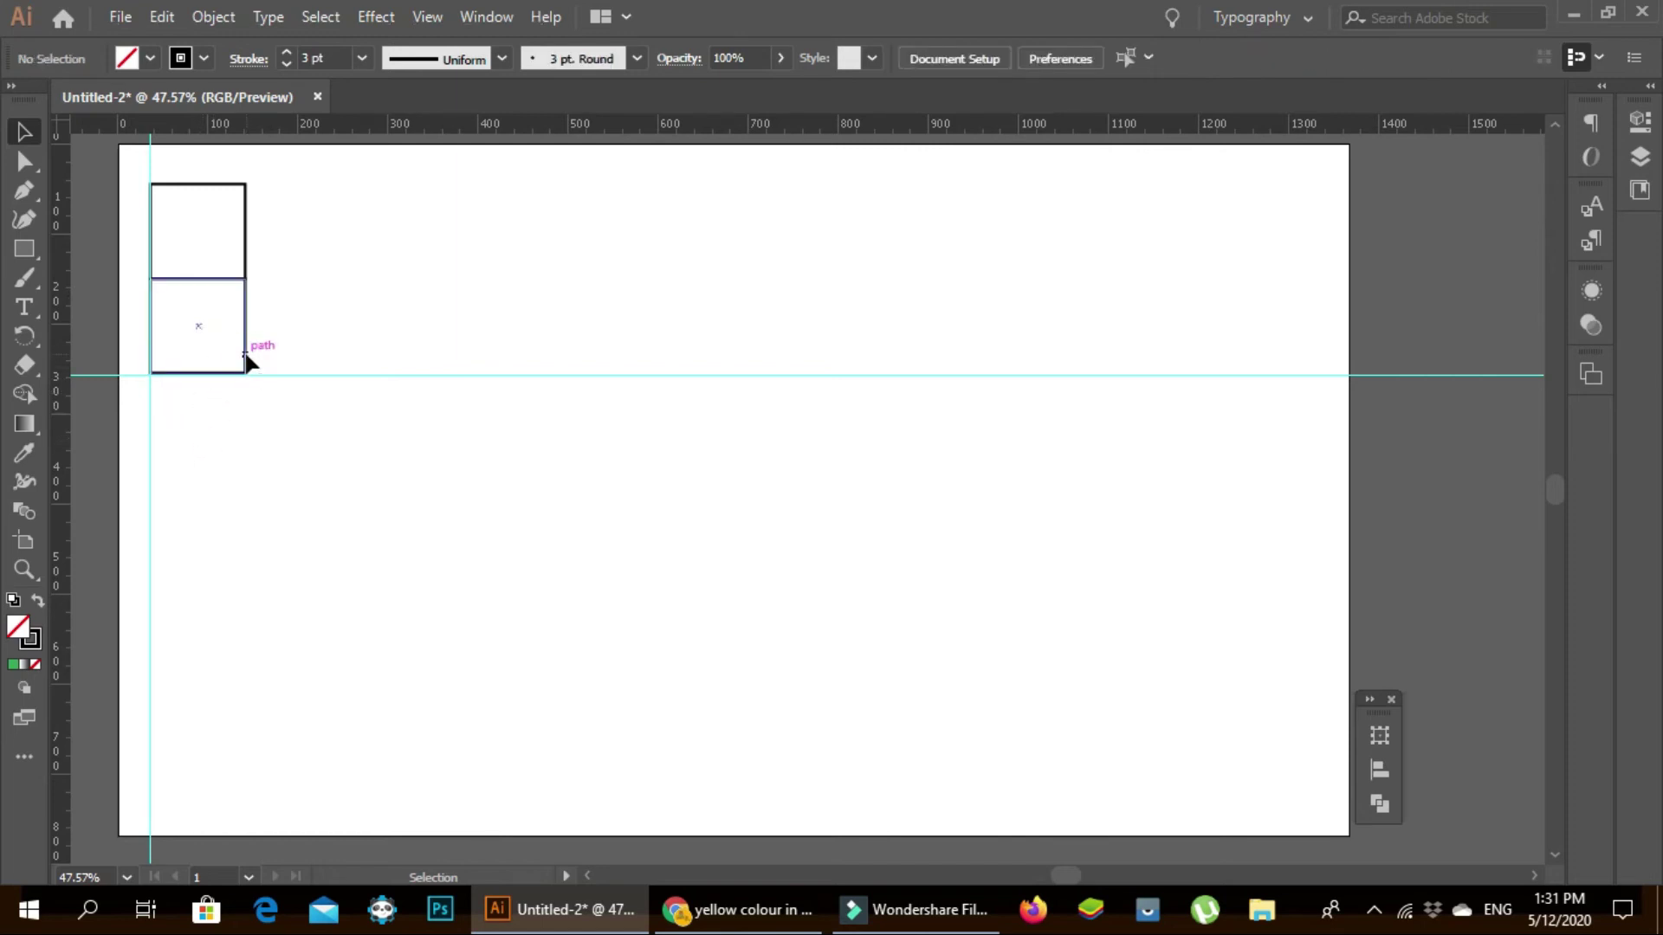
left_click(247, 354)
left_click_drag(247, 353, 245, 449)
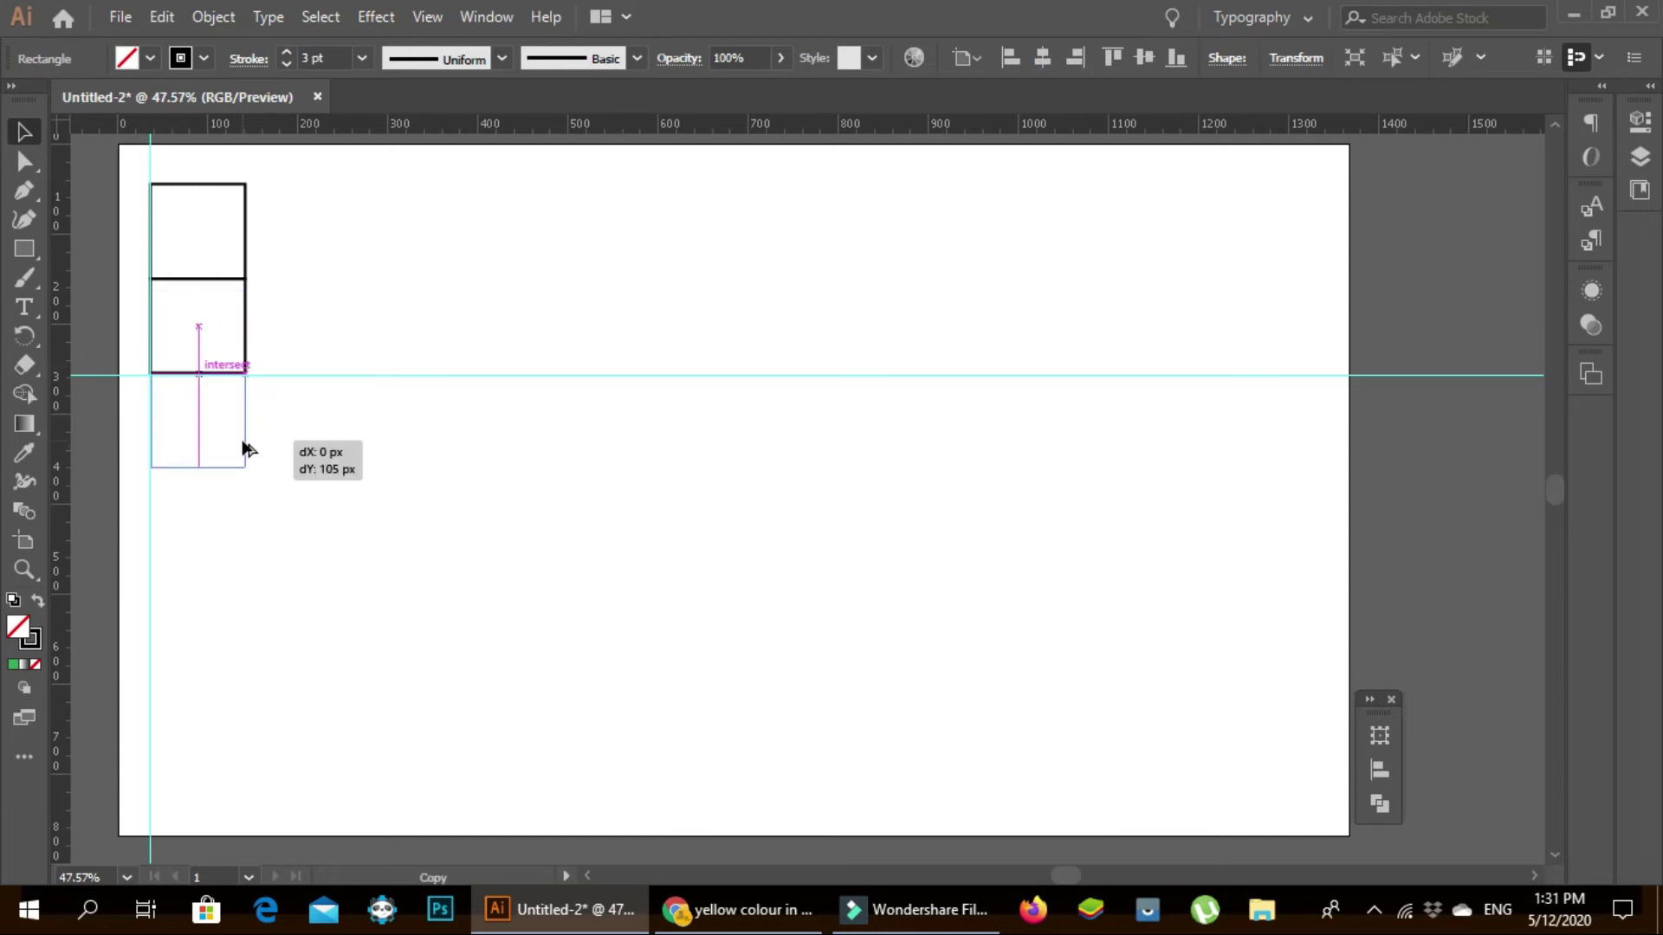
left_click_drag(245, 444, 243, 442)
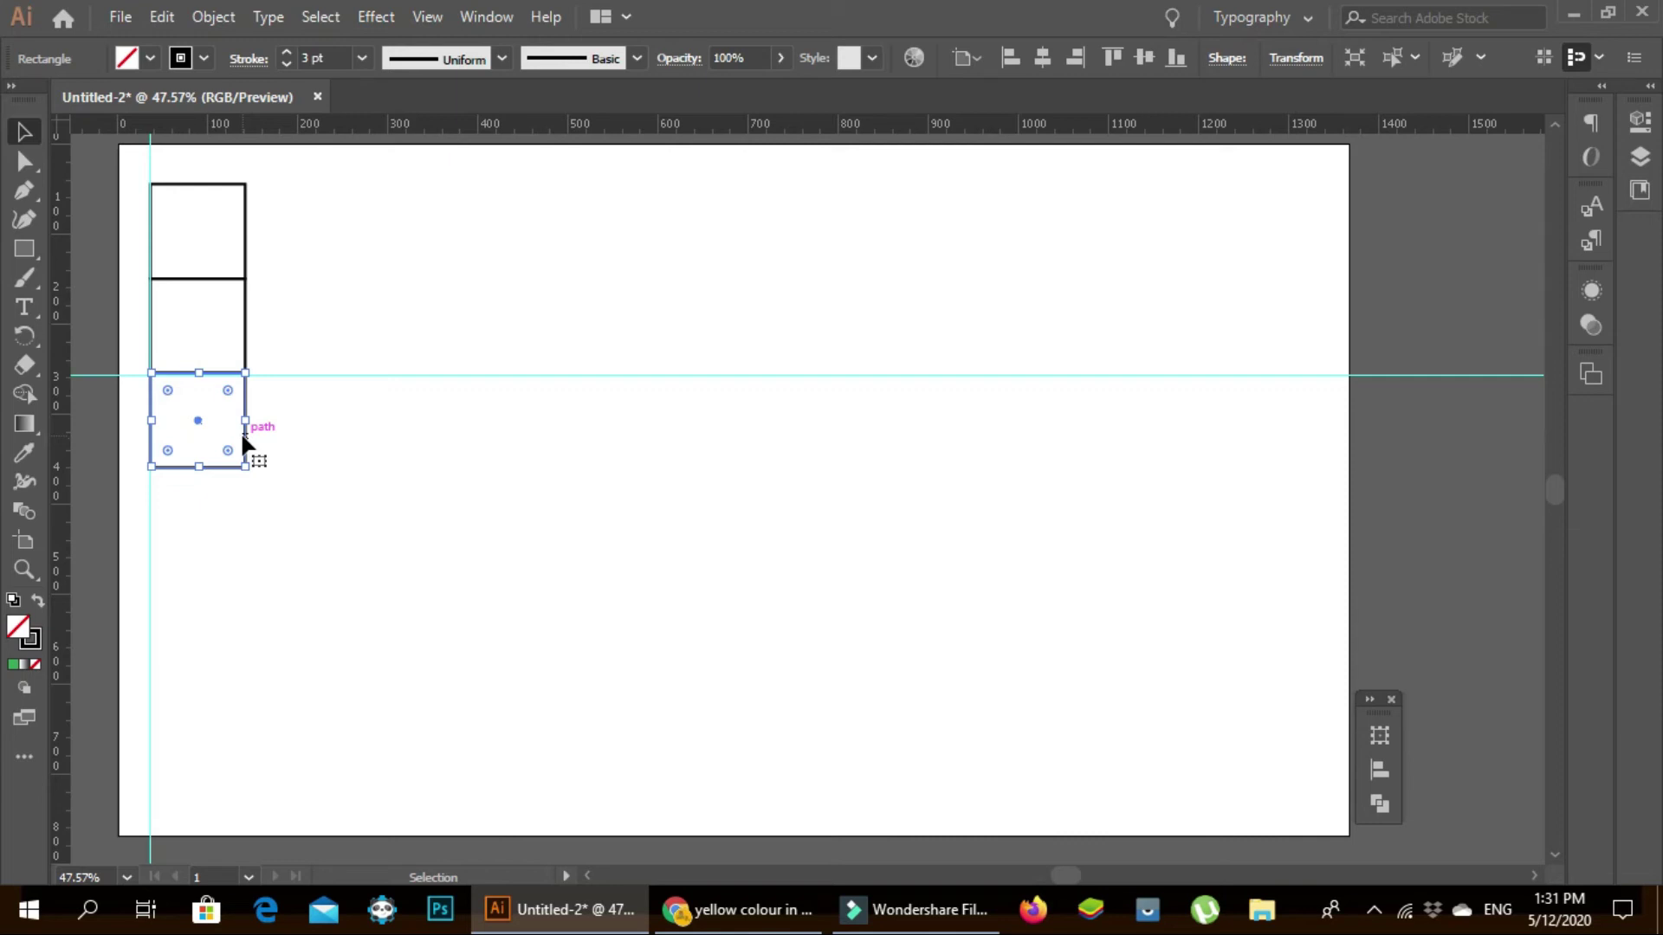
- Repeat the copy with Ctrl+D until six squares stack down the column
key("a")
key("ctrl+d")
key("v")
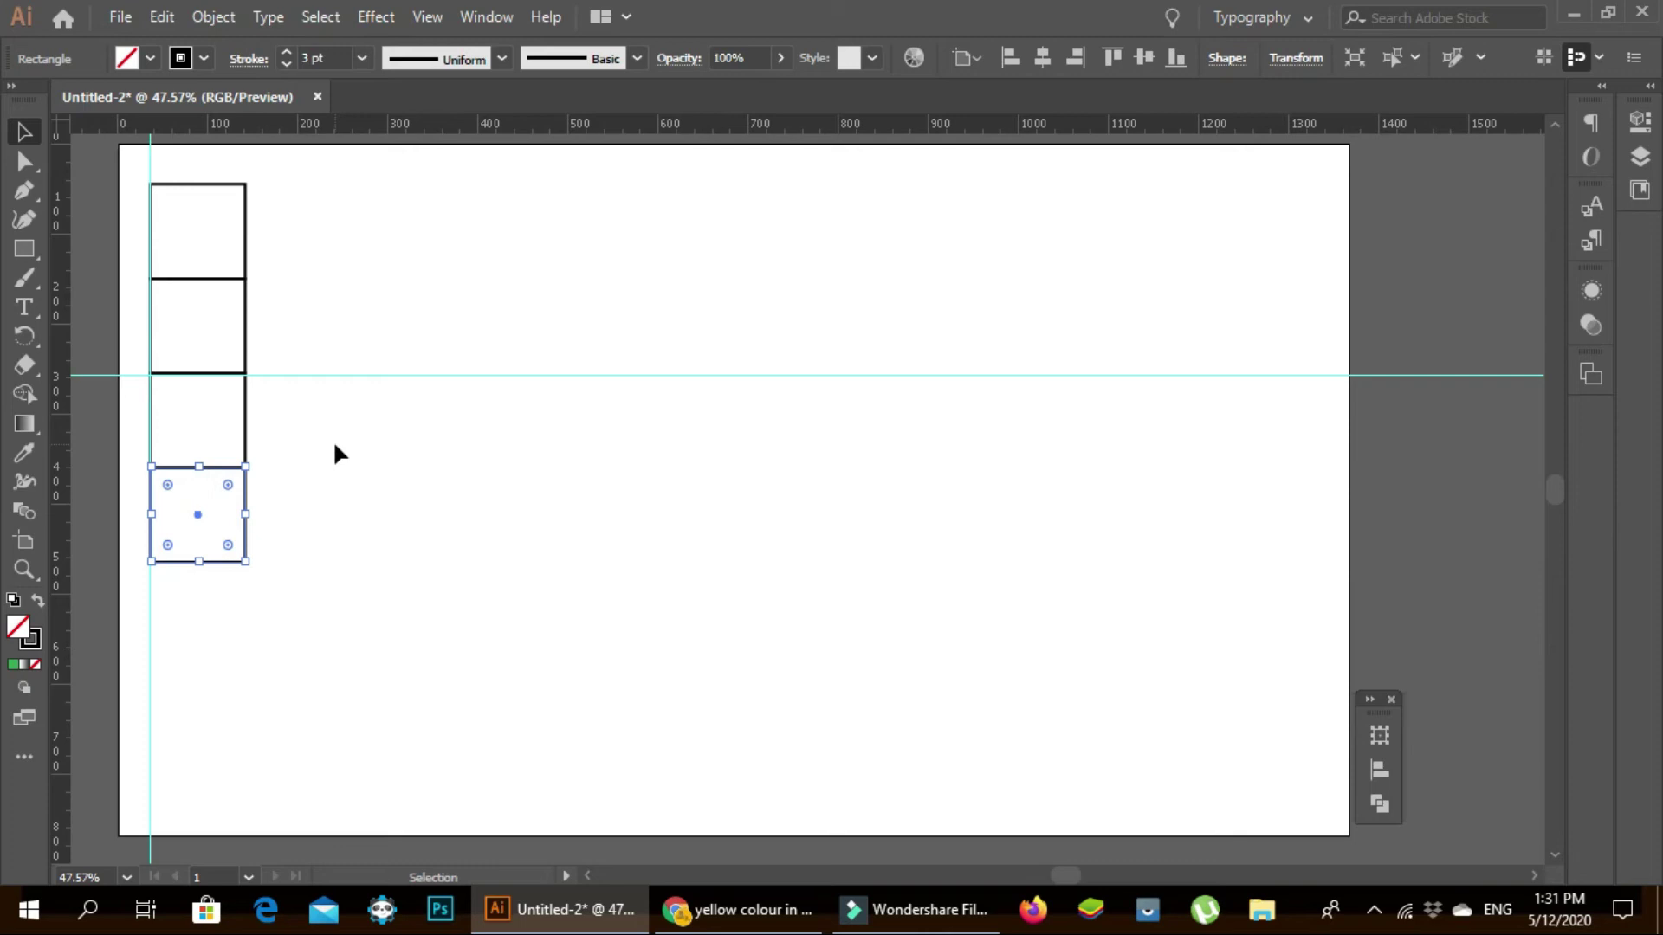
key("a")
key("ctrl+d")
key("ctrl+d")
key("v")
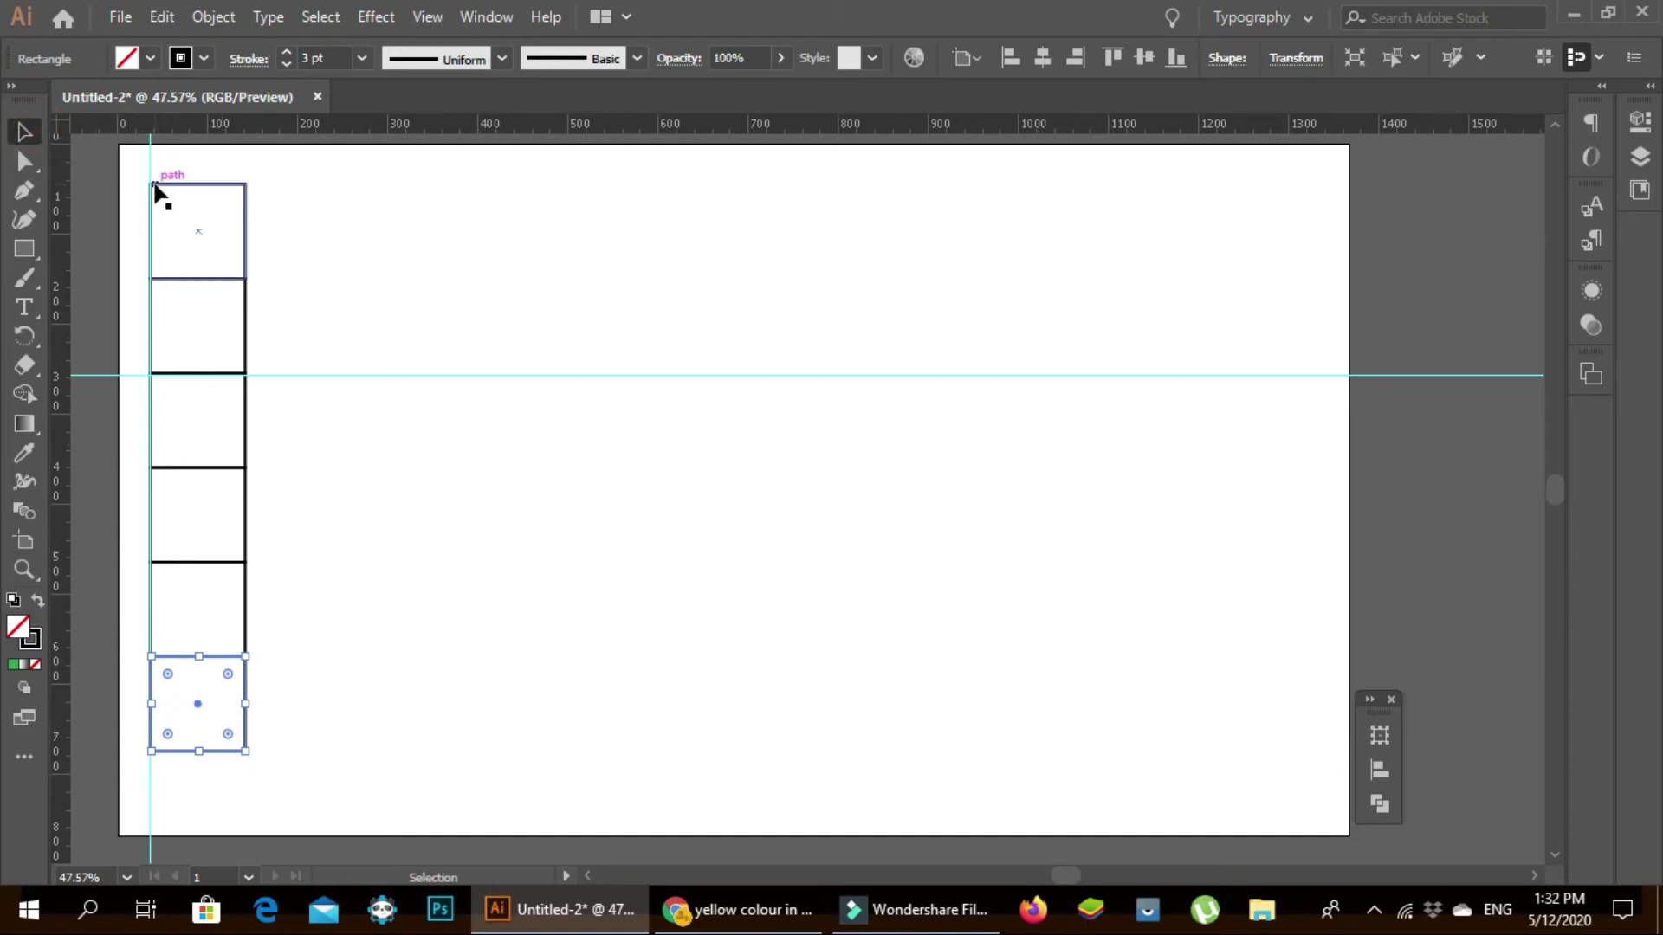
- Select the six-square column, try moving it one width right, then undo
mouse_move(132, 174)
left_mouse_down()
mouse_move(278, 700)
mouse_move(248, 751)
left_mouse_up()
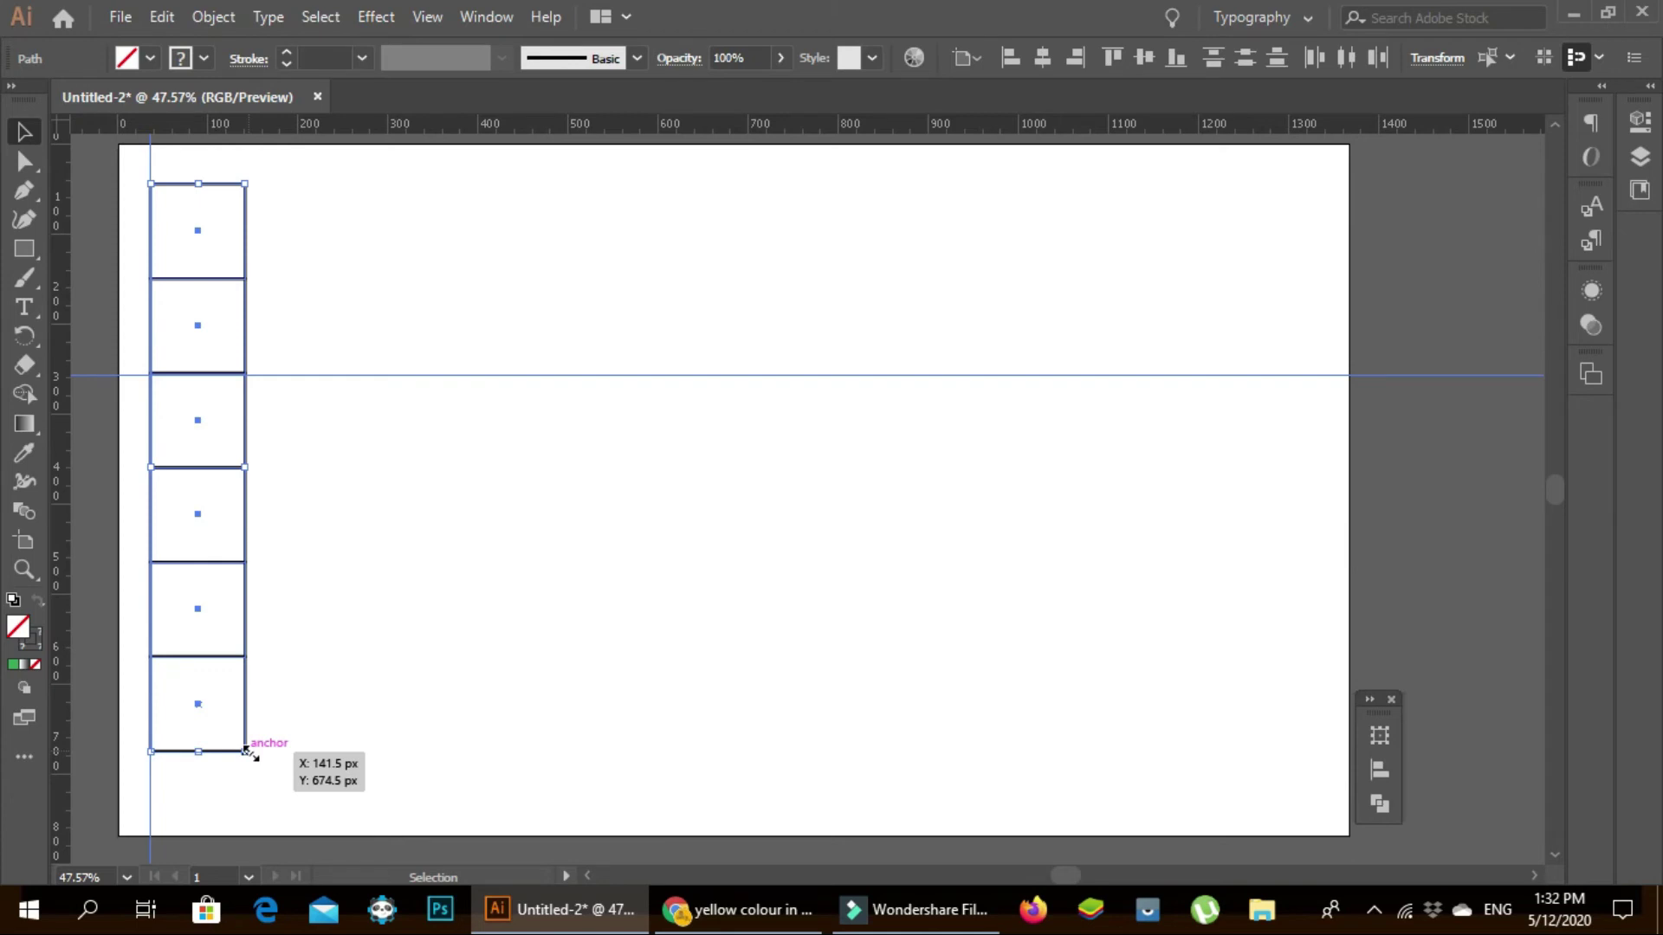
key("ctrl")
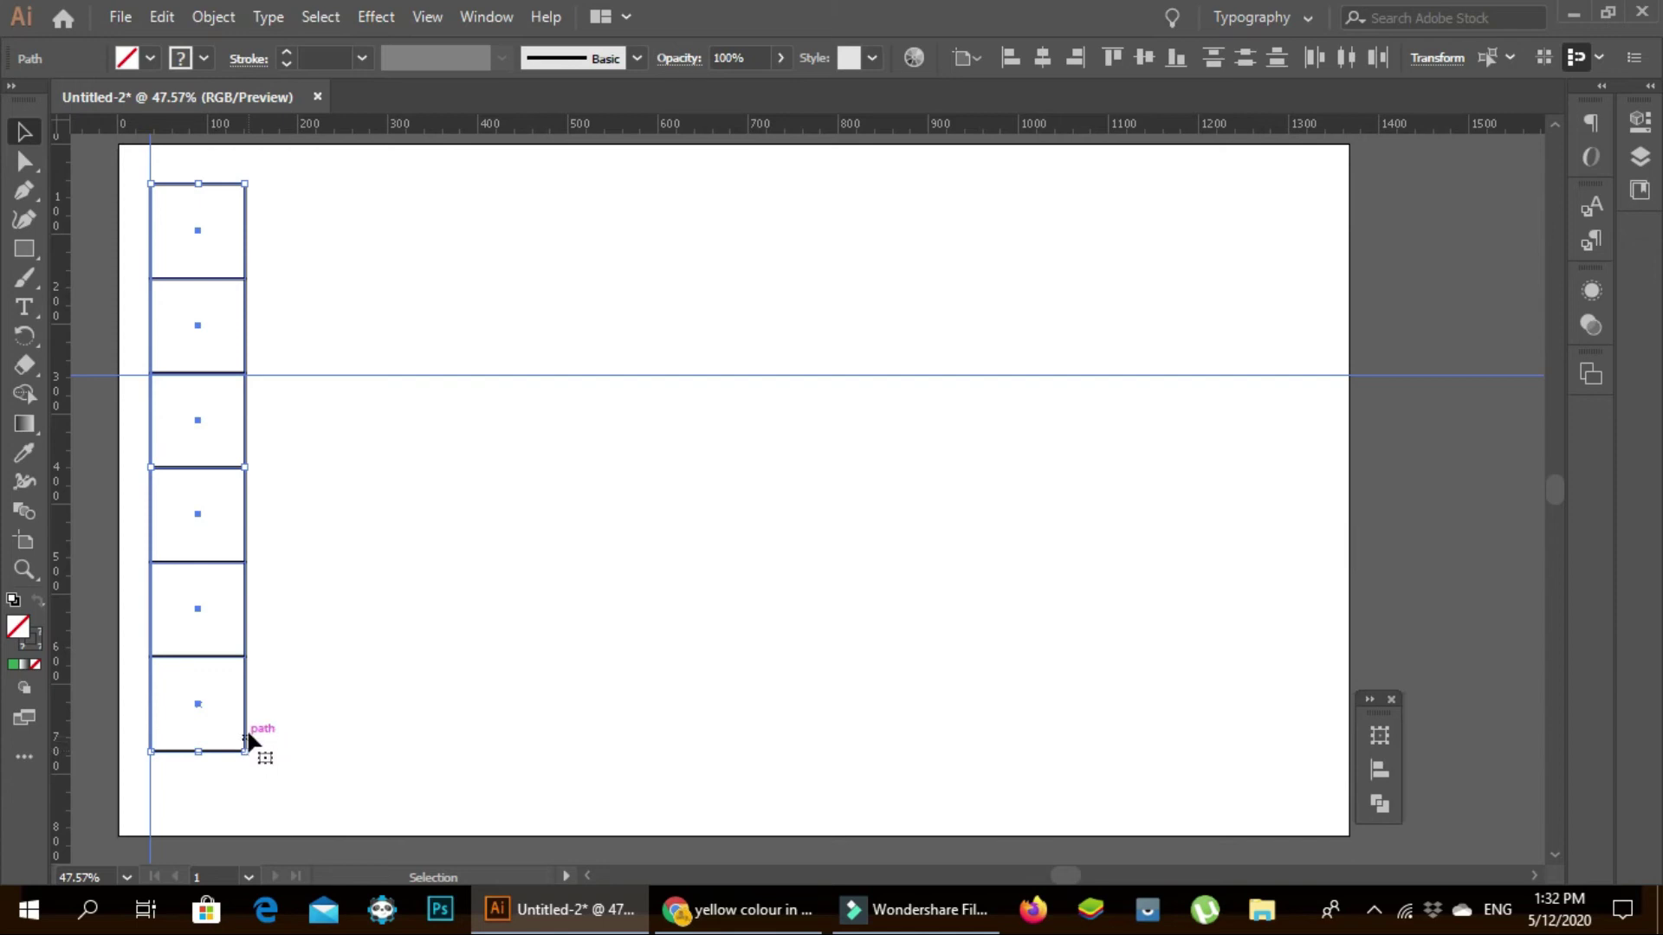
left_click_drag(246, 731, 343, 732)
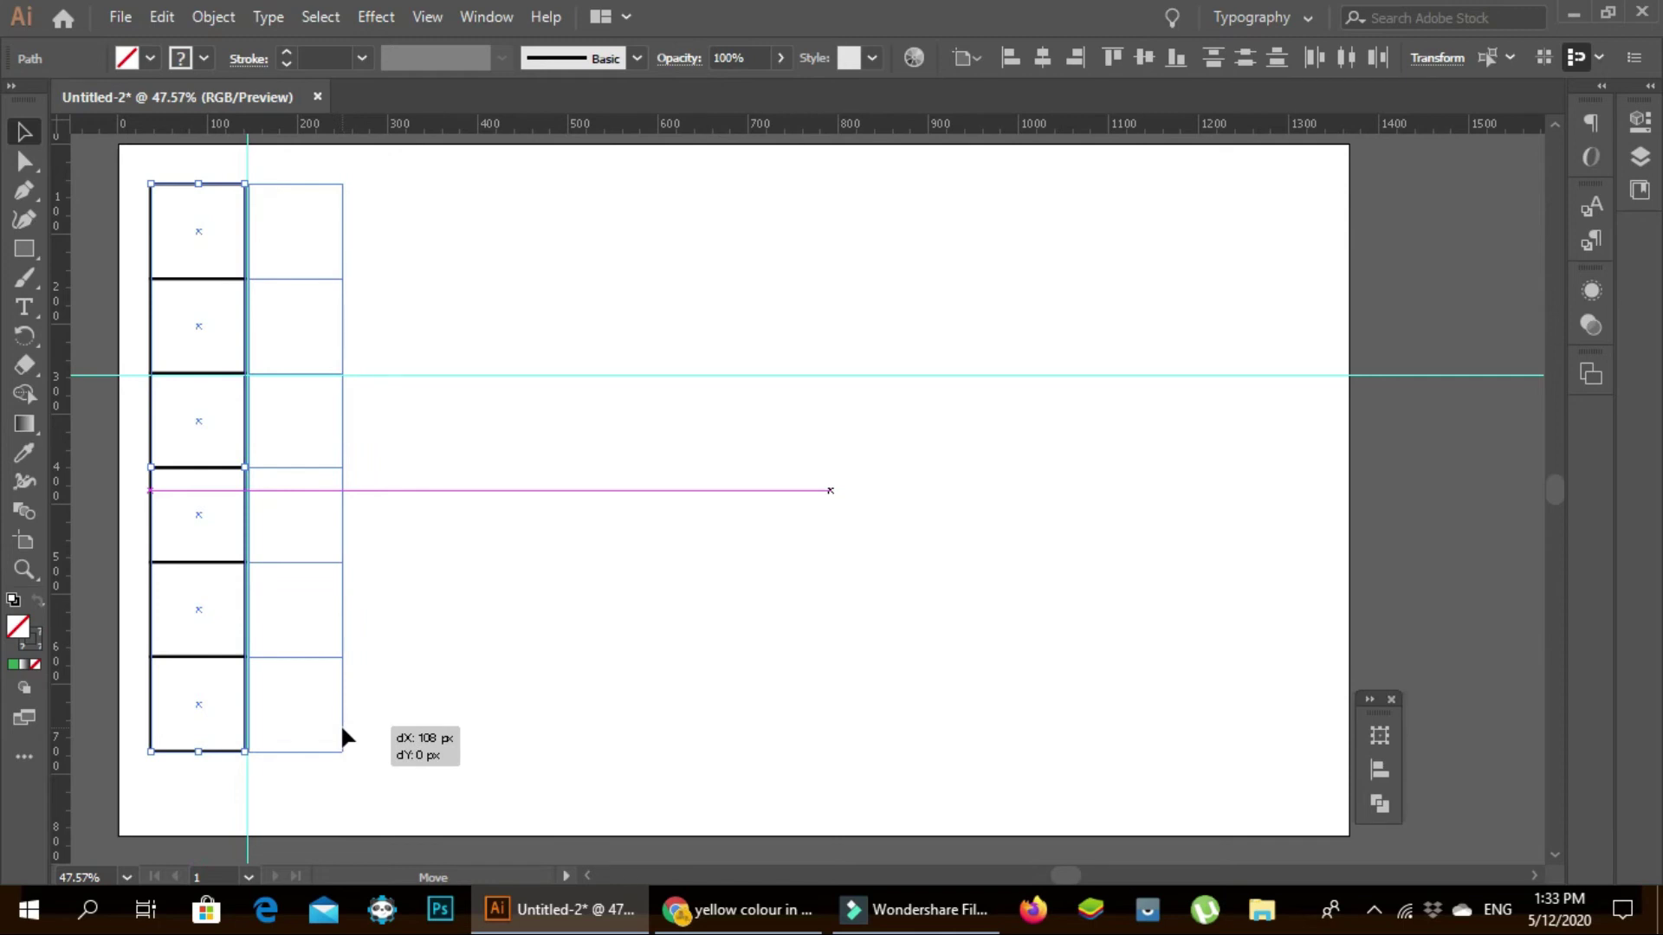
left_click_drag(342, 729, 338, 727)
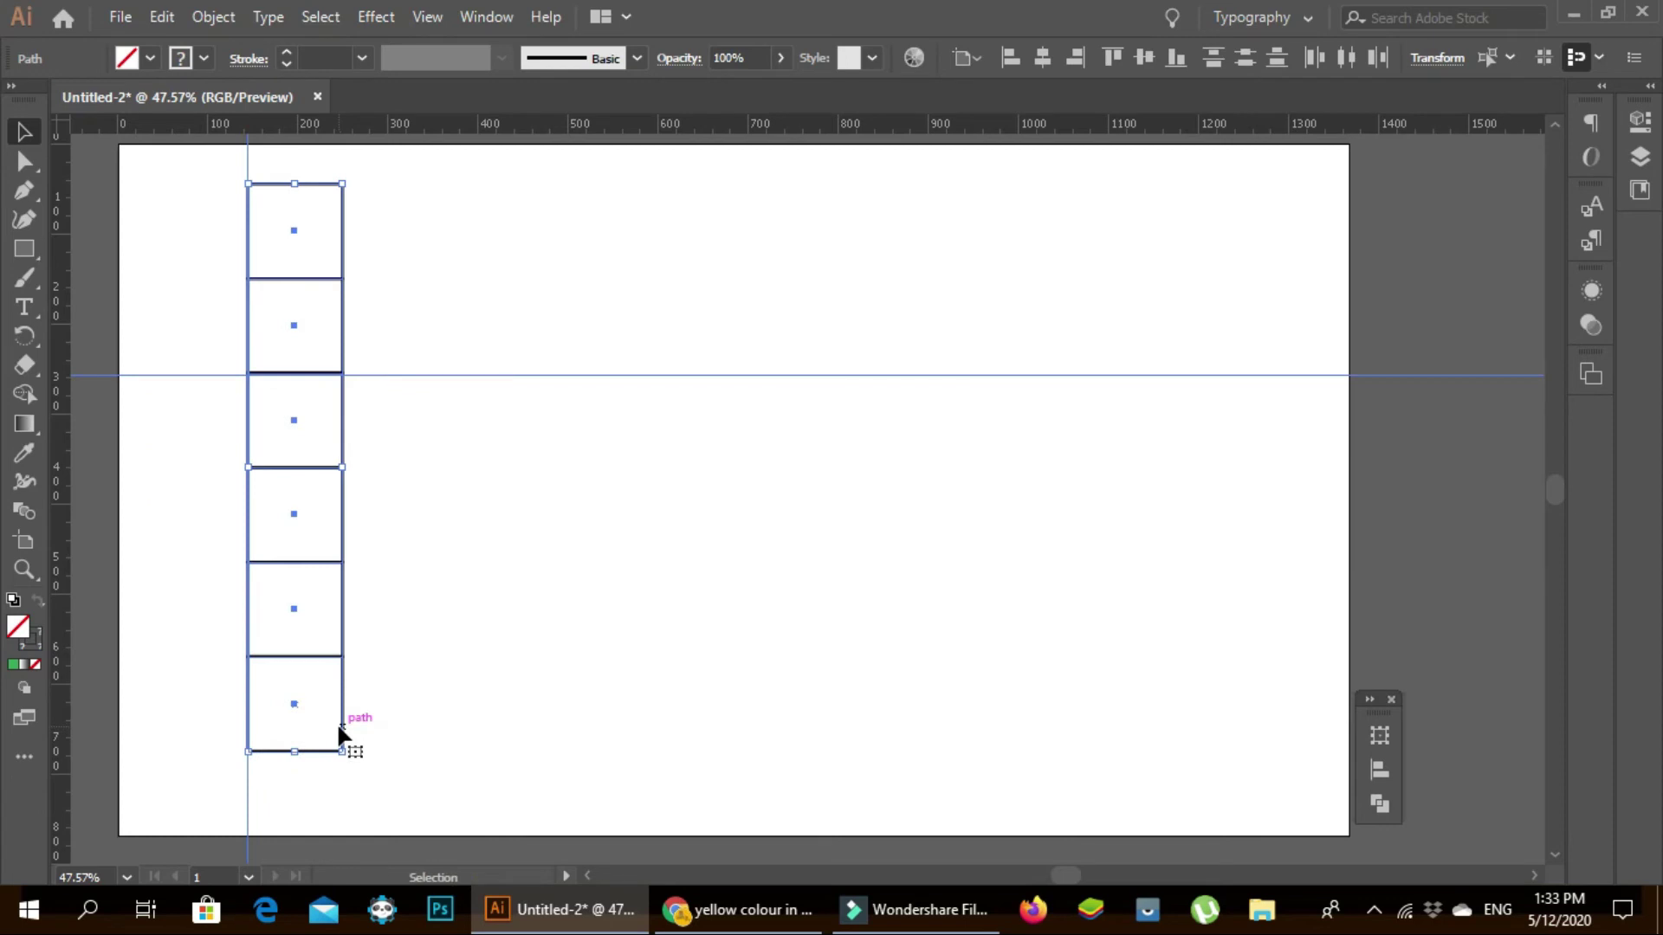
key("ctrl+z")
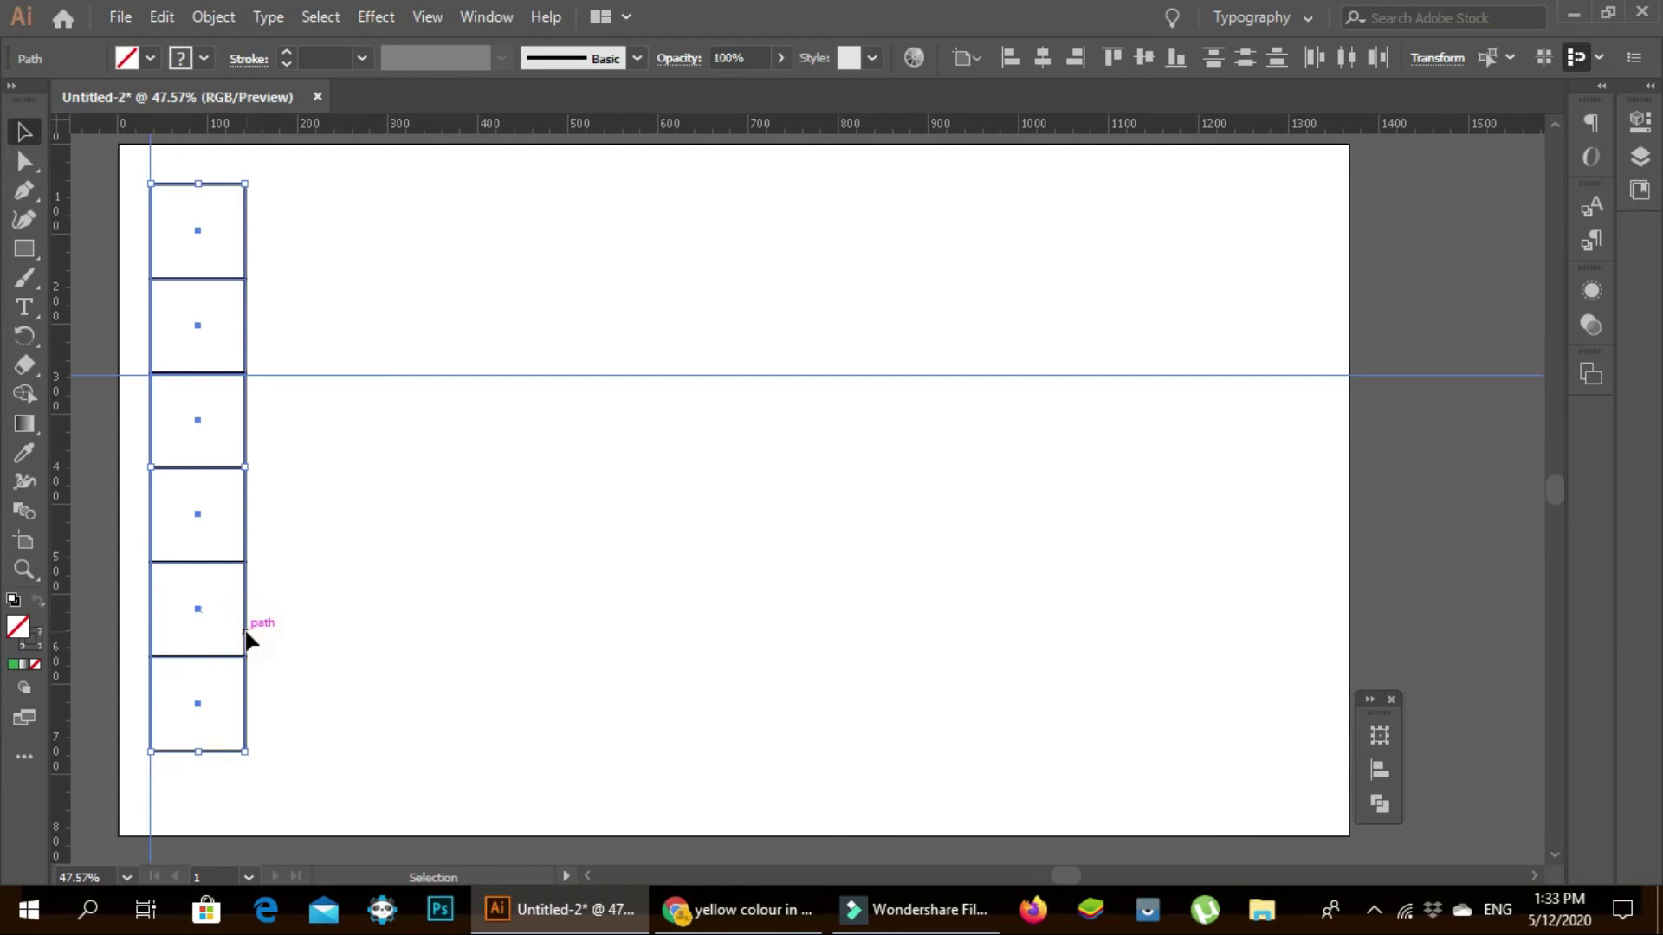
- Copy the column one square-width right and repeat with Ctrl+D across the artboard
left_click_drag(246, 639, 343, 637)
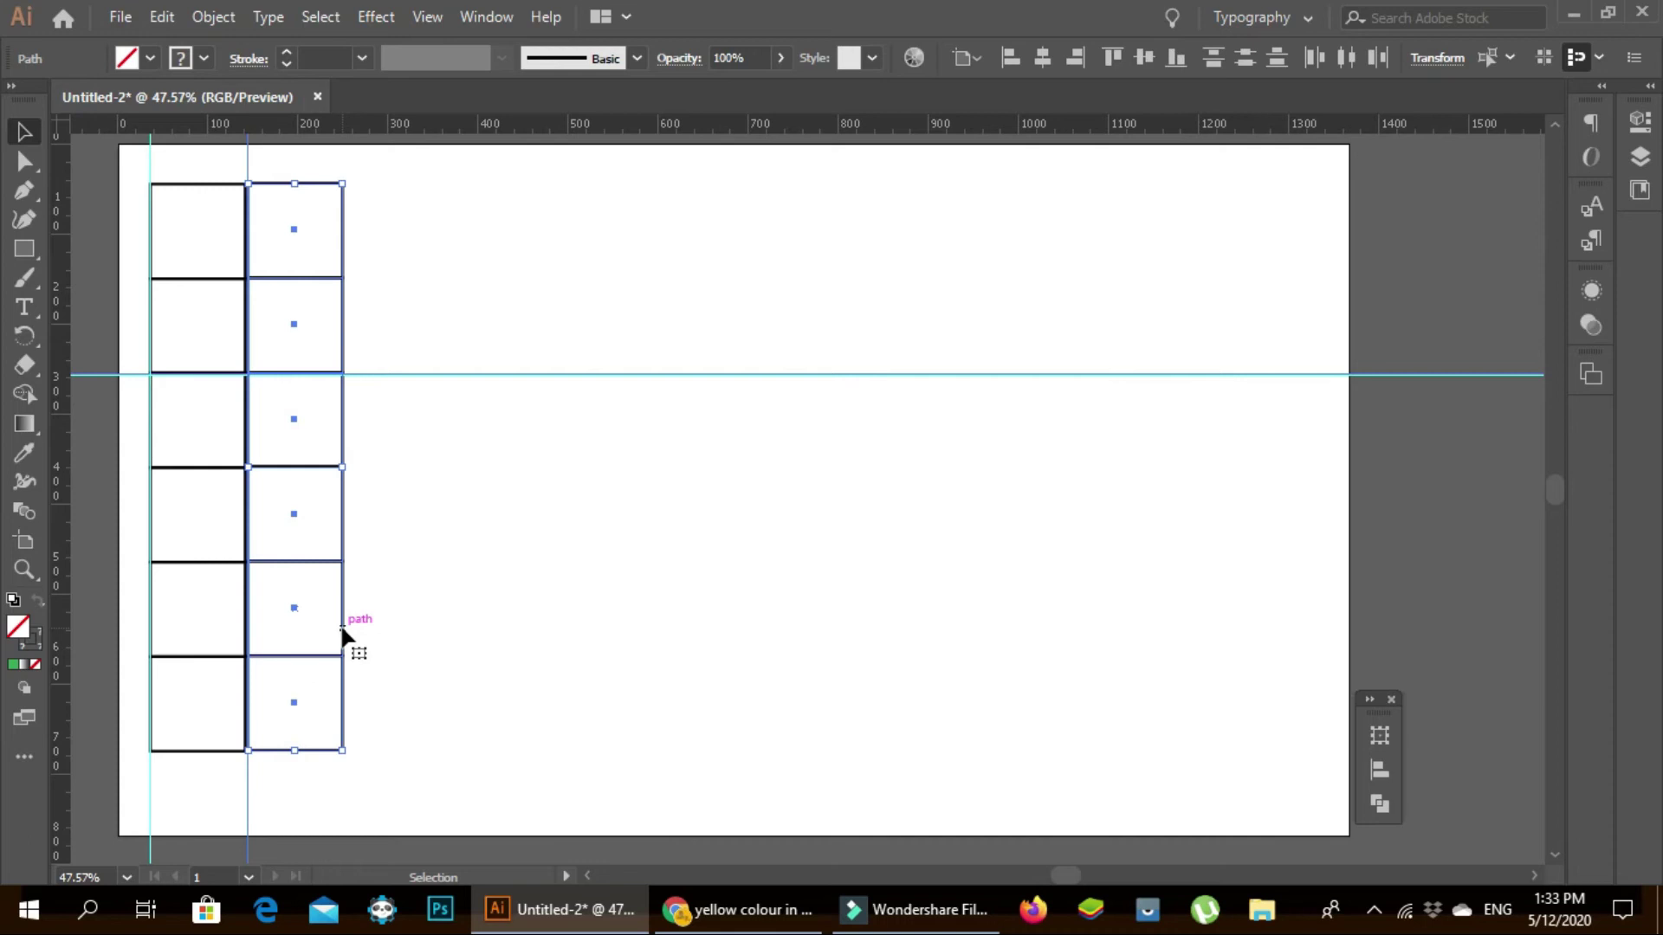
key("ctrl+d")
key("ctrl+d")
key("ctrl+d")
key("ctrl+d")
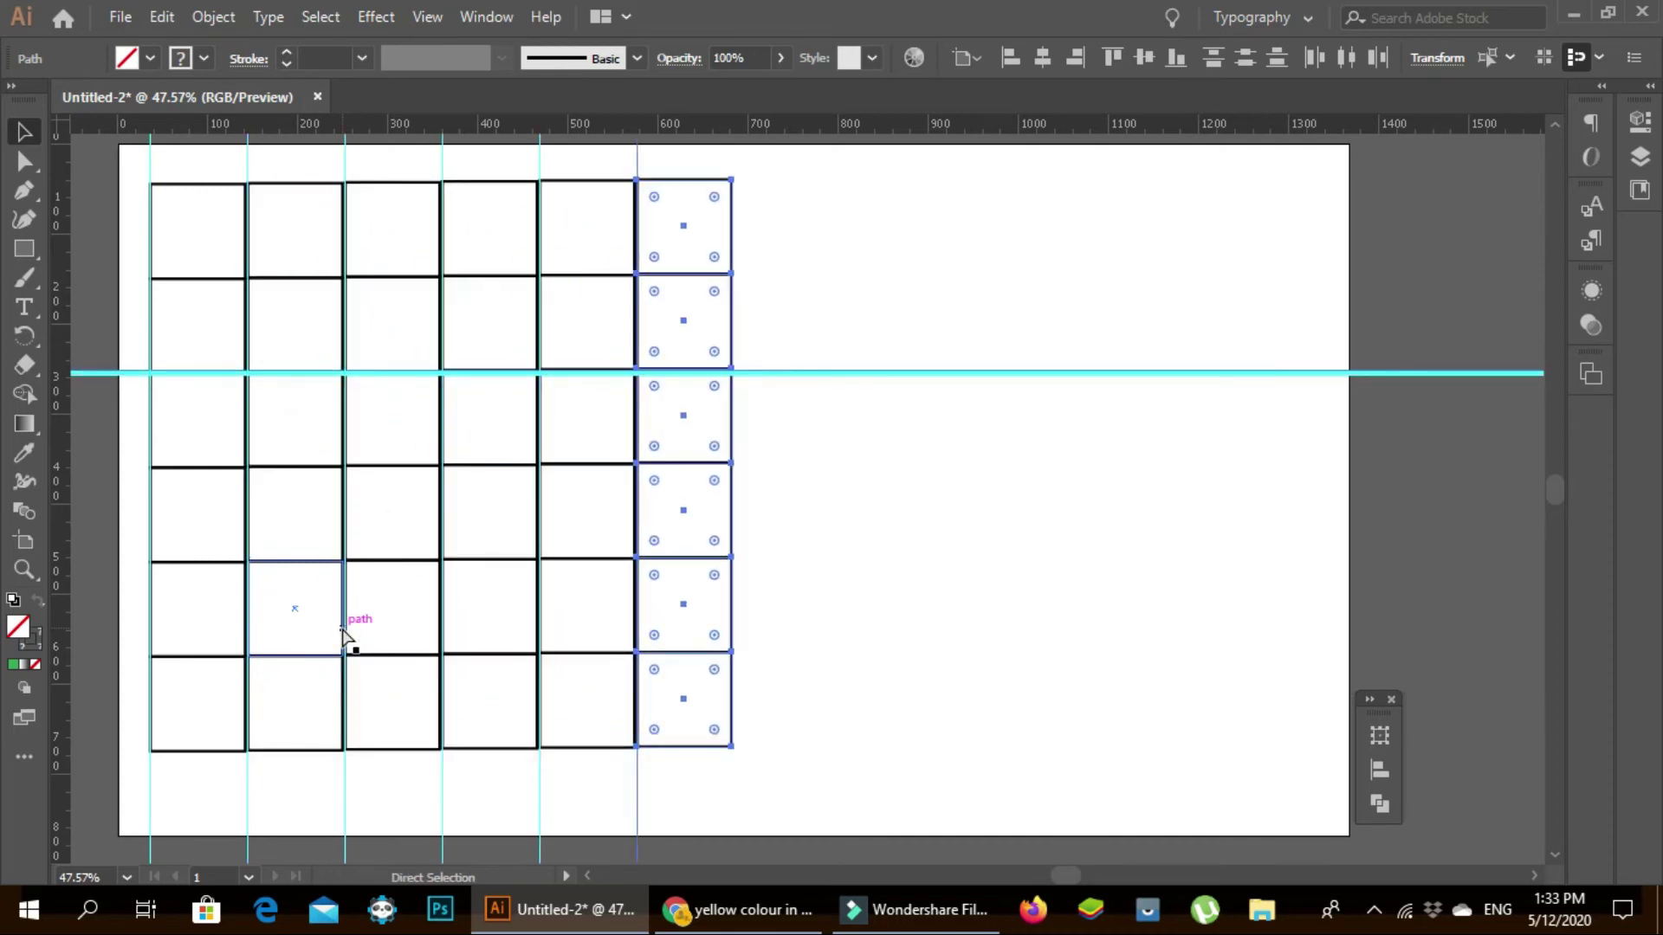
key("ctrl+d")
key("ctrl+d")
key("ctrl+d")
key("ctrl+d")
key("ctrl+d")
key("ctrl+d")
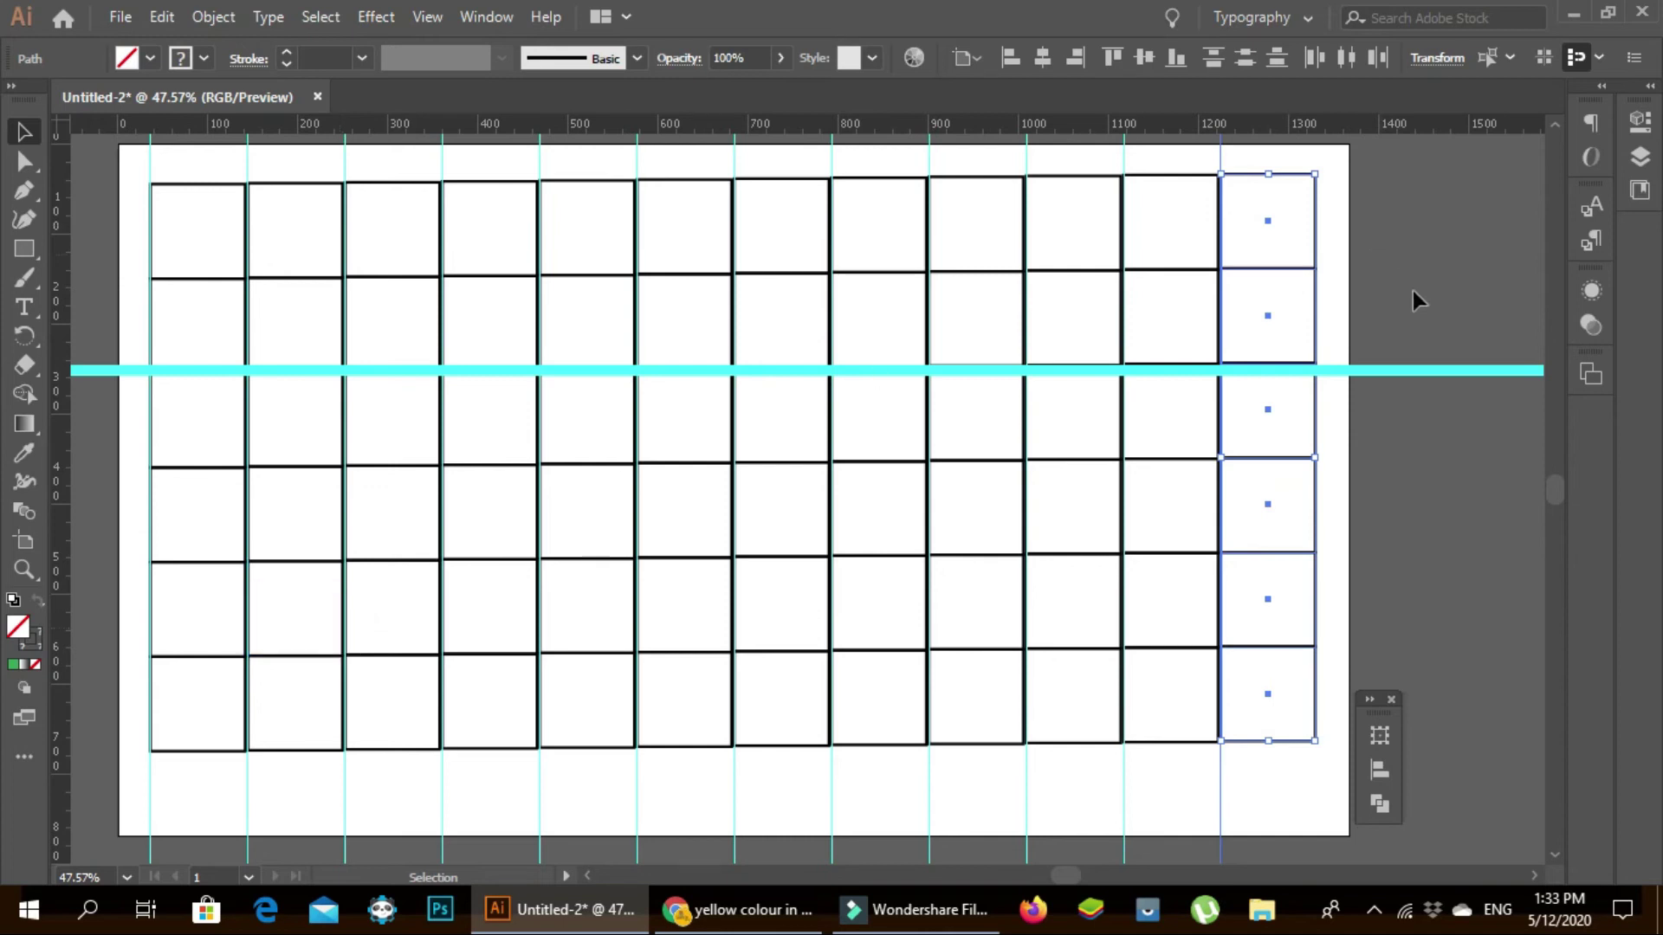
left_click_drag(1422, 369, 1410, 161)
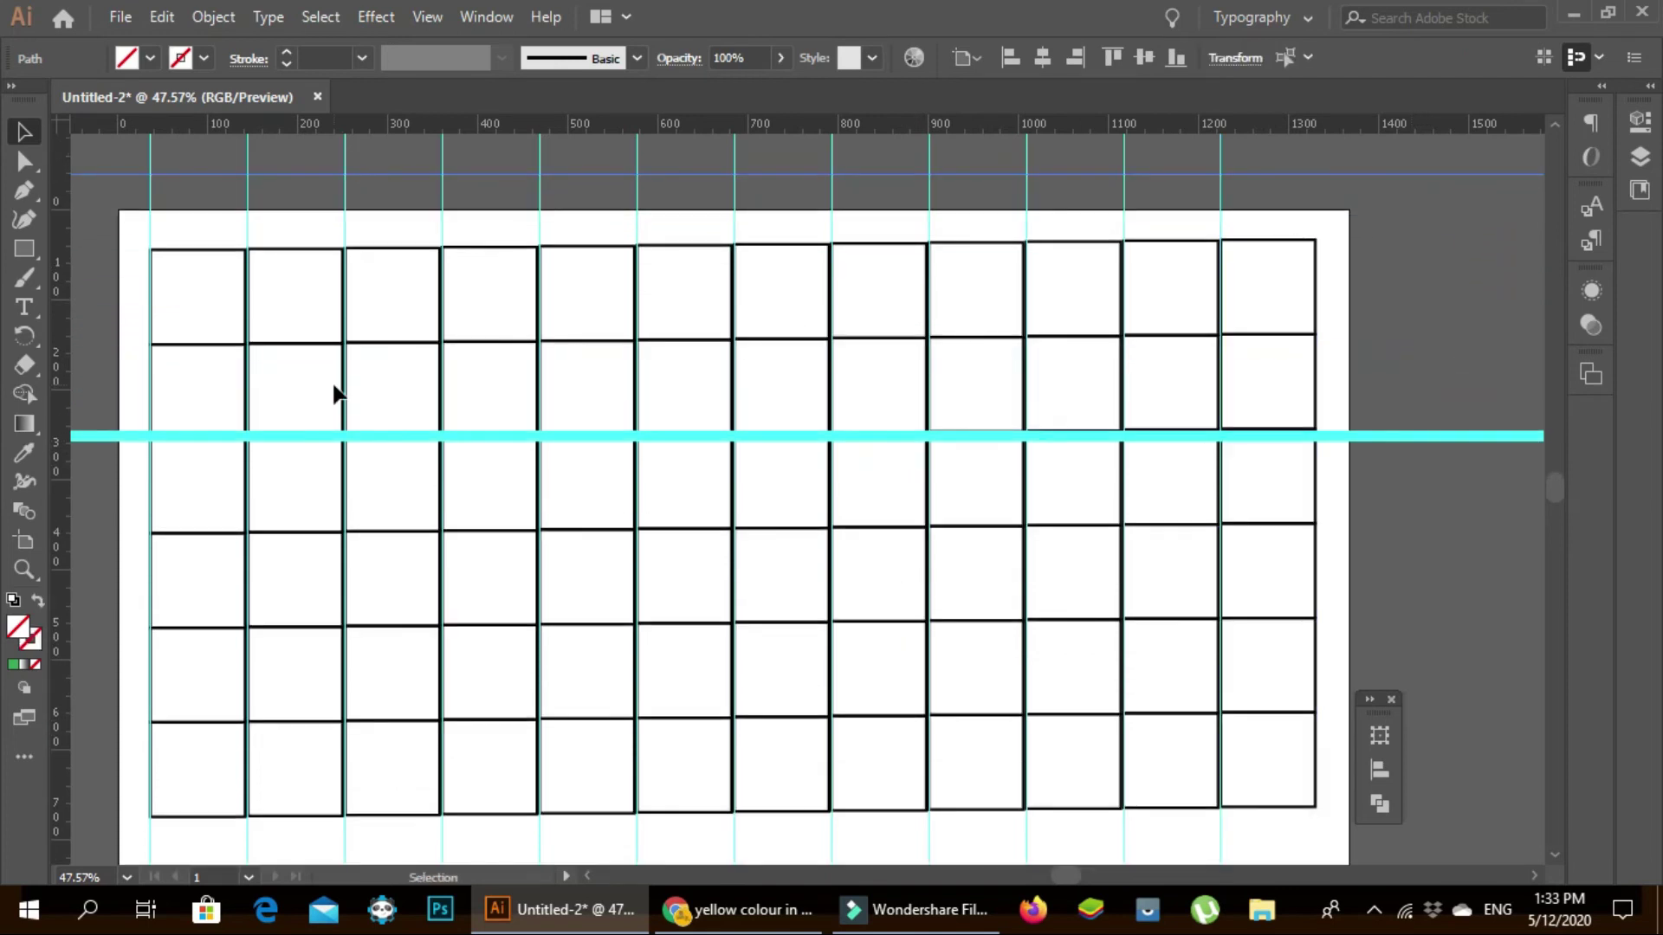
- Move the guide above the artboard, hide rulers, and add a guide across the lower rows
left_click_drag(145, 175, 57, 176)
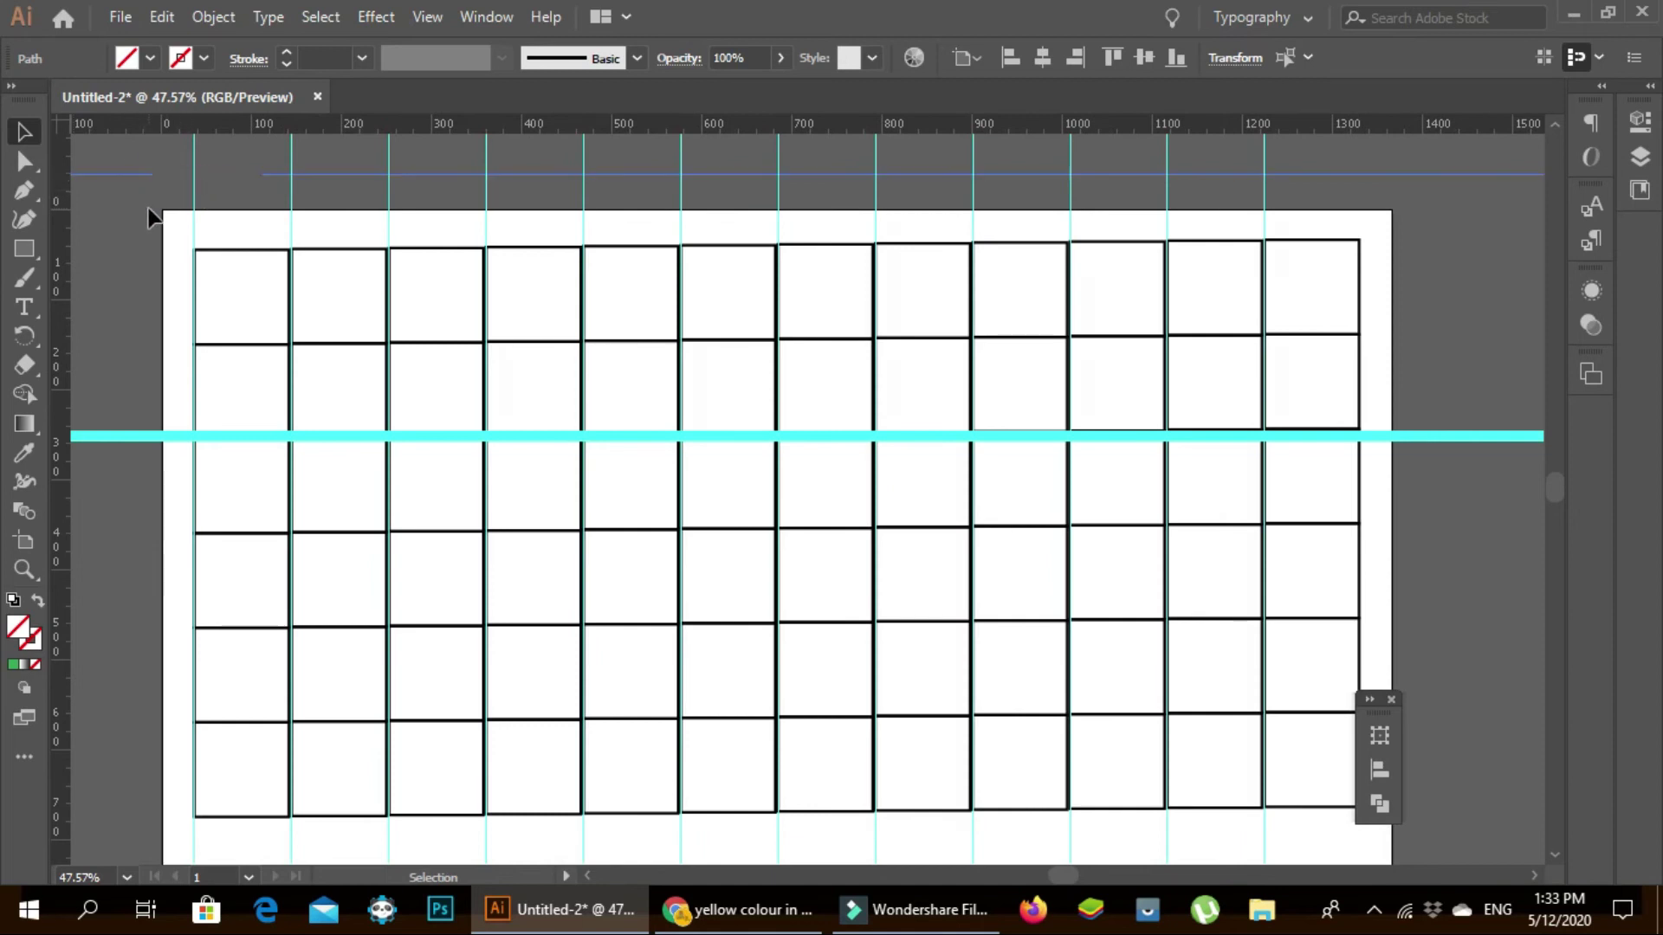
key("ctrl+r")
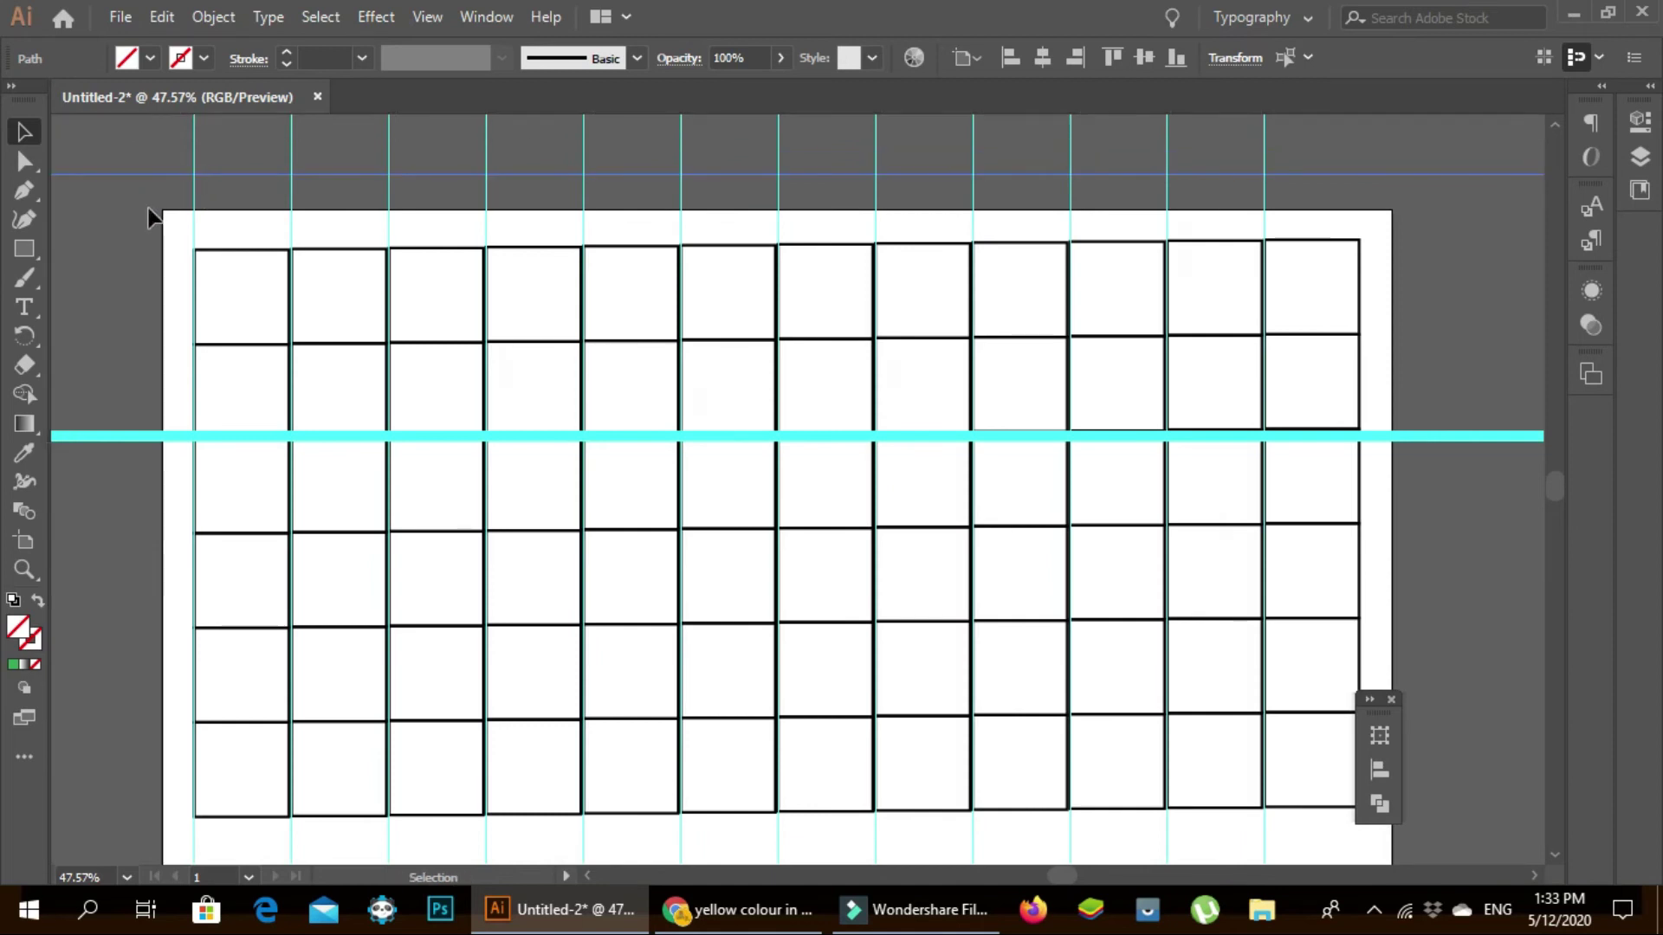
left_click_drag(1506, 440, 1506, 667)
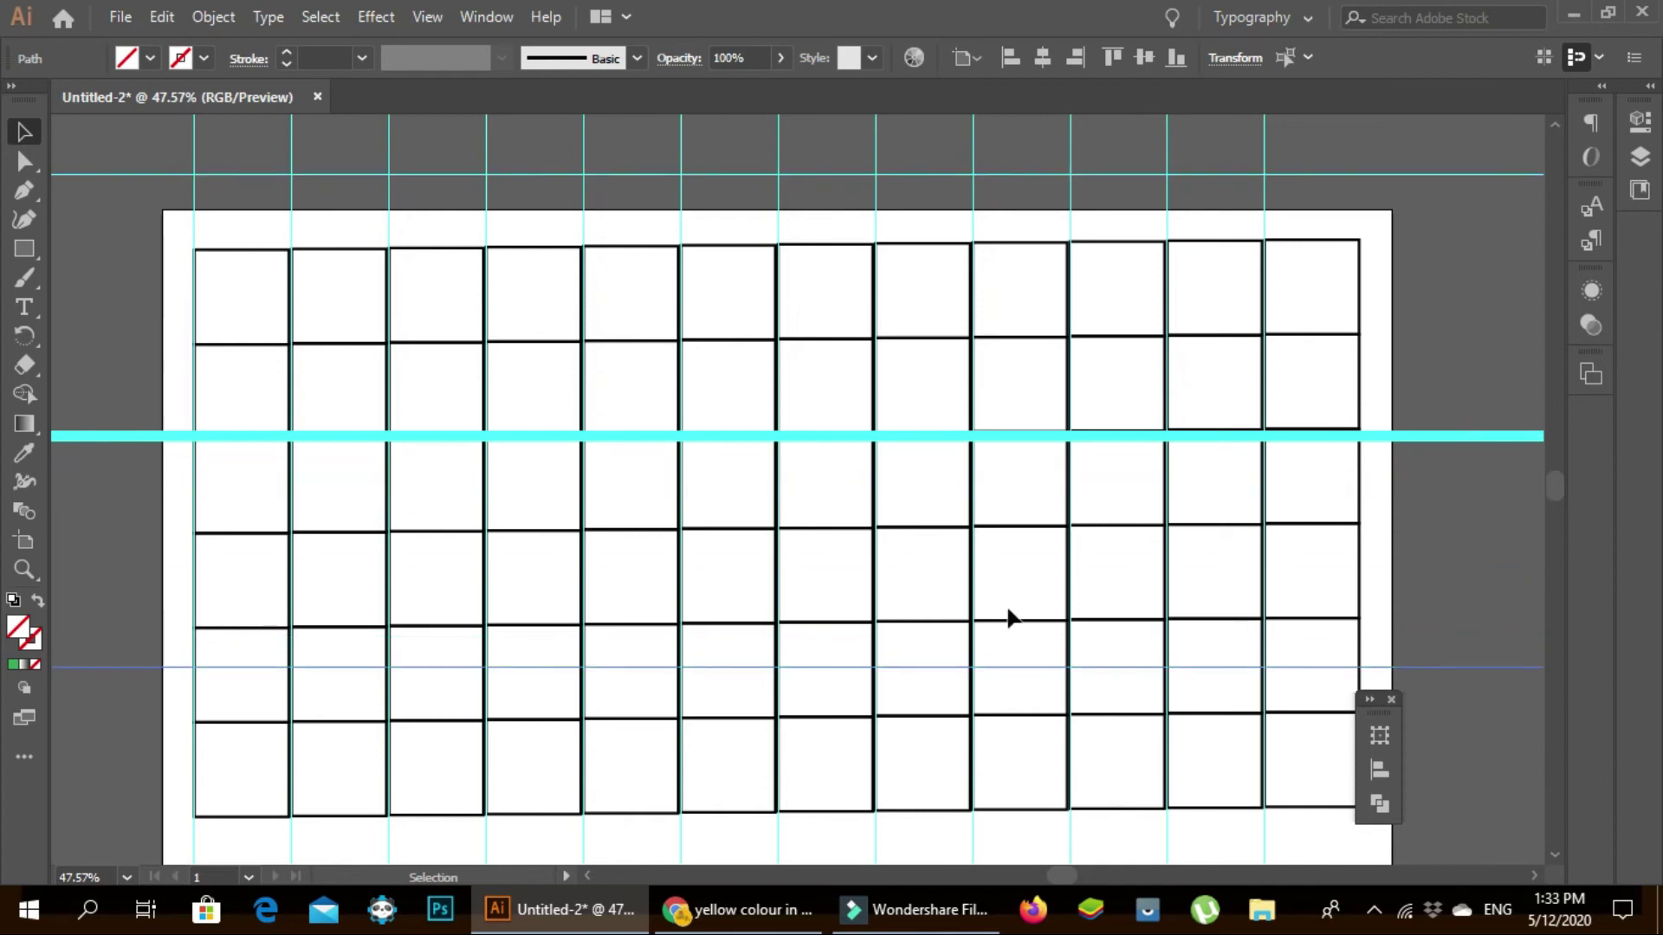
- Scroll left and select the first square of the second row
scroll(1009, 617, "left", 2)
scroll(1009, 617, "left", 1)
scroll(1009, 617, "left", 1)
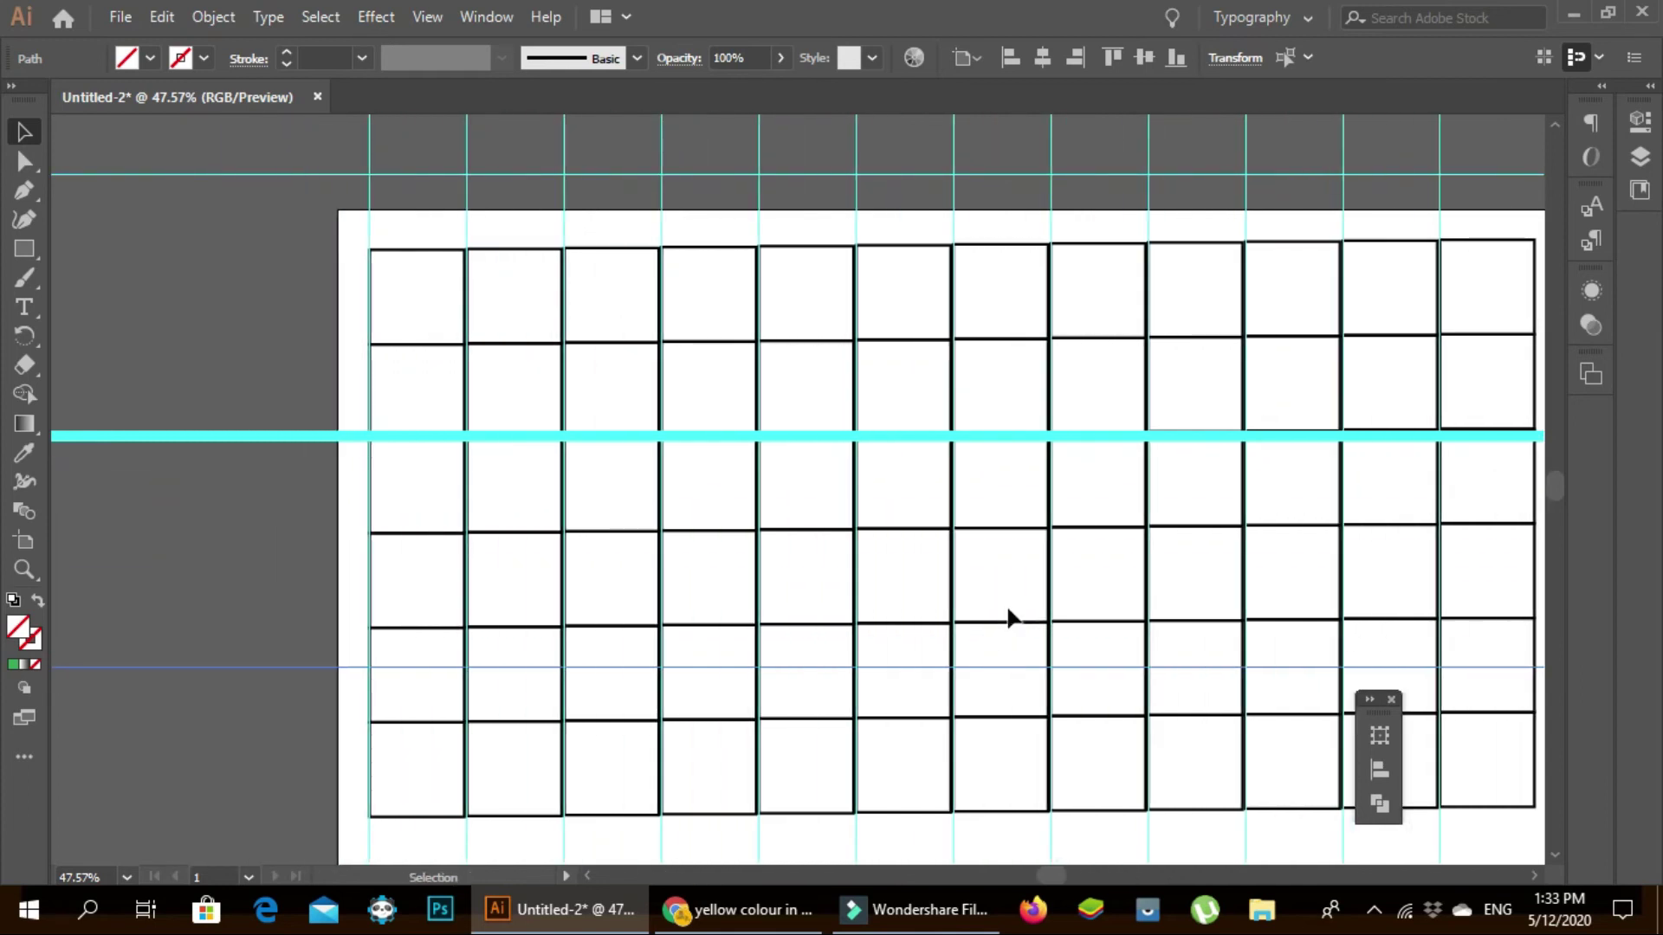
left_click(410, 351)
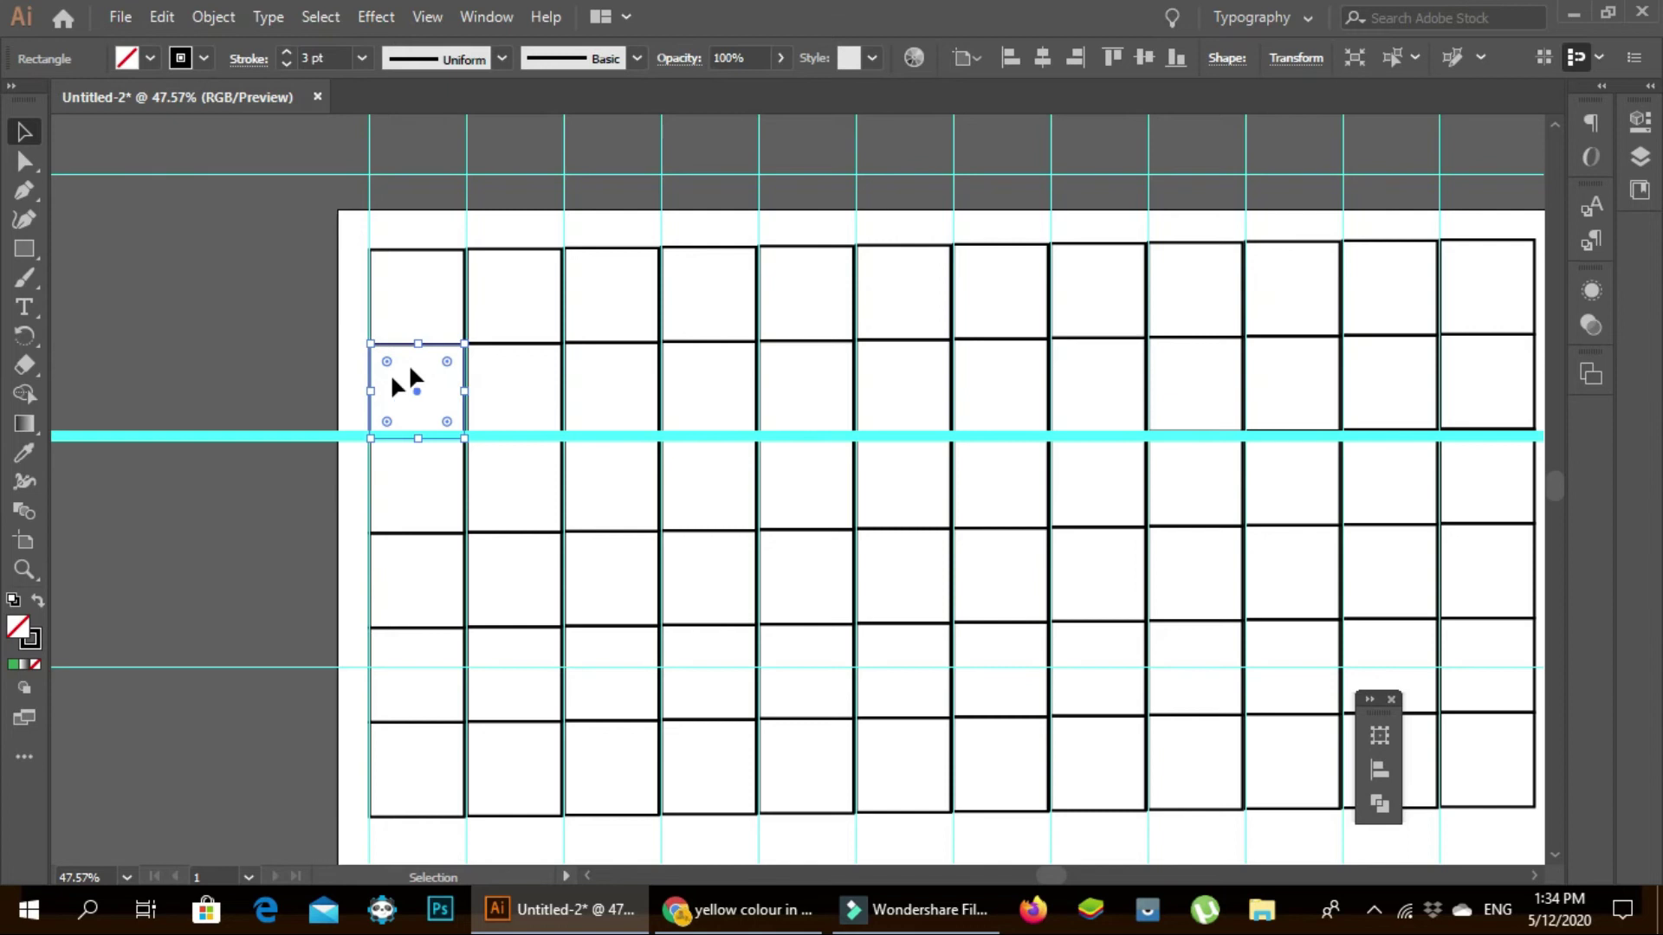
- Give the selected square a red #ED0A1B fill through the Fill colour picker
double_click(19, 643)
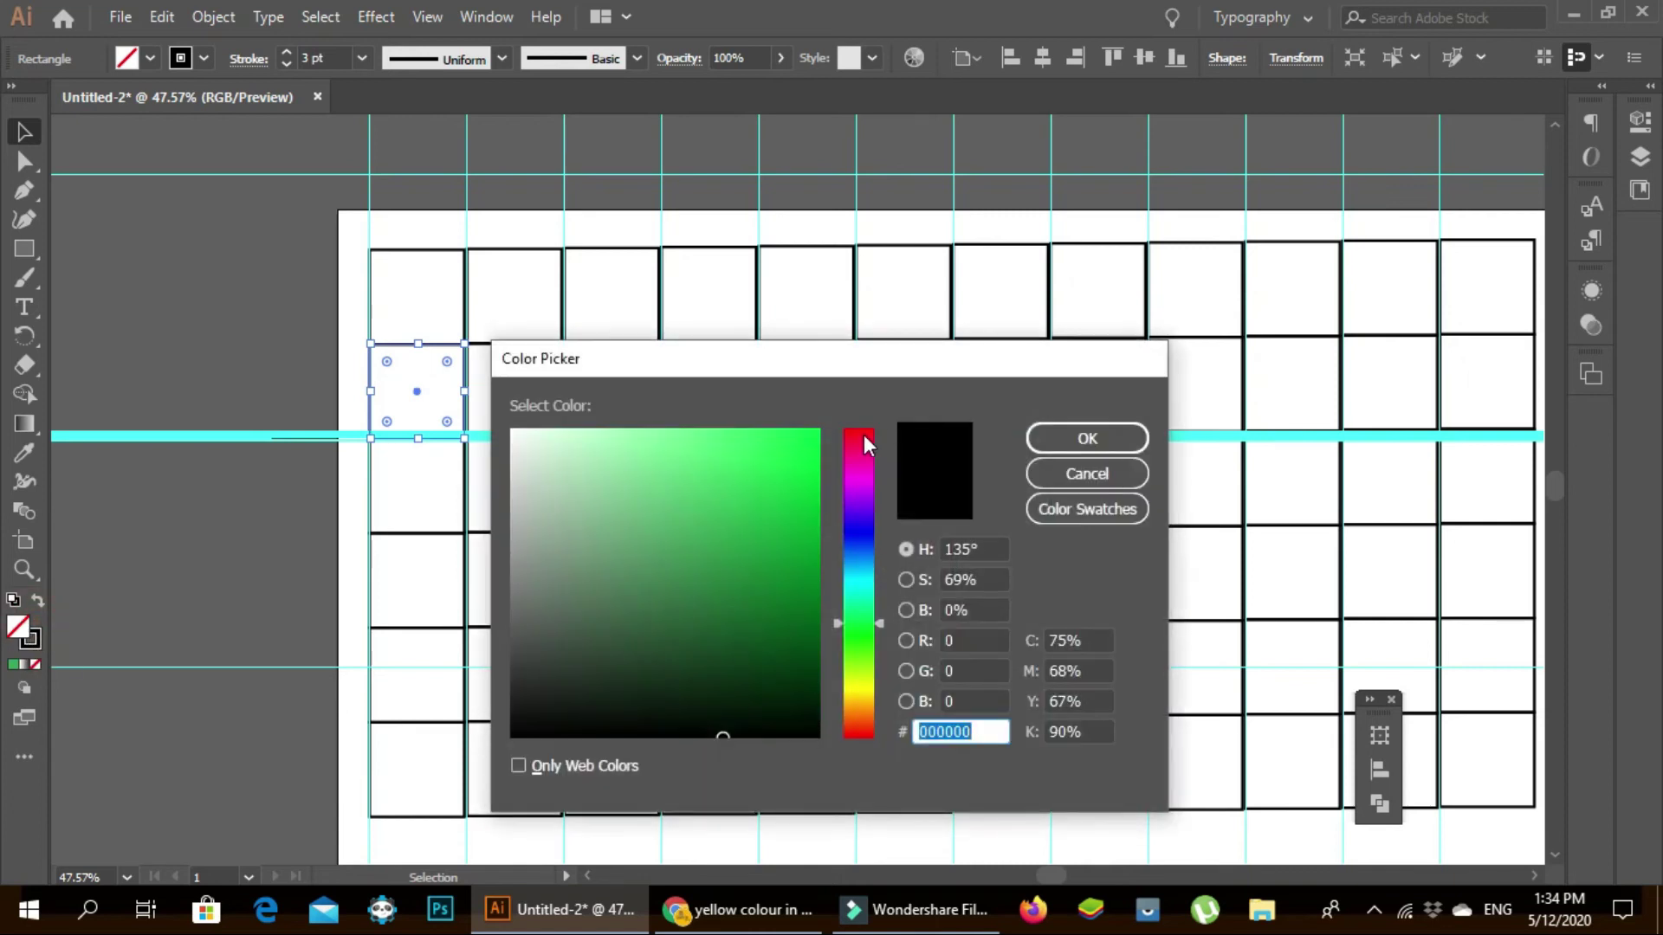
left_click(864, 434)
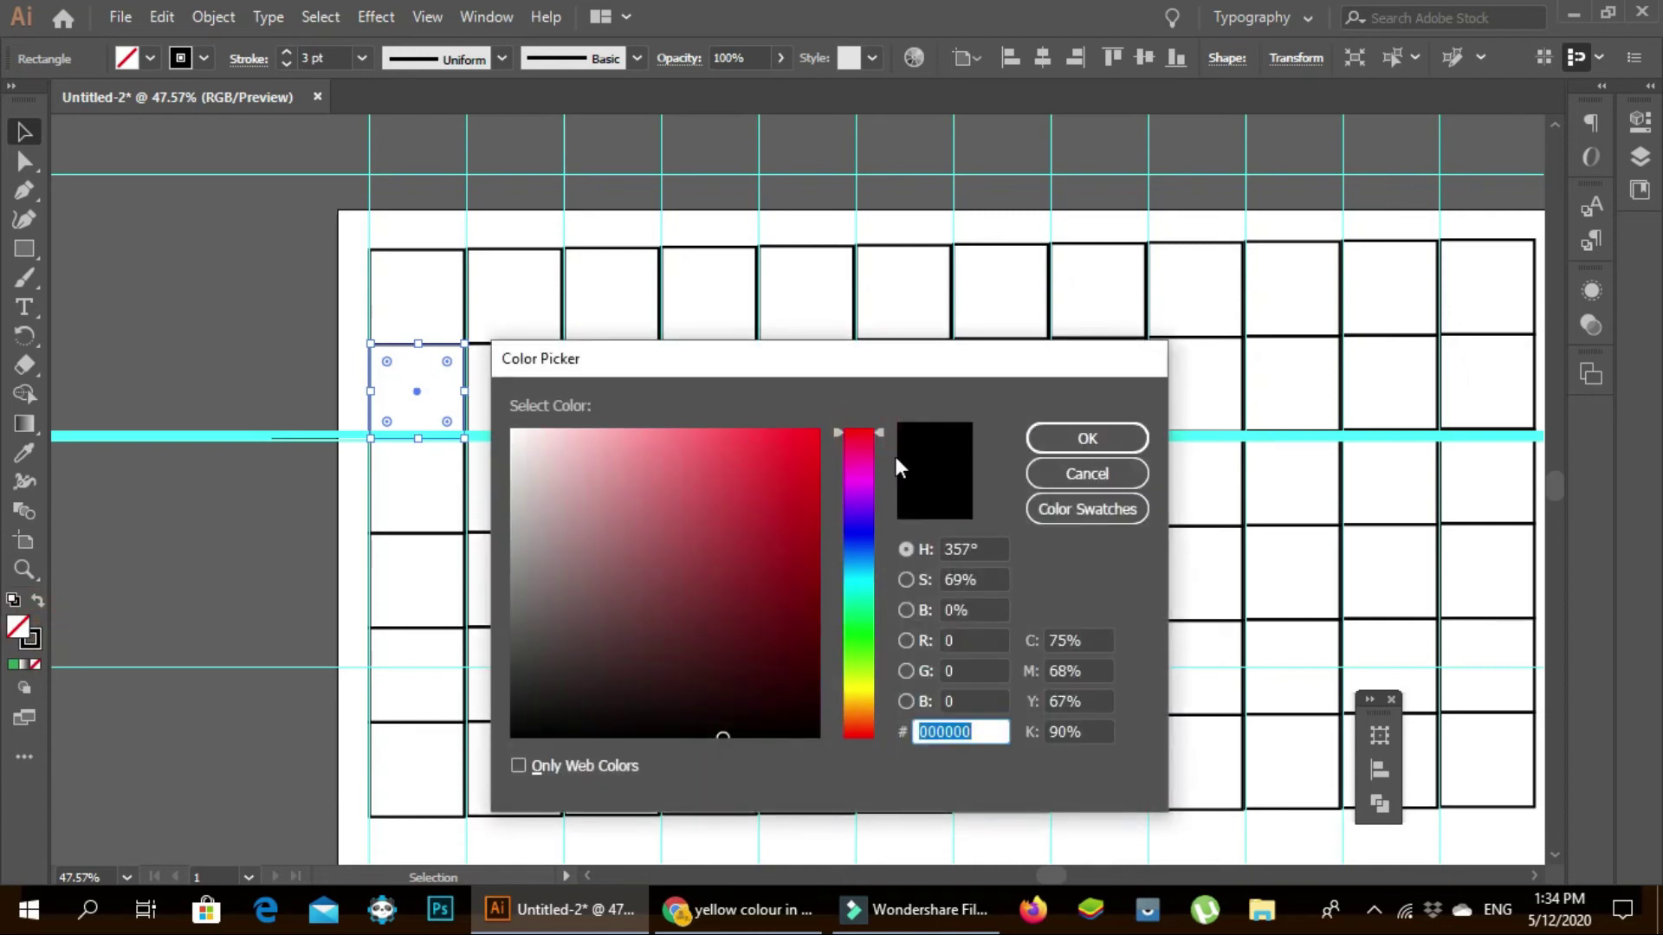
left_click(806, 450)
left_click(1109, 438)
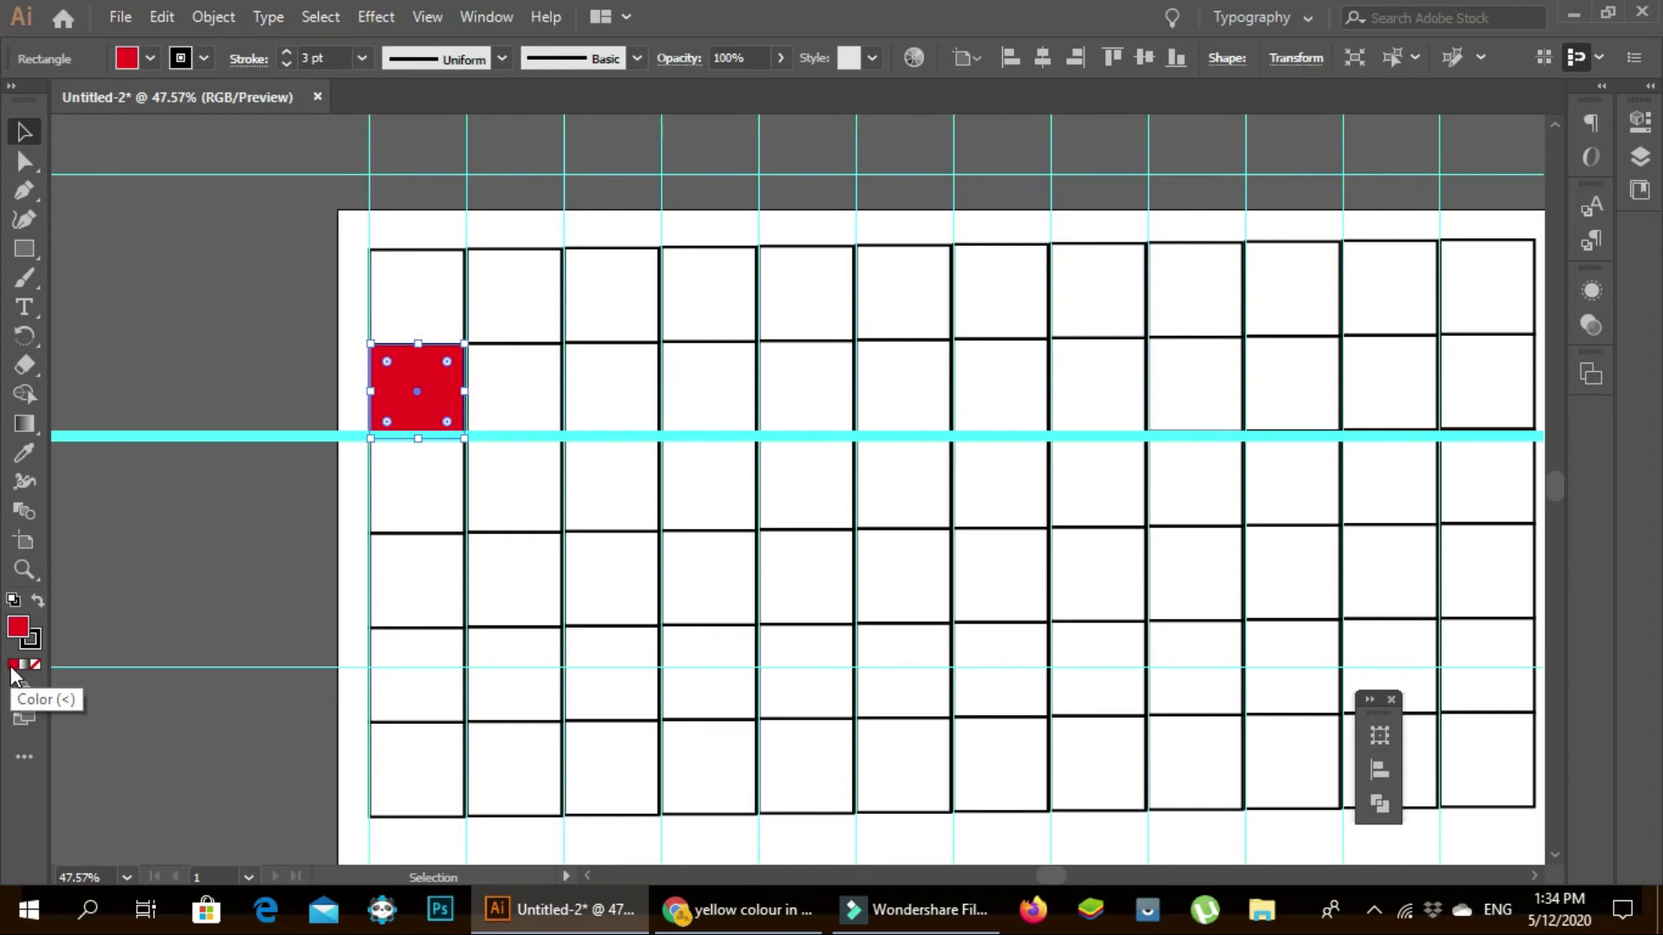
- Save the red fill as a new swatch in the Swatches panel
left_click(13, 666)
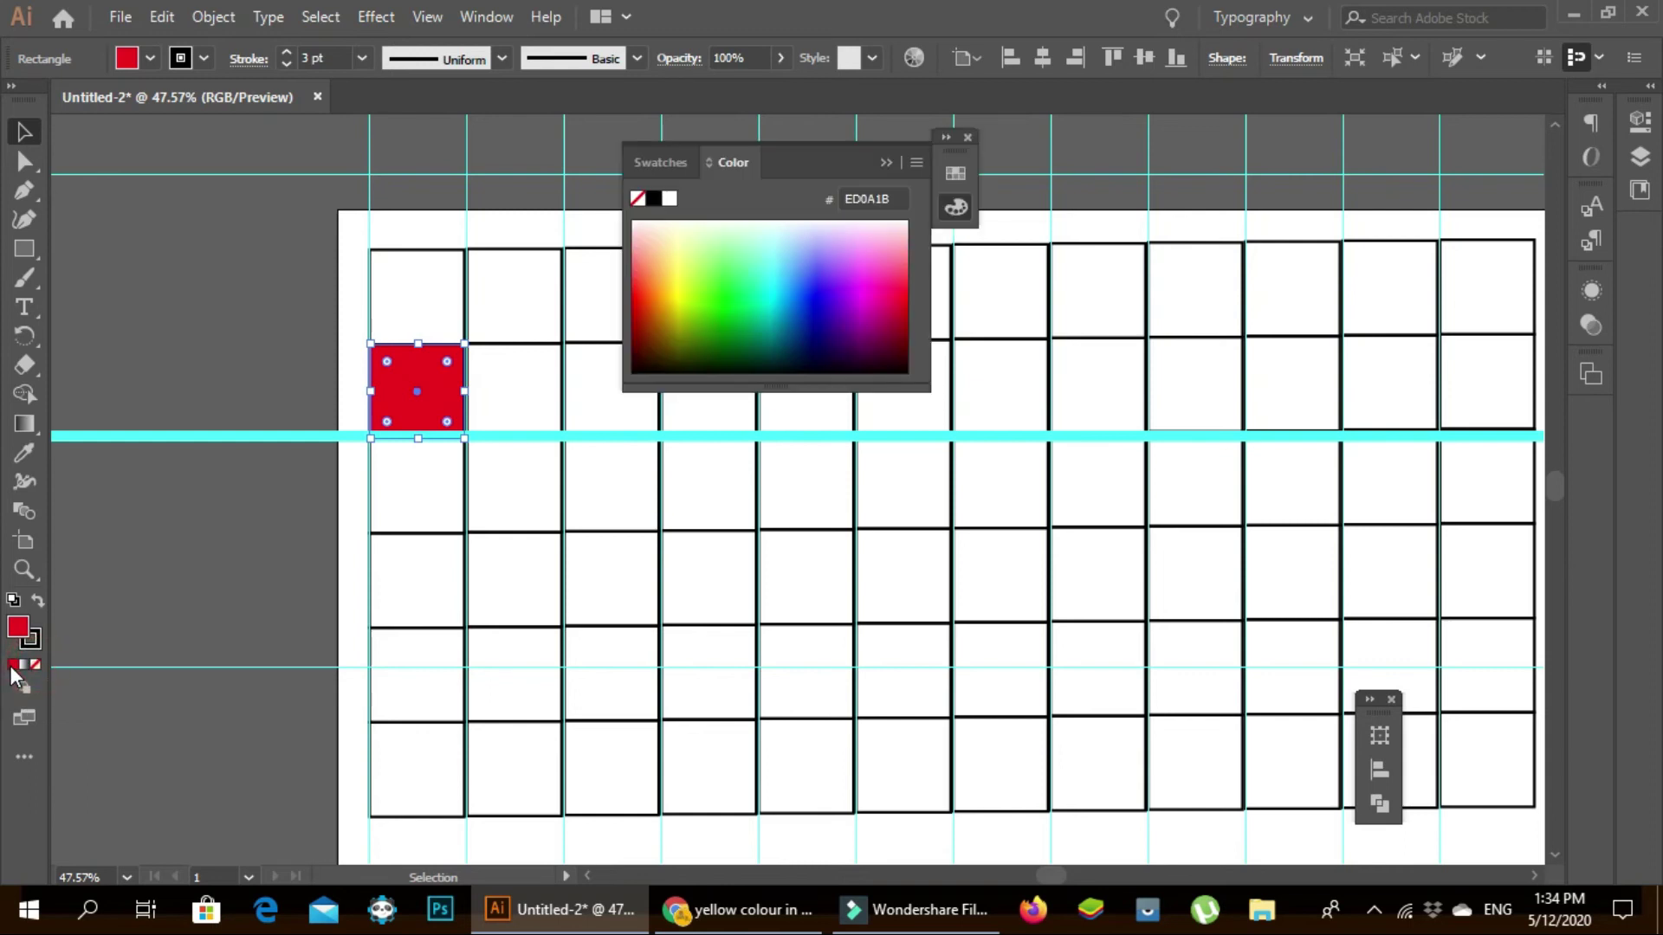
mouse_move(818, 162)
left_mouse_down()
mouse_move(750, 128)
mouse_move(393, 123)
left_mouse_up()
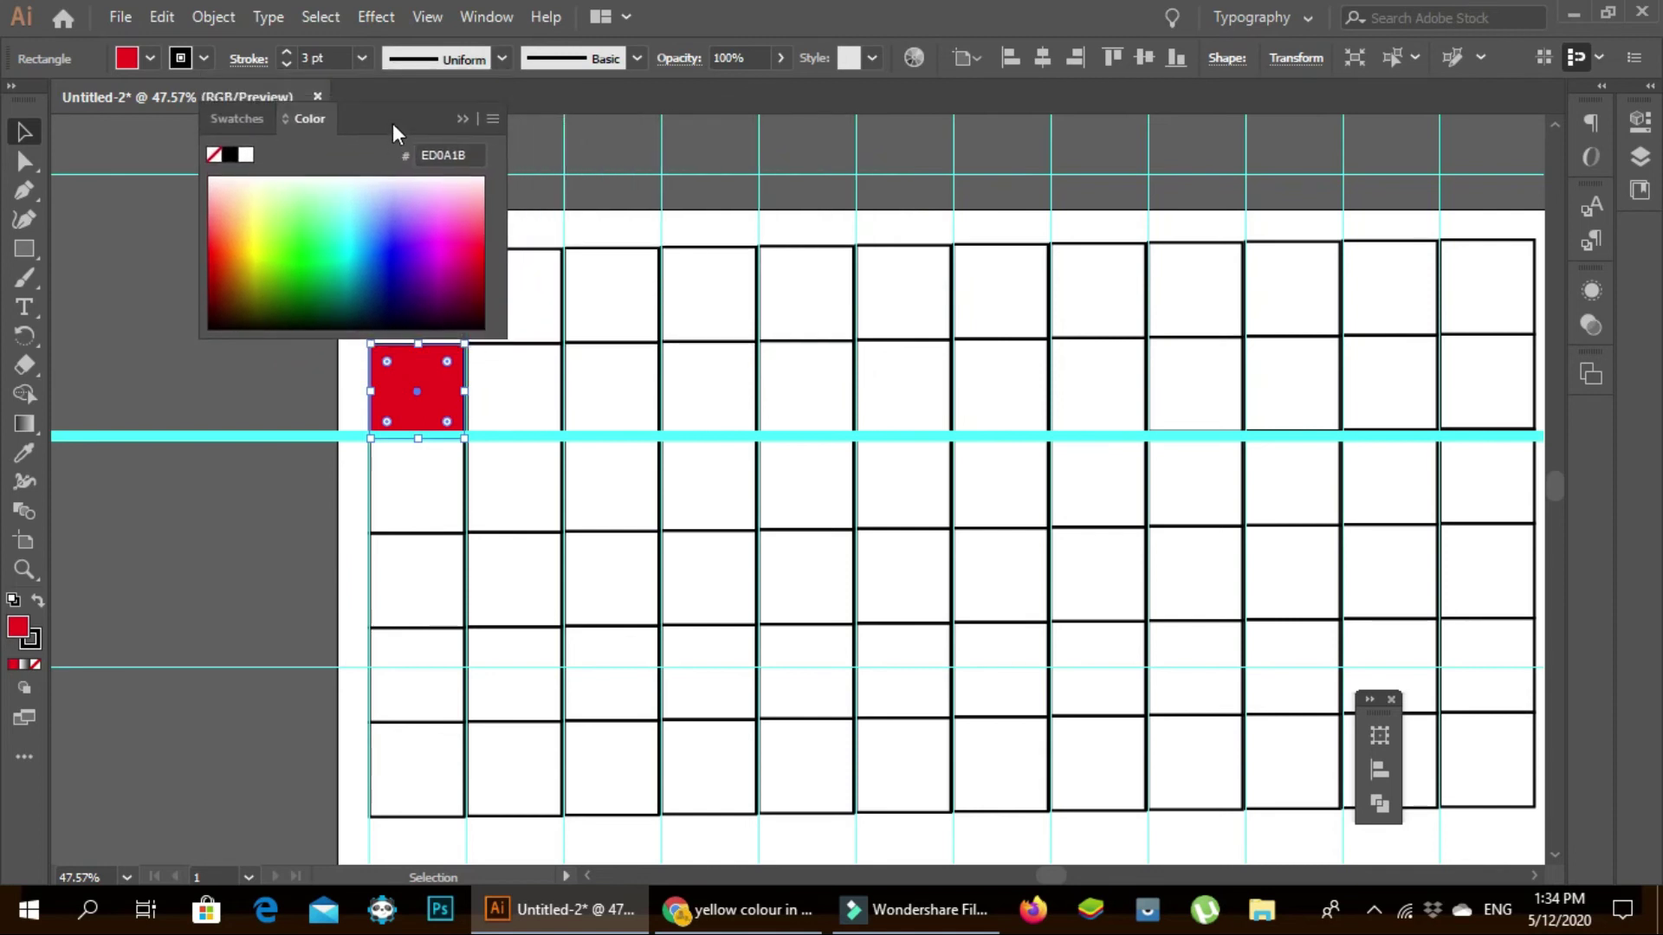
left_click(253, 123)
left_click_drag(218, 158, 303, 248)
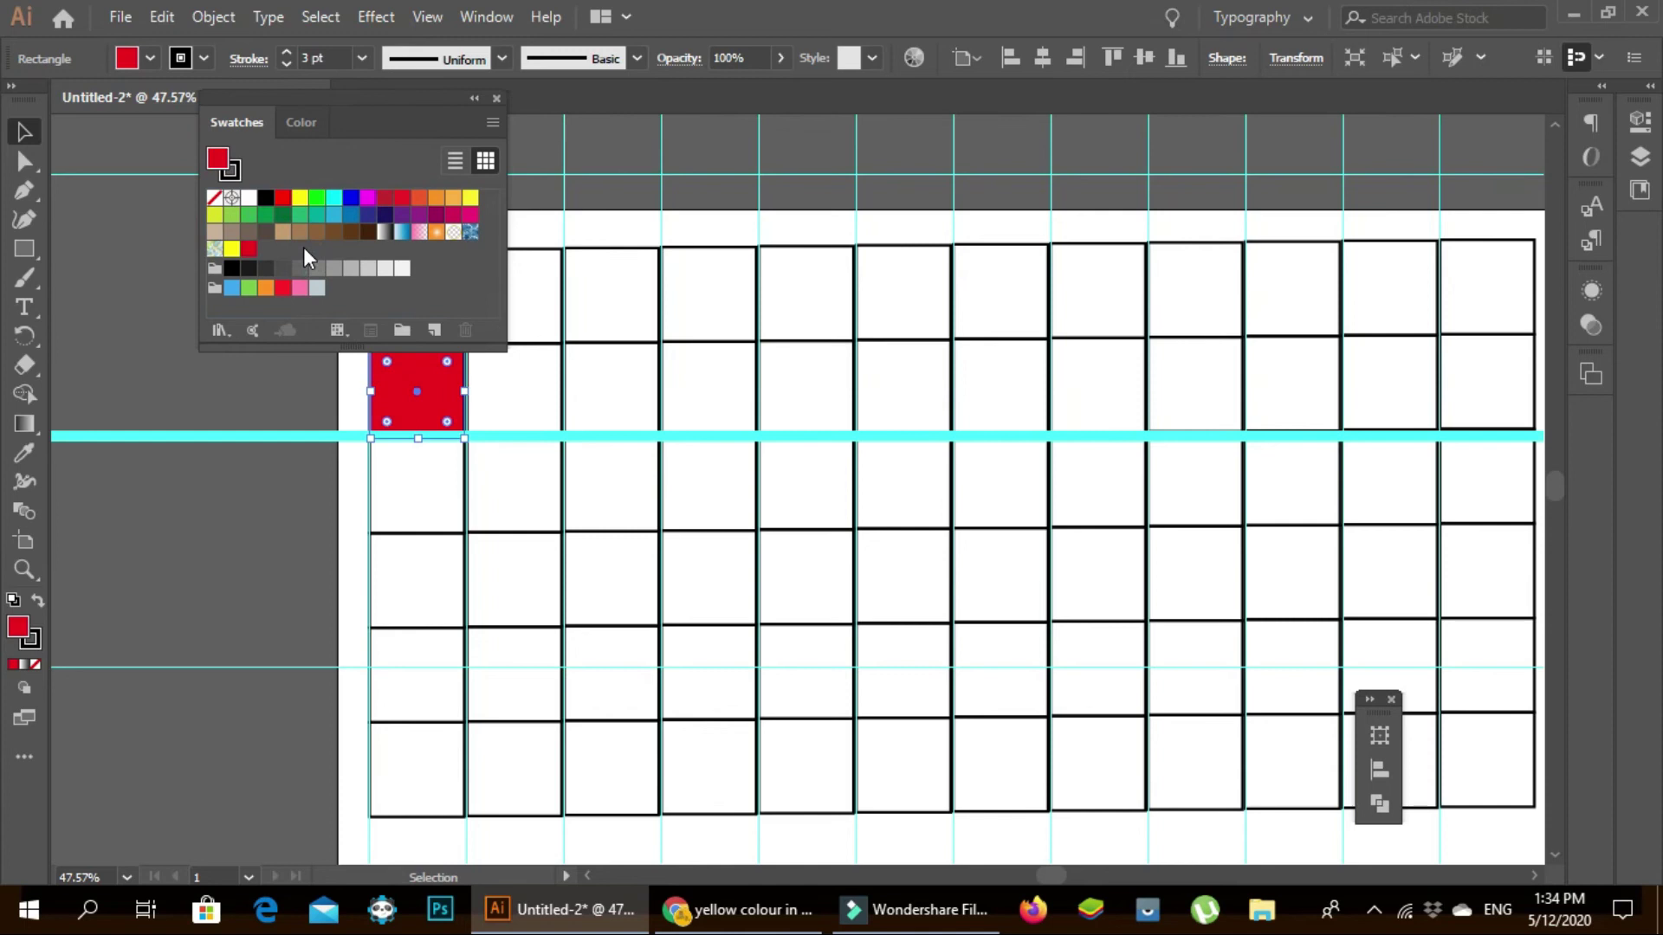
- Apply the saved red swatch to two empty squares in the second row
left_click(840, 531)
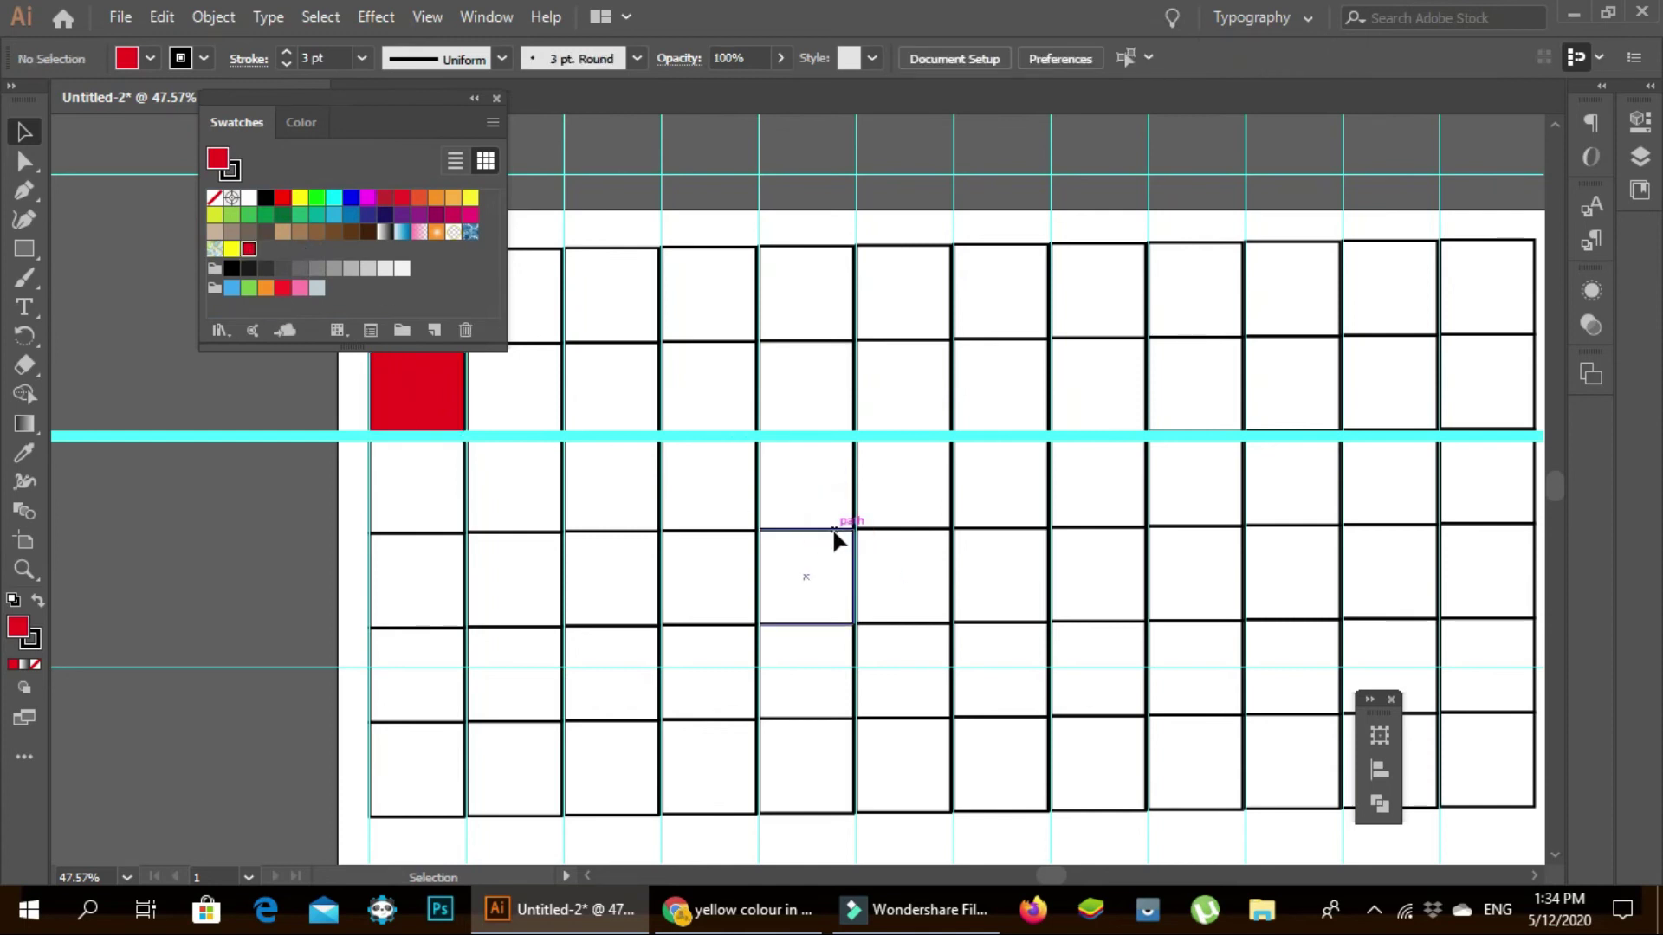
left_click(836, 539)
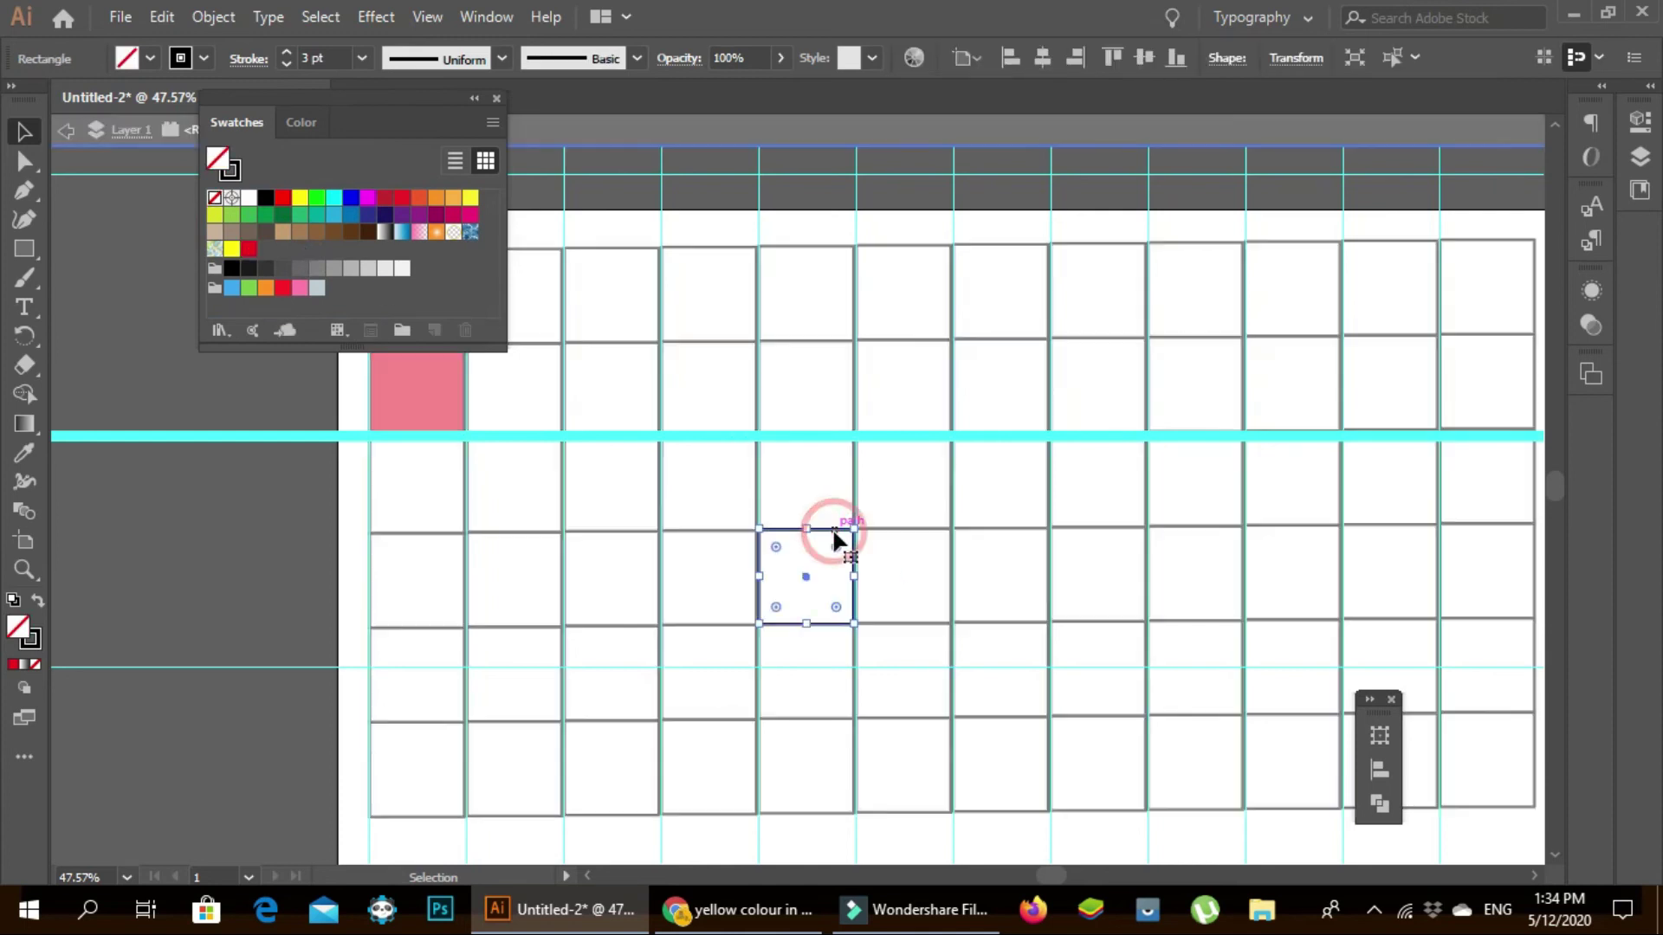
left_click(247, 251)
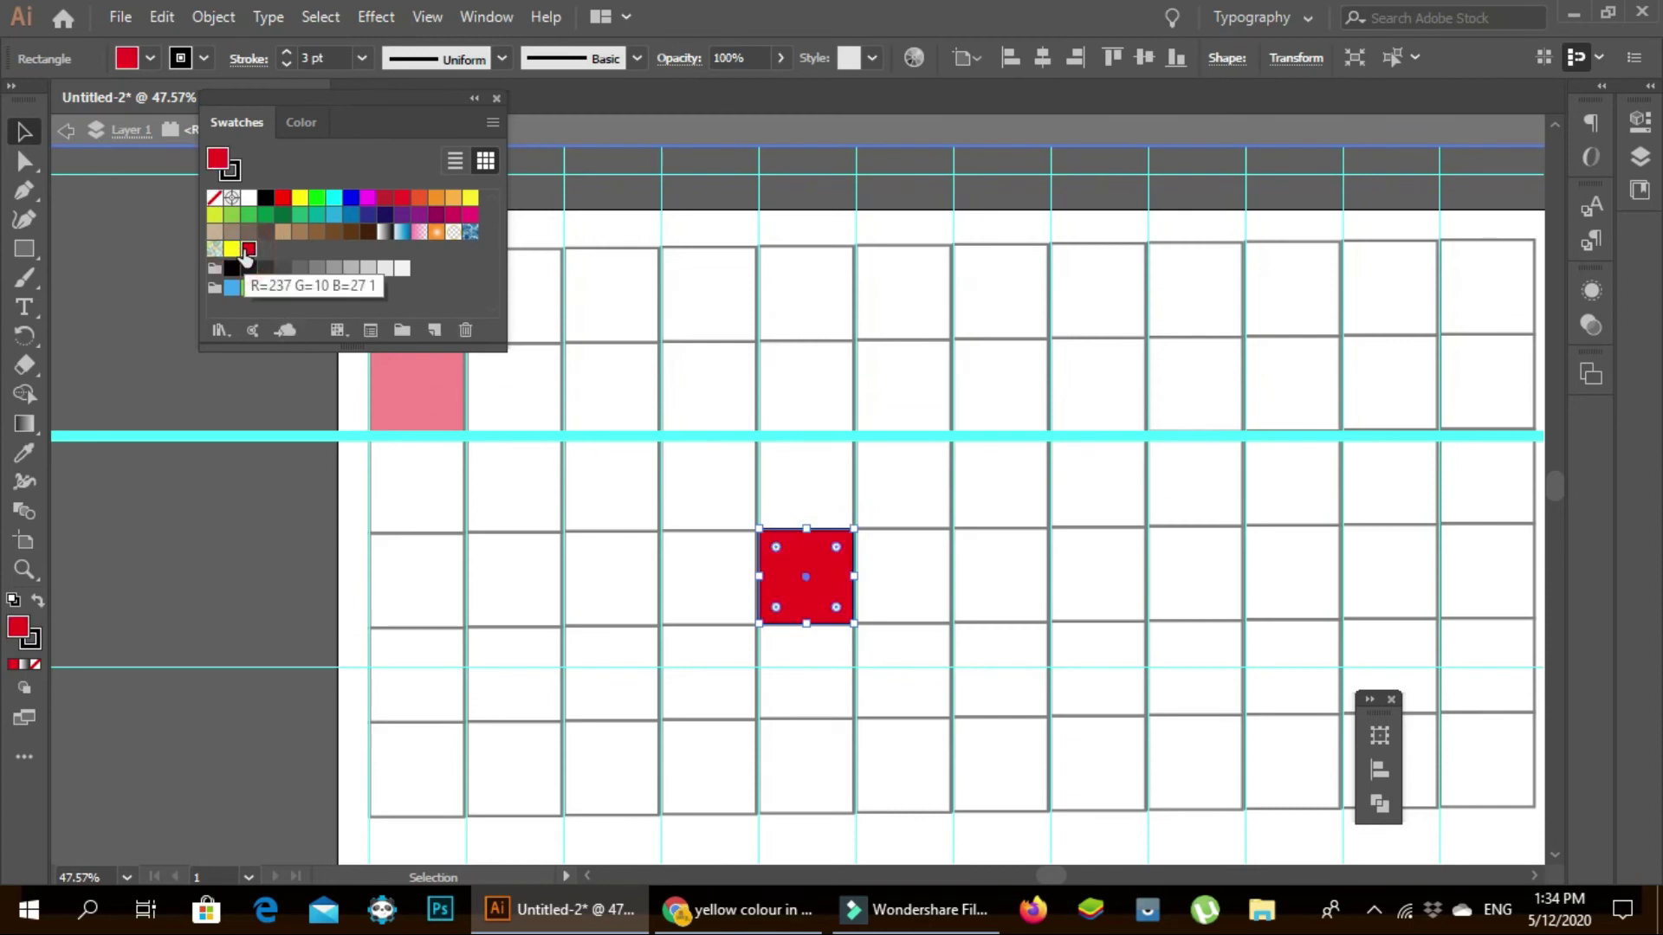
left_click(1115, 342)
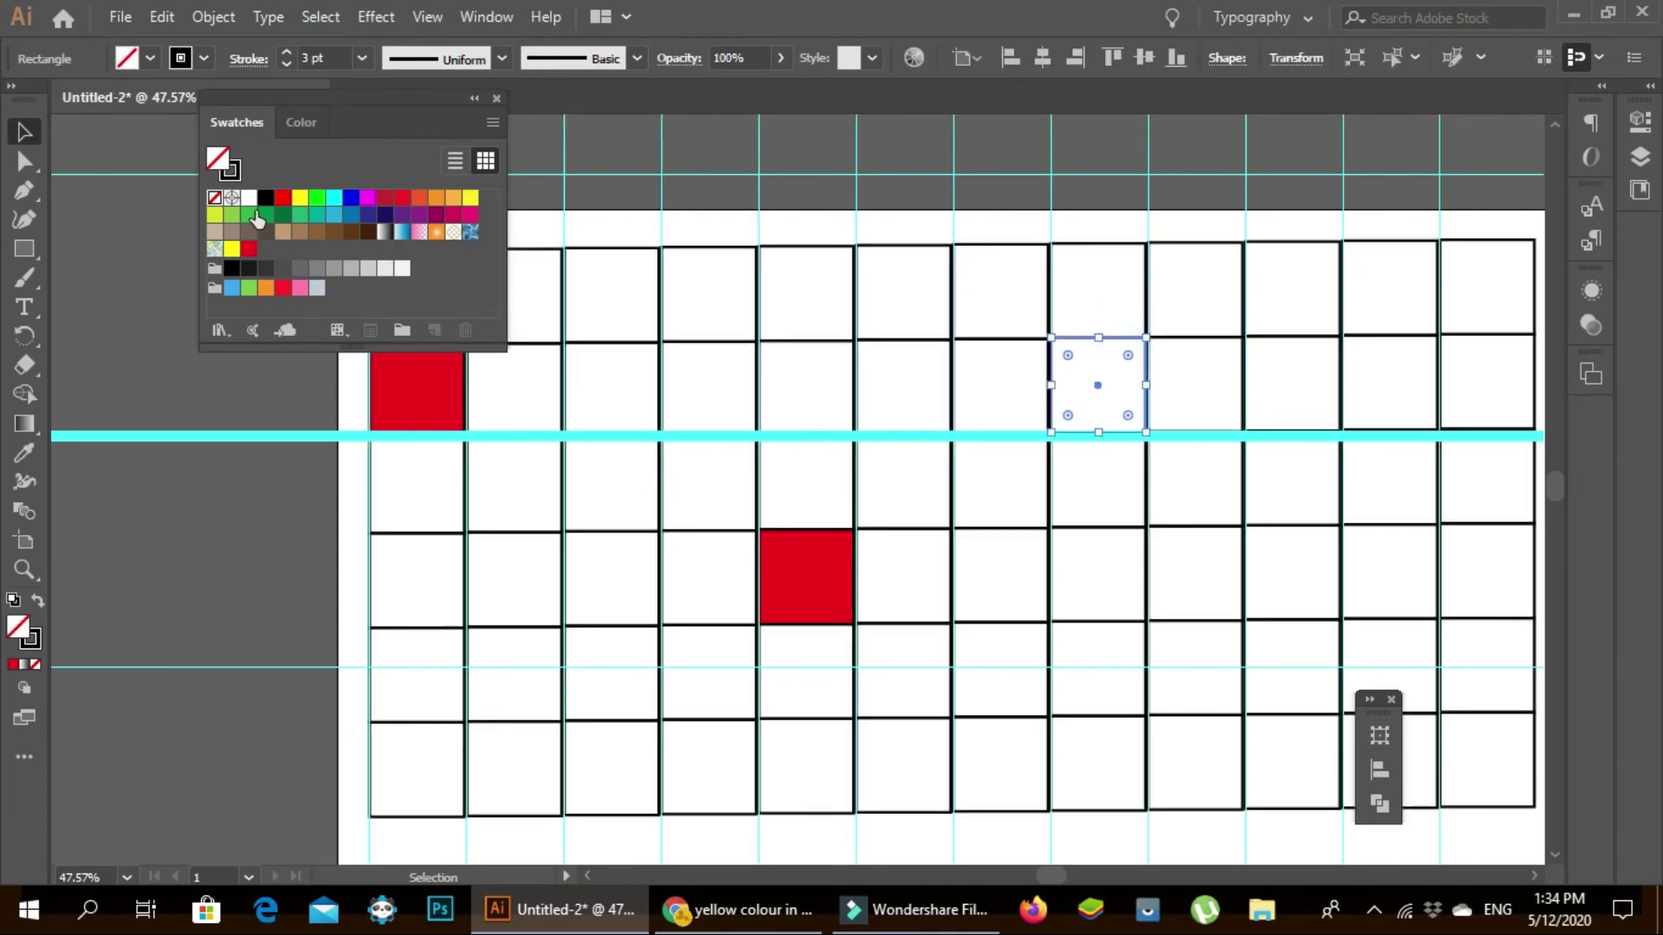
left_click(249, 249)
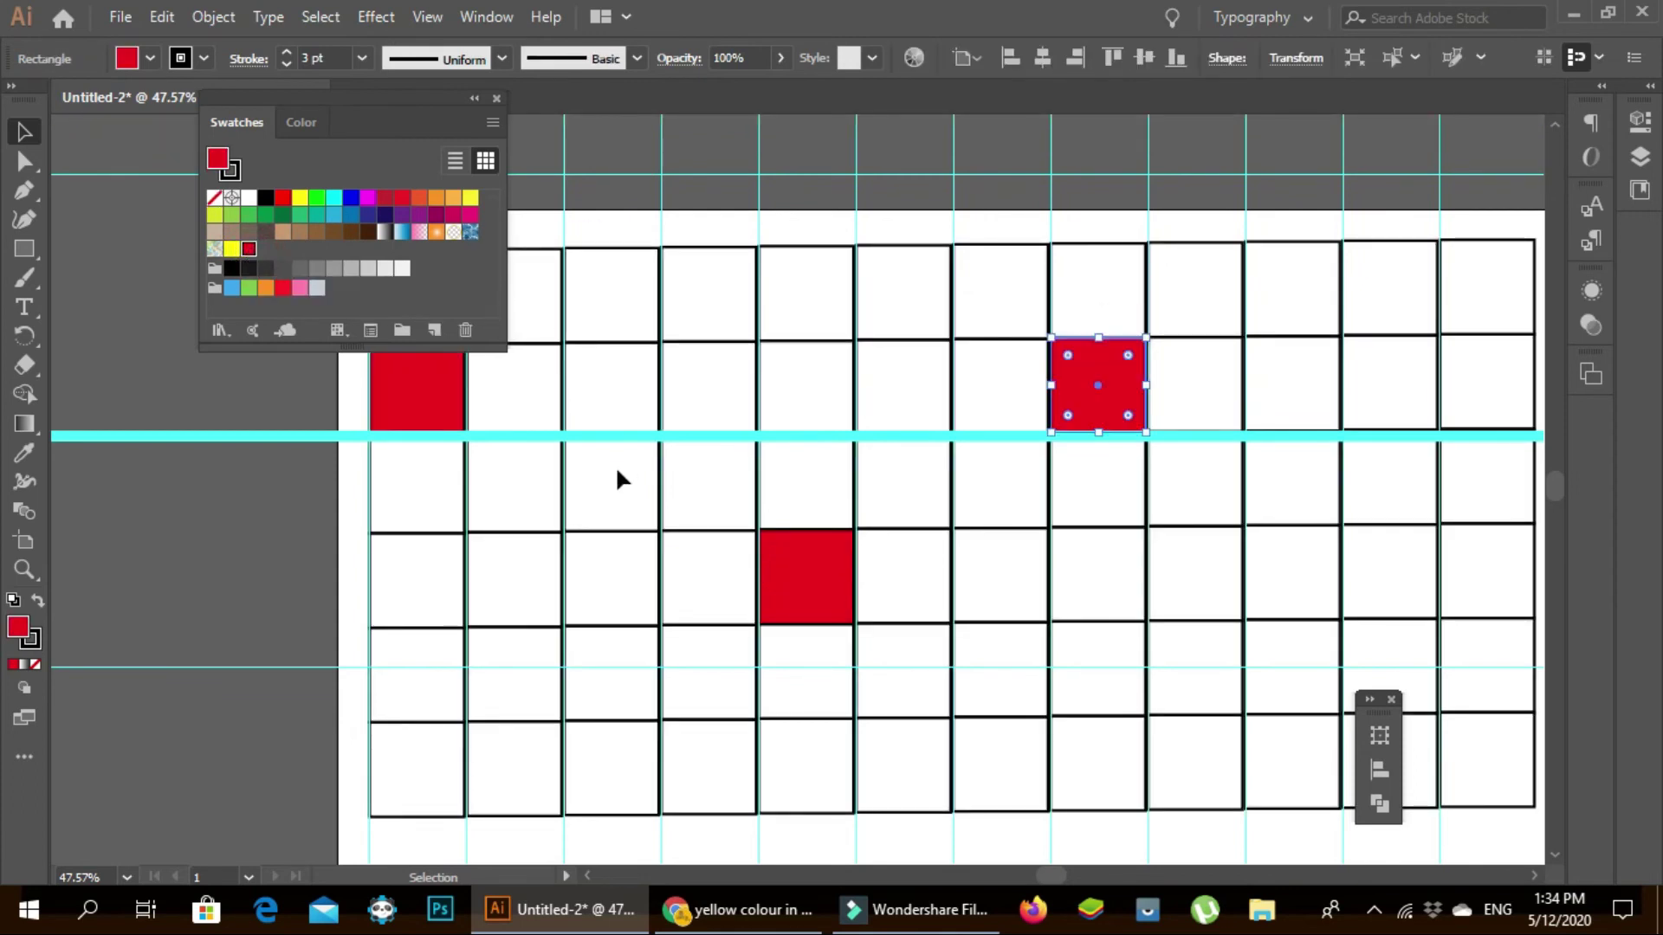
scroll(694, 681, "down", 2)
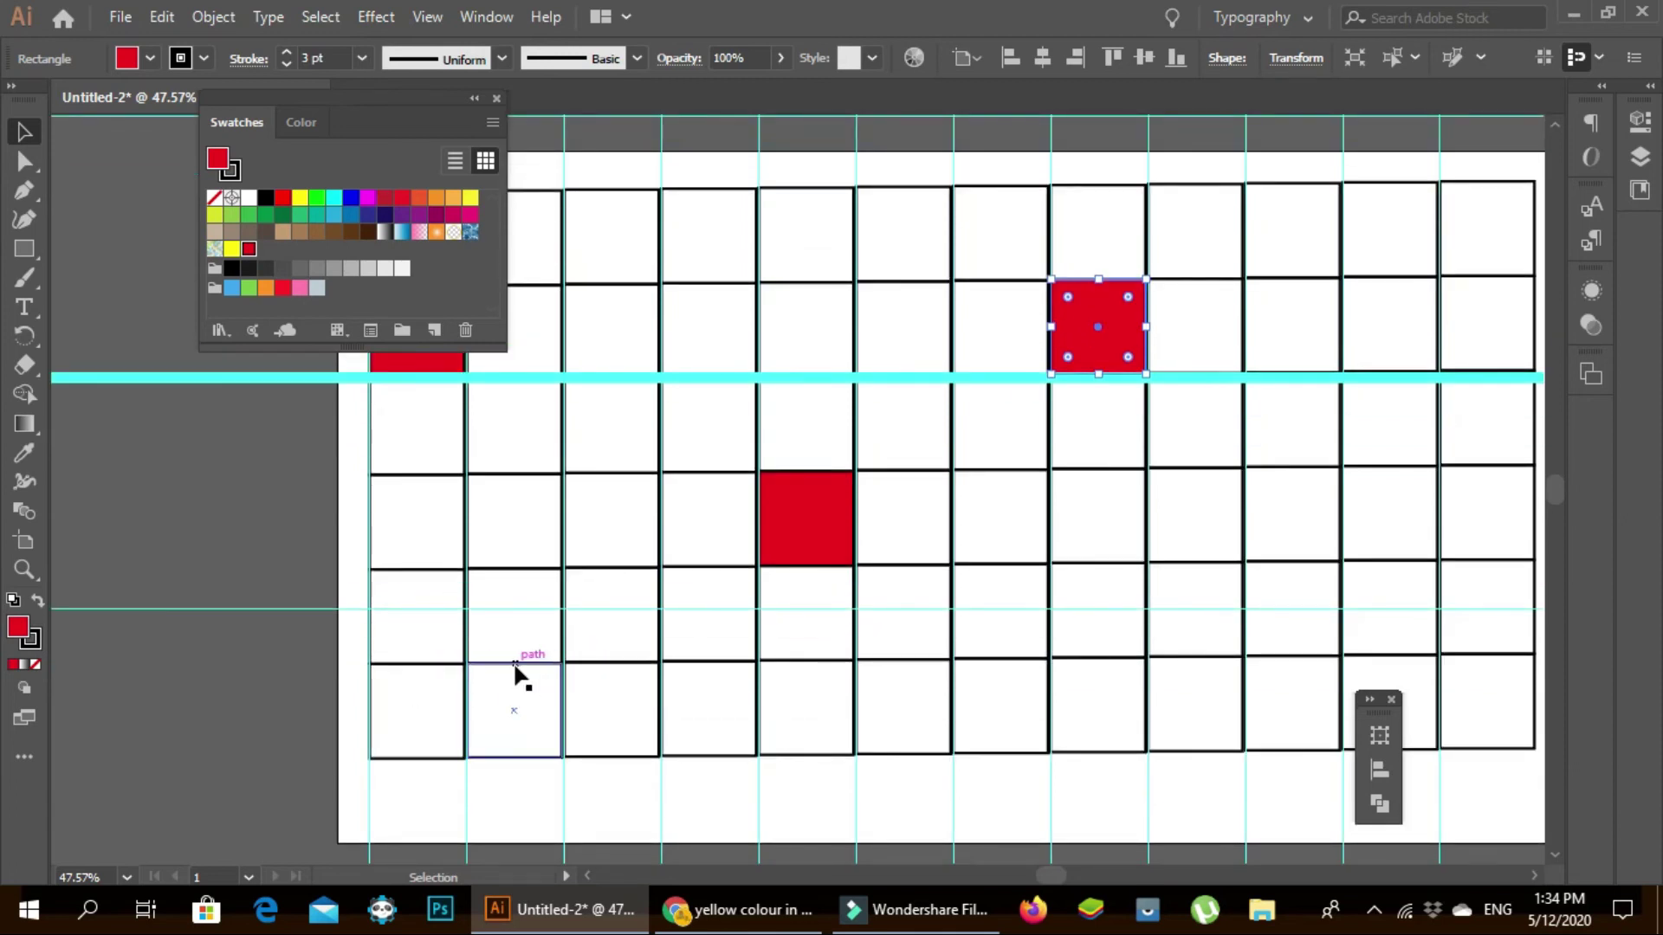
- Delete the second square of the bottom row
left_click(514, 671)
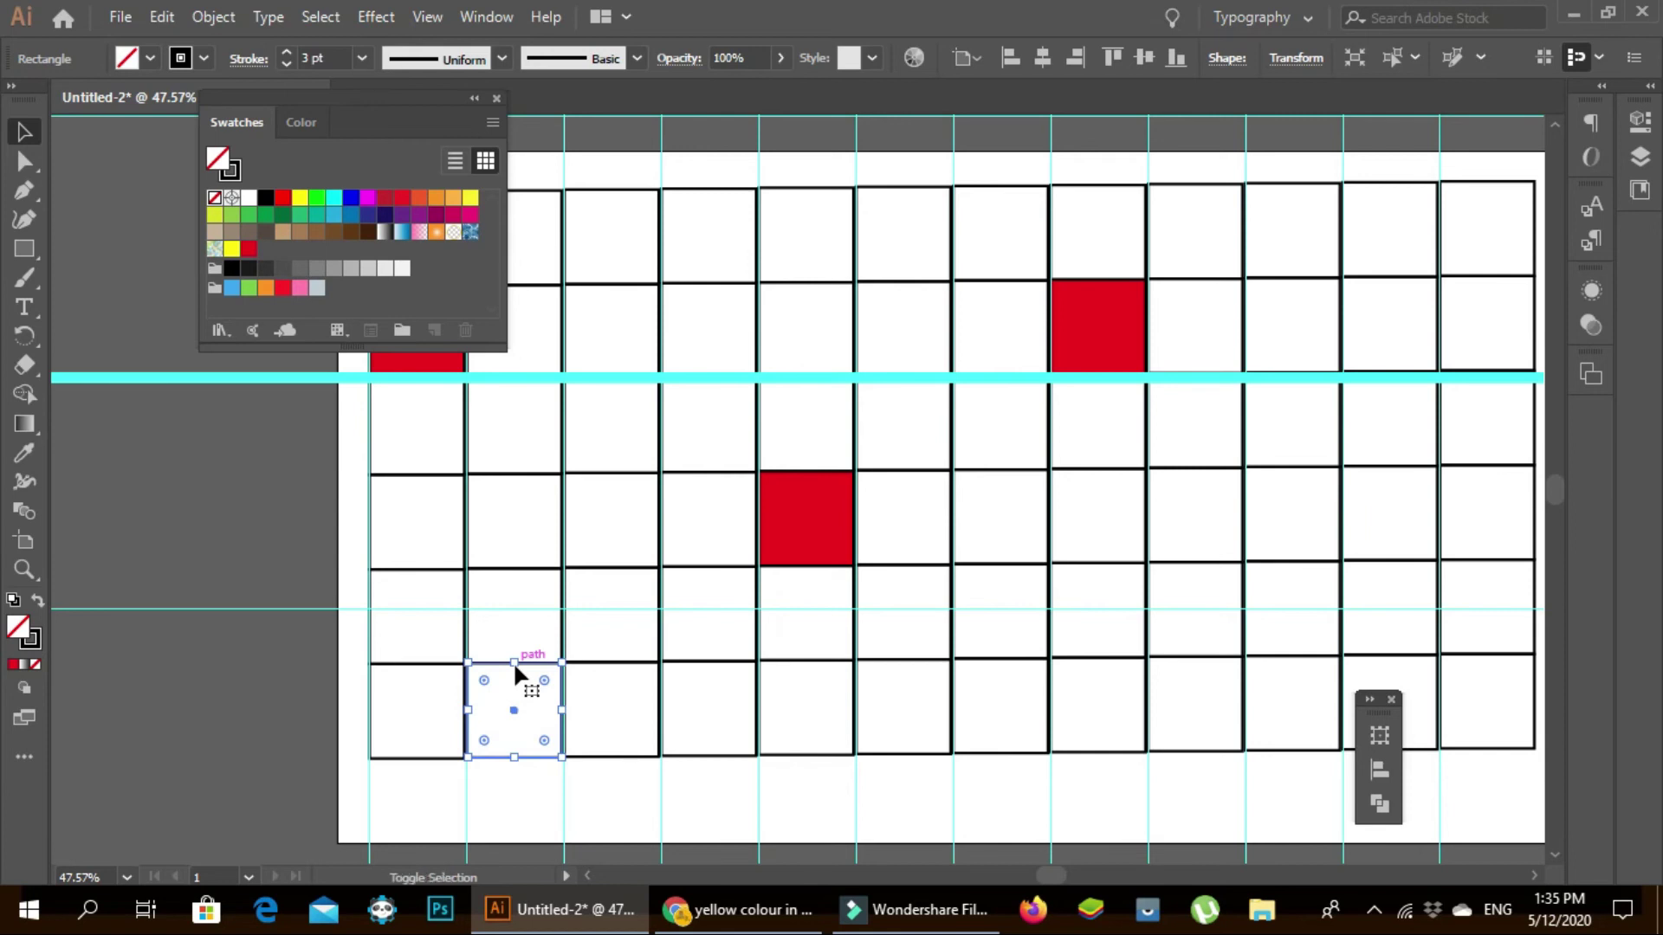
left_click(703, 666, "shift")
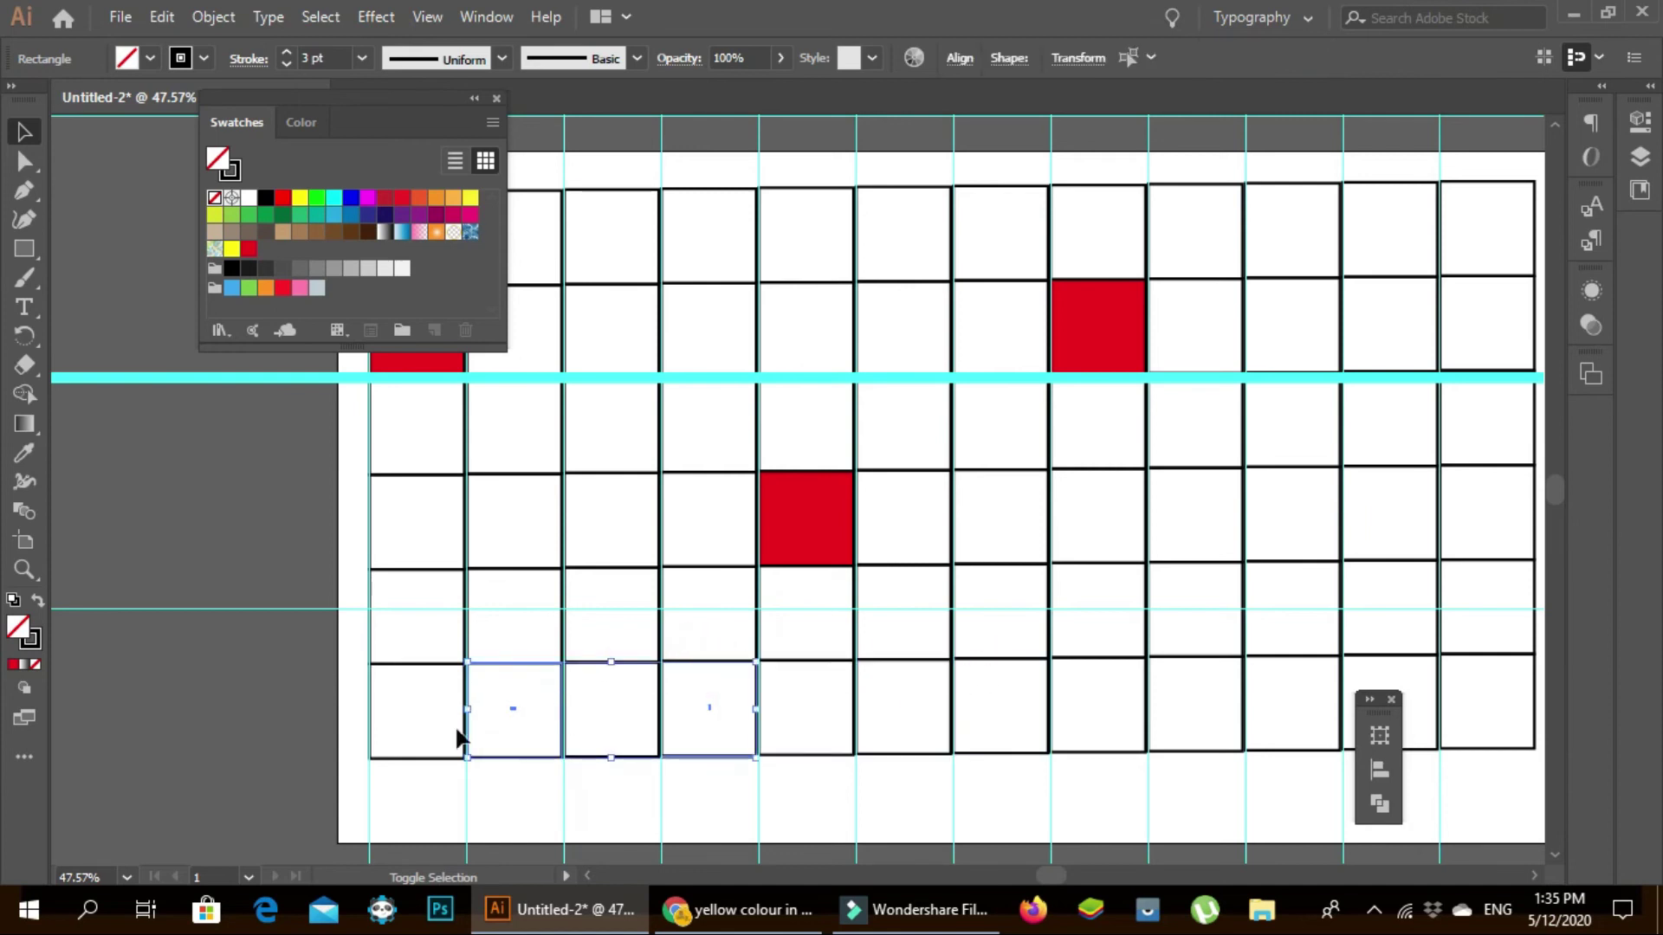
left_click(918, 661, "shift")
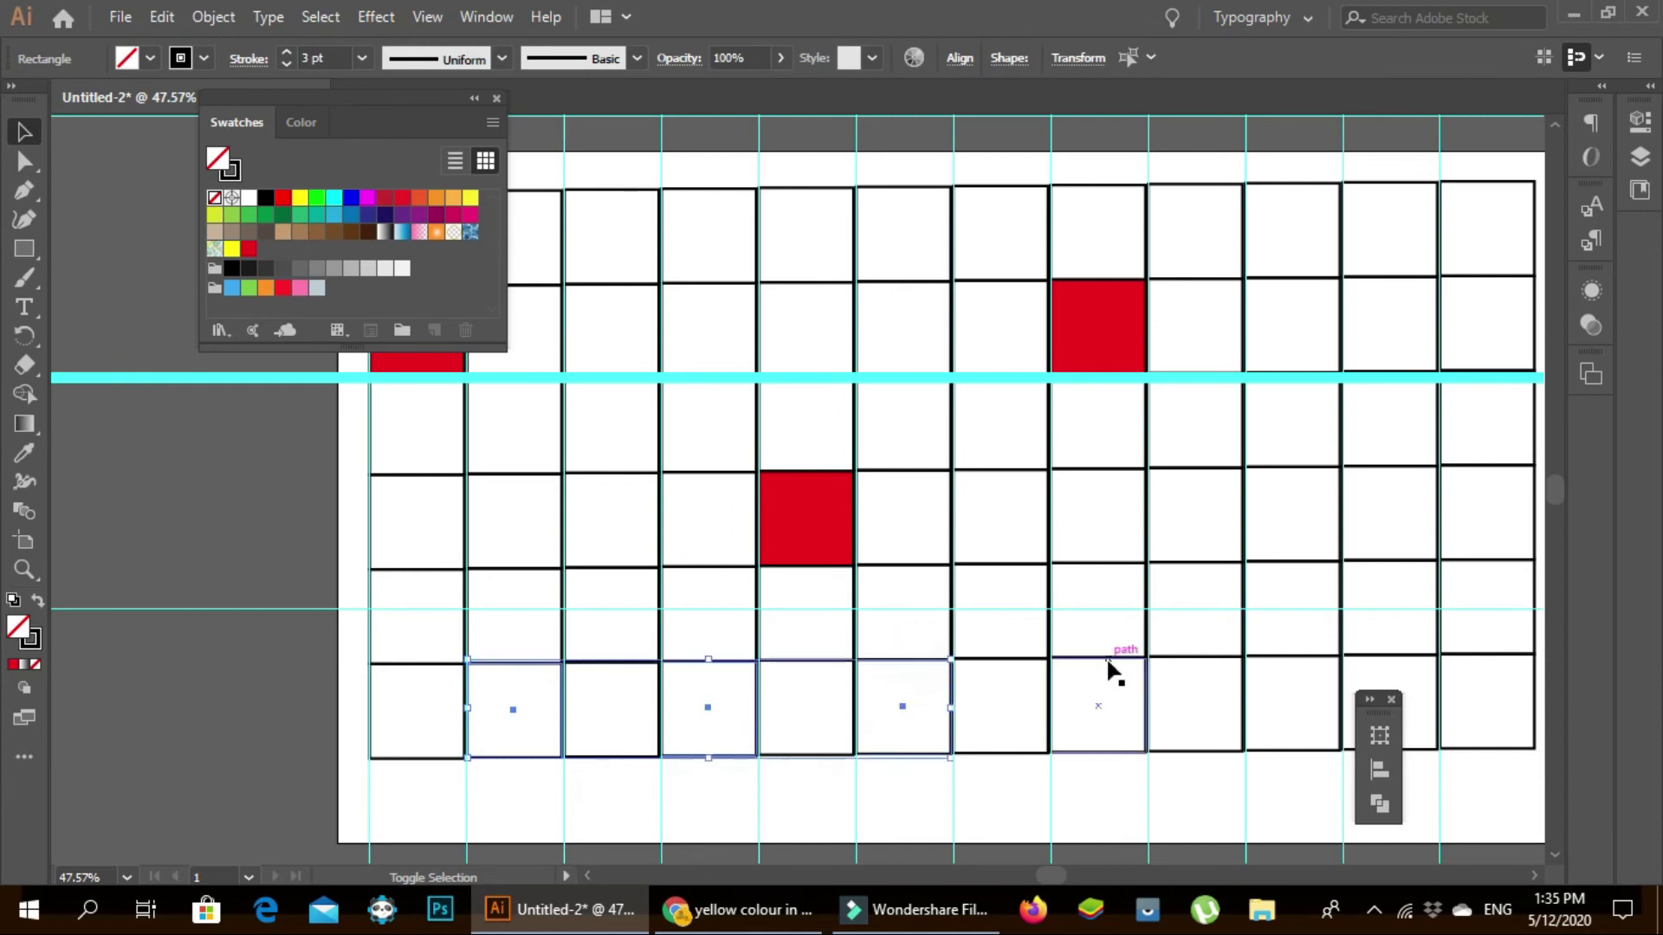
left_click(1107, 659, "shift")
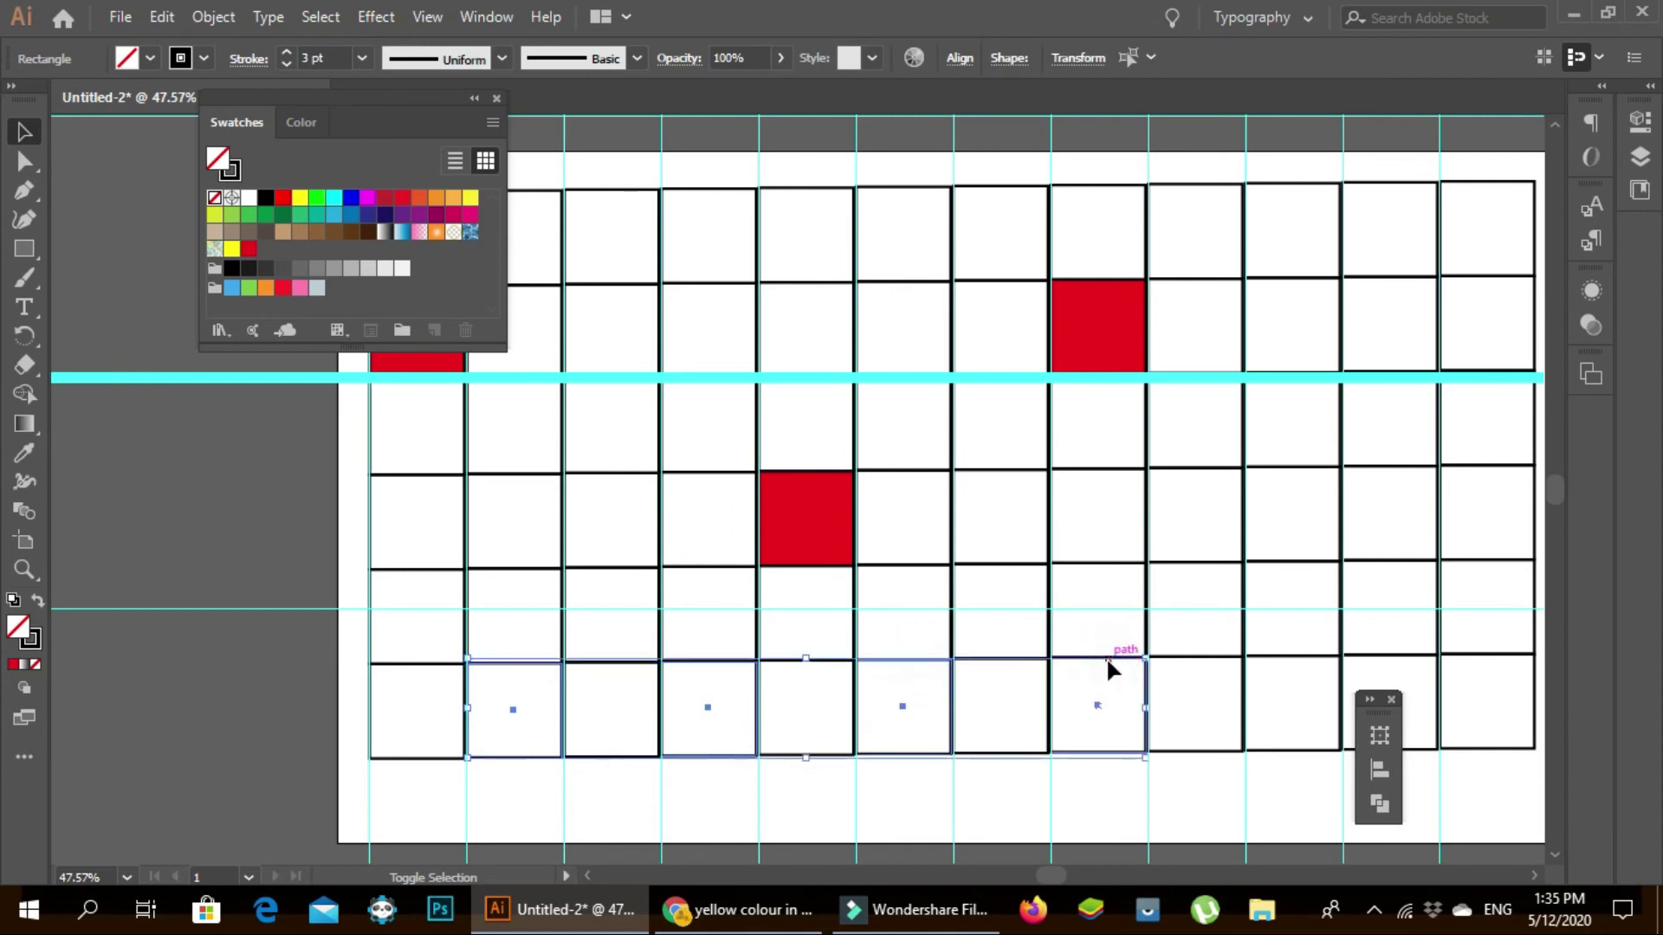
double_click(1267, 663)
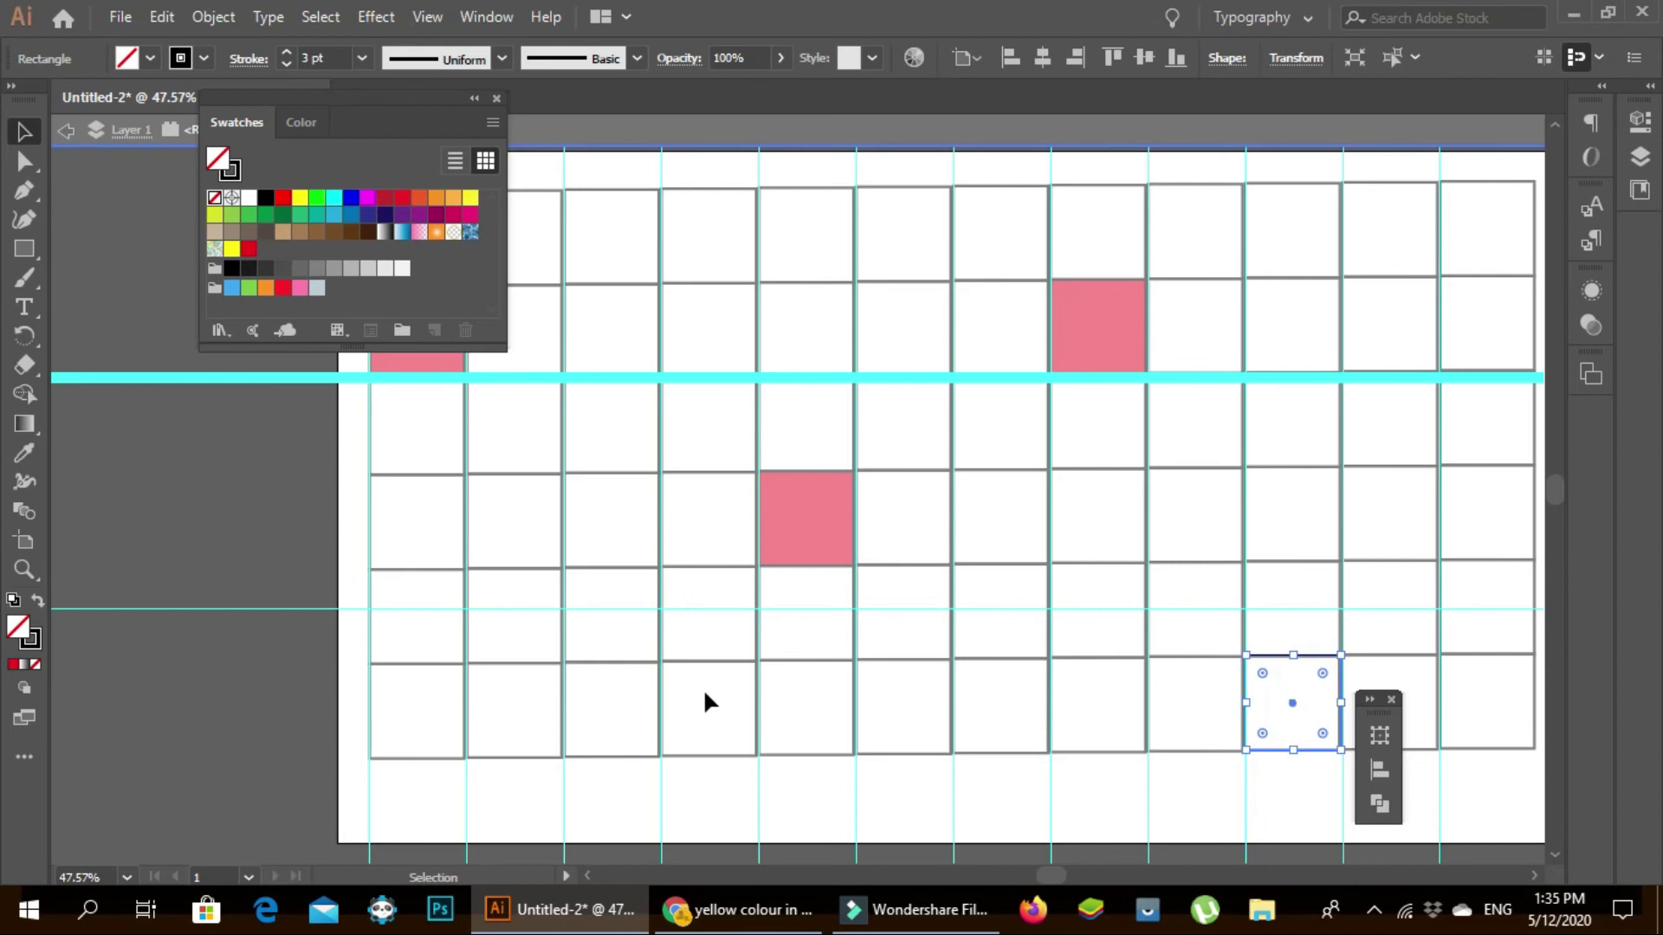
left_click(529, 666)
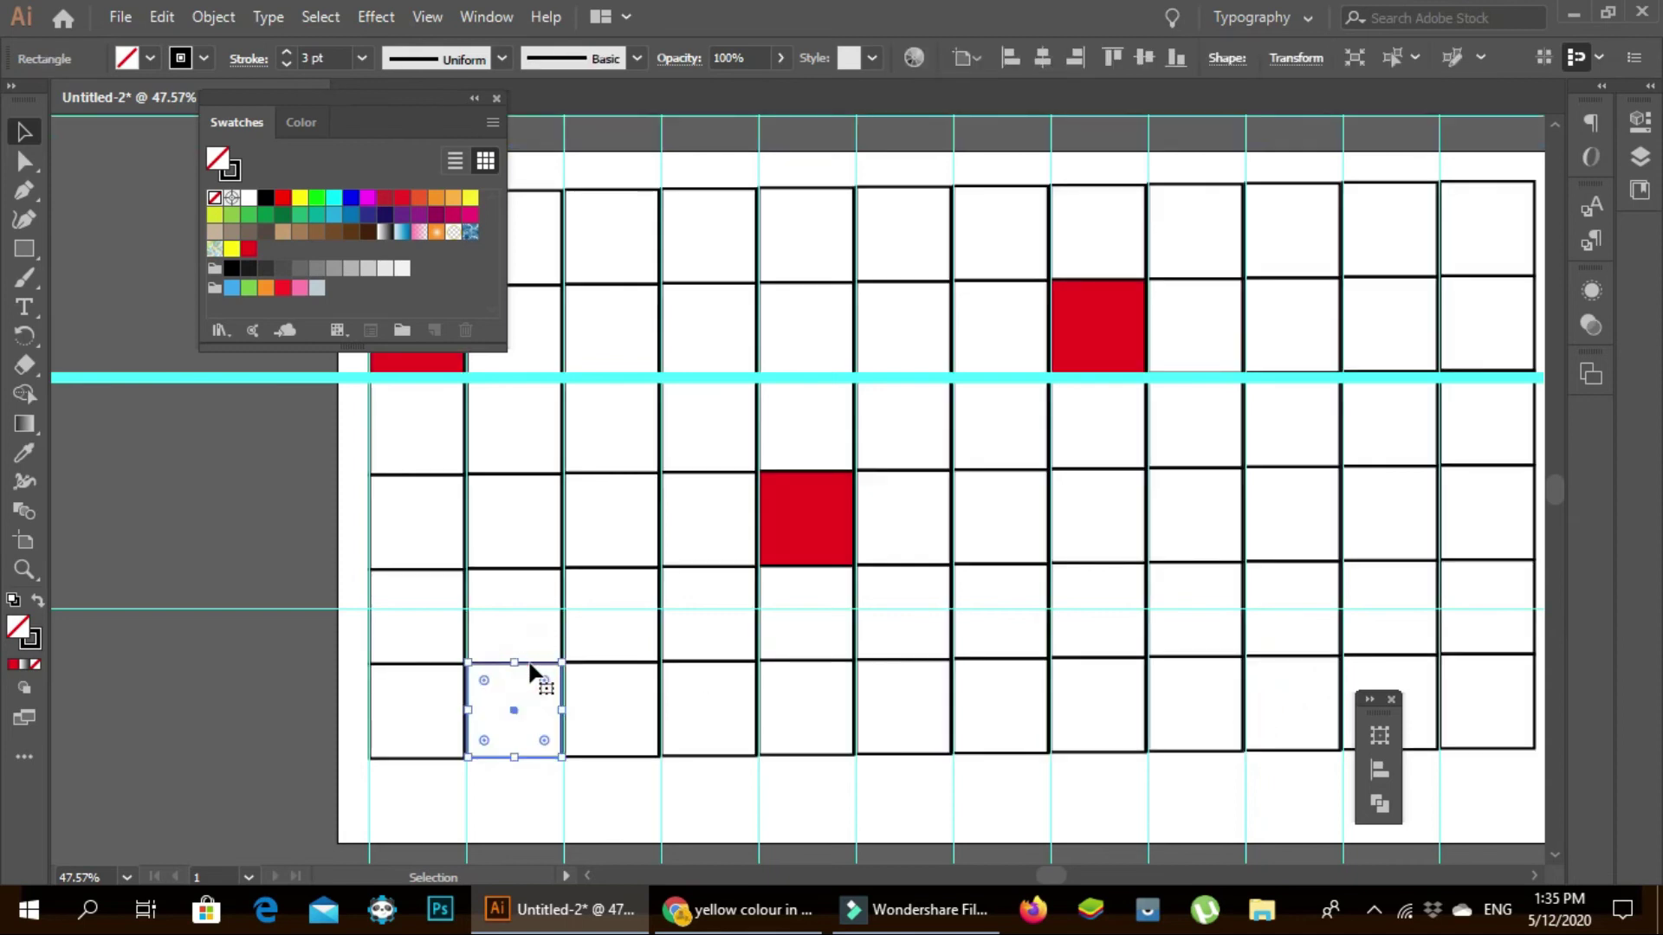
key("Delete")
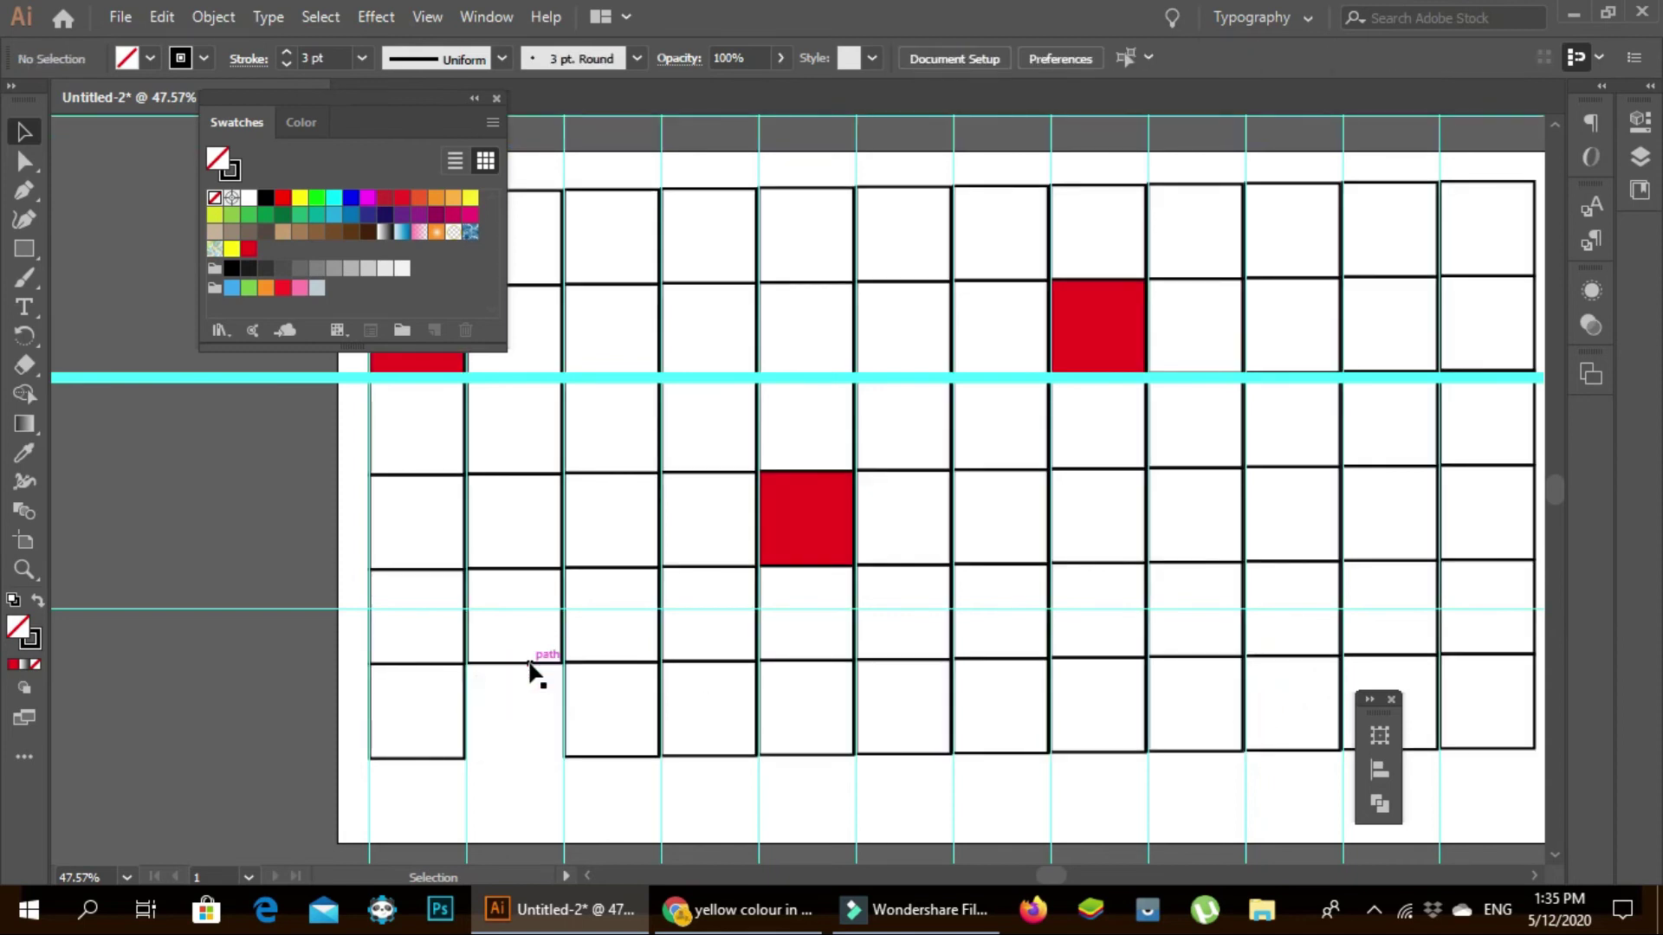
- Select the three remaining empty bottom-row squares together
left_click(710, 665)
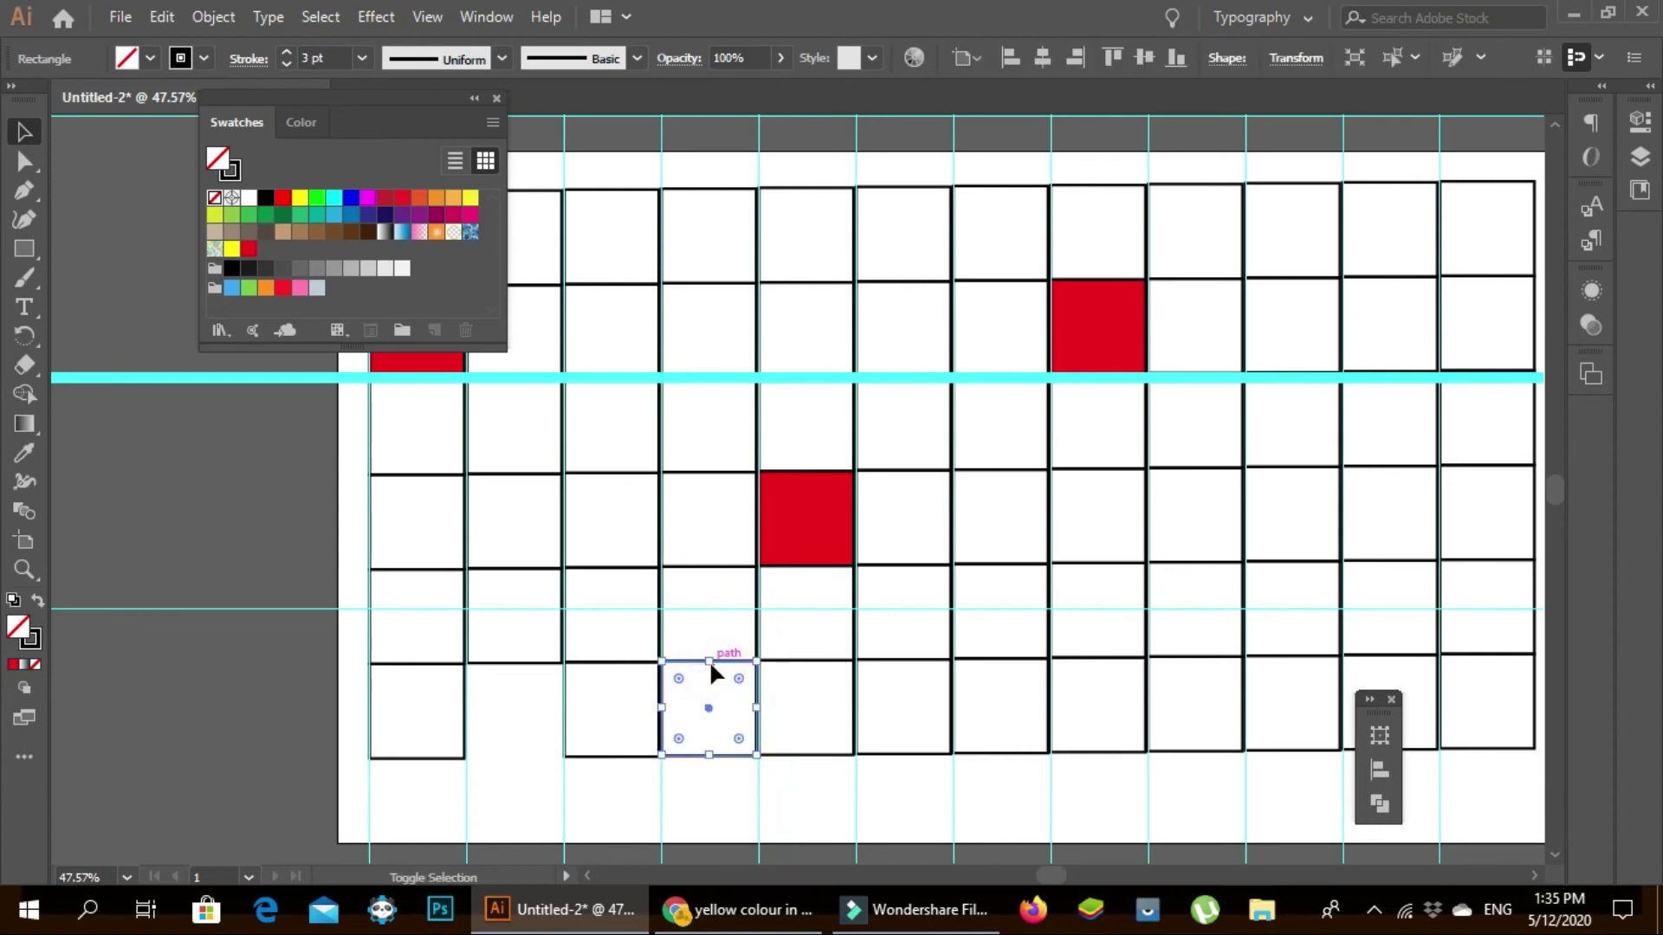
left_click(898, 669, "shift")
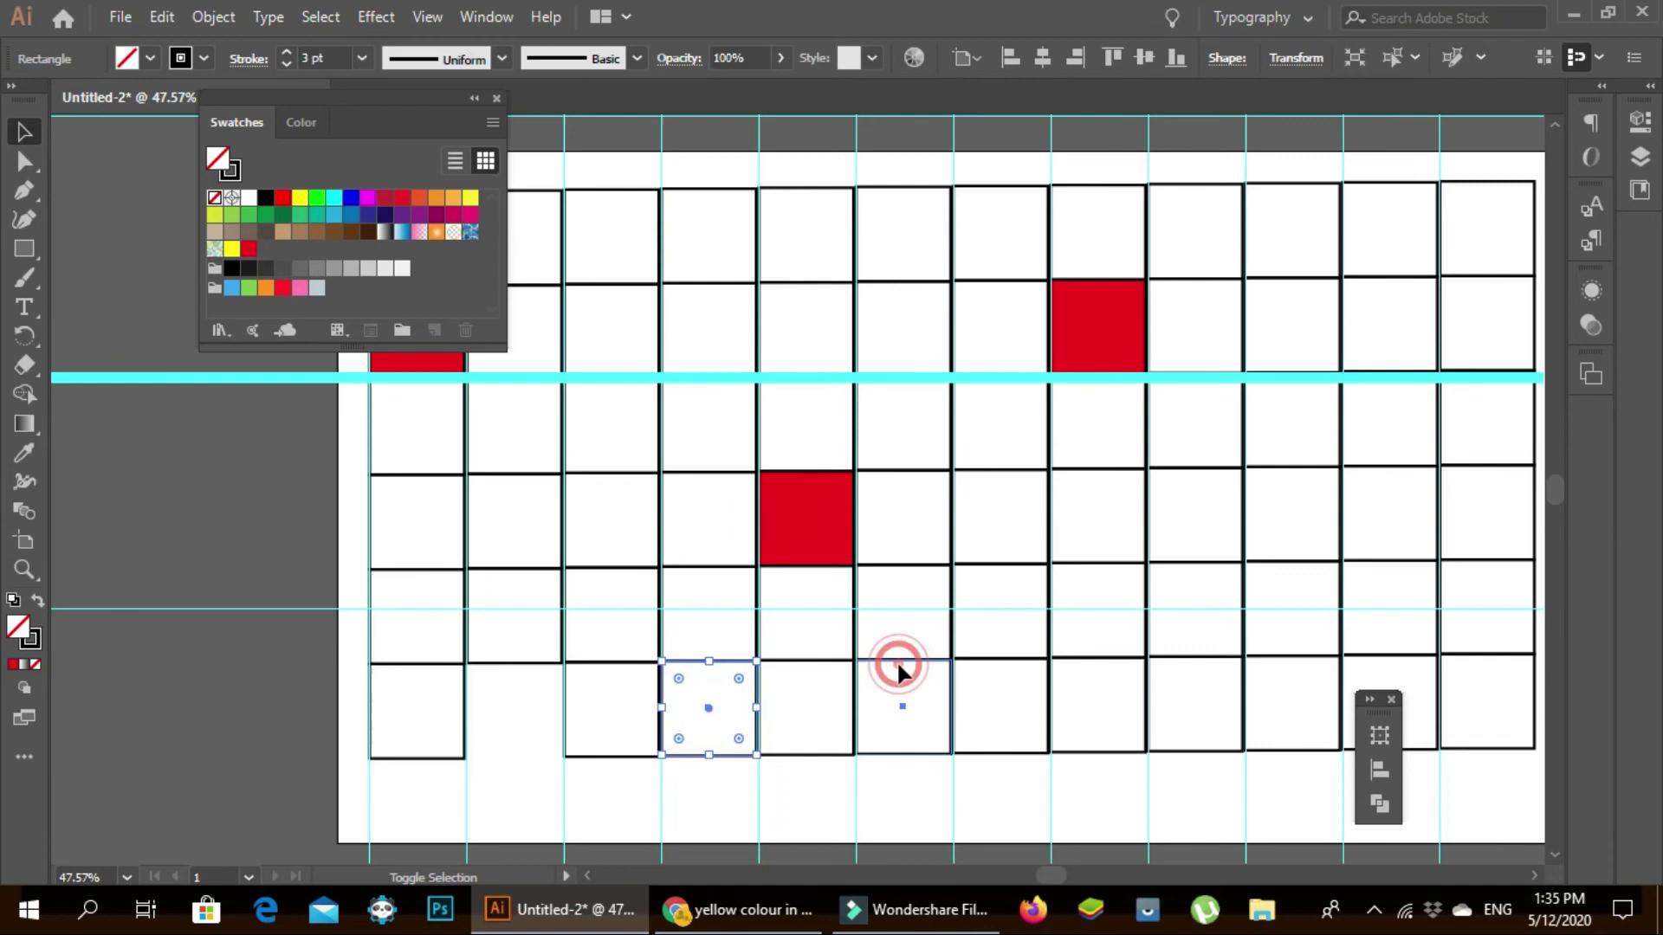
double_click(899, 668)
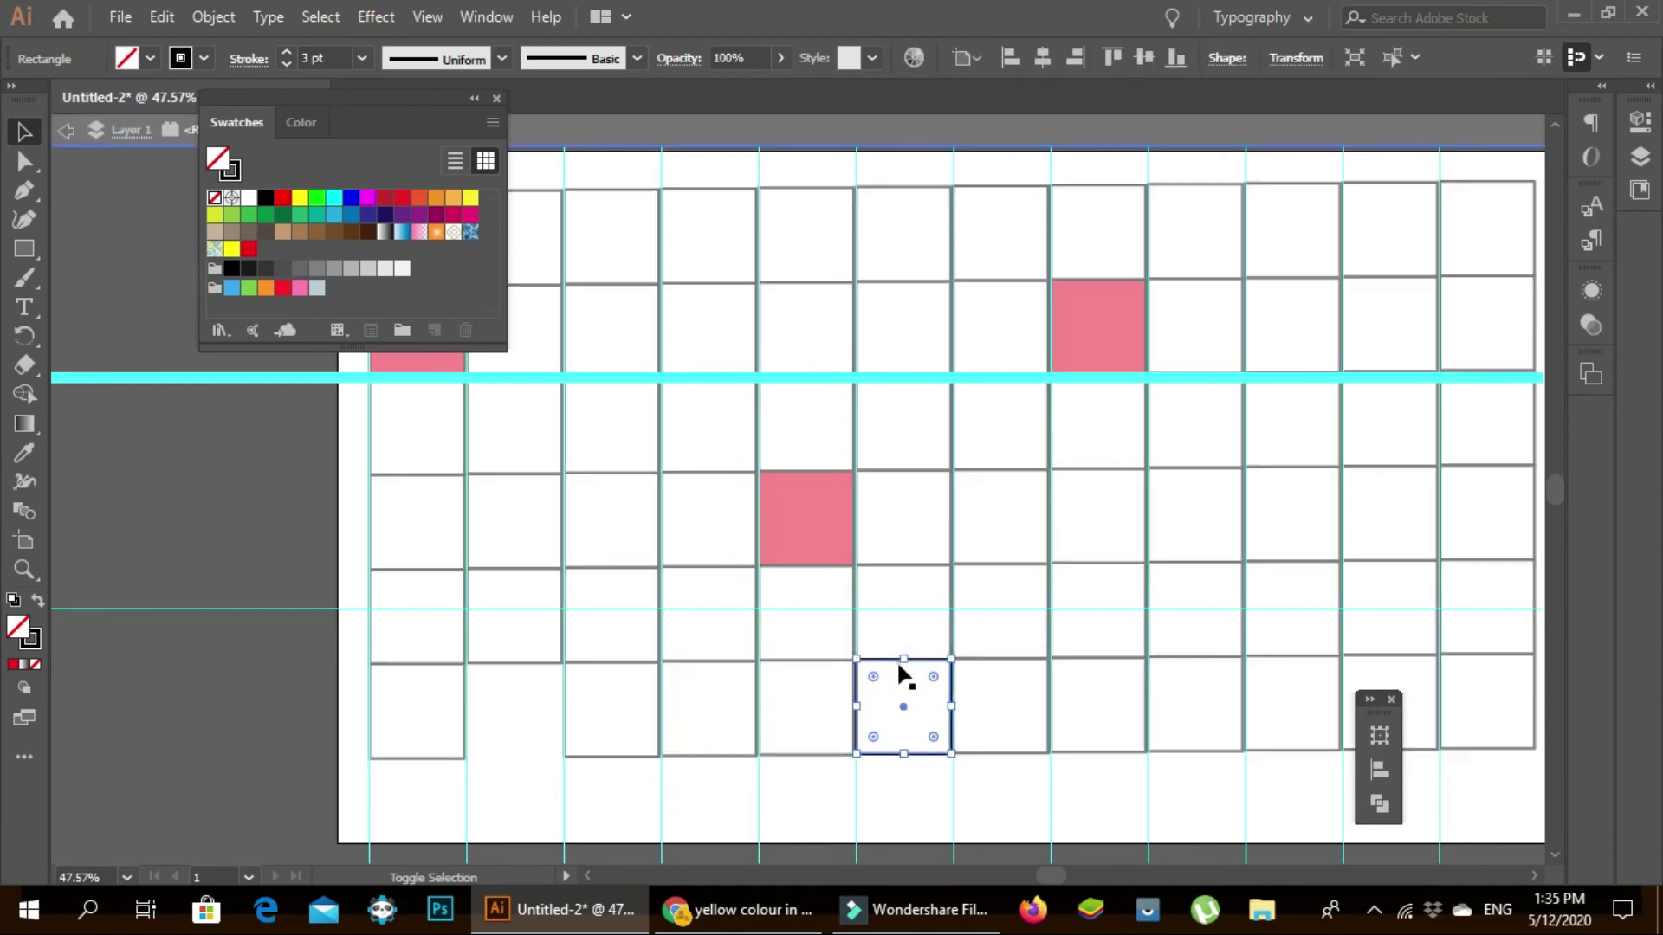
left_click(896, 661)
double_click(715, 670)
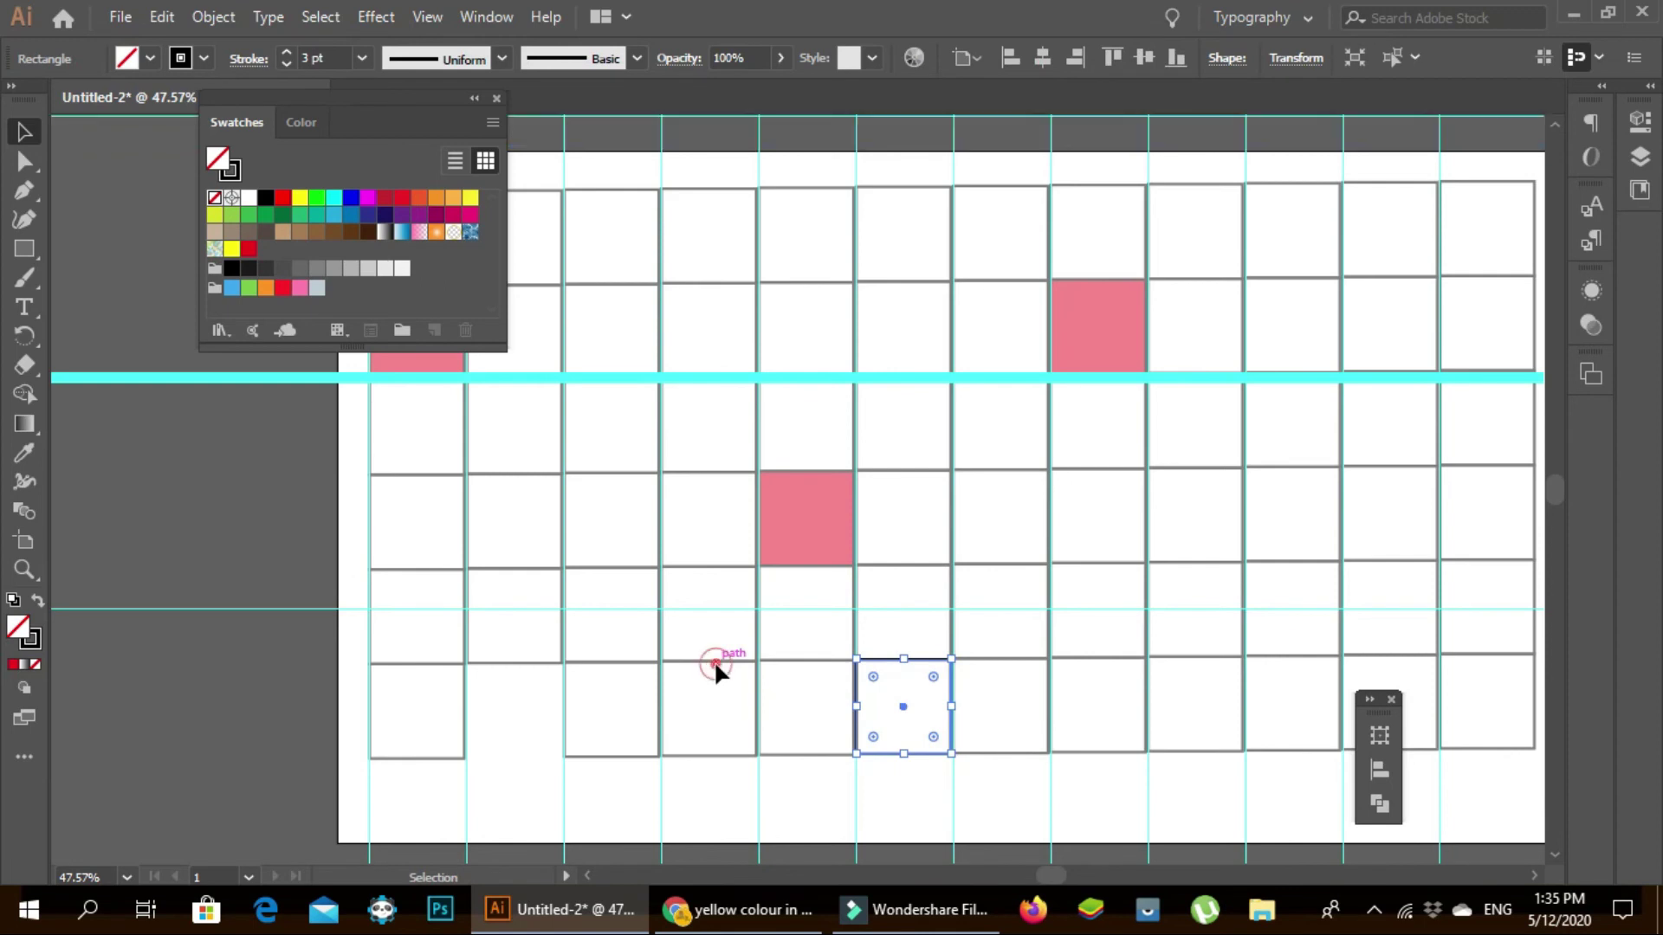
left_click(916, 661)
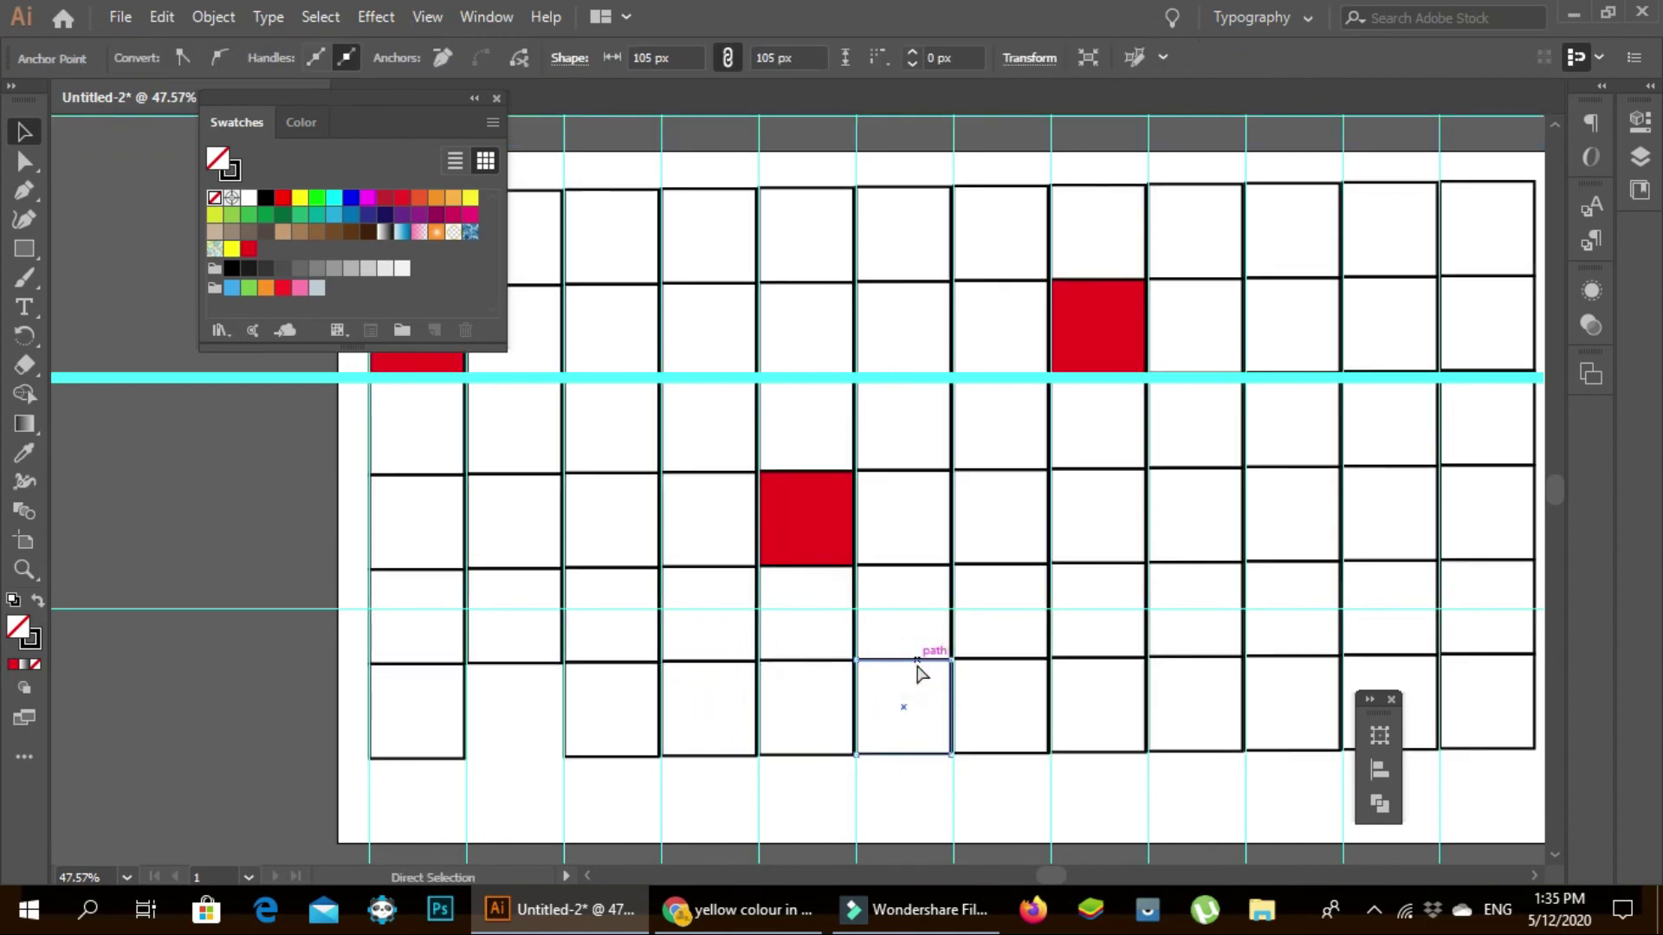
left_click(915, 662)
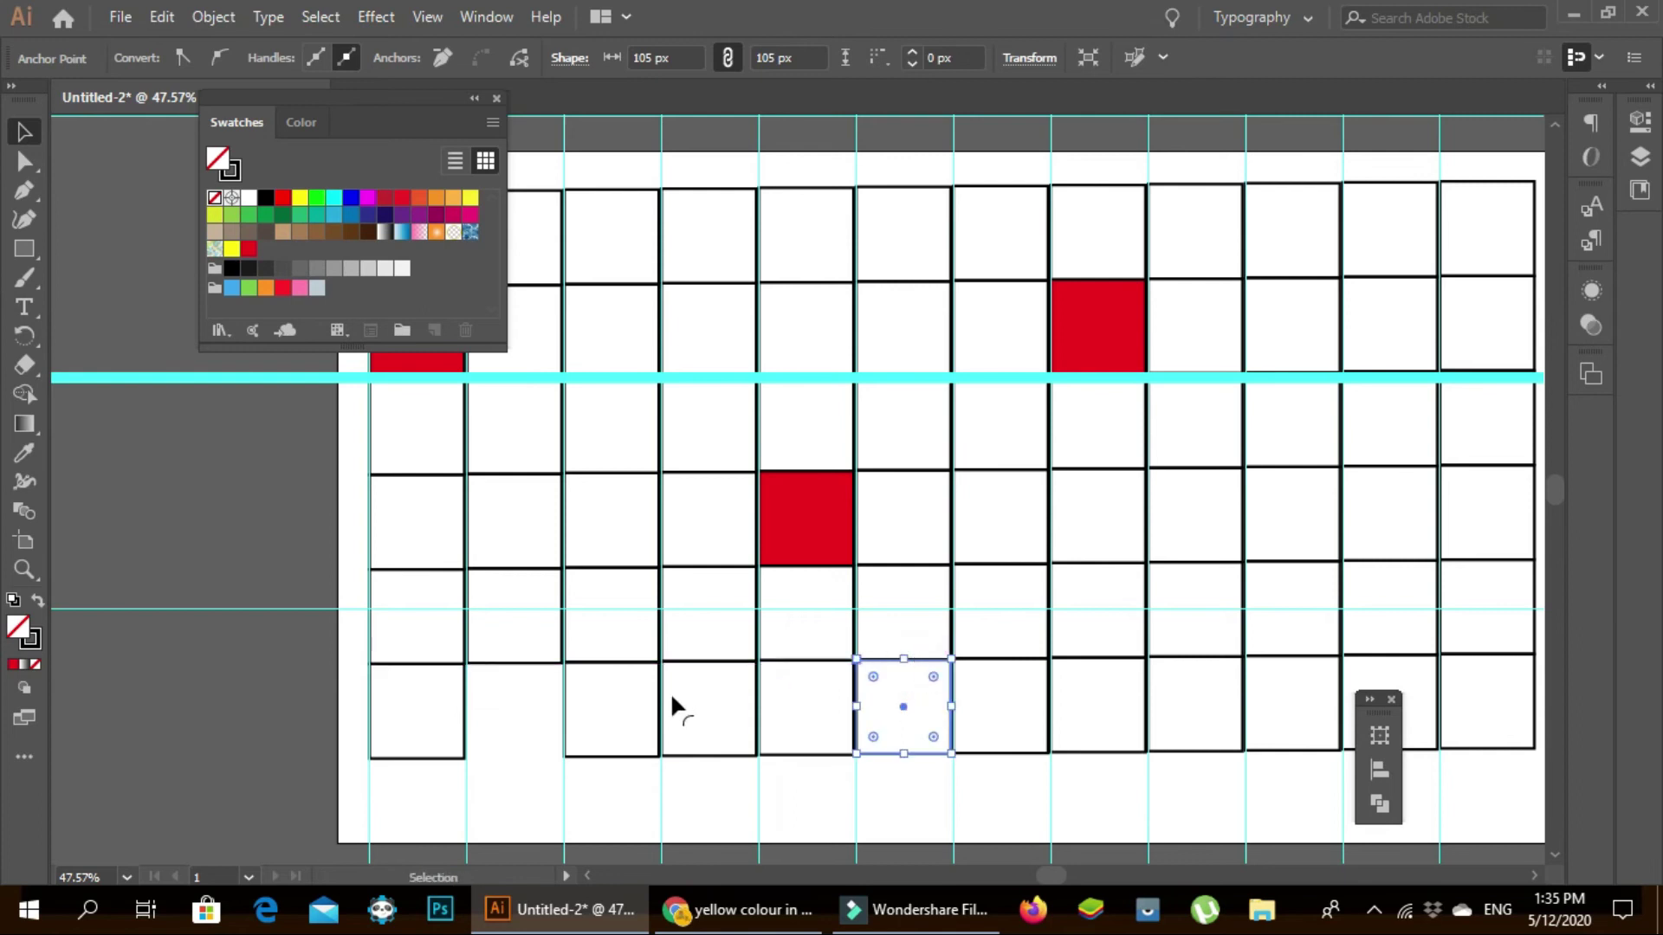
left_click(698, 672)
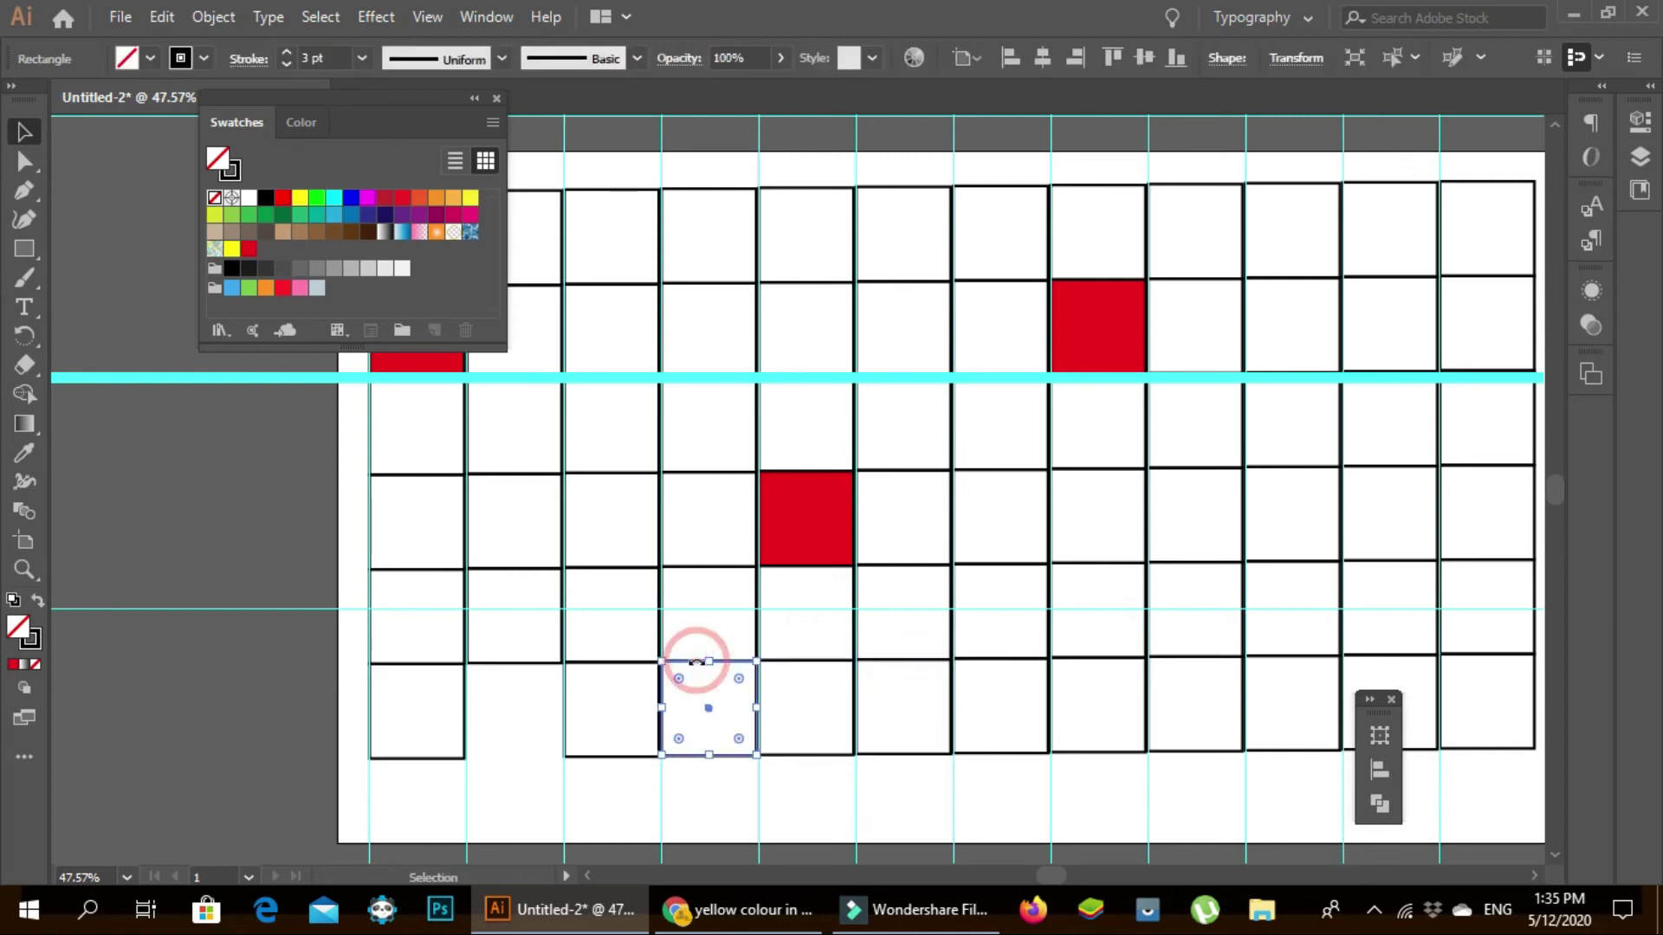
left_click(985, 662, "shift")
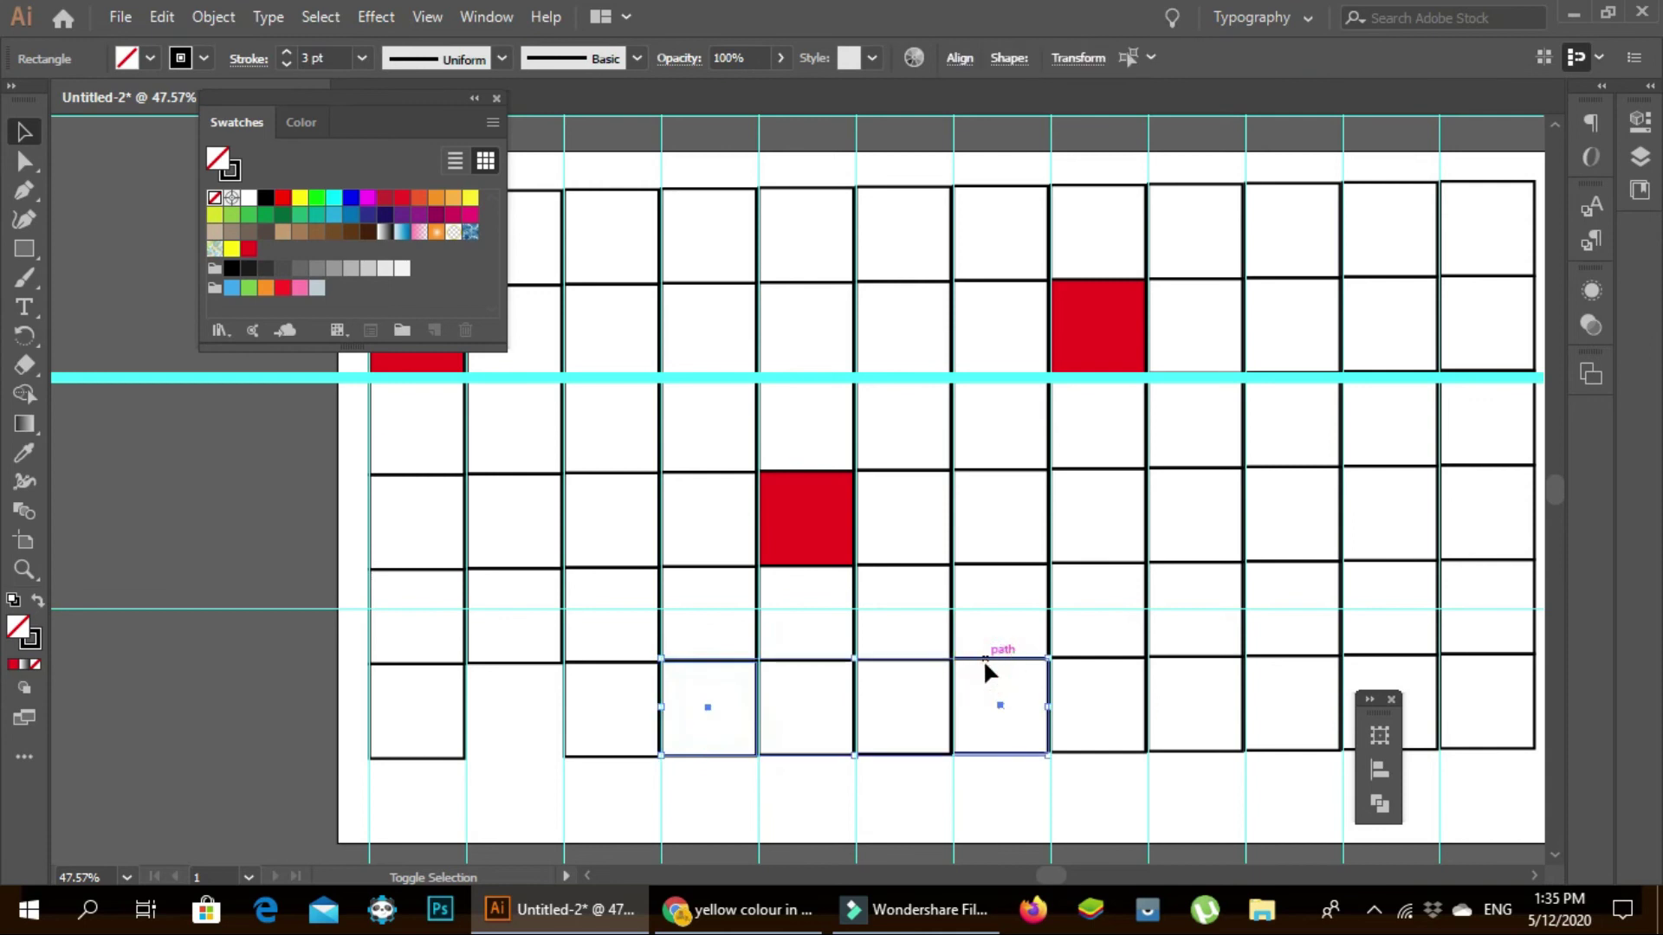
left_click(1183, 658, "shift")
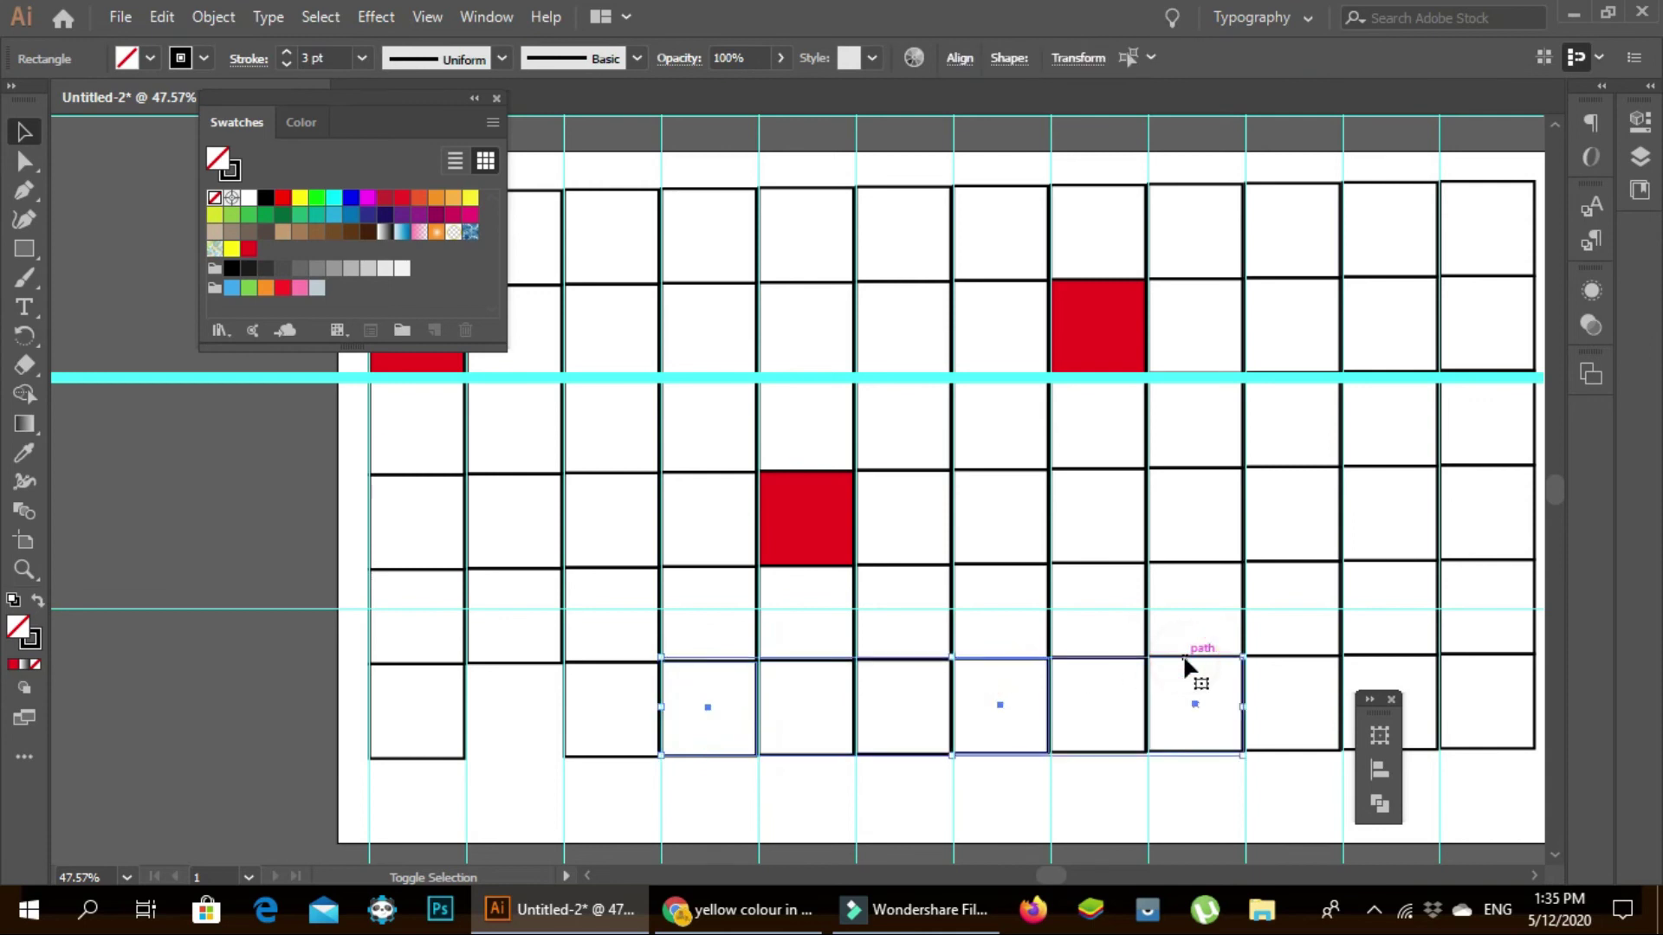
- Delete the remaining squares and create a 6-sided polygon via the Polygon dialog
key("Delete")
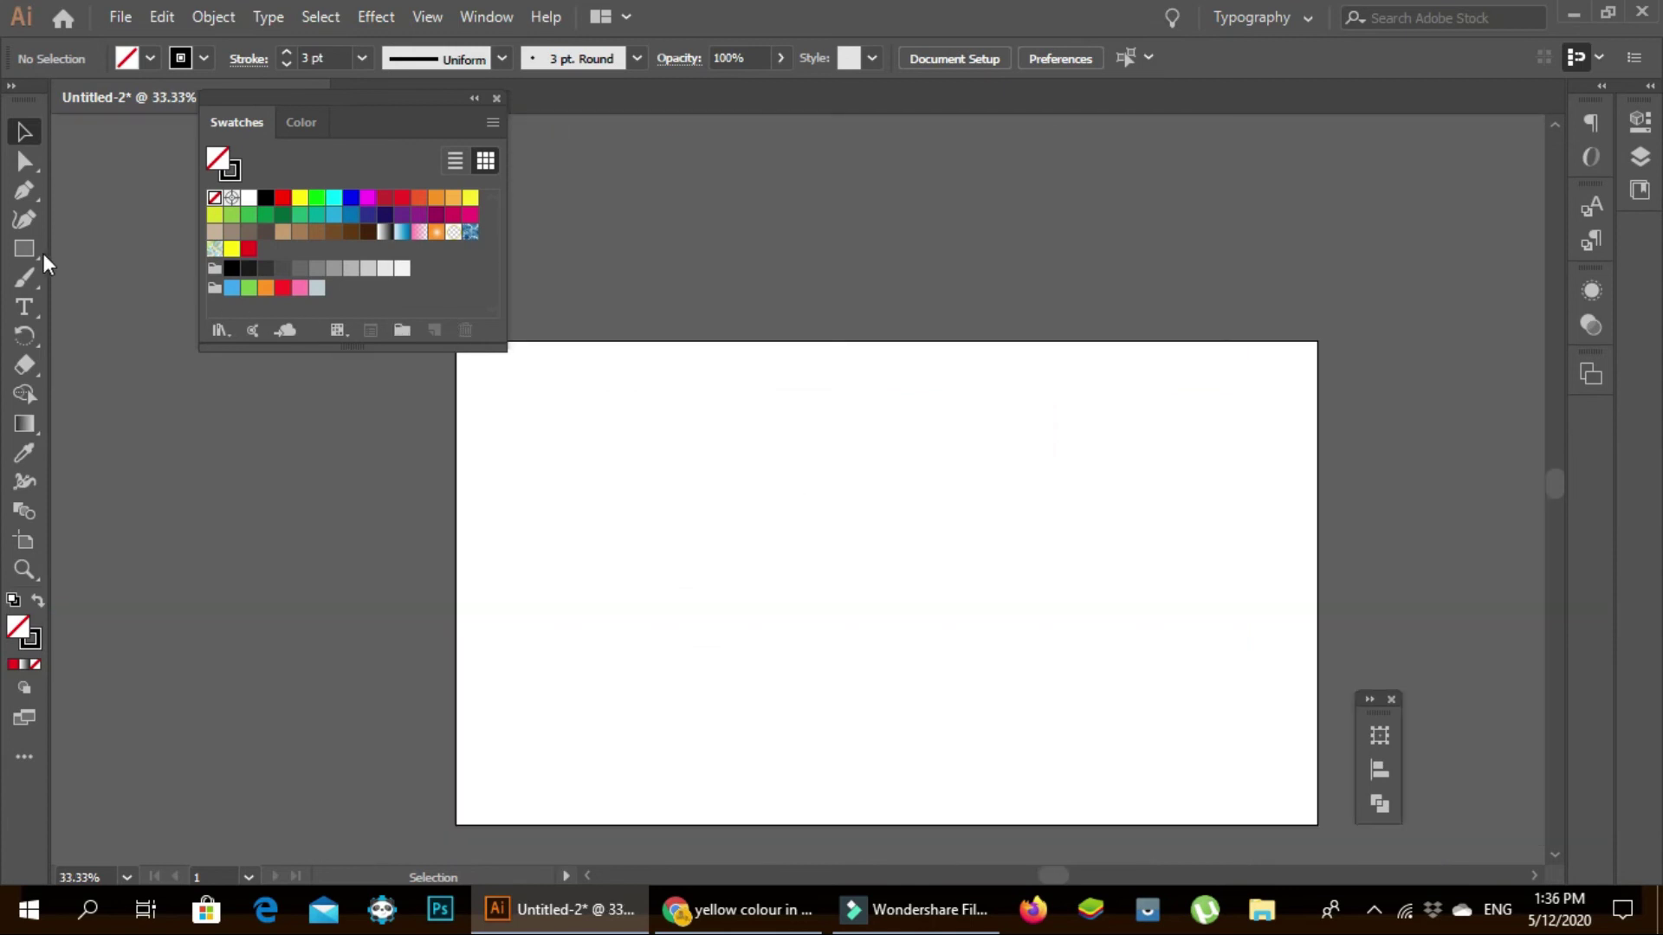
left_click_drag(33, 253, 87, 299)
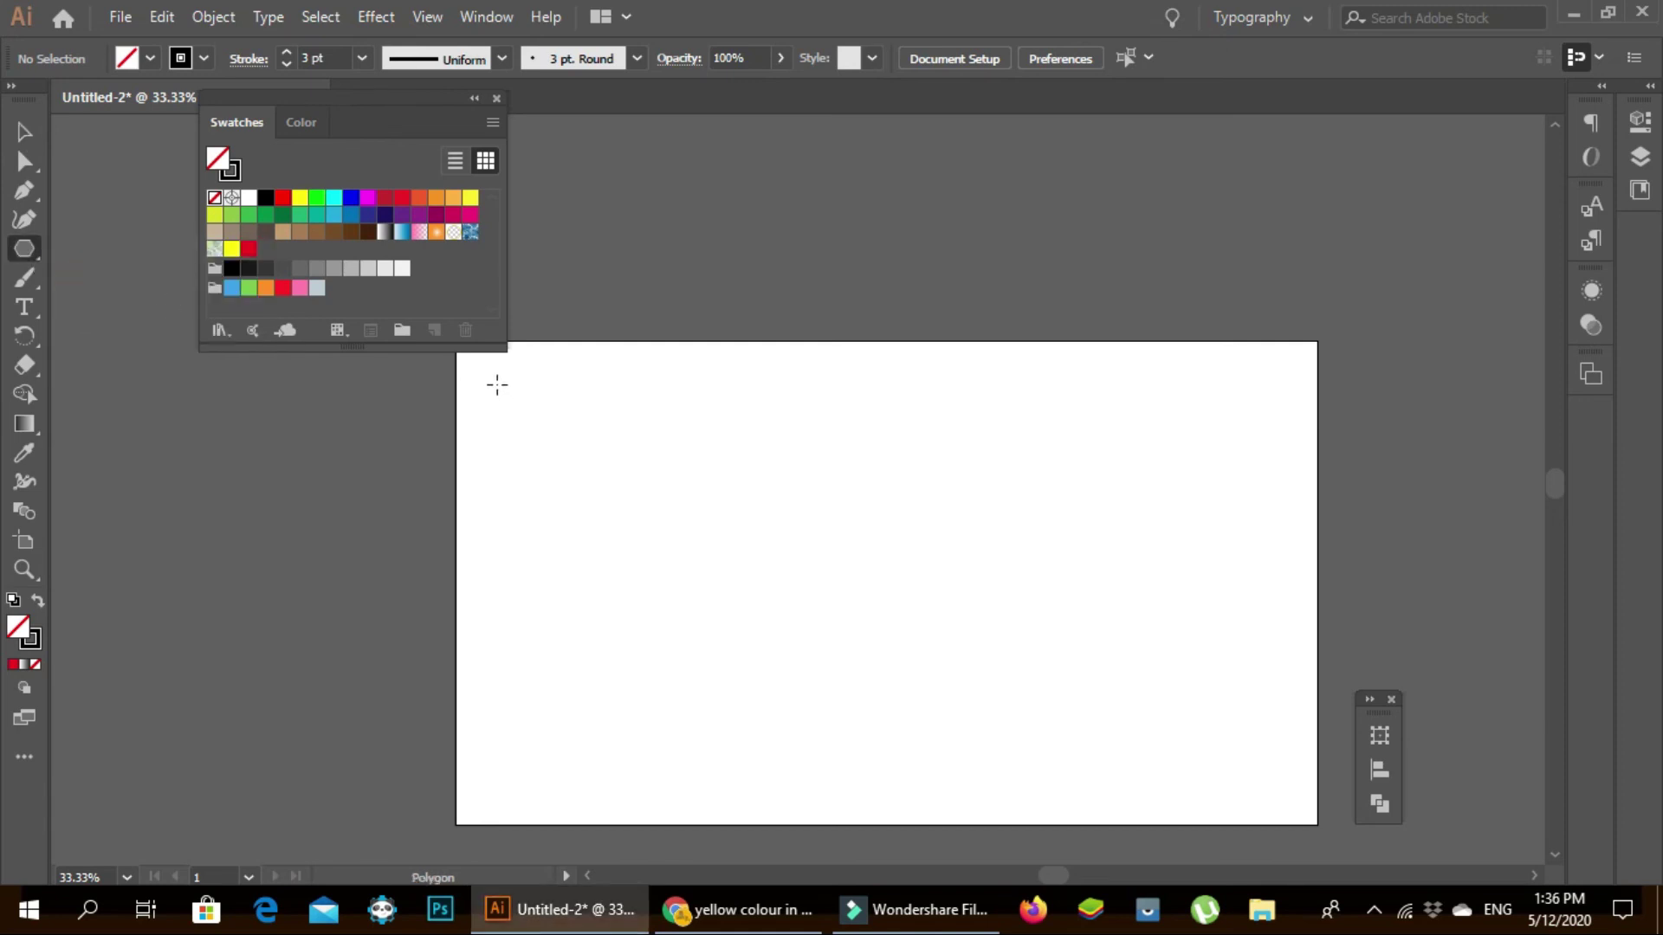
left_click_drag(488, 379, 554, 446)
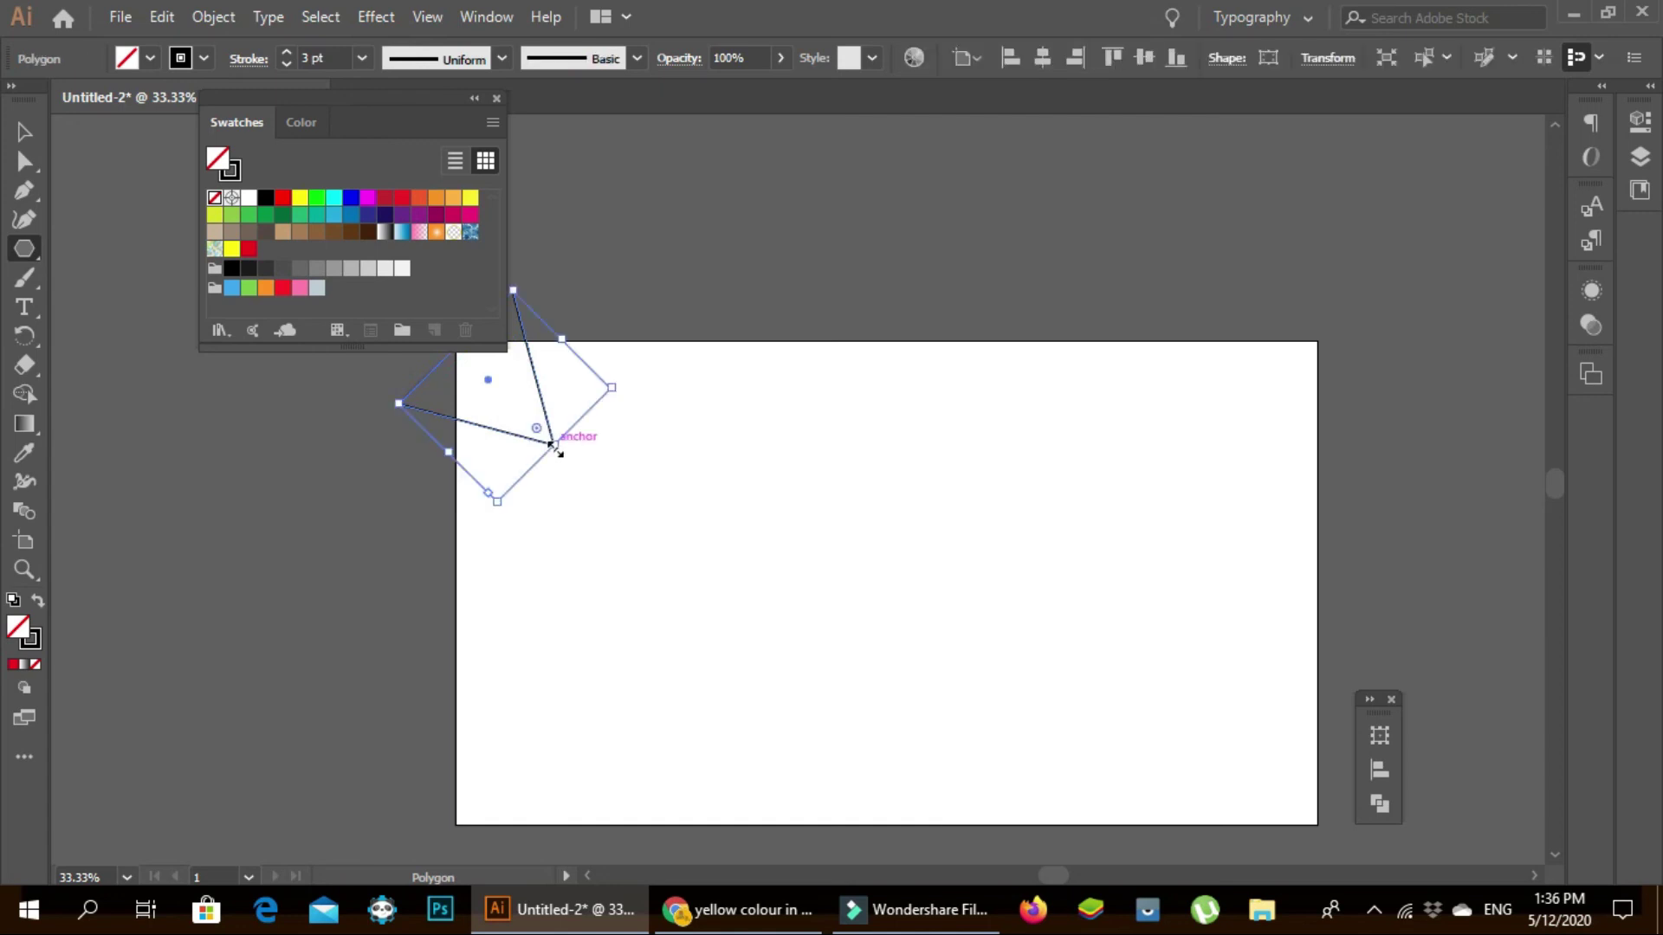
key("ctrl+z")
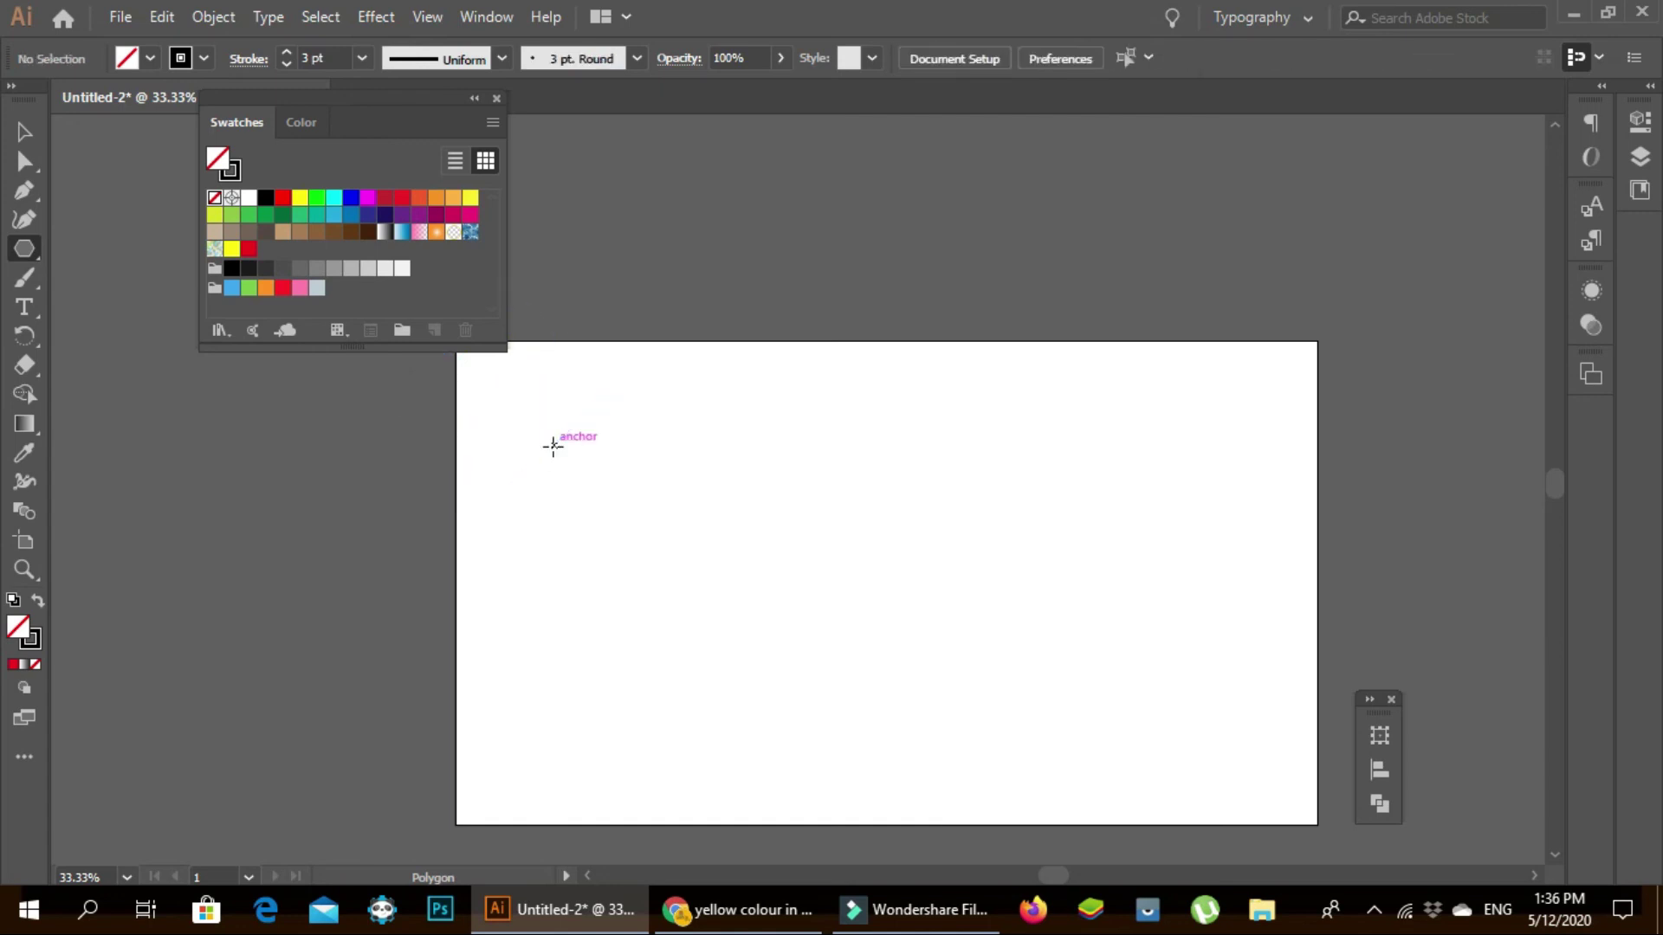
right_click(504, 388)
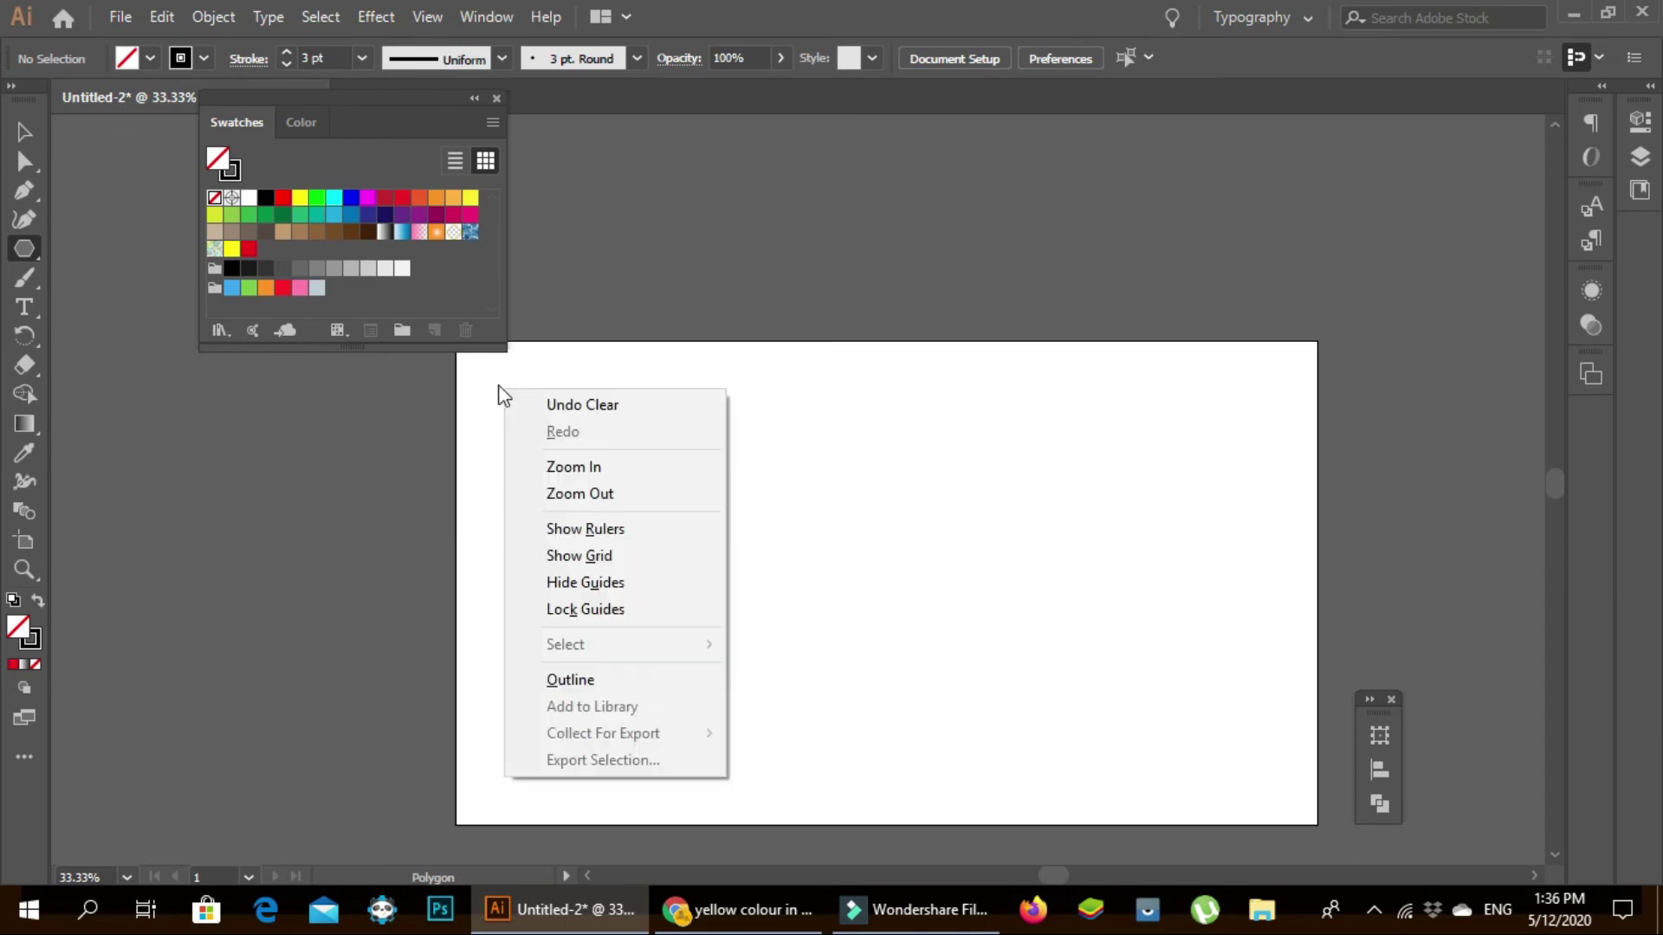
left_click(623, 362)
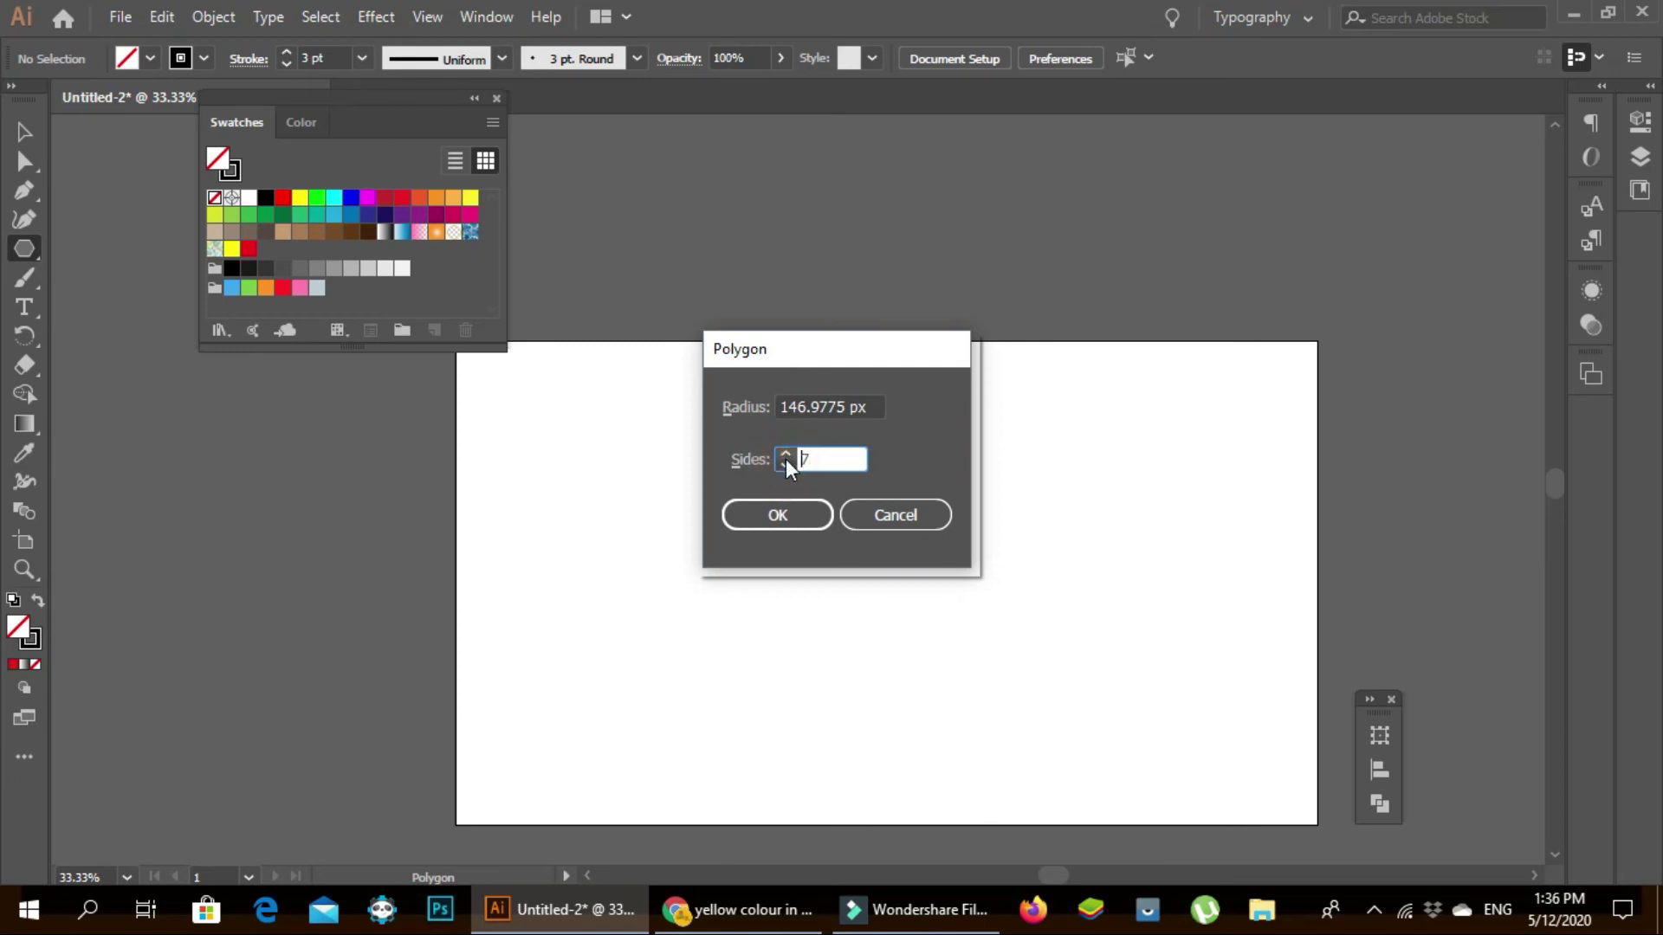
left_click(798, 508)
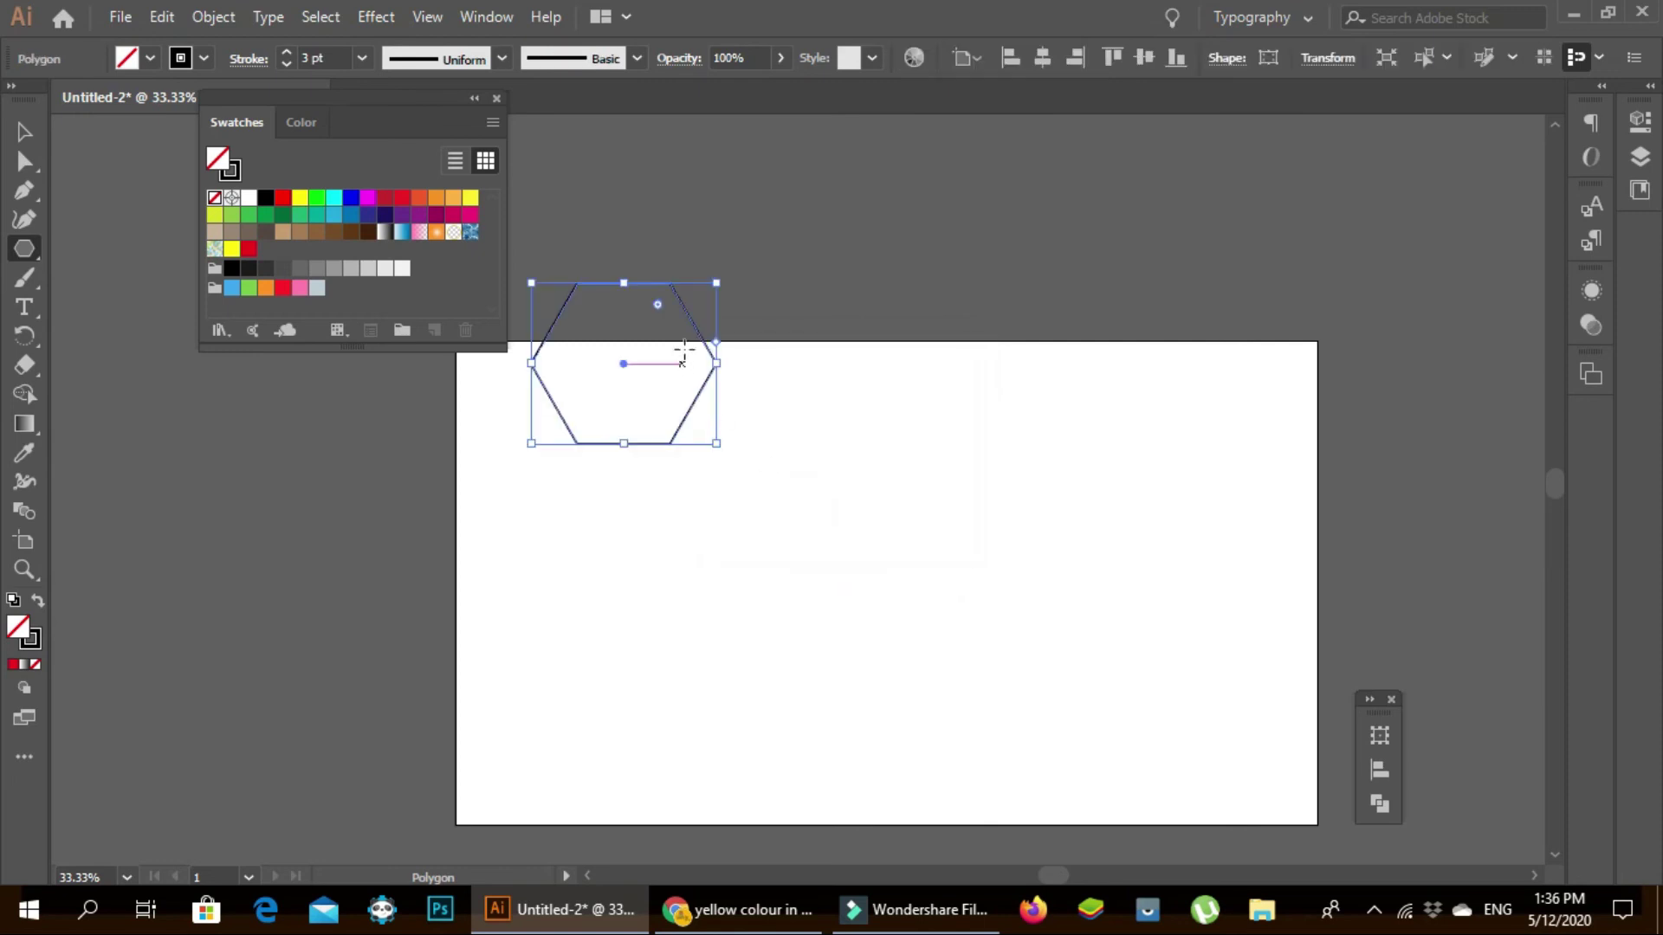
left_click(26, 130)
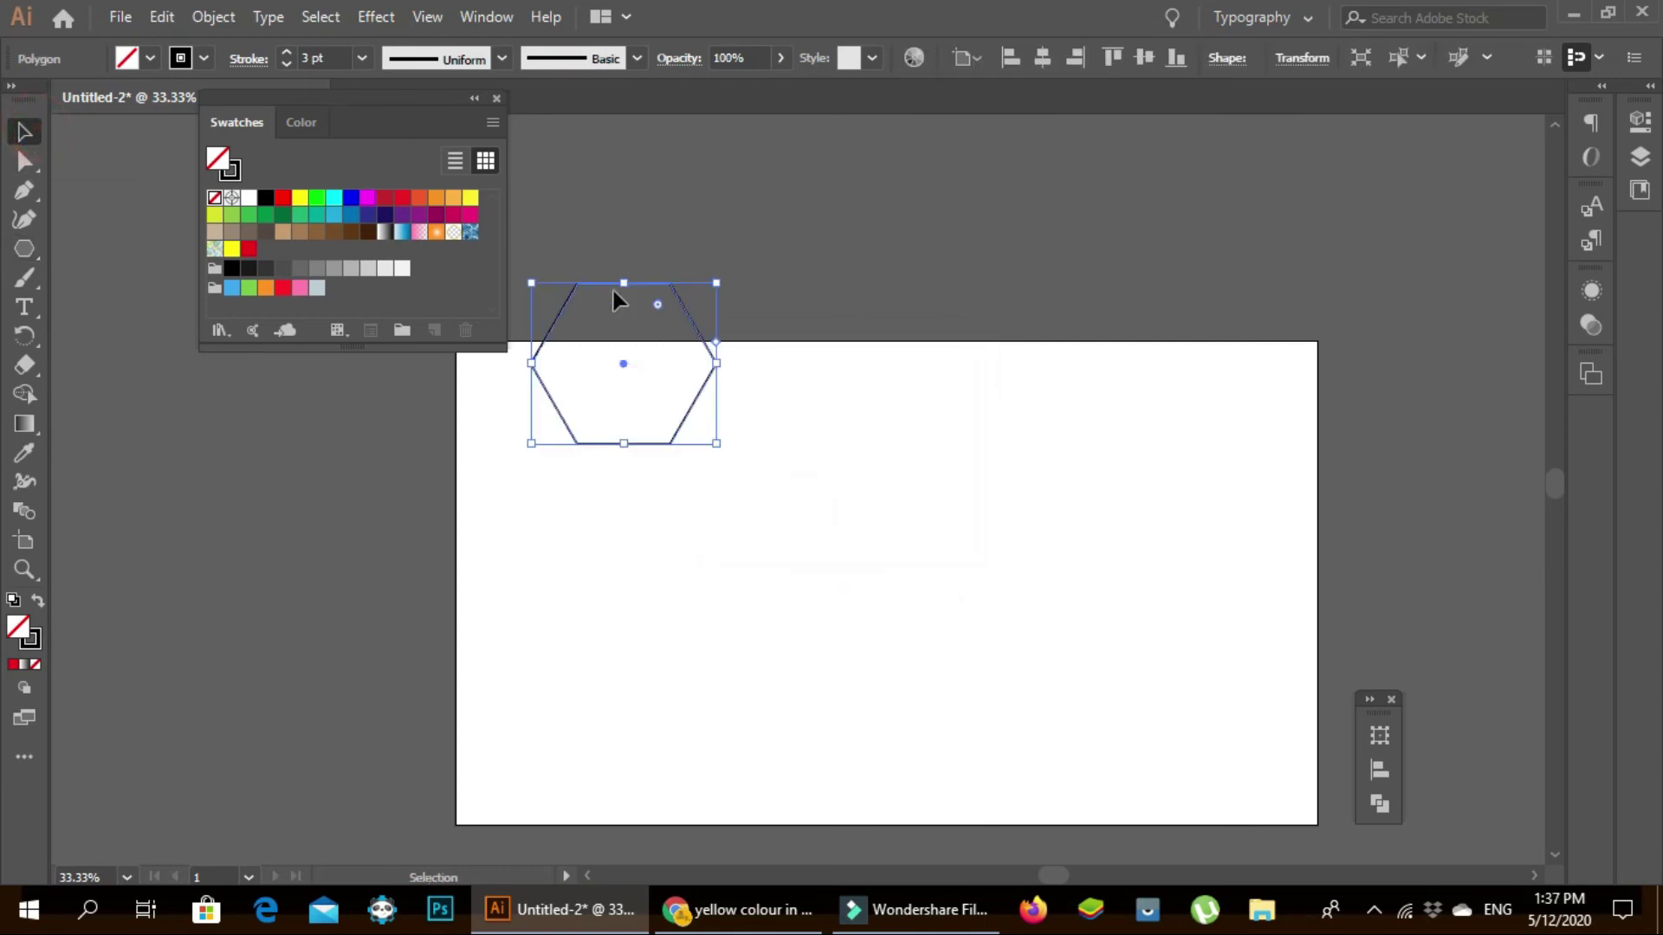
- Move the hexagon down and left onto the artboard and reselect it
mouse_move(655, 297)
left_mouse_down()
mouse_move(604, 370)
mouse_move(601, 356)
left_mouse_up()
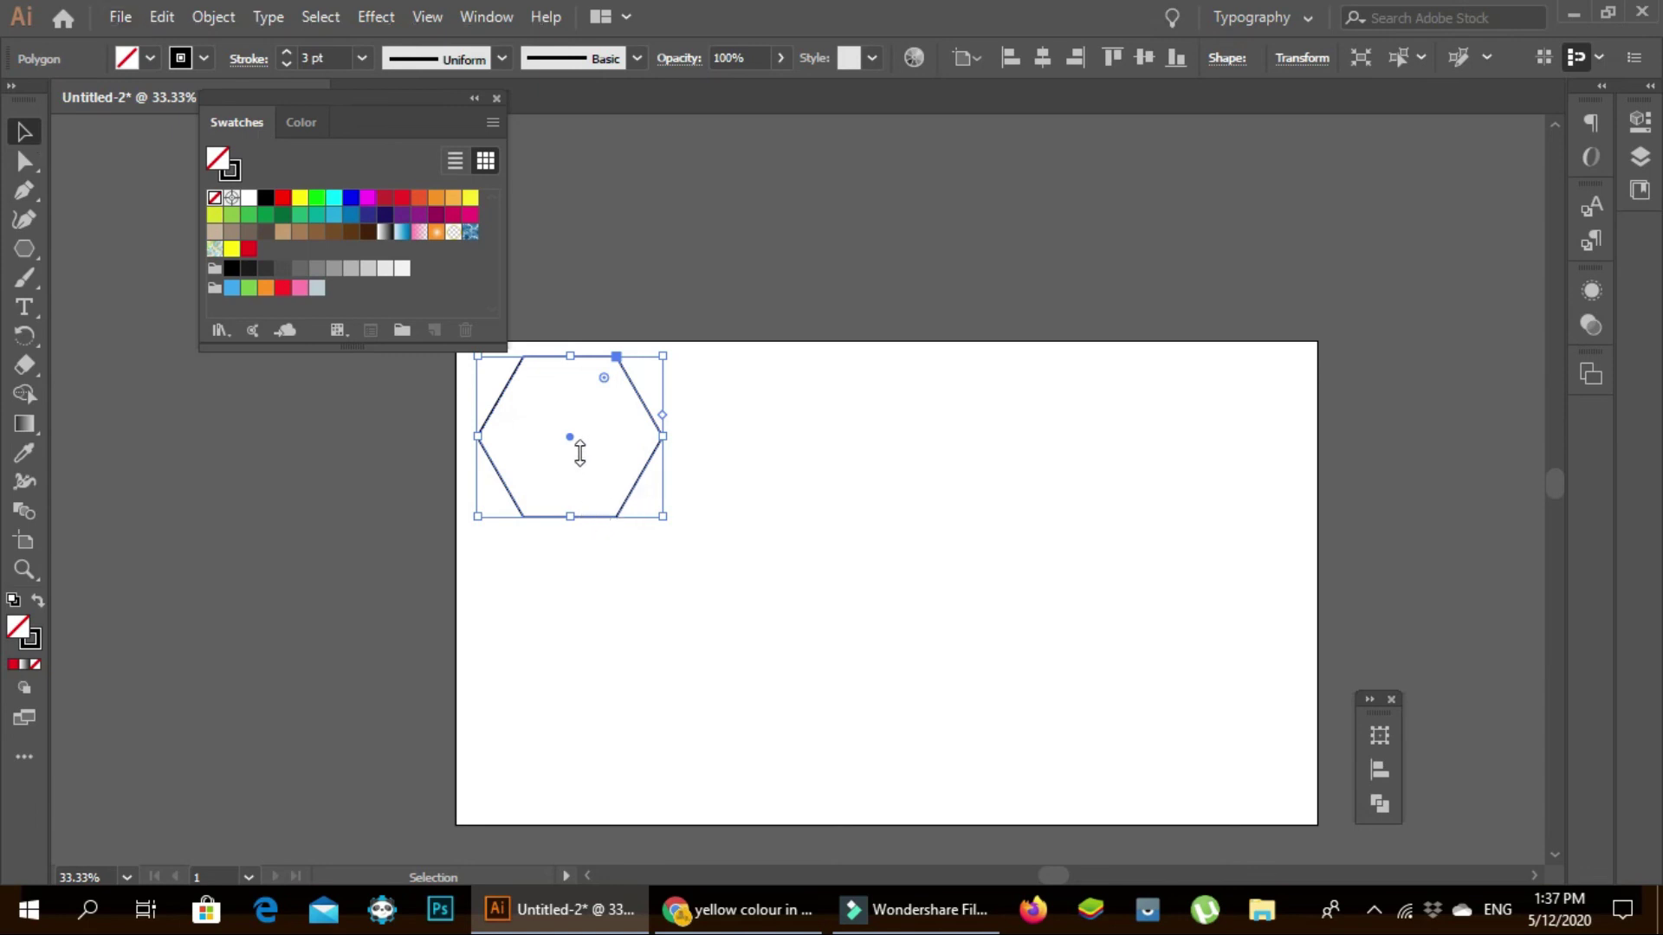
left_click(607, 416)
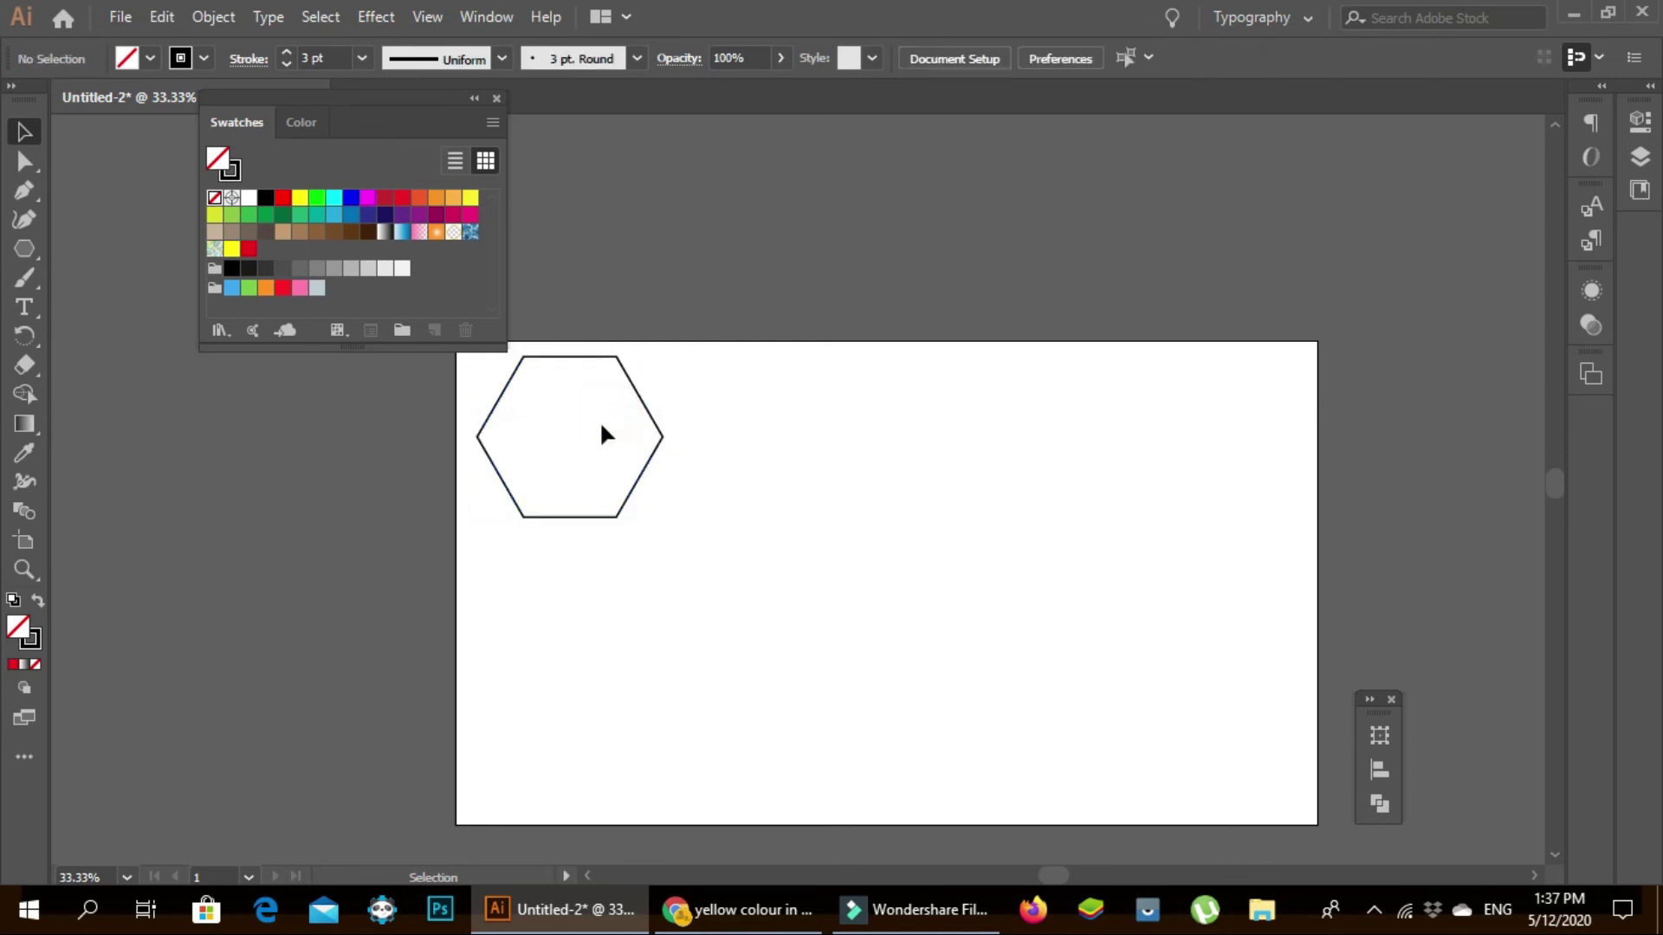
left_click(641, 476)
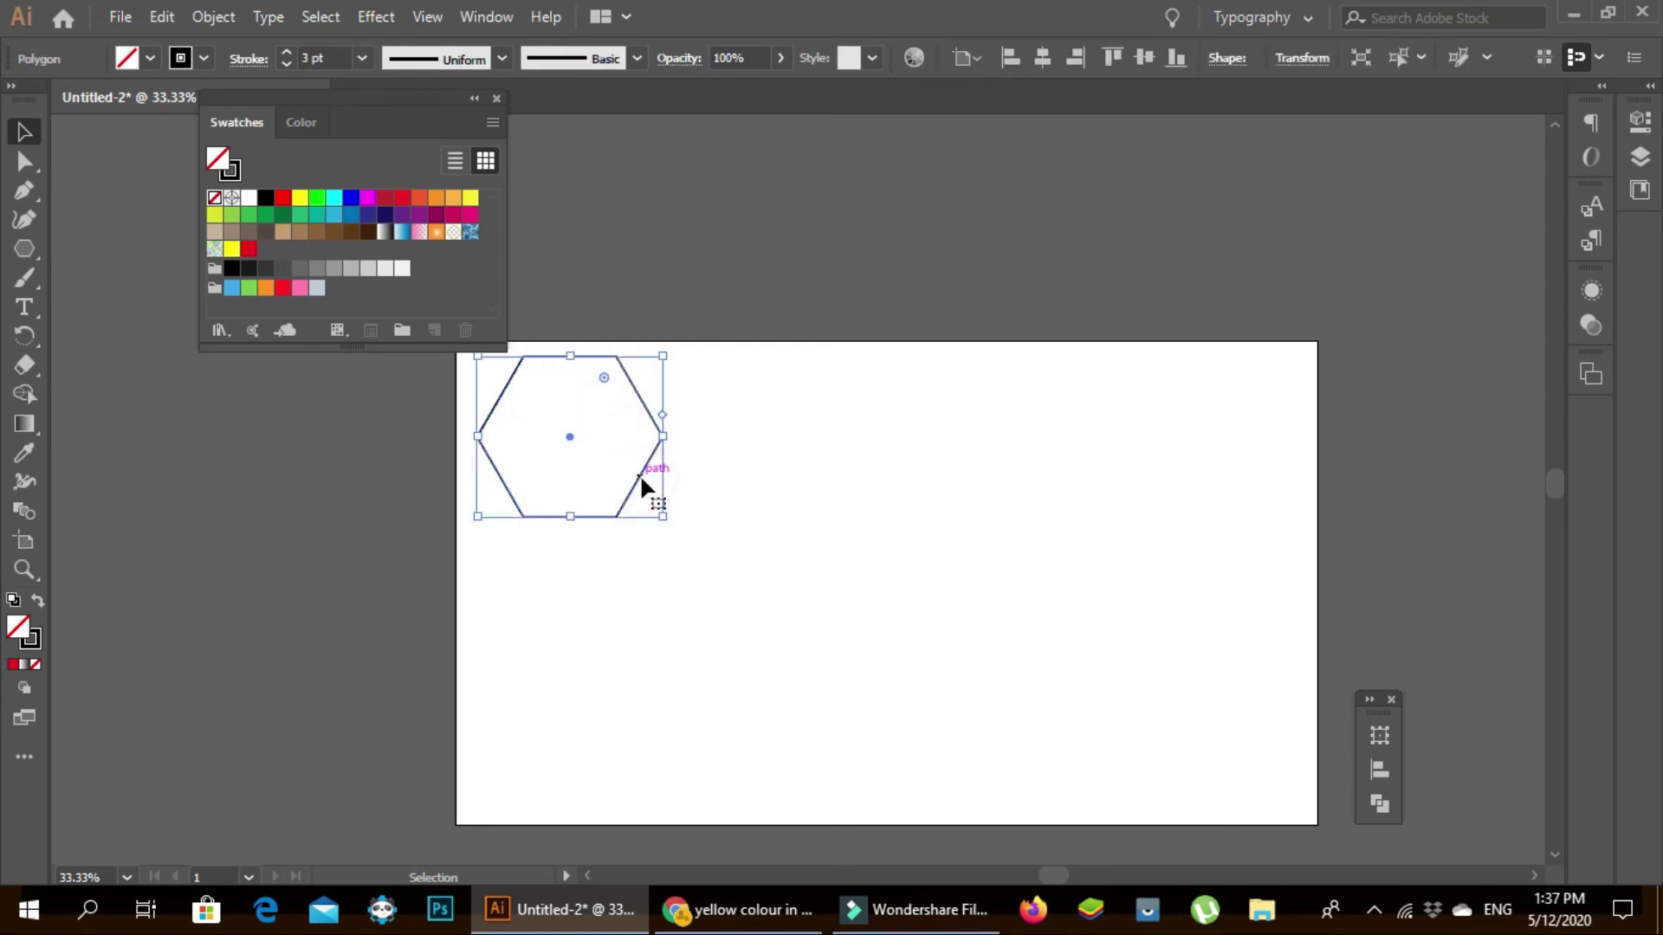
left_click(594, 488)
- Copy the hexagon directly beneath itself and repeat with Ctrl+D for a column of three
left_click_drag(595, 517, 598, 685)
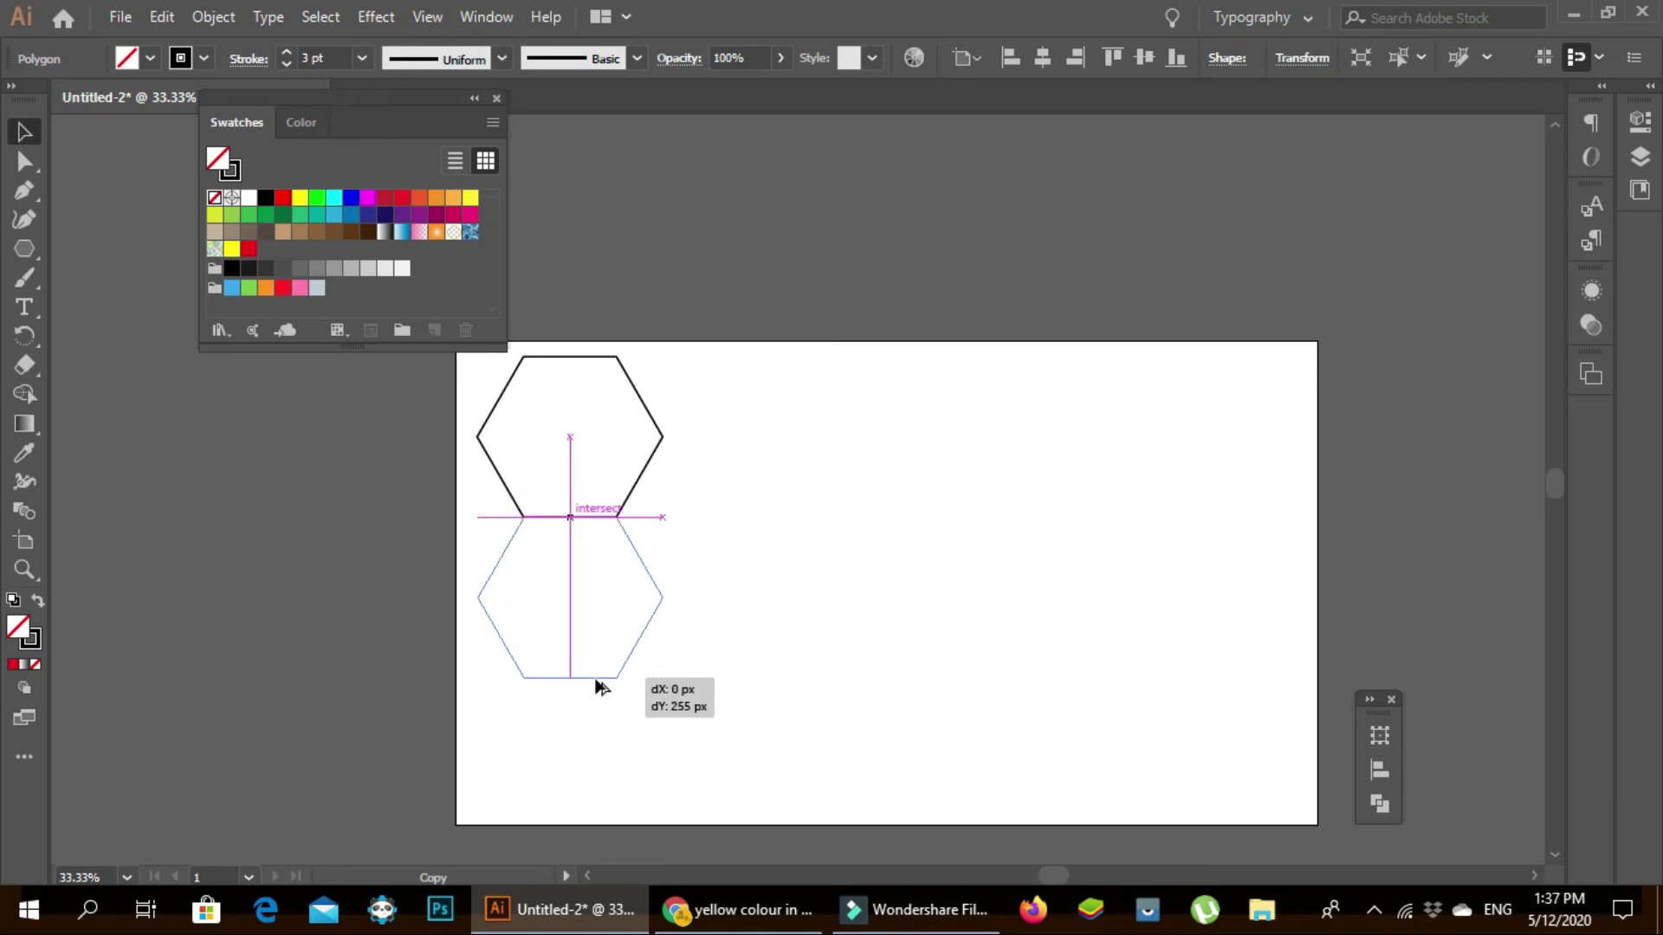
left_click_drag(596, 682, 593, 680)
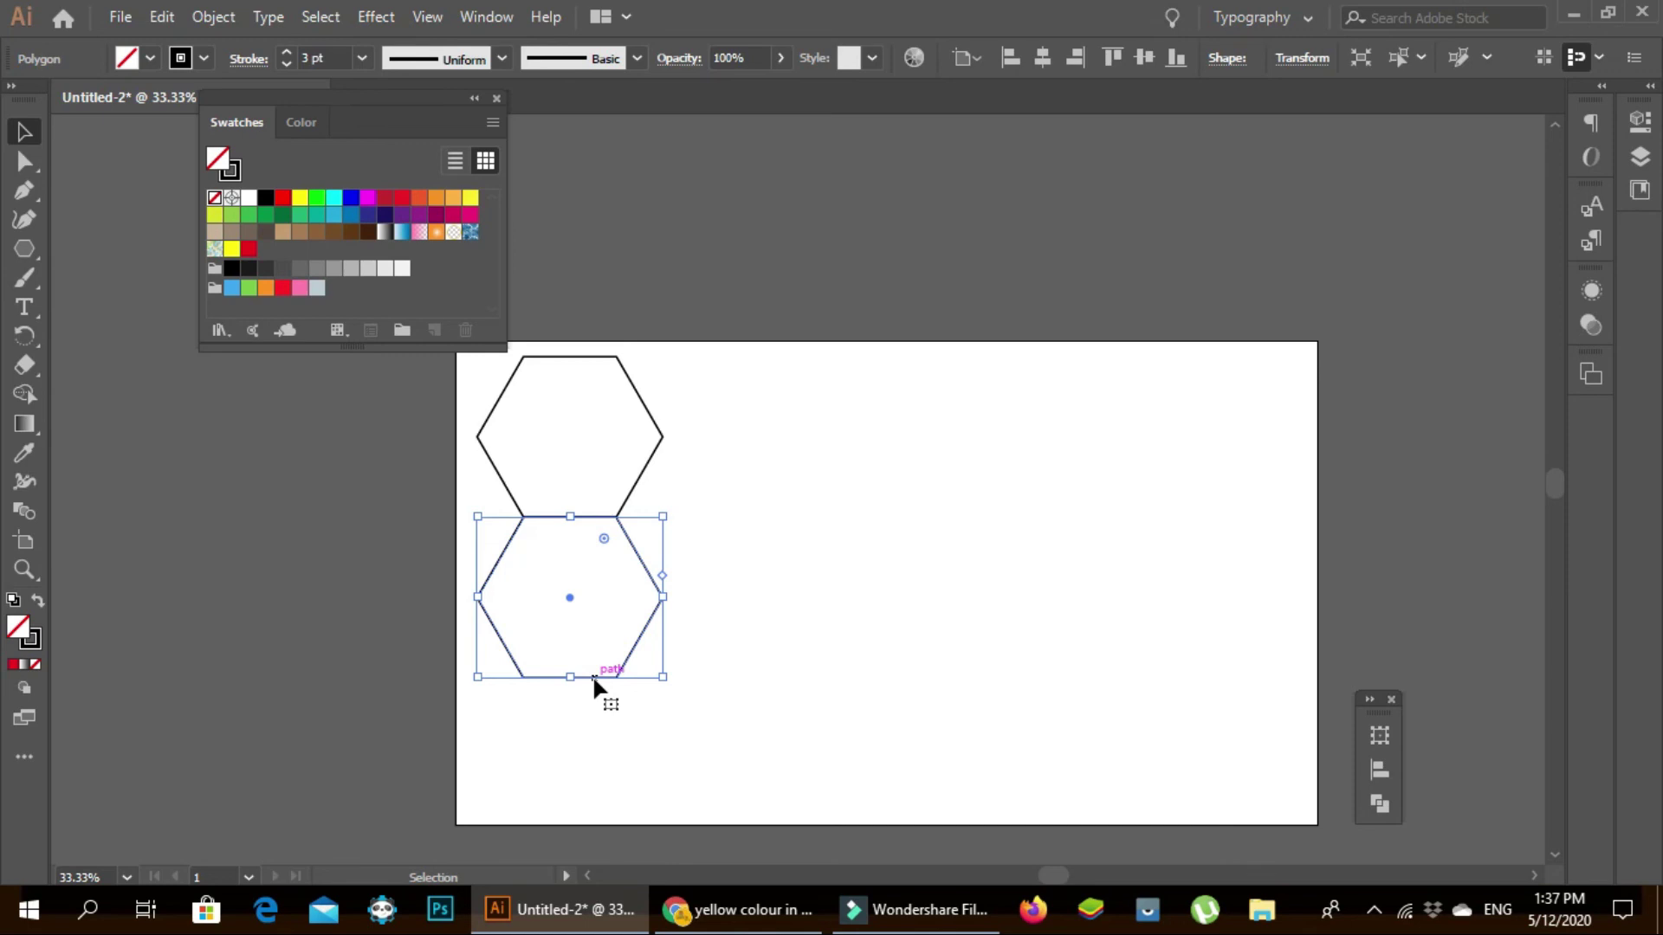
key("ctrl+d")
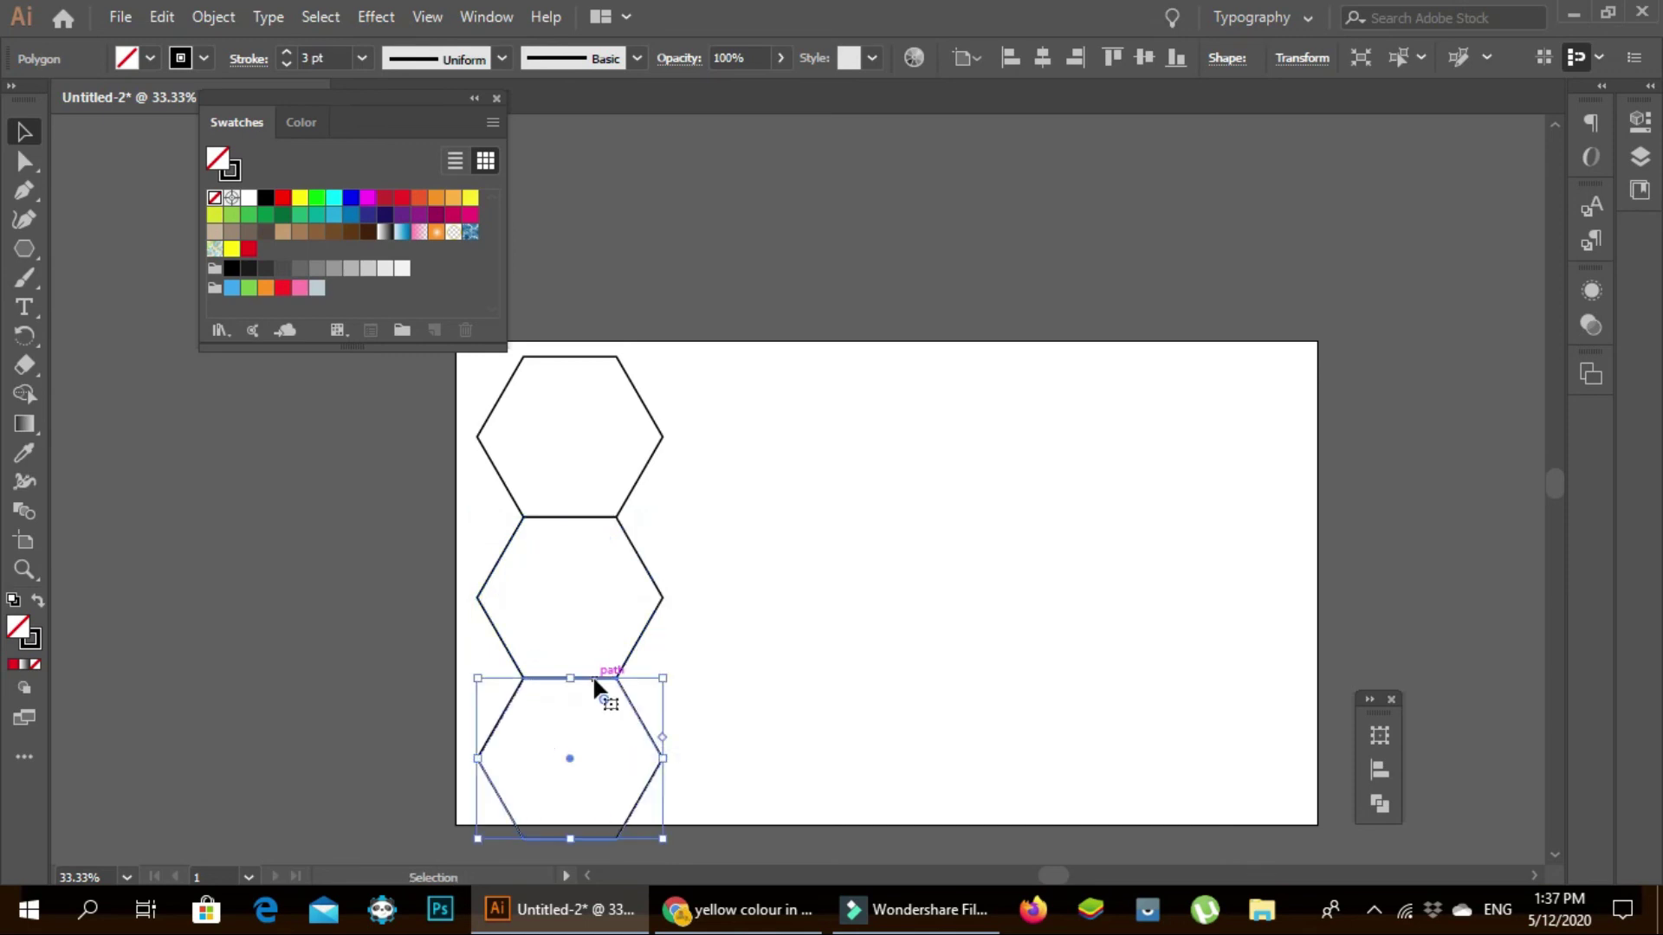
scroll(865, 570, "down", 2)
scroll(864, 570, "up", 1)
scroll(864, 570, "down", 2)
scroll(864, 569, "up", 1)
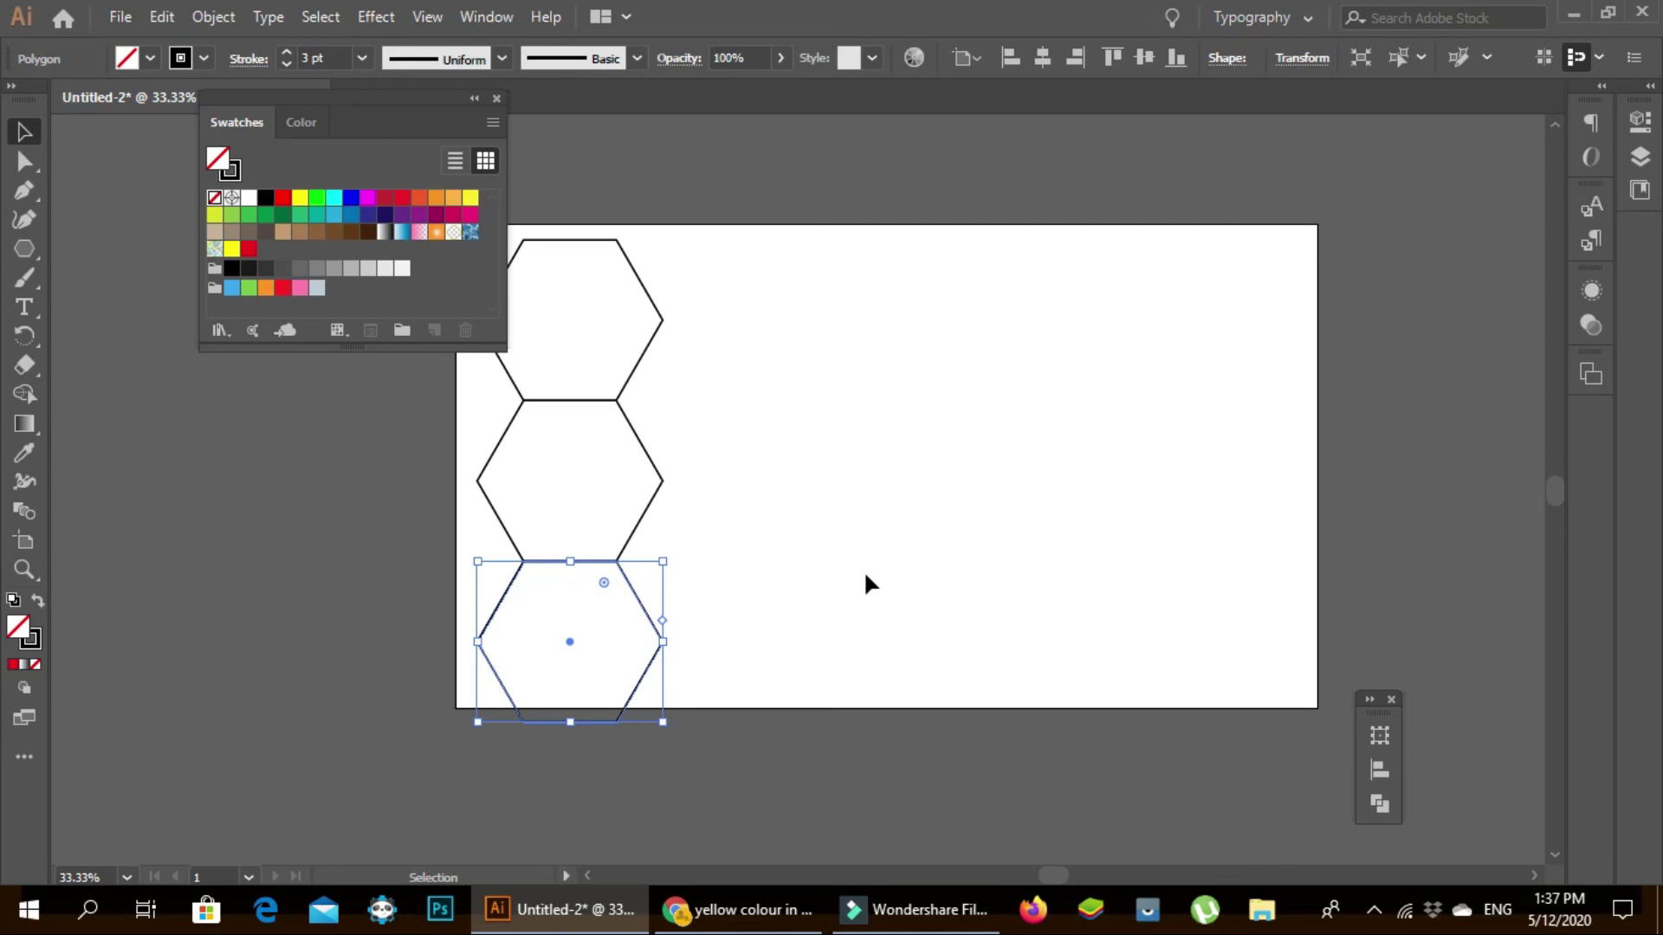
- Drag the artboard's bottom edge down so it becomes 848 px tall
left_click(23, 539)
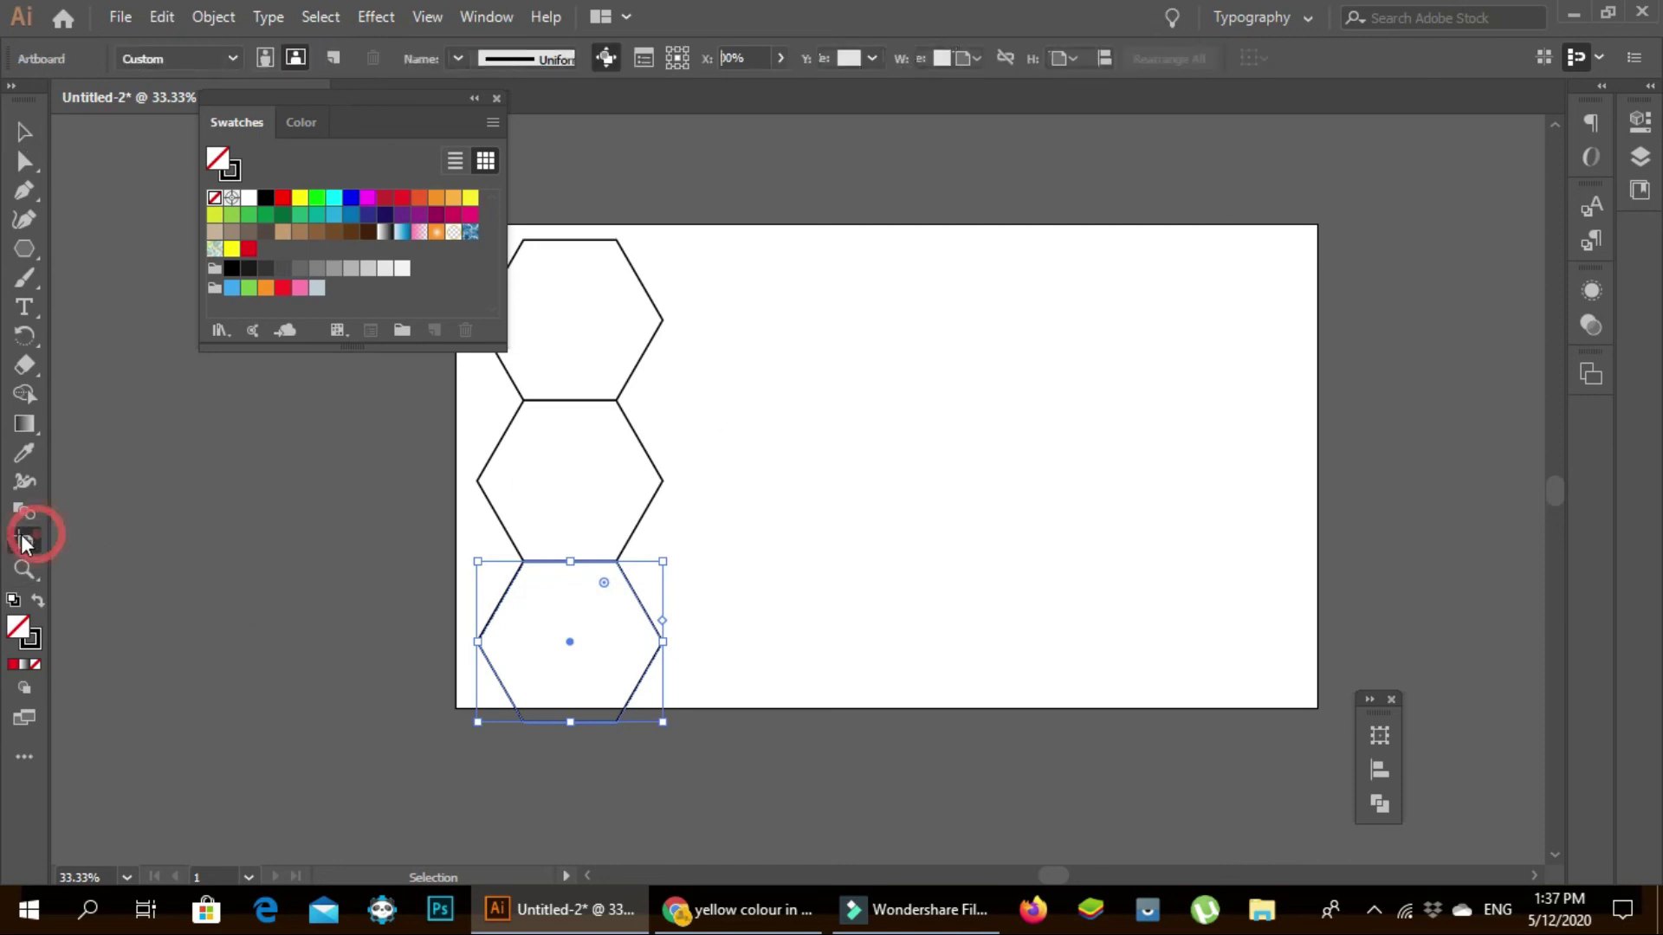
left_click(886, 713)
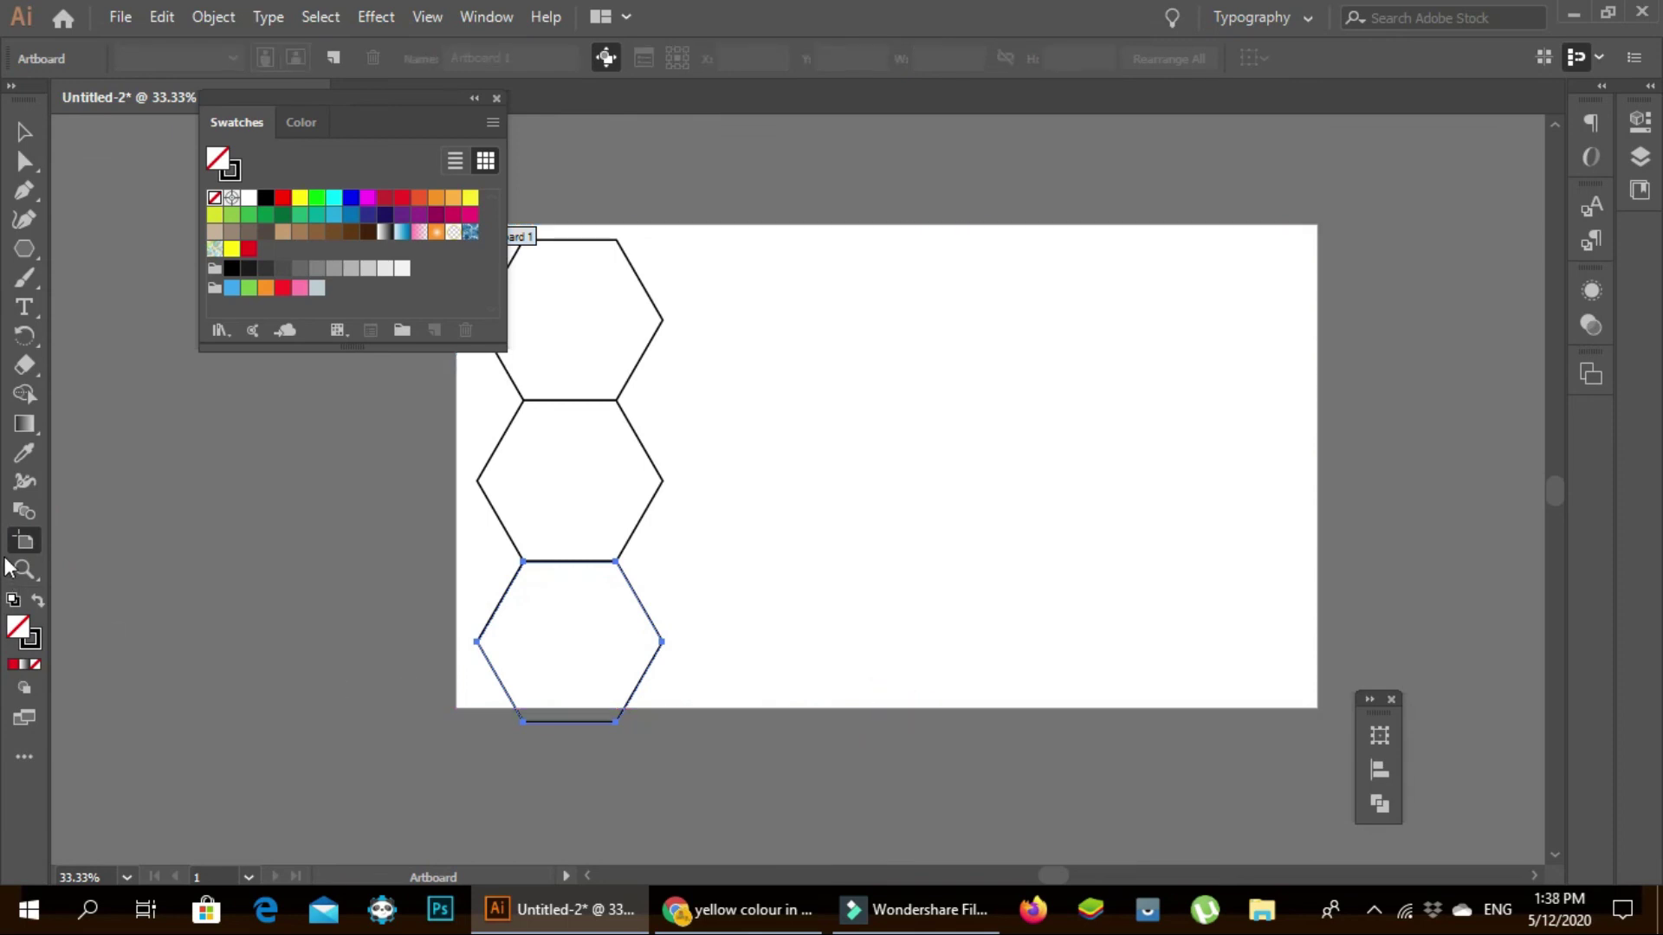
left_click(862, 592)
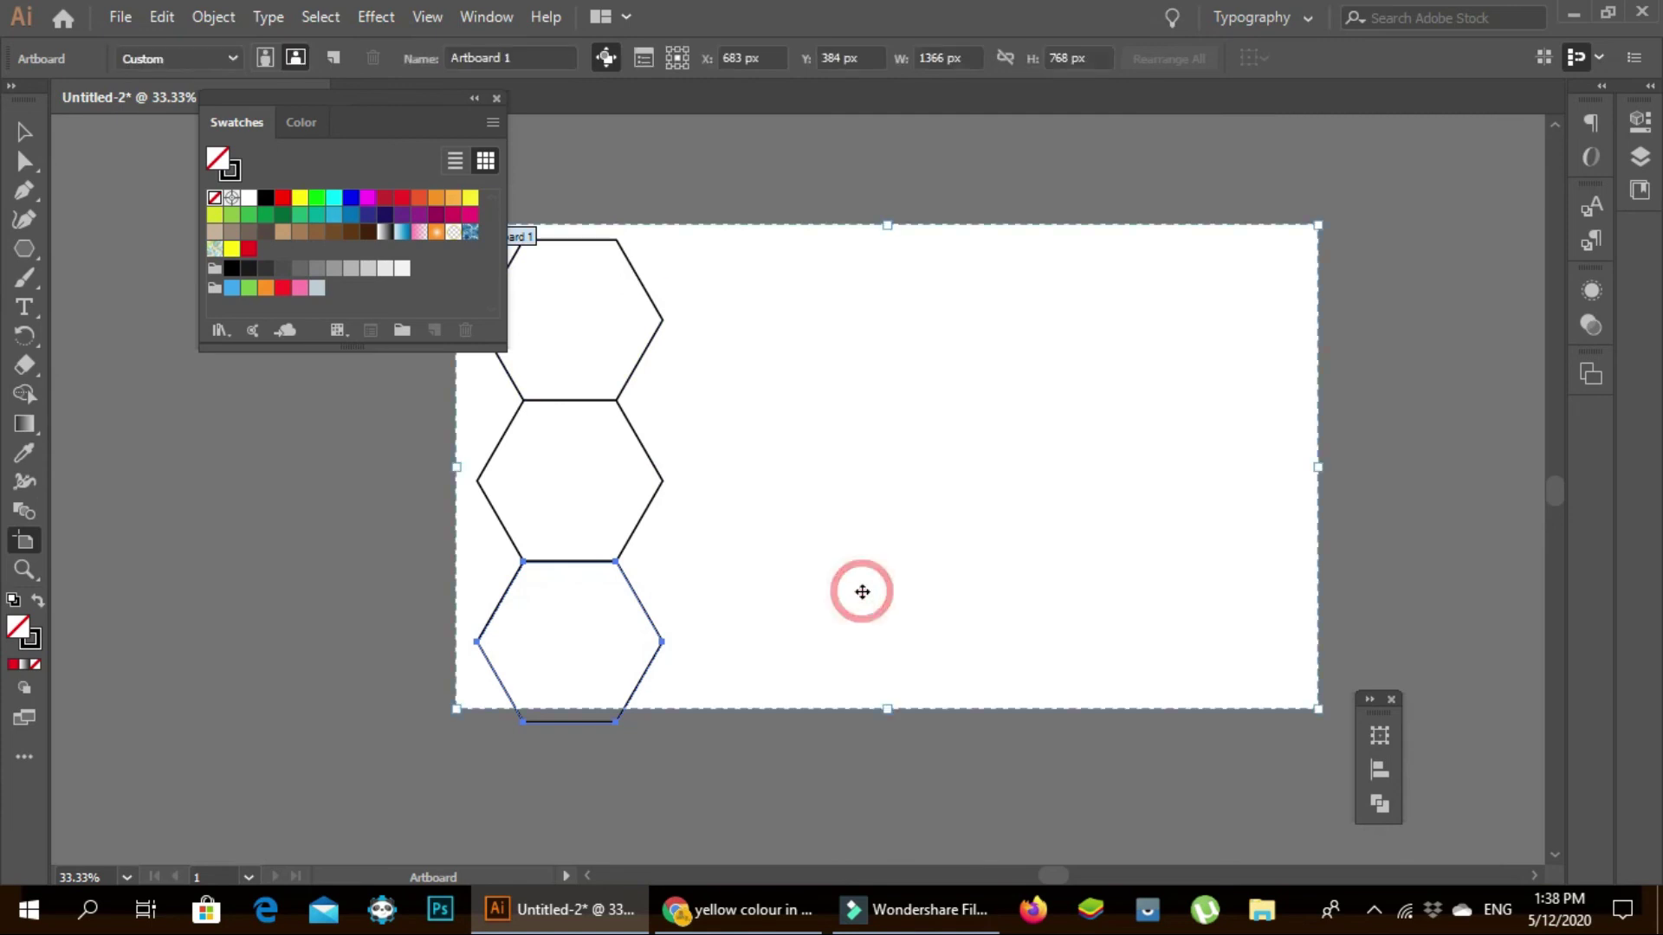
left_click(887, 710)
left_click_drag(887, 713, 887, 762)
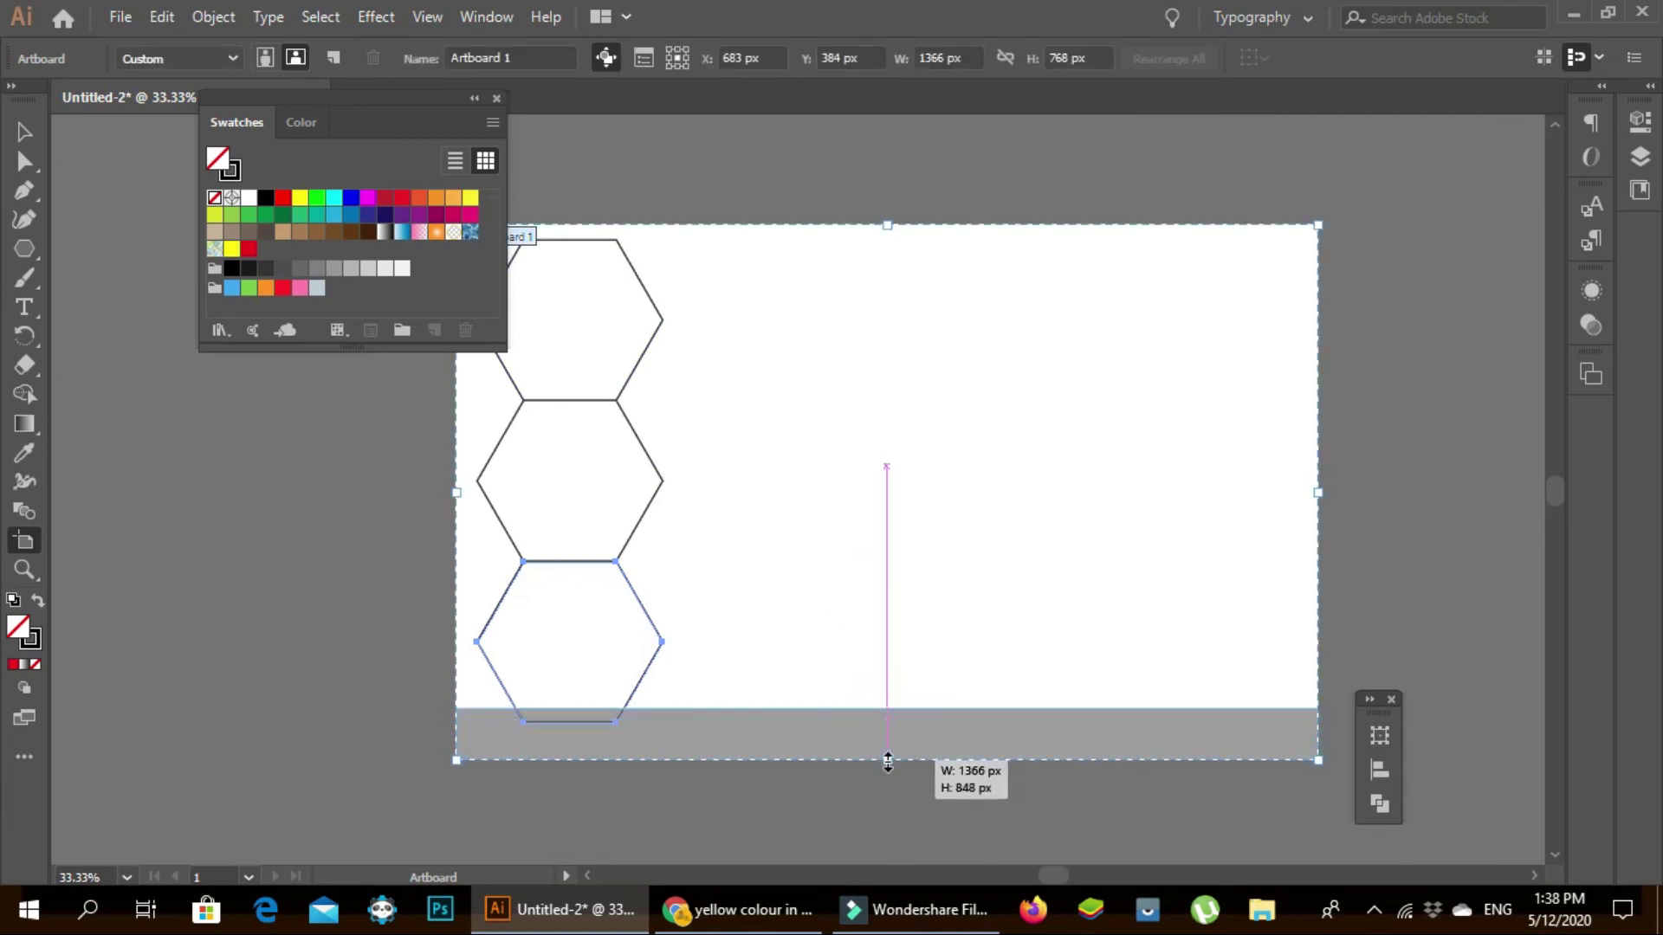
- Select all three stacked hexagons as whole objects
left_click(26, 131)
key("a")
key("ctrl+a")
key("v")
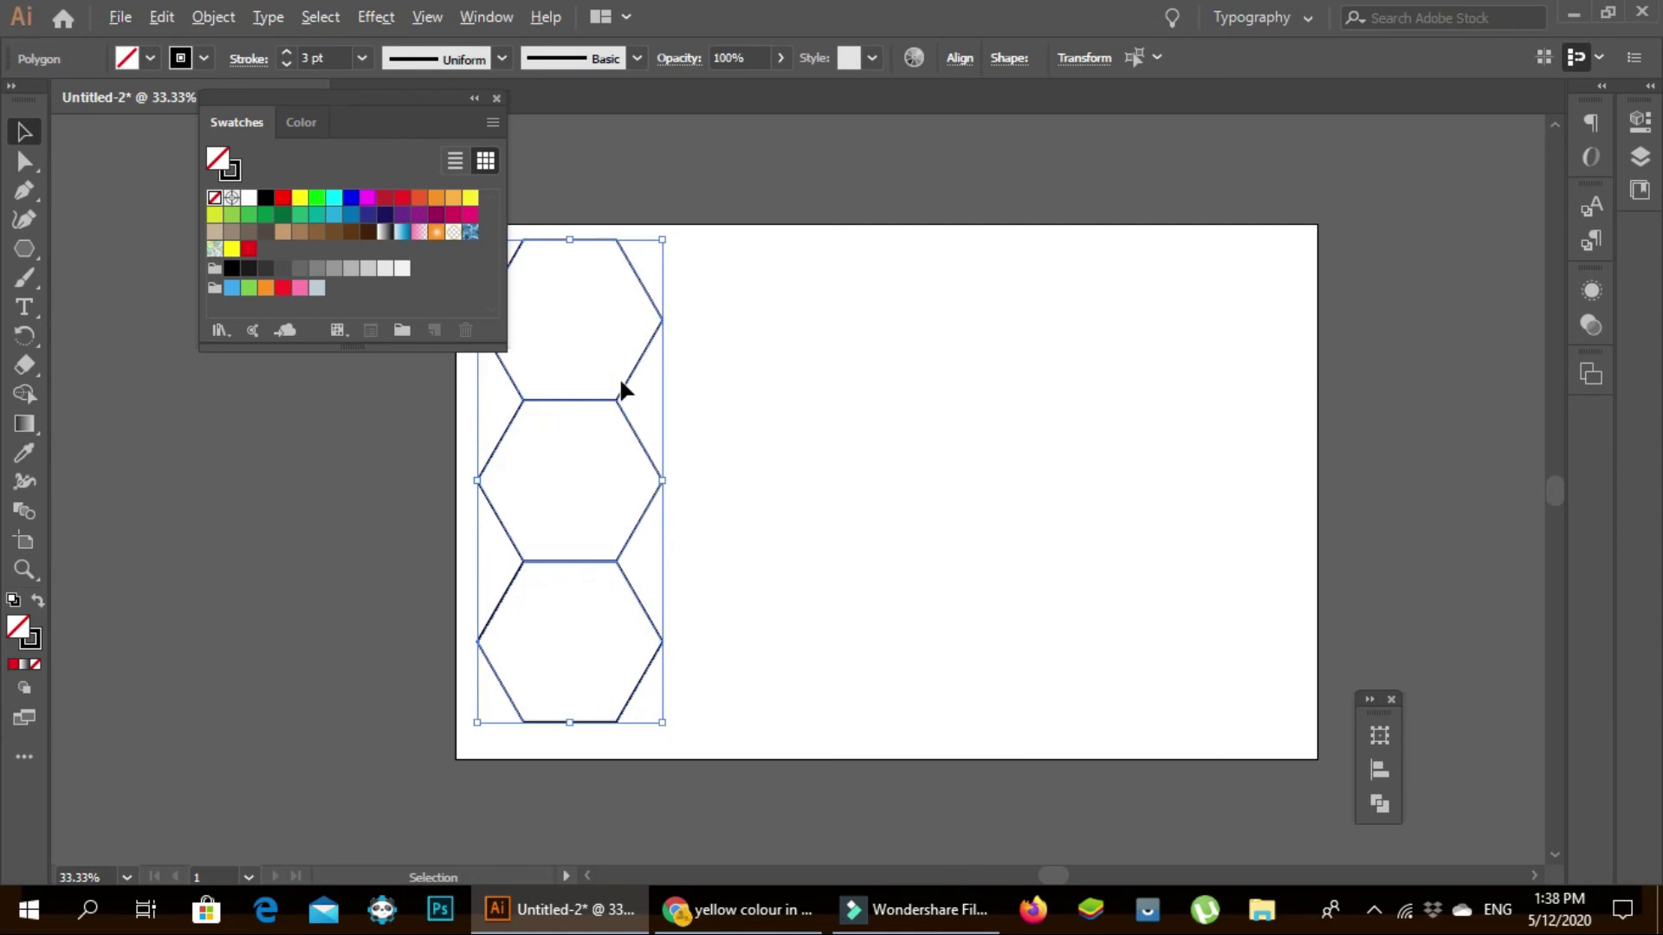
- Copy the hexagon column up-right and raise the artboard's top edge to 975 px tall
mouse_move(621, 385)
left_mouse_down()
mouse_move(794, 335)
mouse_move(780, 319)
left_mouse_up()
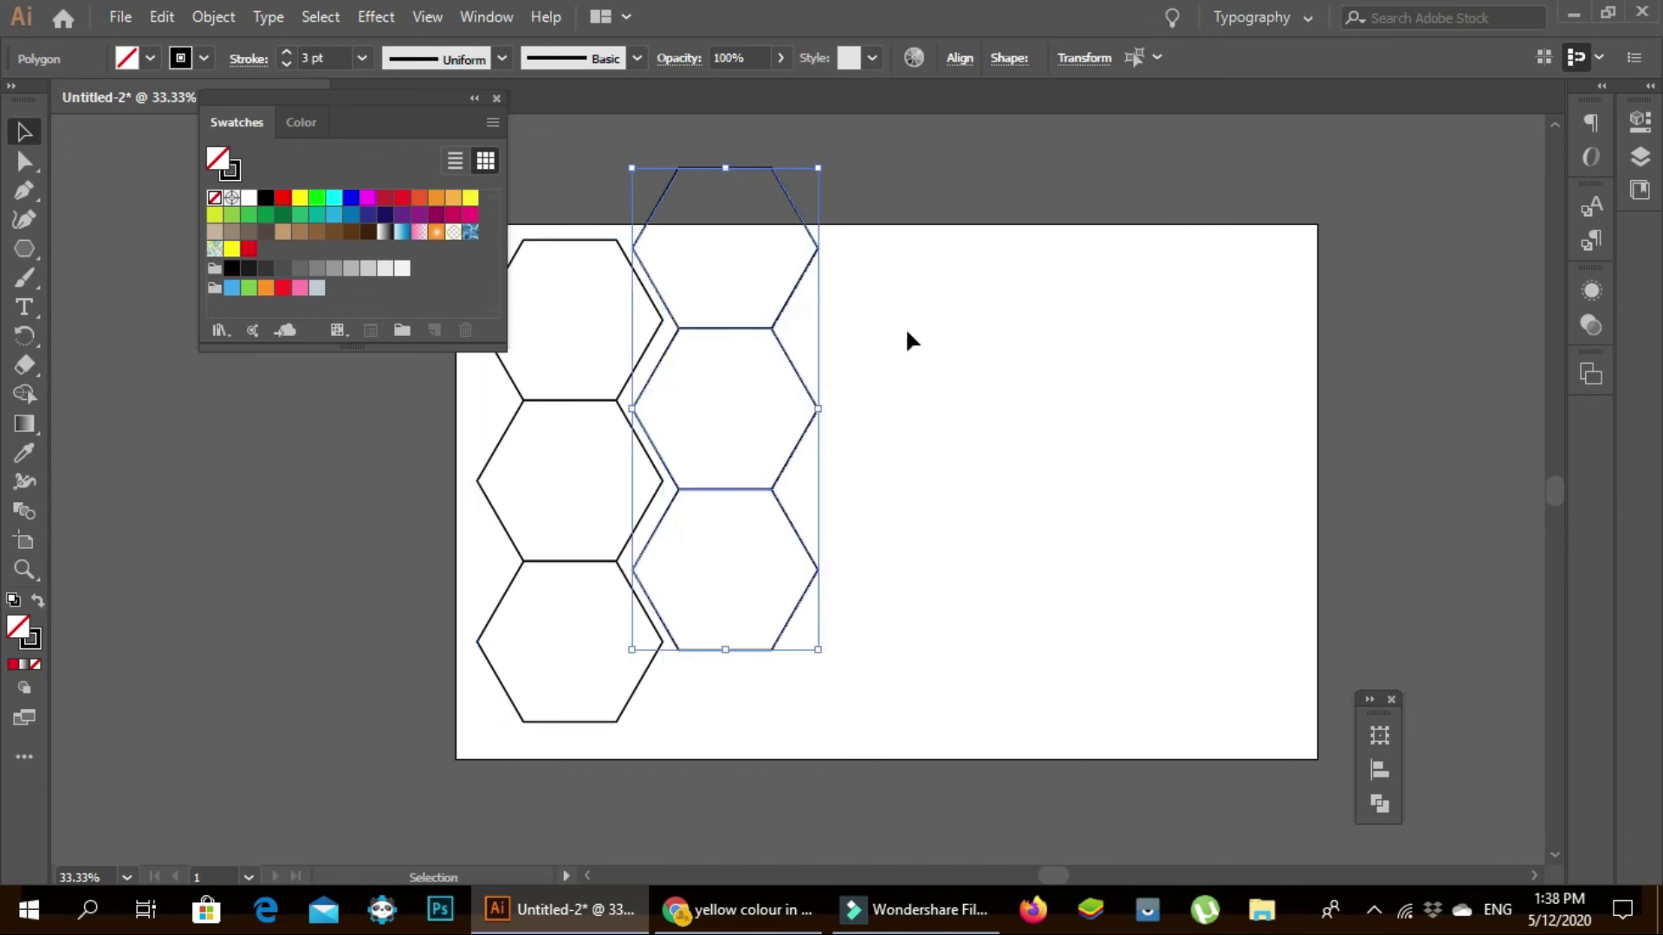
left_click(958, 344)
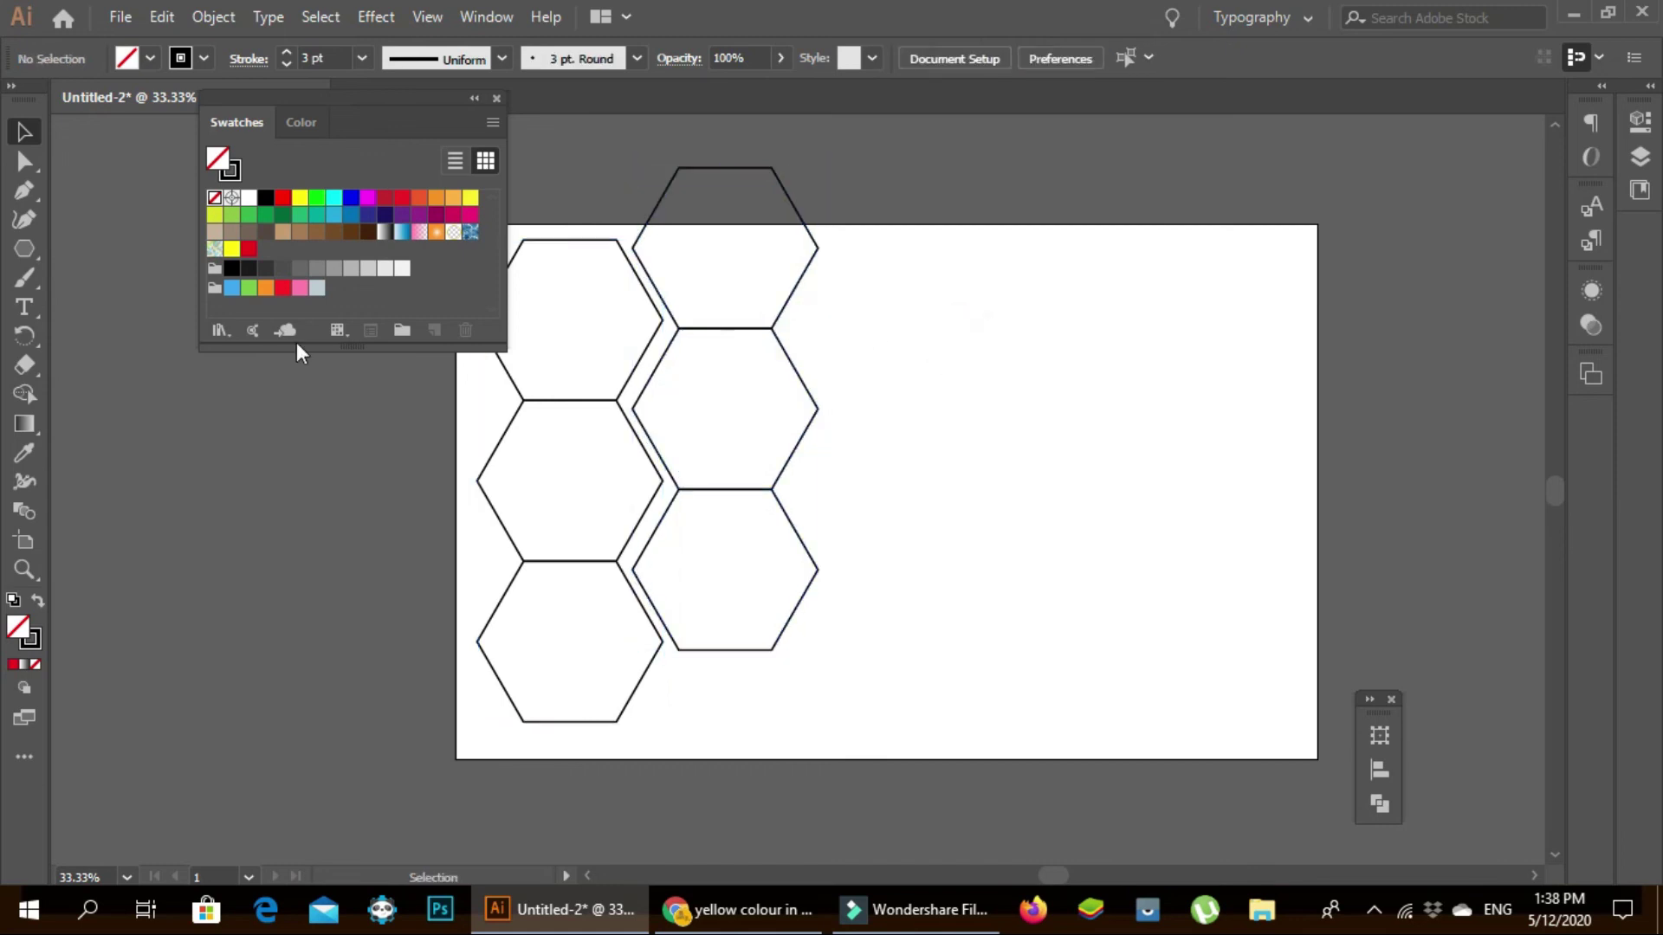
left_click(25, 541)
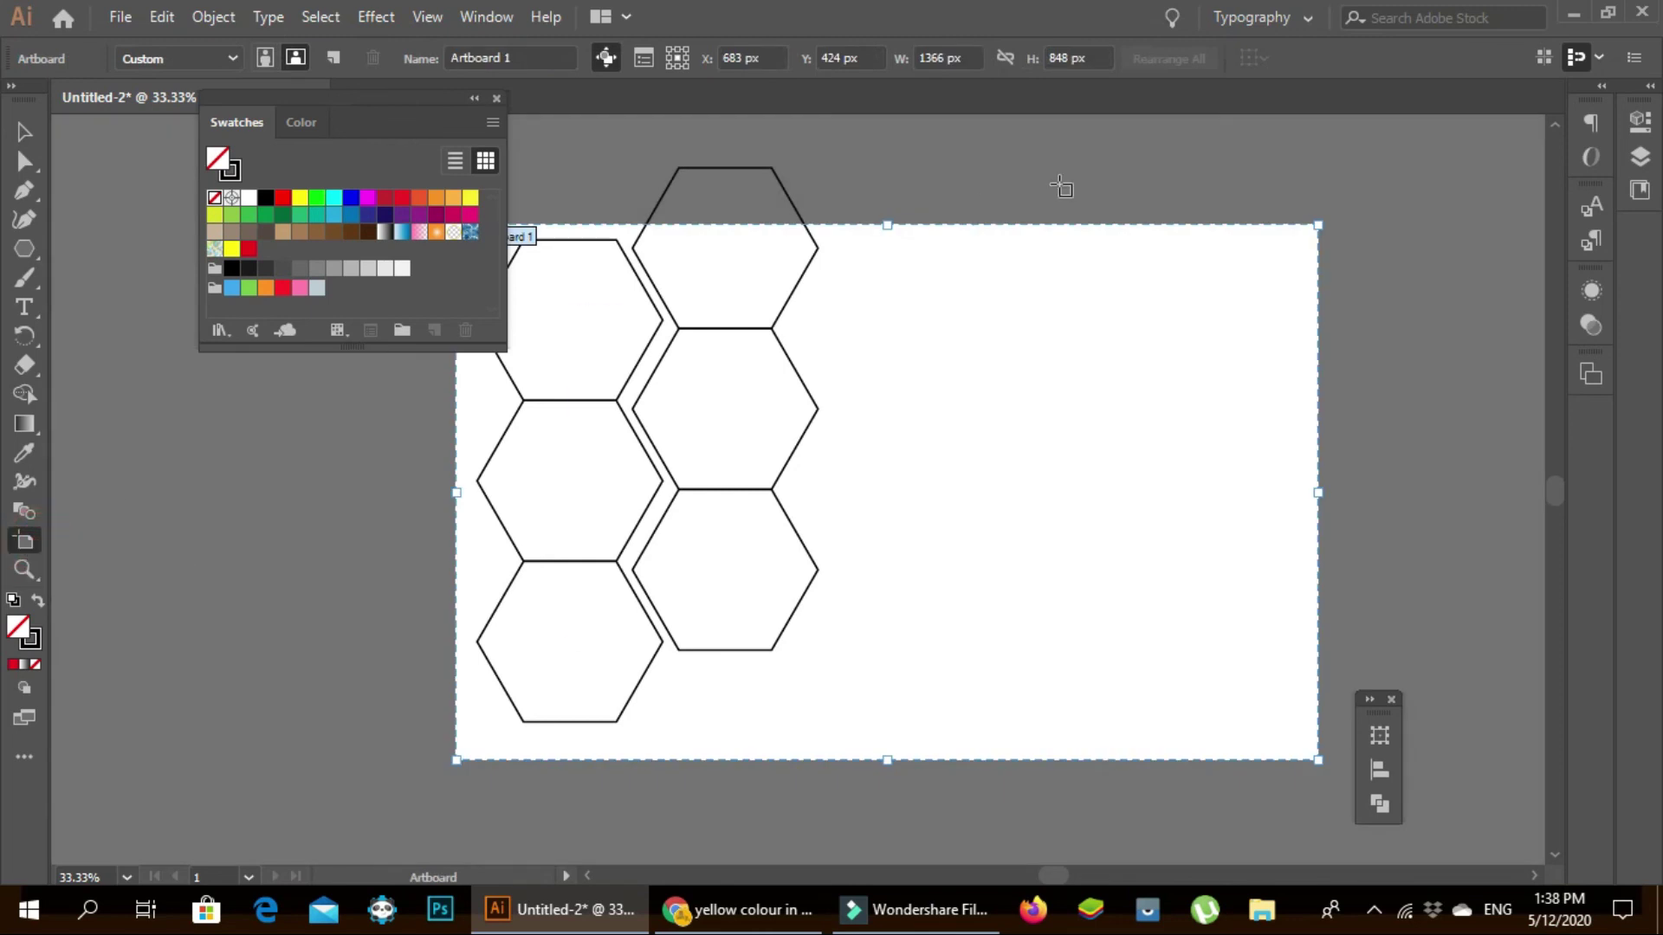
left_click(888, 226)
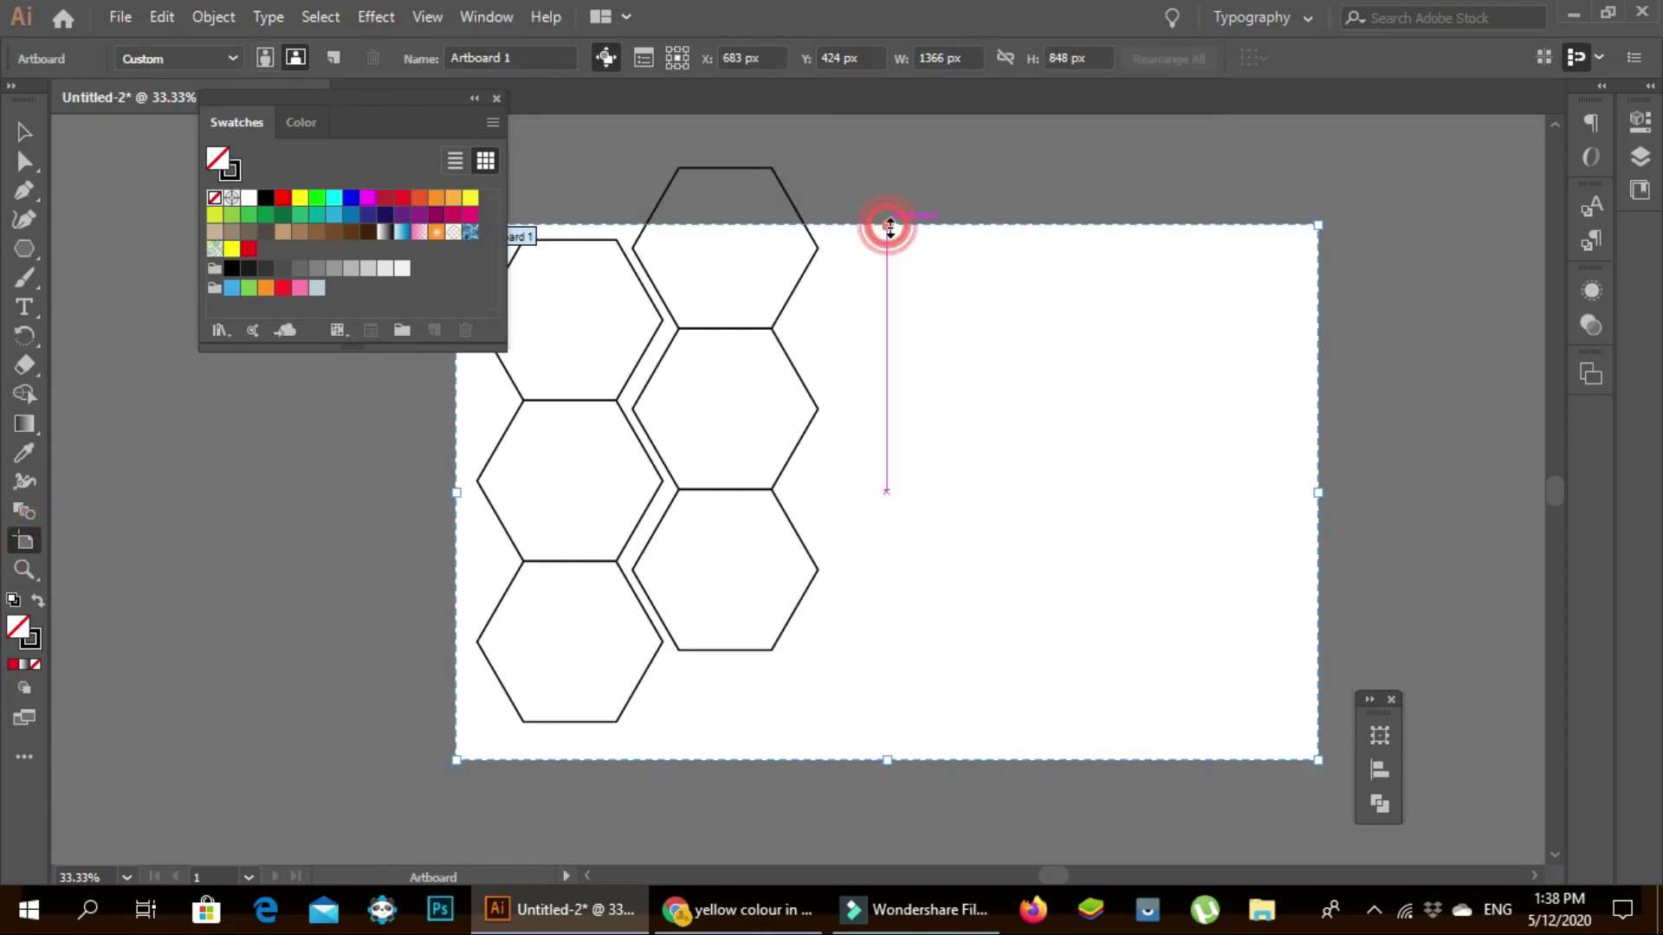
left_click_drag(890, 227, 876, 147)
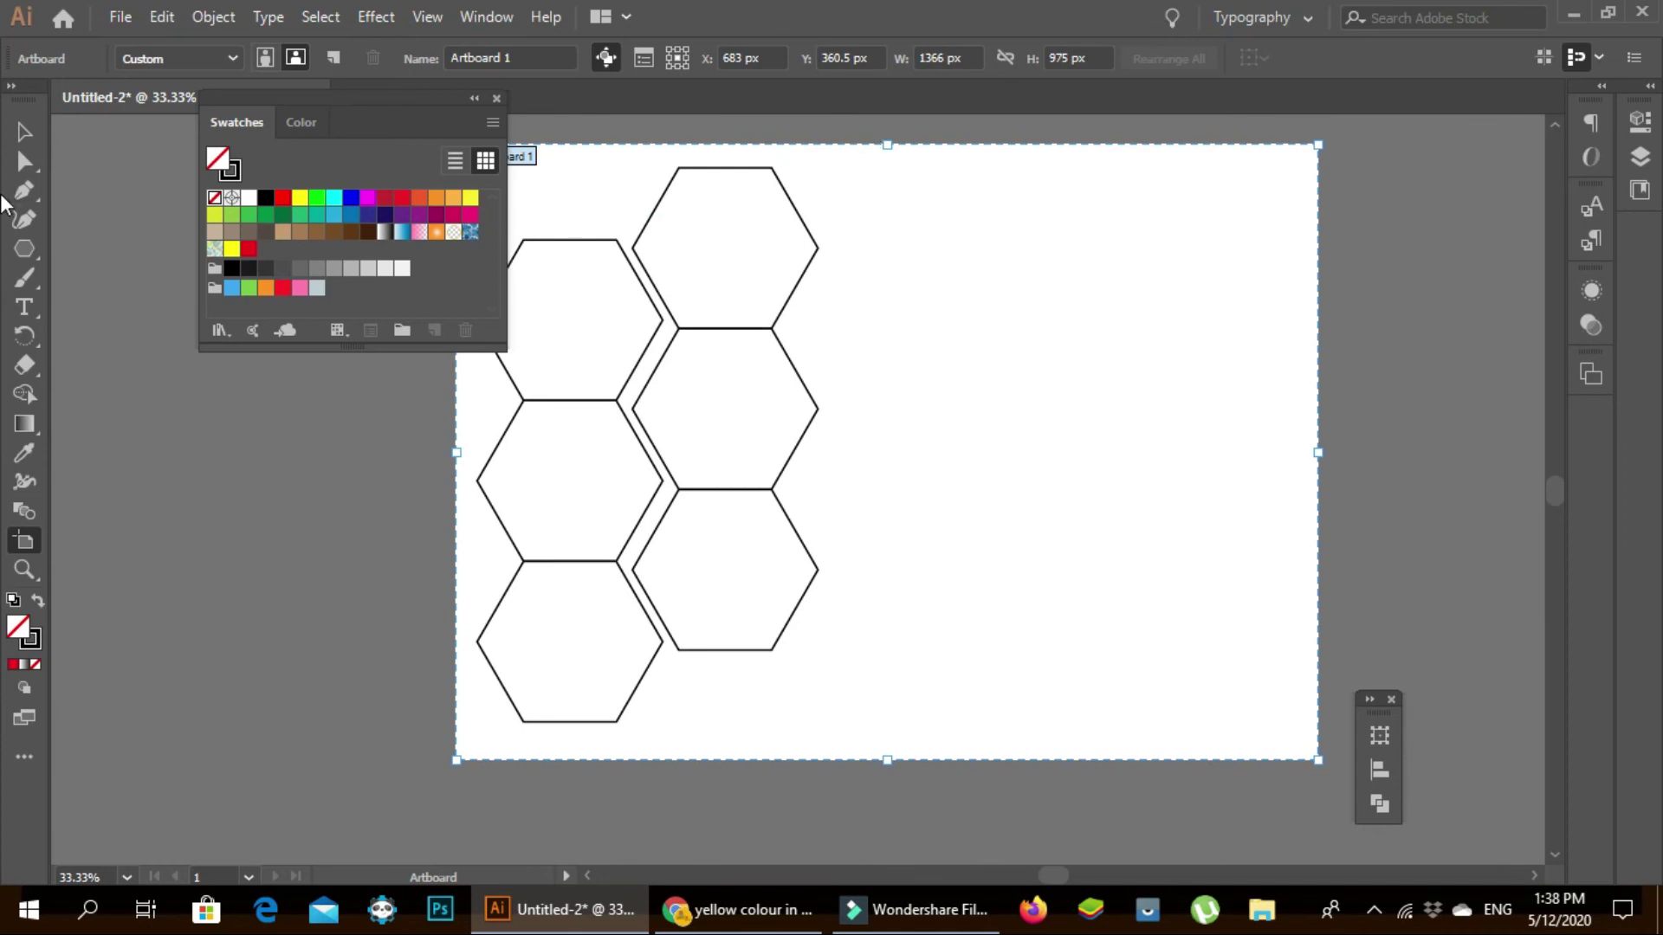
left_click(26, 144)
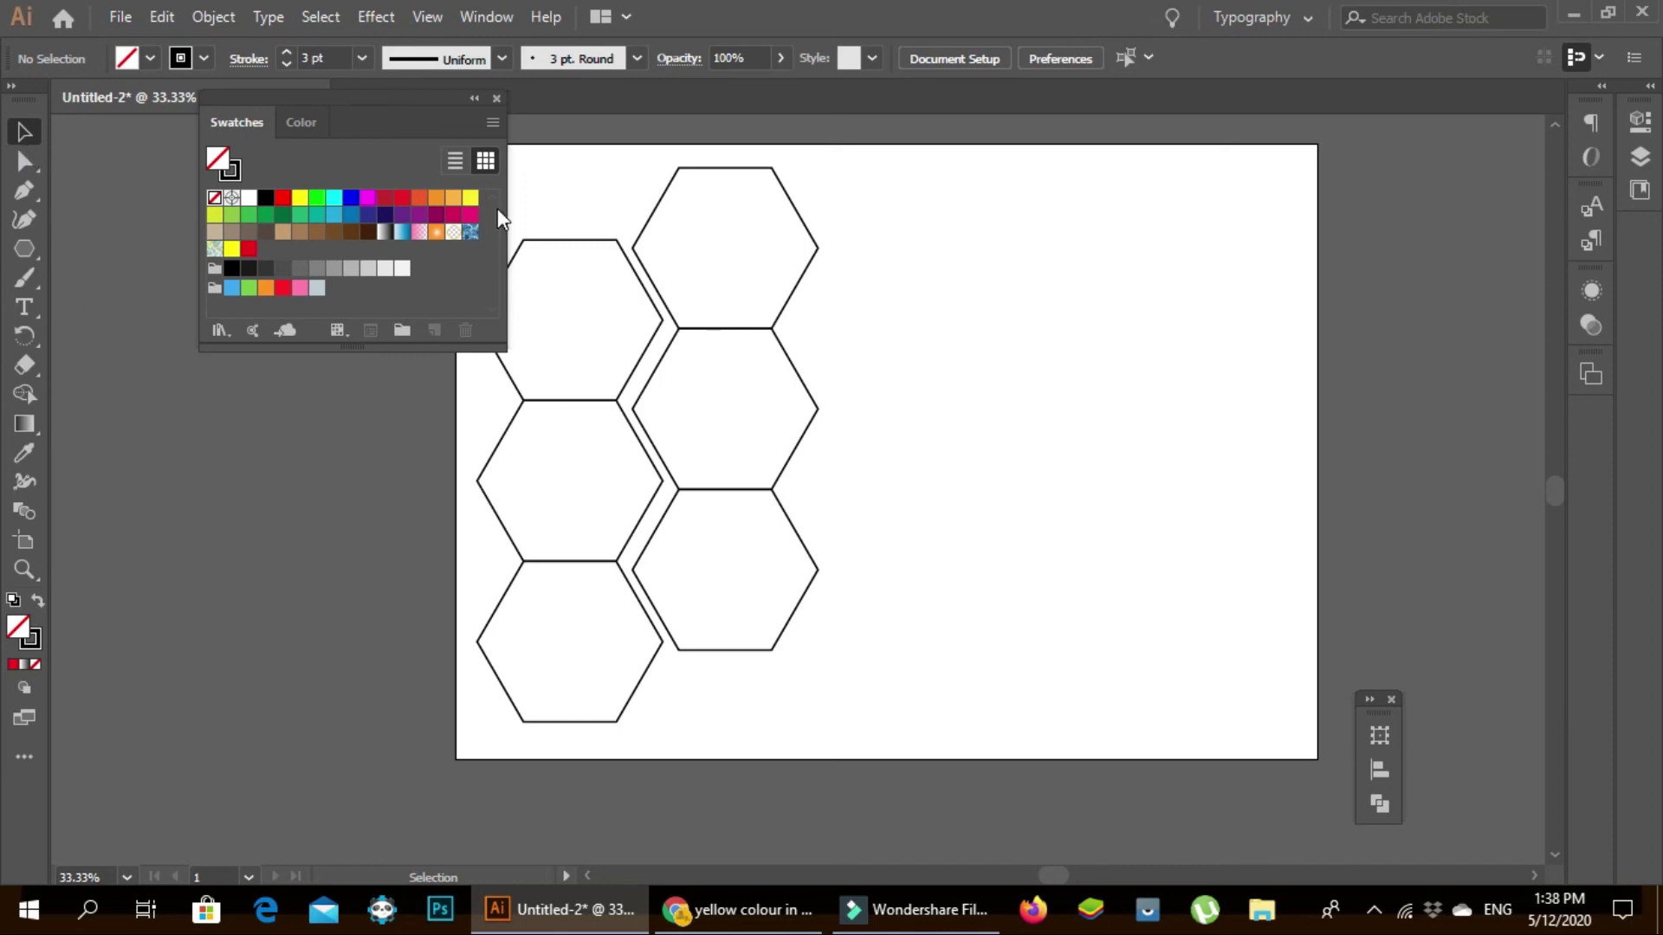
- Duplicate the columns, place the copies down-right to interlock, and select all twelve hexagons
left_click(646, 346)
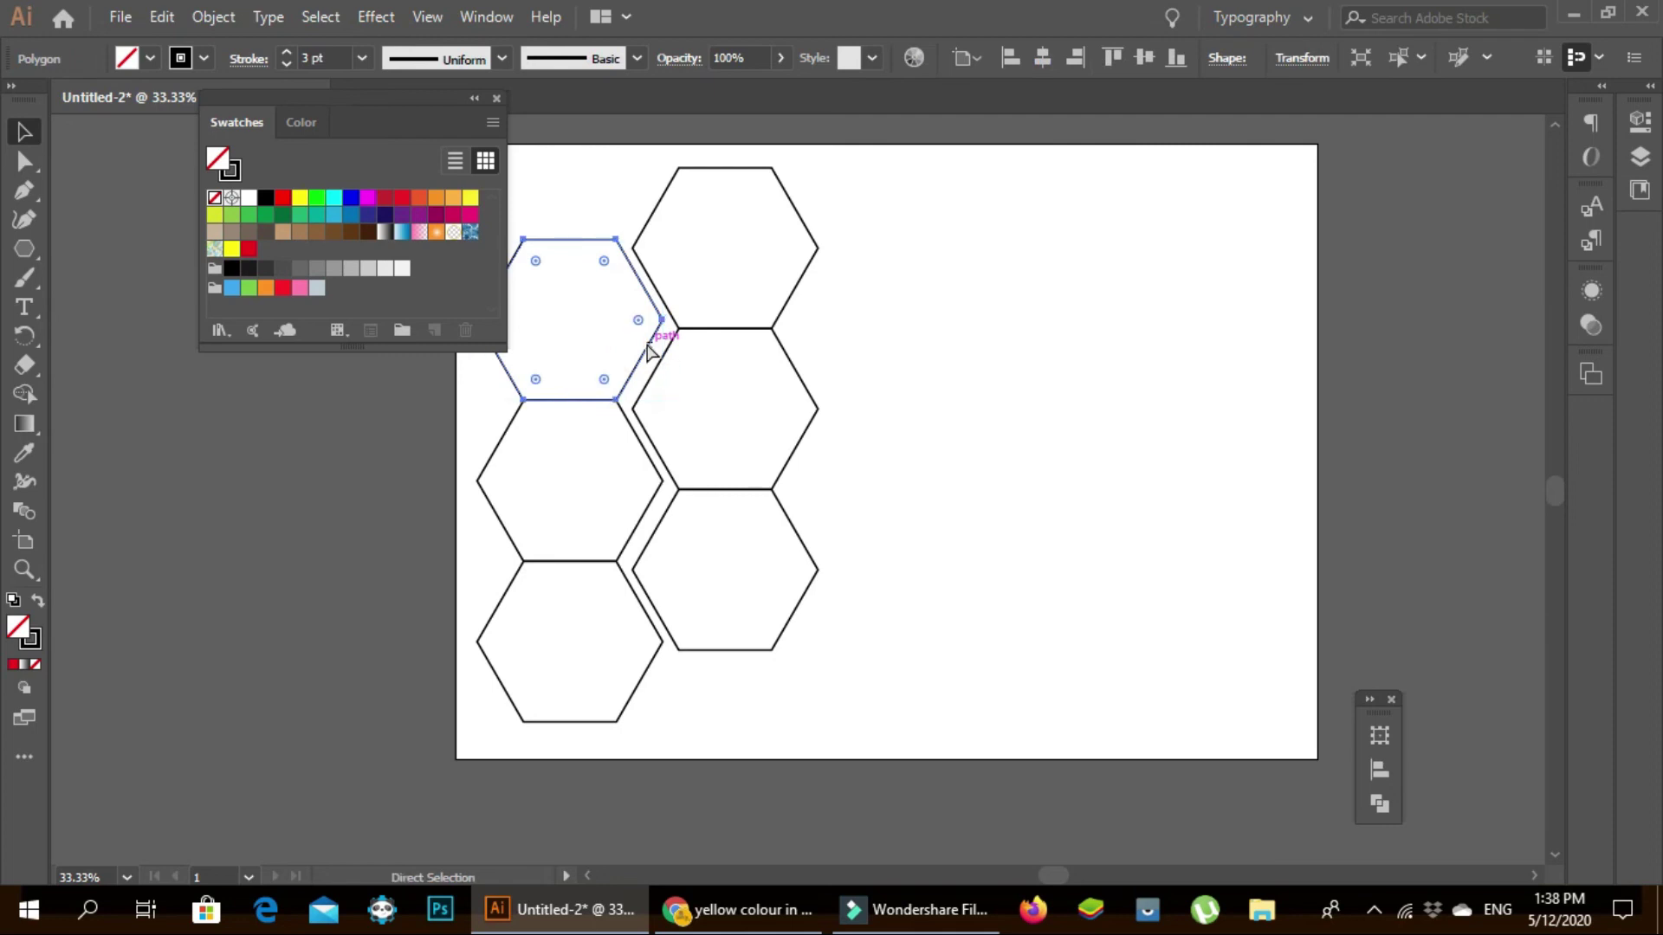
key("v")
left_click(648, 349)
key("ctrl+d")
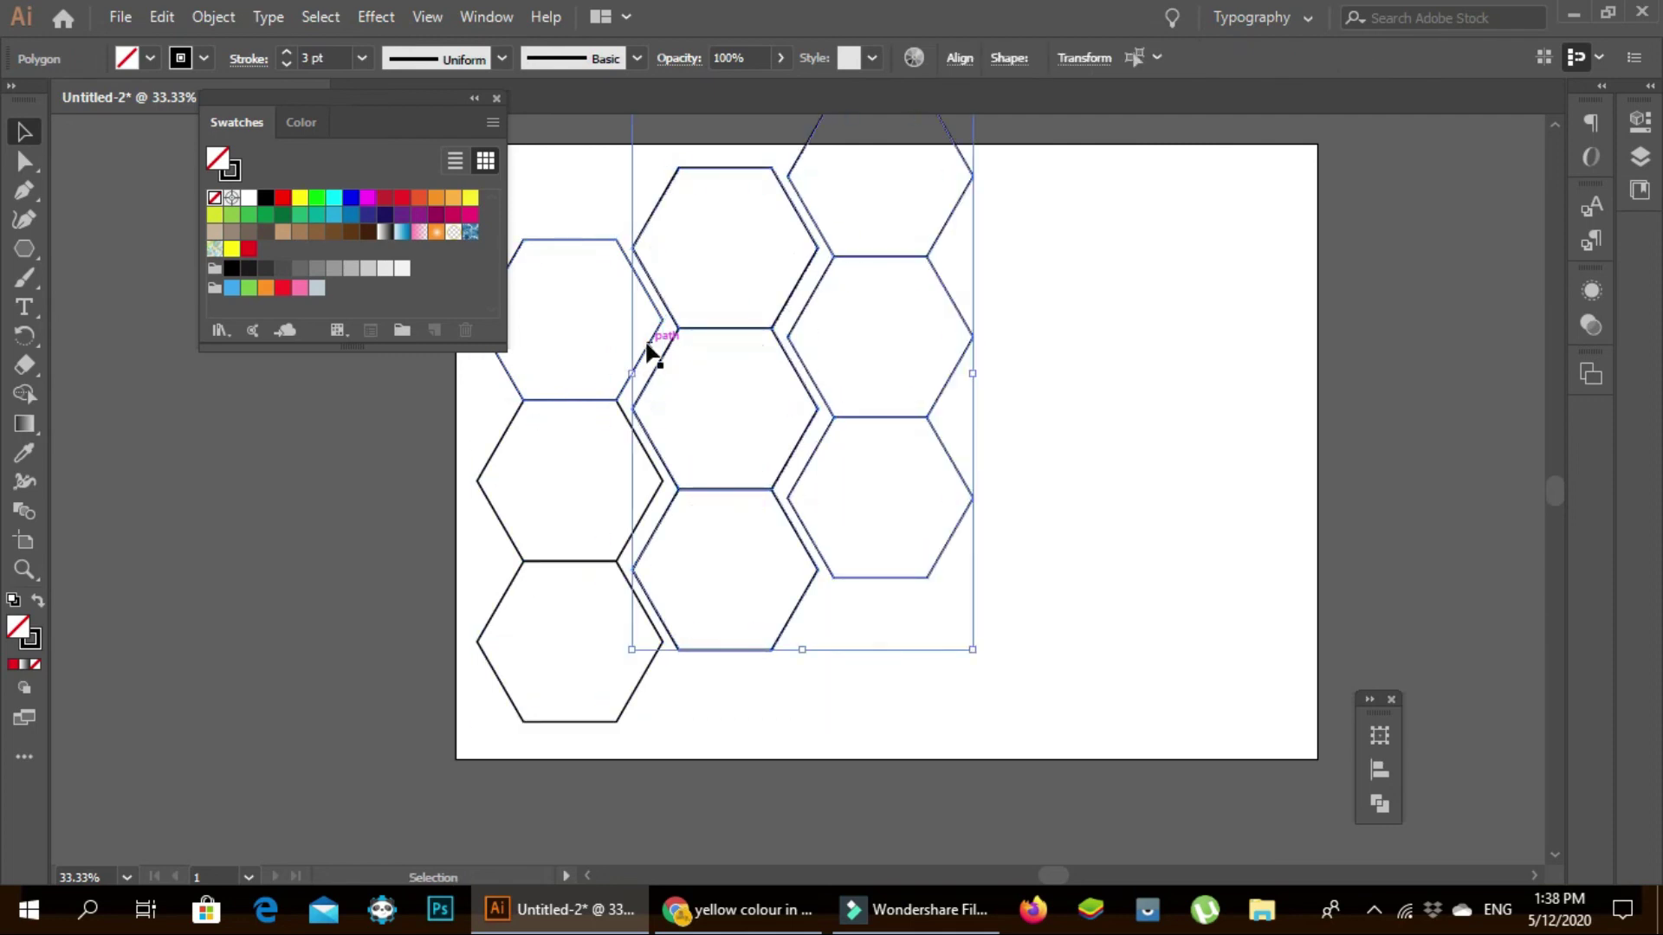
mouse_move(875, 259)
left_mouse_down()
mouse_move(972, 337)
mouse_move(1029, 335)
left_mouse_up()
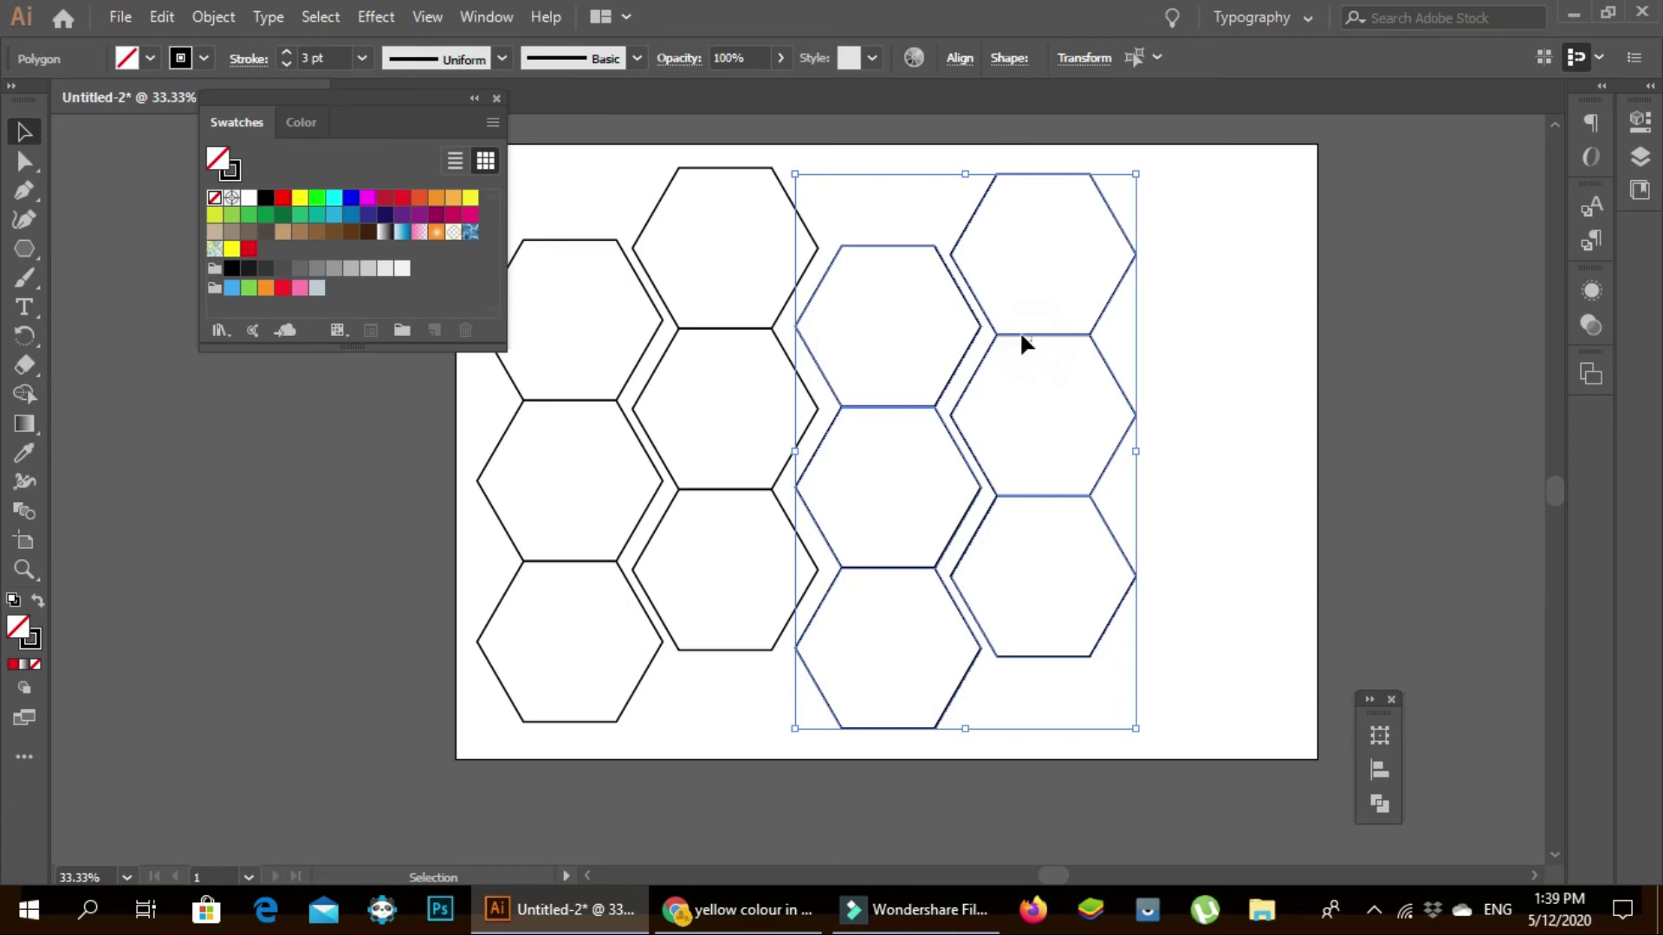
left_click(1045, 232)
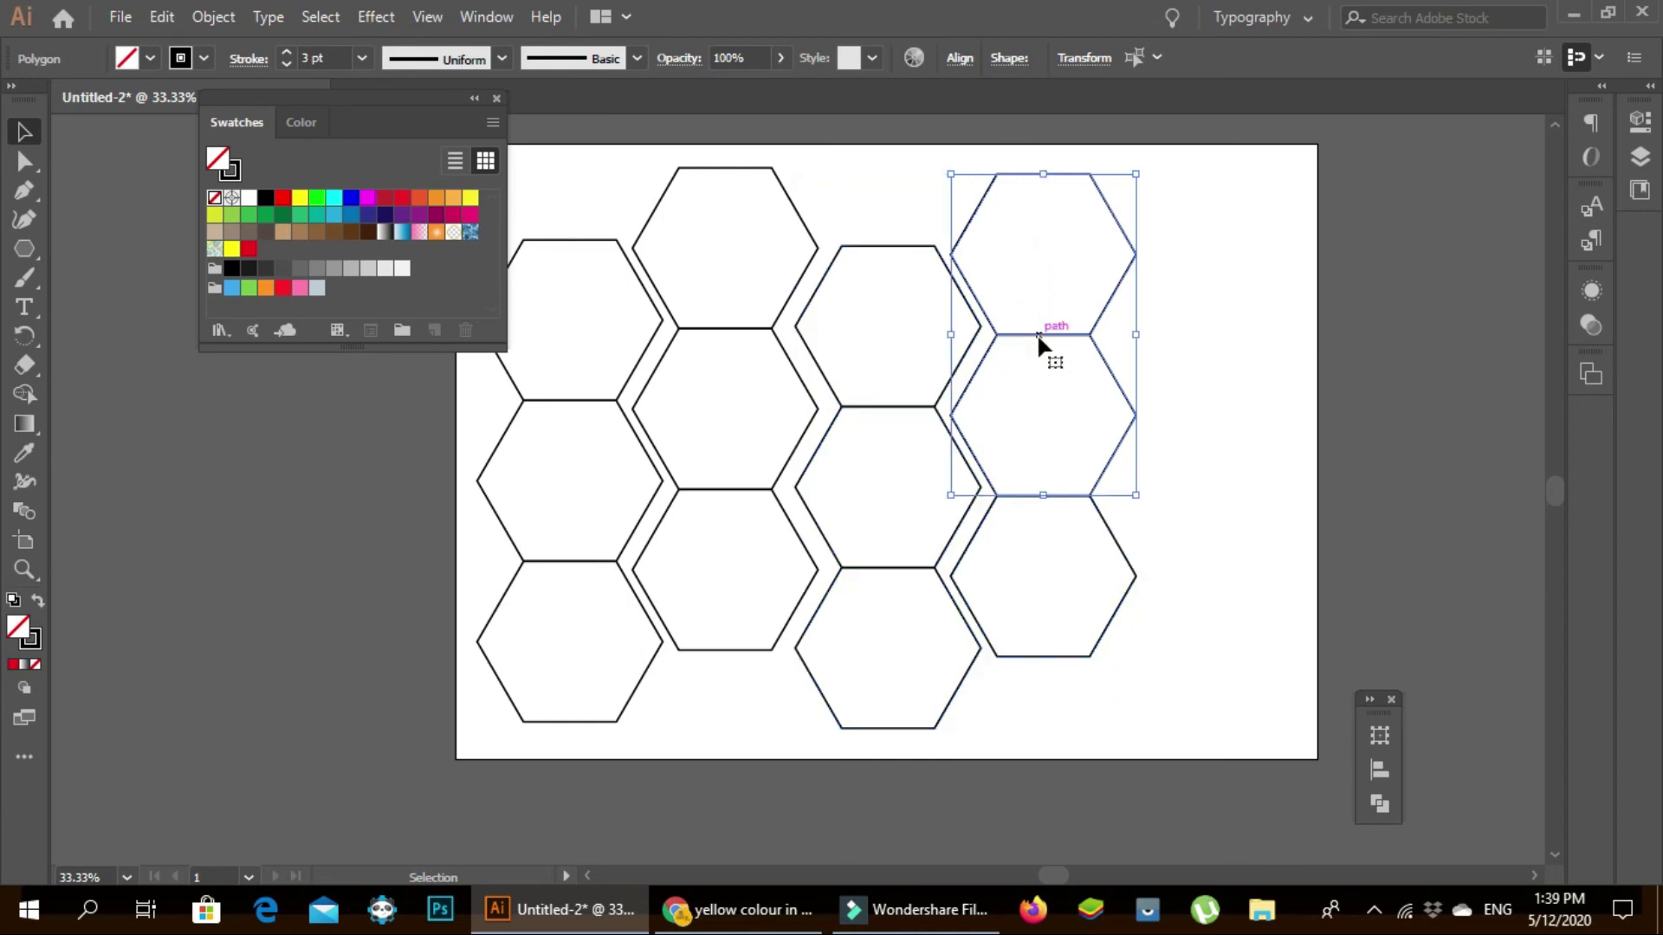
left_click(871, 407)
key("ctrl+z")
key("ctrl+z")
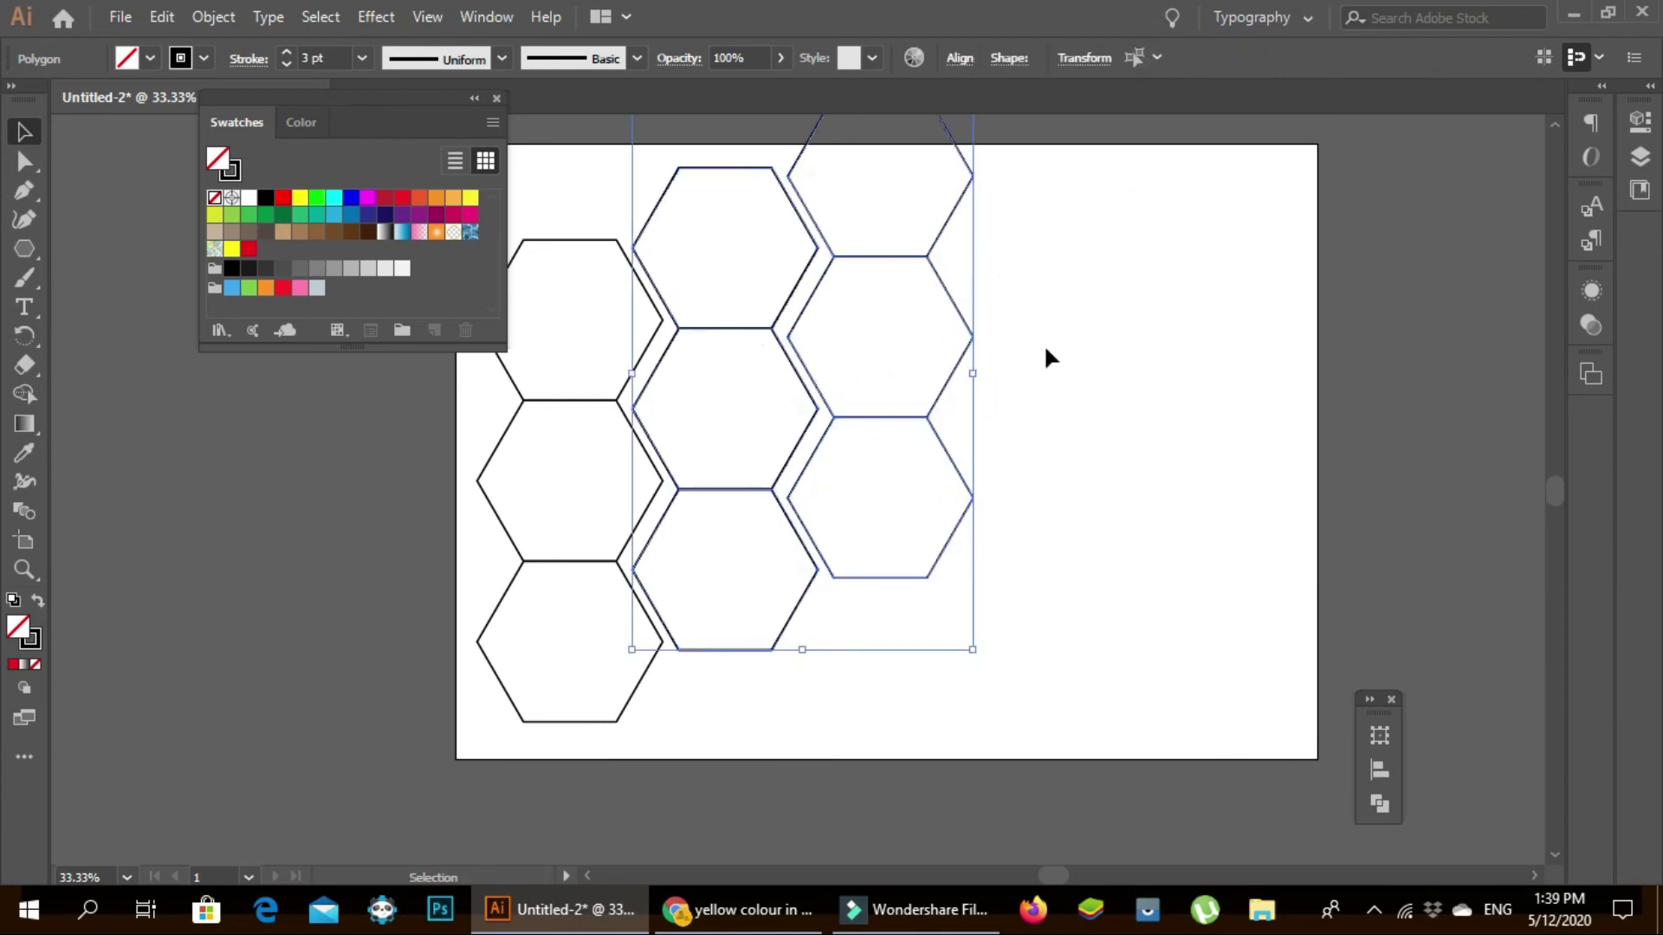
mouse_move(867, 260)
left_mouse_down()
mouse_move(1019, 345)
mouse_move(1020, 330)
left_mouse_up()
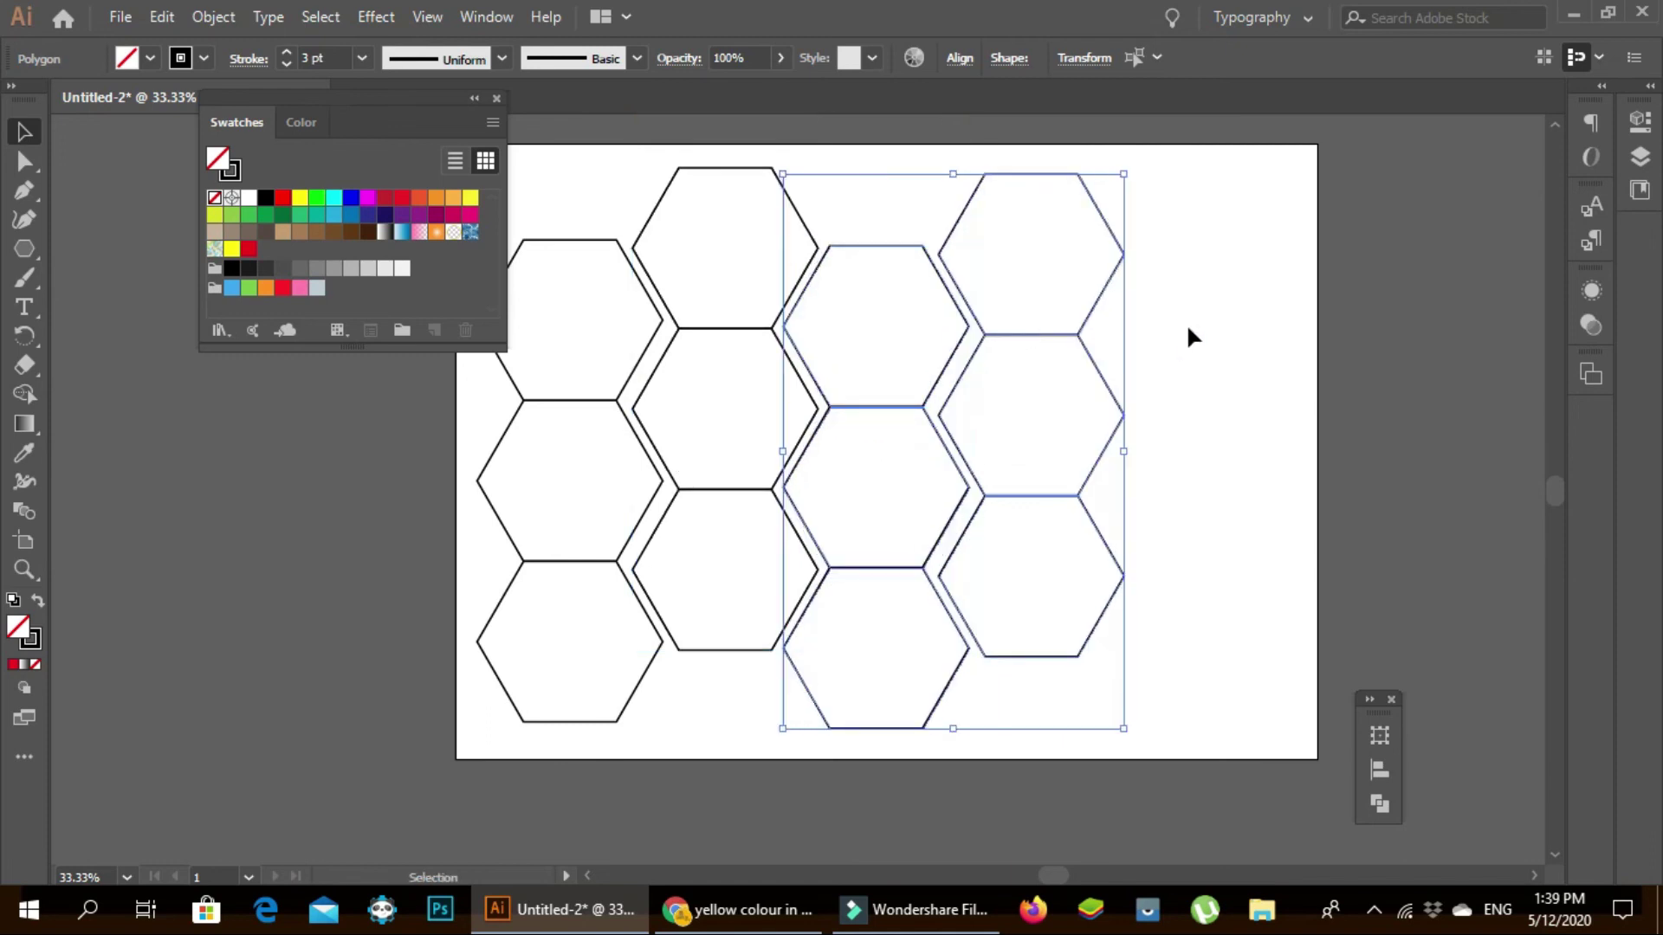
left_click(1302, 374)
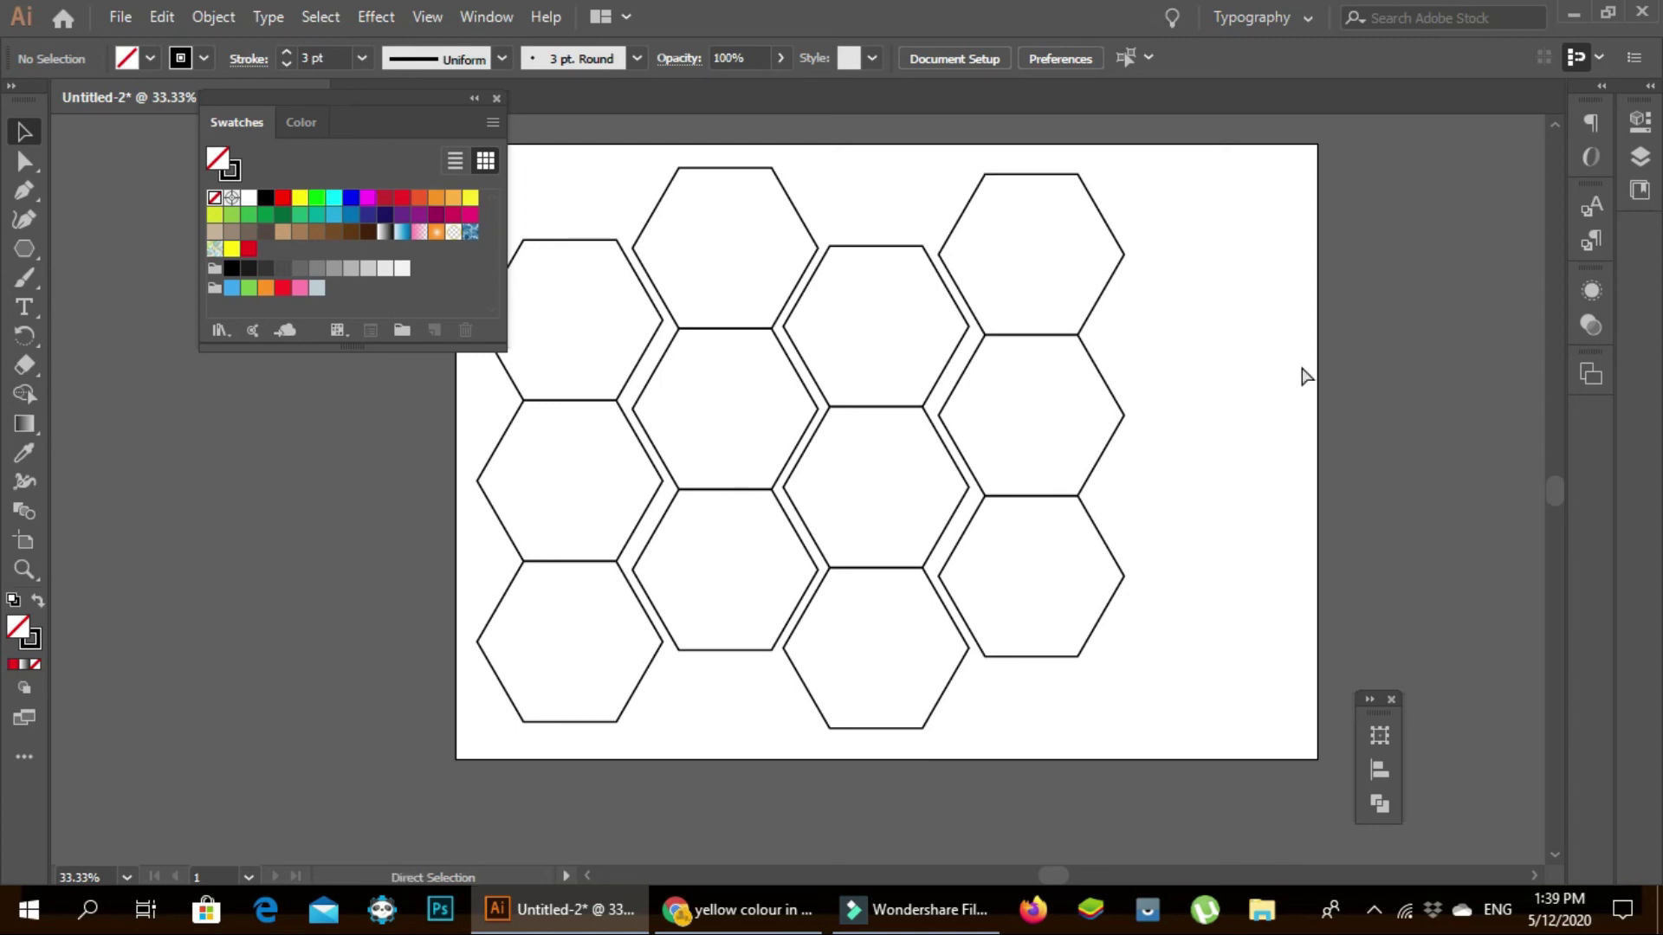
key("ctrl+a")
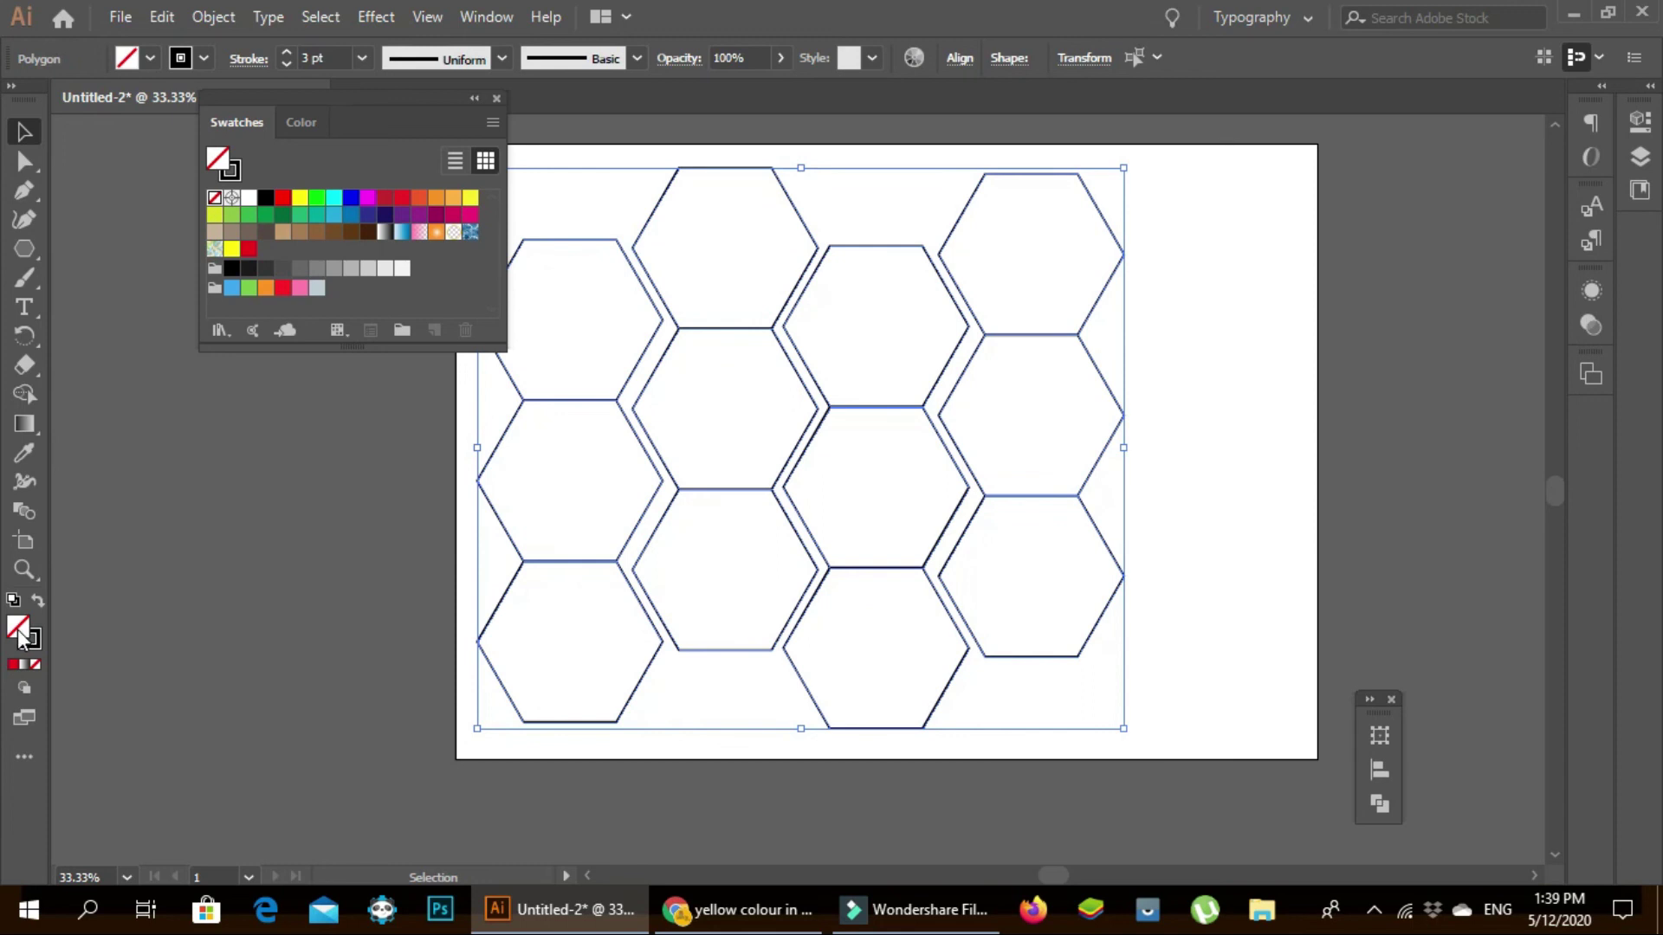
- Fill the twelve hexagons with red #ED0A1B, nudge several into alignment, then undo twice
left_click(14, 665)
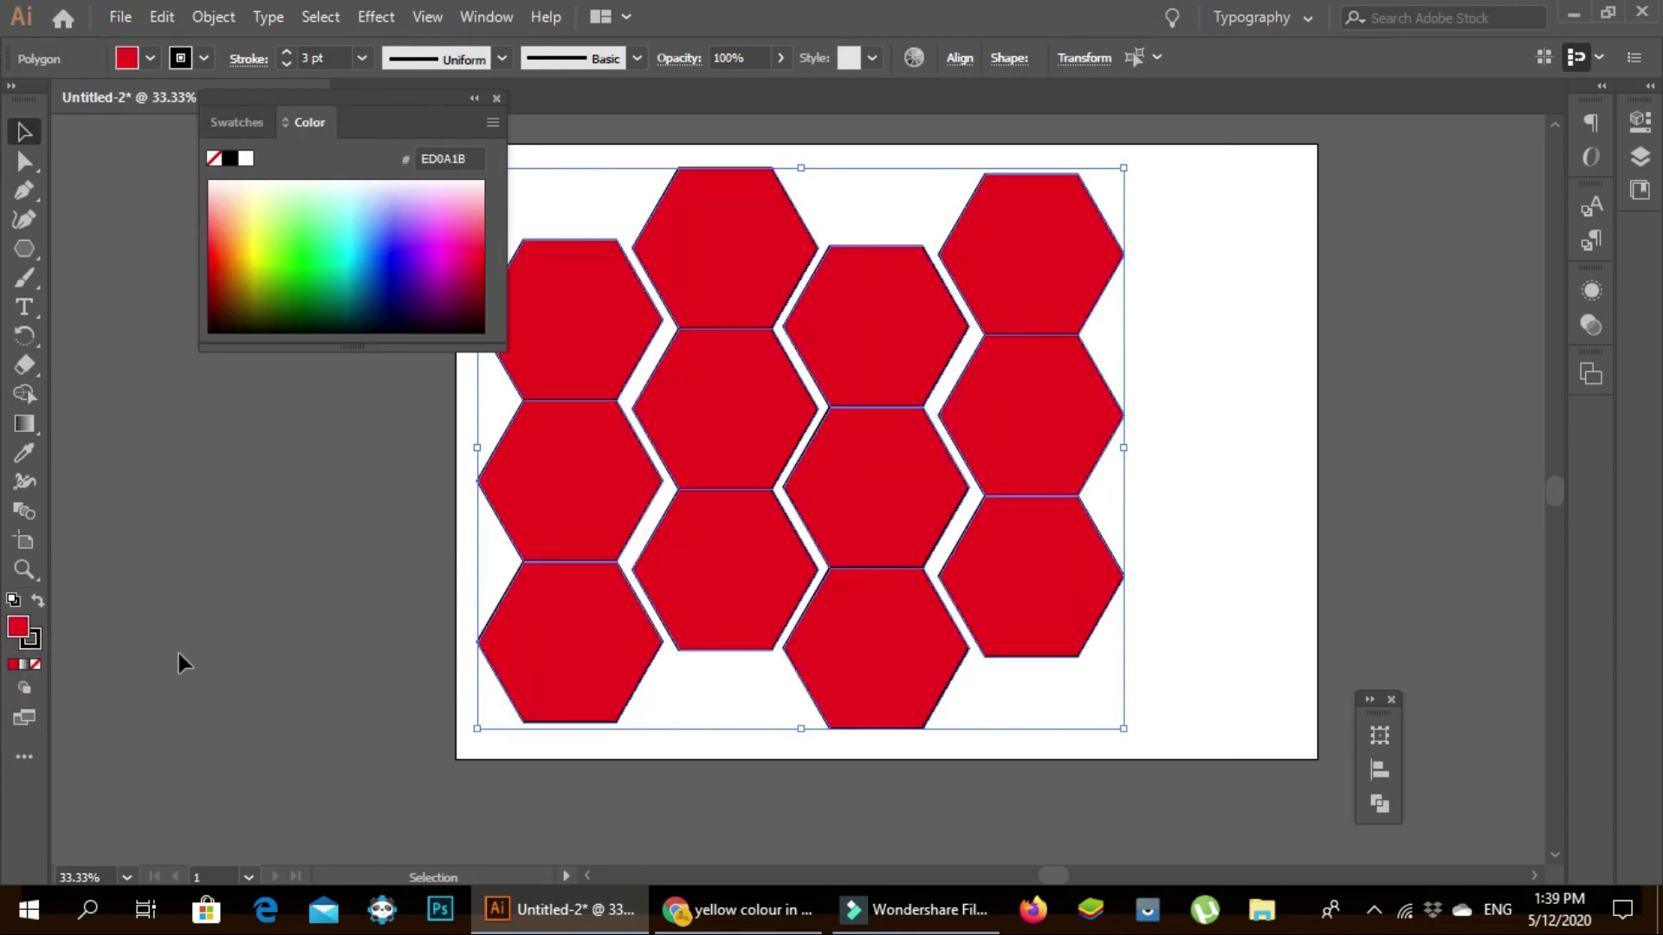
left_click(178, 653)
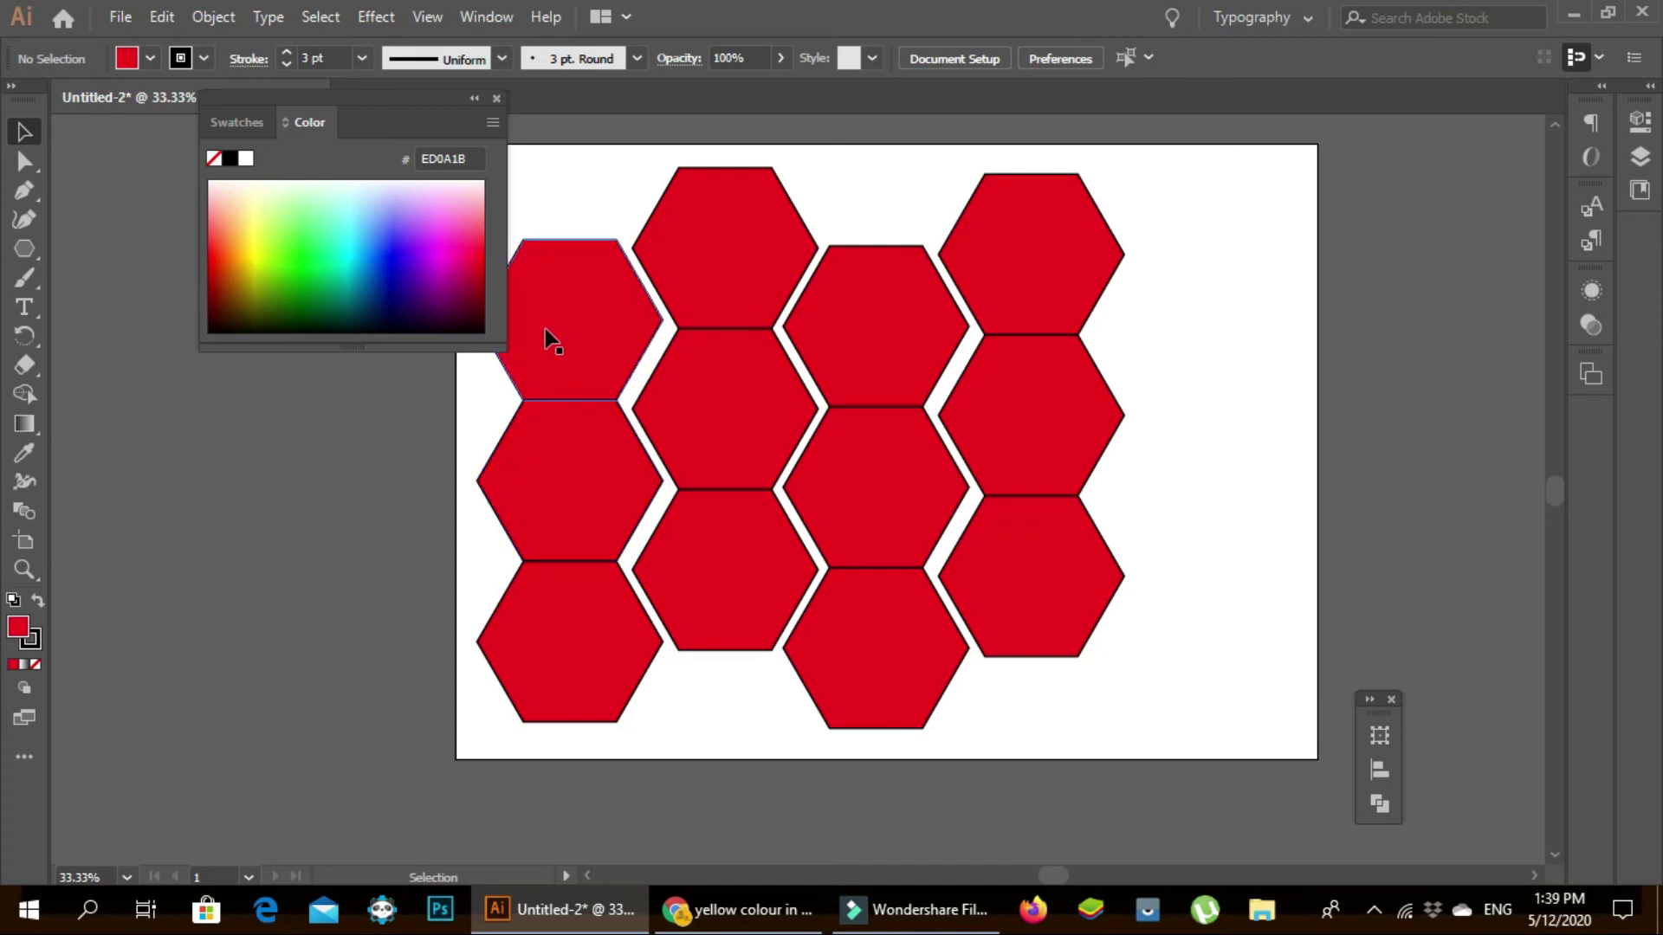
left_click_drag(544, 320, 544, 315)
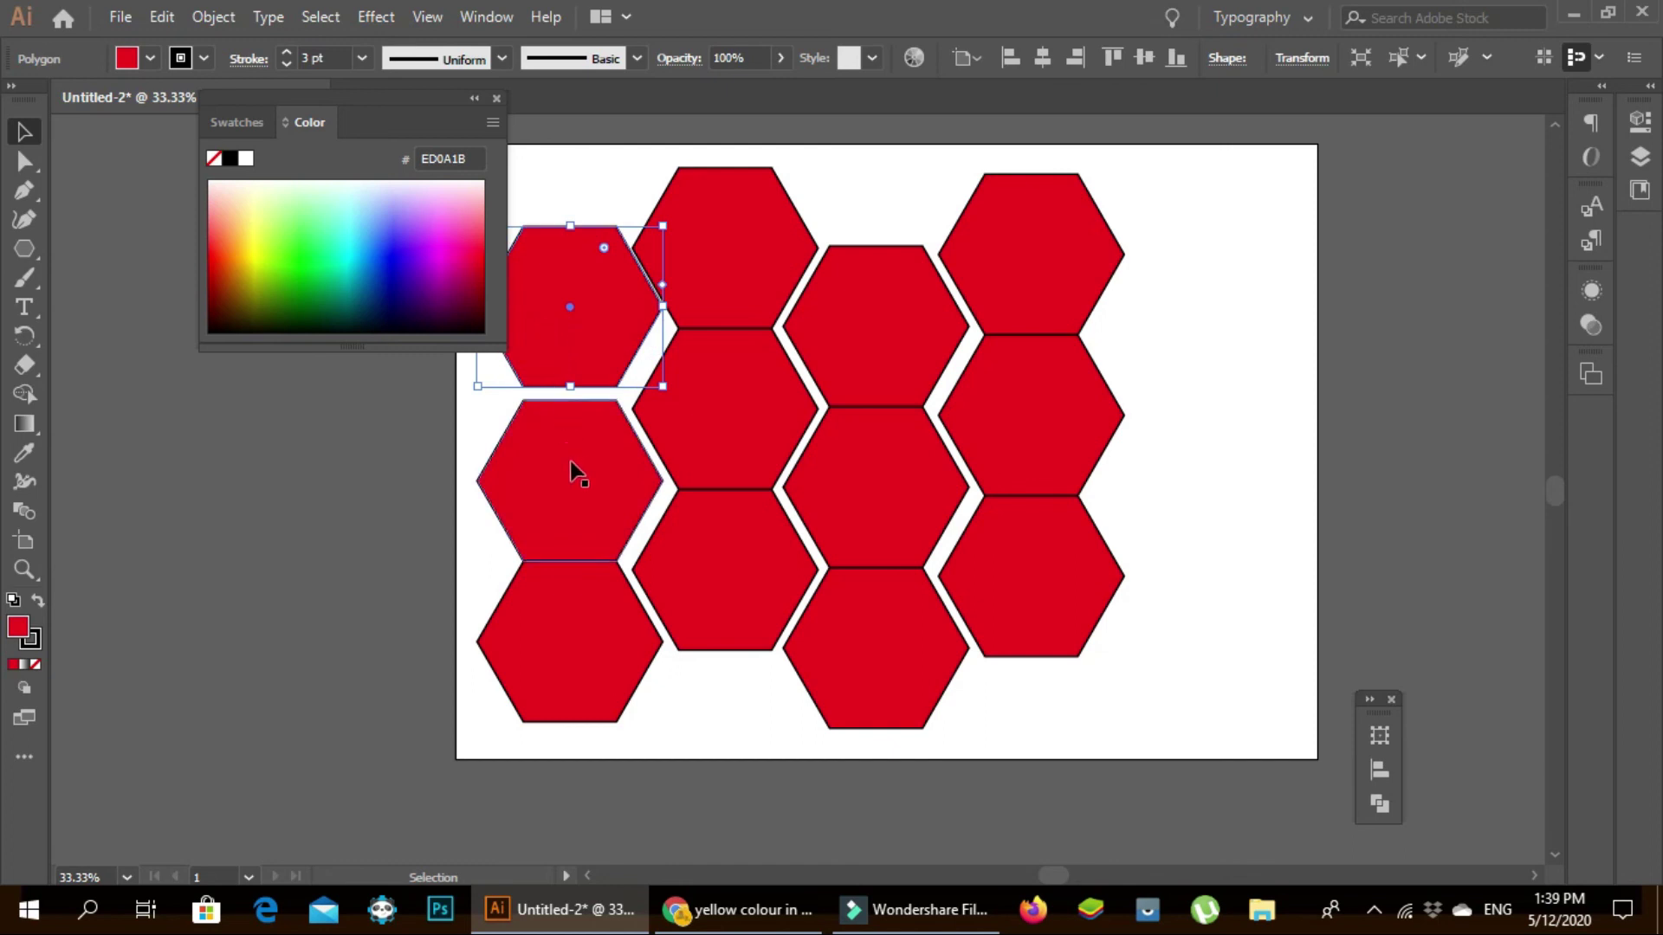
left_click_drag(570, 461, 573, 455)
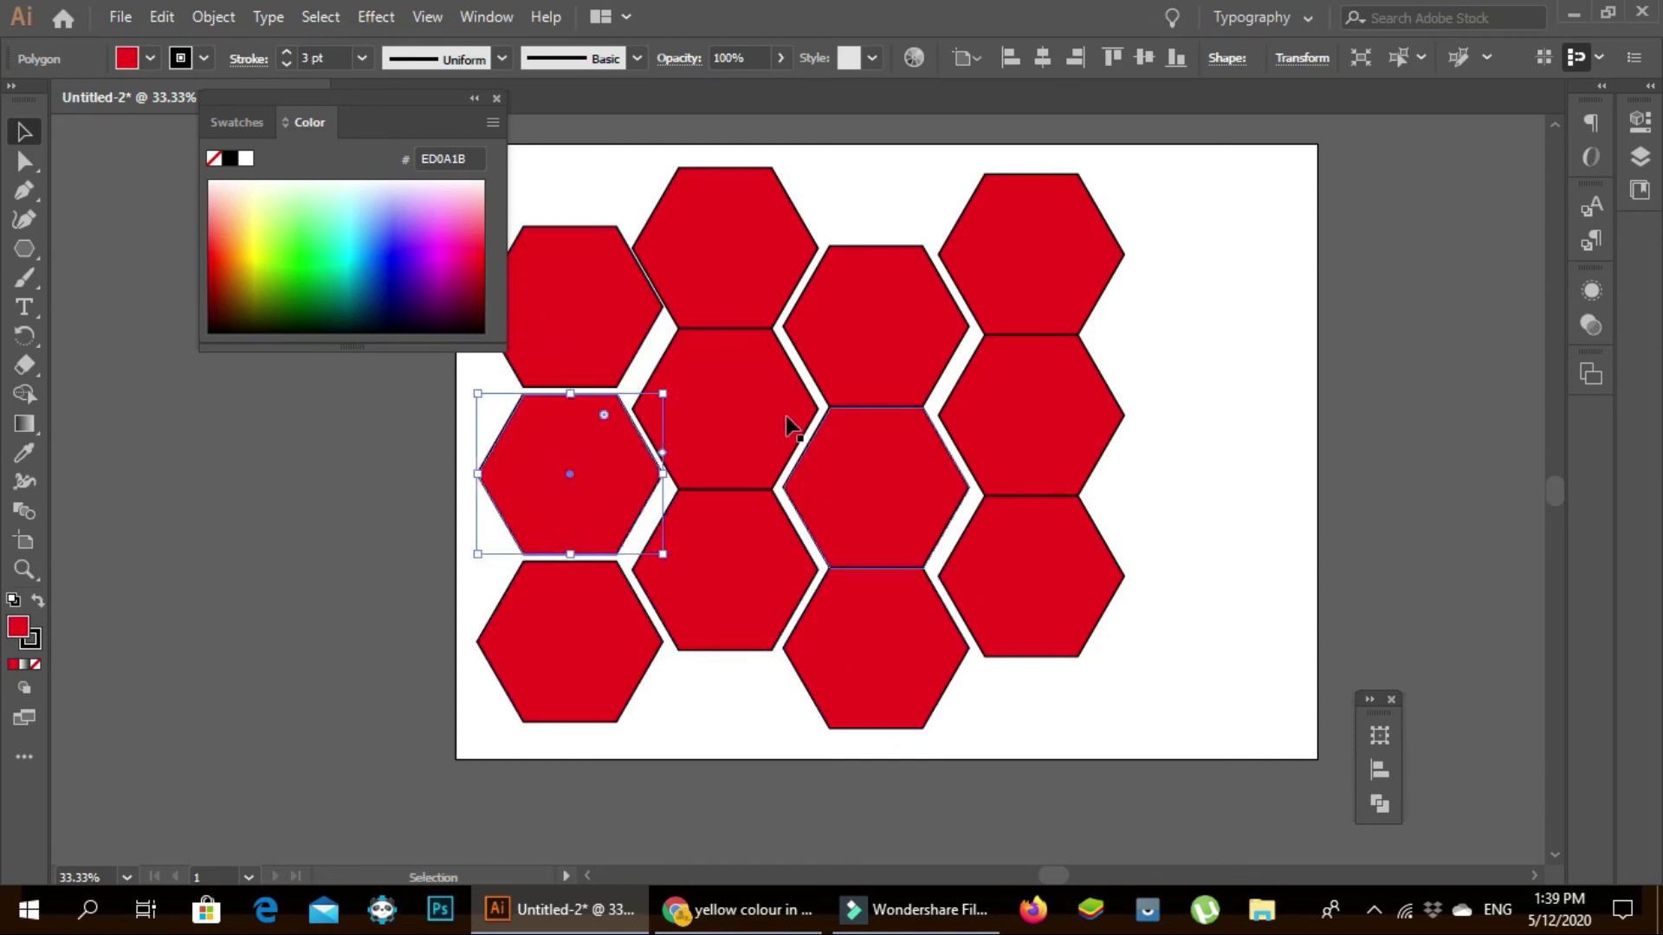
left_click_drag(1081, 258, 1096, 253)
left_click_drag(1069, 433, 1084, 434)
left_click_drag(1058, 611, 1074, 621)
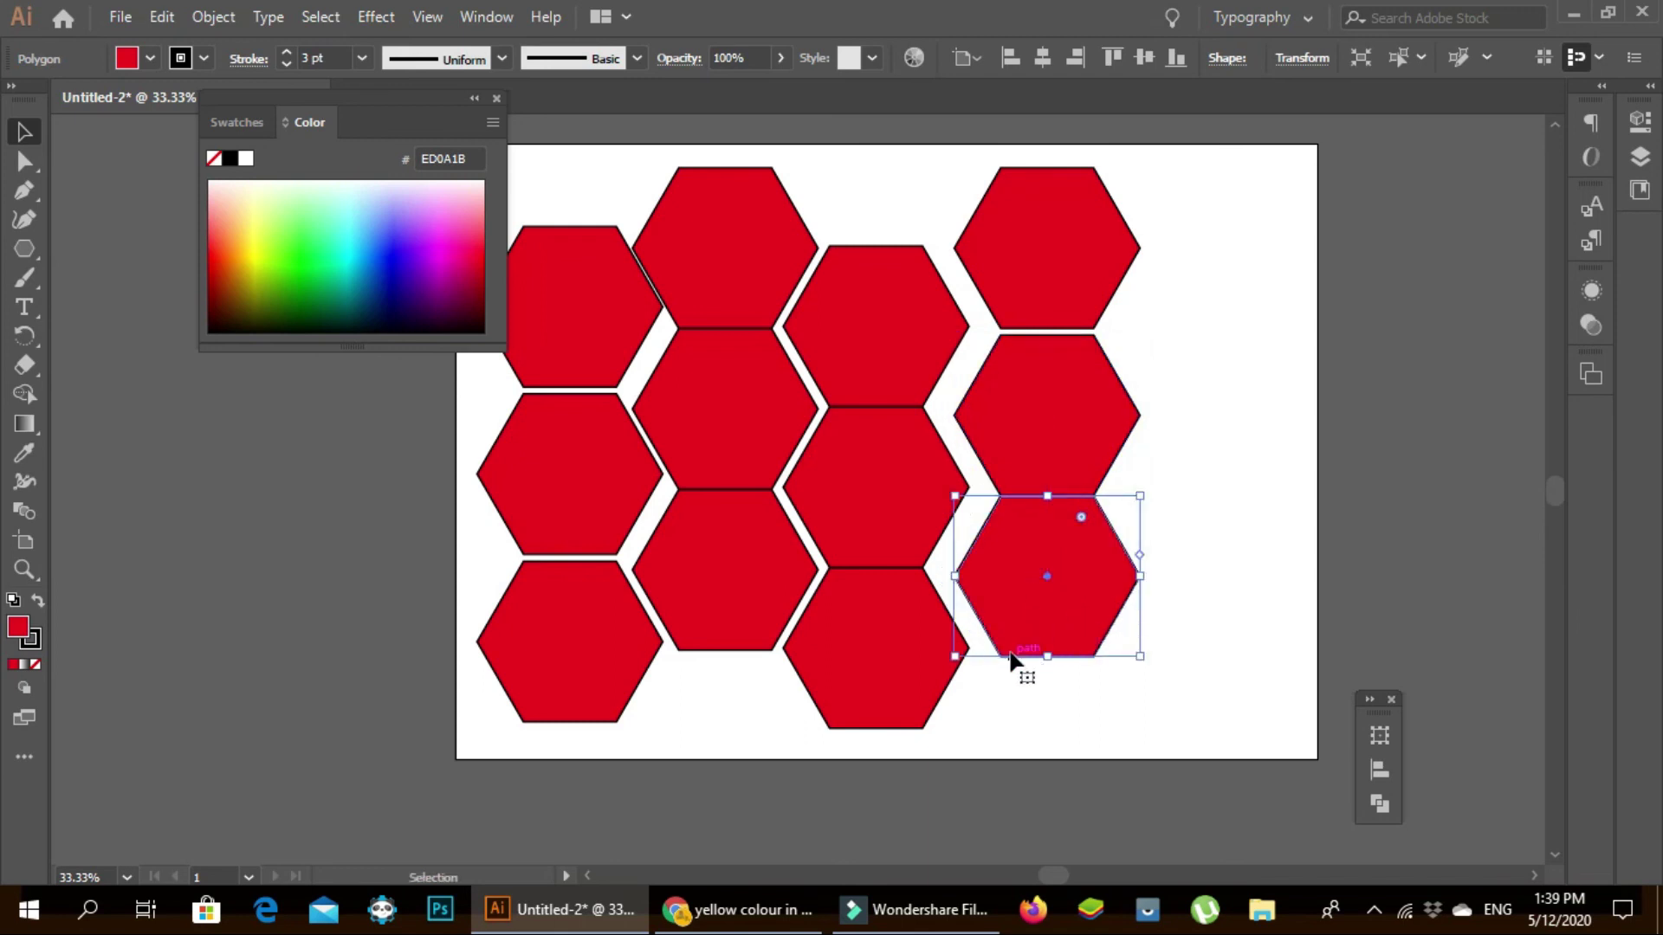
key("ctrl+z")
key("ctrl+z")
key("ctrl+z")
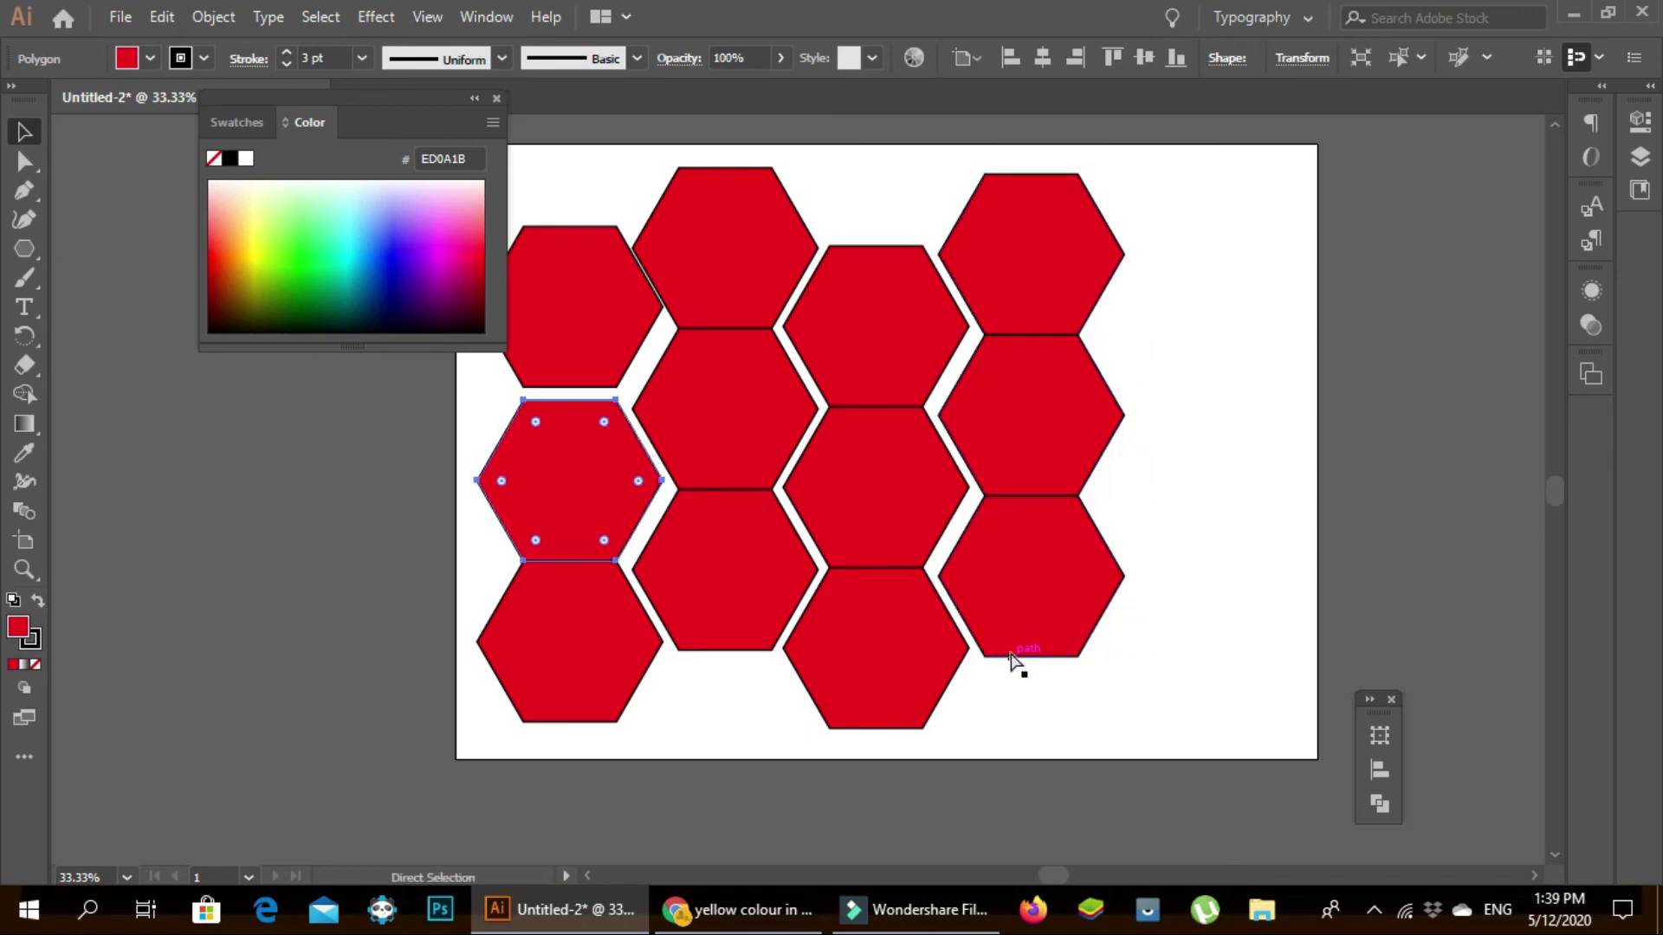
key("ctrl+z")
key("ctrl+z")
key("ctrl+z")
key("ctrl+z")
key("ctrl+z")
- Undo back to one hexagon and copy it beneath itself to form a pair
key("ctrl+z")
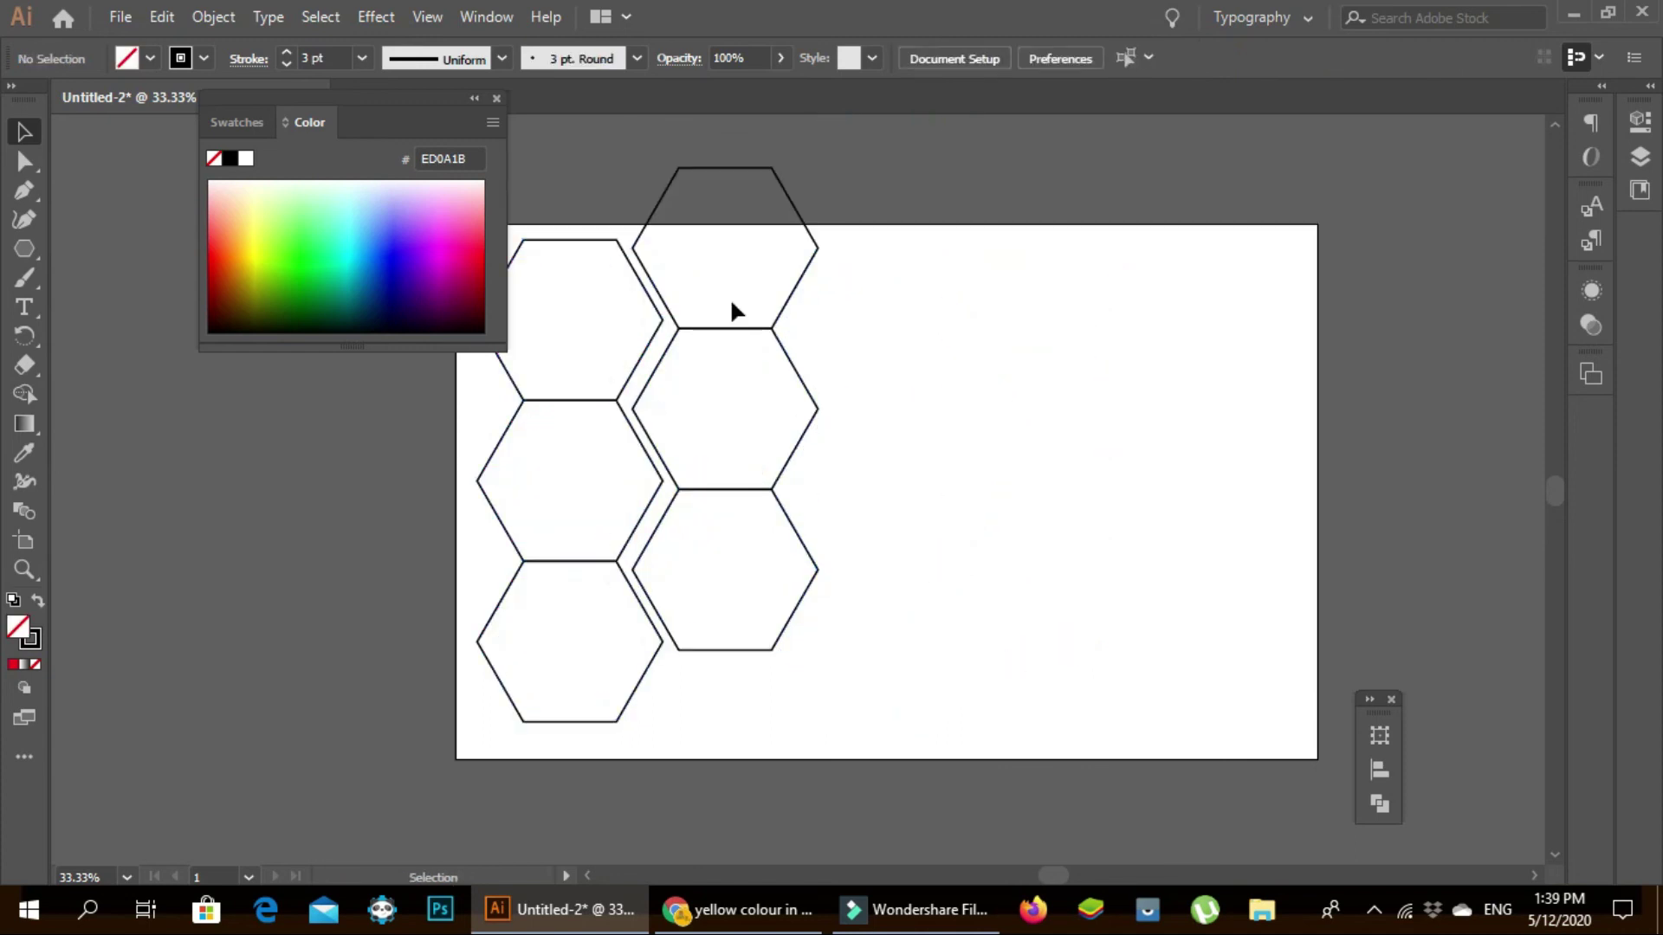
key("ctrl+z")
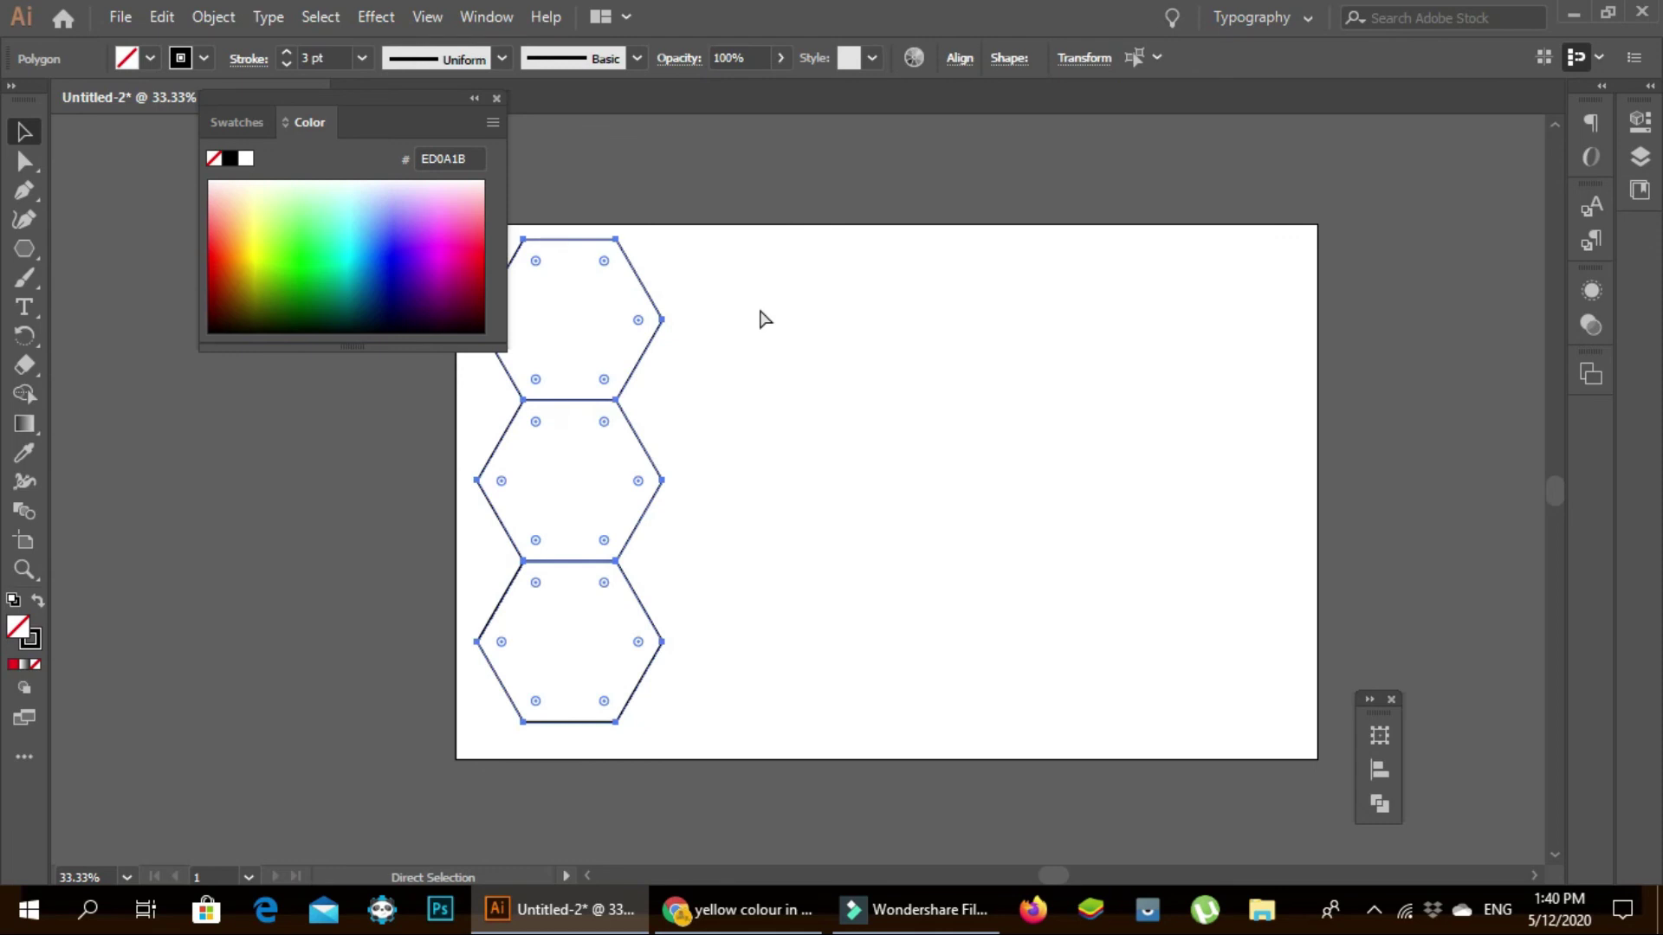
key("ctrl+z")
key("ctrl+z")
key("ctrl+z")
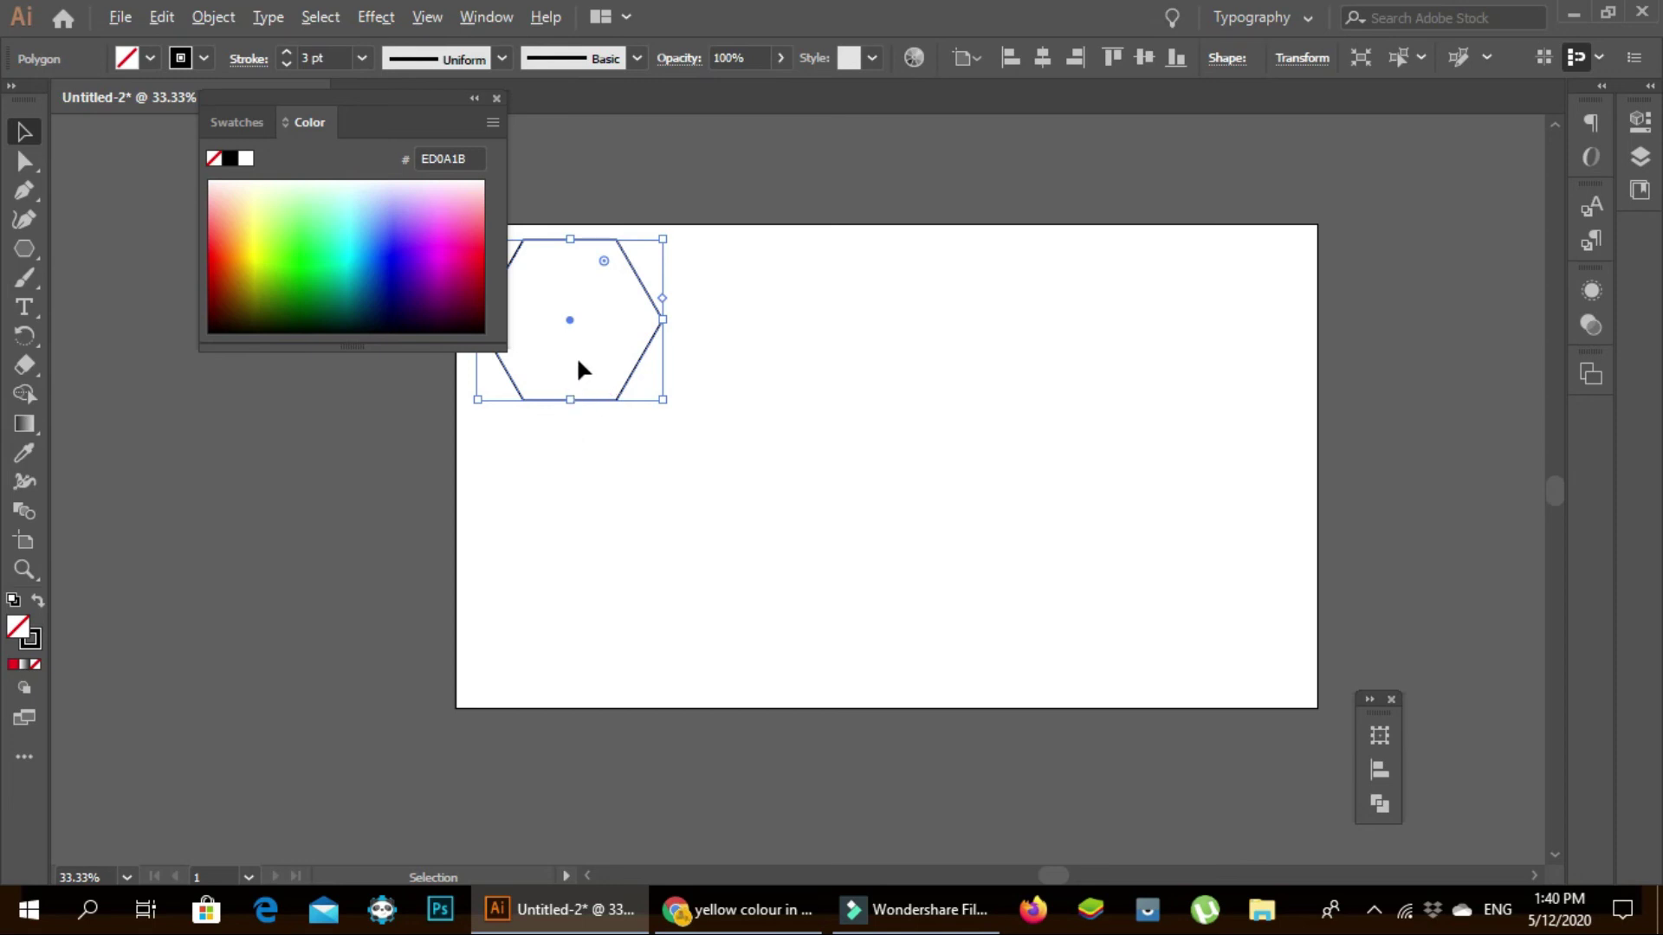
left_click(579, 450)
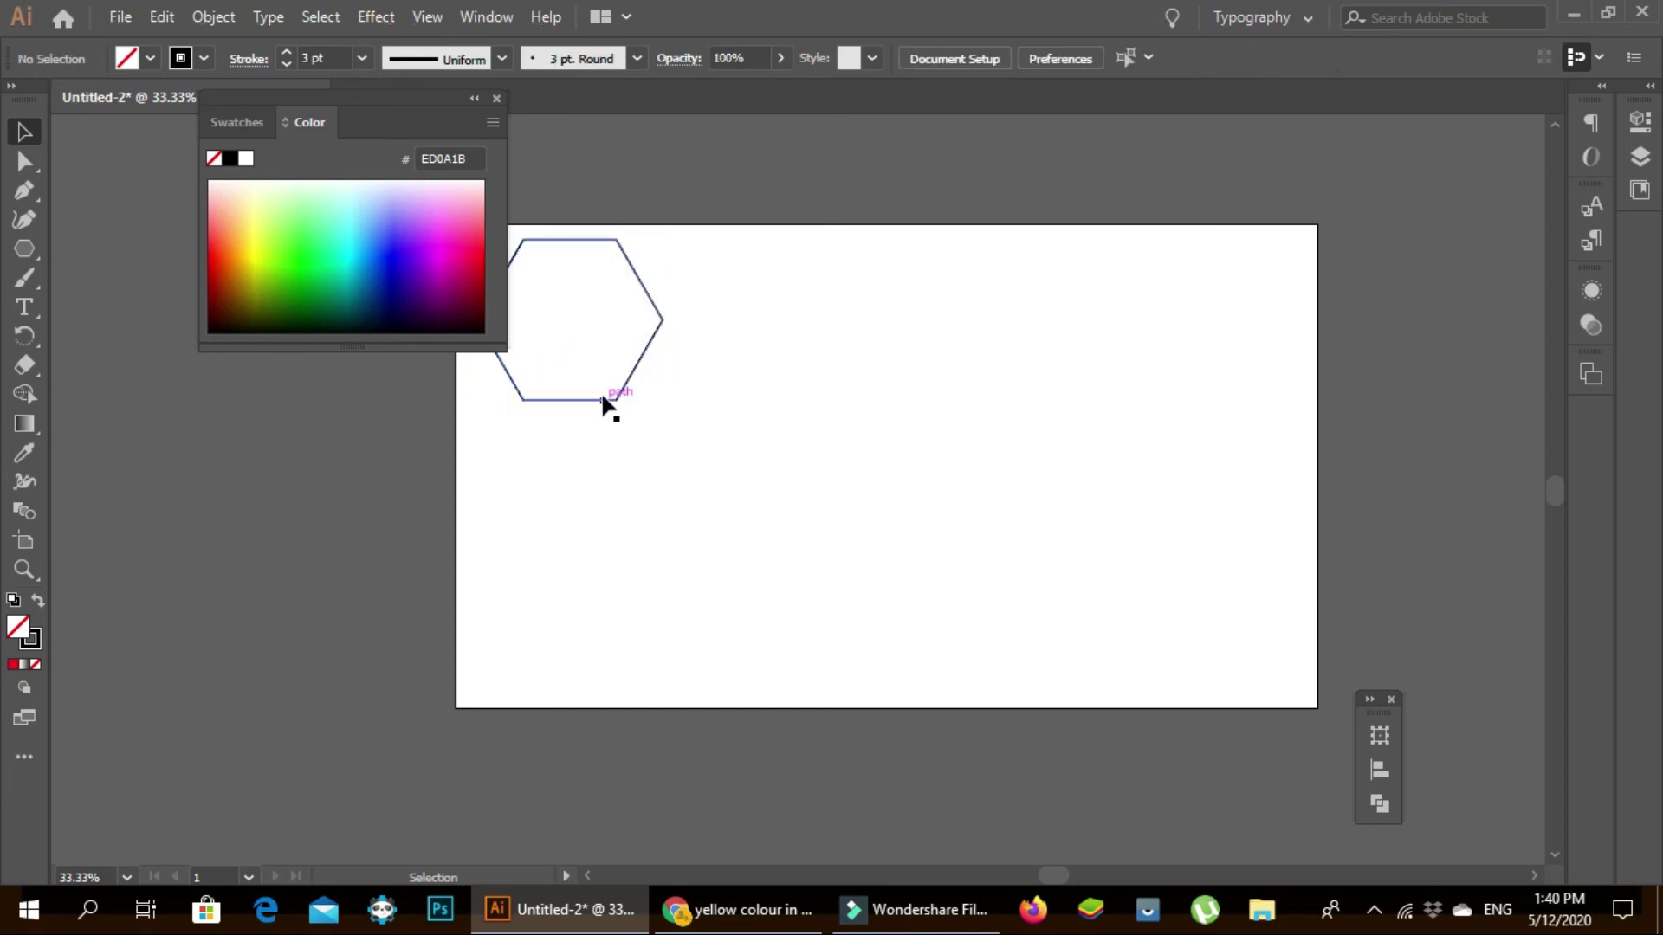
left_click_drag(596, 398, 601, 583)
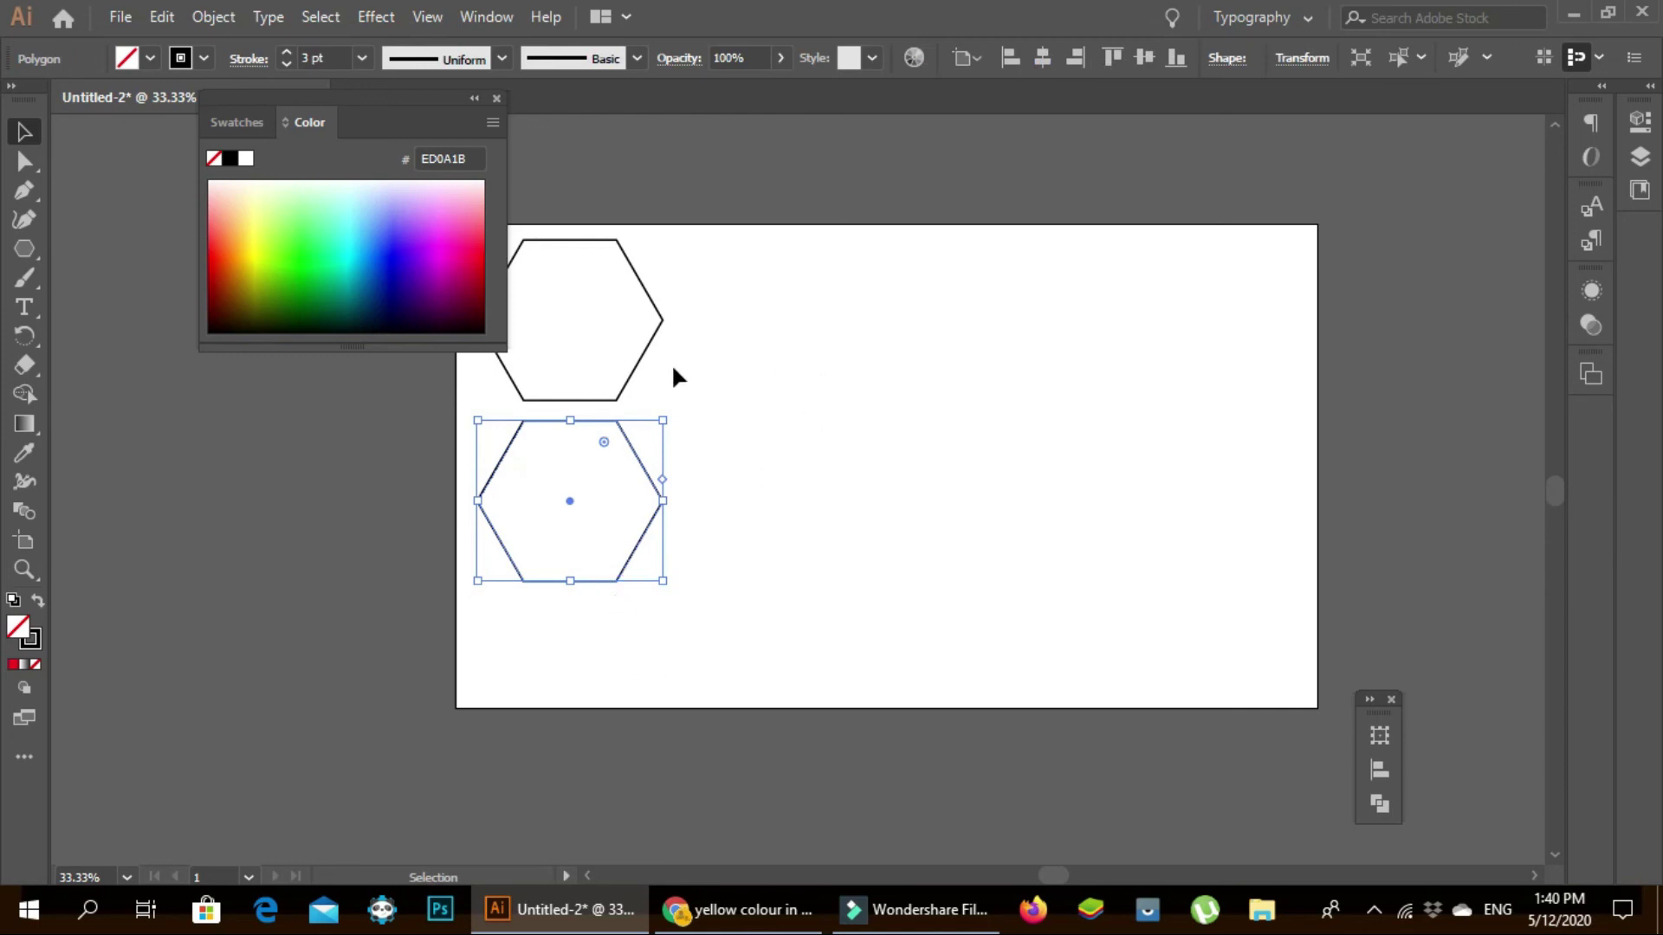
left_click(599, 401, "shift")
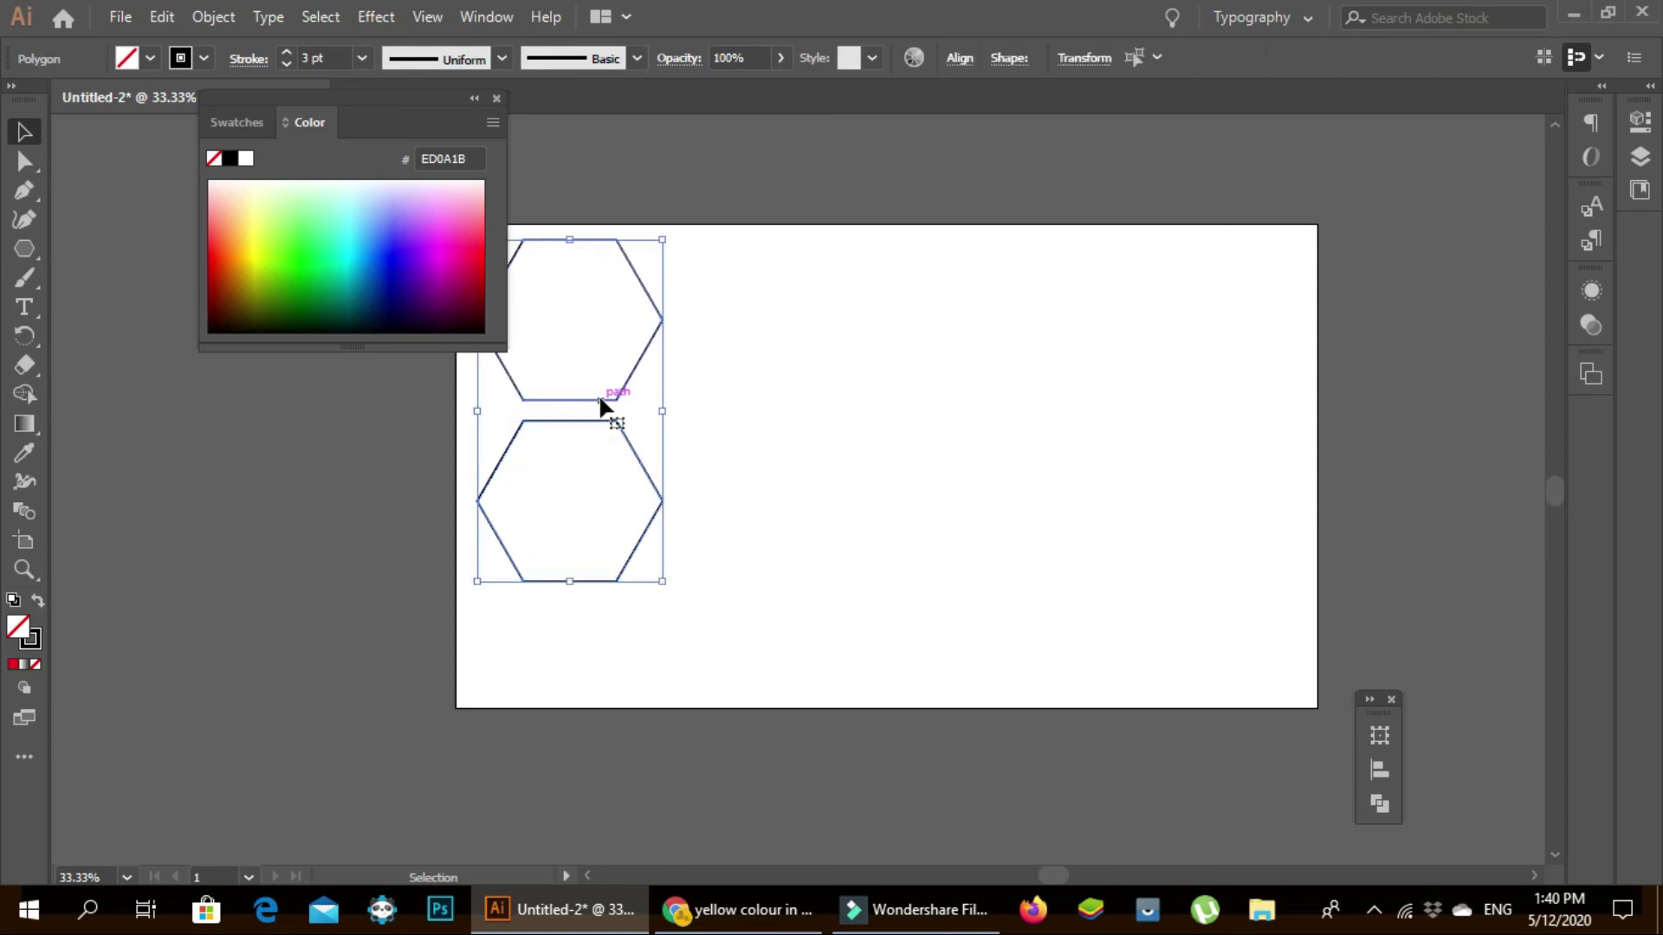
left_click_drag(600, 401, 599, 461)
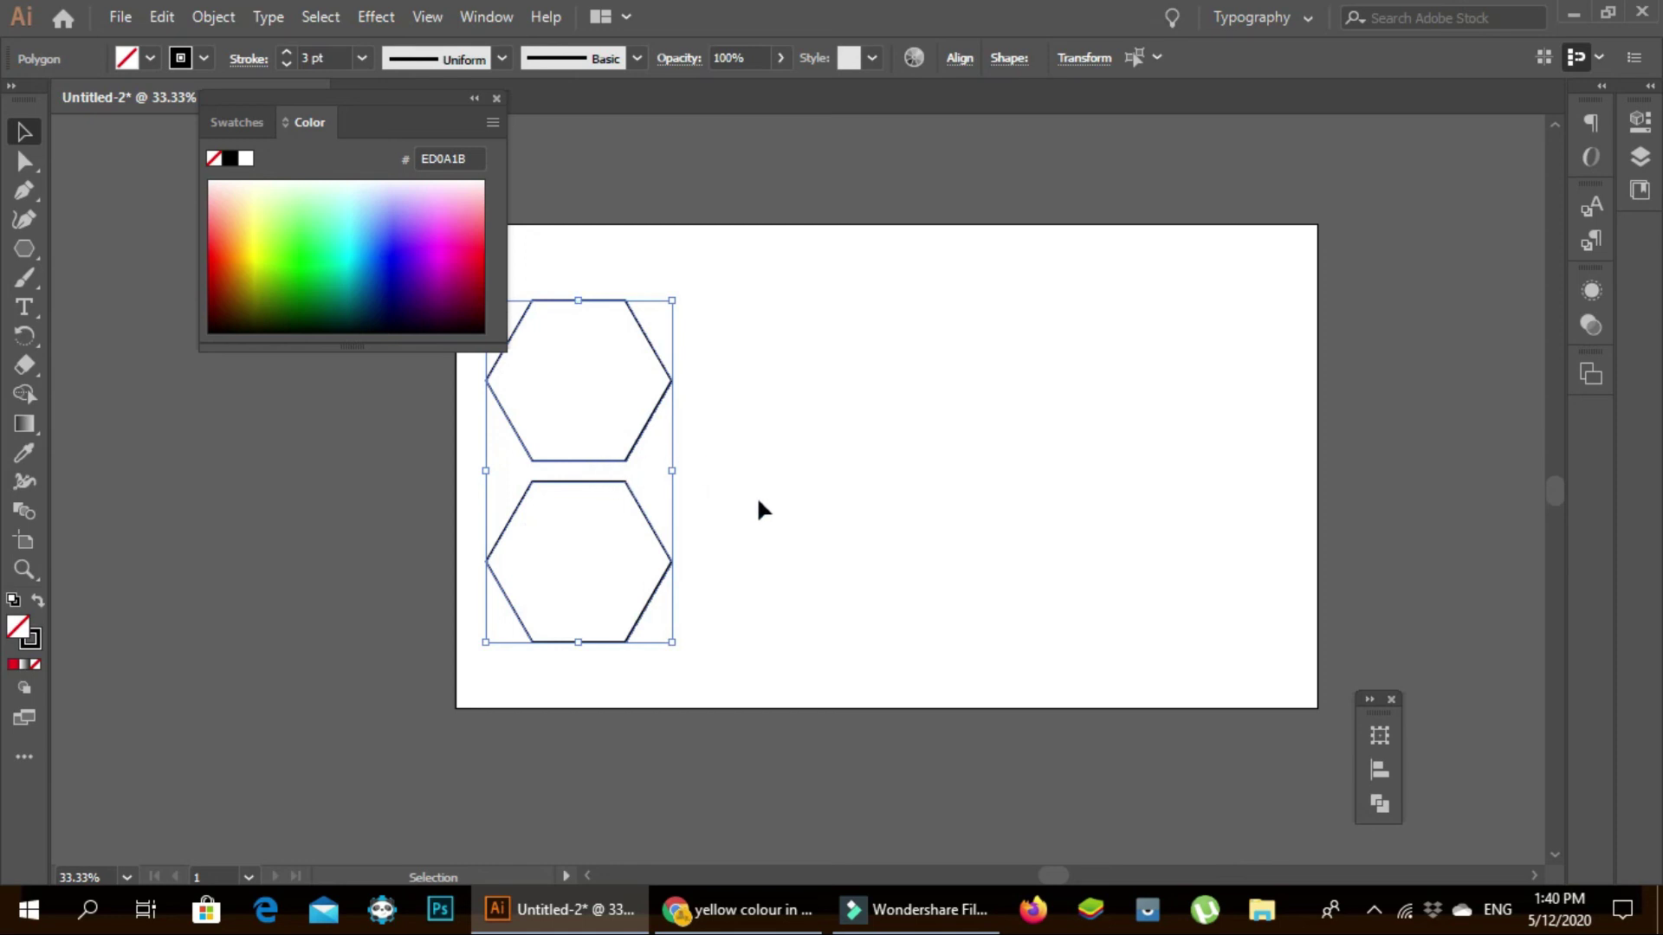
- Copy the pair up-right twice and lower the third pair into a staggered honeycomb
key("a")
key("v")
left_click_drag(585, 497, 588, 479)
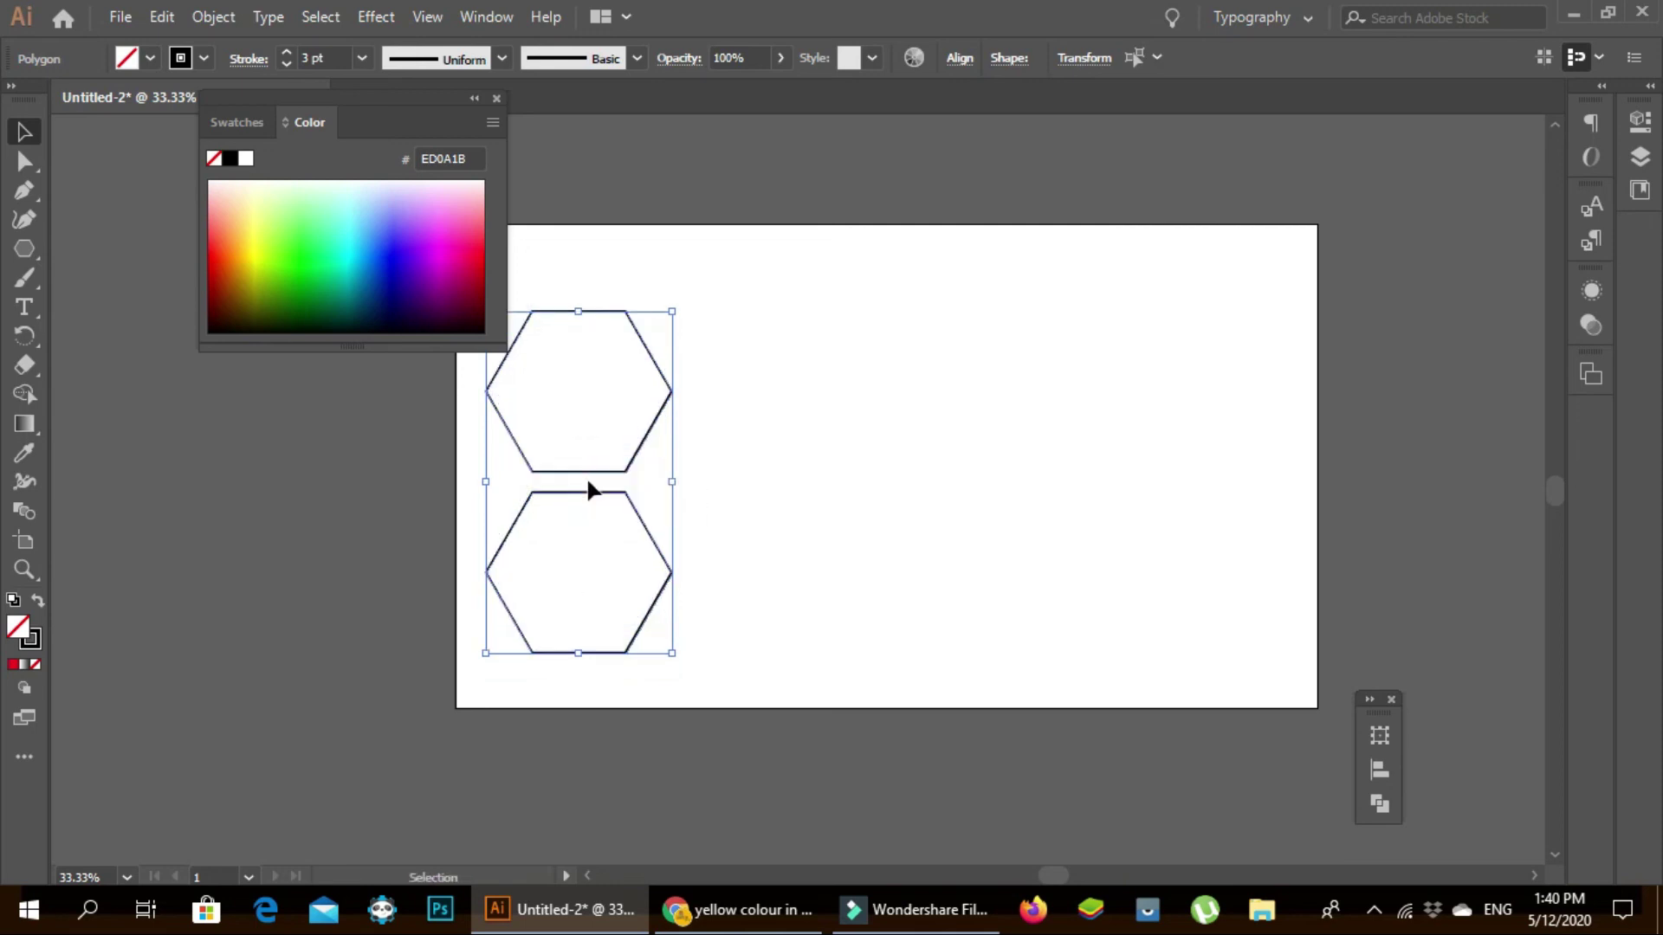
mouse_move(589, 483)
left_mouse_down()
mouse_move(695, 462)
mouse_move(740, 398)
left_mouse_up()
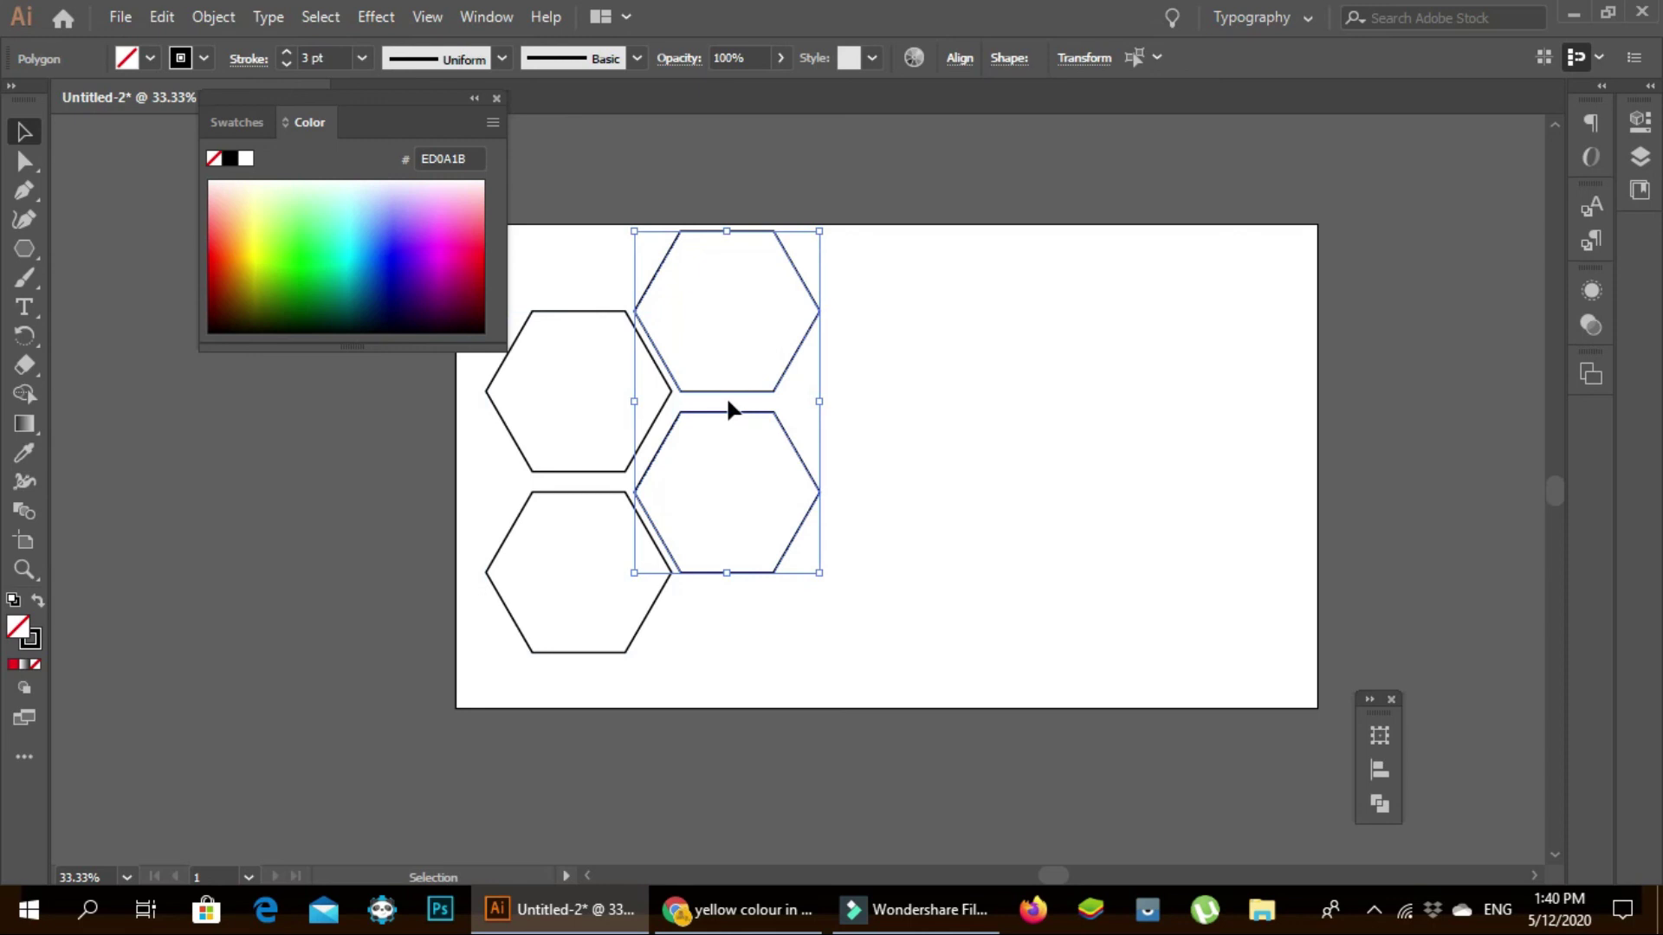
key("a")
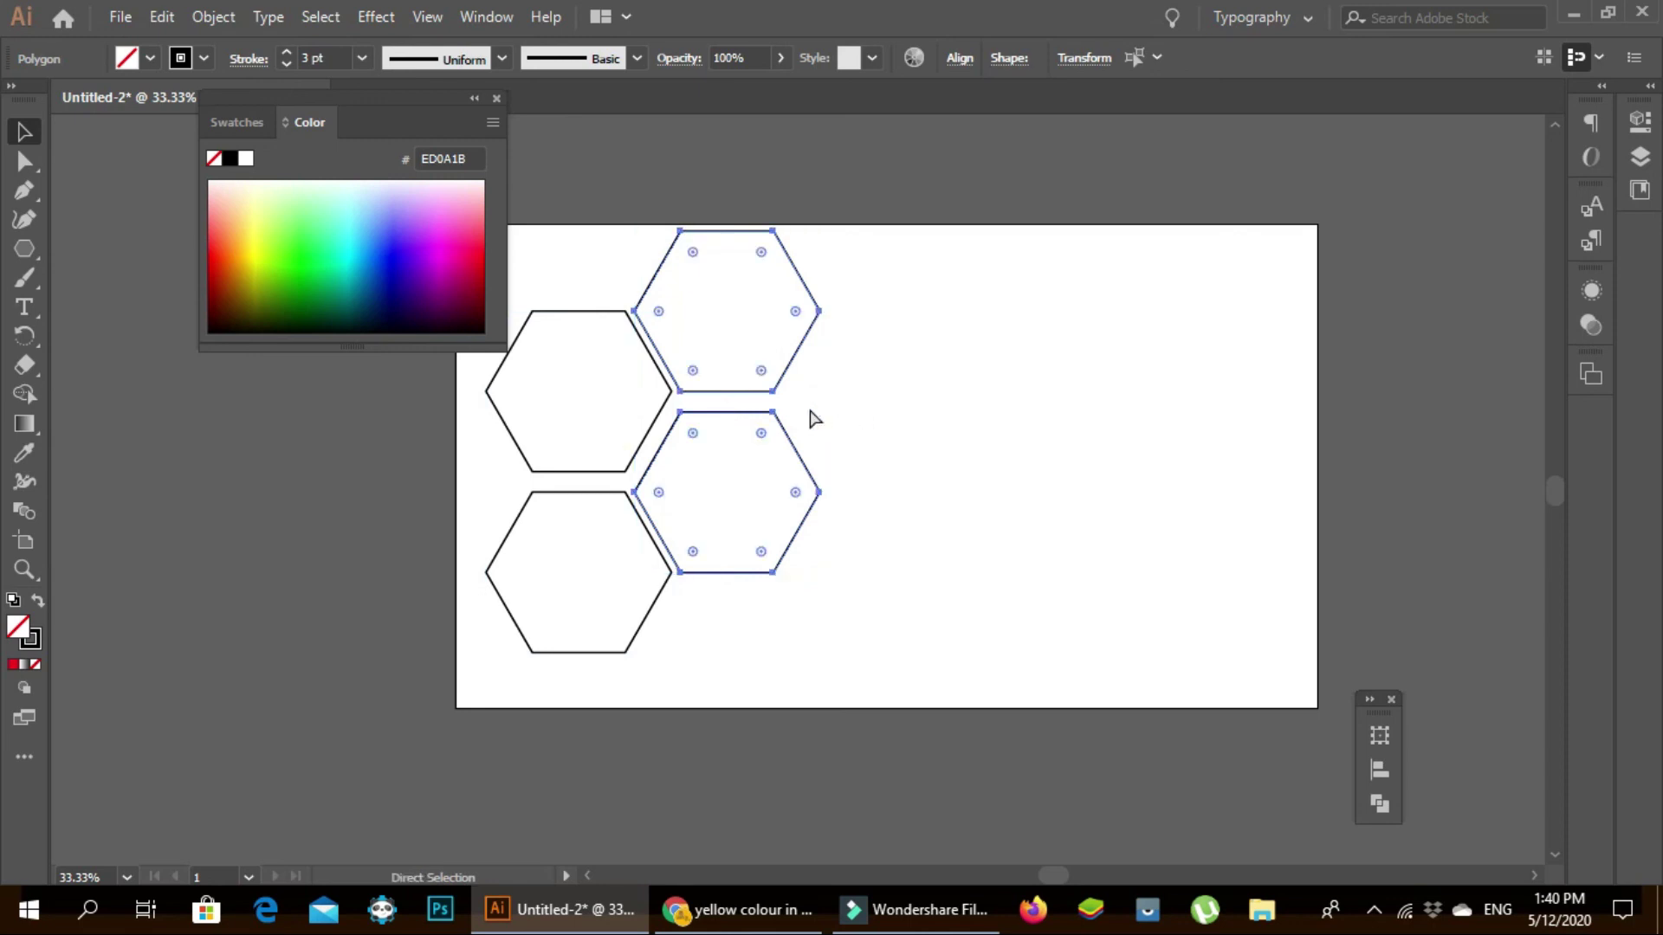
key("ctrl+d")
left_click_drag(877, 319, 900, 489)
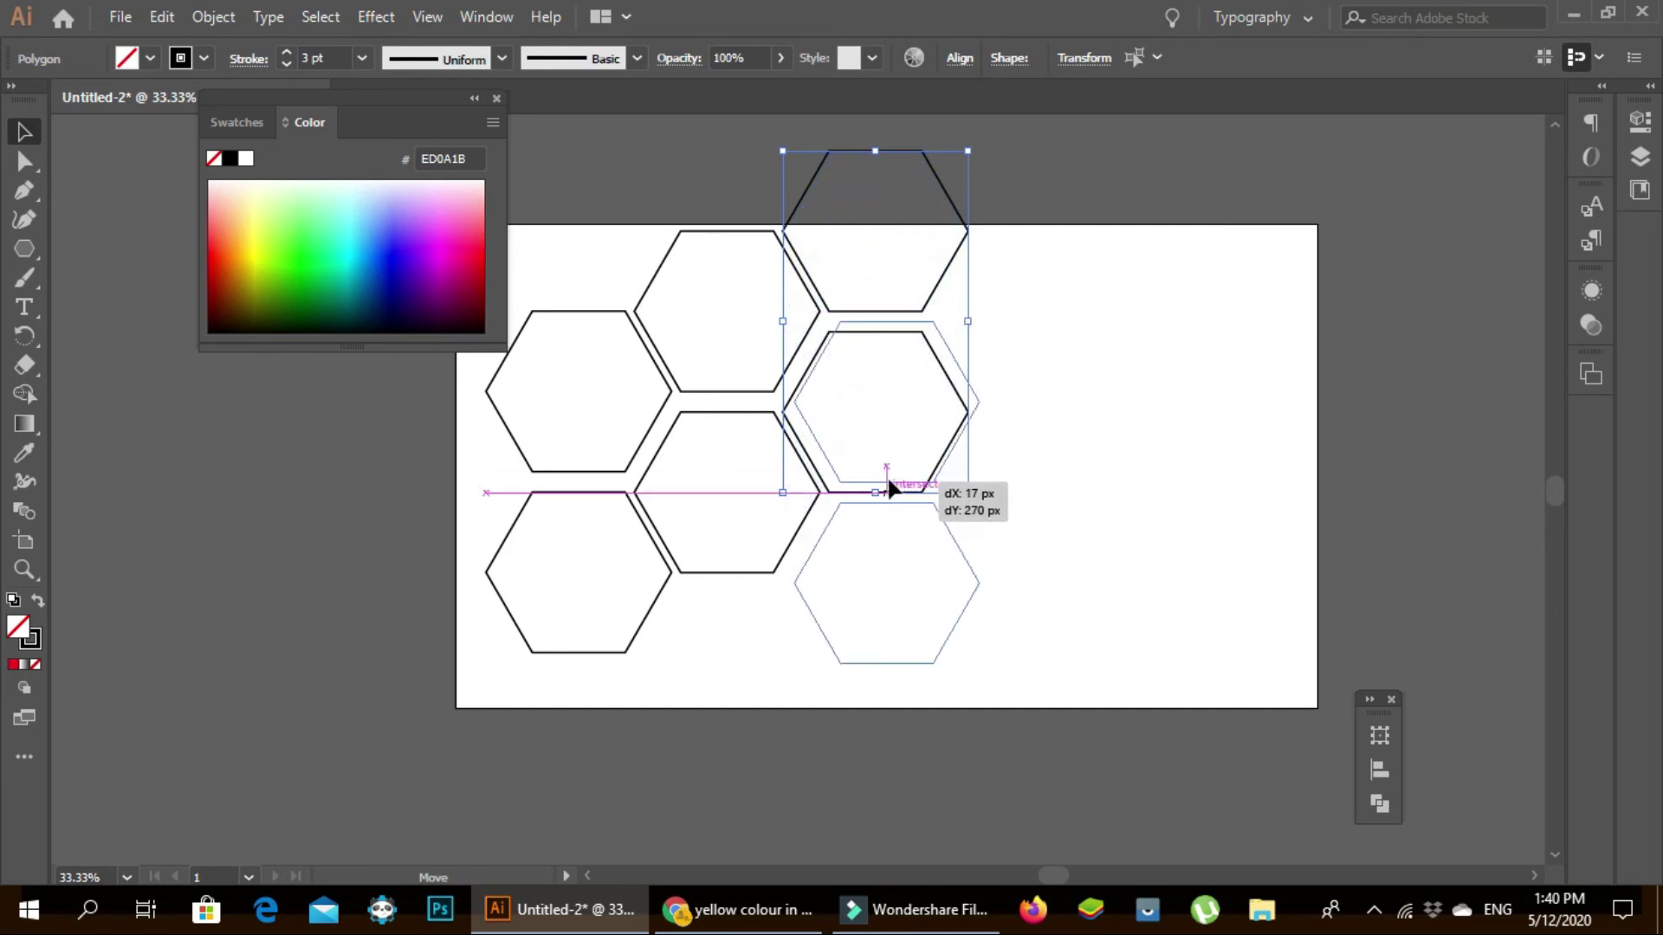
left_click_drag(901, 489, 884, 487)
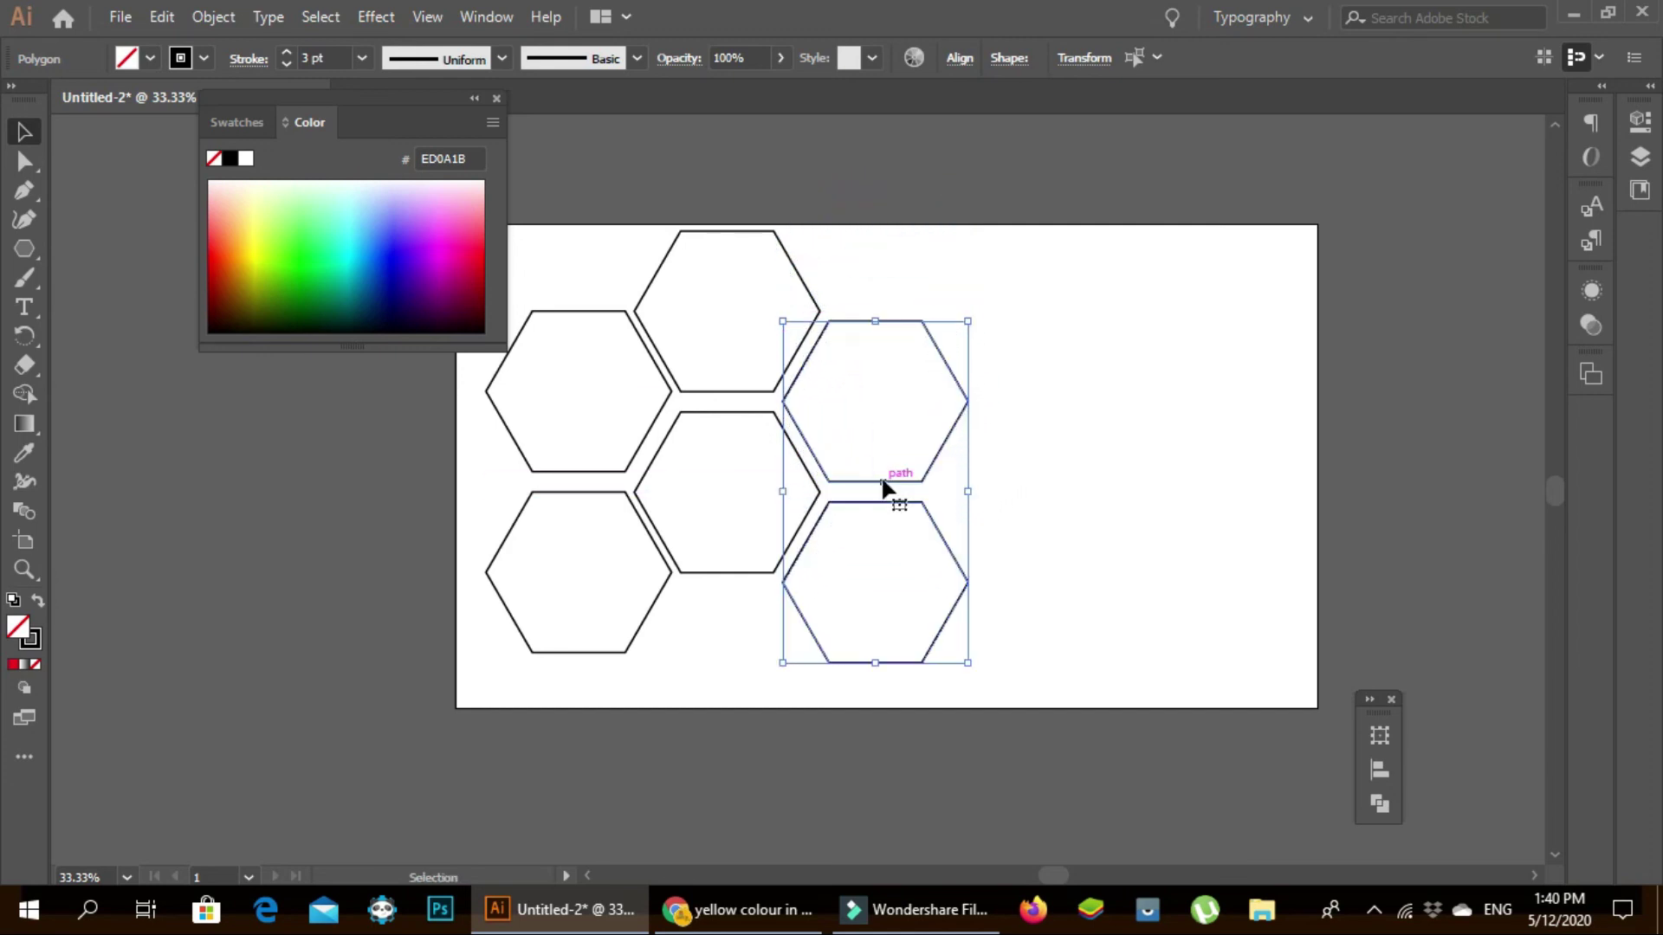
left_click(1132, 511)
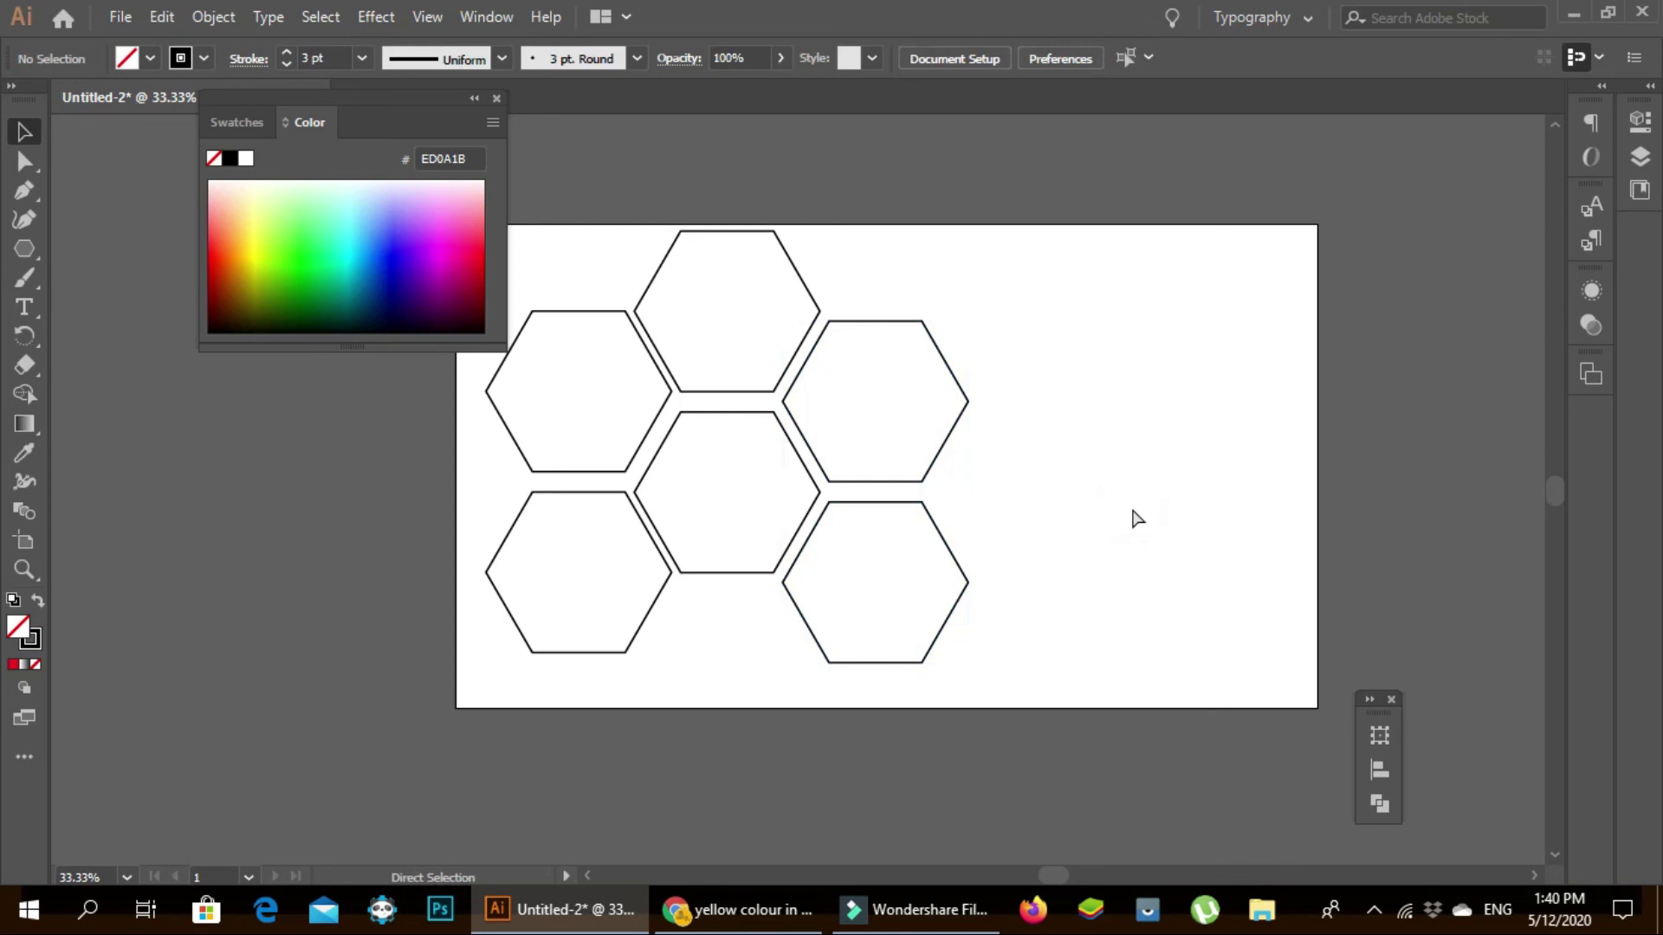
- Toggle the right-hand hexagons in the selection, then select all six hexagons with Ctrl+A
left_click(895, 483)
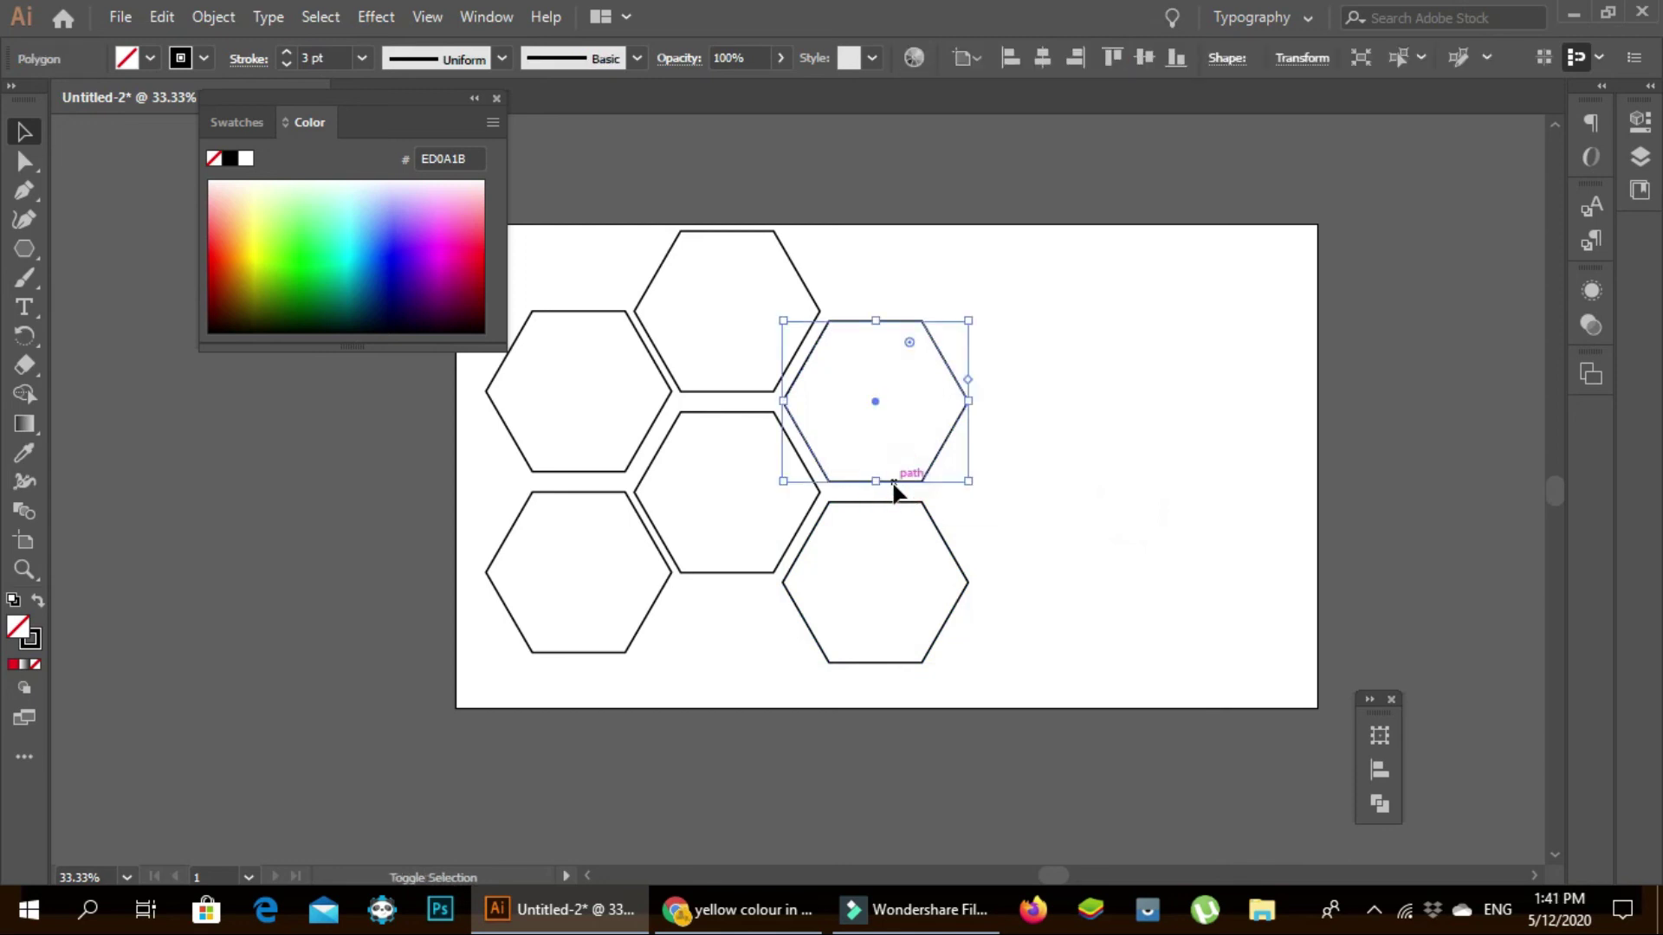
left_click(926, 514, "shift")
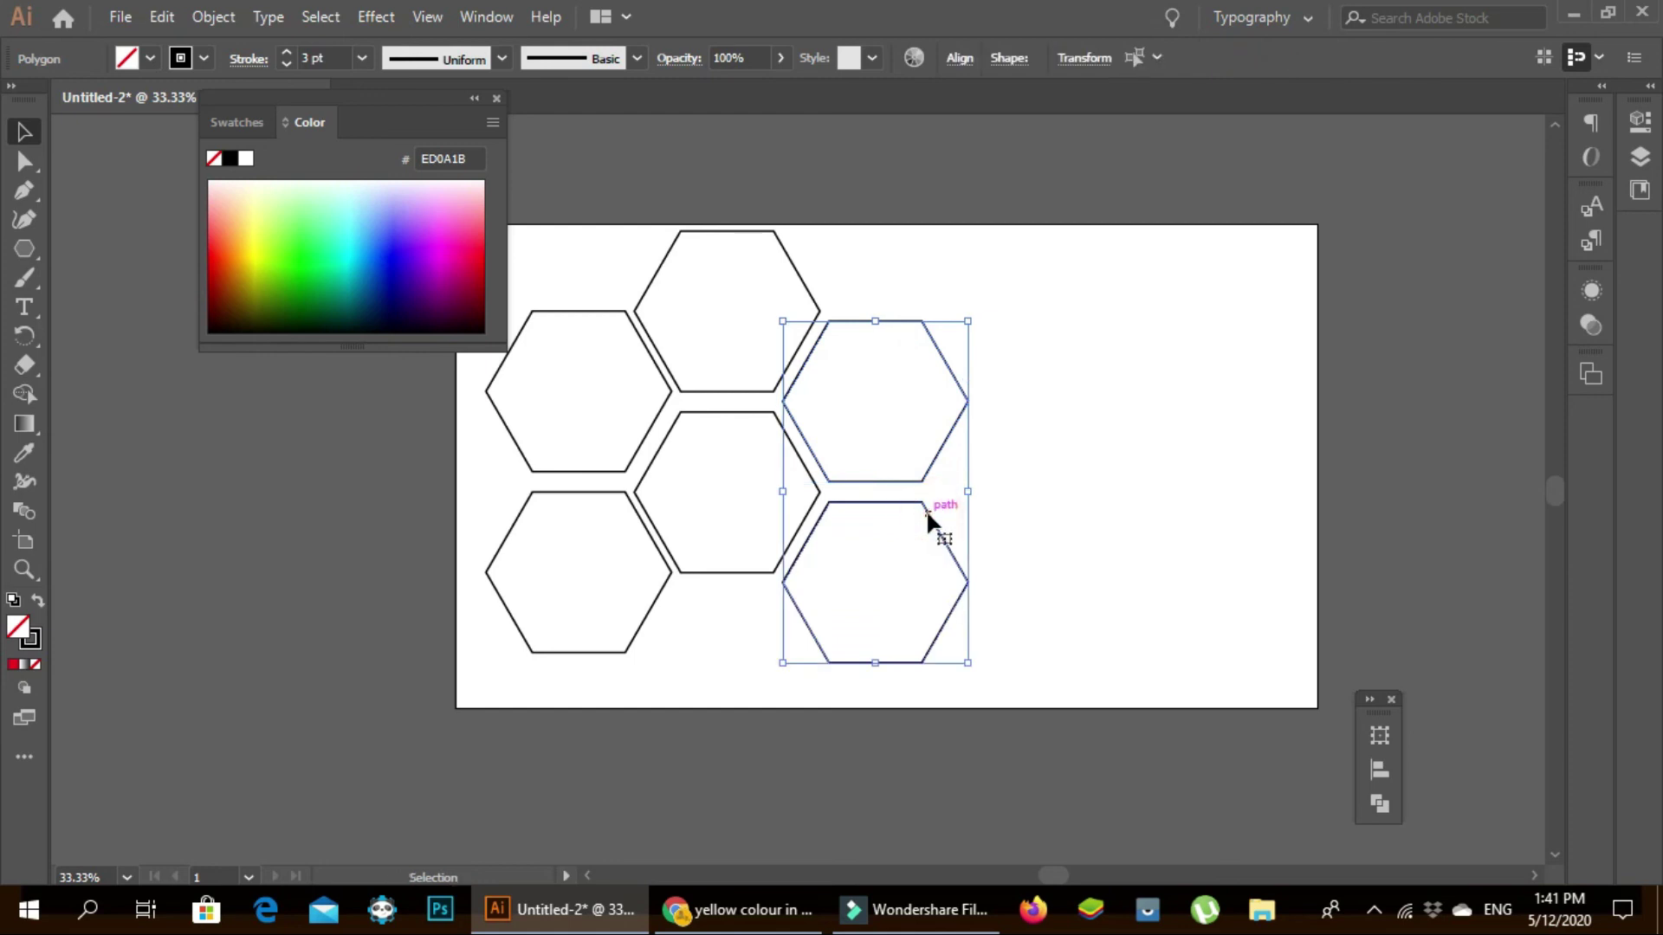
key("a")
key("ctrl+z")
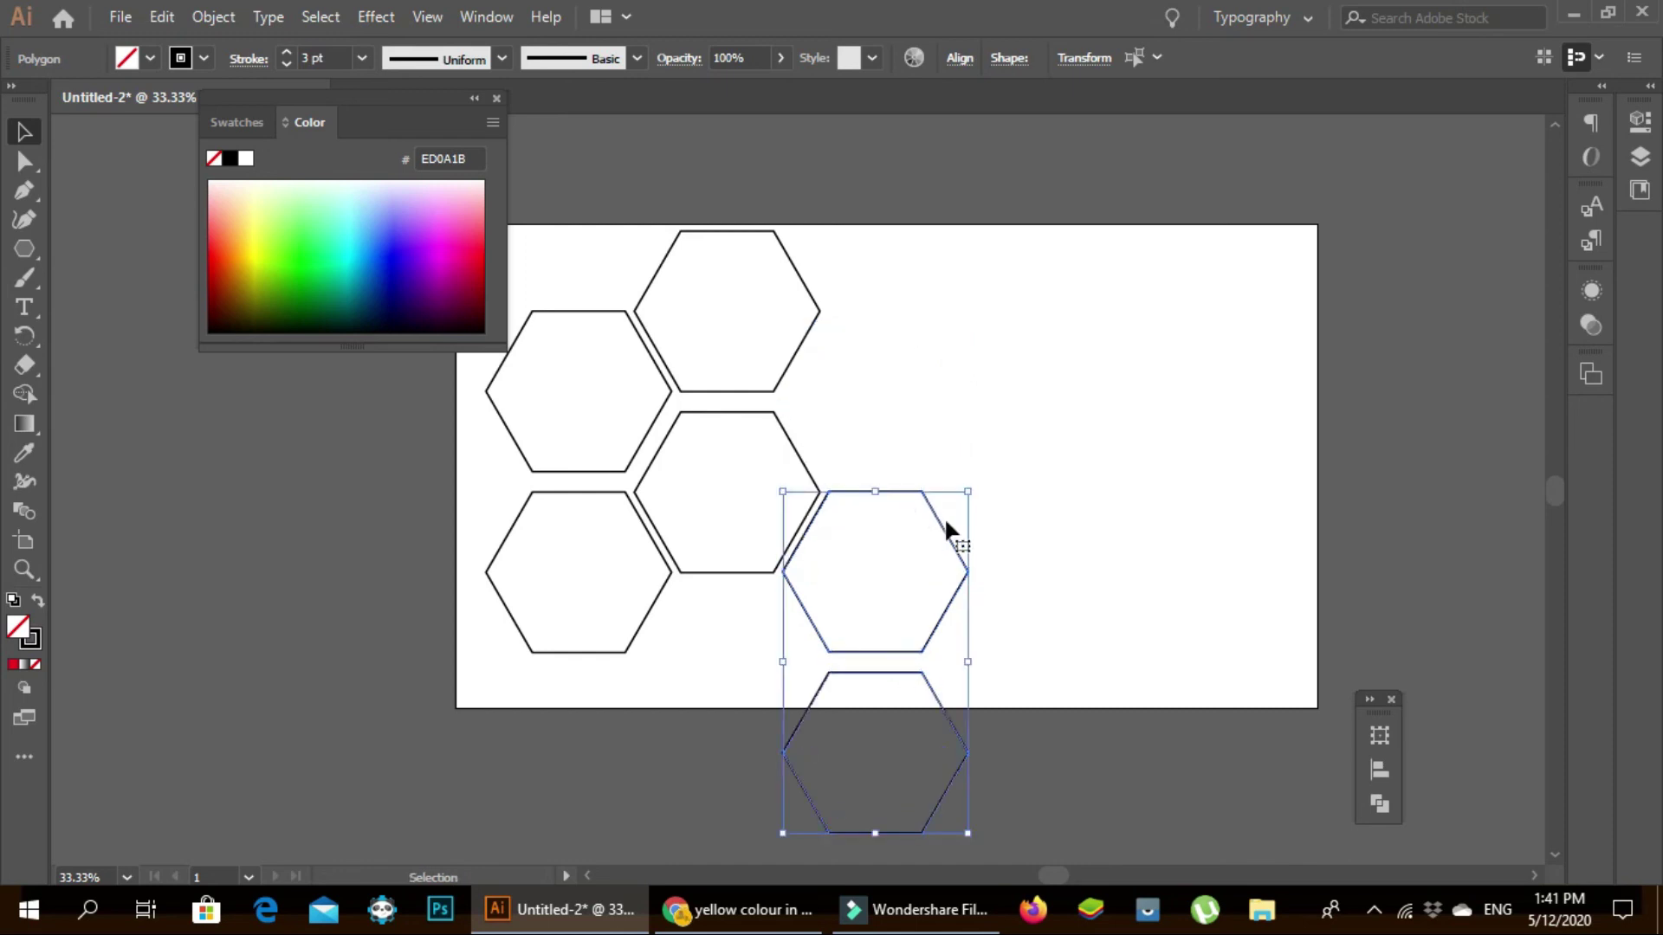
key("ctrl+shift+z")
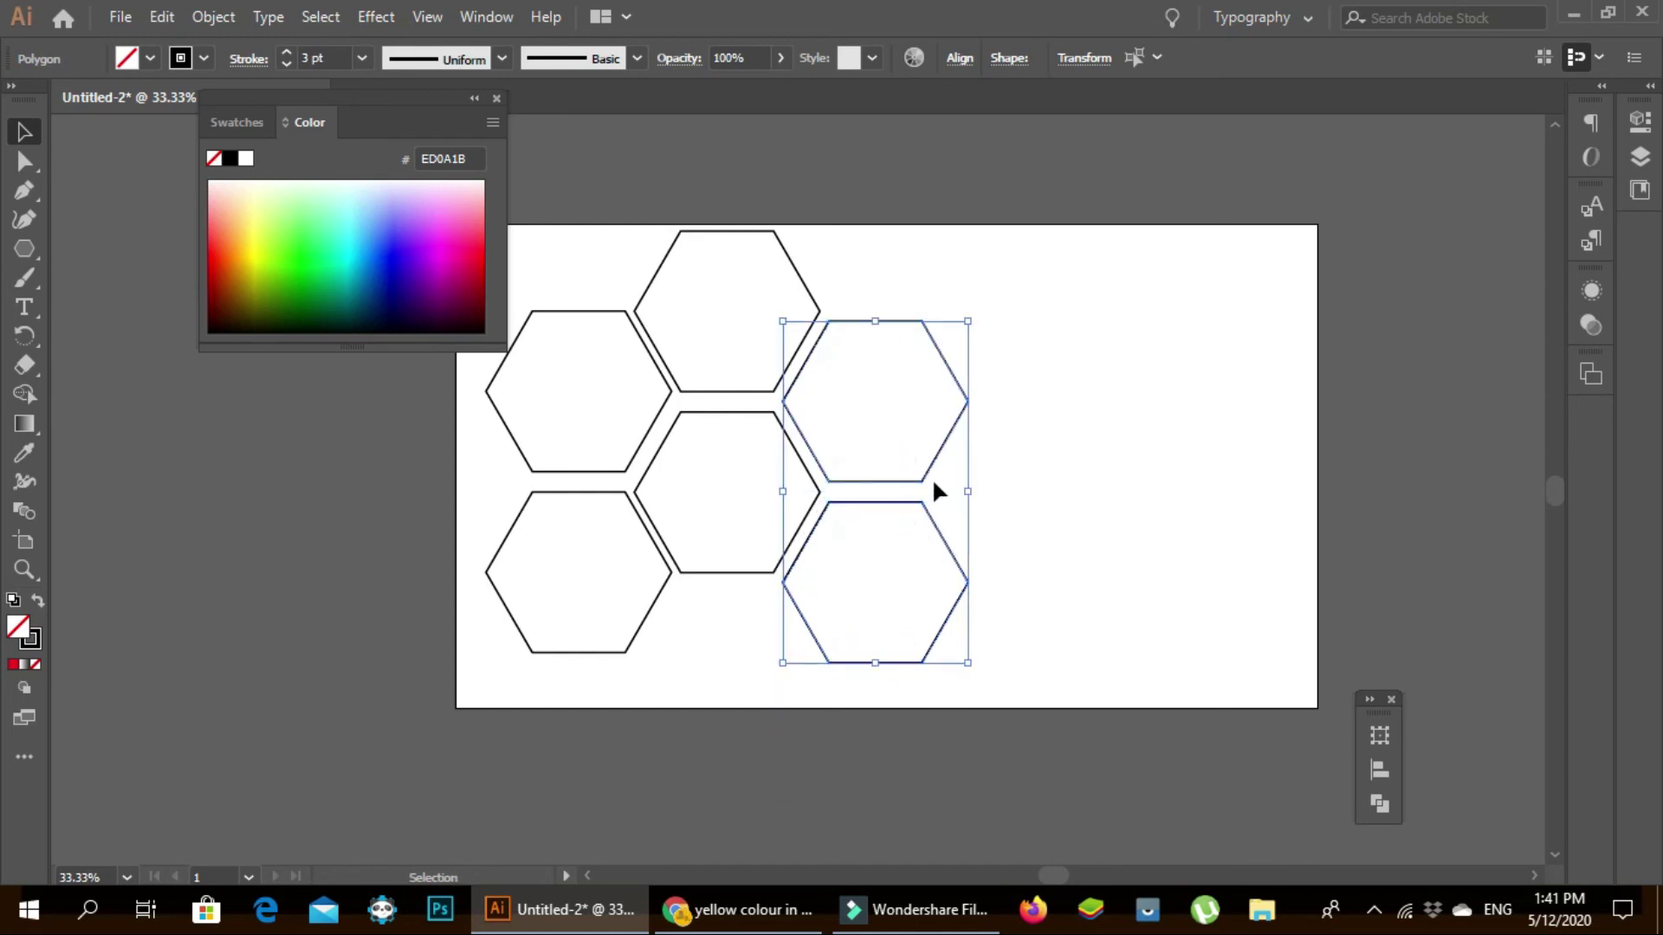
left_click(927, 477)
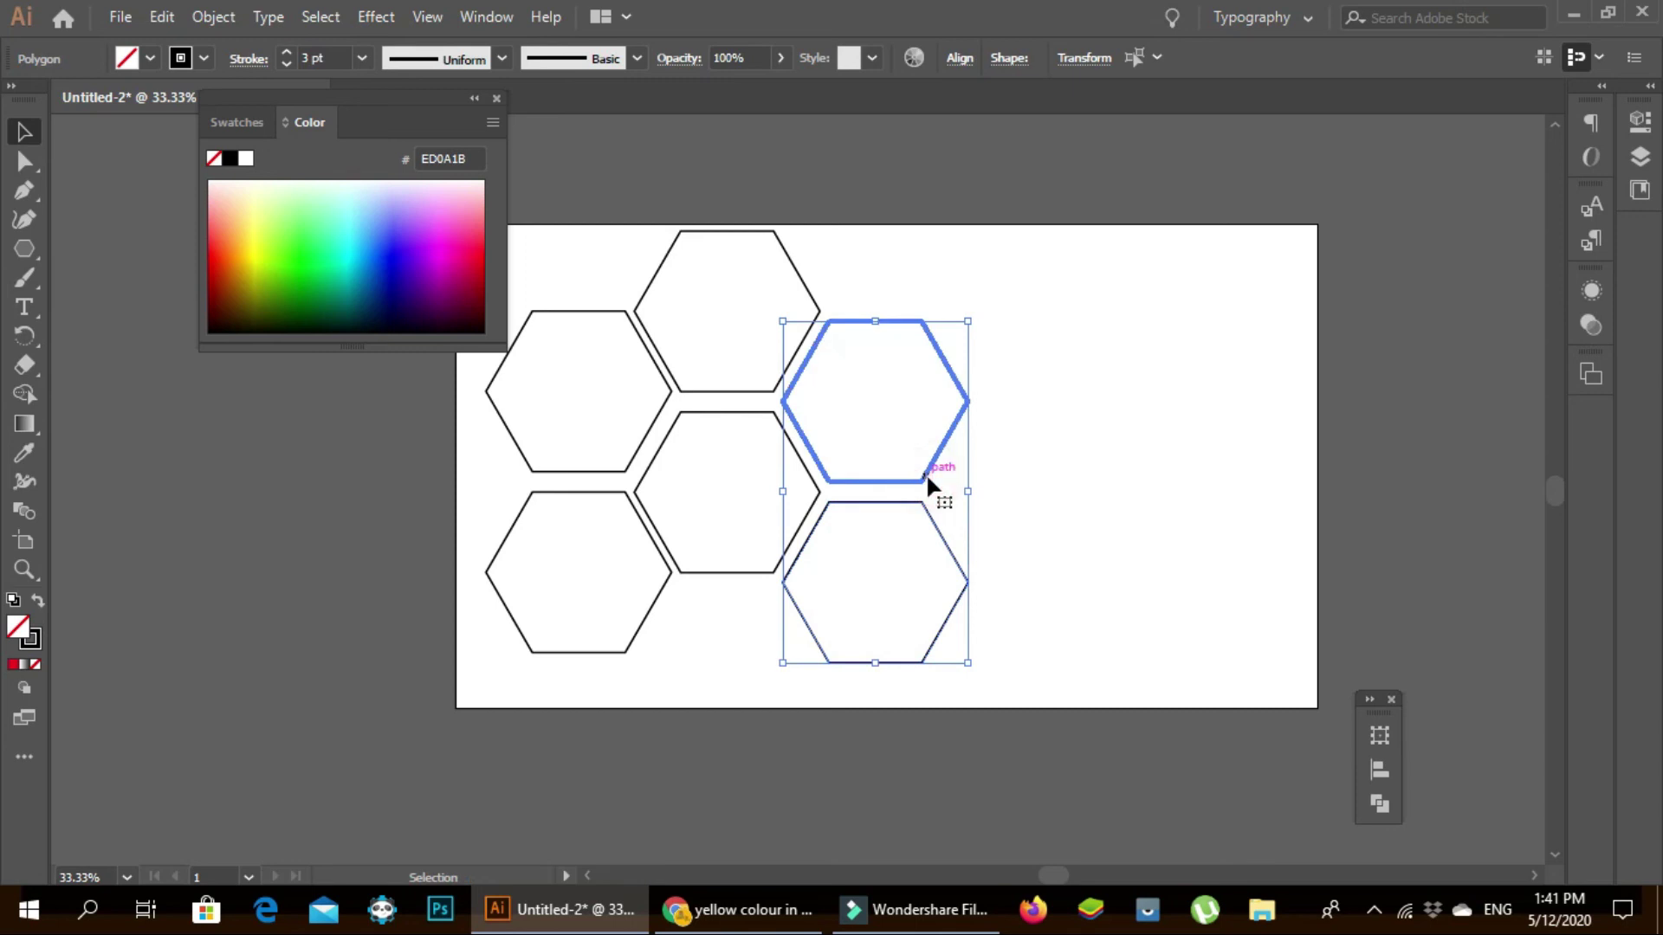
key("shift")
left_click(930, 518, "shift")
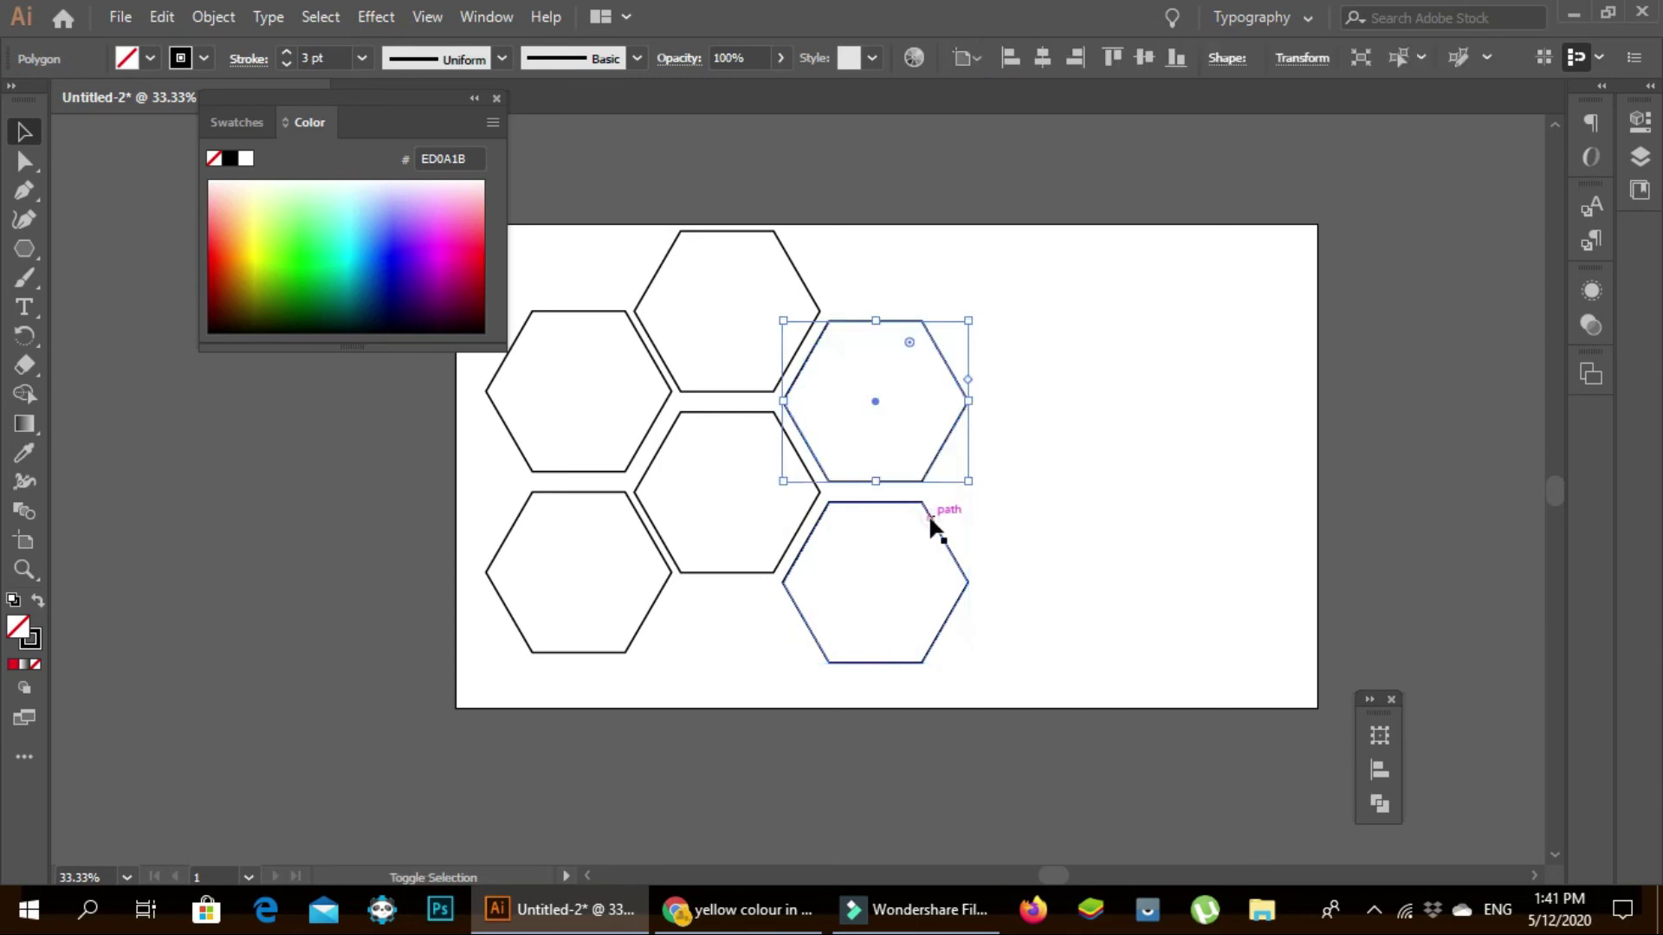
left_click(933, 466, "shift")
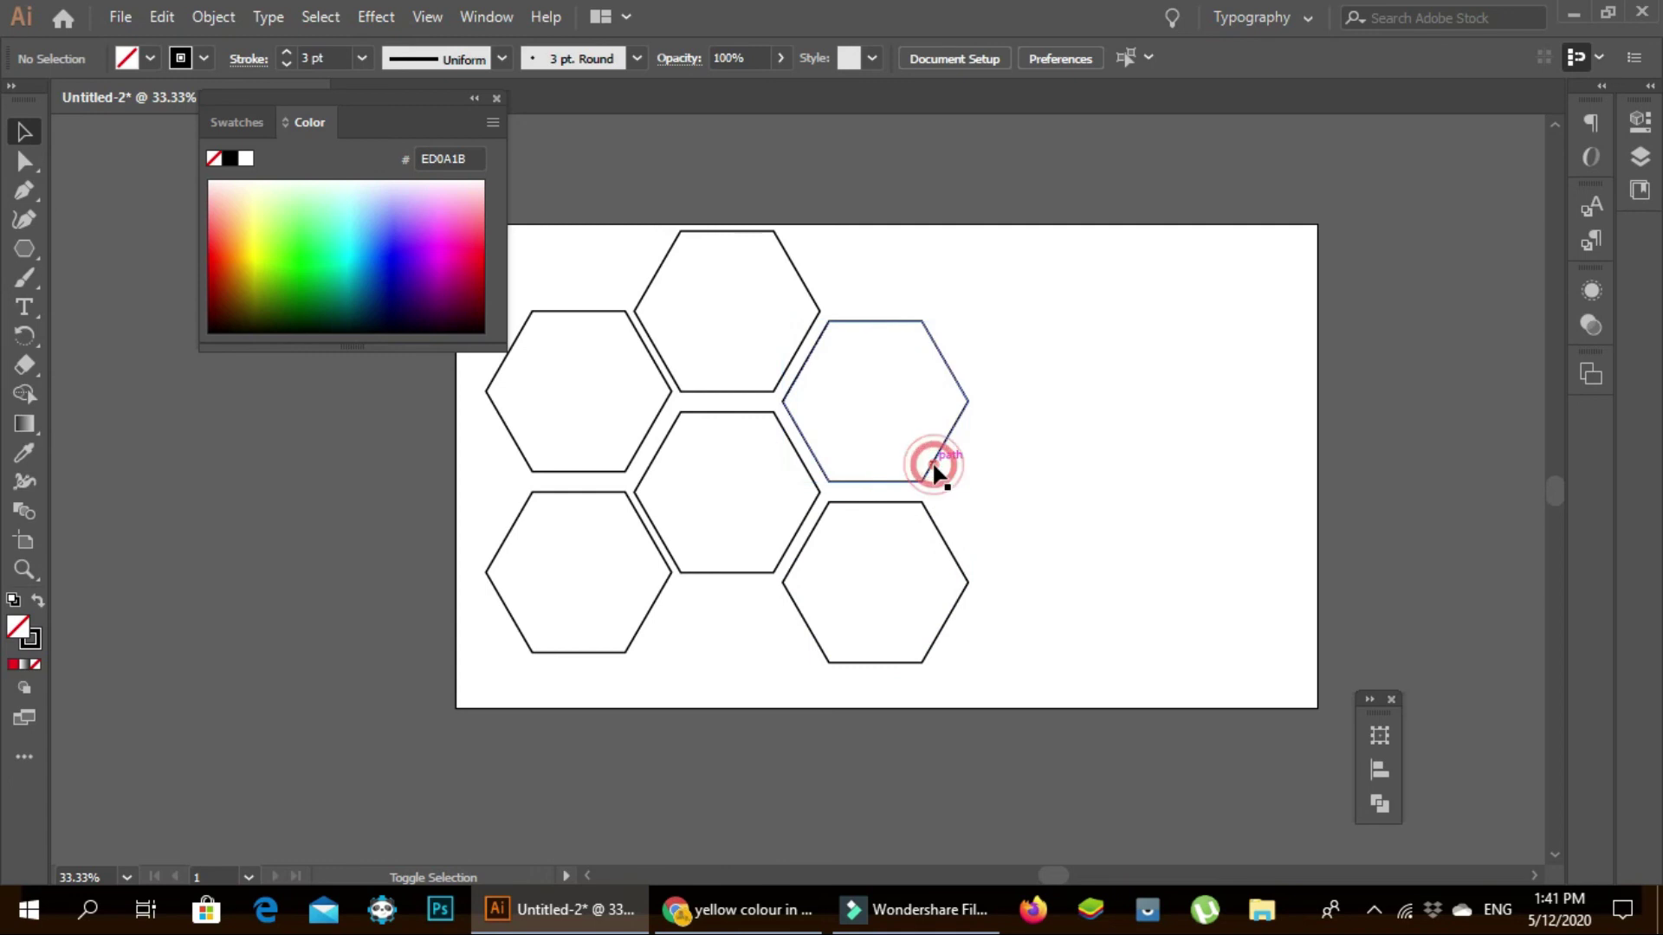
left_click(929, 517, "shift")
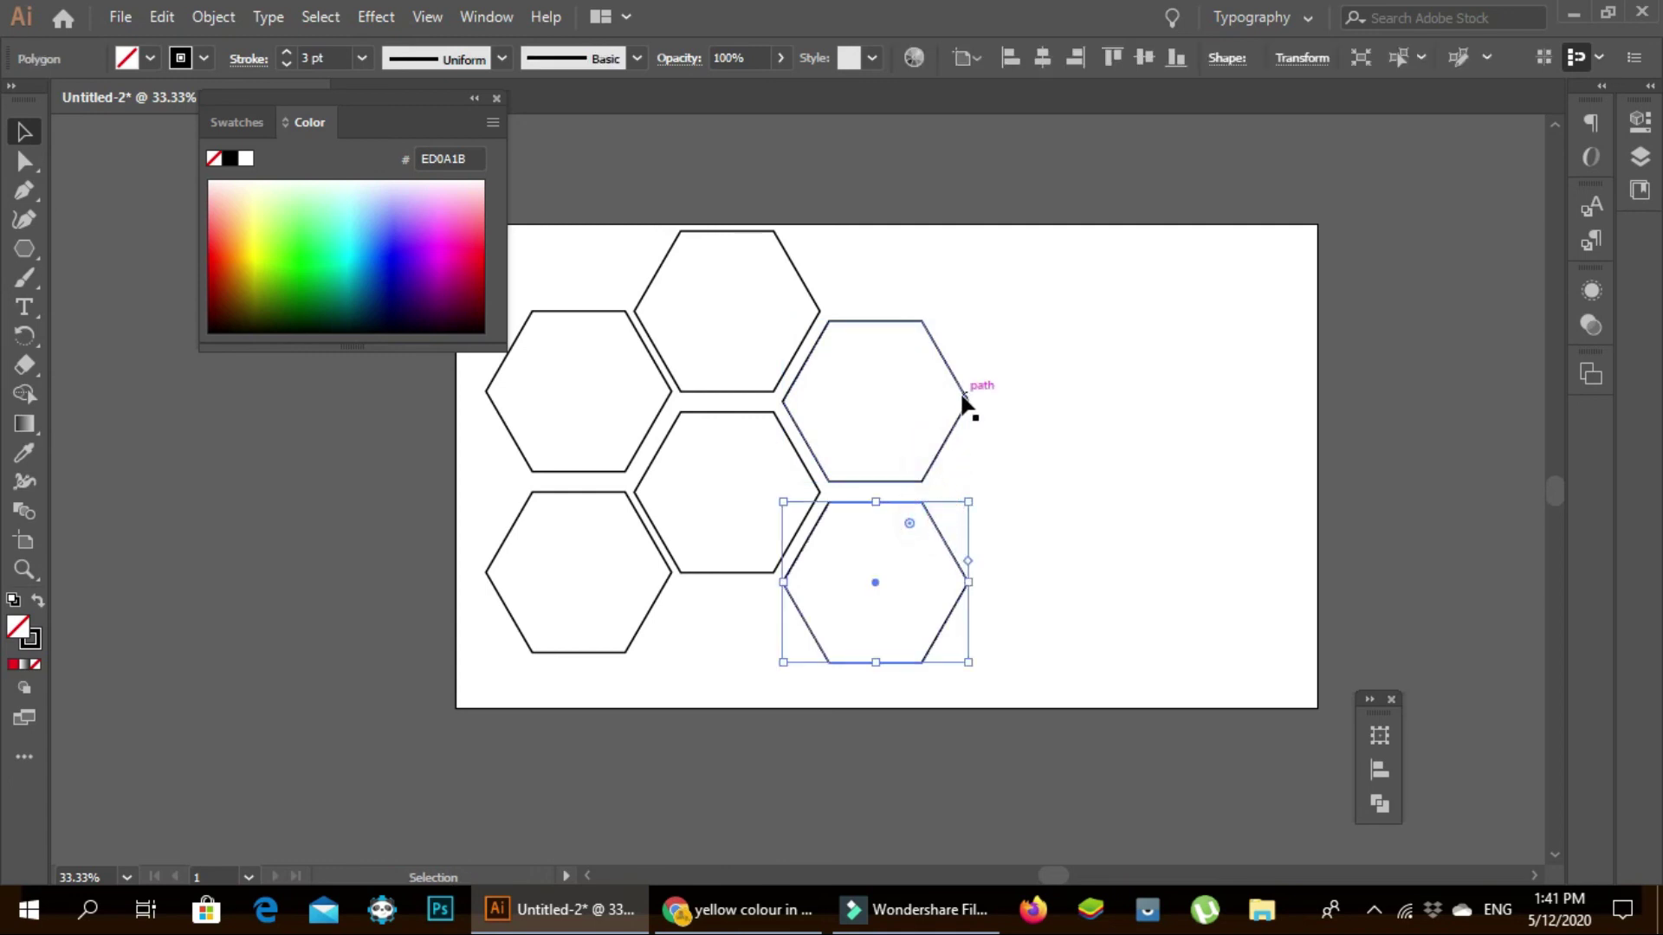
key("ctrl+a")
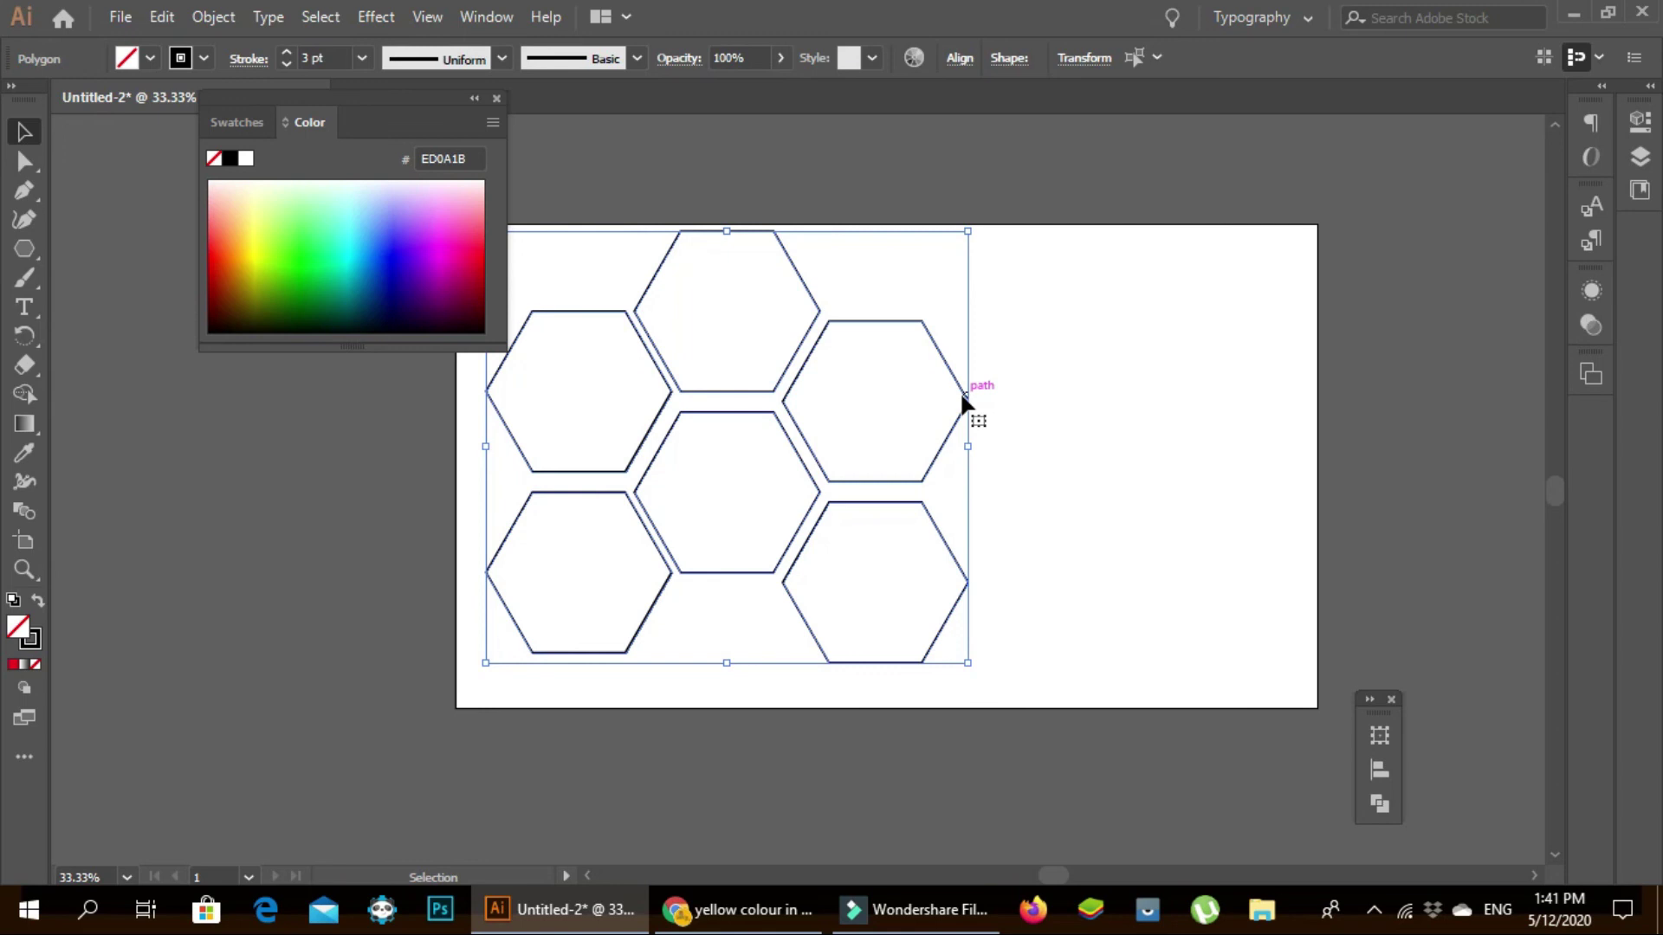
- After trying red and yellow-green, fill the six hexagons with the RGB Yellow swatch and deselect
left_click(13, 665)
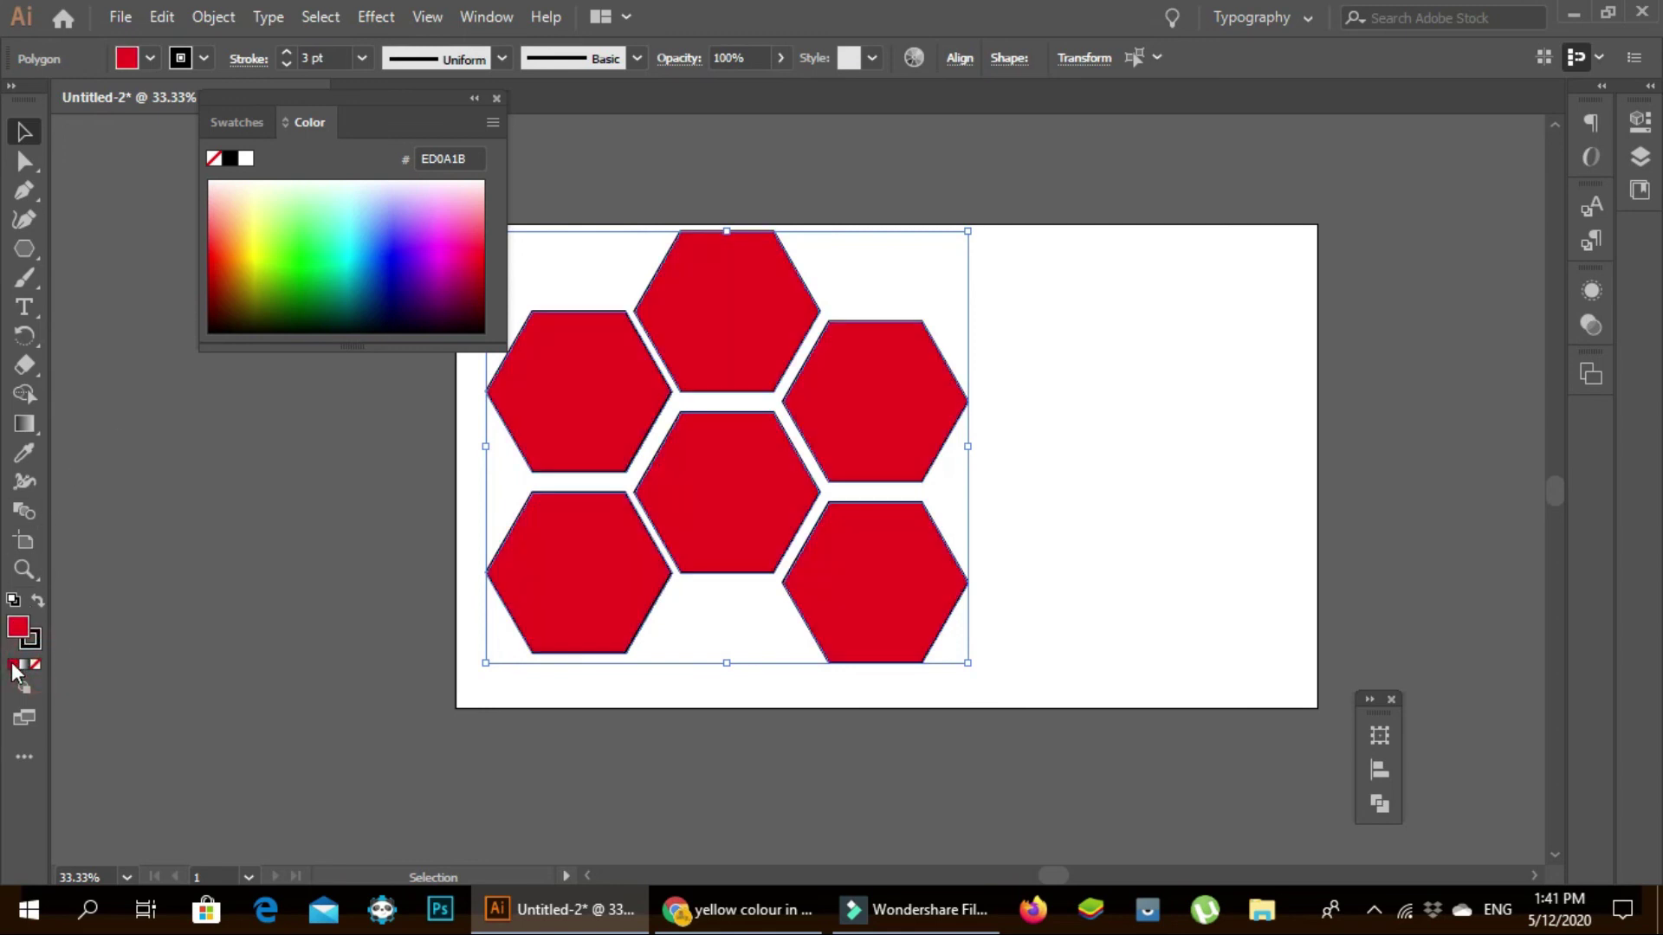
left_click(263, 250)
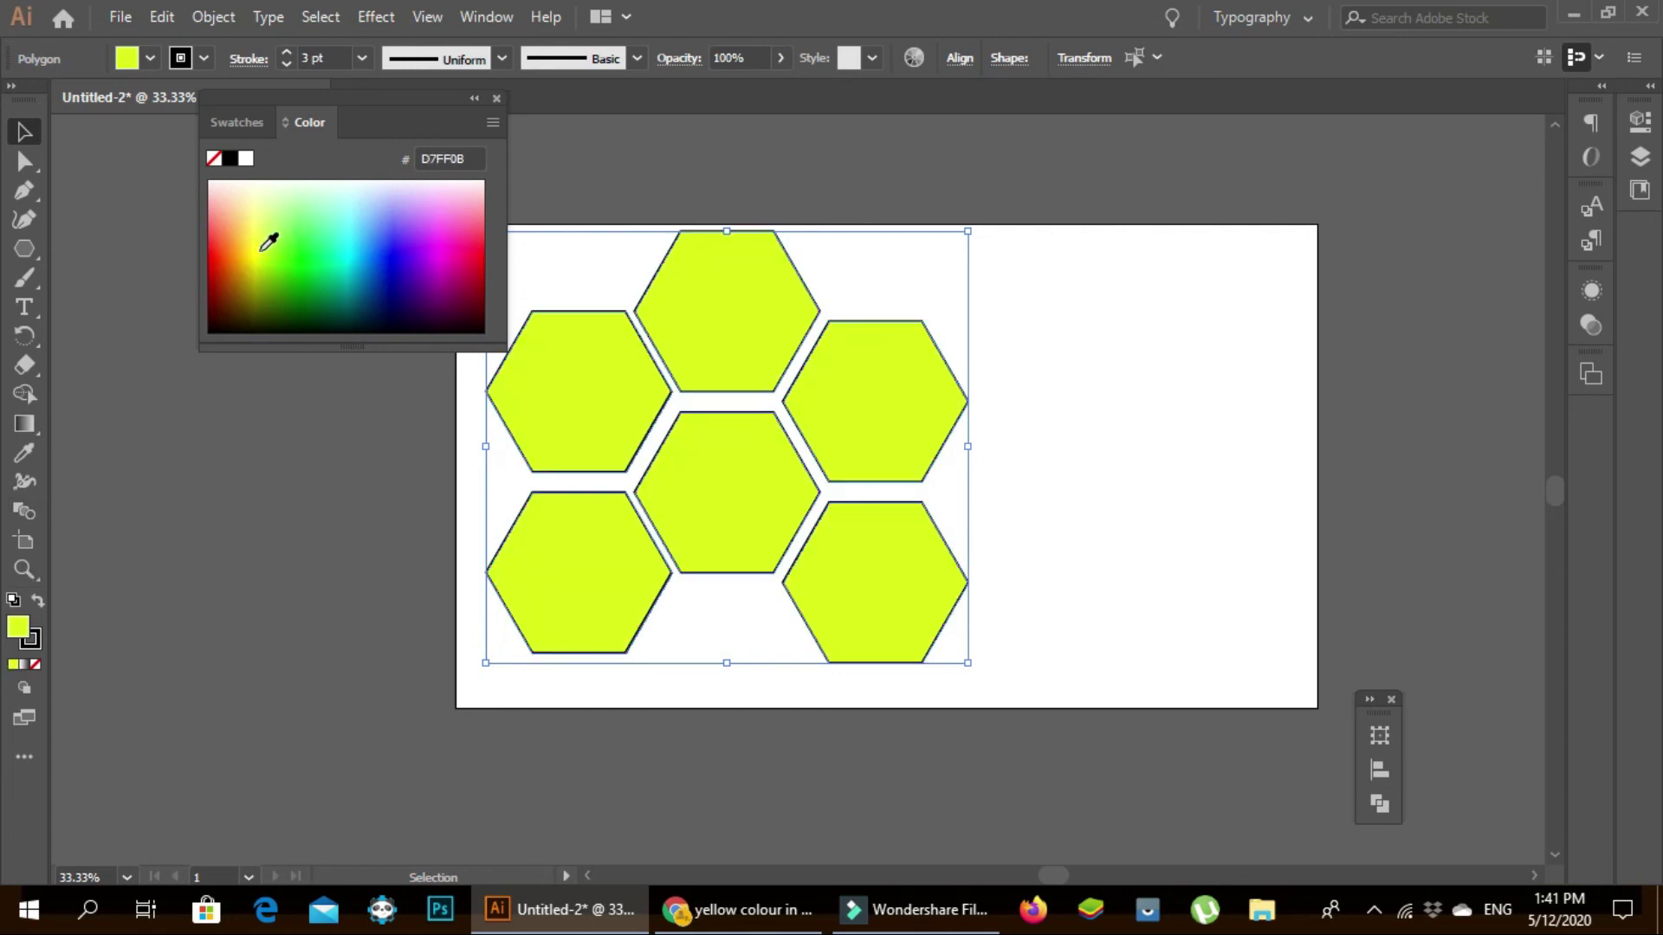
double_click(15, 638)
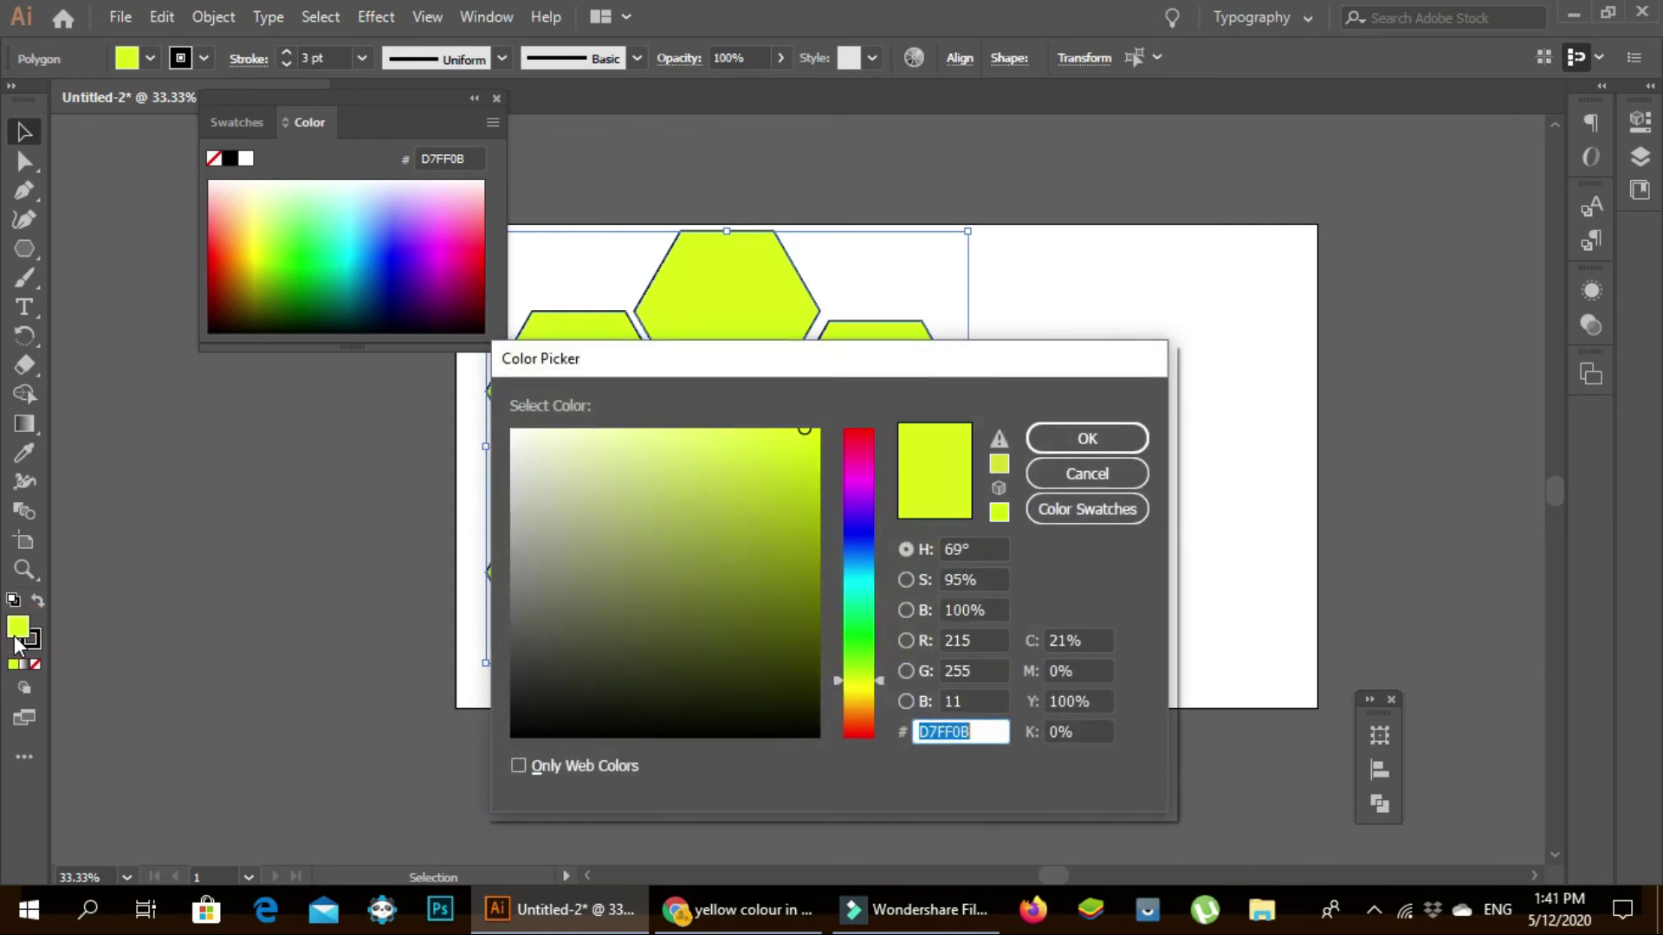
left_click(1052, 480)
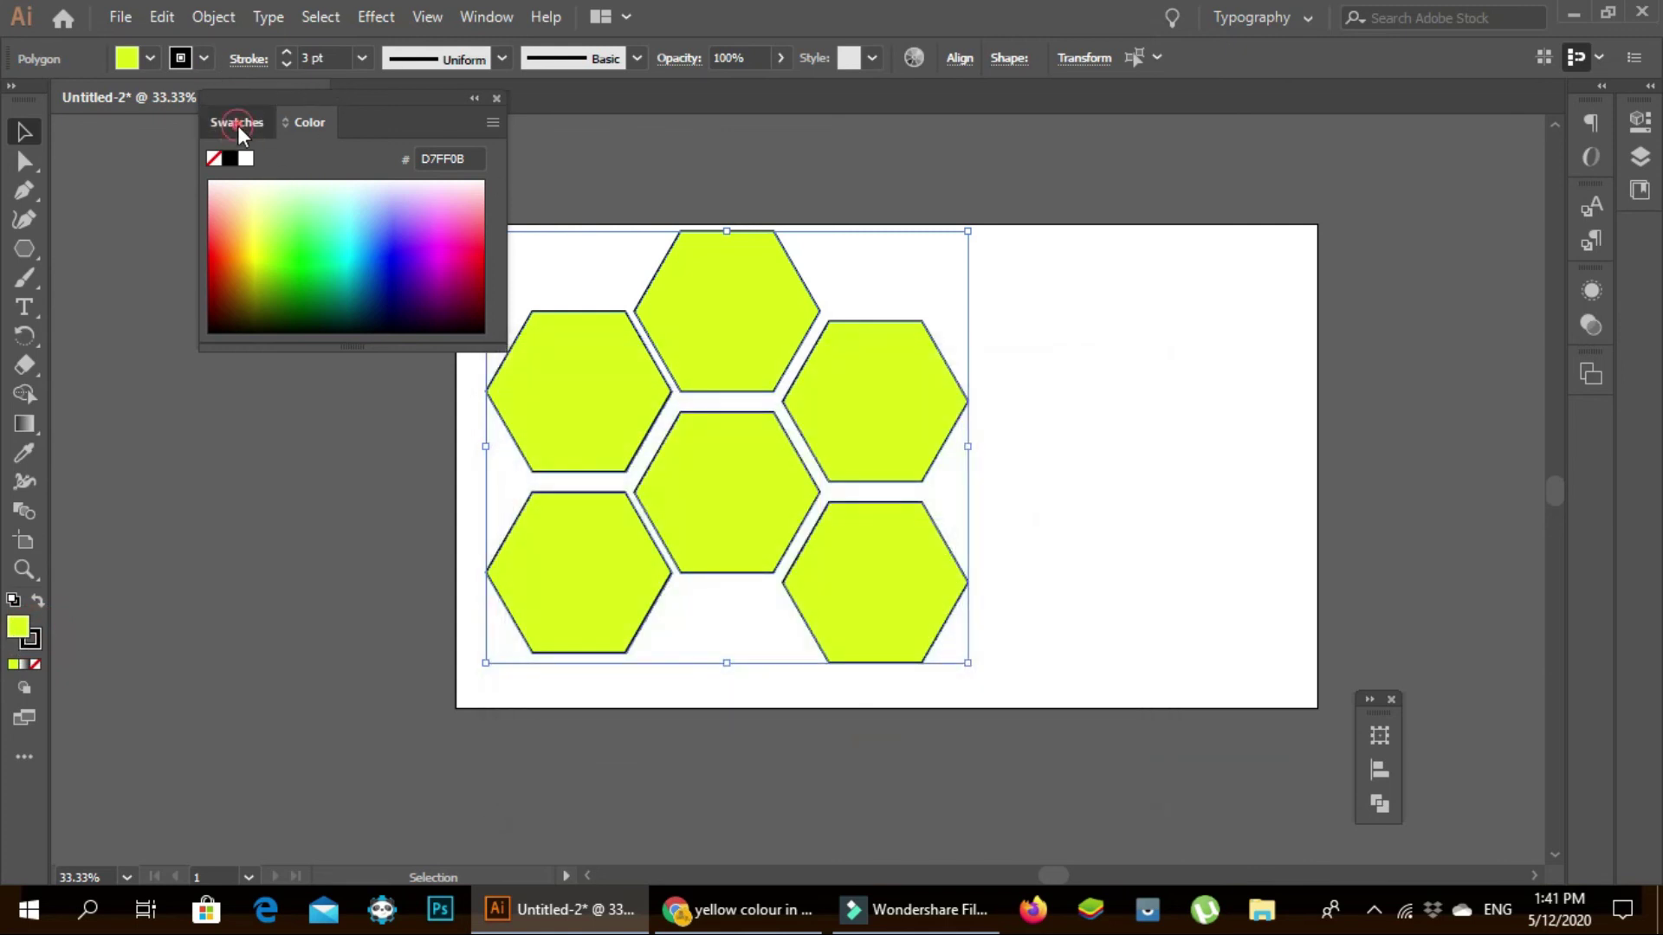
left_click(237, 126)
left_click(299, 206)
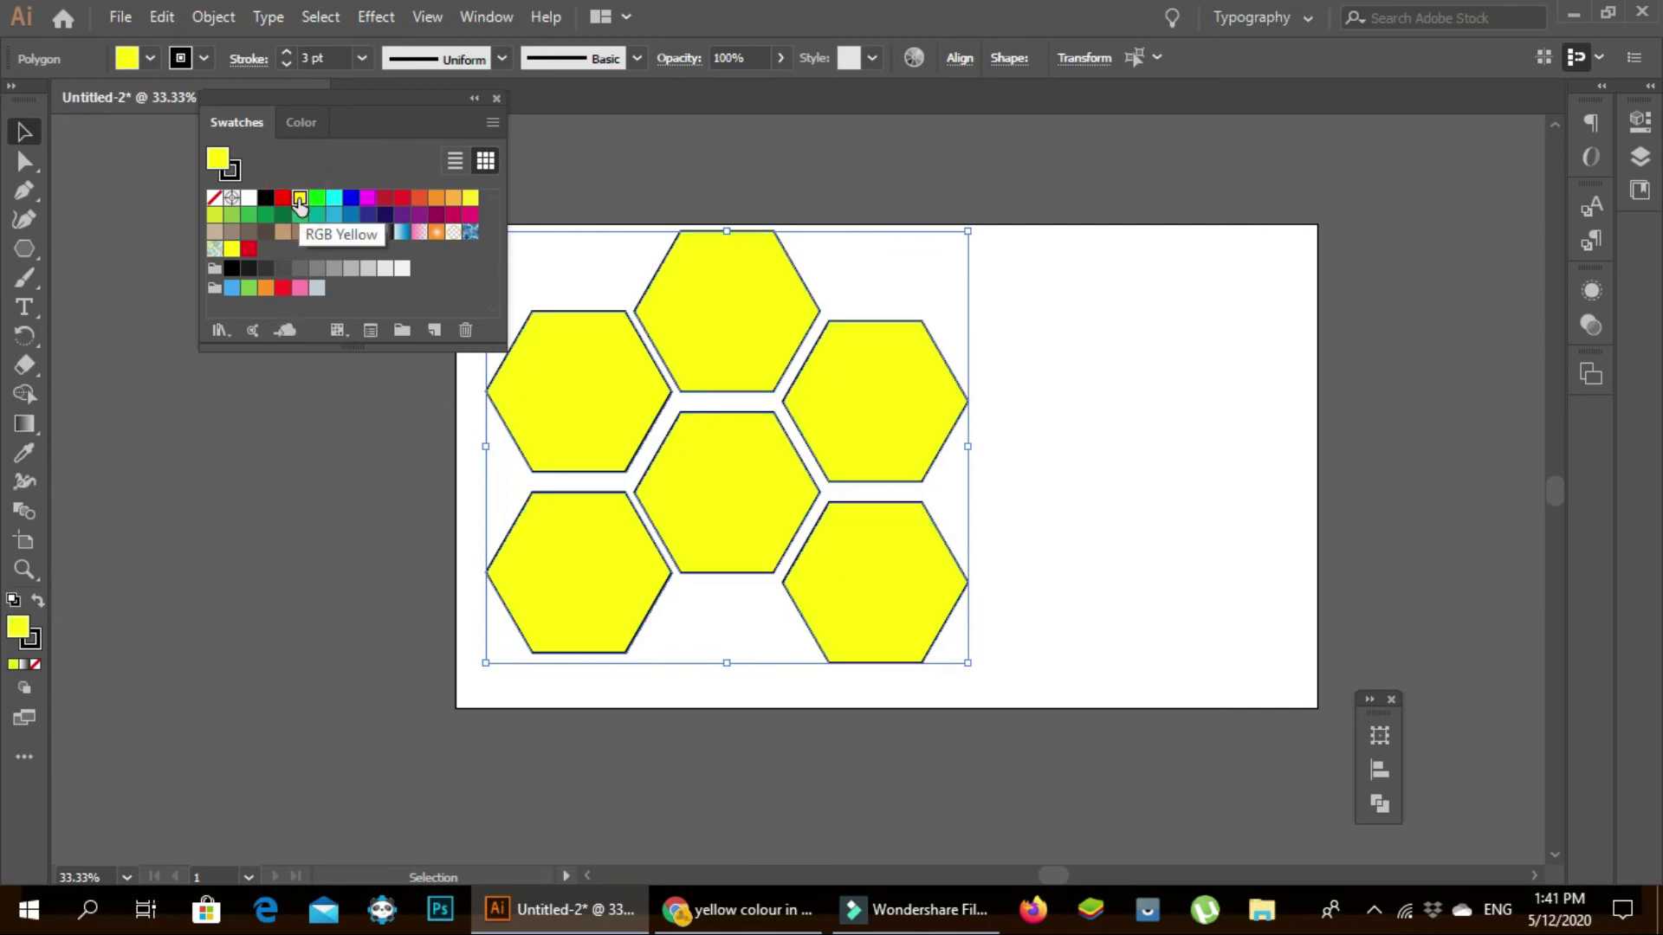
left_click(1028, 451)
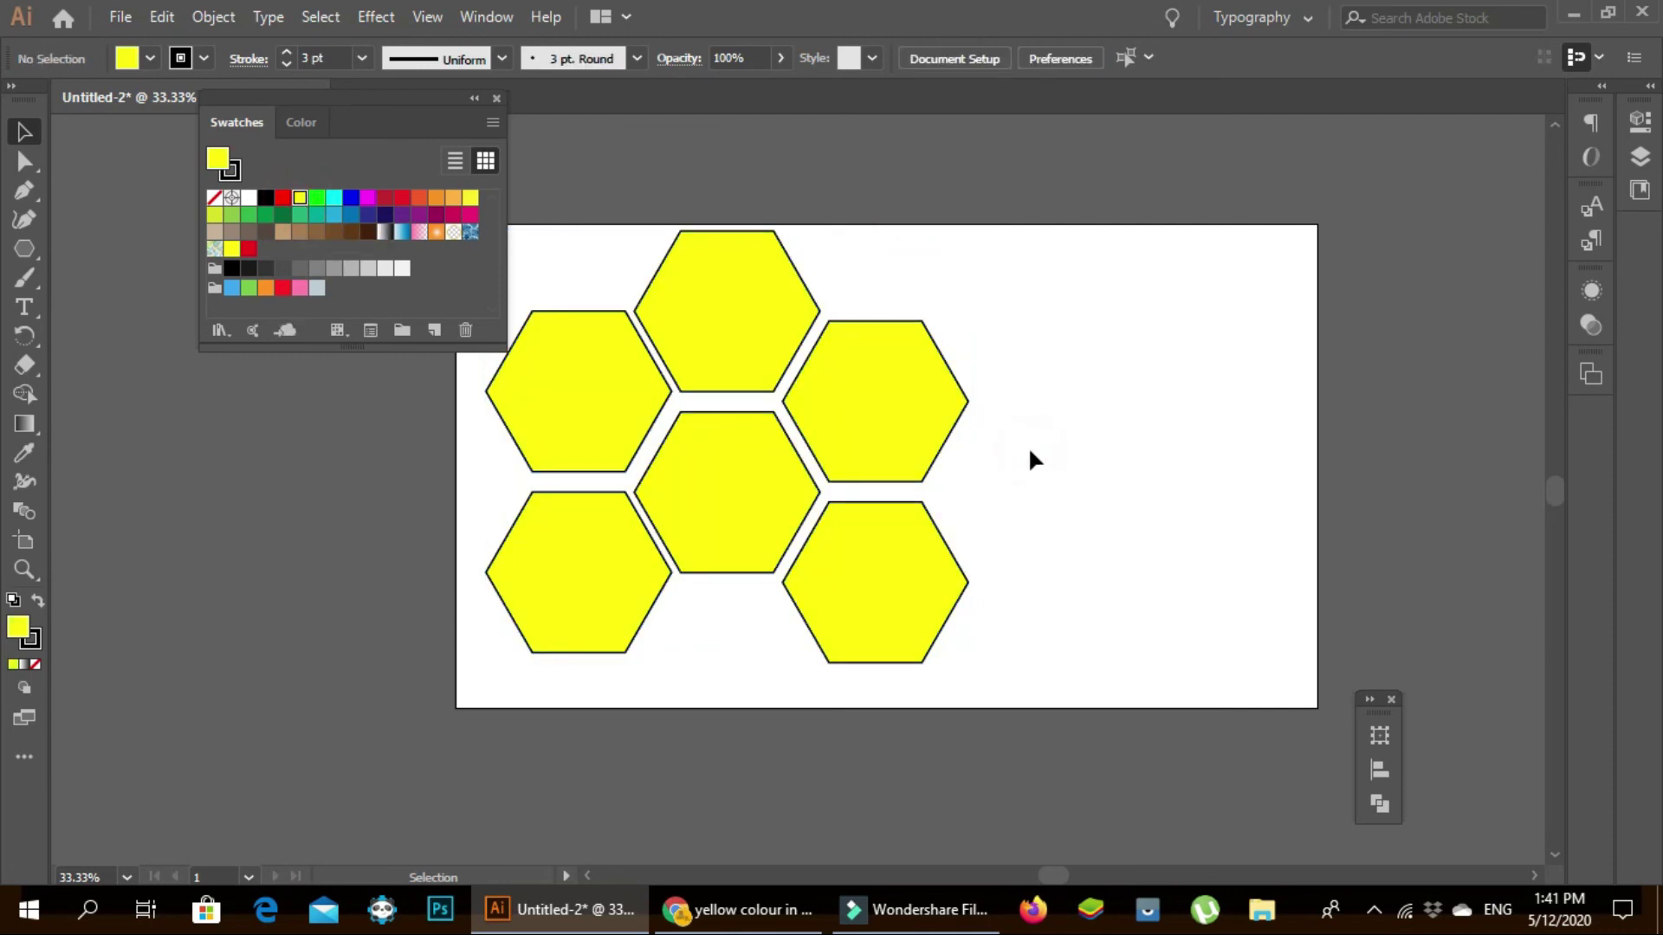